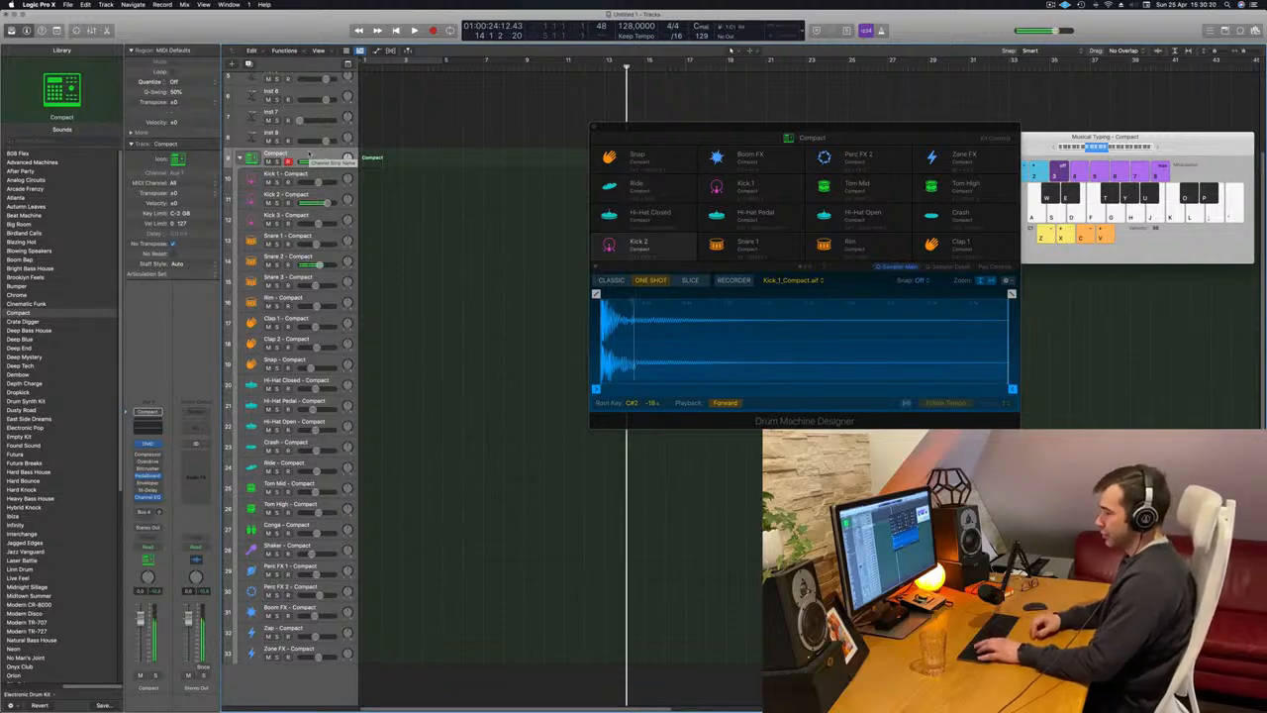
Record a short alternating kick and snare pattern of about four bars on the Compact drum kit track.
key("r")
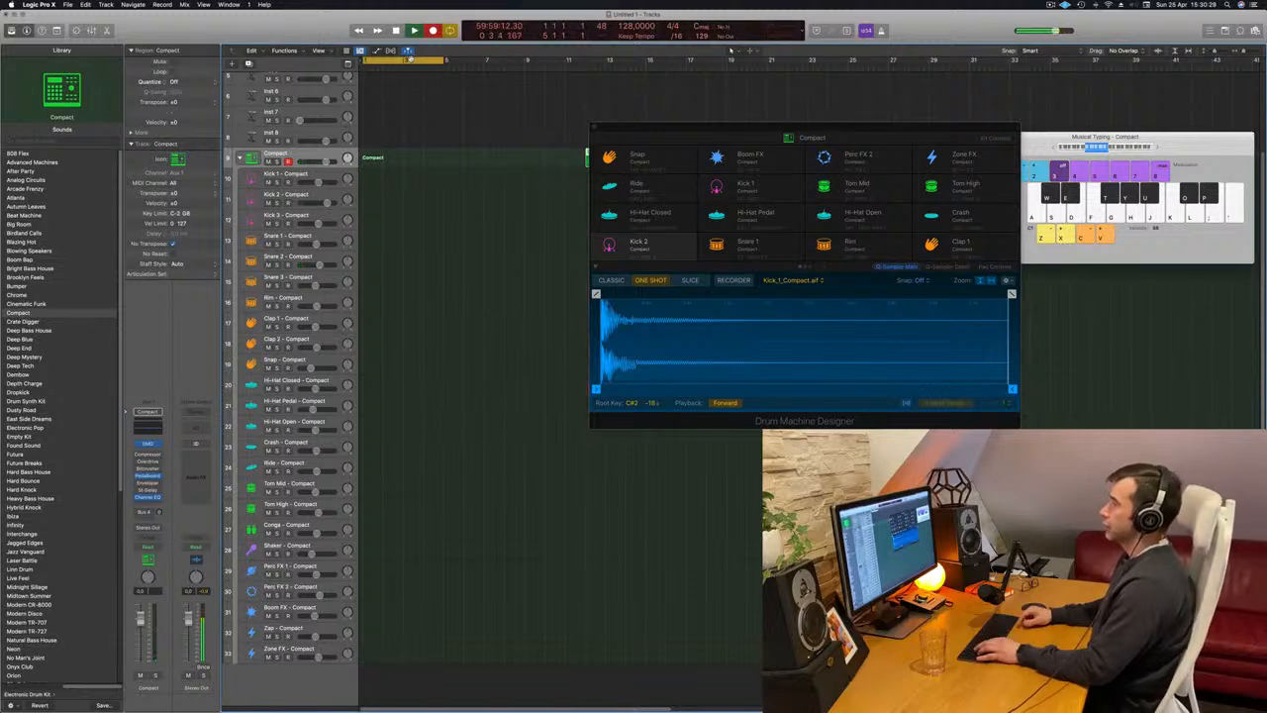
key("a")
key("d")
key("d")
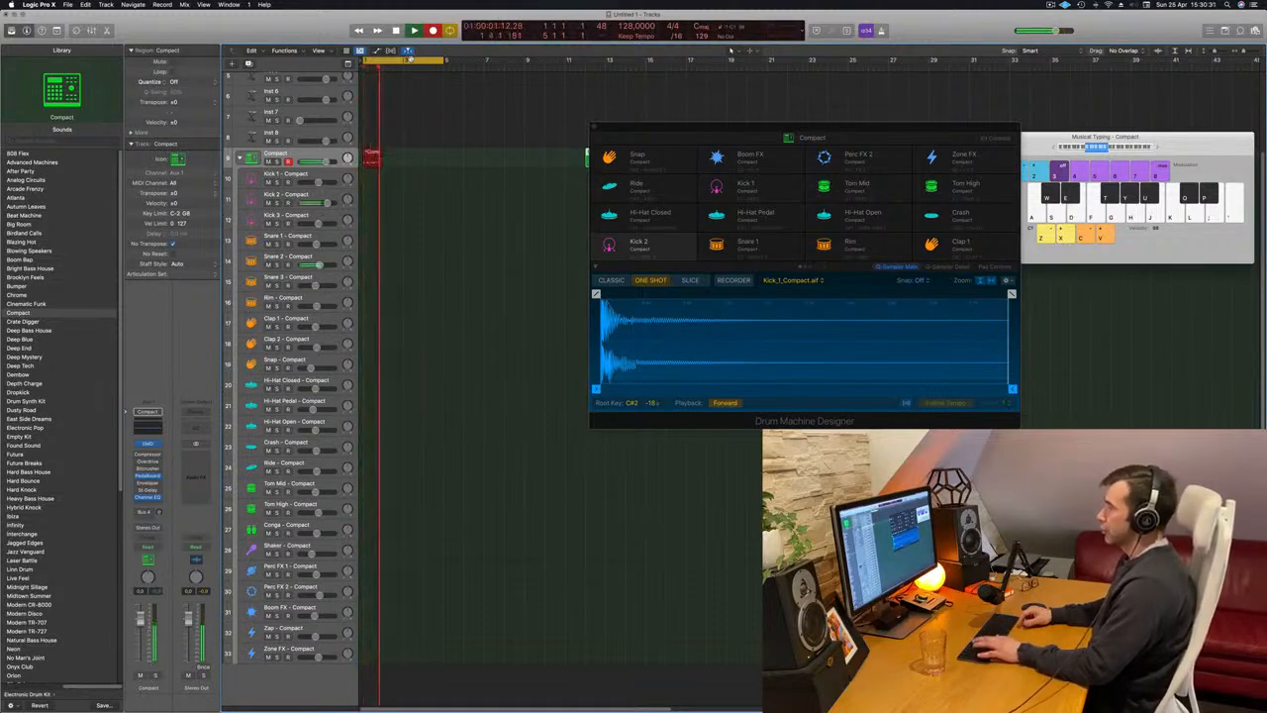
key("a")
key("d")
key("a")
key("d")
key("a")
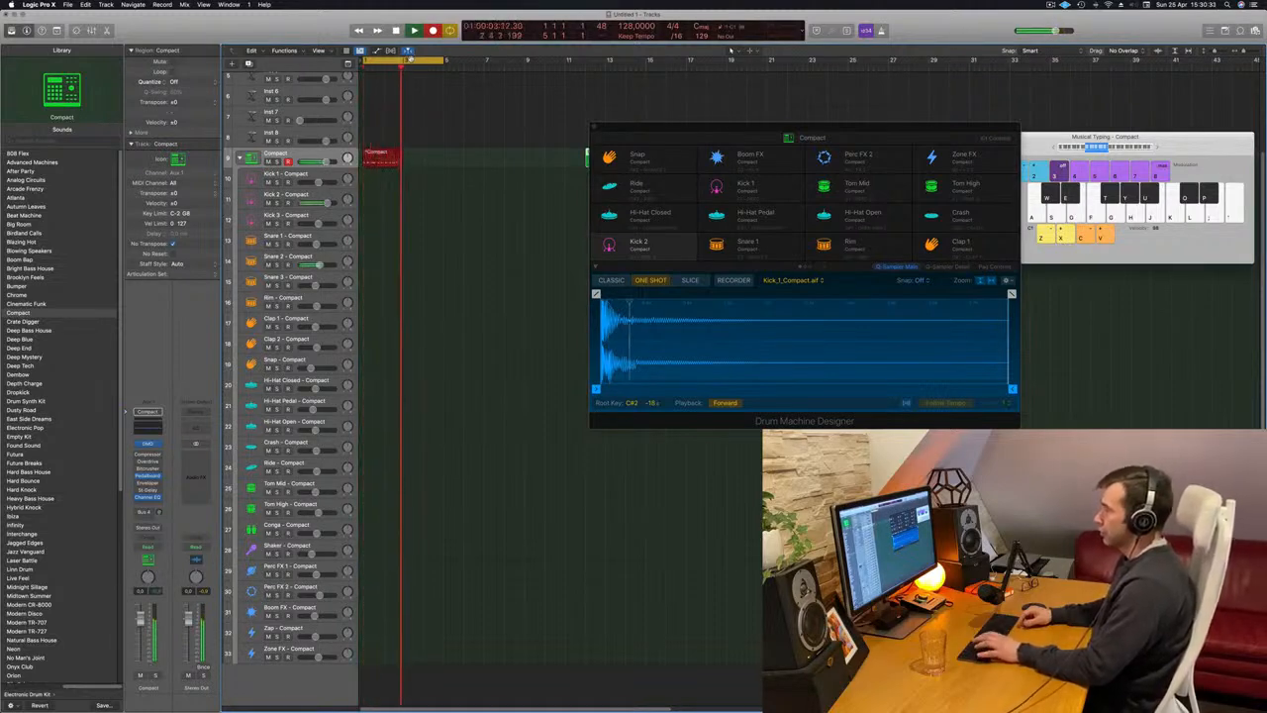
key("d")
key("a")
key("a")
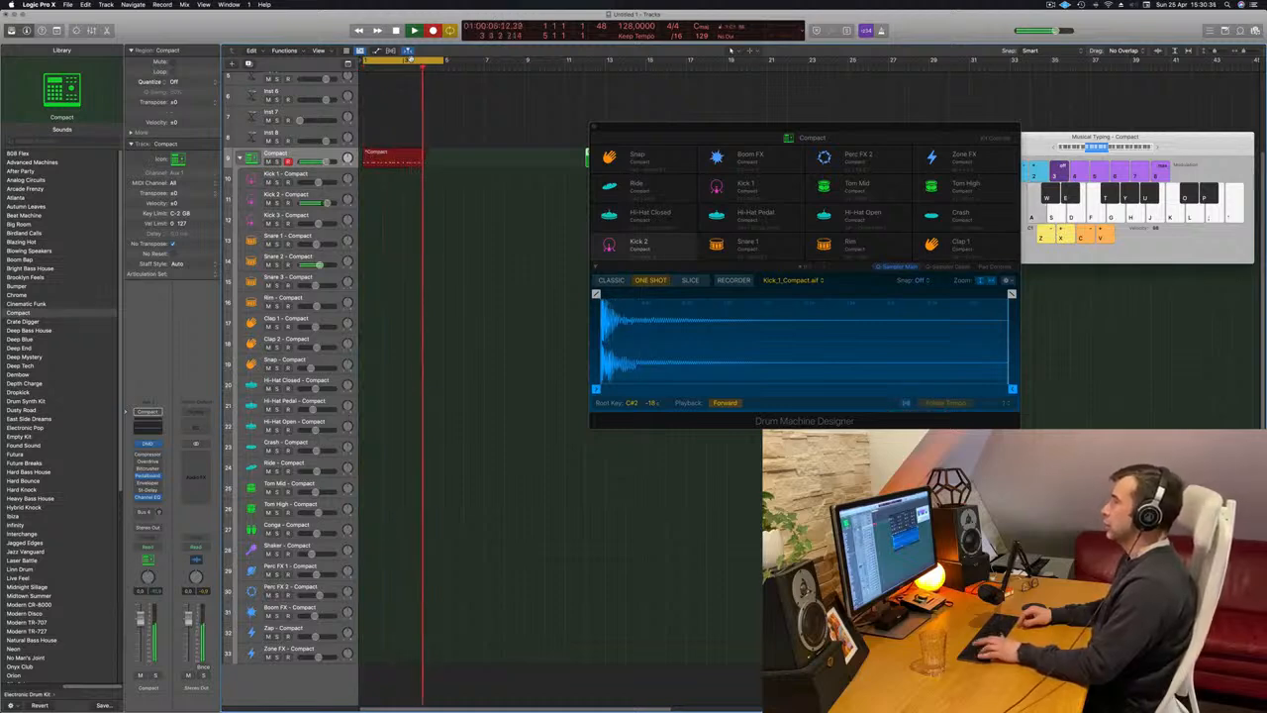
key("space")
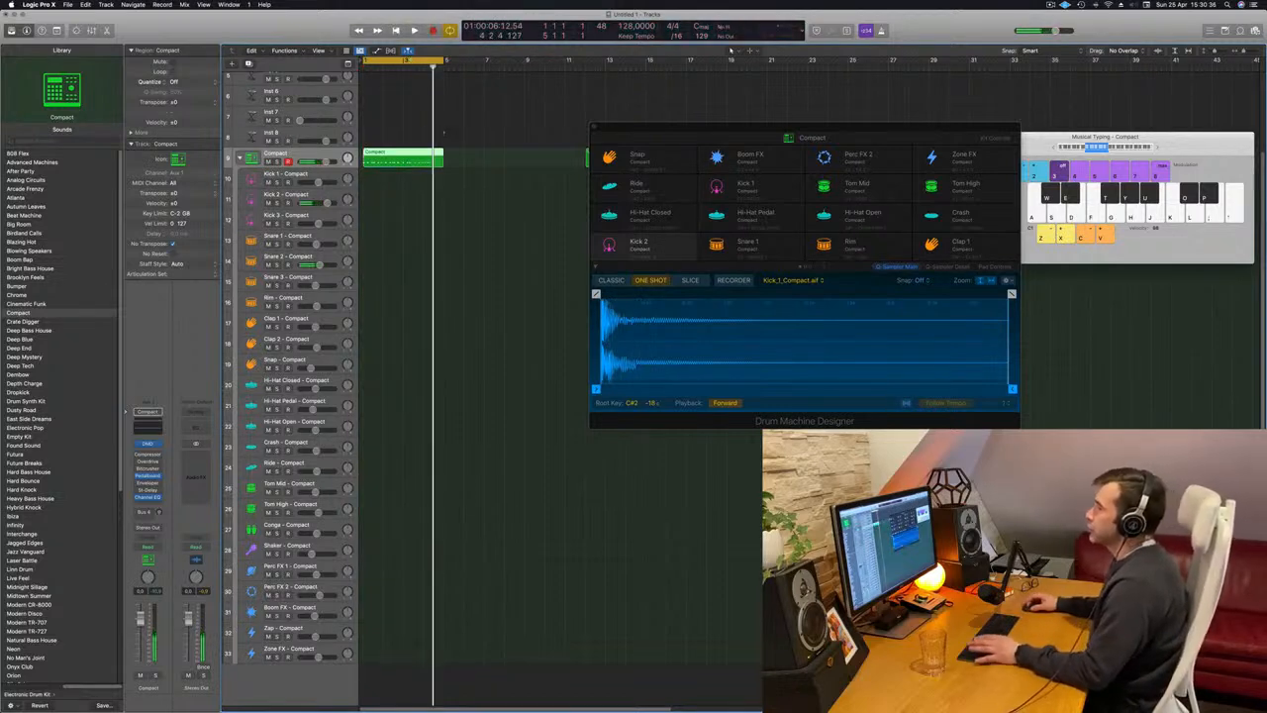
Play back the recorded Compact pattern from the start and open its region in the Piano Roll.
key("Return")
key("space")
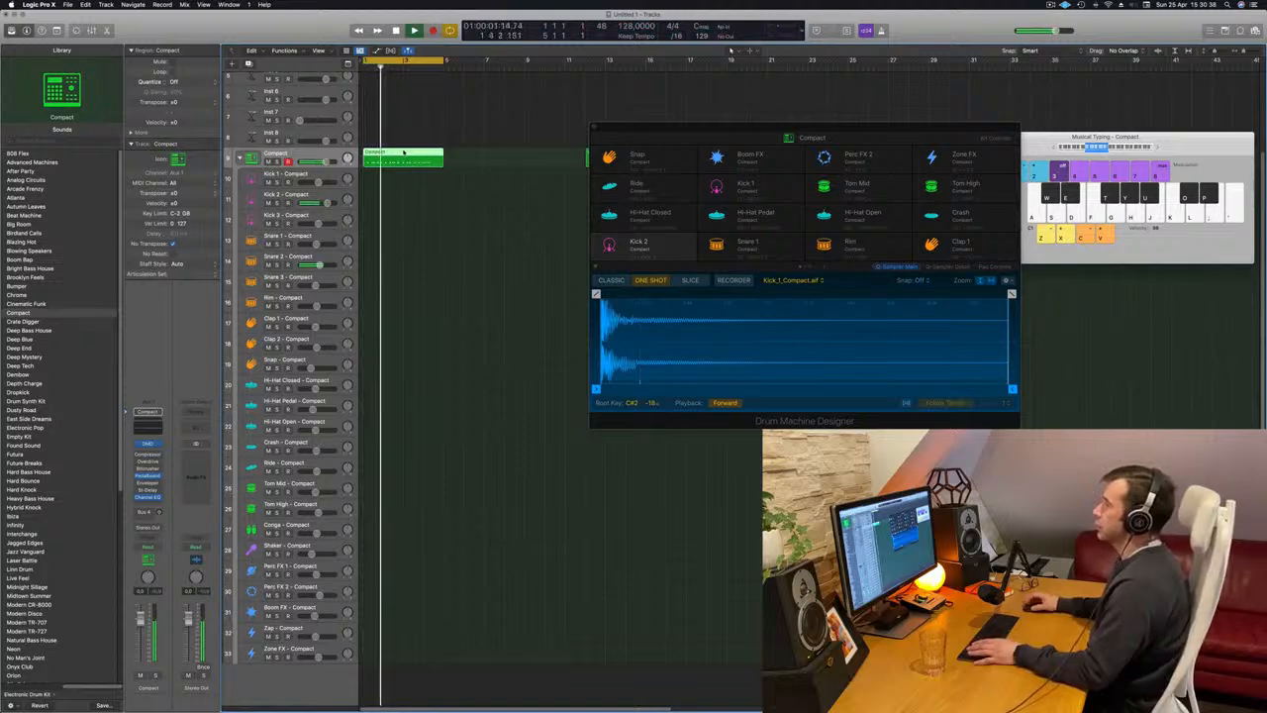
key("space")
double_click(400, 153)
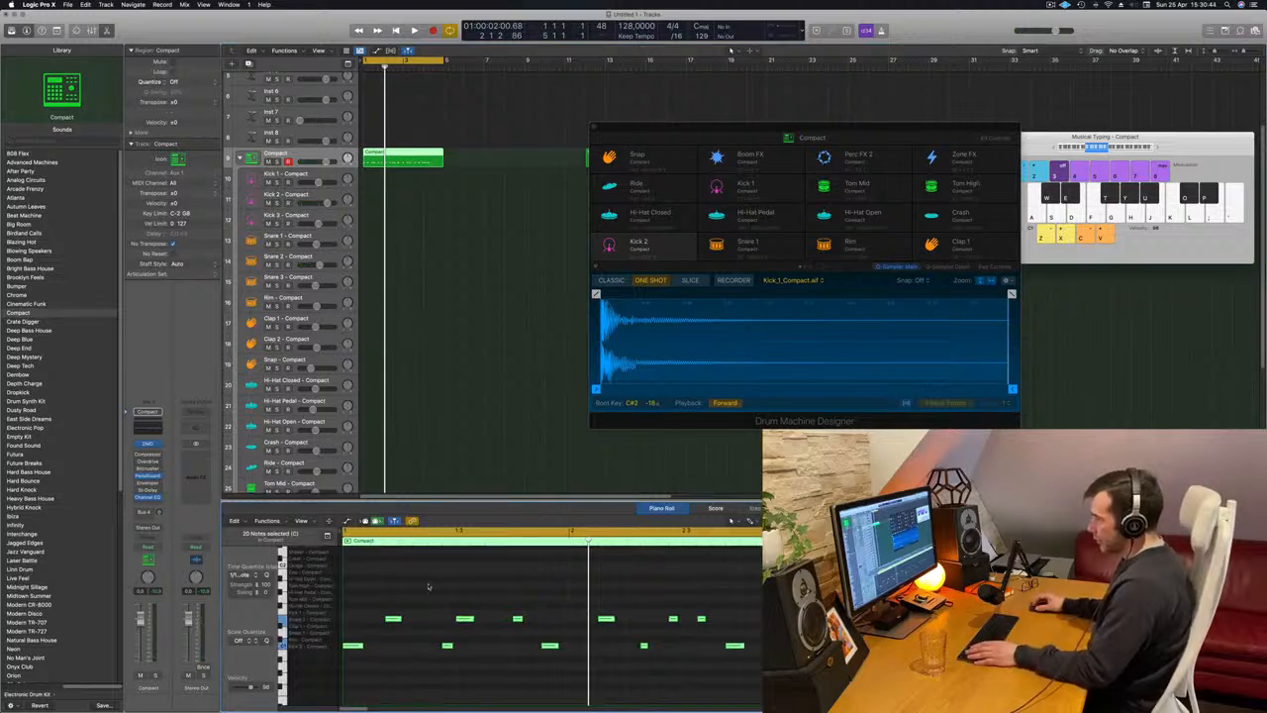
key("Return")
key("space")
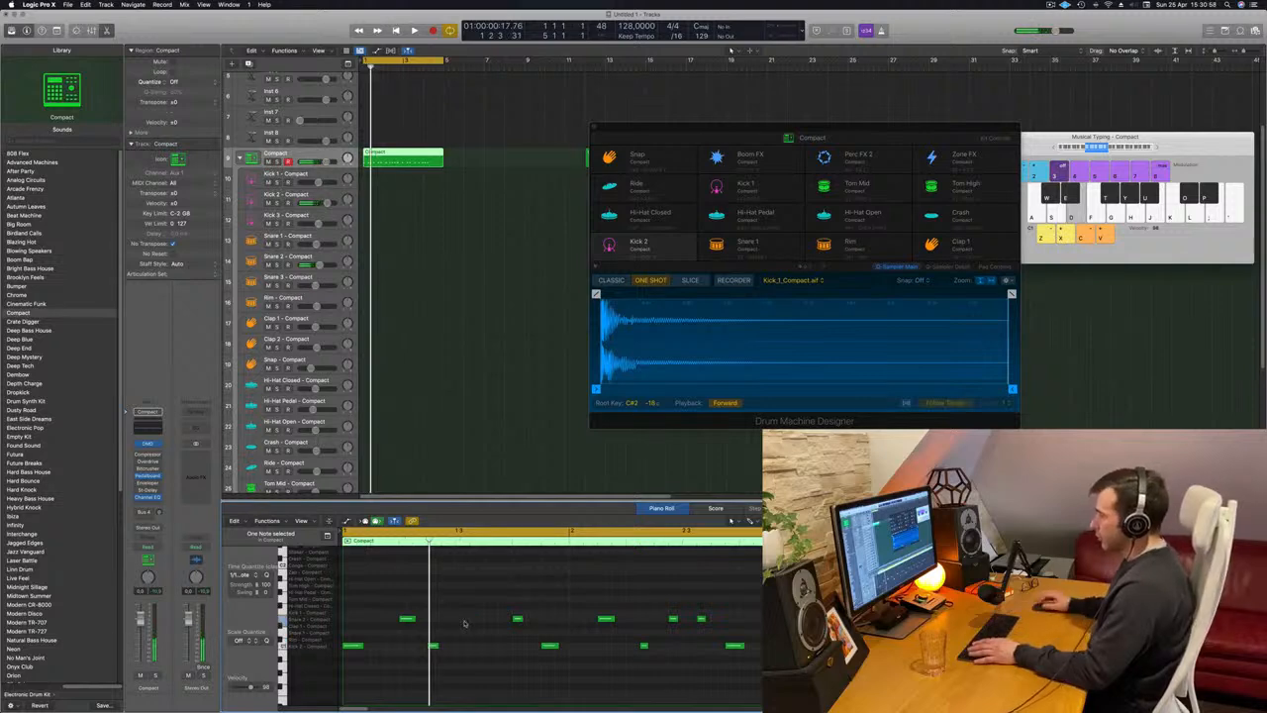
Delete all notes after the first three and duplicate those three into the second half of bar 1.
left_click_drag(483, 588, 758, 681)
key("Delete")
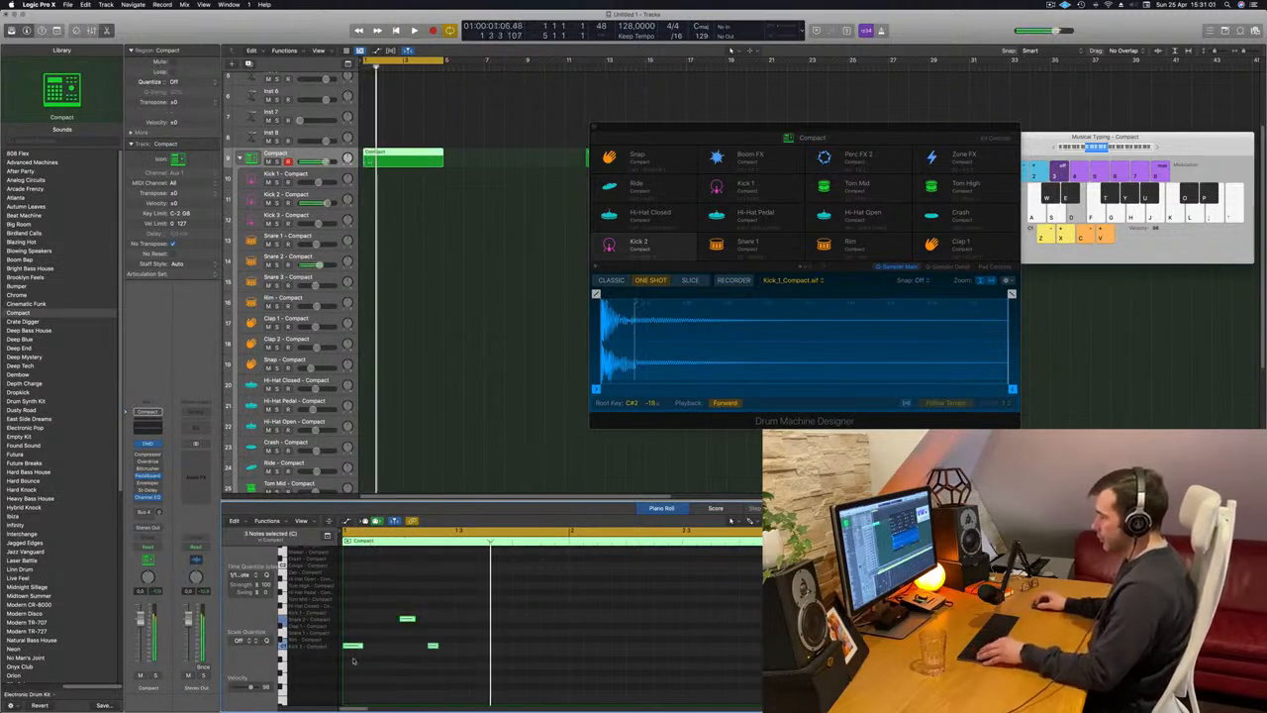
left_click_drag(352, 647, 468, 652)
key("space")
key("super+Left")
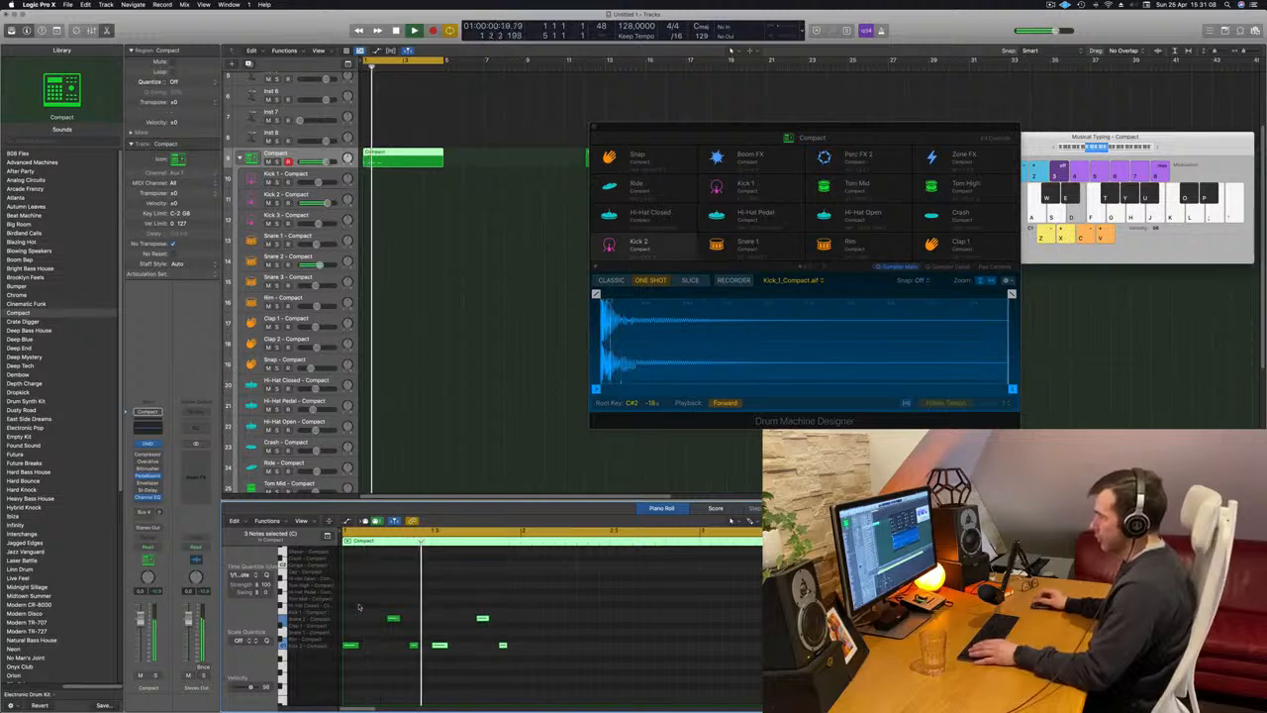
Duplicate the six-note kick and snare group into bar 2 and delete the kick at the end of bar 1.
left_click_drag(348, 610, 598, 693)
left_click_drag(354, 646, 531, 648)
key("space")
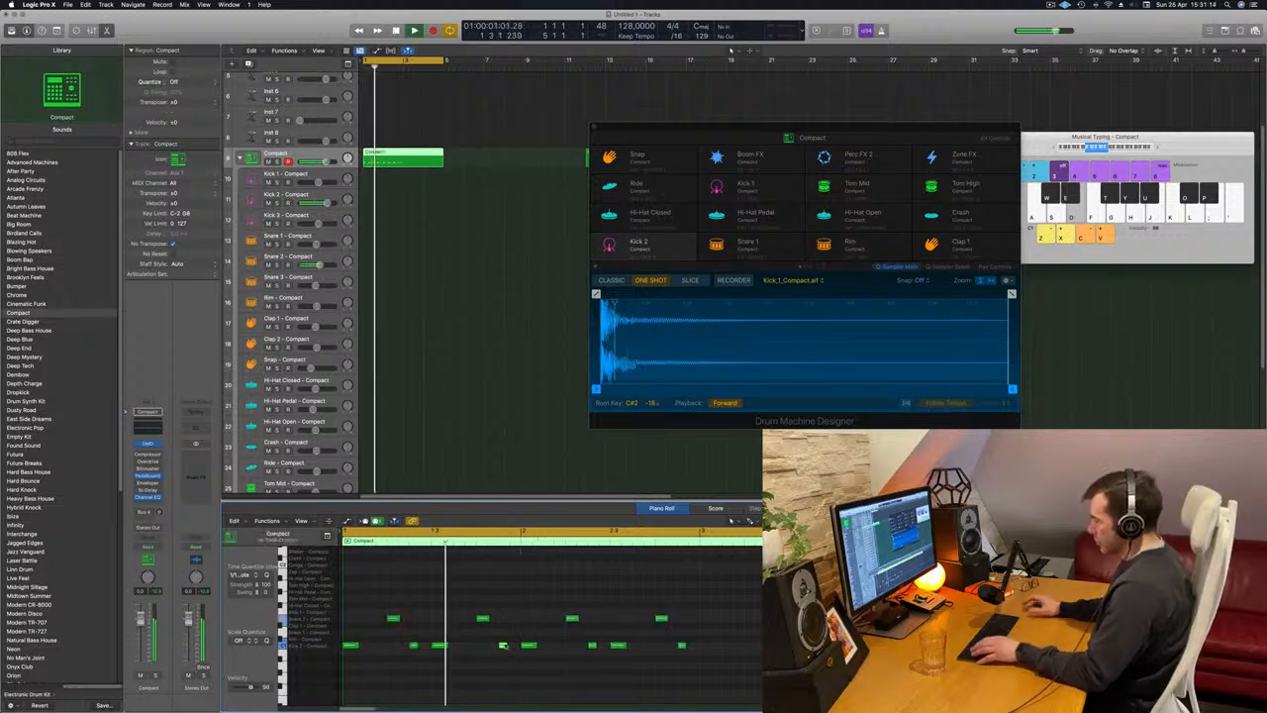
left_click(504, 646)
key("space")
key("space")
key("Delete")
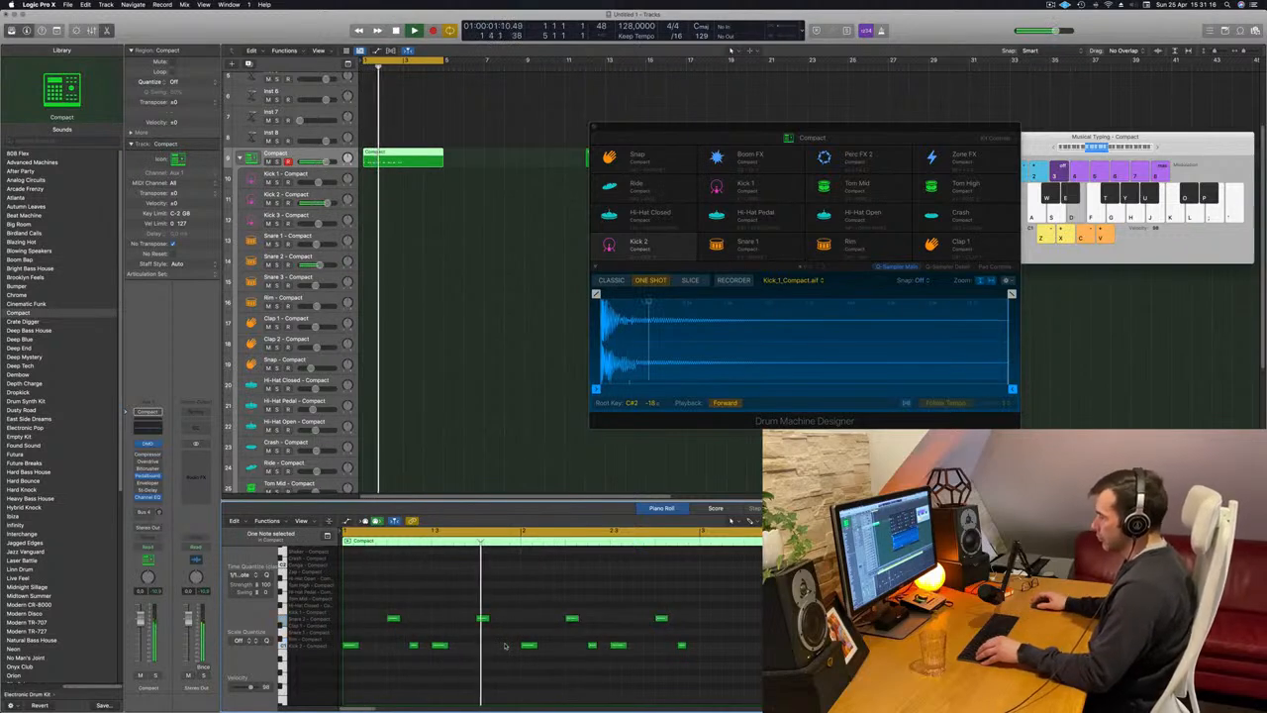
Split the Compact region at bar 3, delete the second half, and play the remaining two-bar pattern.
scroll(465, 629, "down", 3)
scroll(508, 631, "up", 2)
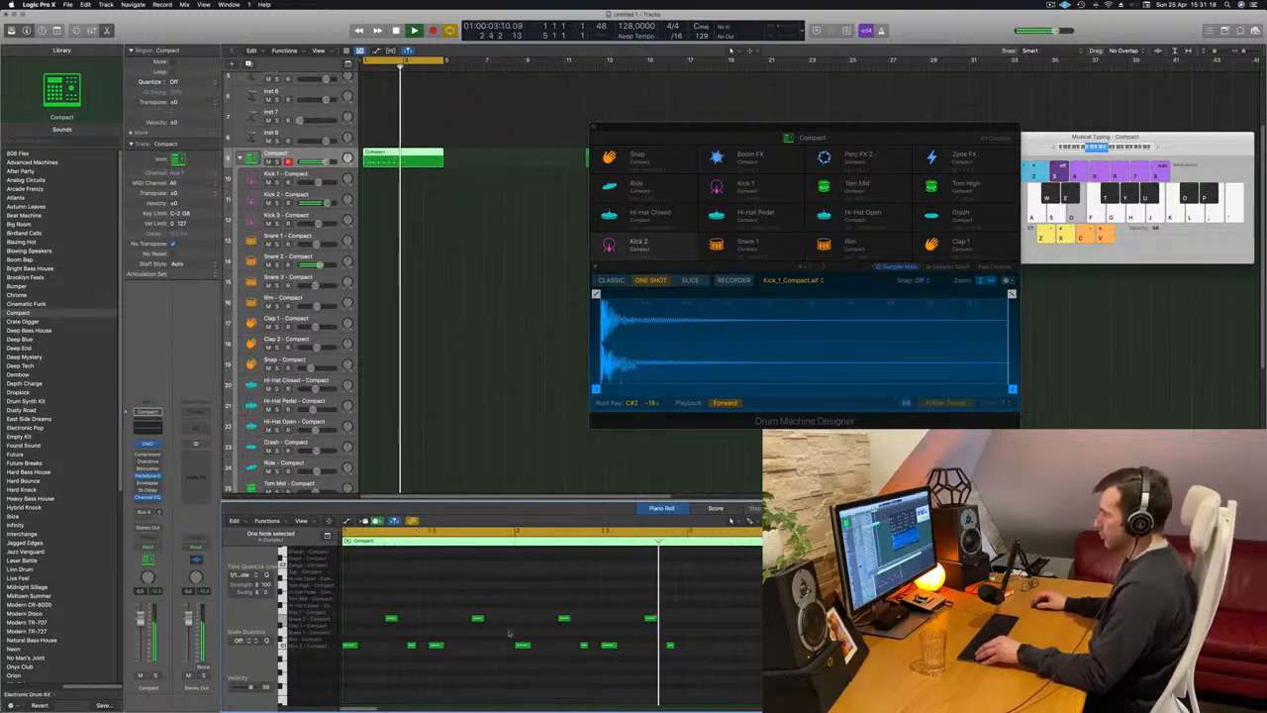
scroll(503, 621, "down", 3)
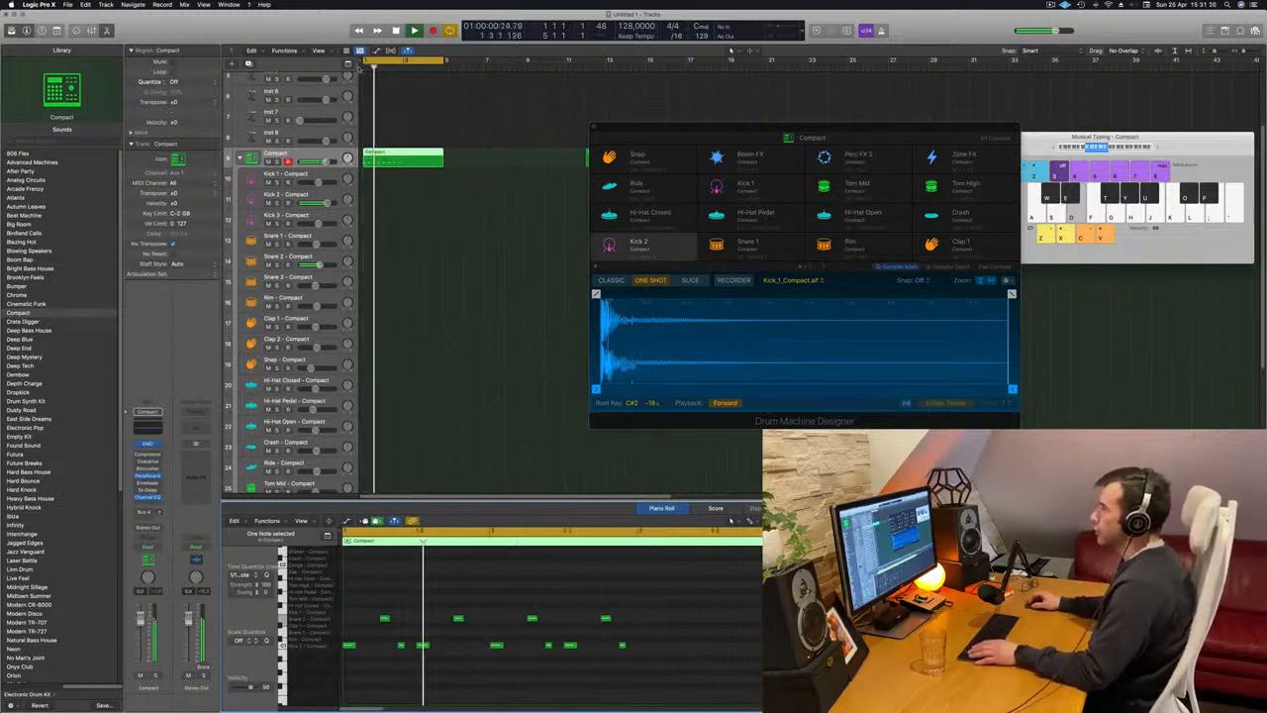
double_click(403, 154, "super")
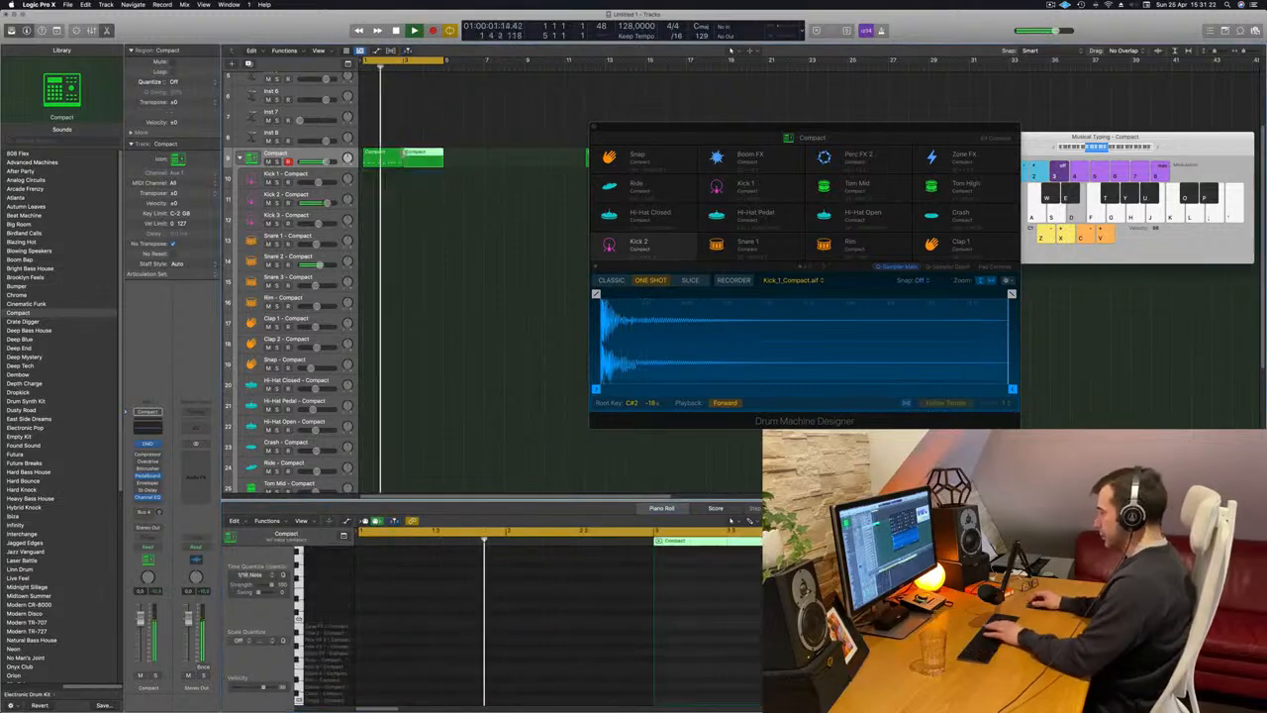
key("Delete")
key("n")
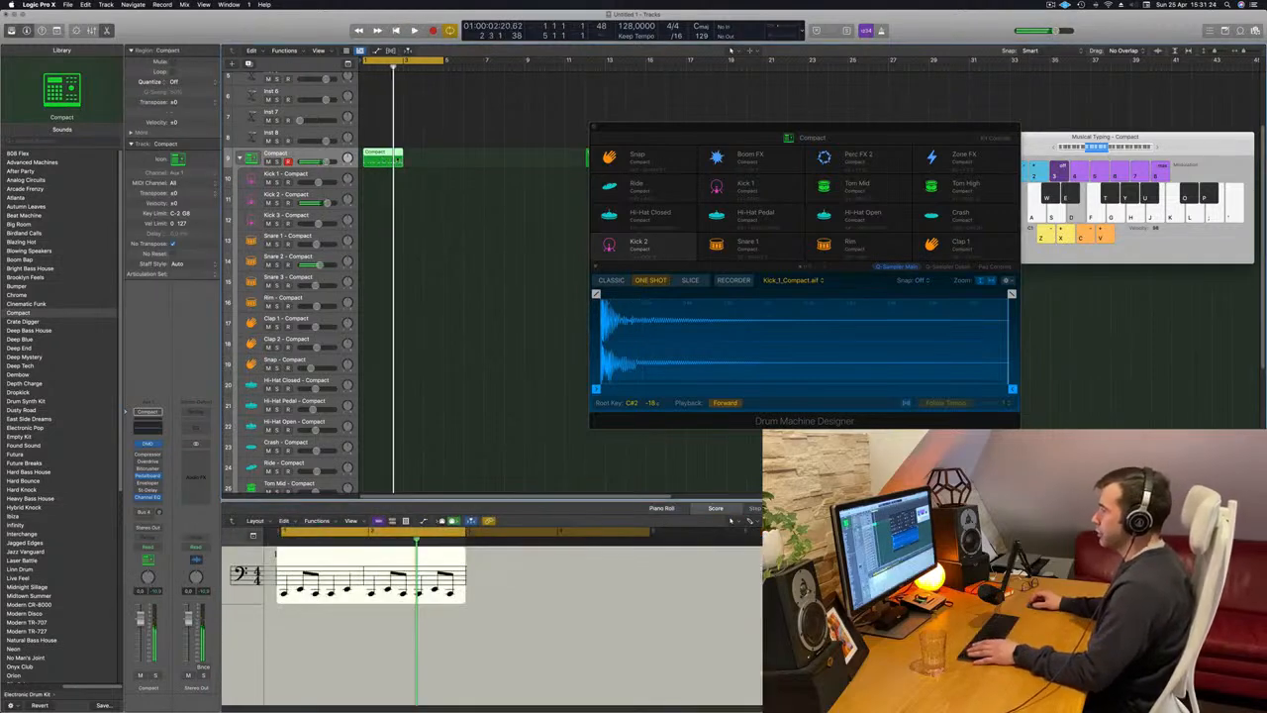
key("space")
key("space")
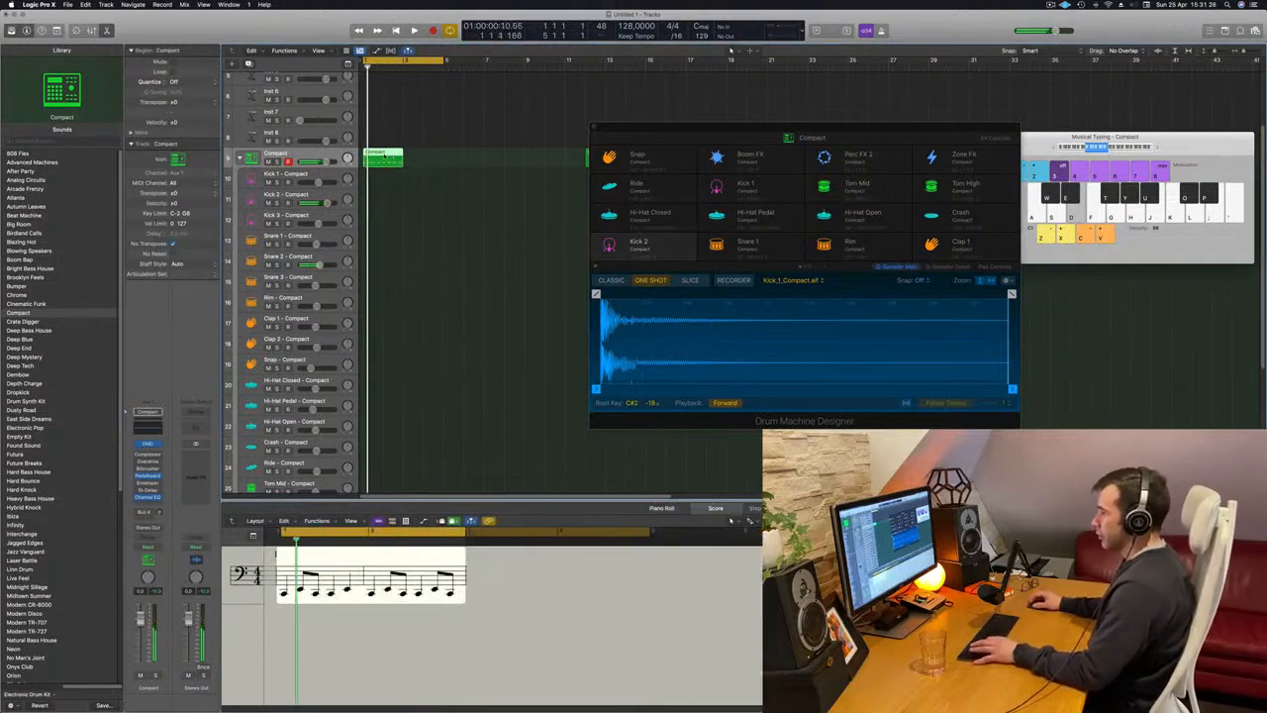
Put a copy of the two-bar pattern region on both the Kick 2 and Snare 2 tracks, leaving the Compact track empty there.
left_click(444, 214)
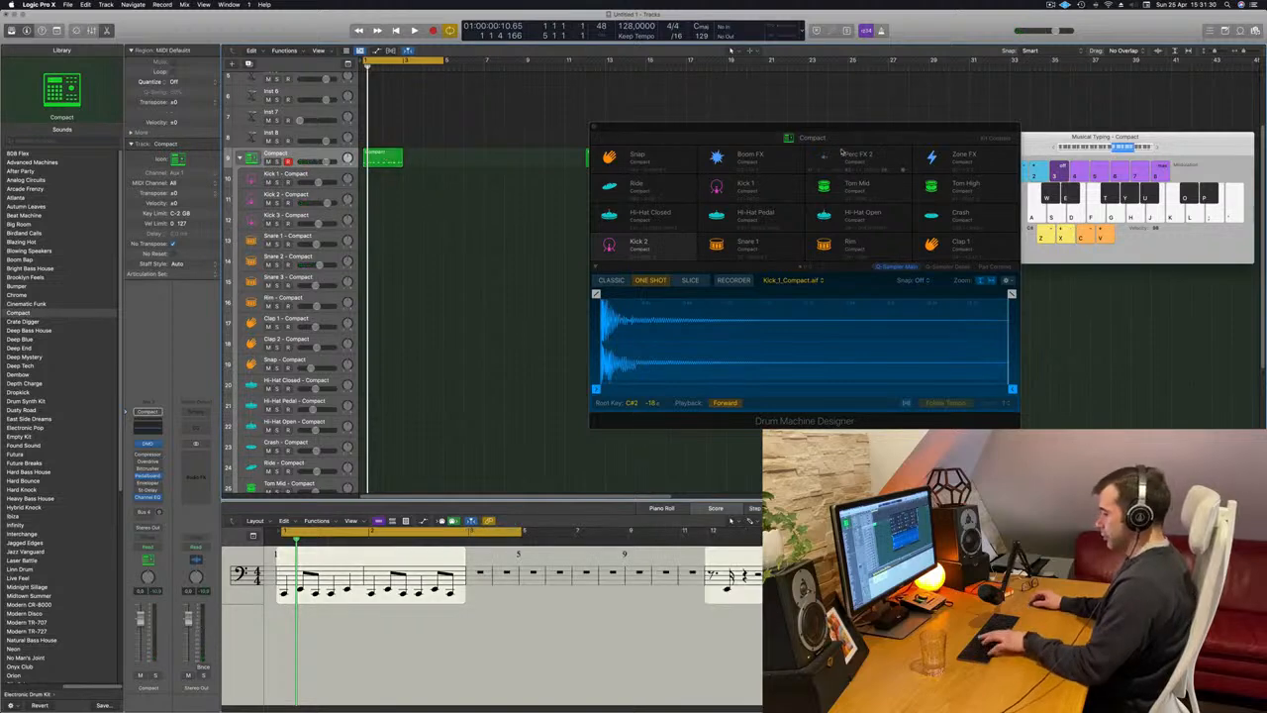
key("super+k")
key("x")
key("space")
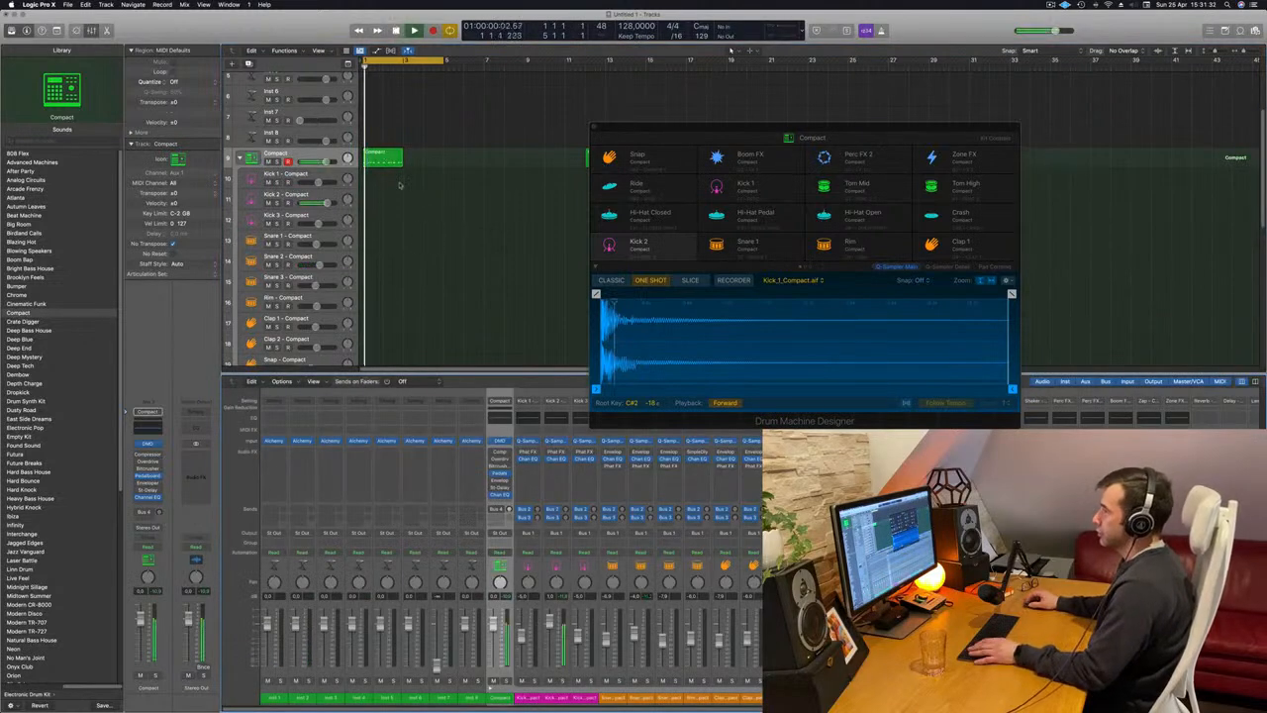
left_click_drag(386, 158, 387, 261)
Delete the snare notes from the Kick 2 region in the Piano Roll.
double_click(389, 198)
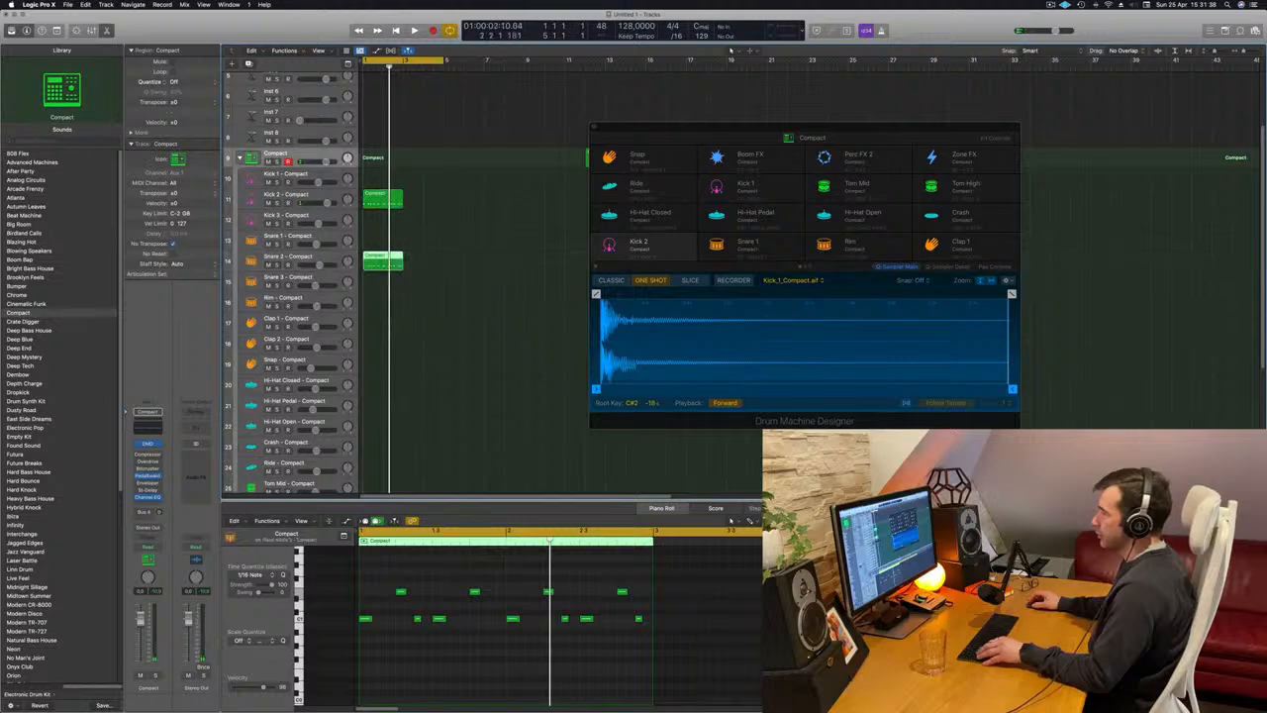
left_click_drag(381, 576, 639, 602)
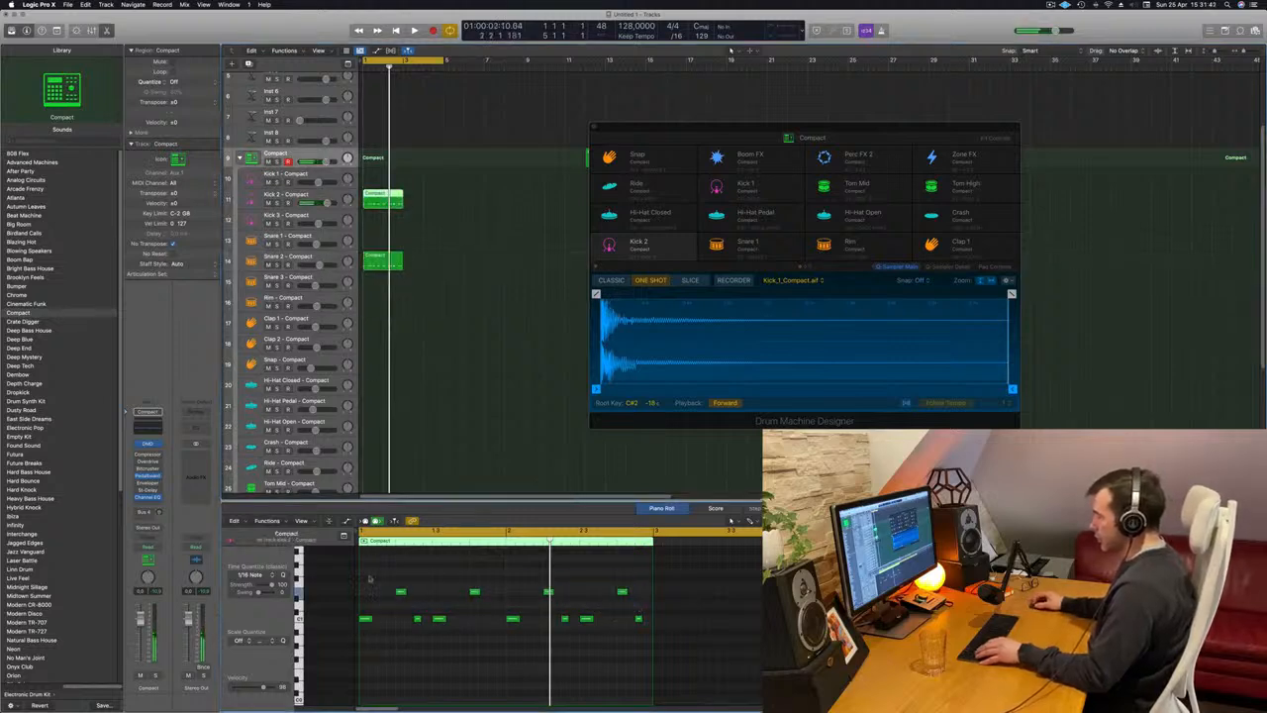
left_click_drag(369, 579, 649, 594)
key("Delete")
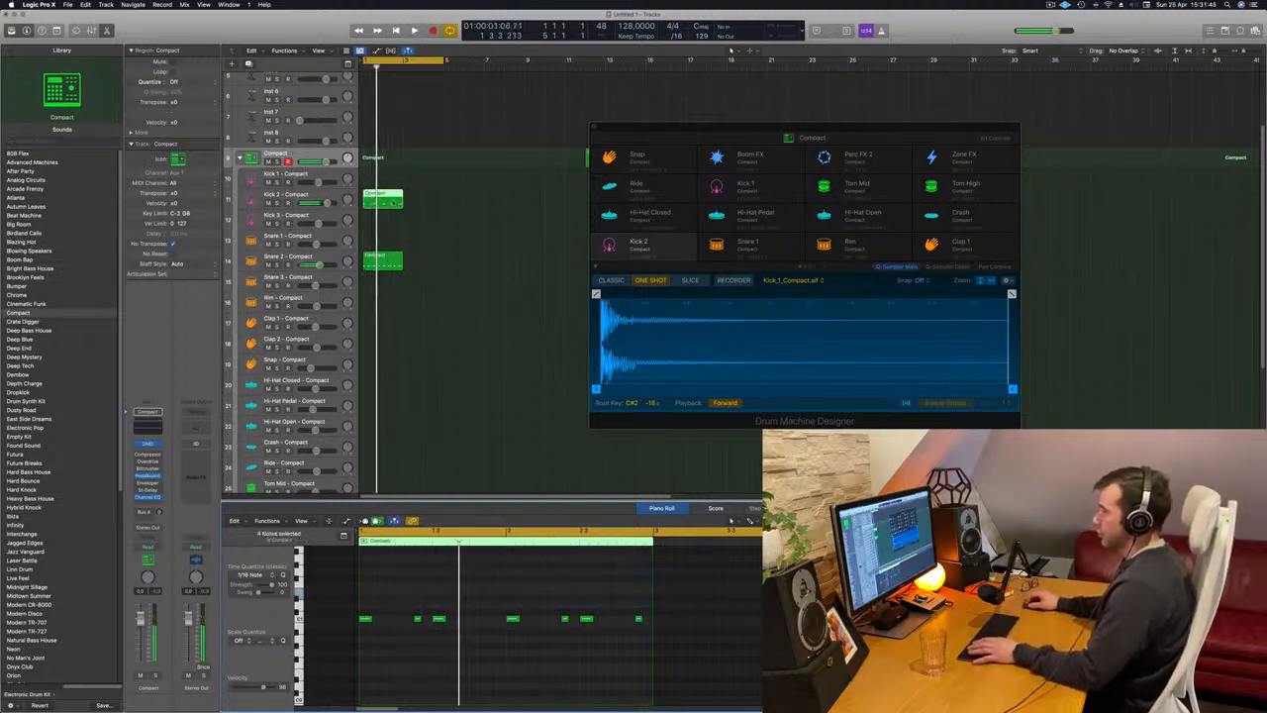
Delete the kick notes from the Snare 2 region, transpose its four snare notes, and play the result.
left_click(392, 203)
left_click_drag(364, 611, 651, 667)
left_click_drag(644, 584, 387, 601)
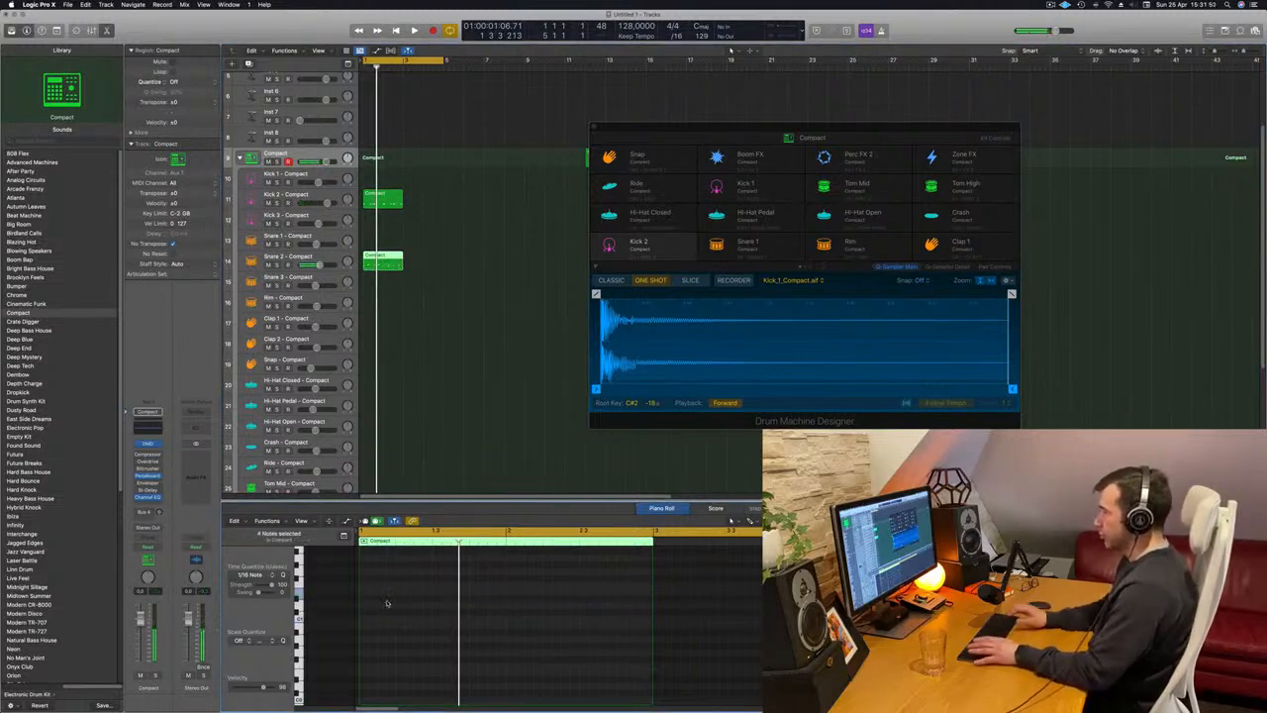
key("space")
Transpose all notes of the Kick 2 region up an octave and audition the change.
left_click(382, 205)
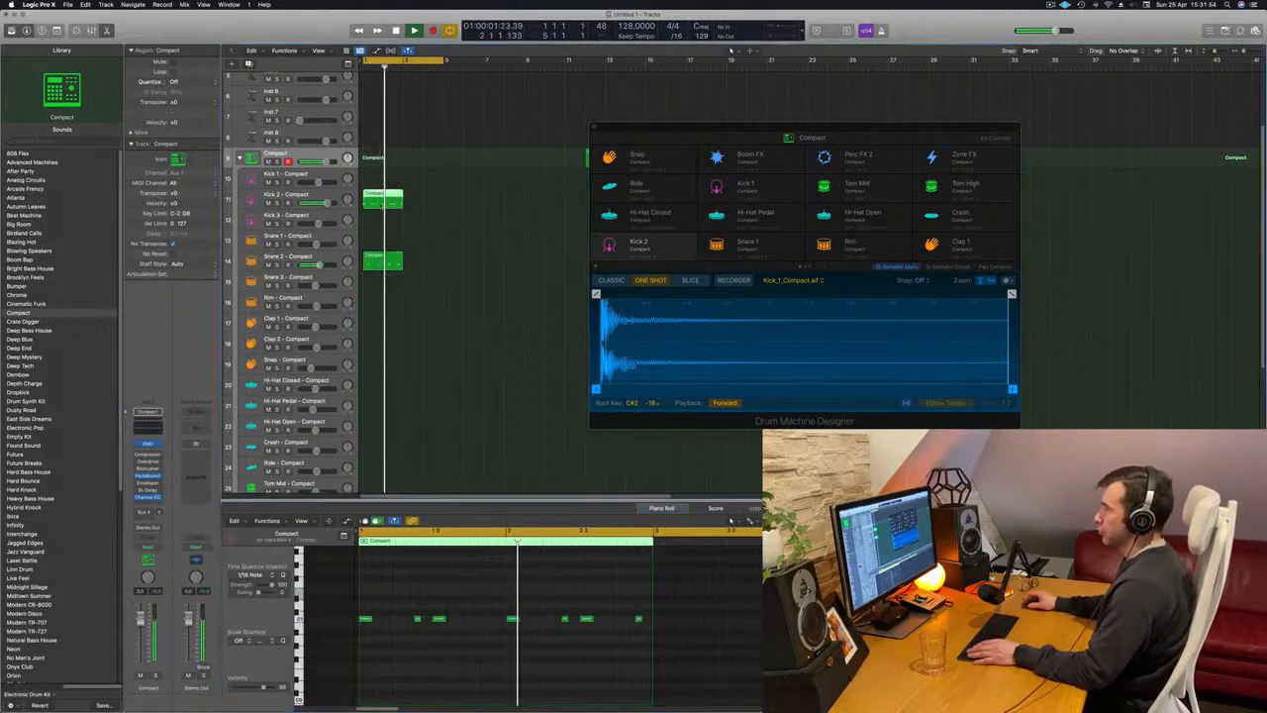
left_click(417, 594)
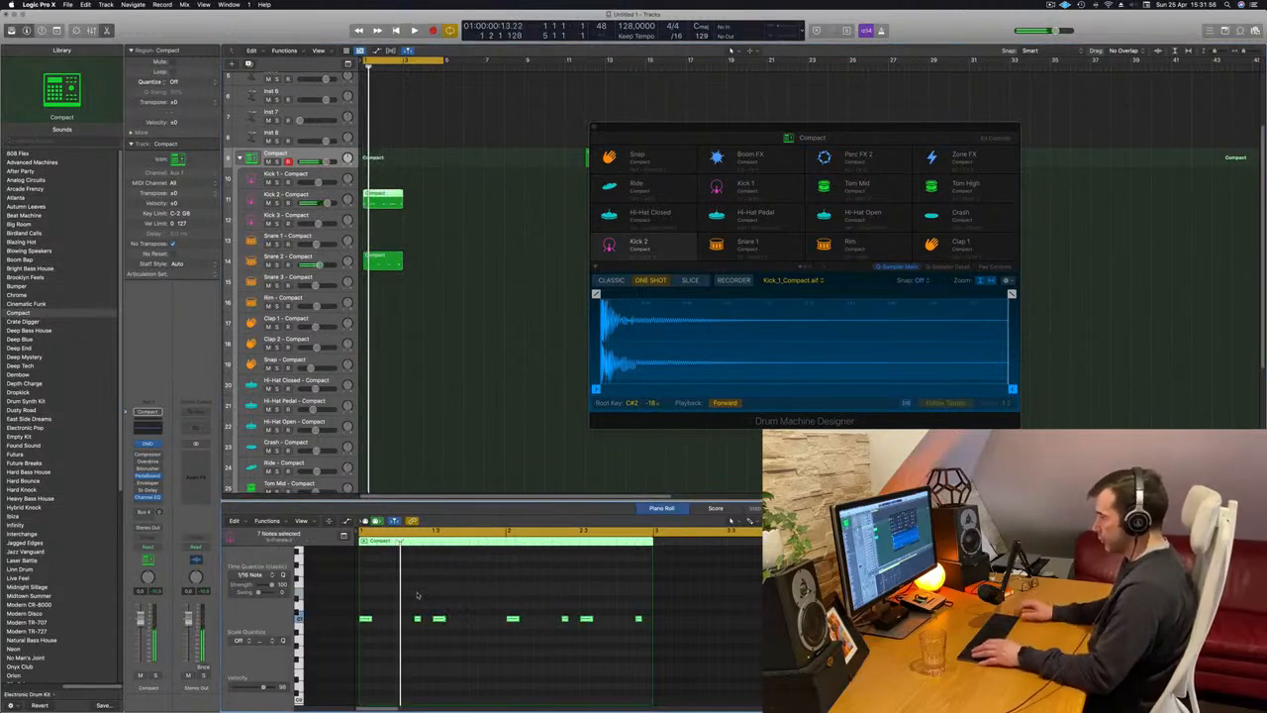
scroll(379, 606, "up", 4)
scroll(454, 617, "down", 2)
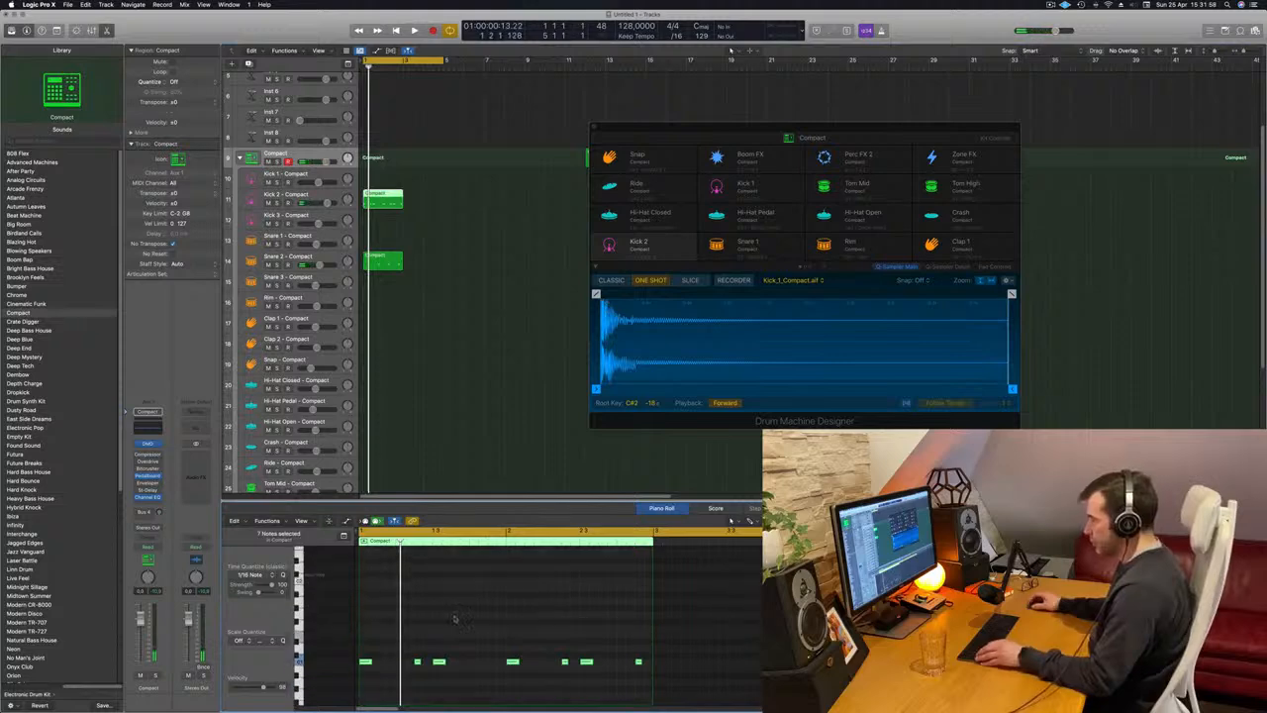
left_click(455, 618)
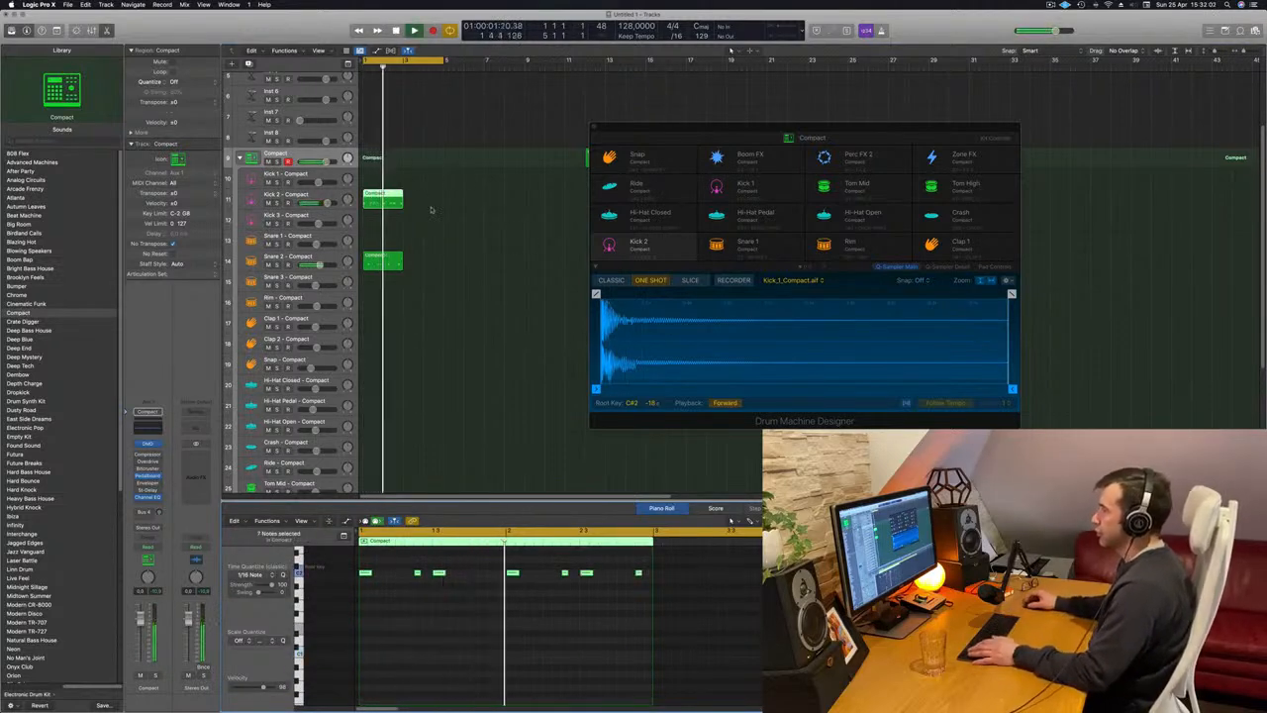
Move the kick region to the Kick 1 track and view its notes together with the snare region's notes.
left_click_drag(384, 207, 384, 184)
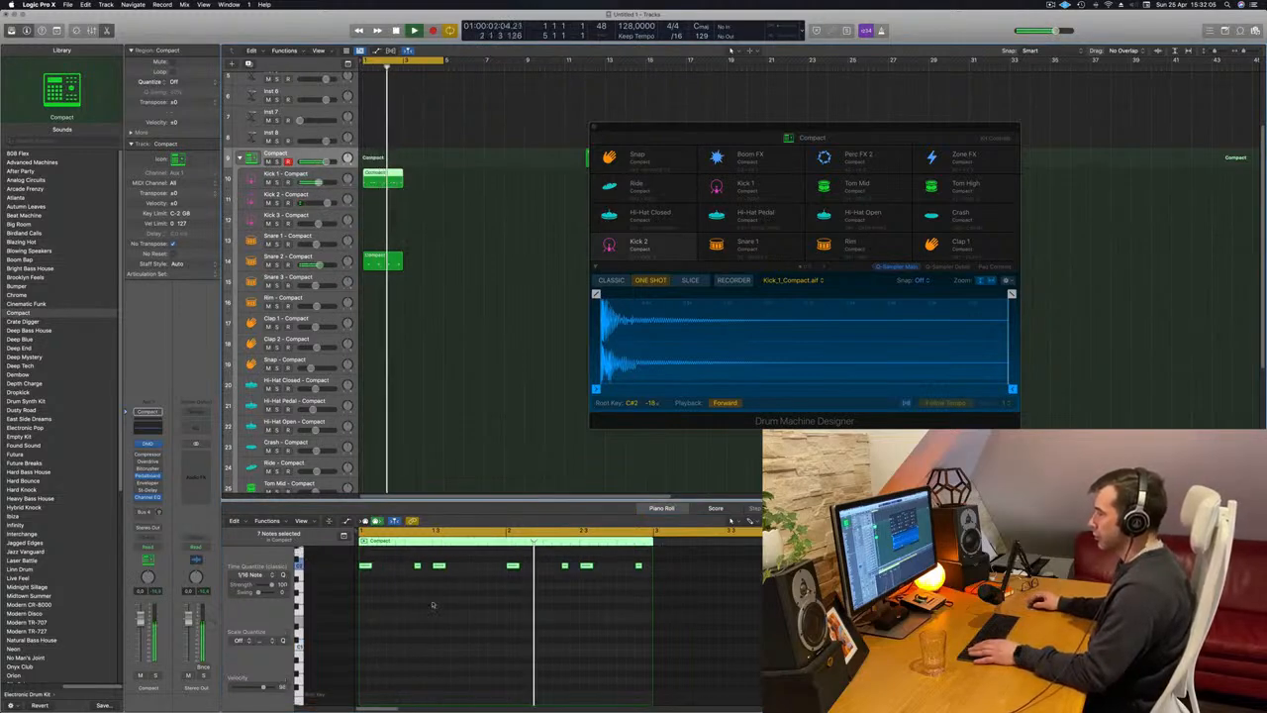
scroll(432, 605, "down", 3)
scroll(432, 605, "up", 5)
key("super+a")
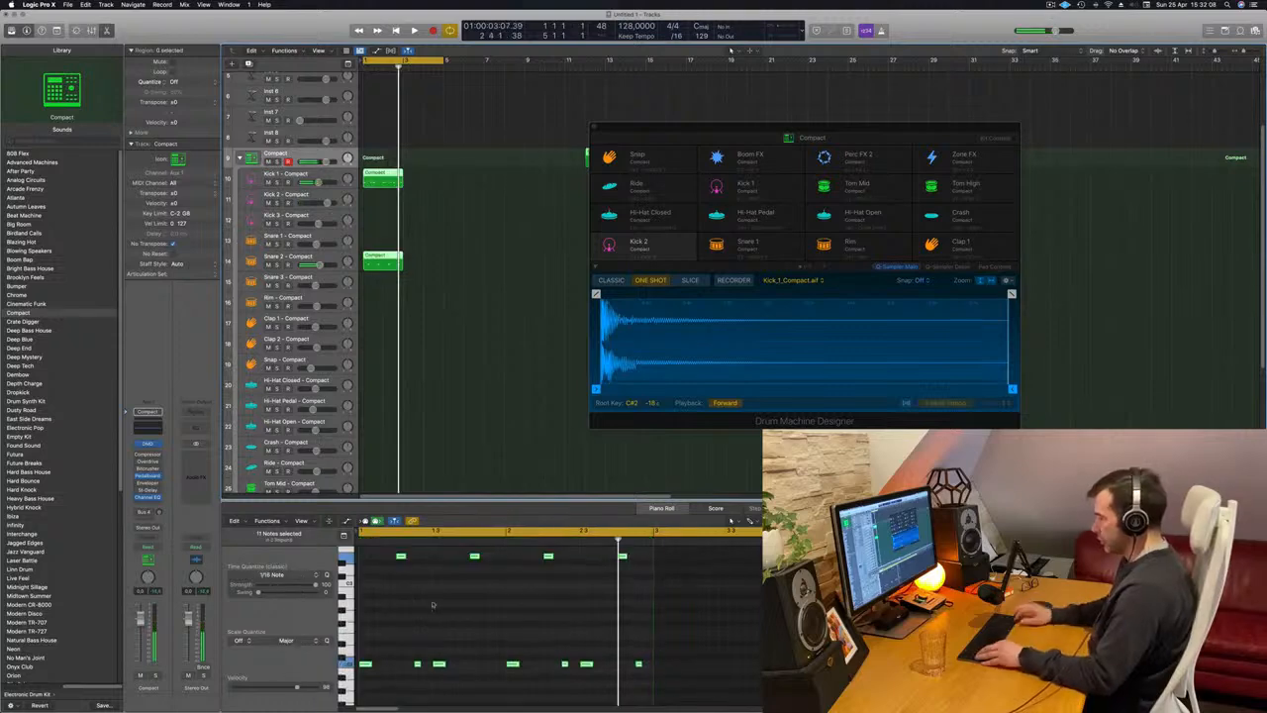
Transpose all notes of the region on the Kick 1 track and play the pattern.
left_click(485, 153)
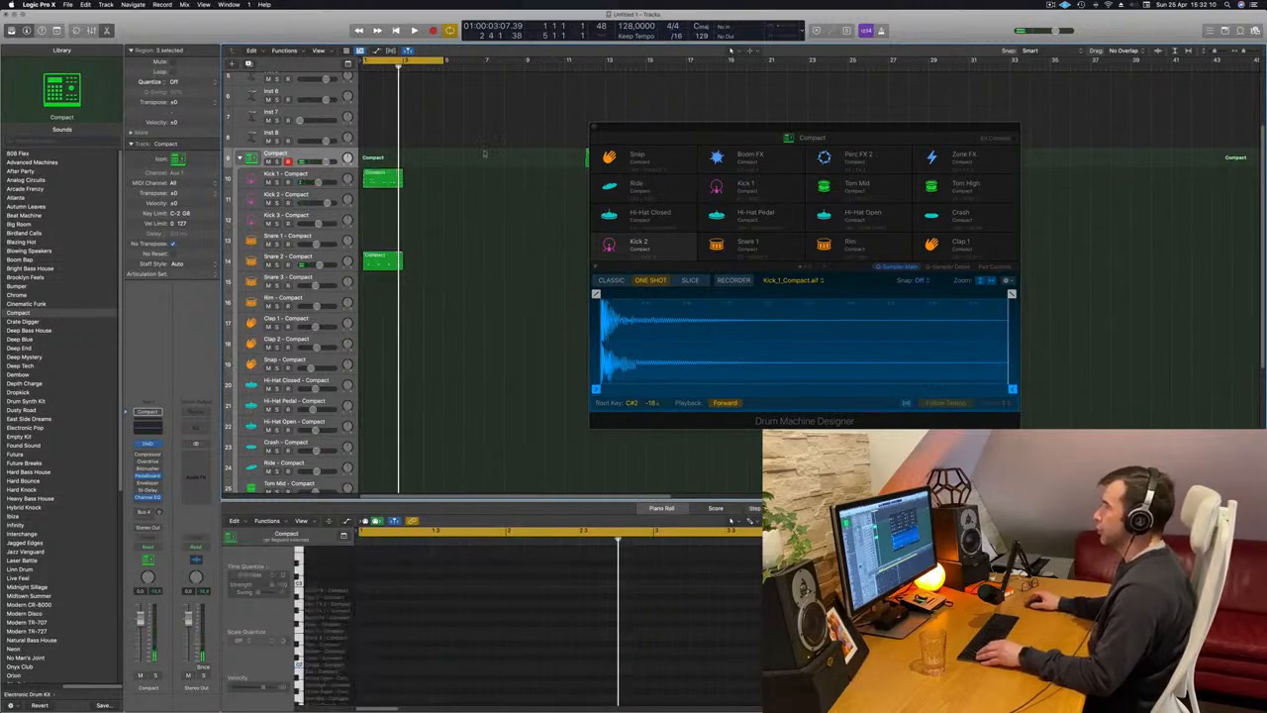
left_click(384, 178)
left_click(451, 619)
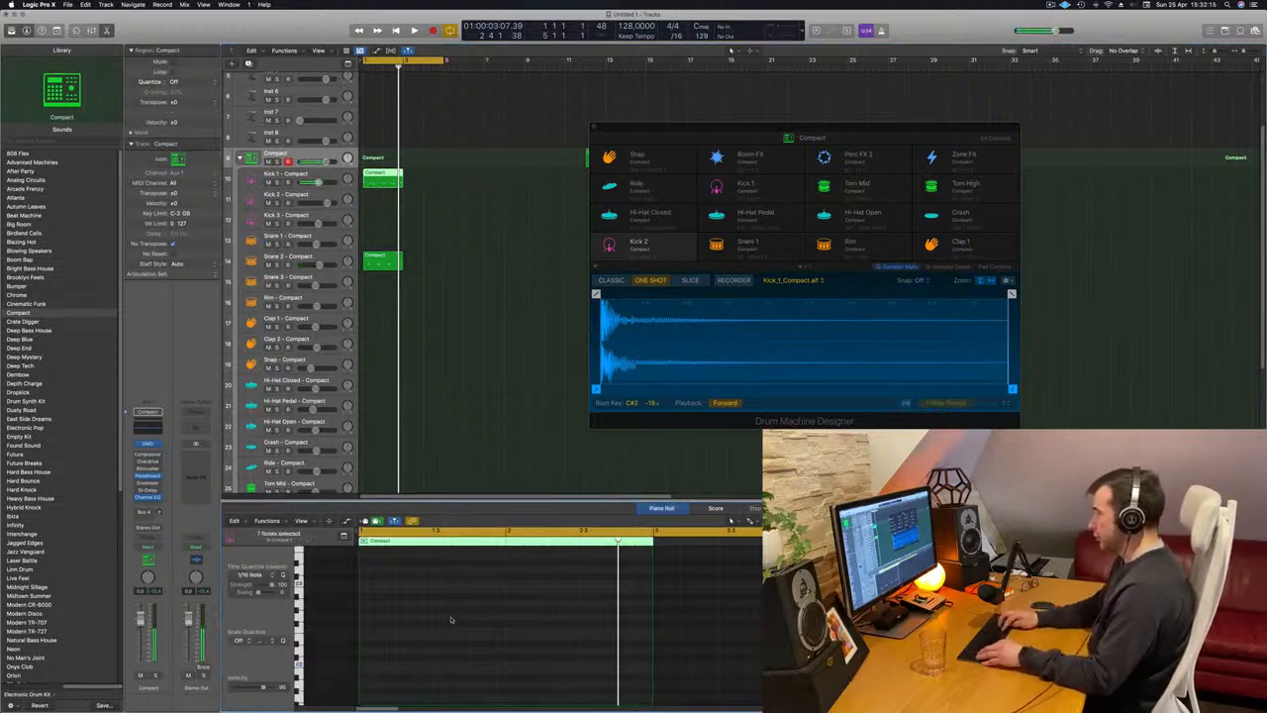
key("space")
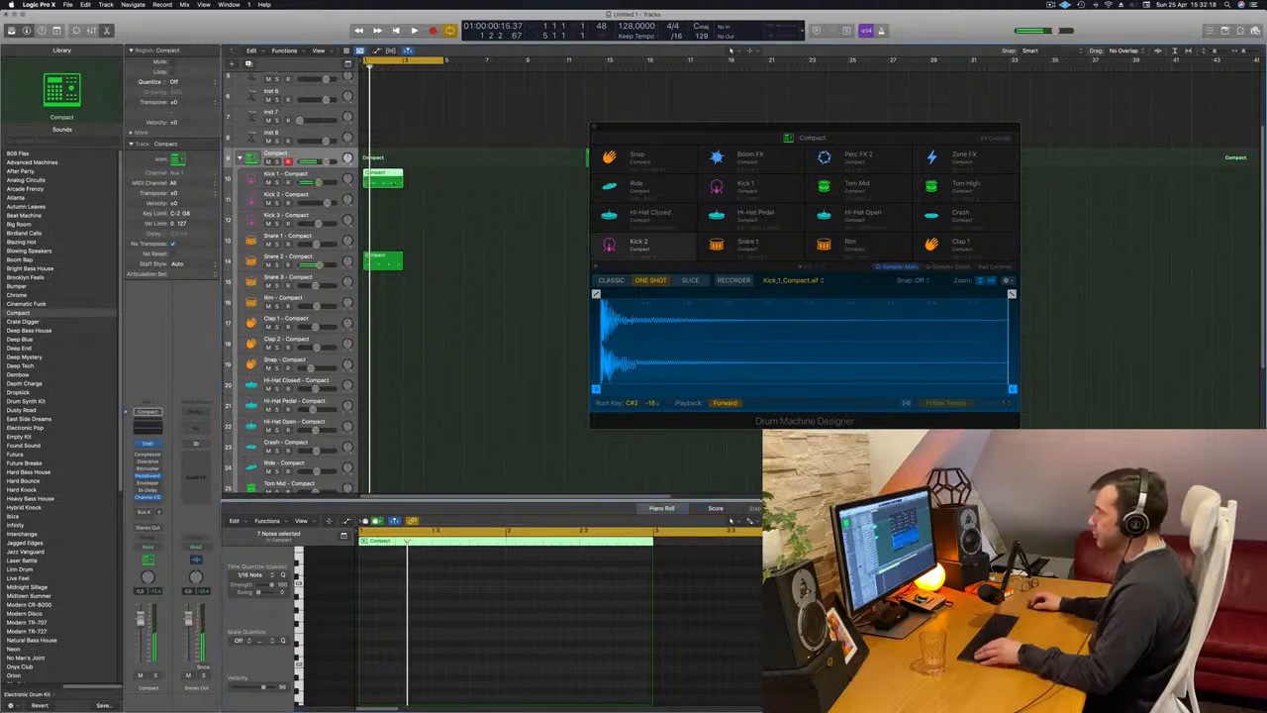
Move the kick region from the Kick 1 track to the Kick 2 track and play it with that track selected.
left_click_drag(391, 180, 392, 201)
key("space")
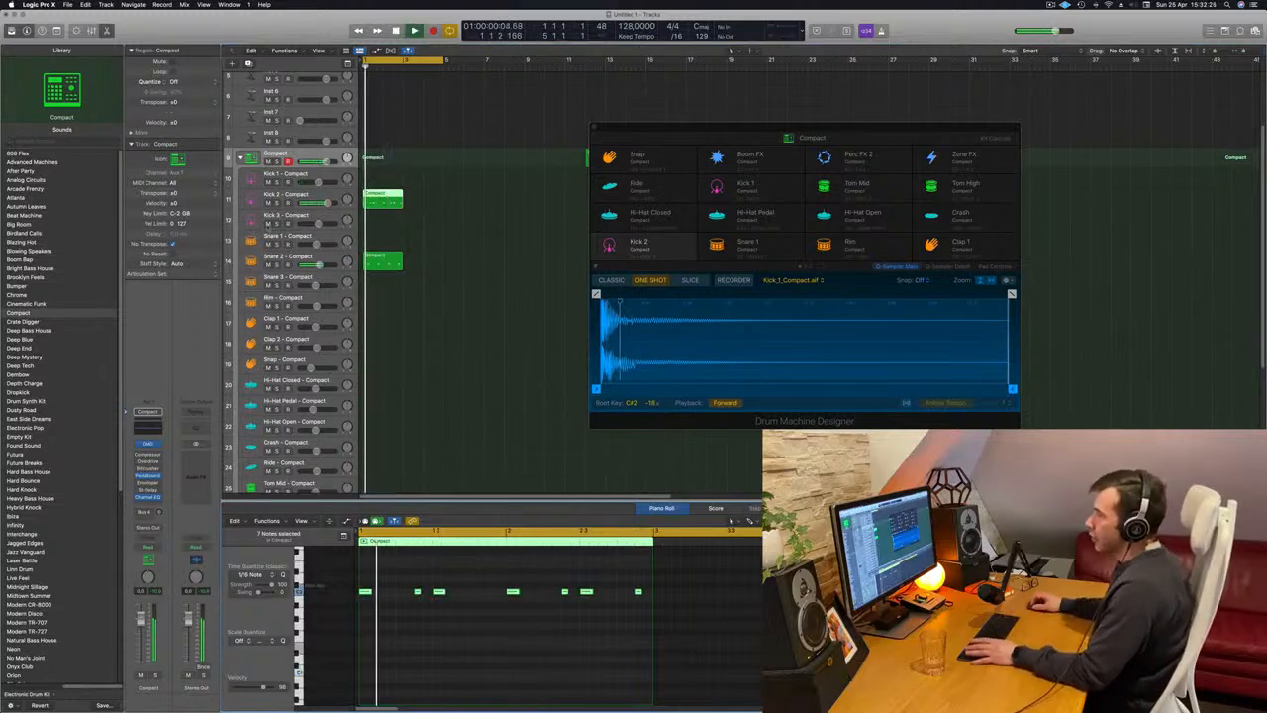
left_click(310, 197)
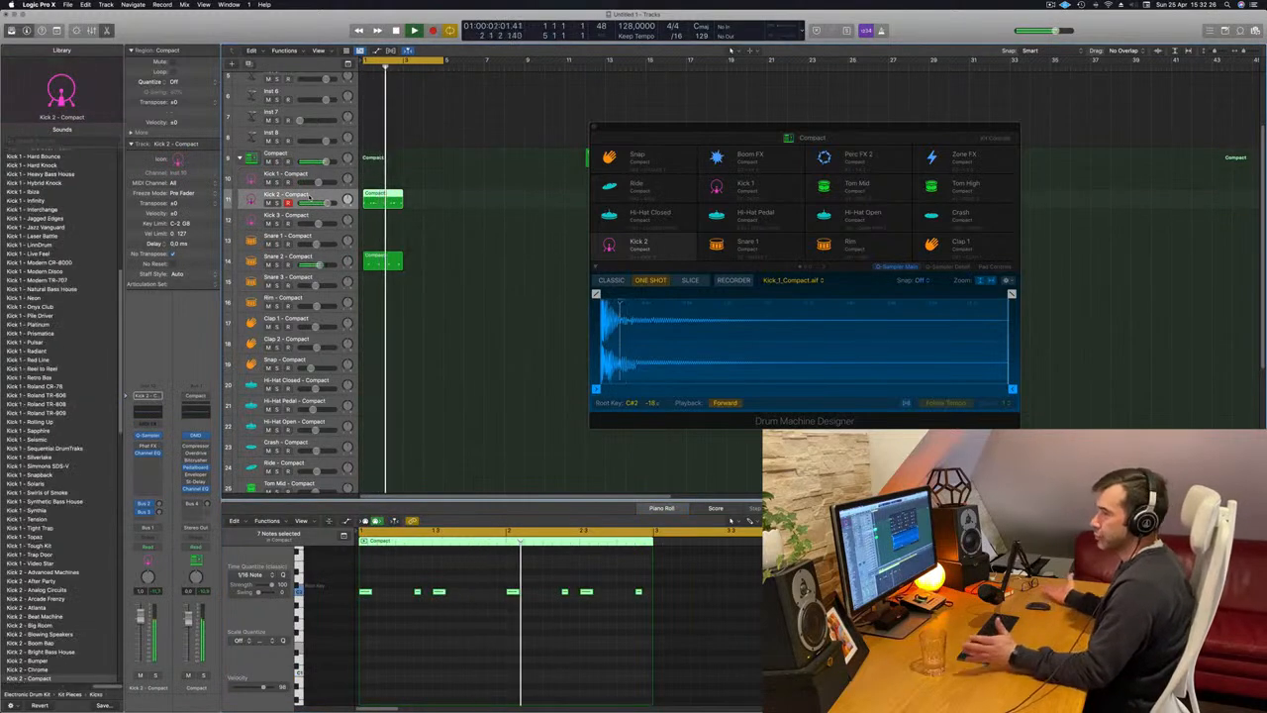
Try the Deep Bass House and Deep End sounds on the Kick 2 track and transpose its notes down an octave.
scroll(62, 433, "down", 5)
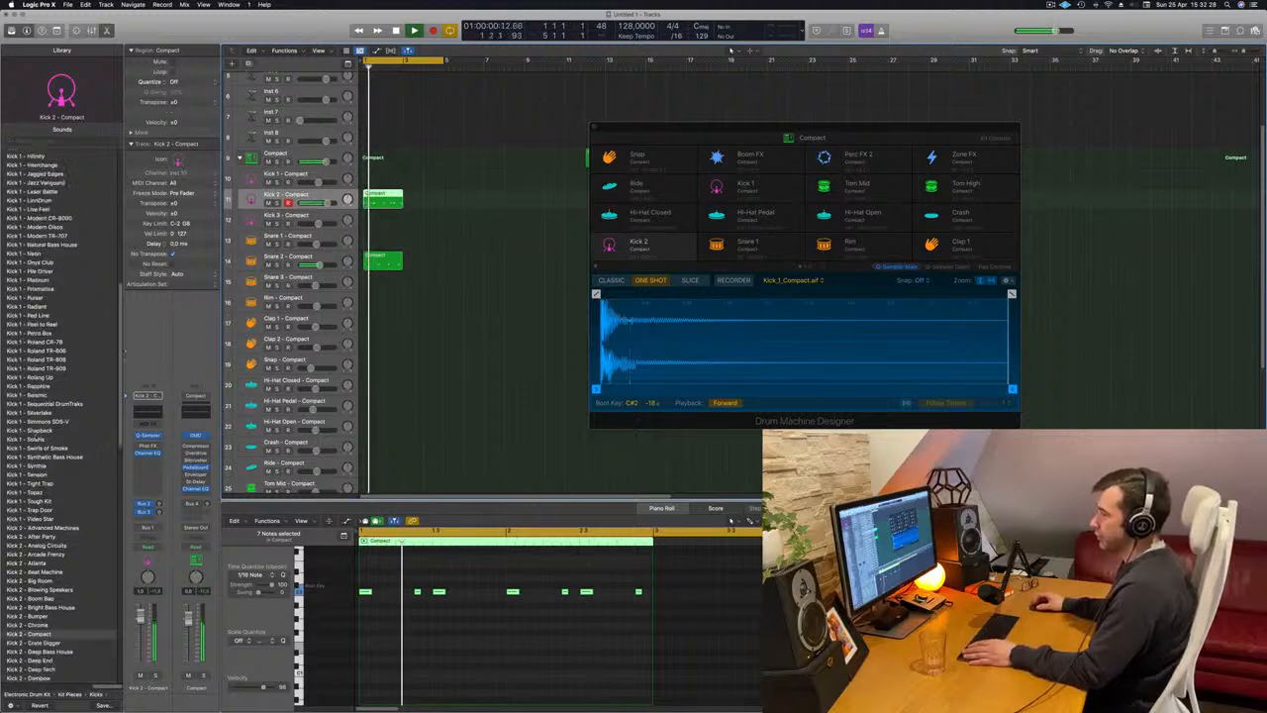
left_click(32, 523)
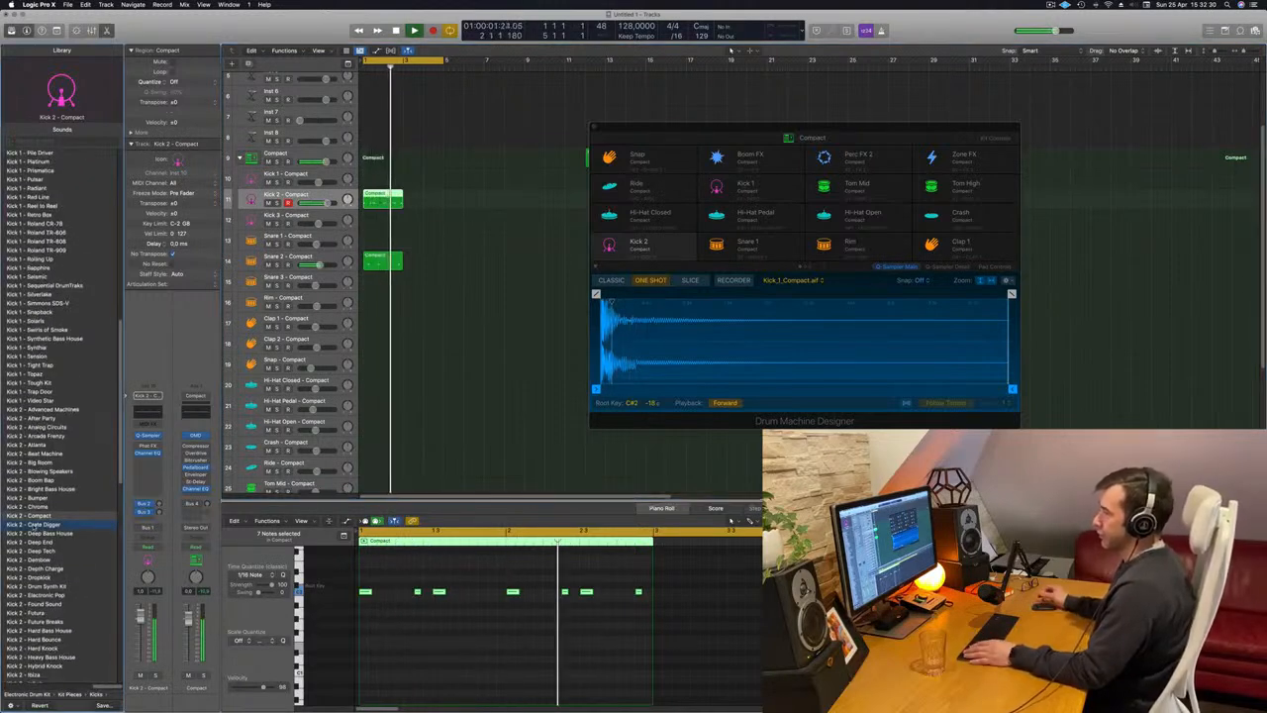
left_click(40, 532)
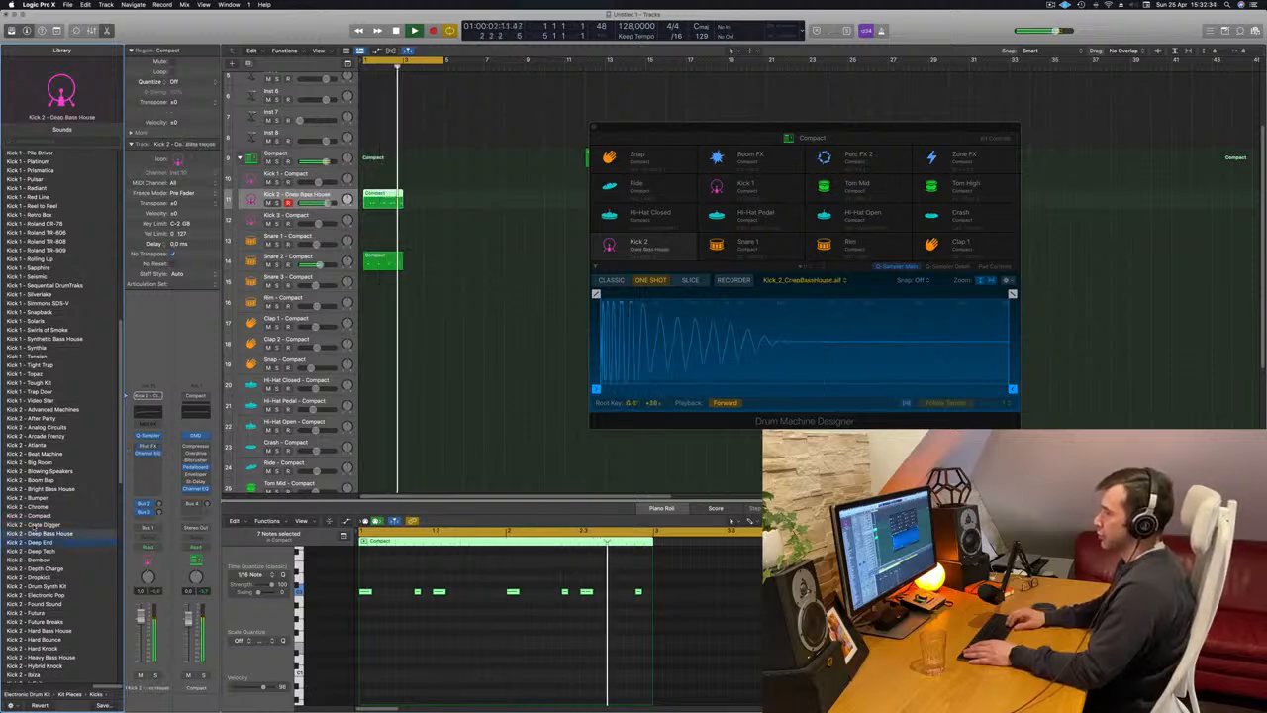
left_click(34, 541)
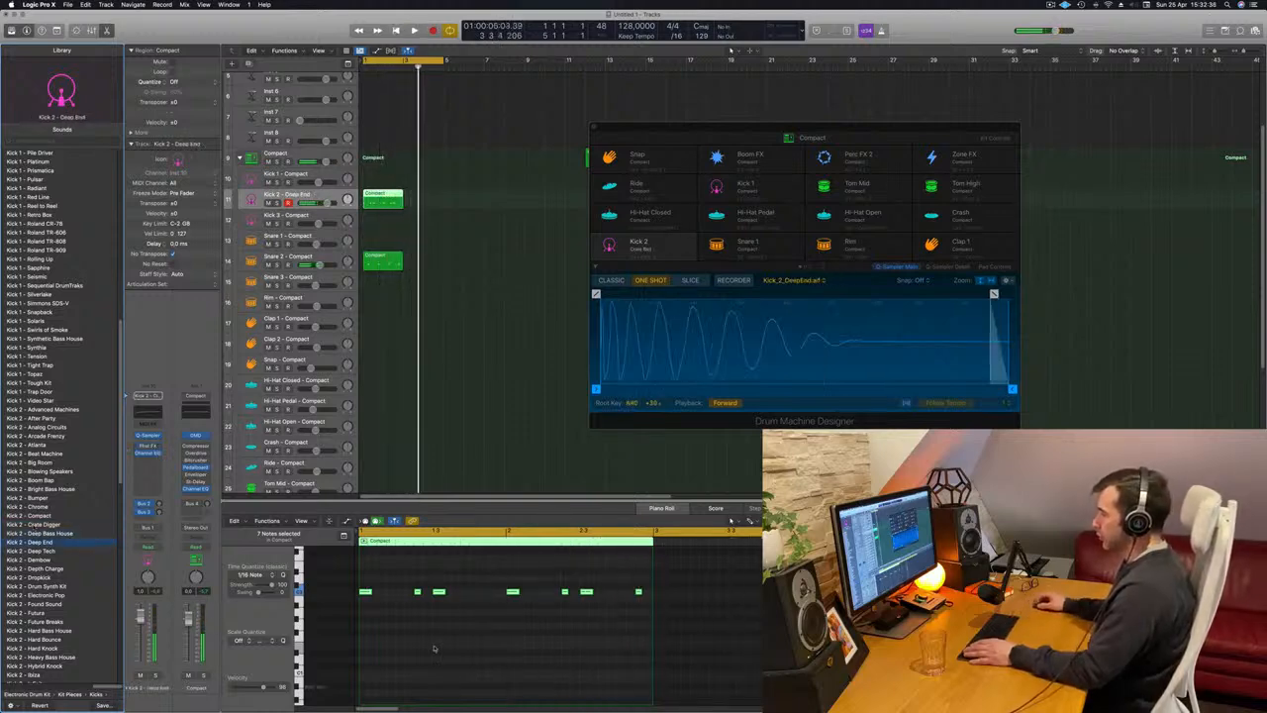
key("space")
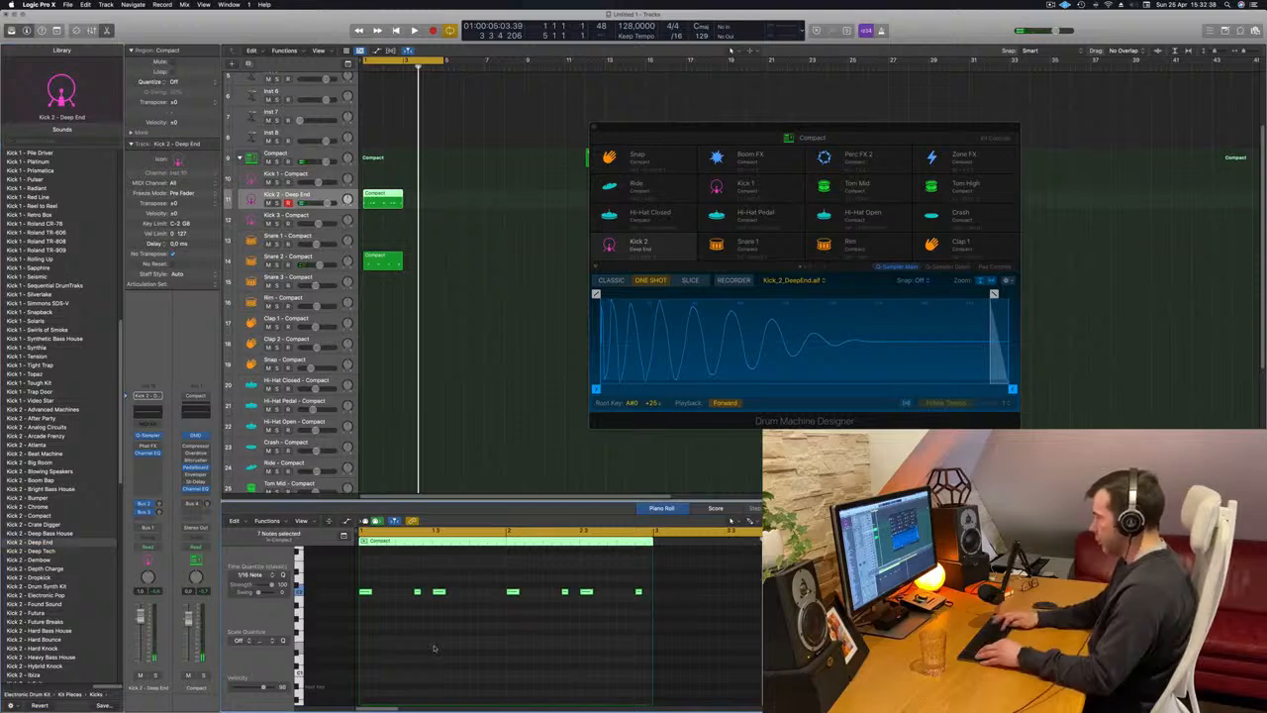
key("space")
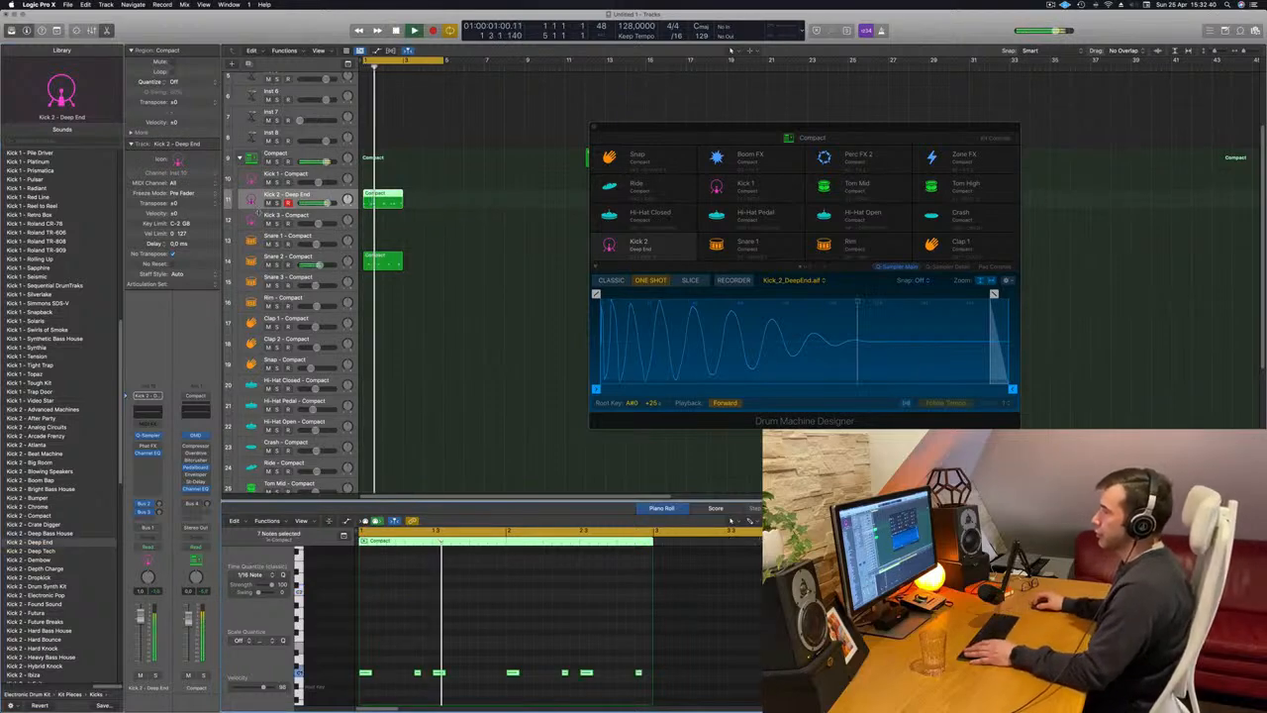
Audition further Kick 2 sounds such as Deep Tech, Dembow and Drum Synth Kit during playback, and load Kick 2 - Electronic Pop.
left_click(30, 551)
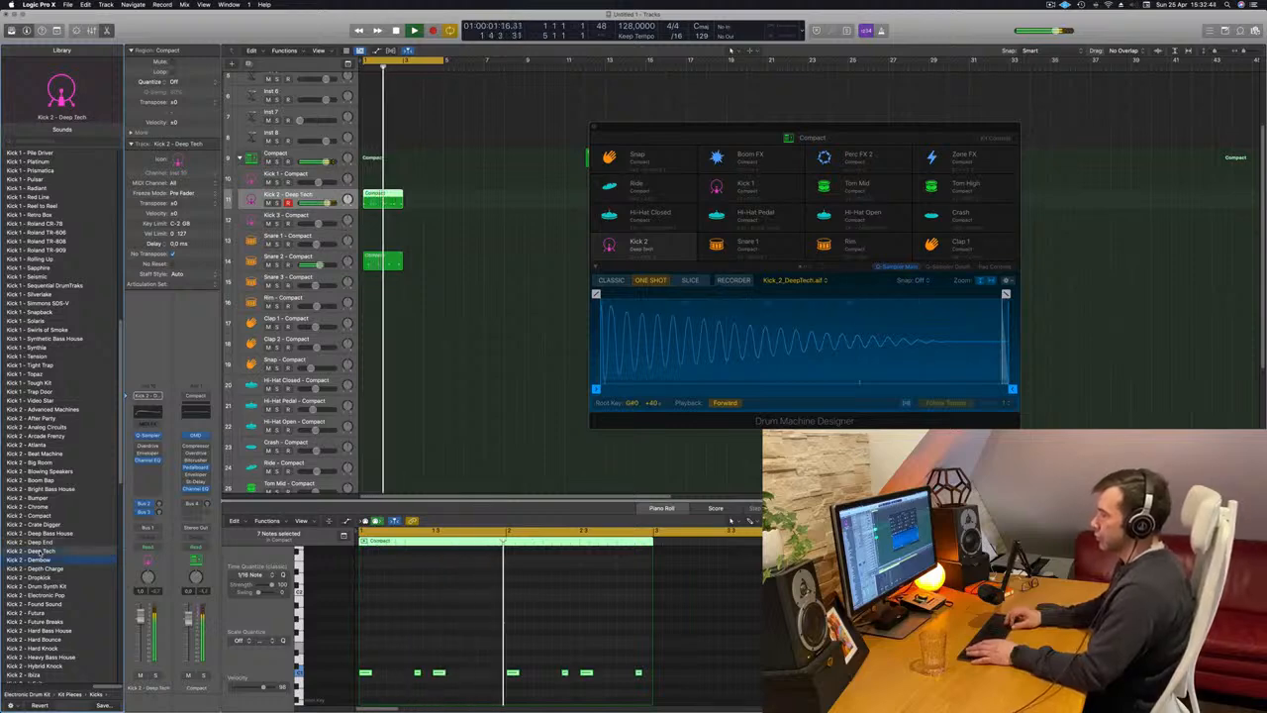
key("Down")
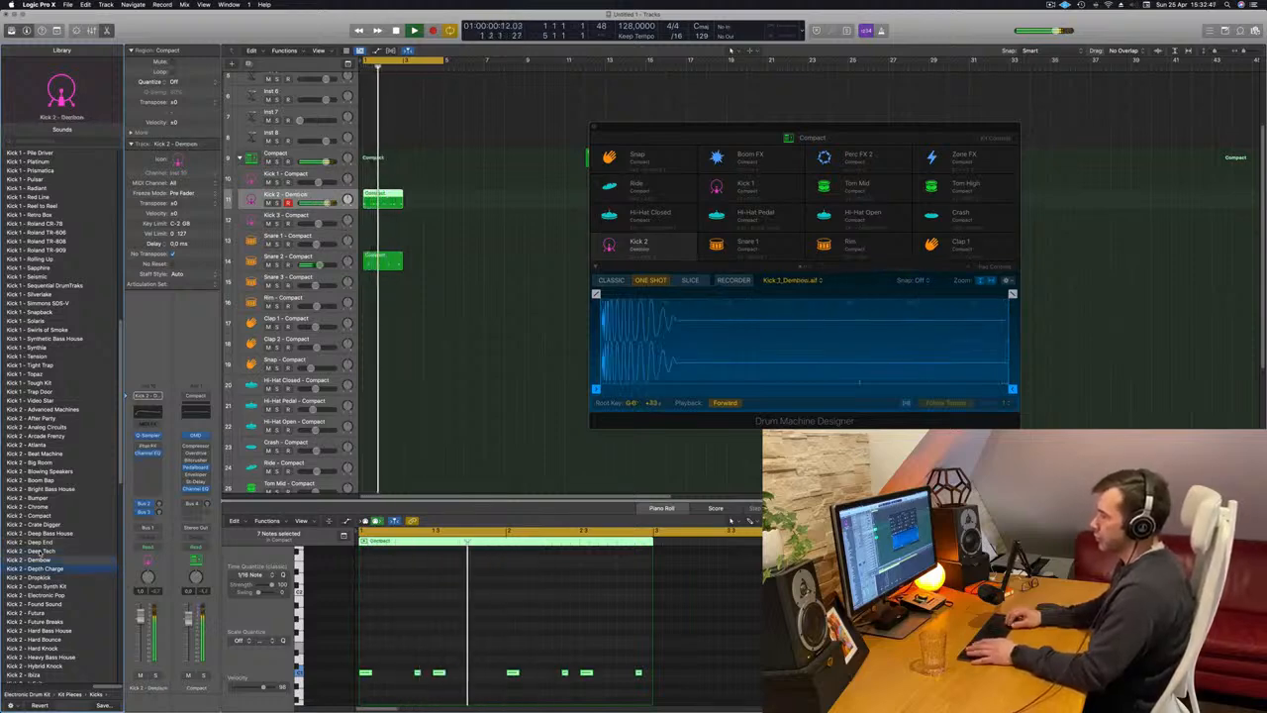
key("Down")
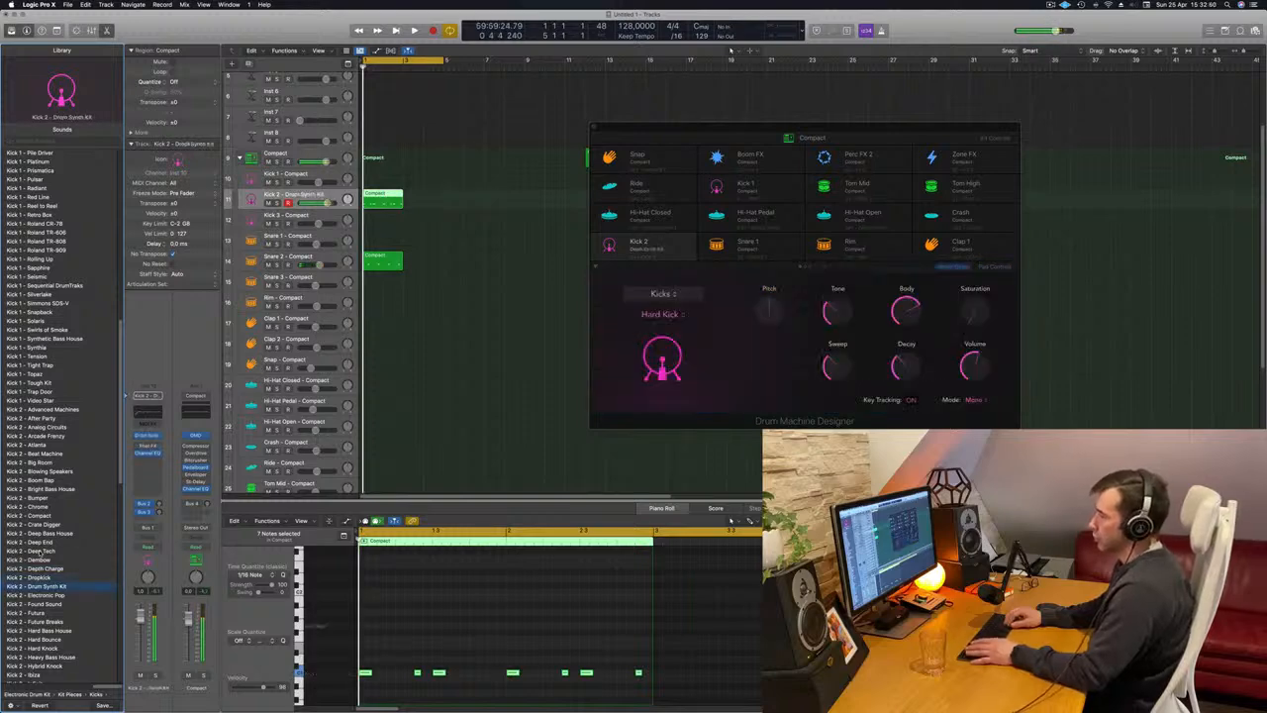
key("space")
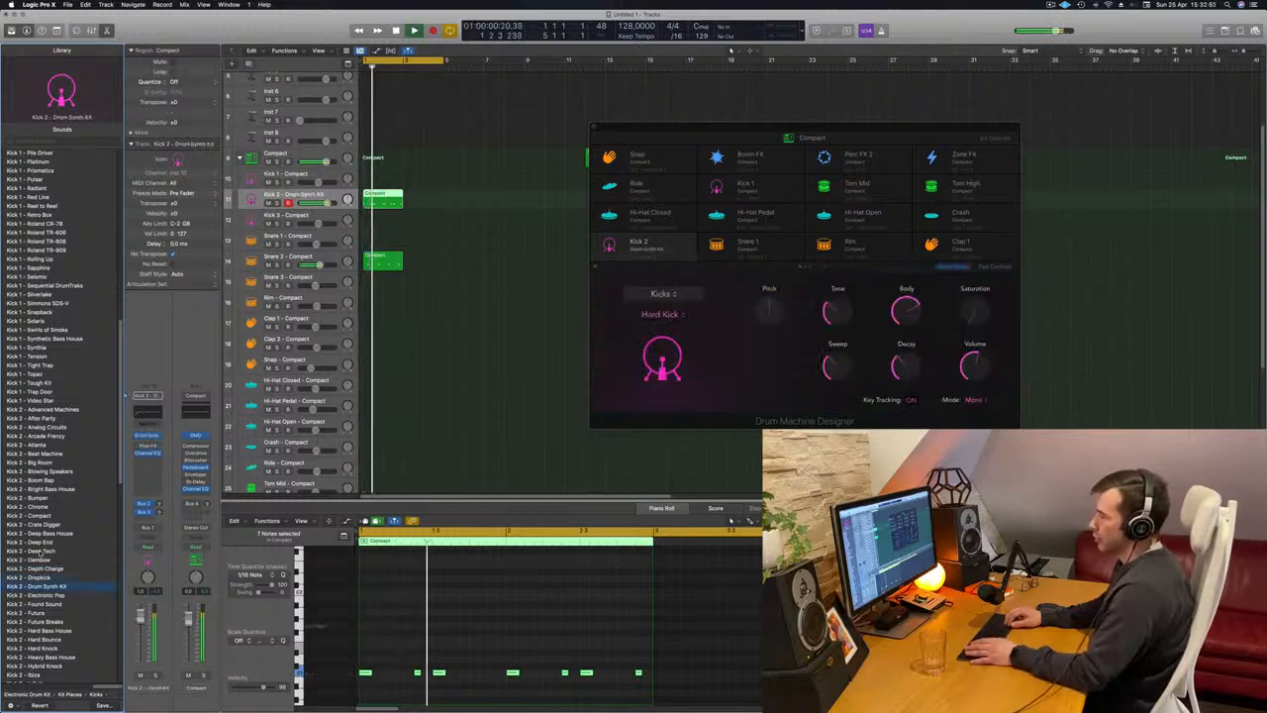
key("Down")
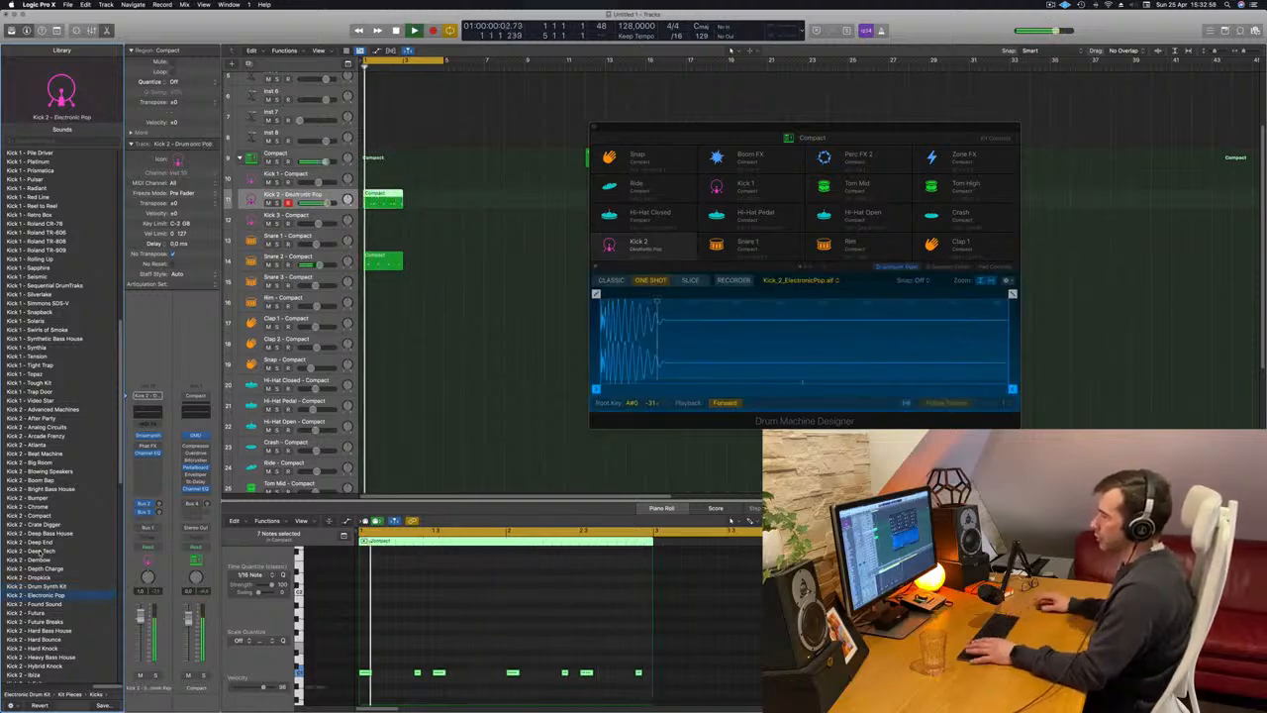
Copy the kick and snare regions together to bar 3, directly behind the originals.
left_click_drag(430, 197, 389, 263)
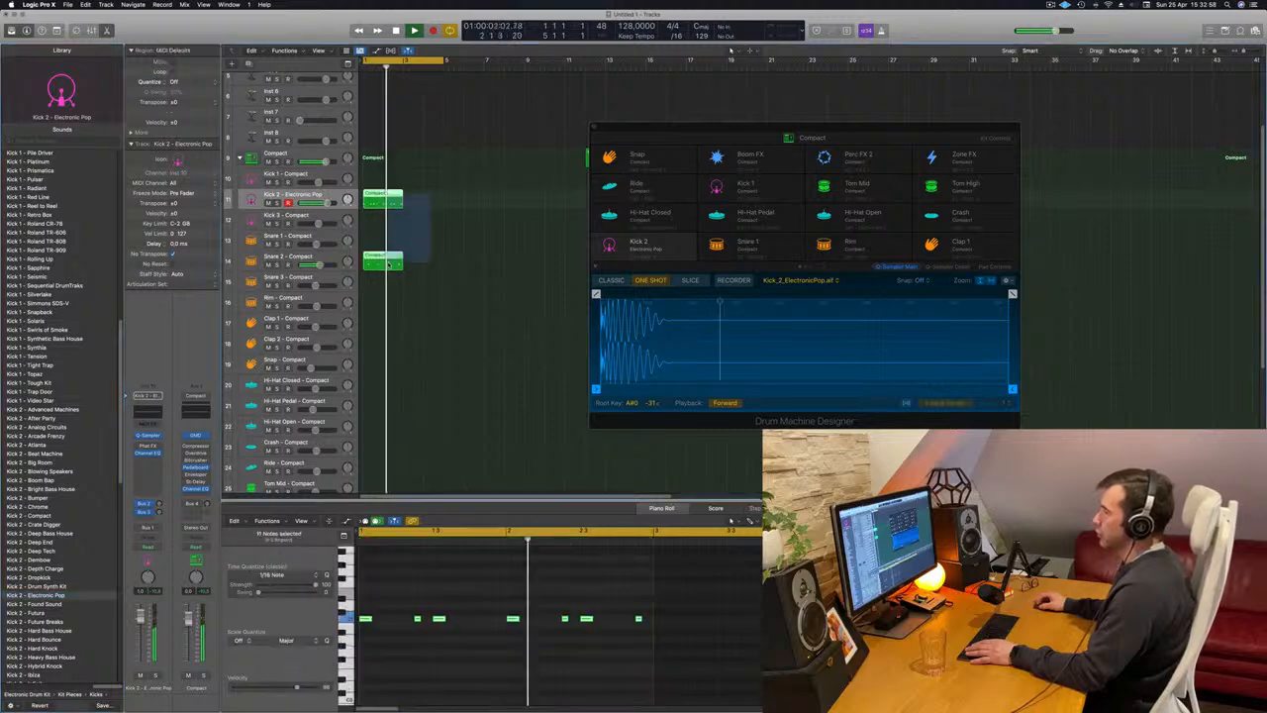
left_click_drag(385, 197, 427, 205)
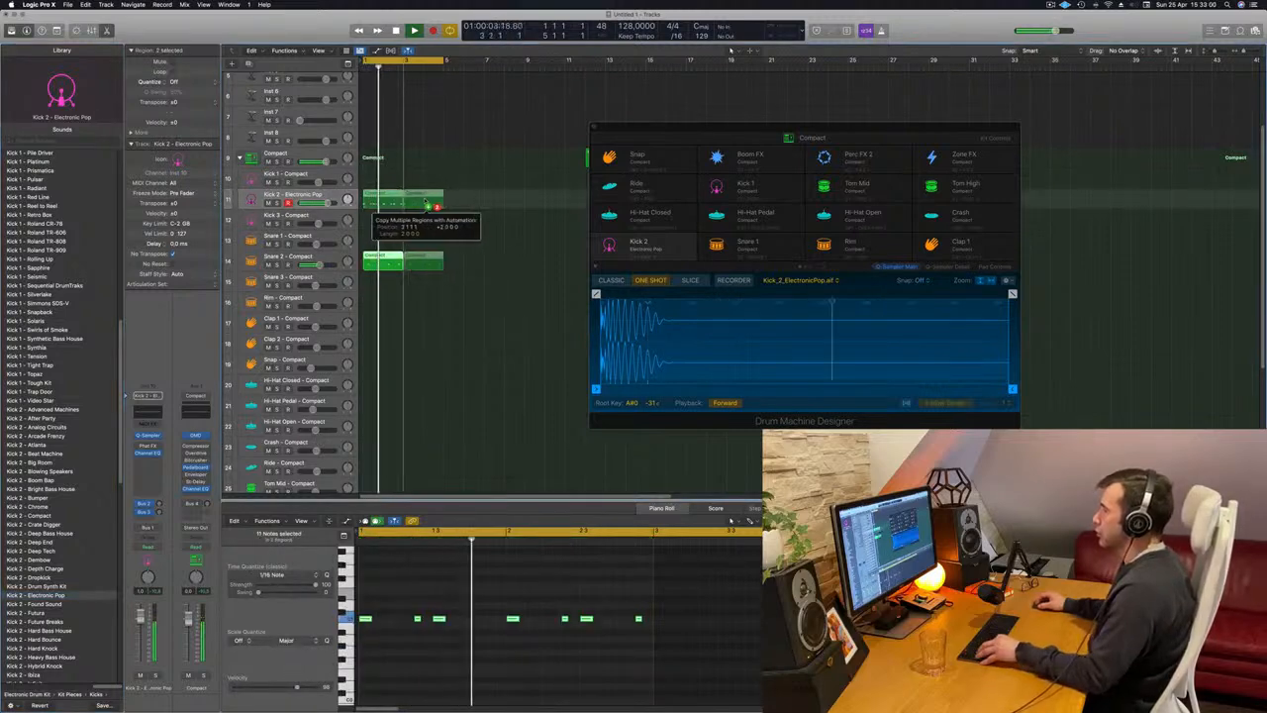
Audition the Snare 1 sounds Platinum and Prismatica on the Snare 2 track and load Snare - Brooklyn Feels.
left_click_drag(420, 291, 396, 260)
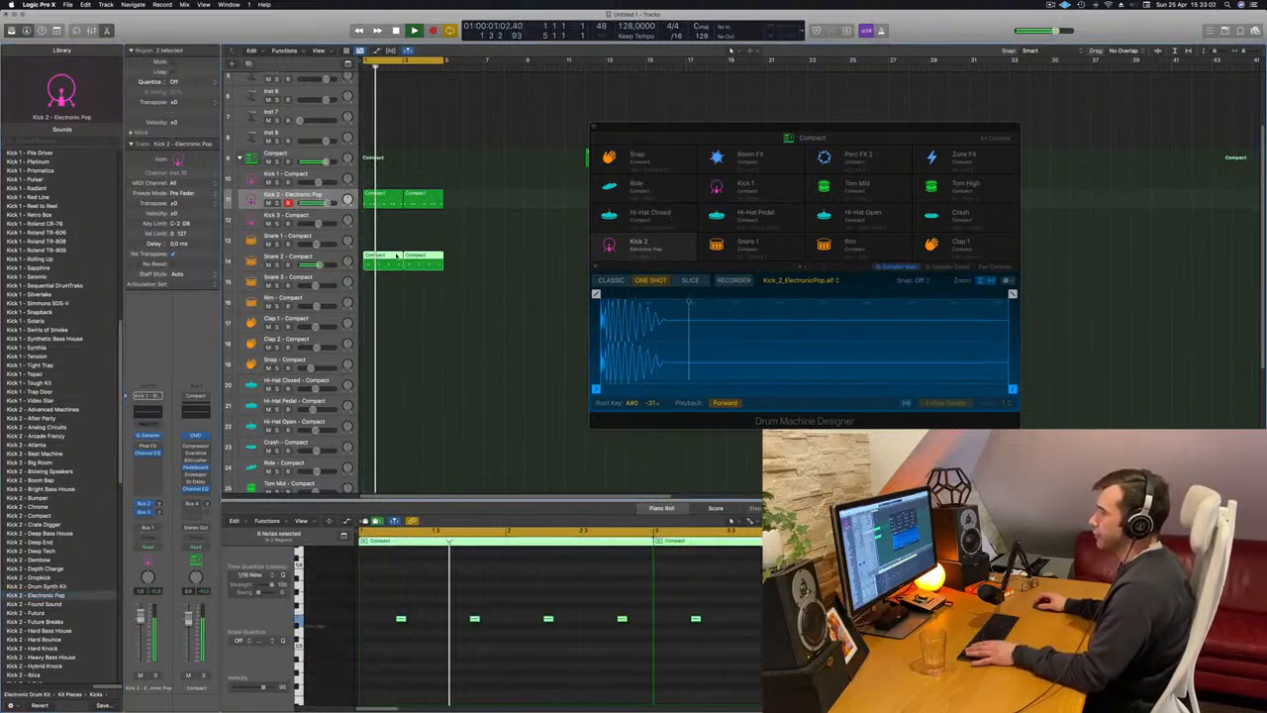
left_click(287, 257)
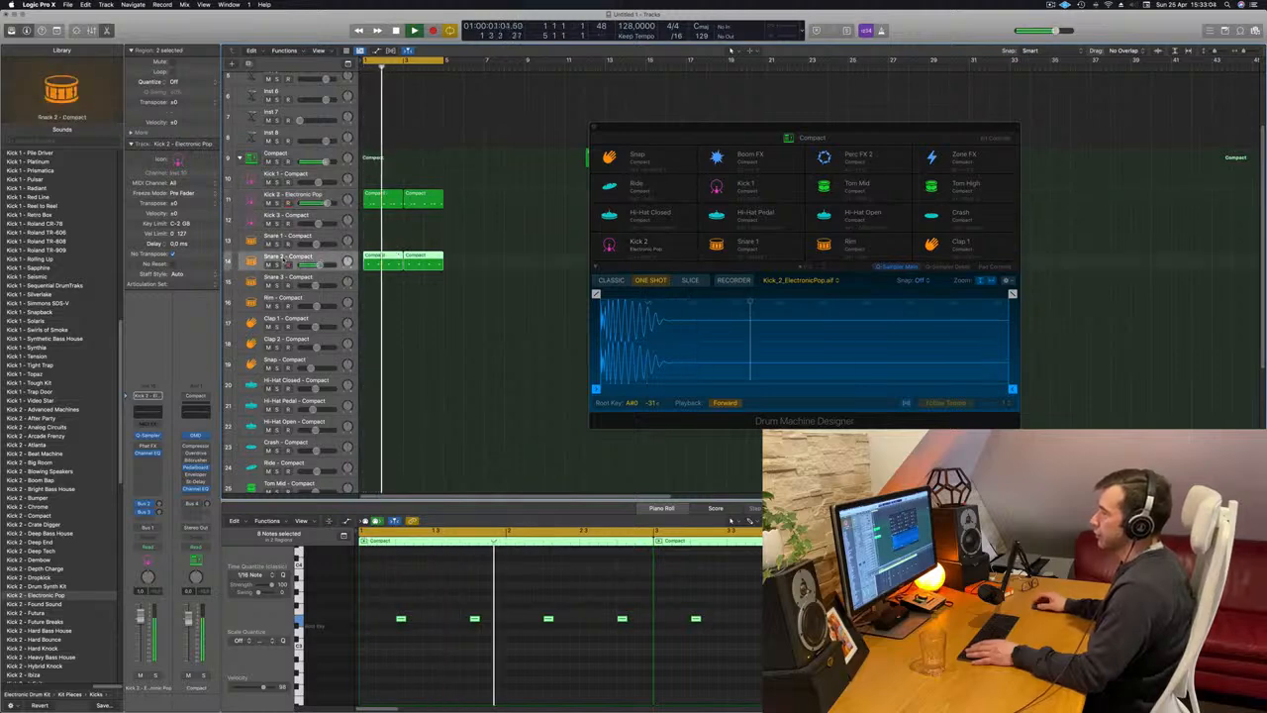
left_click(35, 316)
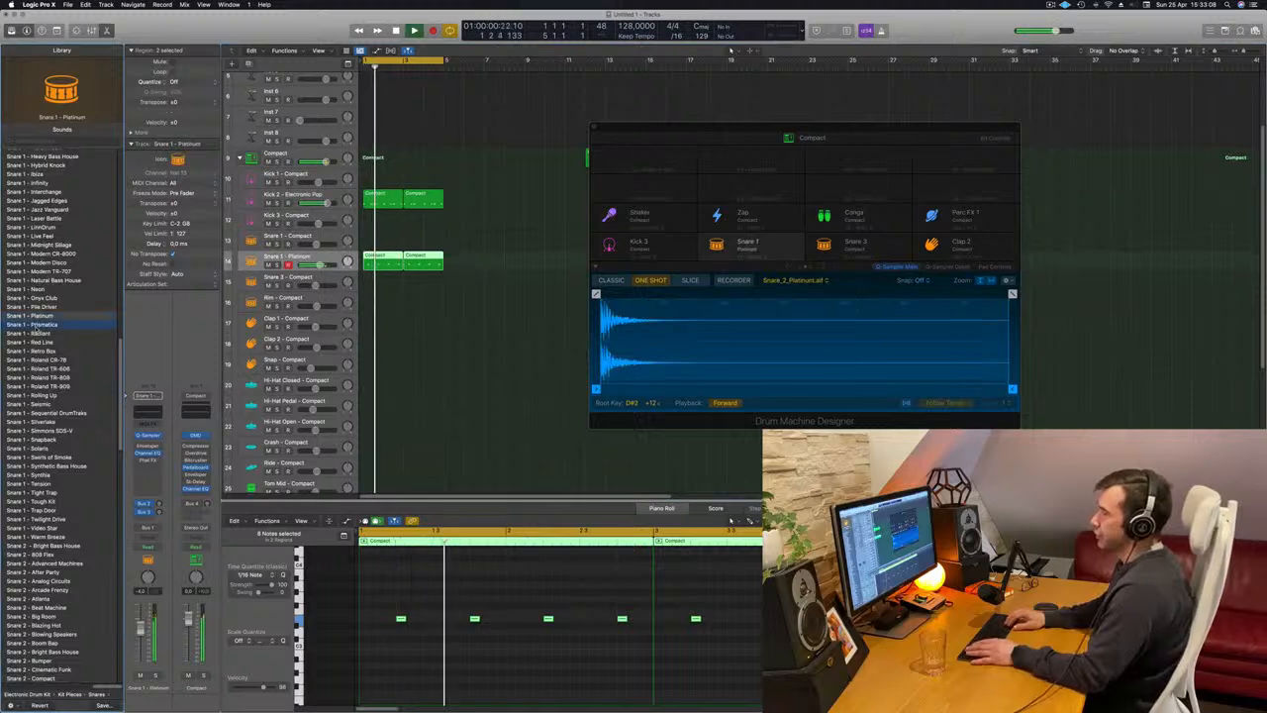
scroll(36, 330, "up", 20)
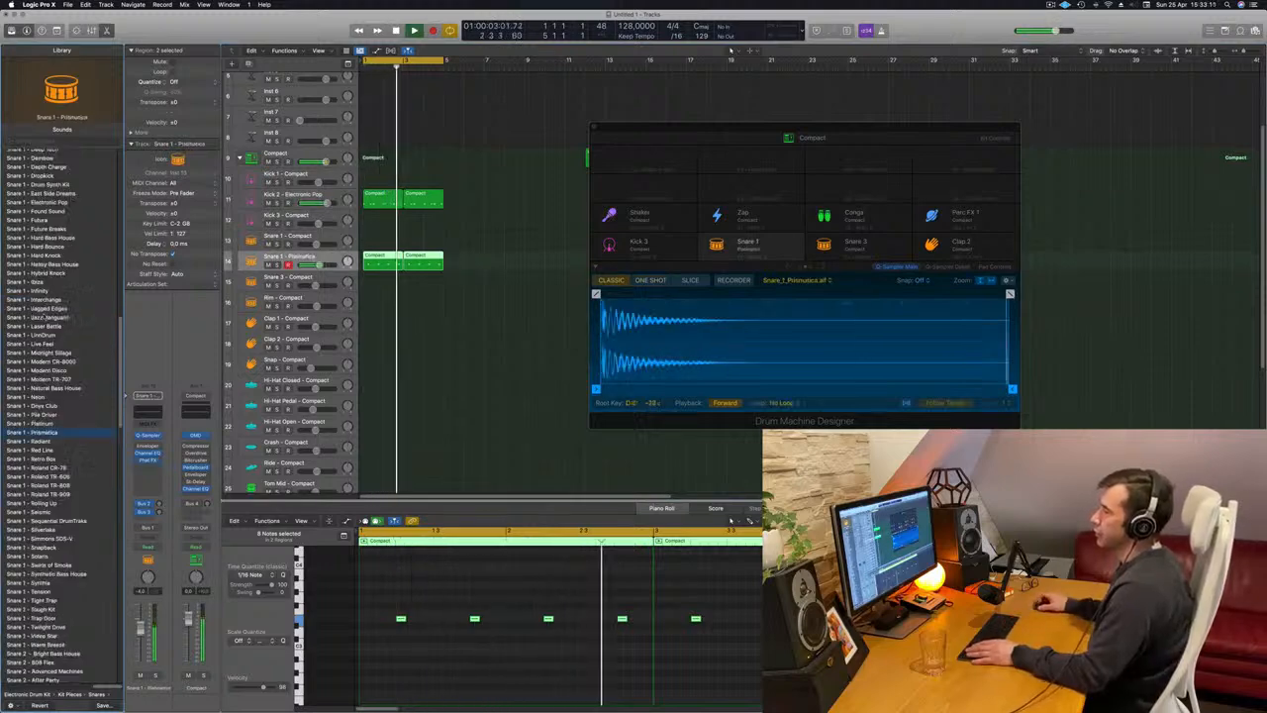
scroll(51, 244, "down", 5)
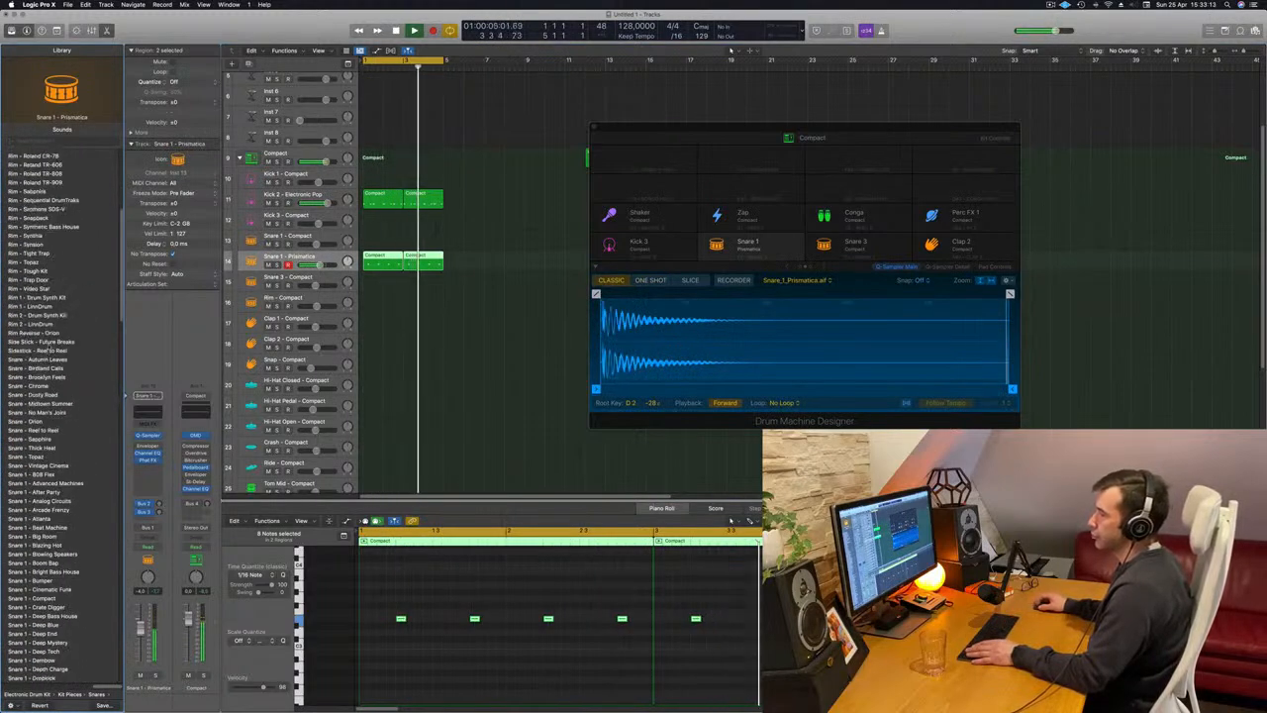
left_click(41, 360)
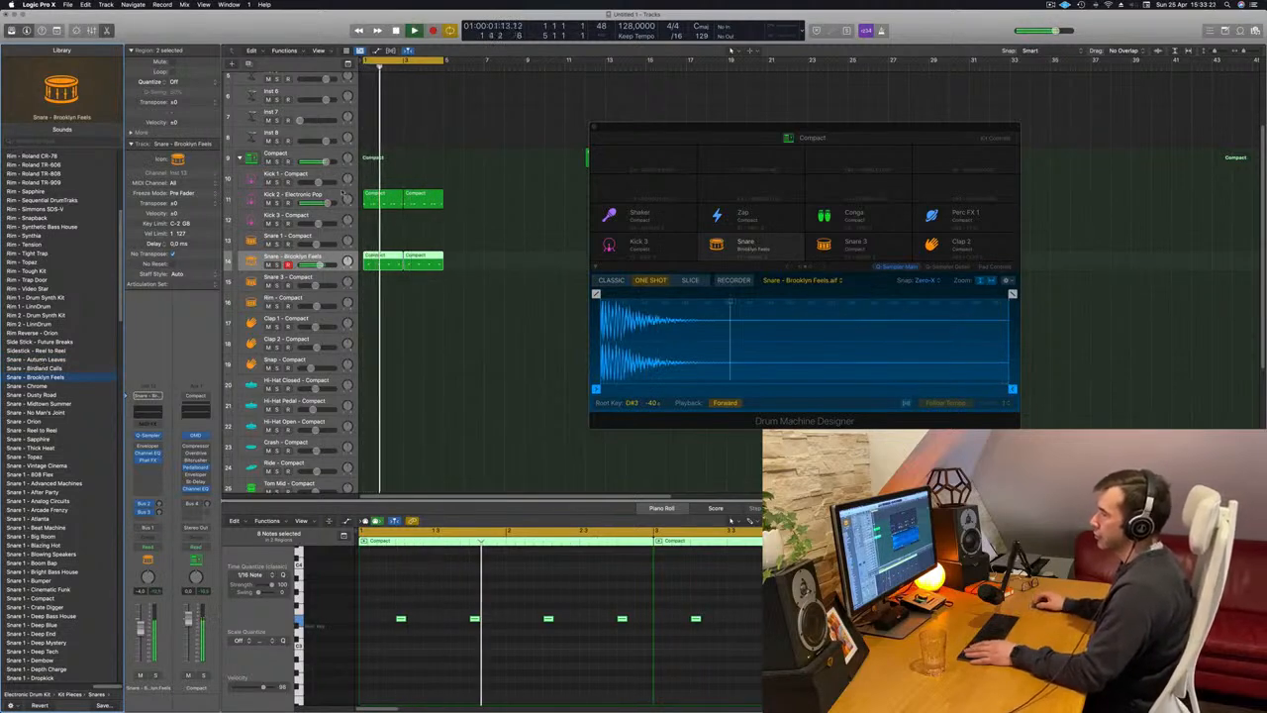
Review the kick and snare tracks with their new sounds, and close the Drum Machine Designer window.
left_click(342, 194)
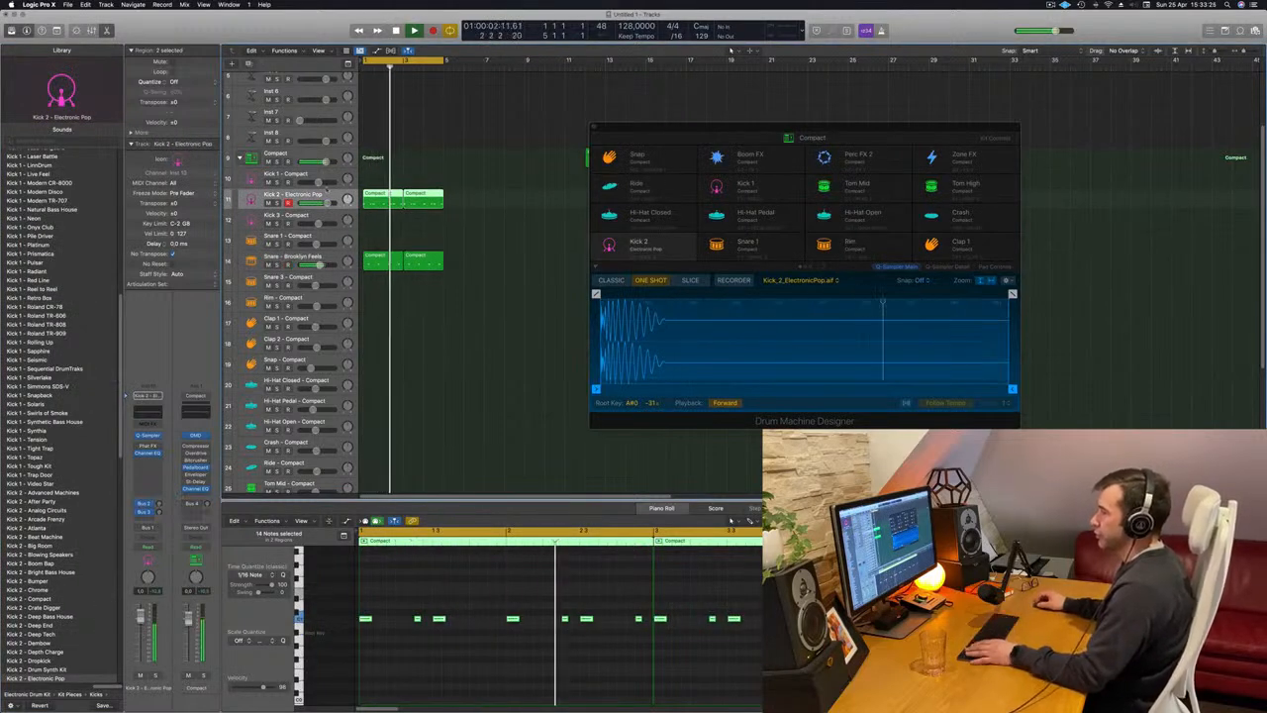
left_click(297, 259)
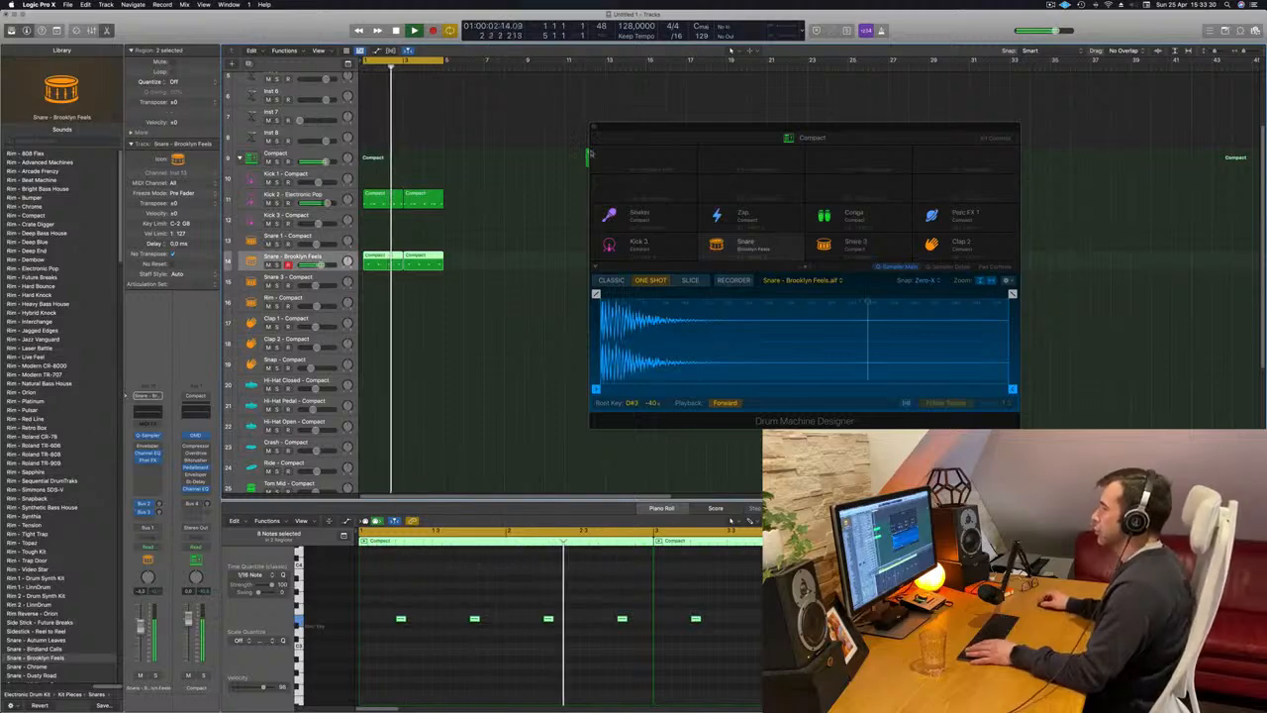
left_click(498, 161)
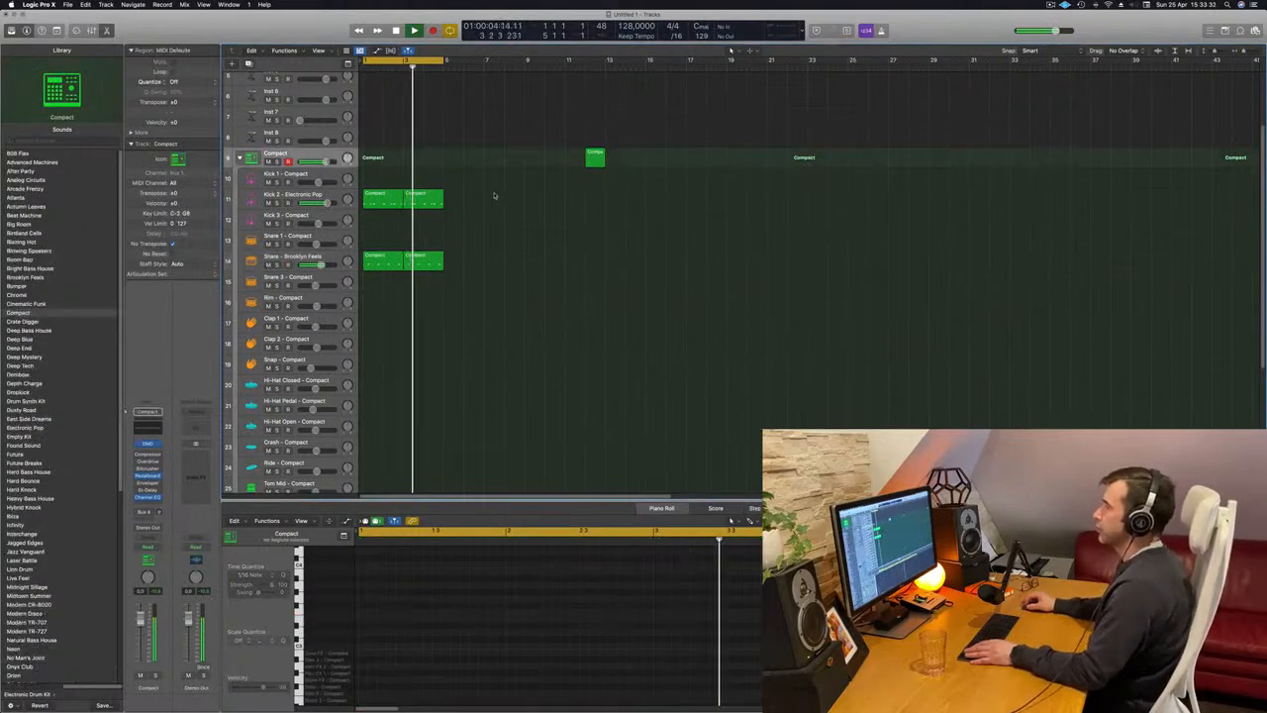
left_click_drag(495, 196, 365, 210)
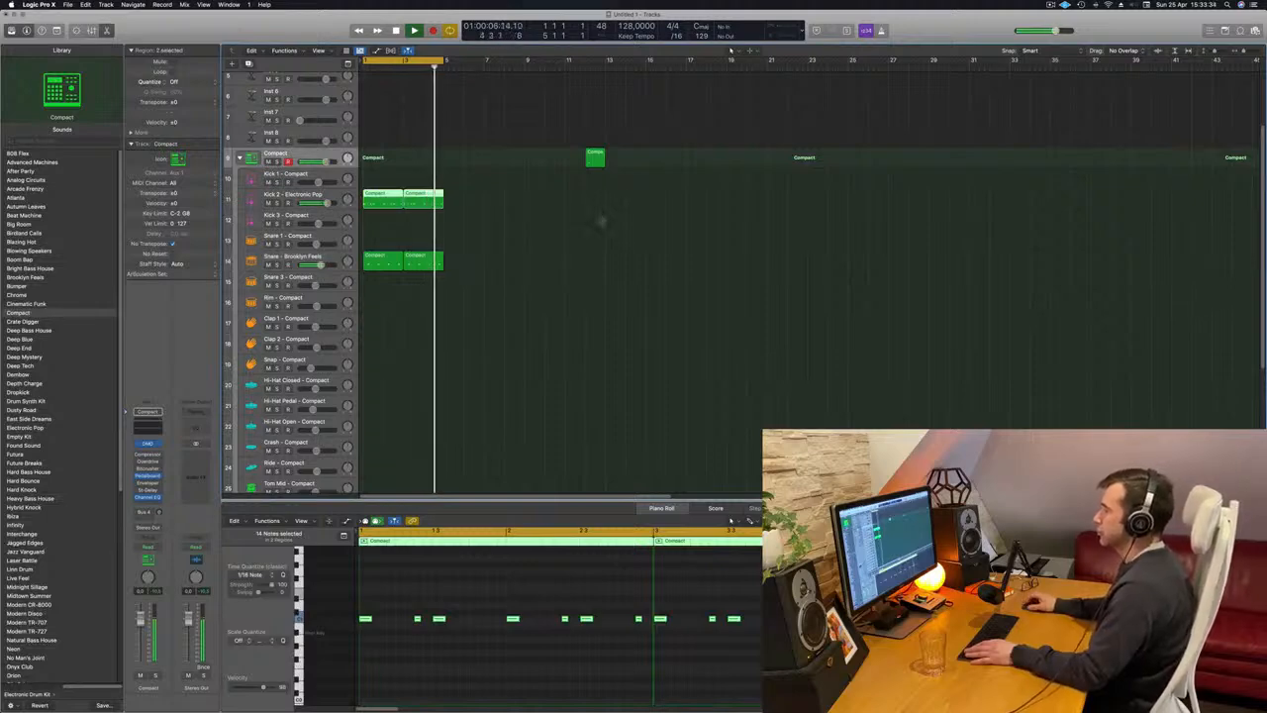
key("space")
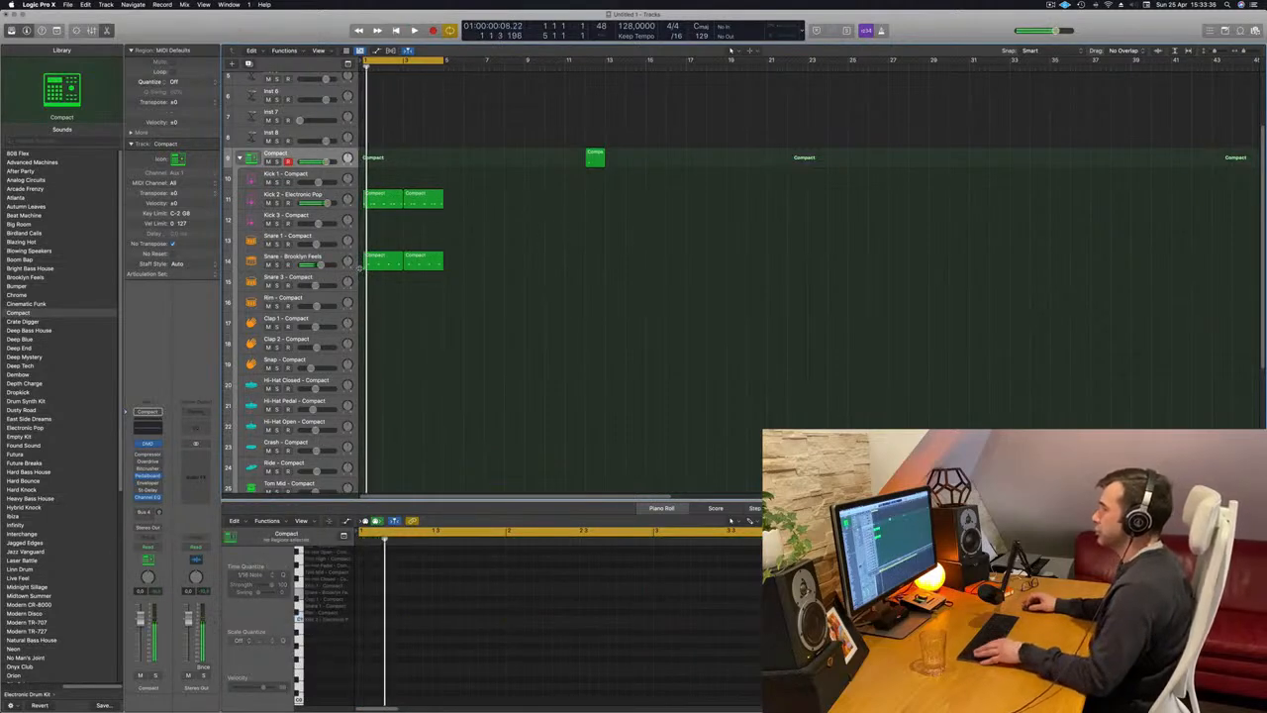
Copy the first snare region to the Hi-Hat Closed track and rearrange its notes into eight offbeat hits across the two bars.
left_click(386, 260)
left_click_drag(384, 263, 385, 387)
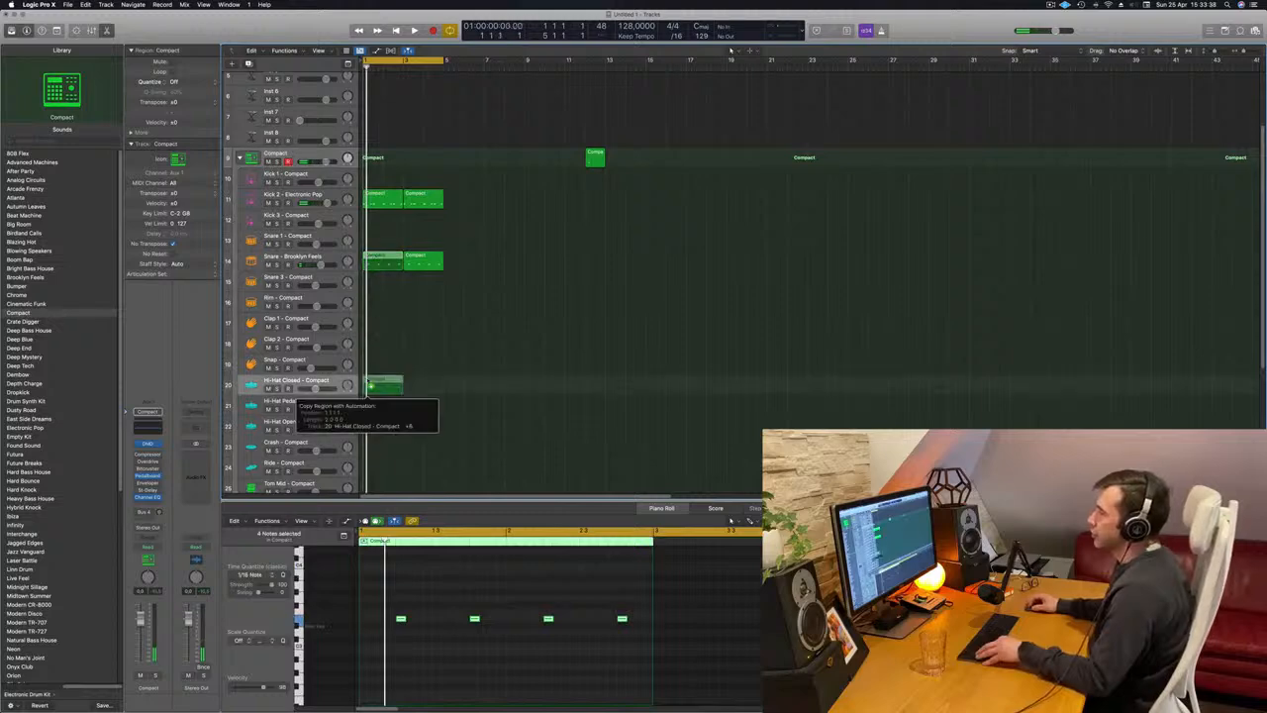
left_click_drag(374, 603, 630, 649)
mouse_move(400, 619)
left_mouse_down()
mouse_move(383, 621)
mouse_move(419, 623)
left_mouse_up()
key("space")
Audition the closed hi-hat pattern and load the Hi-Hat Closed - Deep End sound on its track.
scroll(462, 383, "down", 4)
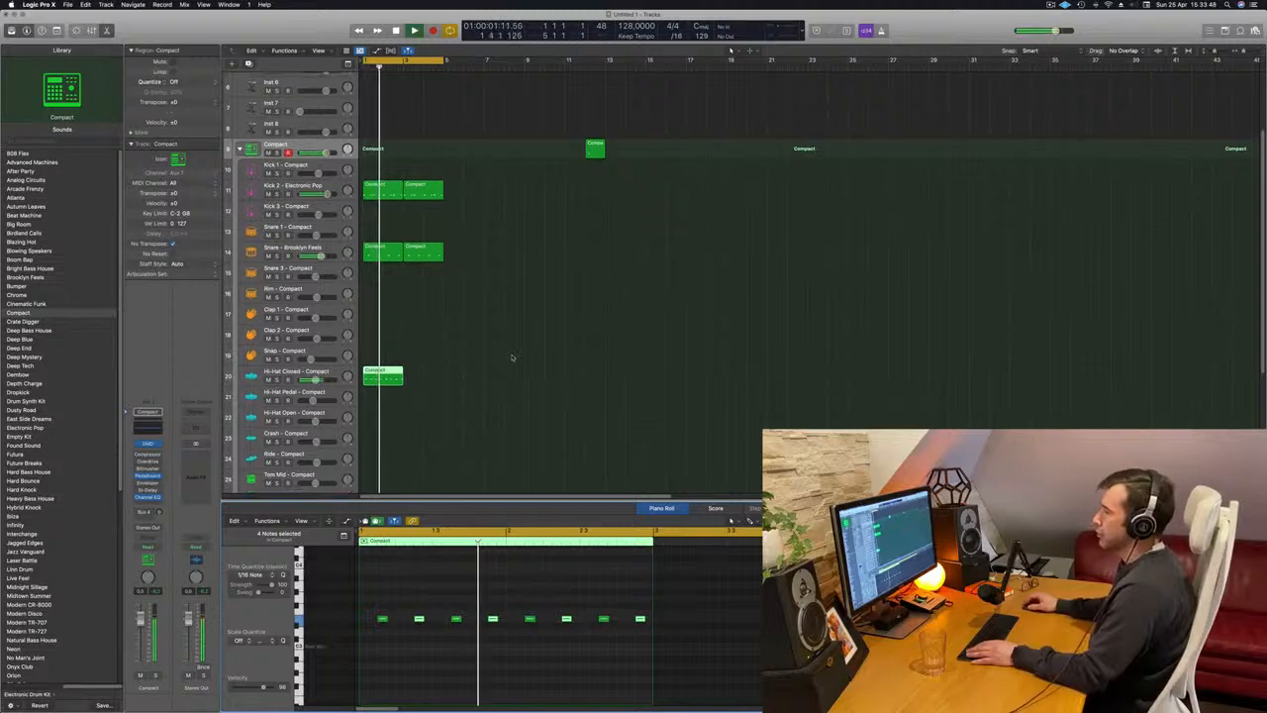
left_click(307, 296)
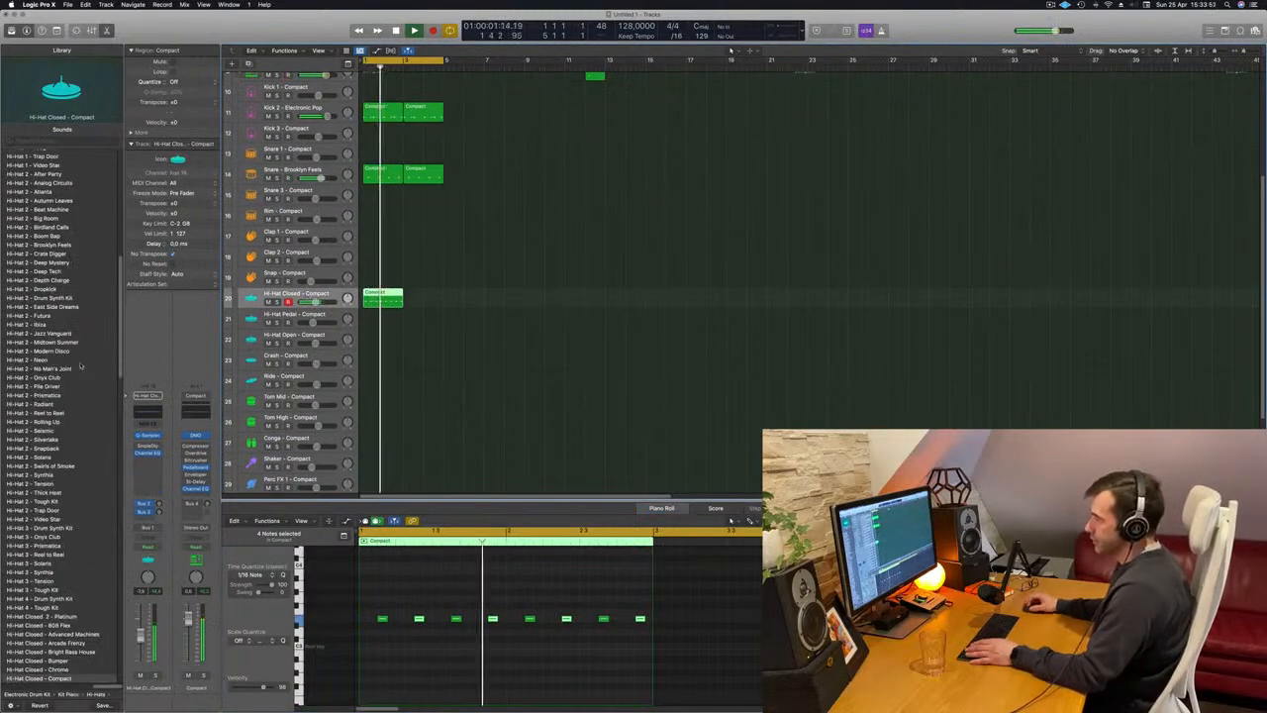
scroll(60, 416, "down", 5)
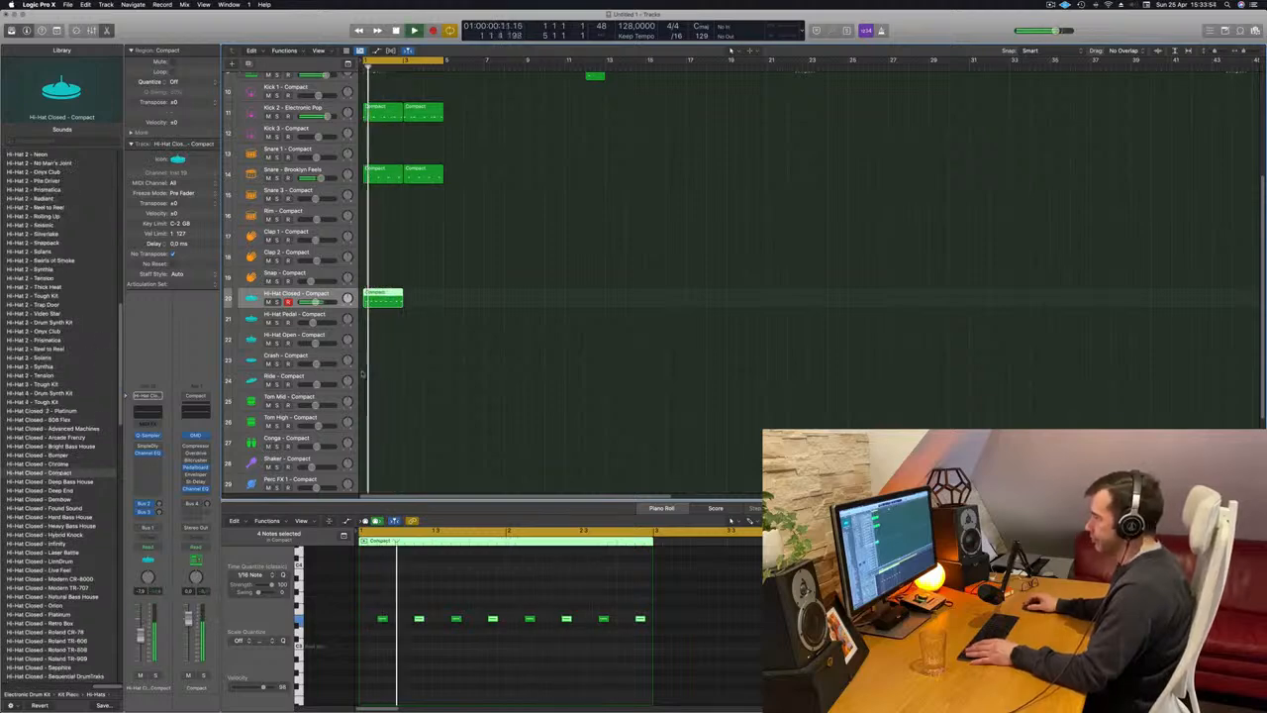
key("space")
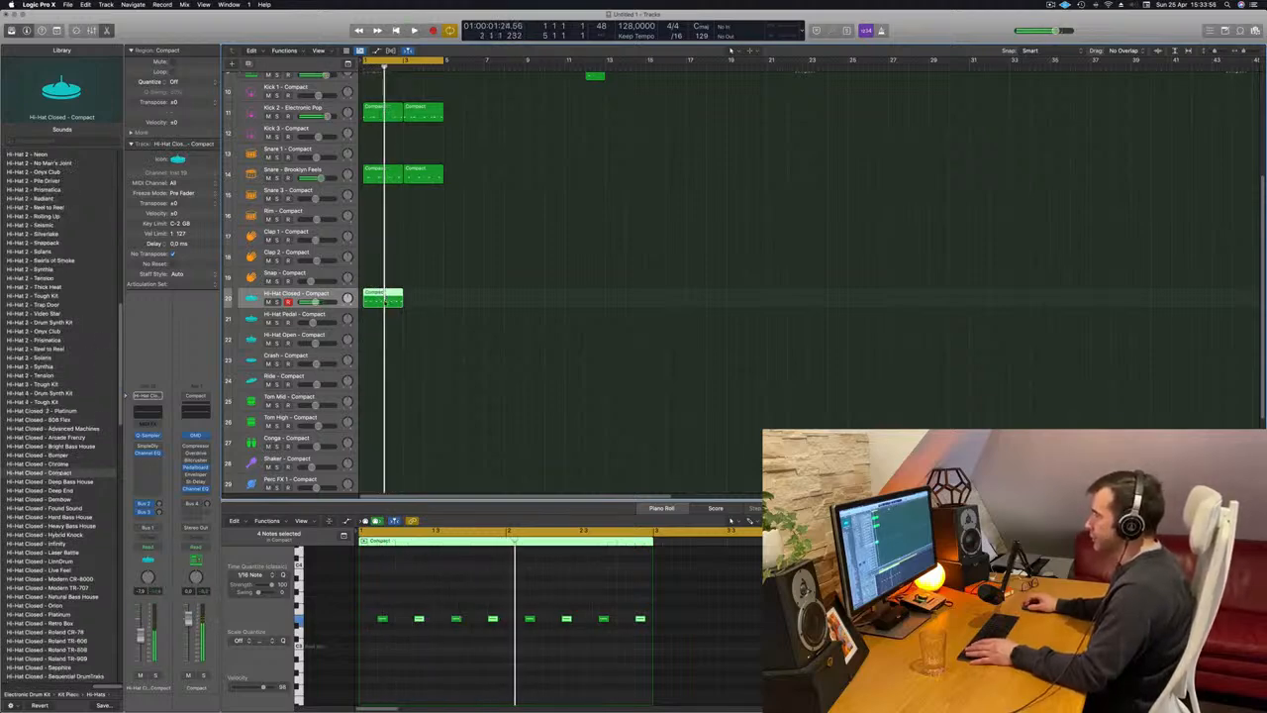
mouse_move(381, 299)
left_mouse_down()
mouse_move(382, 339)
mouse_move(386, 301)
left_mouse_up()
key("space")
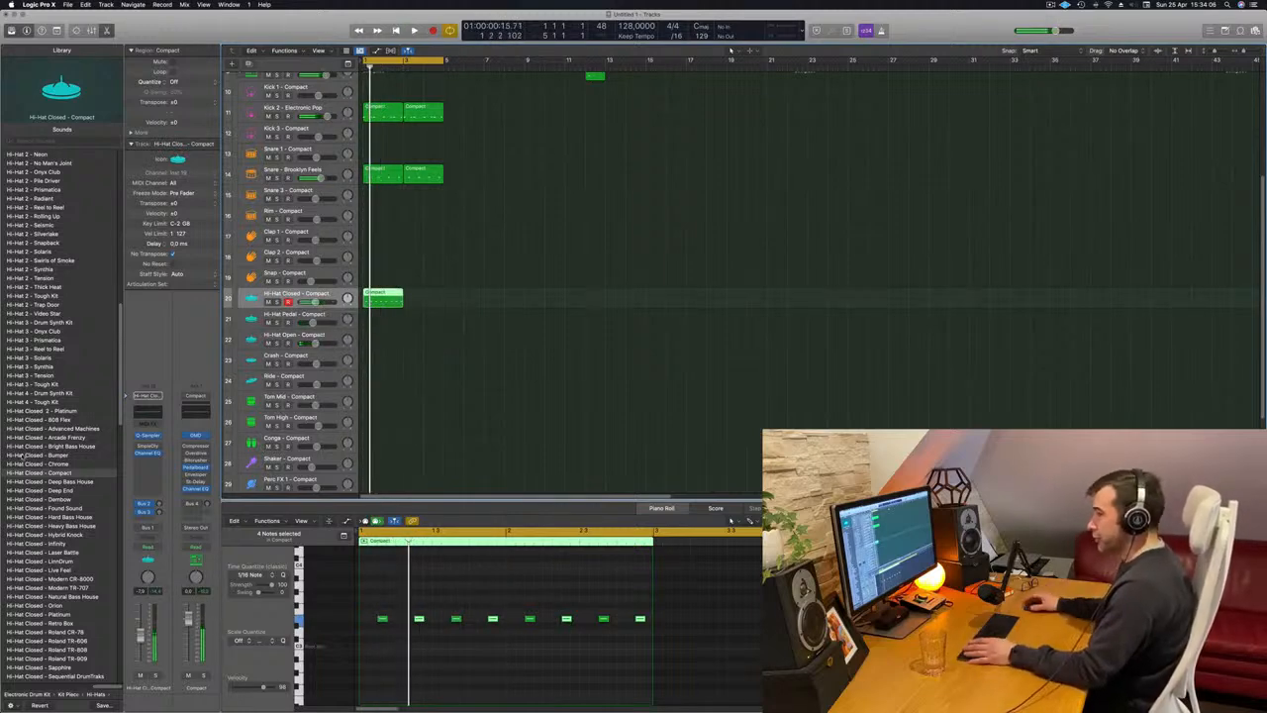
left_click(55, 490)
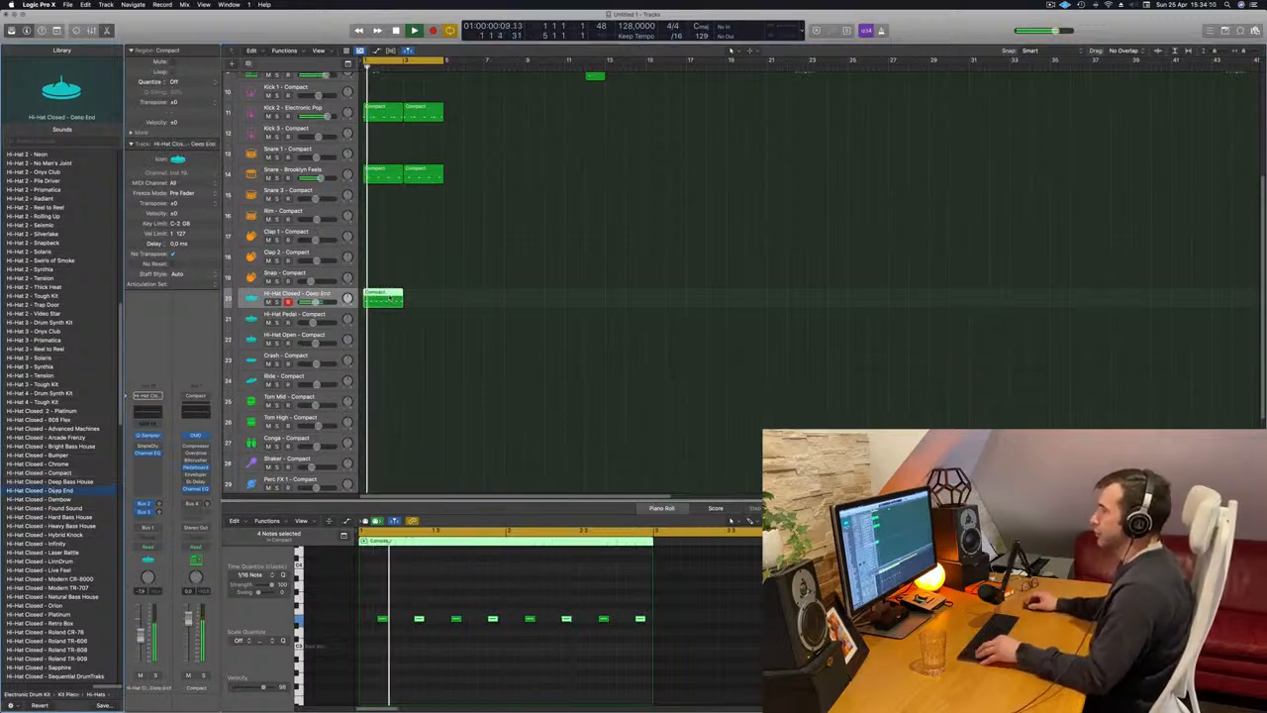
Copy the closed hi-hat region to bar 3 and raise the track's send level to the Bus 3 delay.
left_click_drag(392, 297, 433, 302)
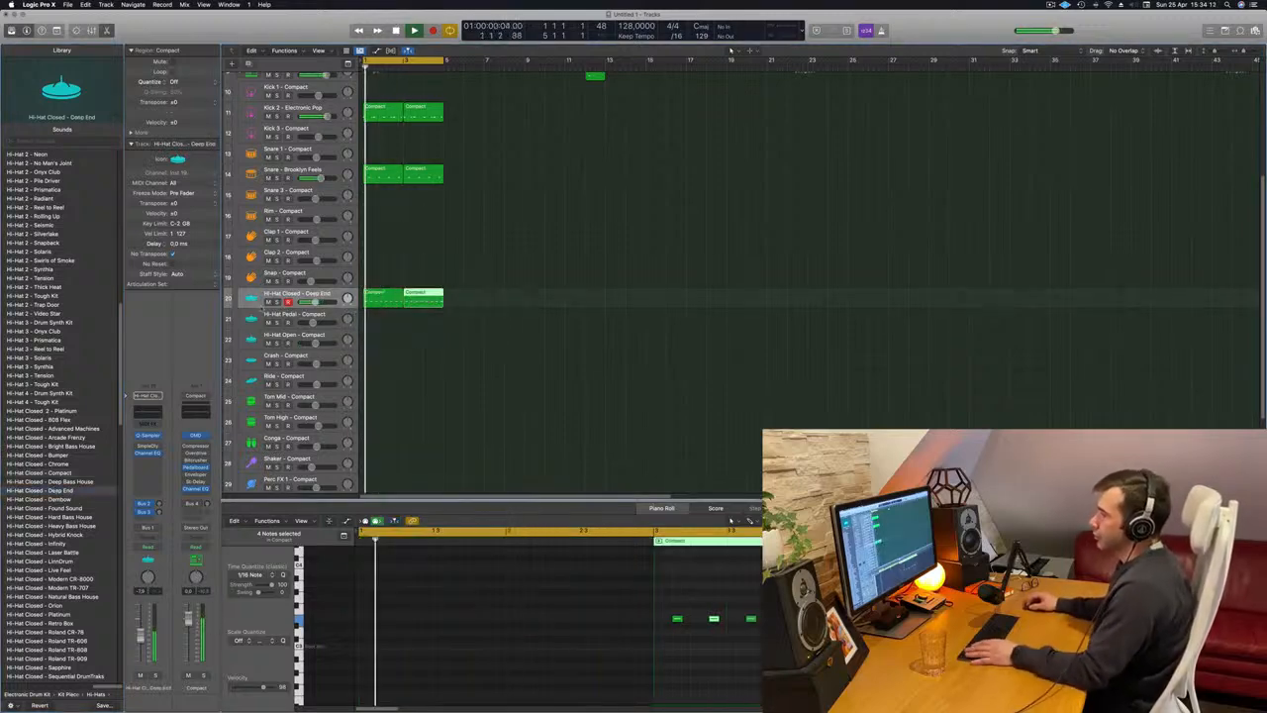
left_click_drag(159, 513, 160, 507)
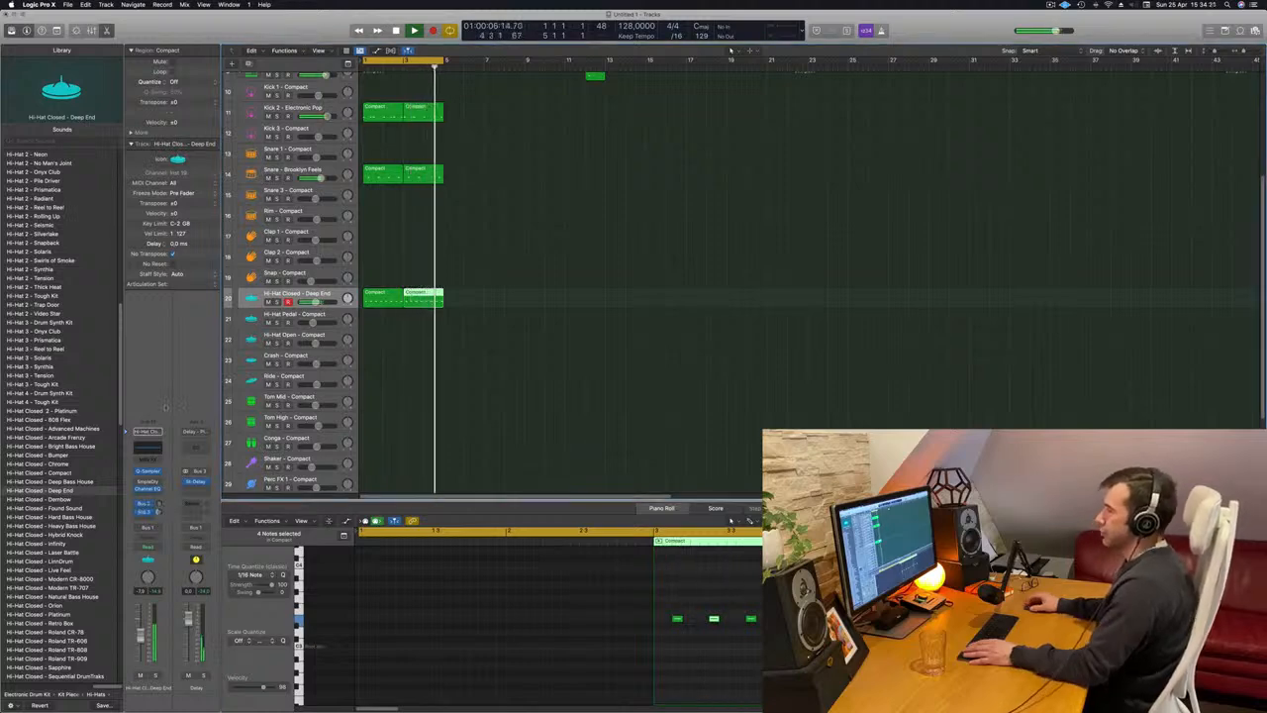
Copy the first Kick 2 region to the Kick 1 track at bar 1.
left_click(583, 184)
scroll(503, 309, "down", 3)
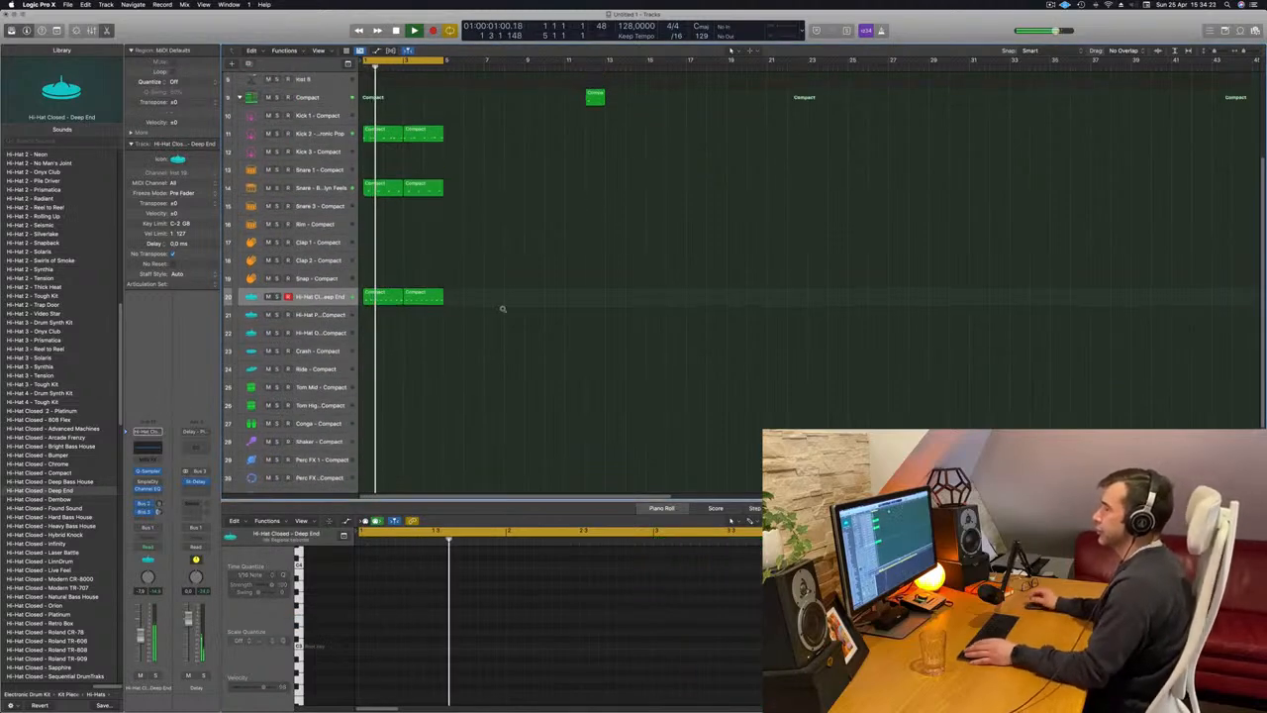
scroll(507, 297, "down", 3)
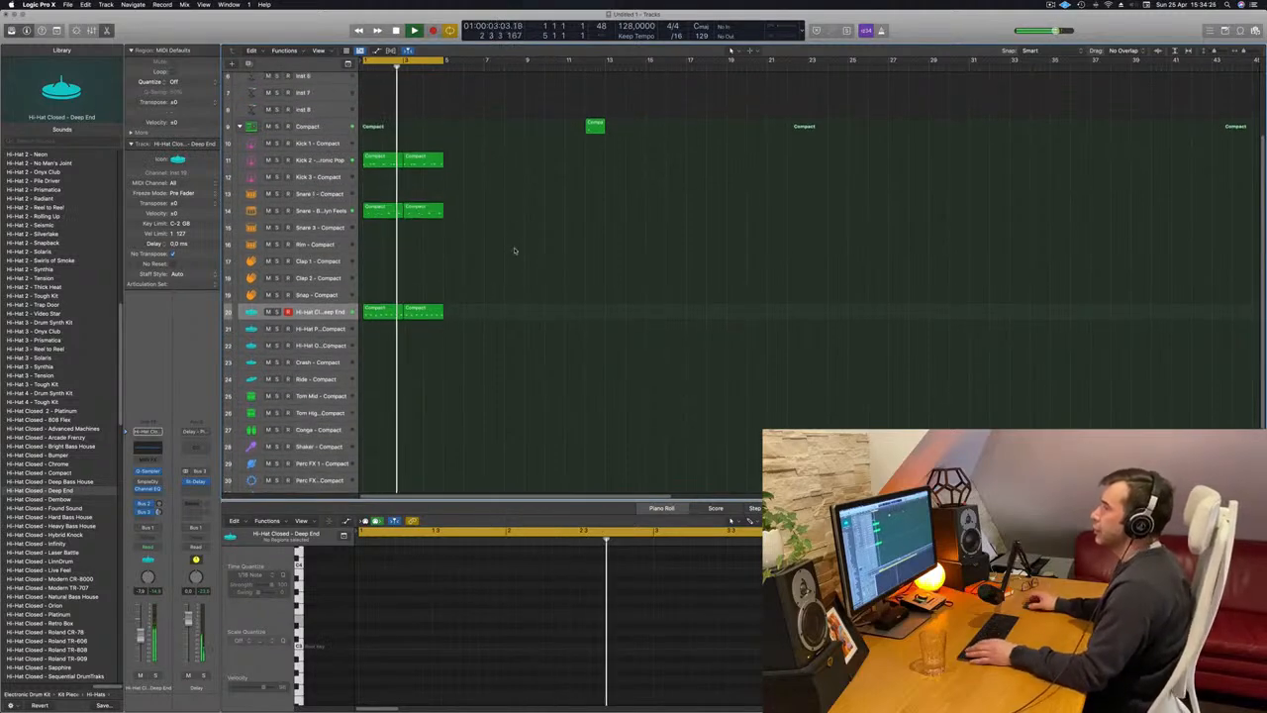
left_click(383, 160)
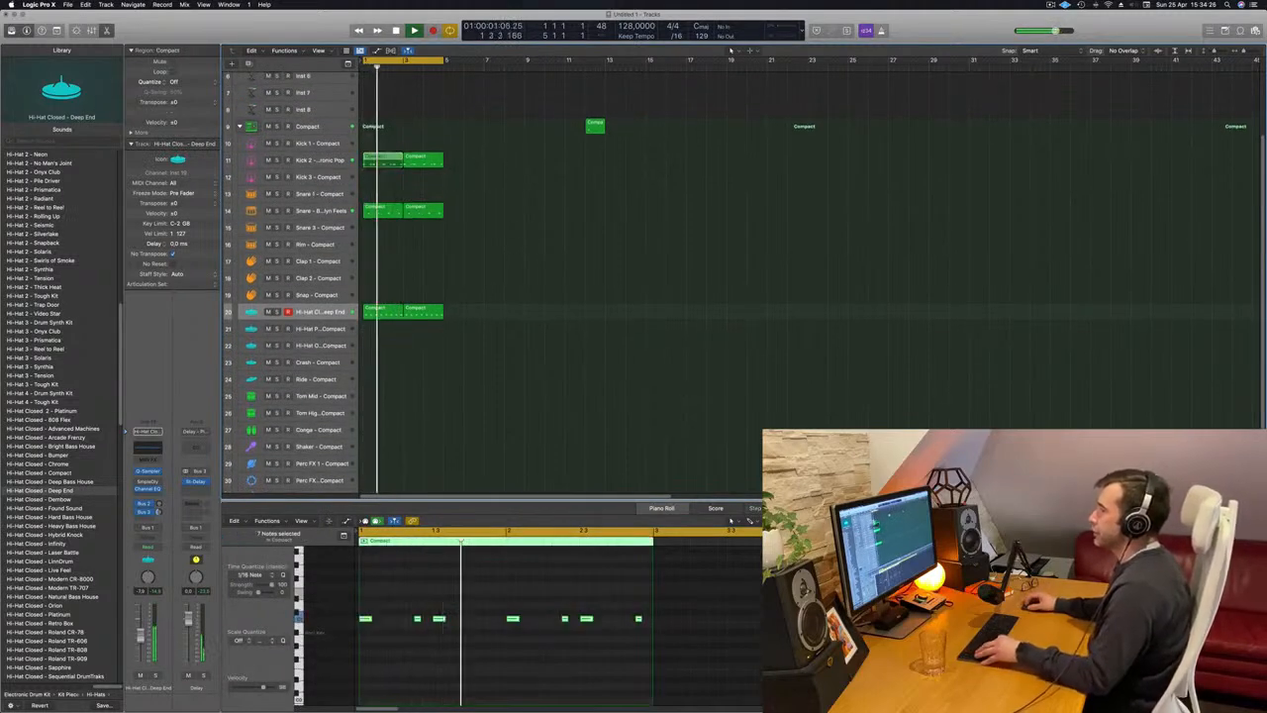
left_click_drag(383, 160, 382, 144)
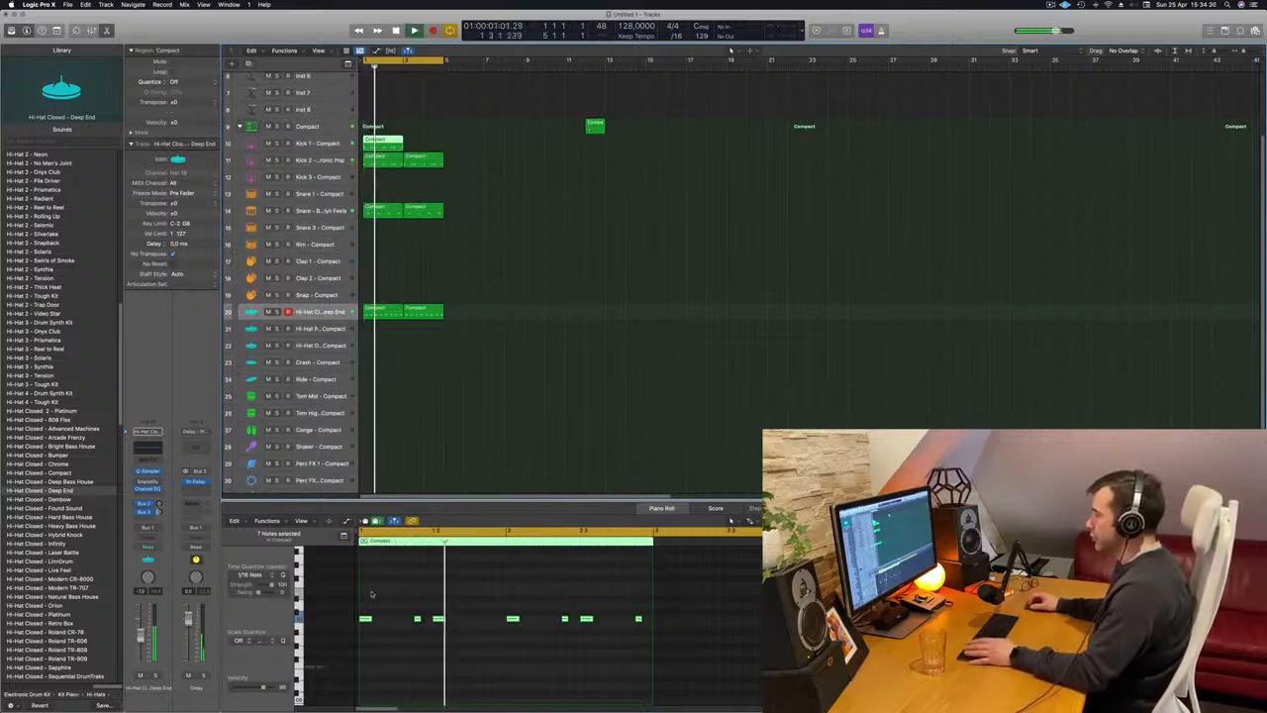
Delete every note except those at 1.3 and 2.3 from the Kick 1 region and copy the region to bar 3.
left_click_drag(365, 603, 416, 635)
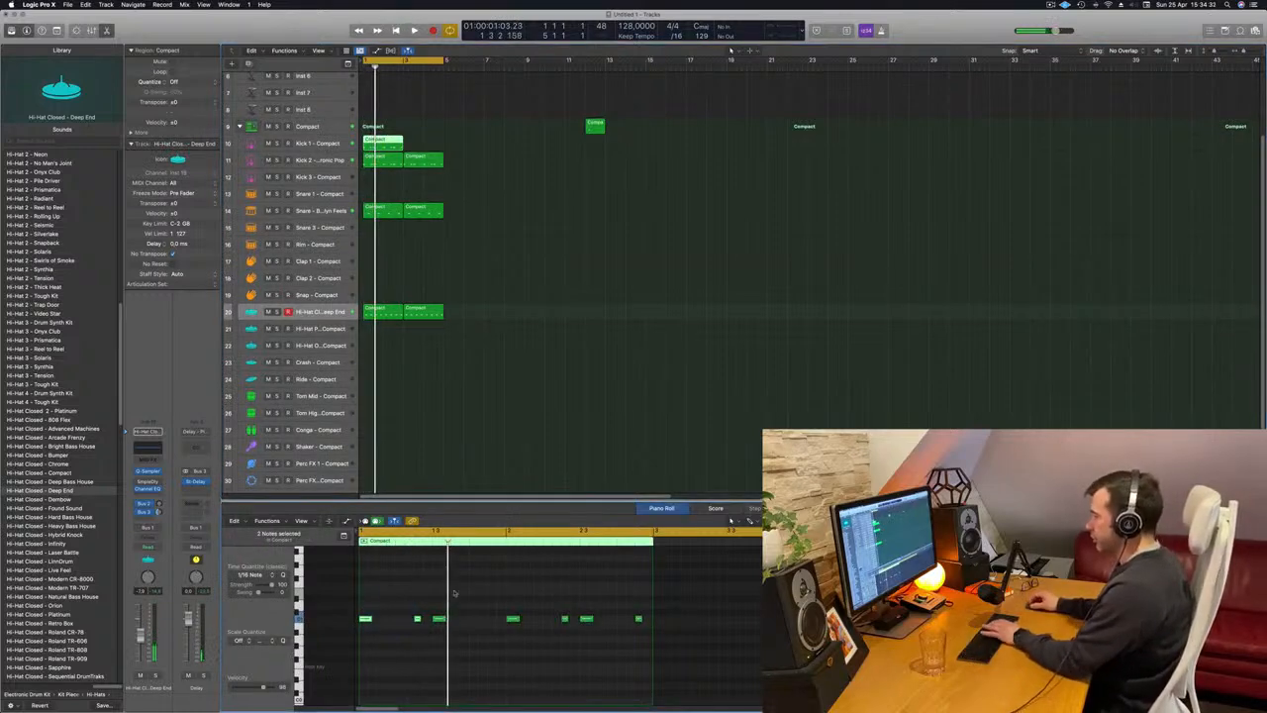
left_click_drag(491, 590, 564, 639)
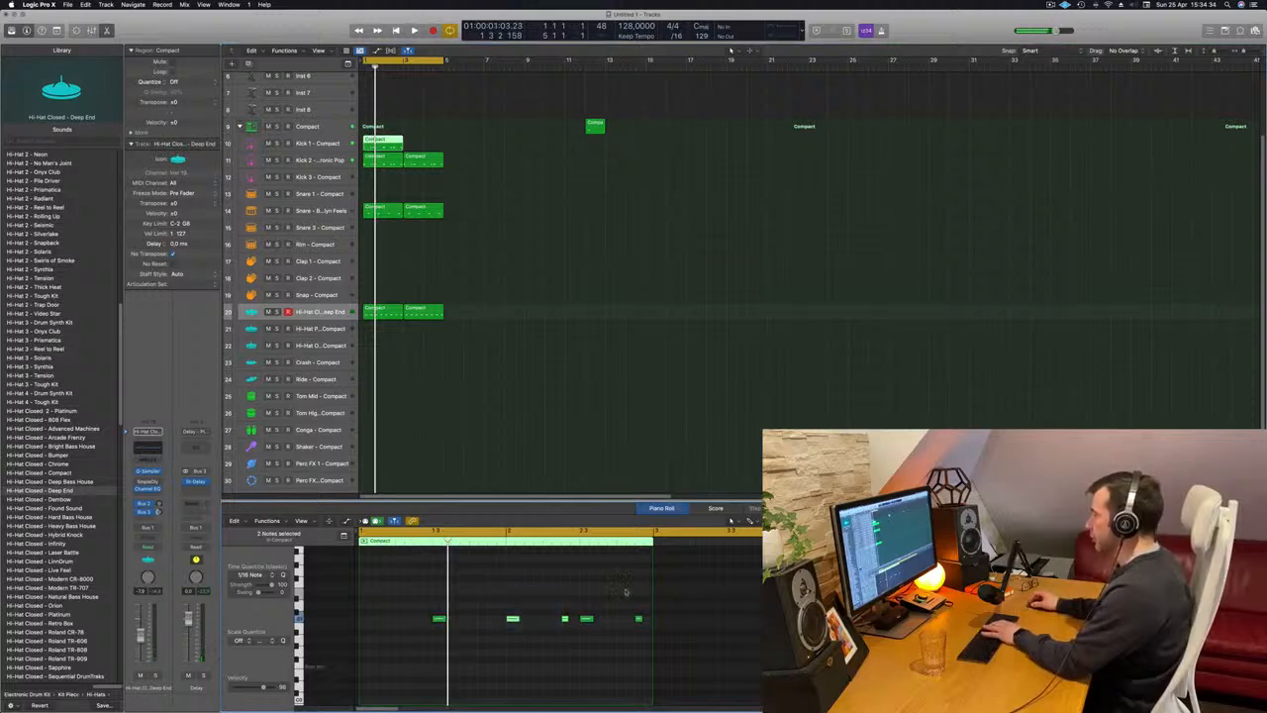
key("space")
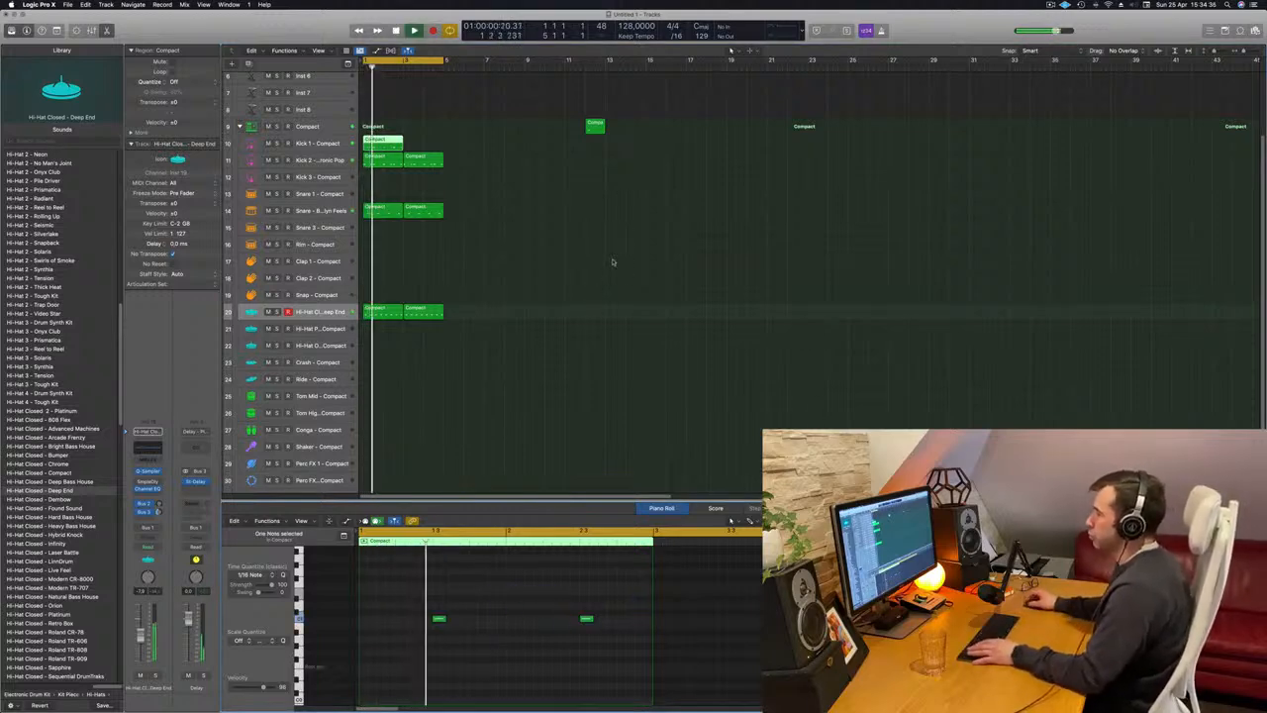
left_click_drag(388, 144, 422, 146)
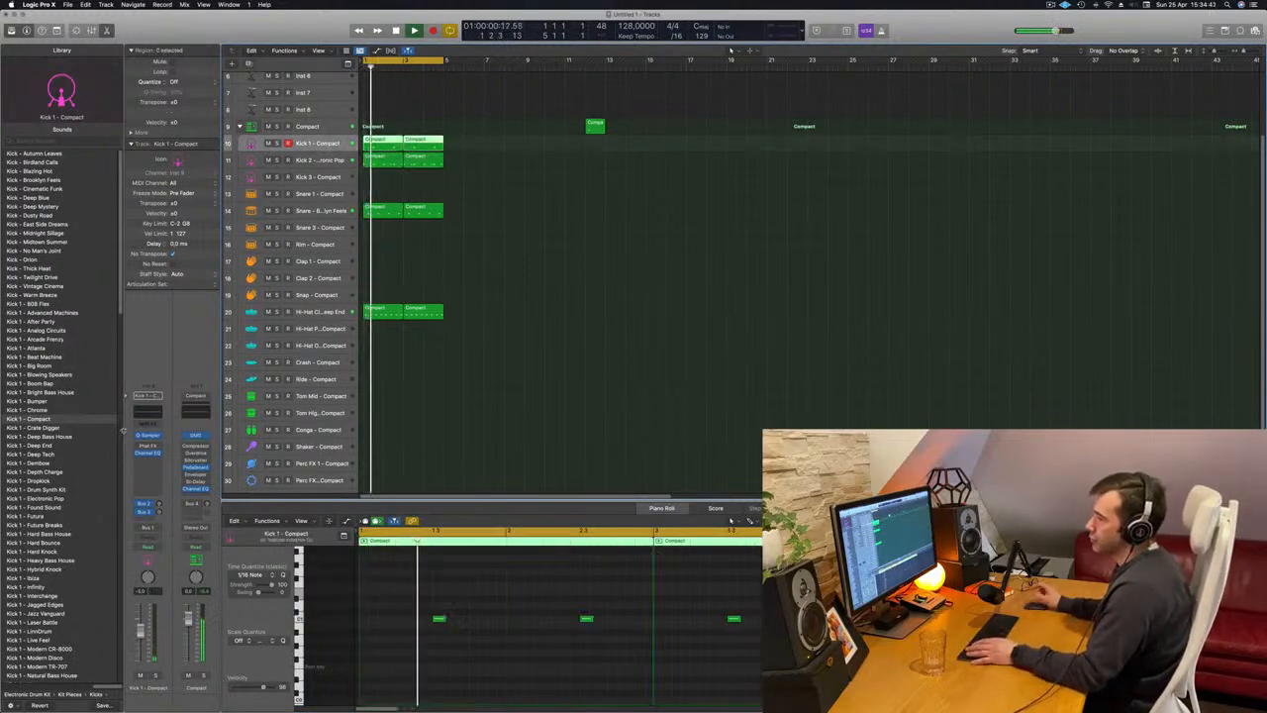
Load the Kick 3 Sub - Blowing Speakers sound on the Kick 1 track and transpose the notes of both regions down one octave.
scroll(35, 463, "down", 15)
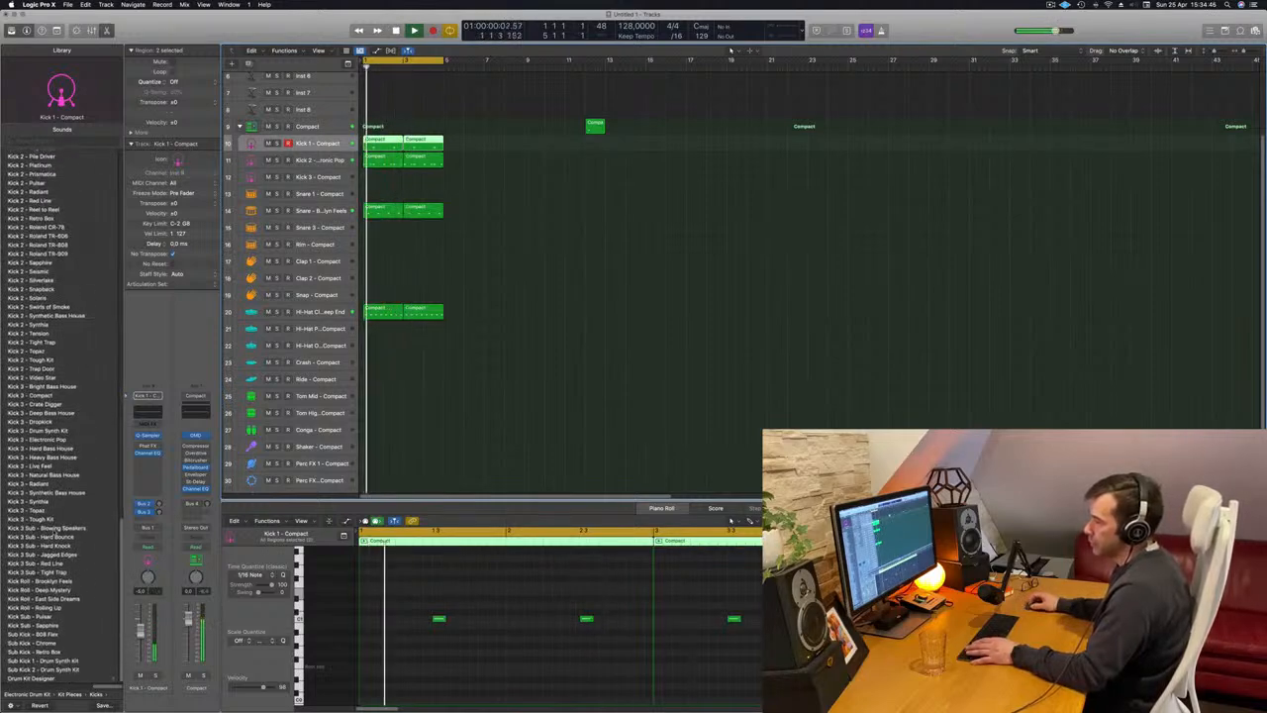
left_click(46, 528)
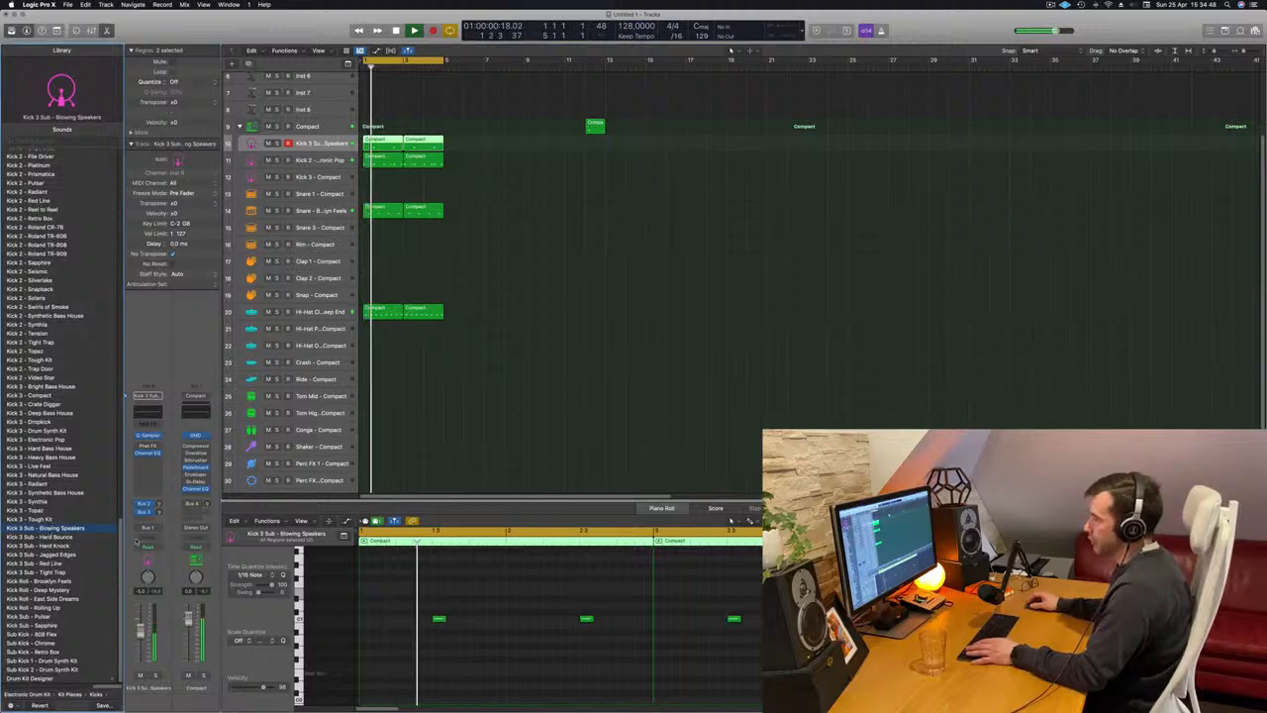
left_click(298, 618)
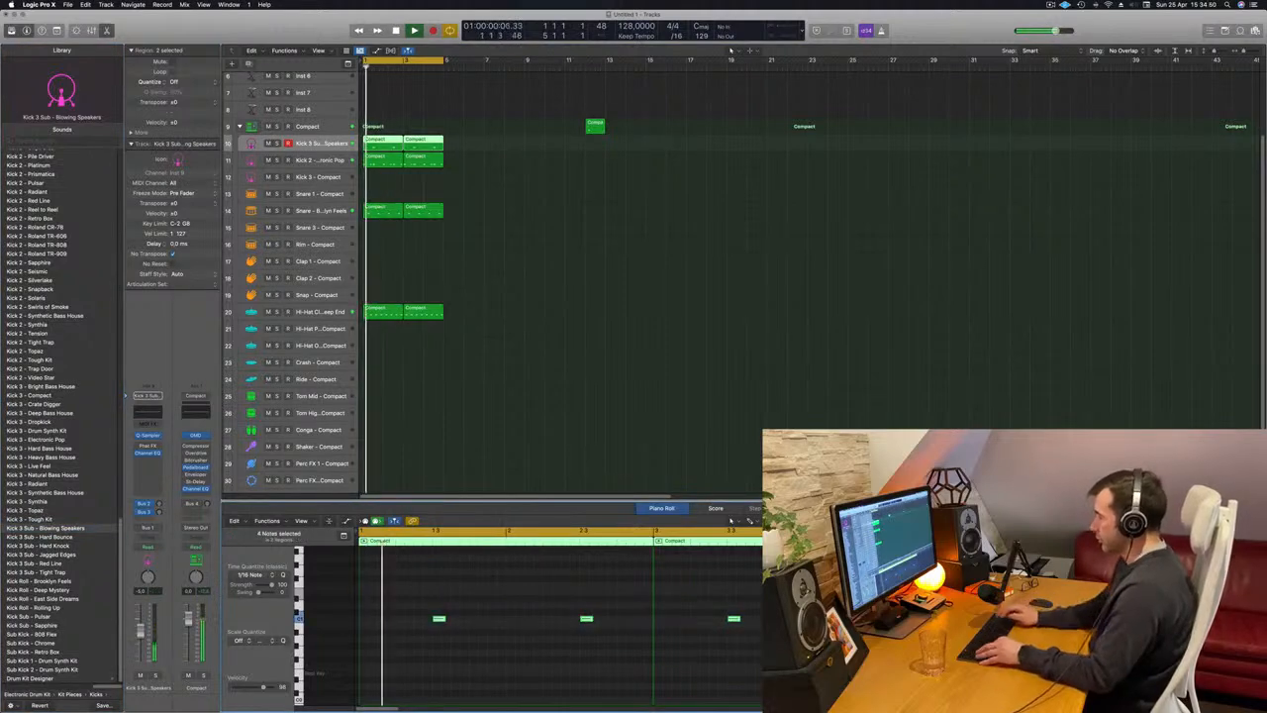
key("alt+shift+Down")
key("Return")
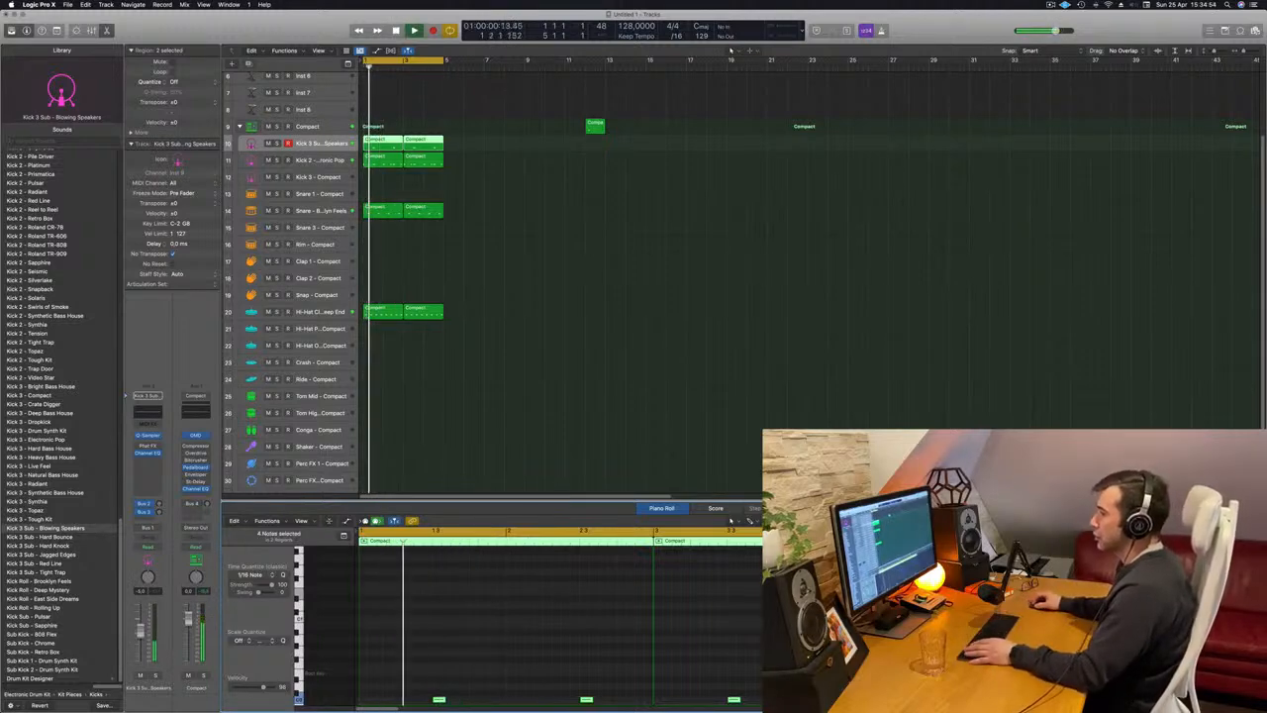
key("Return")
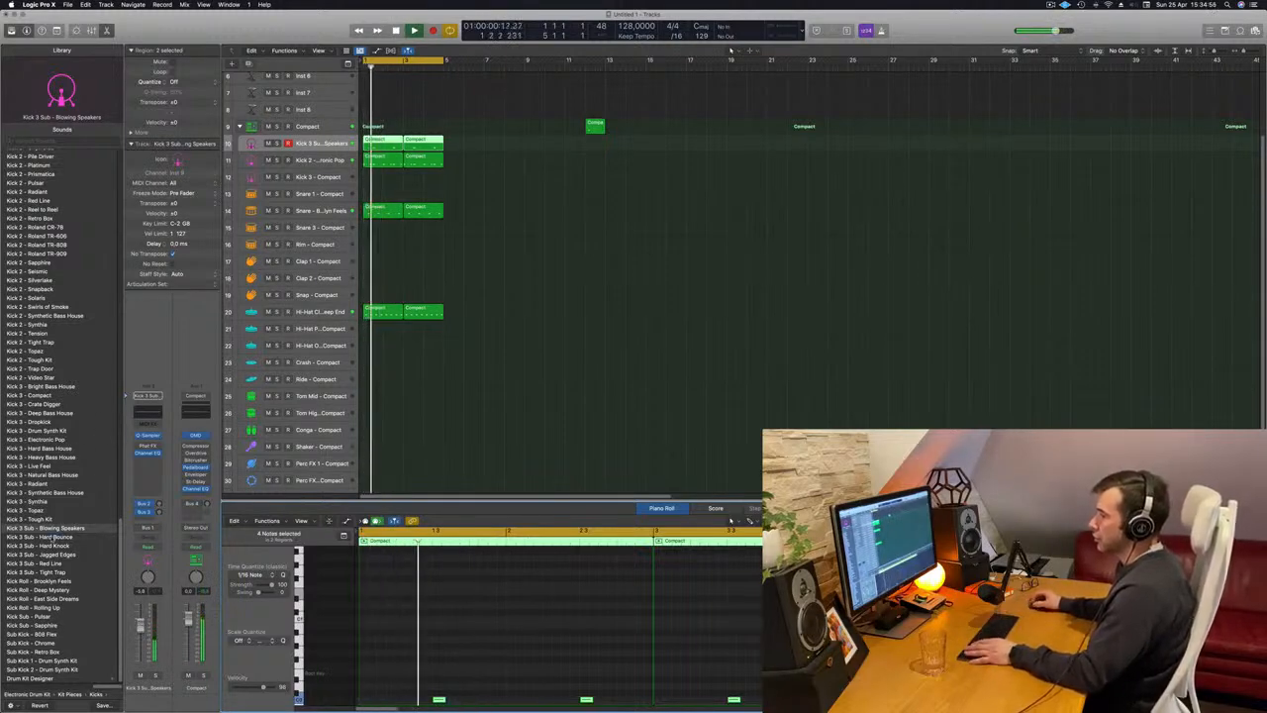
Try the Kick 3 Sub - Hard Bounce sound on the track and lengthen all the sub kick notes.
key("Down")
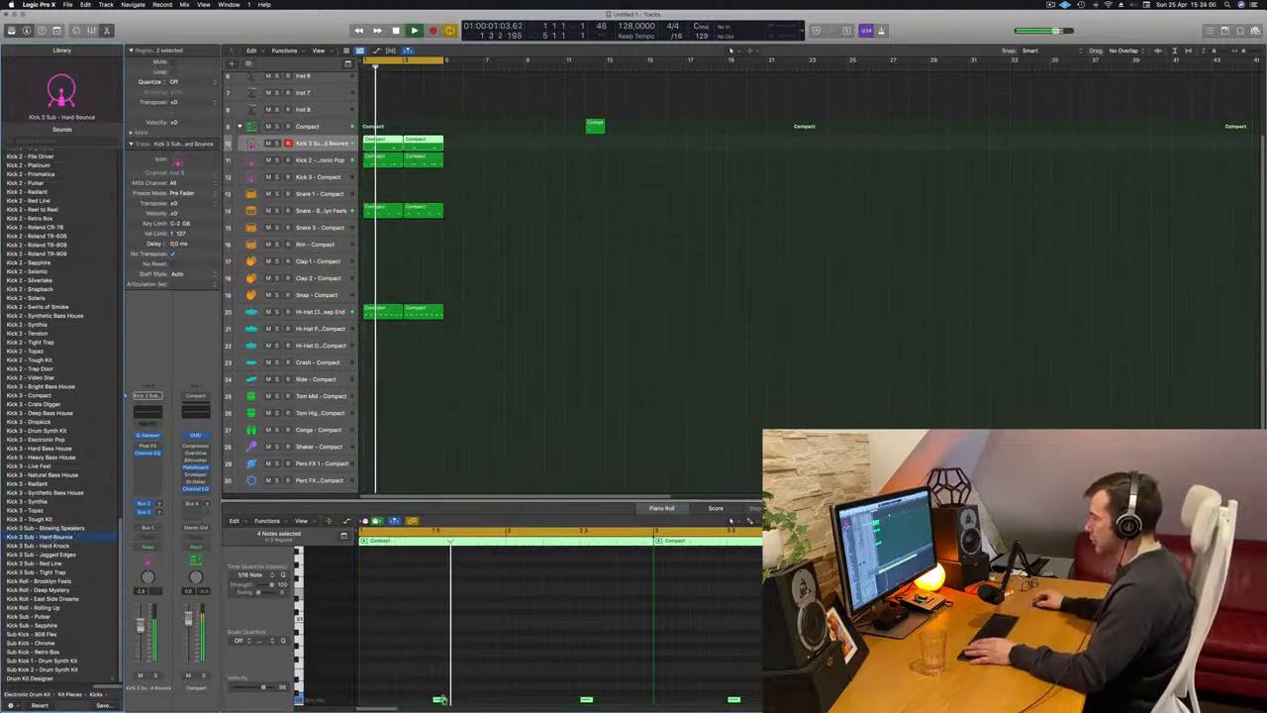
left_click_drag(443, 700, 478, 701)
scroll(550, 264, "up", 2)
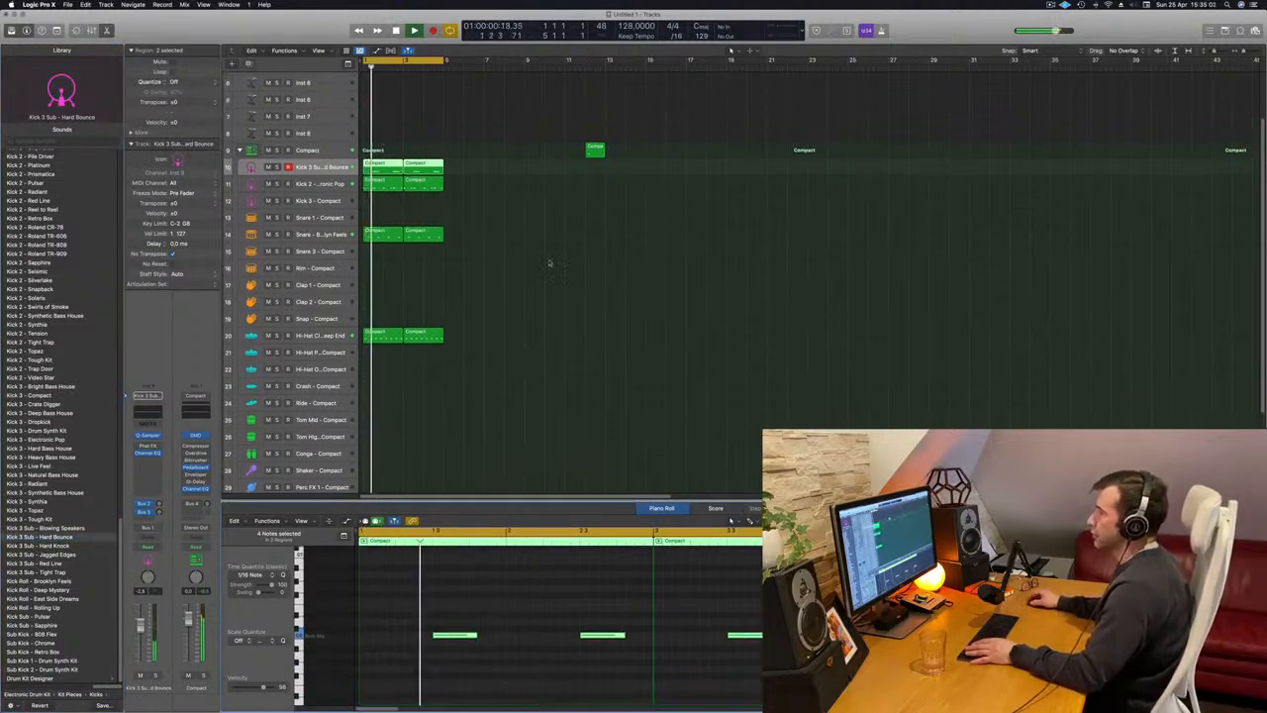
scroll(549, 263, "up", 1)
scroll(537, 303, "up", 3)
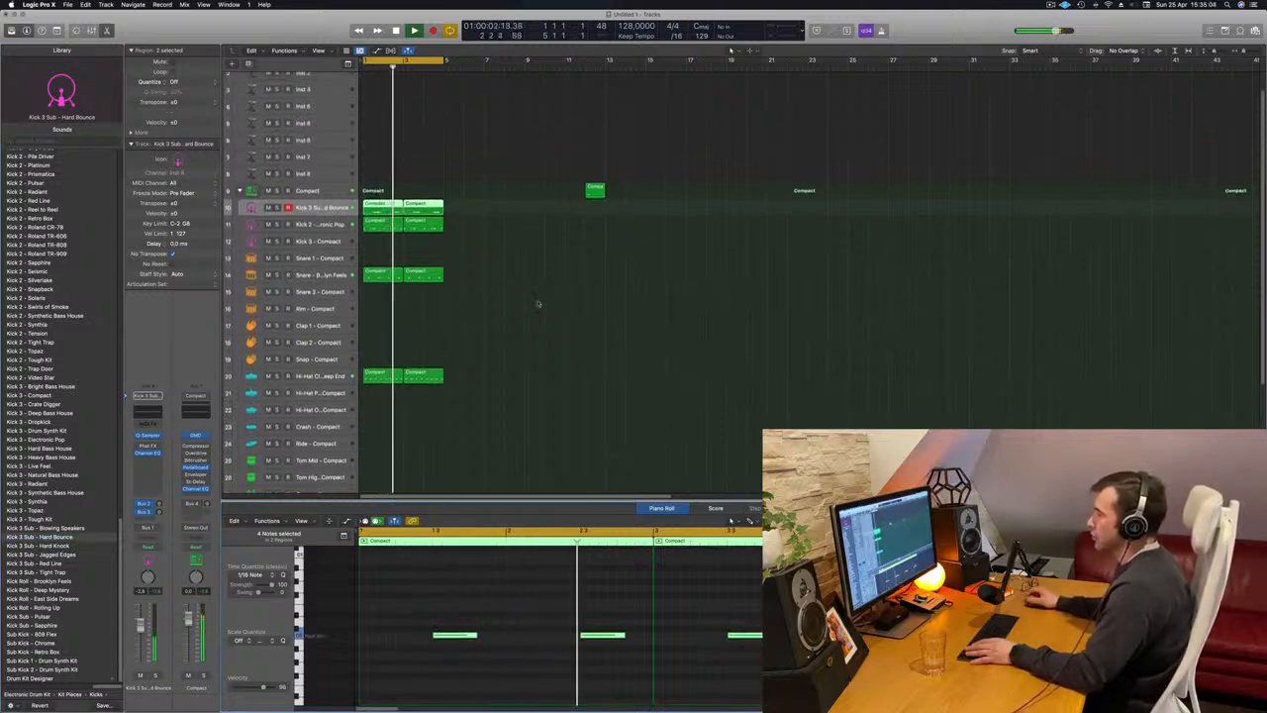
scroll(523, 298, "up", 1)
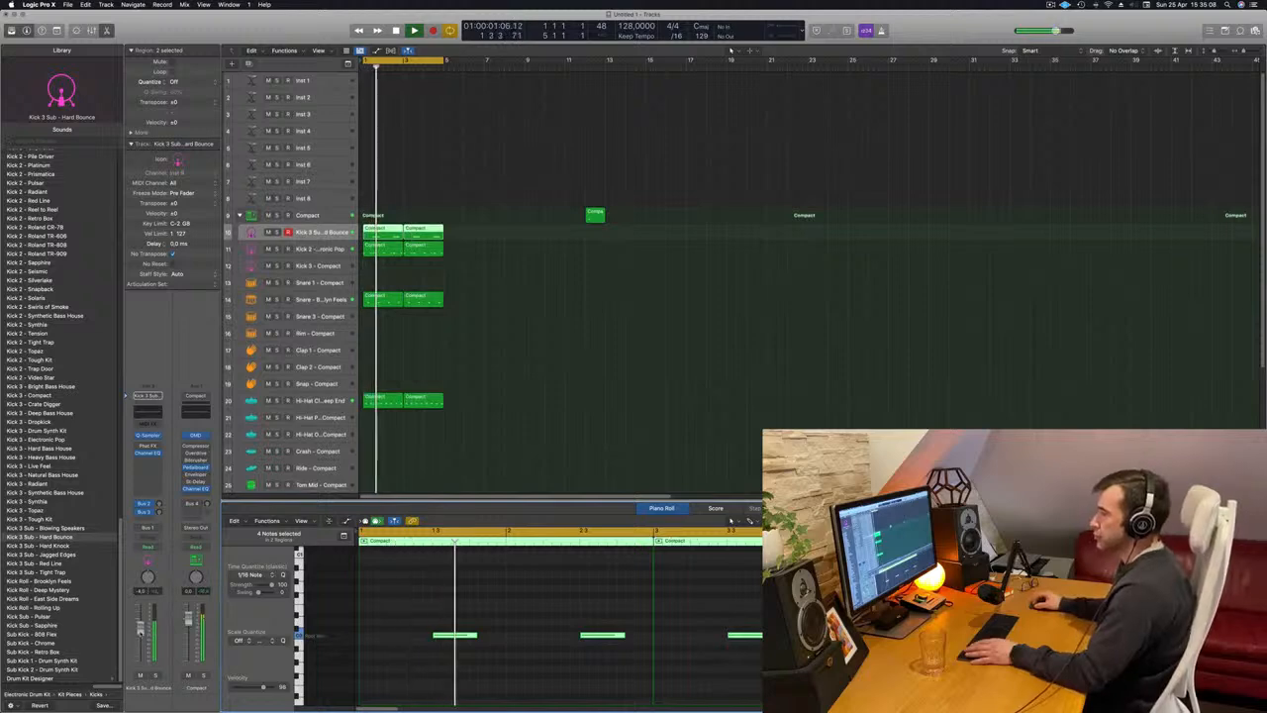
Compare the Kick 3 Sub sounds Hard Knock and Jagged Edges on the track and load Hard Knock.
left_click(40, 546)
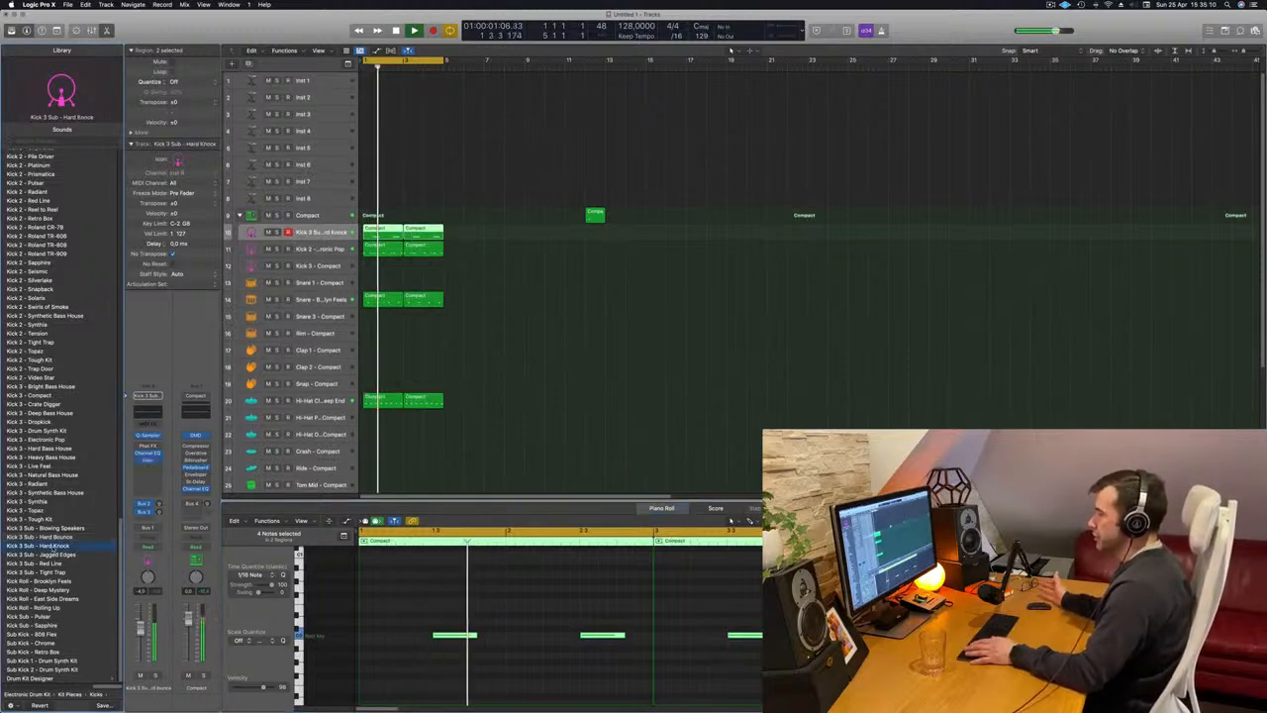
key("Return")
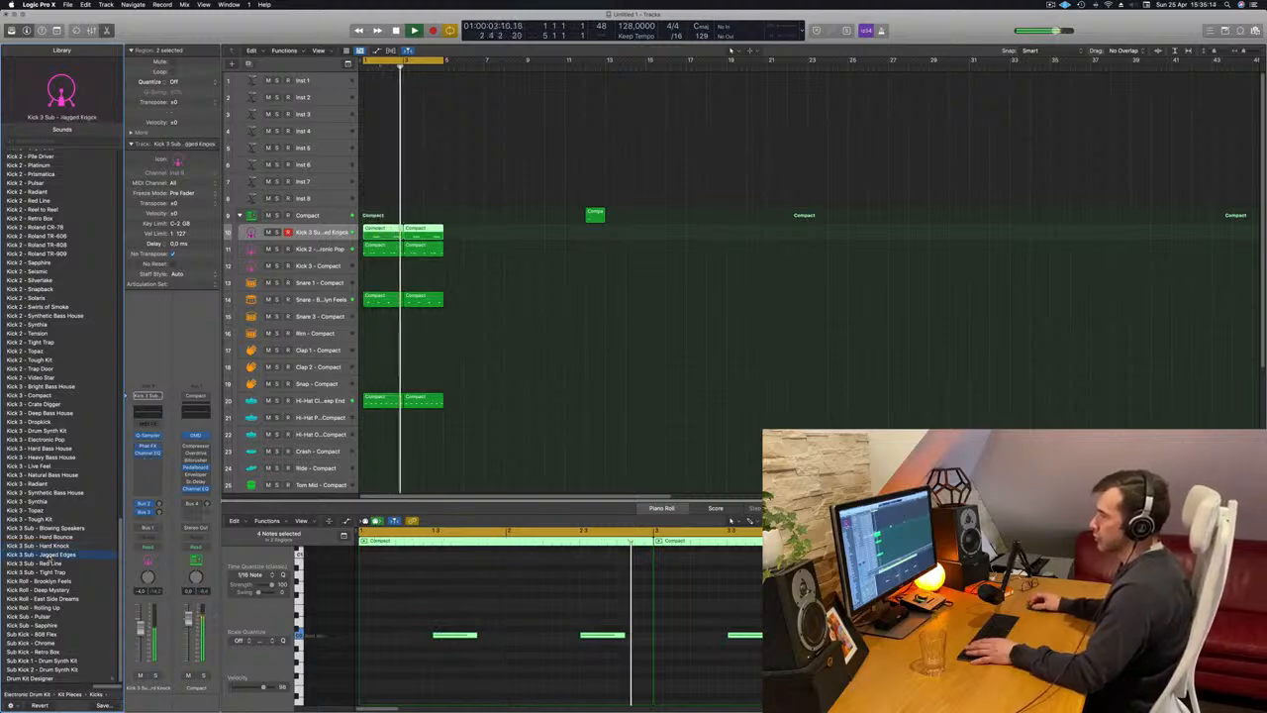
left_click(46, 547)
key("Return")
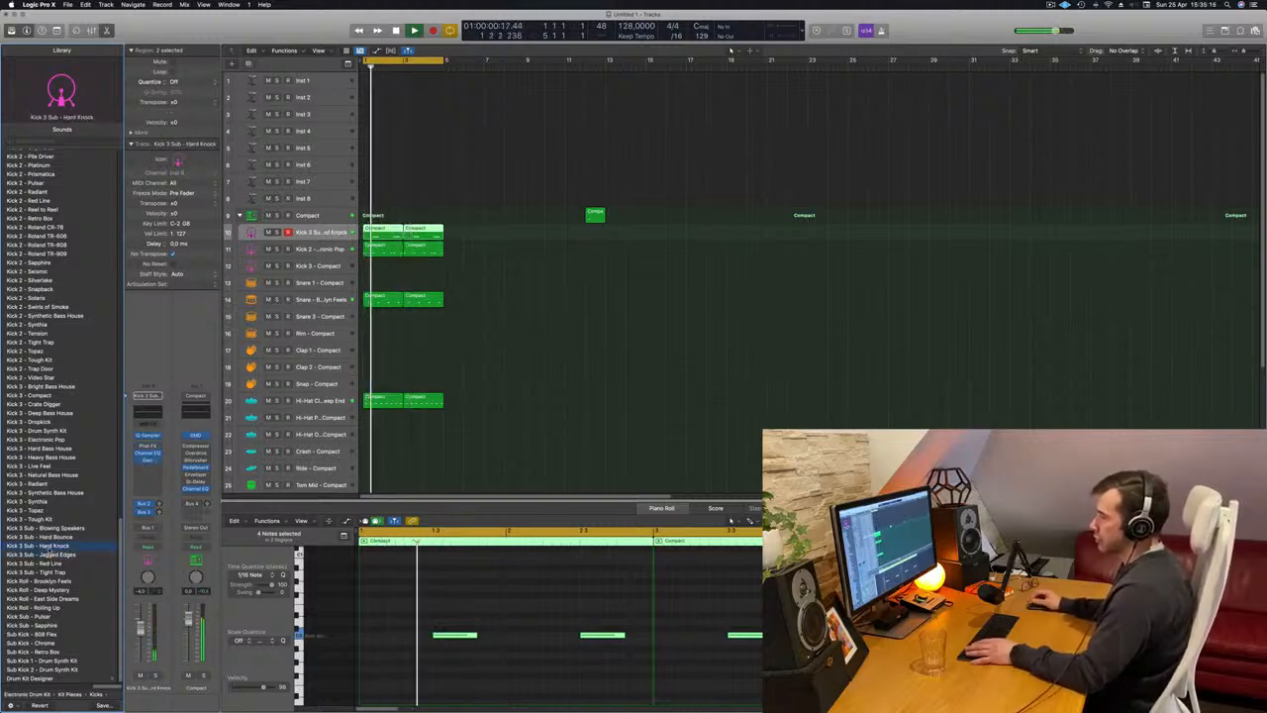
key("Return")
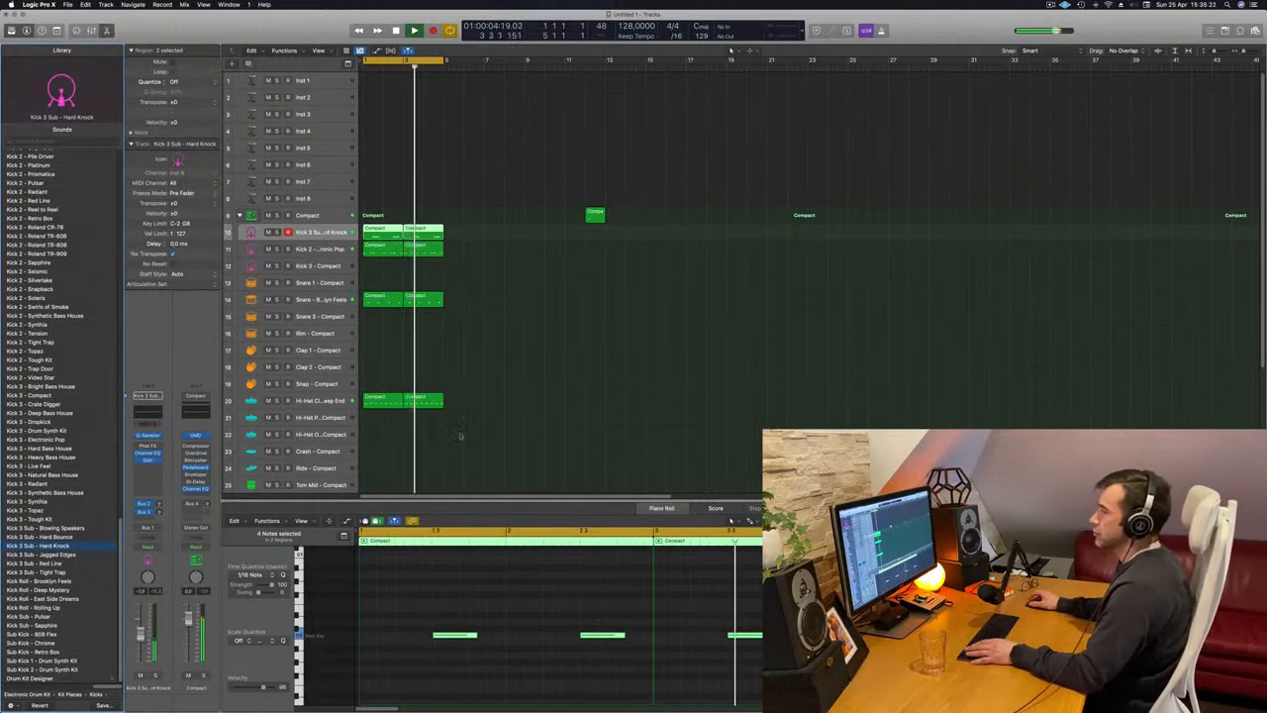
Copy the first closed hi-hat region to the Tom High track at bar 1.
scroll(475, 376, "down", 5)
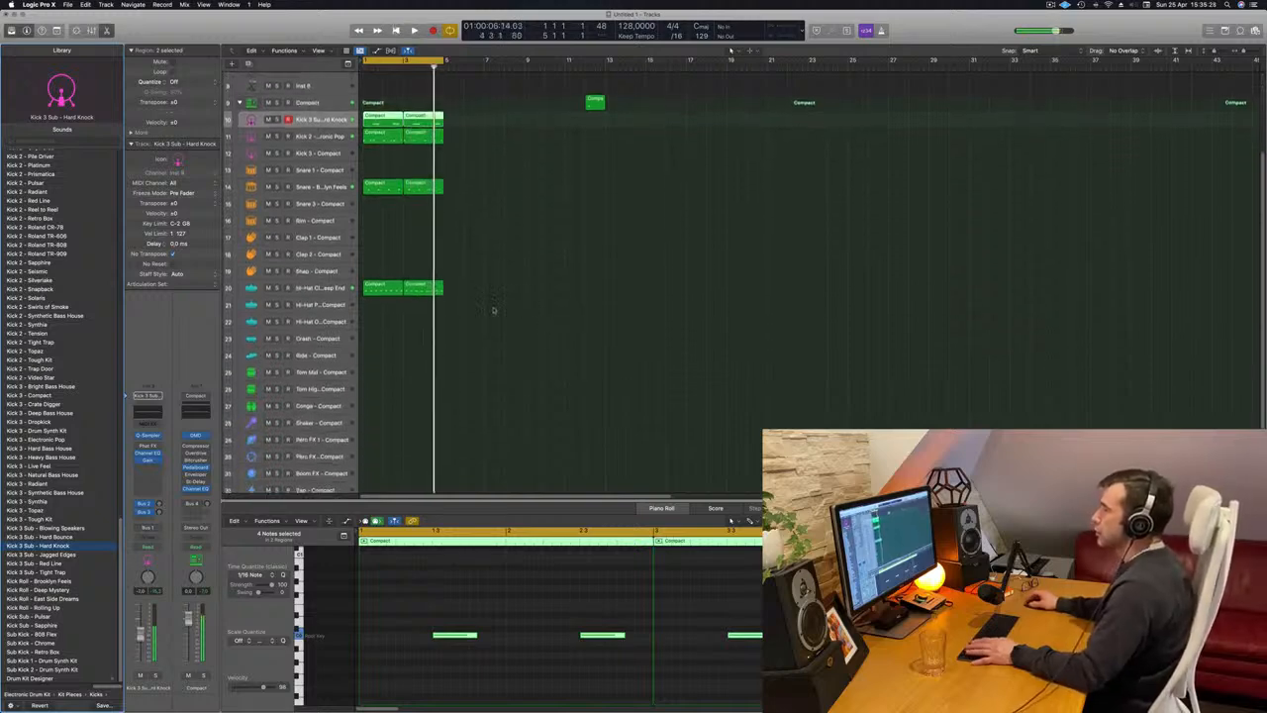
left_click(381, 288)
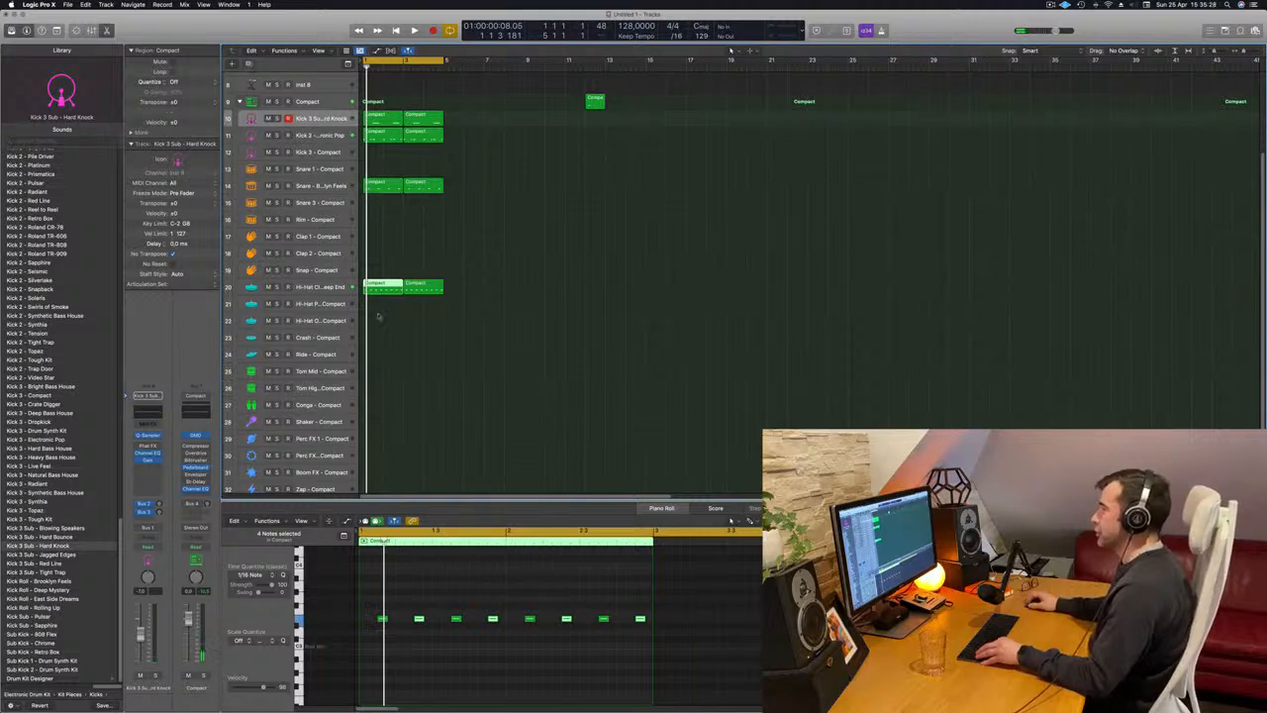
left_click_drag(381, 287, 372, 386)
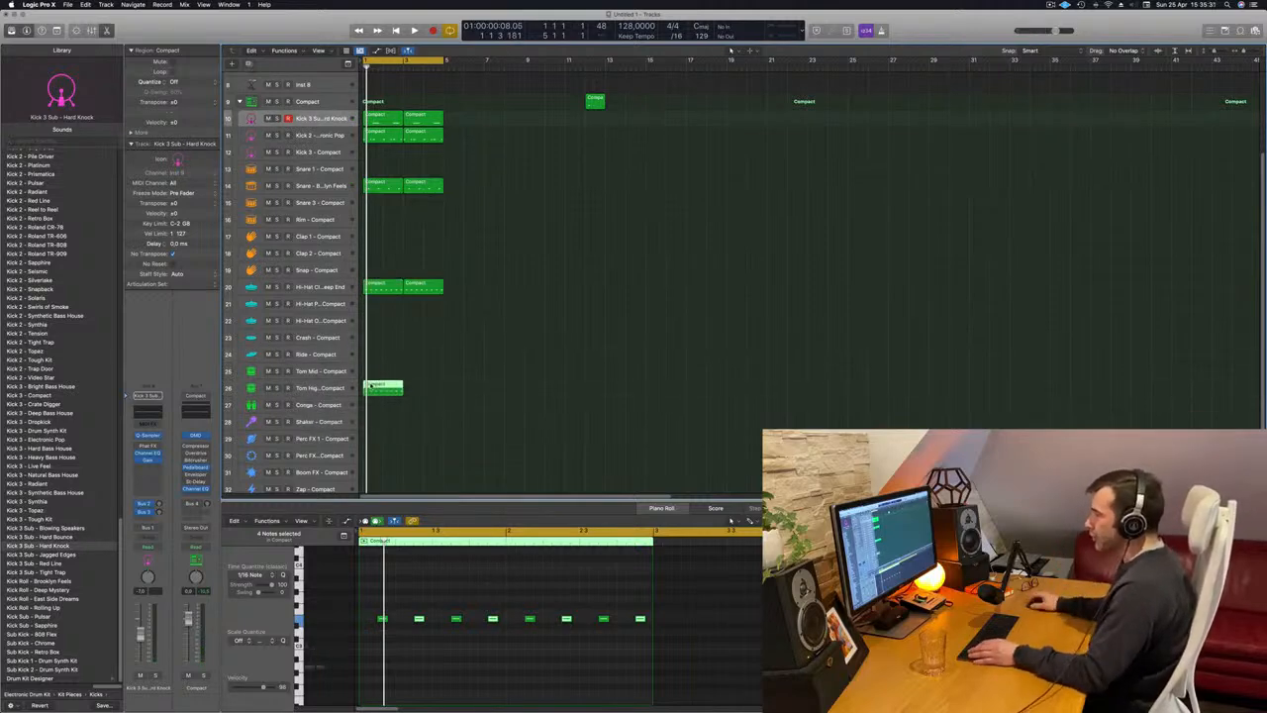
Transpose all notes of the Tom High region down one octave and play the pattern.
left_click_drag(375, 599, 754, 655)
key("space")
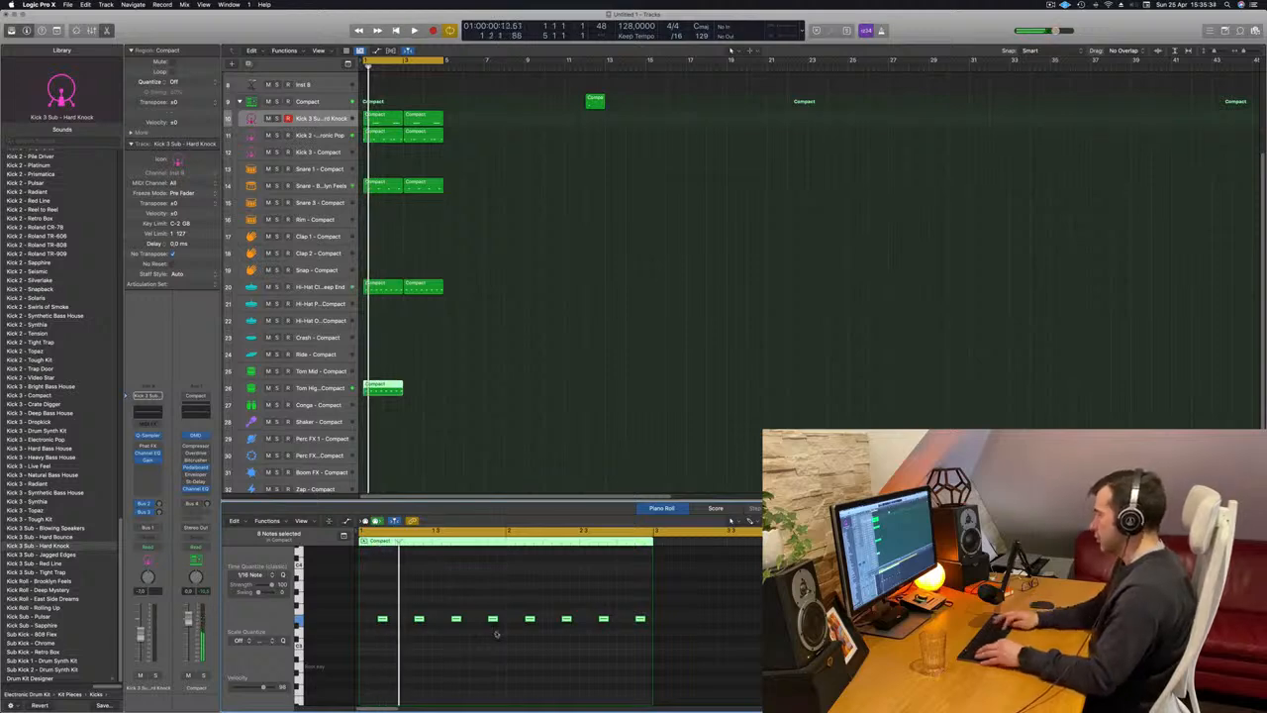
key("Delete")
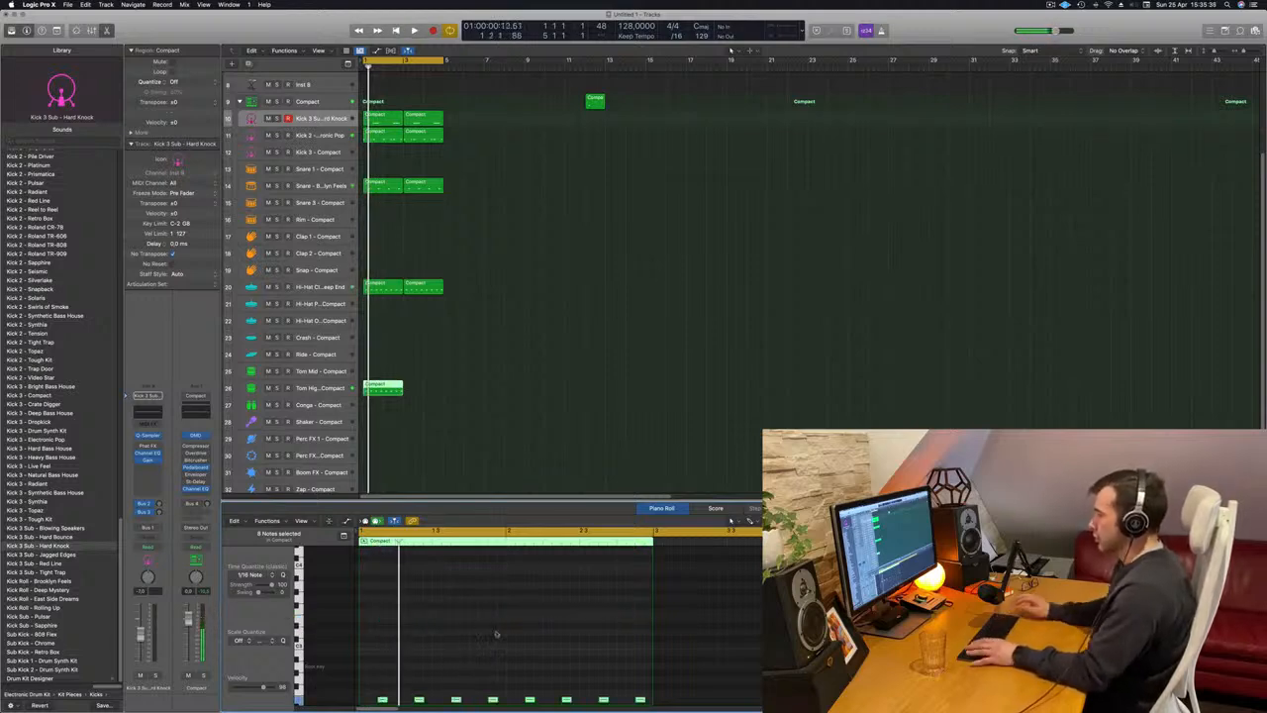
scroll(466, 386, "down", 1)
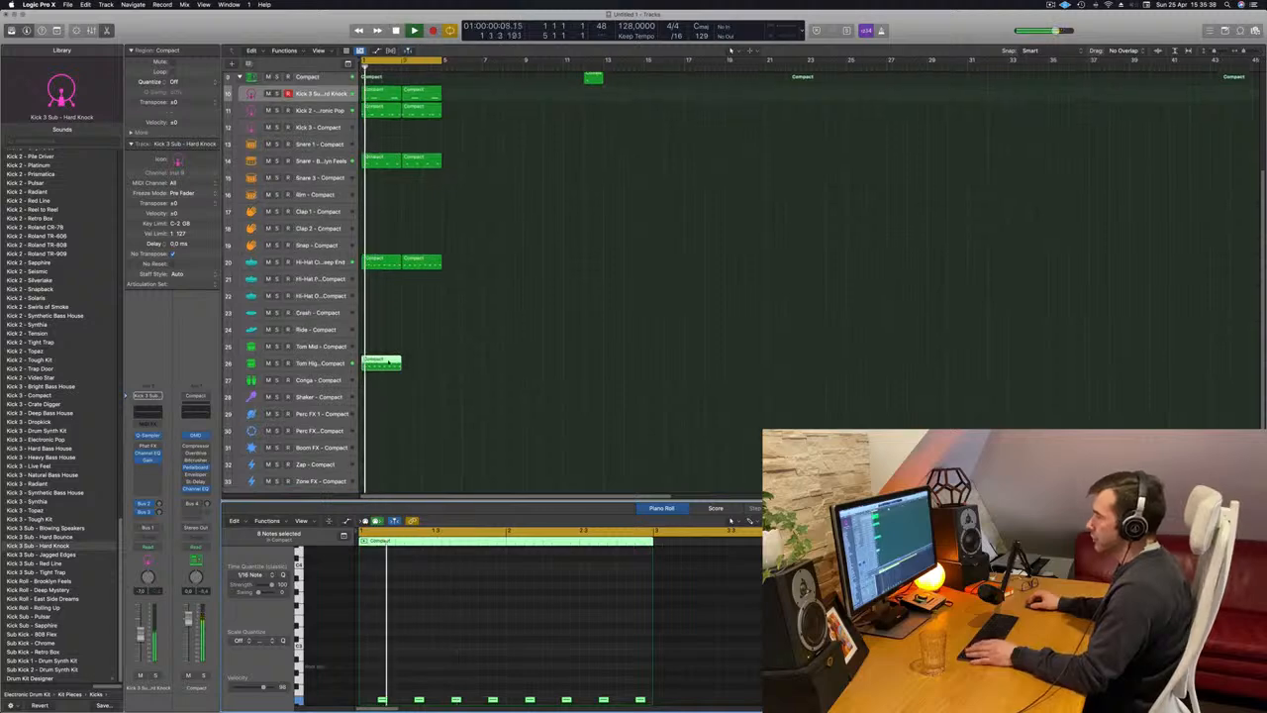
Move the Tom High region to the Tom Mid track and raise all its notes by one octave.
left_click_drag(382, 388, 379, 373)
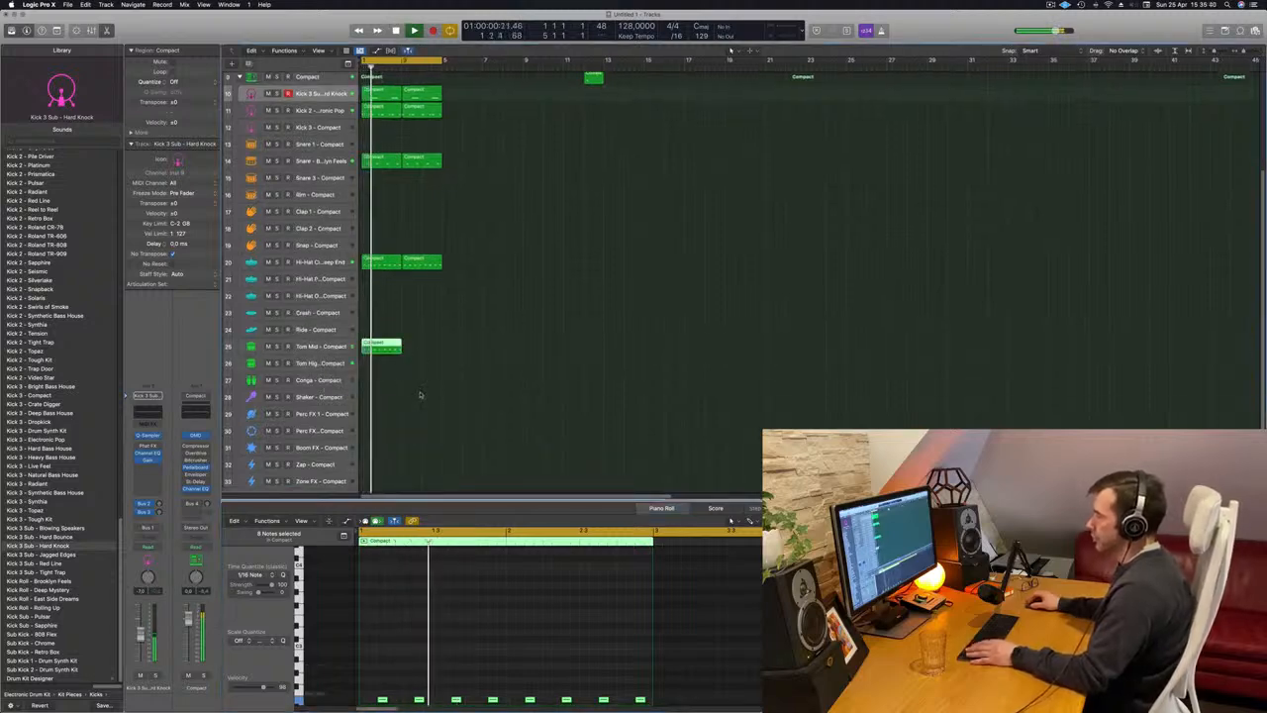
scroll(422, 665, "down", 4)
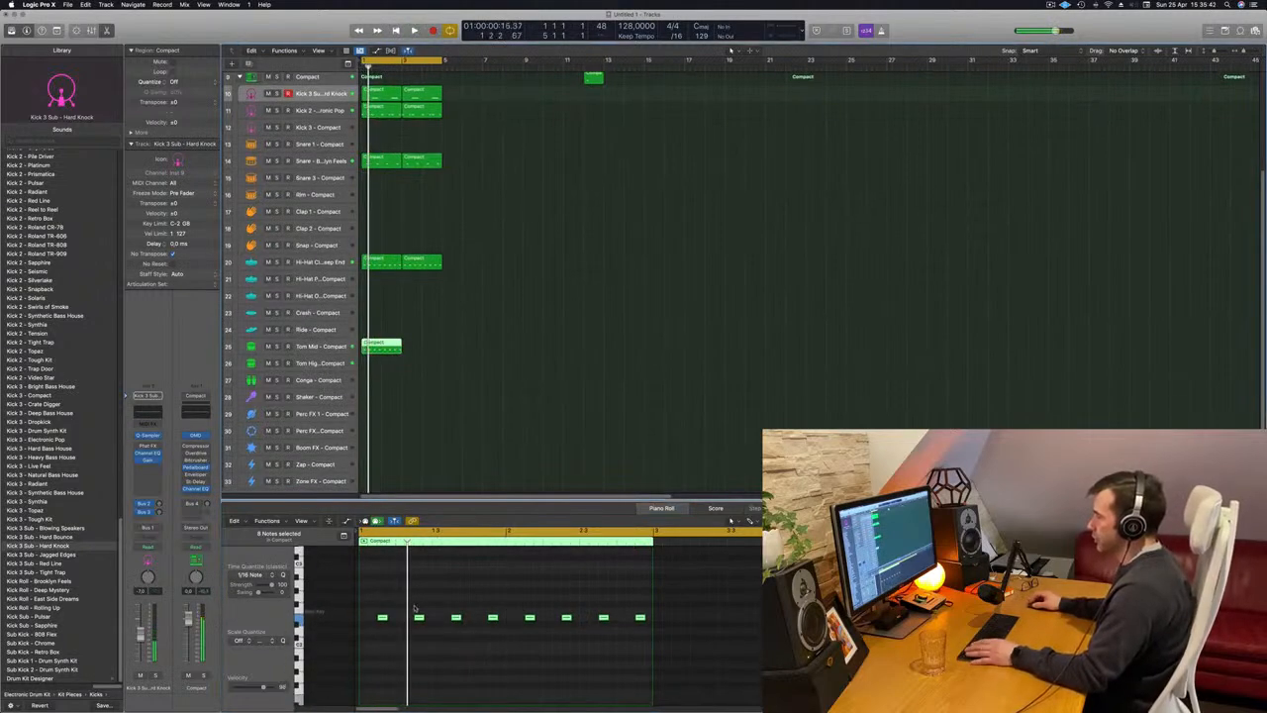
Nudge all Tom Mid notes one sixteenth later and delete the second and fourth notes while playing the pattern.
key("alt+Right")
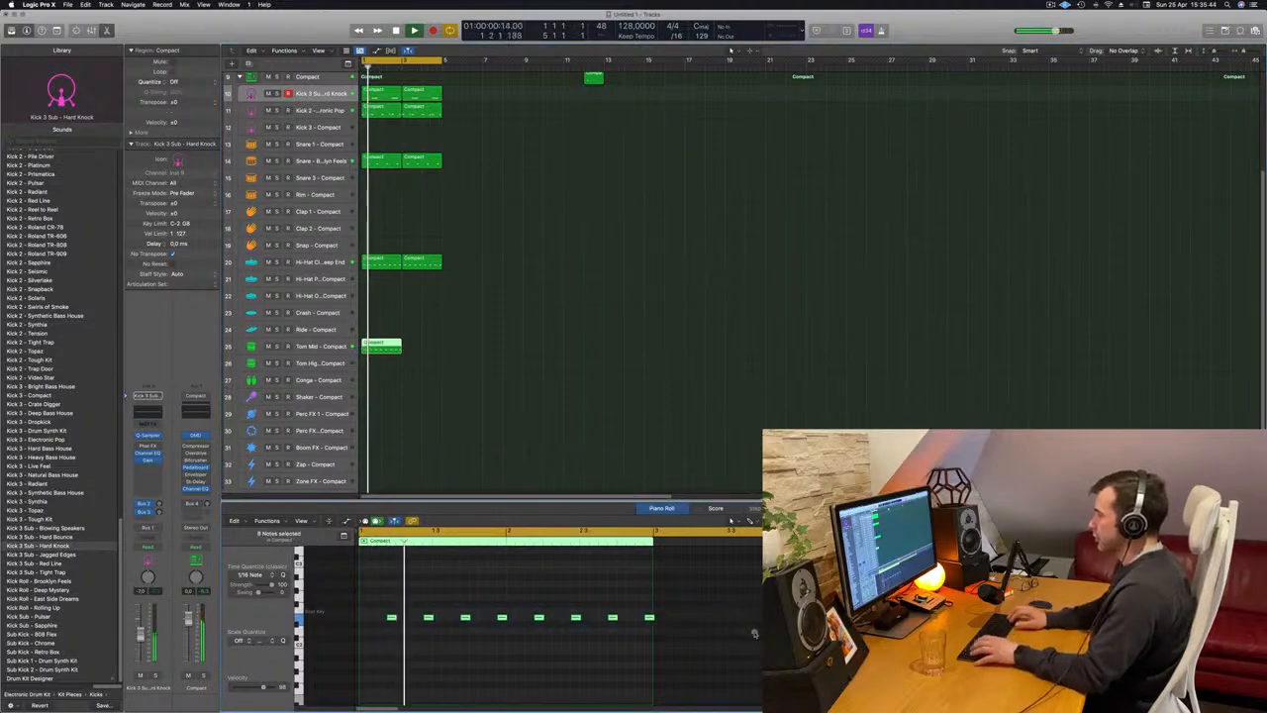
left_click(427, 618)
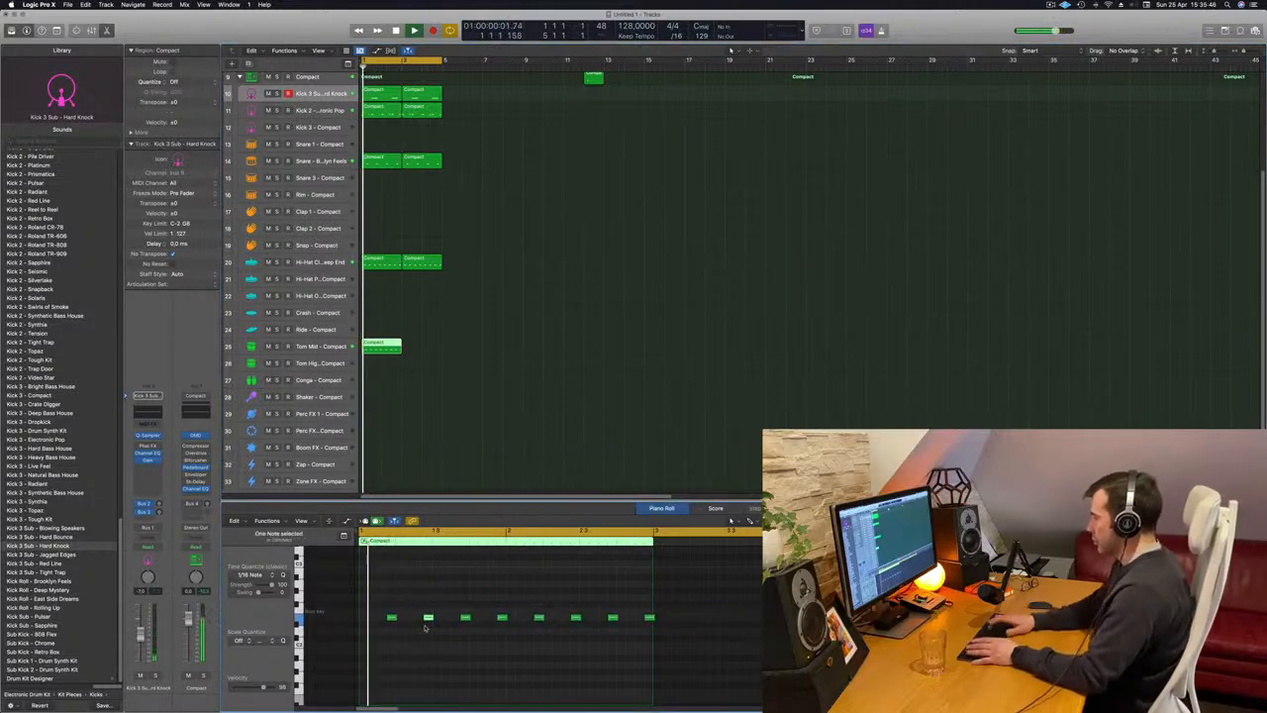
key("Delete")
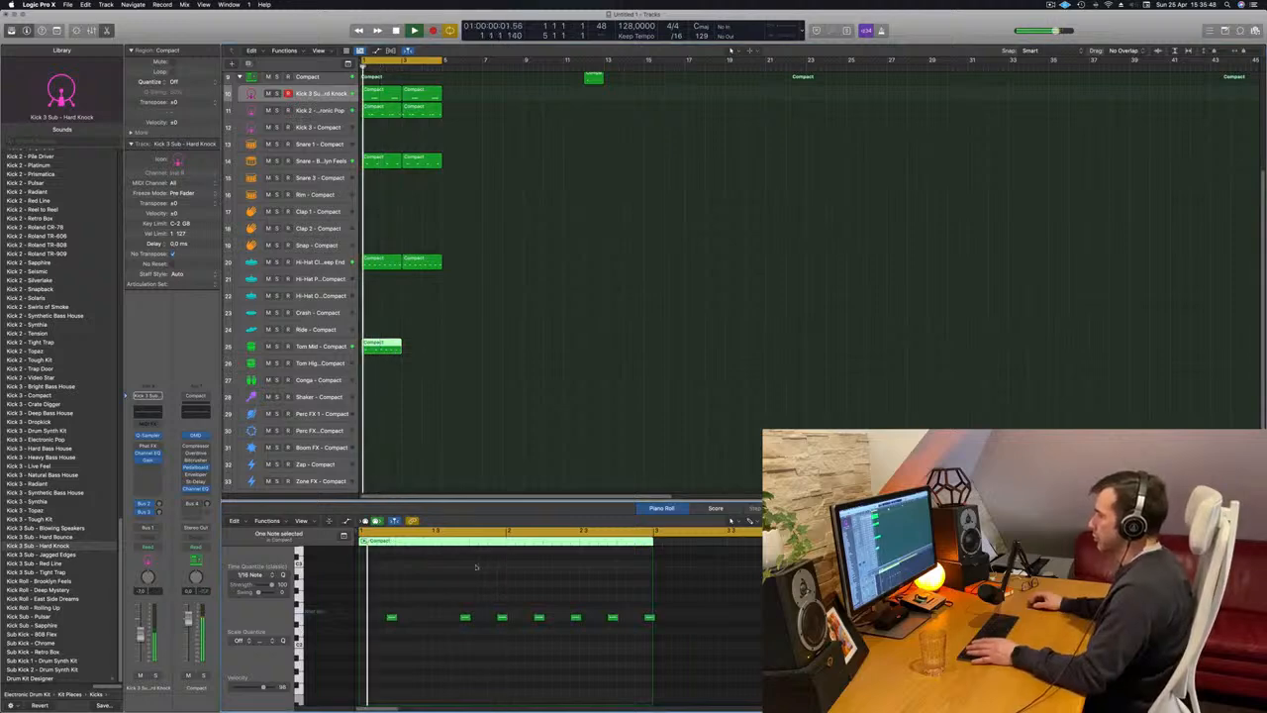
key("space")
key("space")
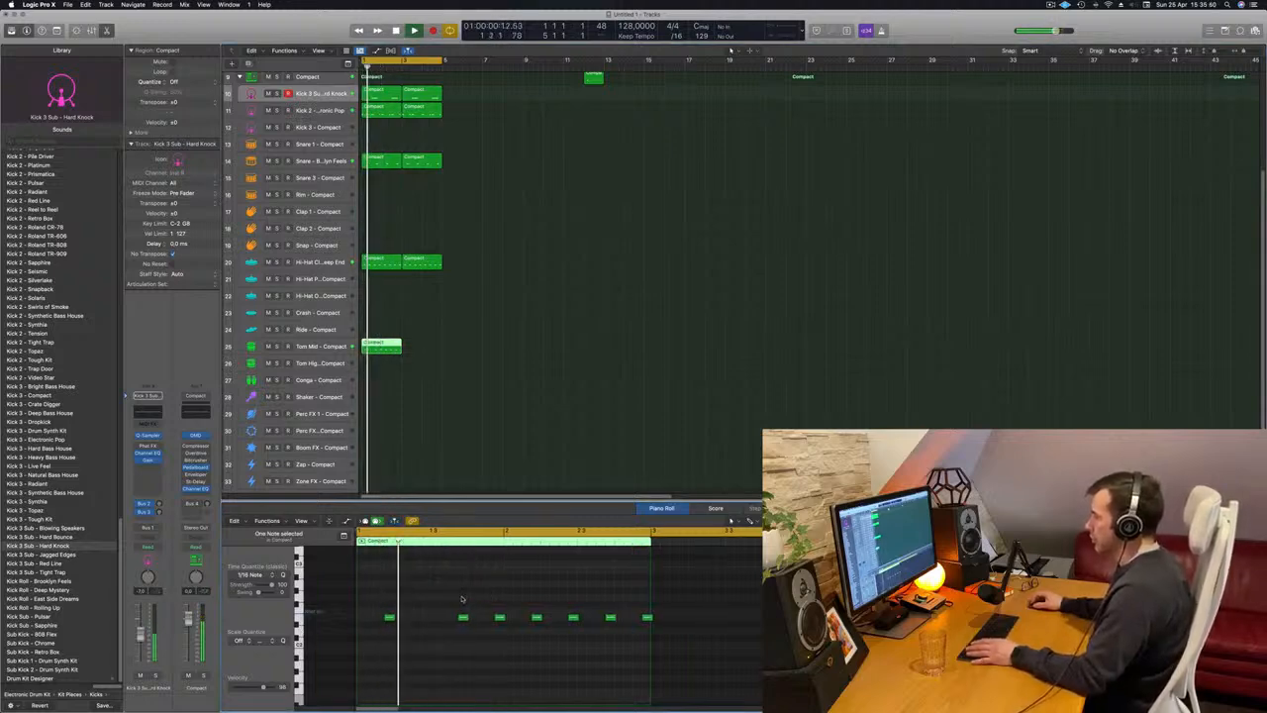
key("Delete")
key("space")
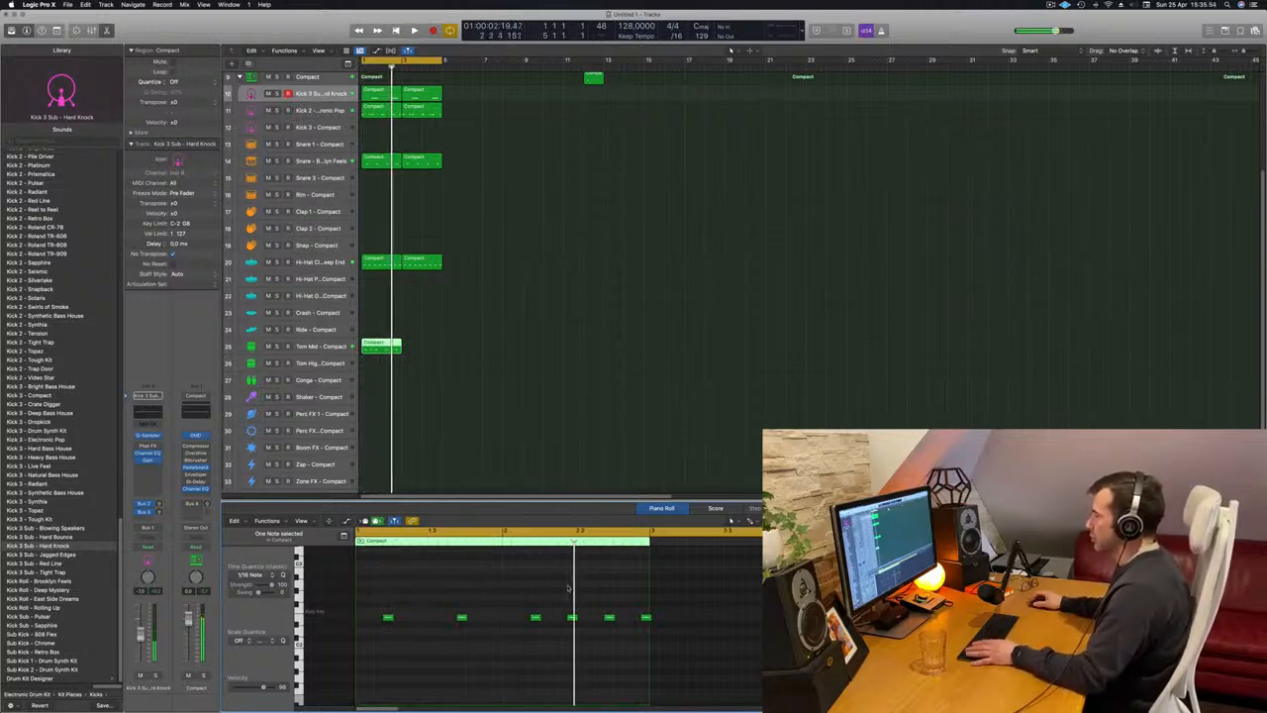
Play the Tom Mid pattern again and delete the last note of the region.
key("space")
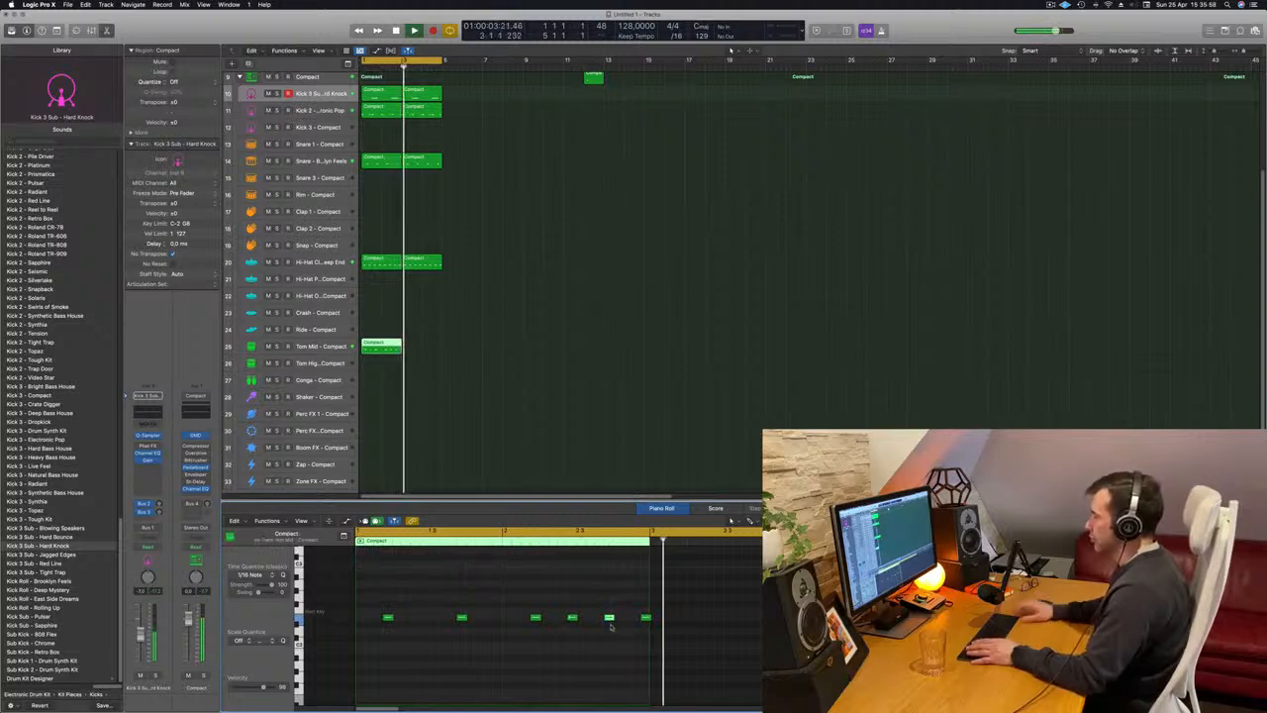
key("space")
key("space")
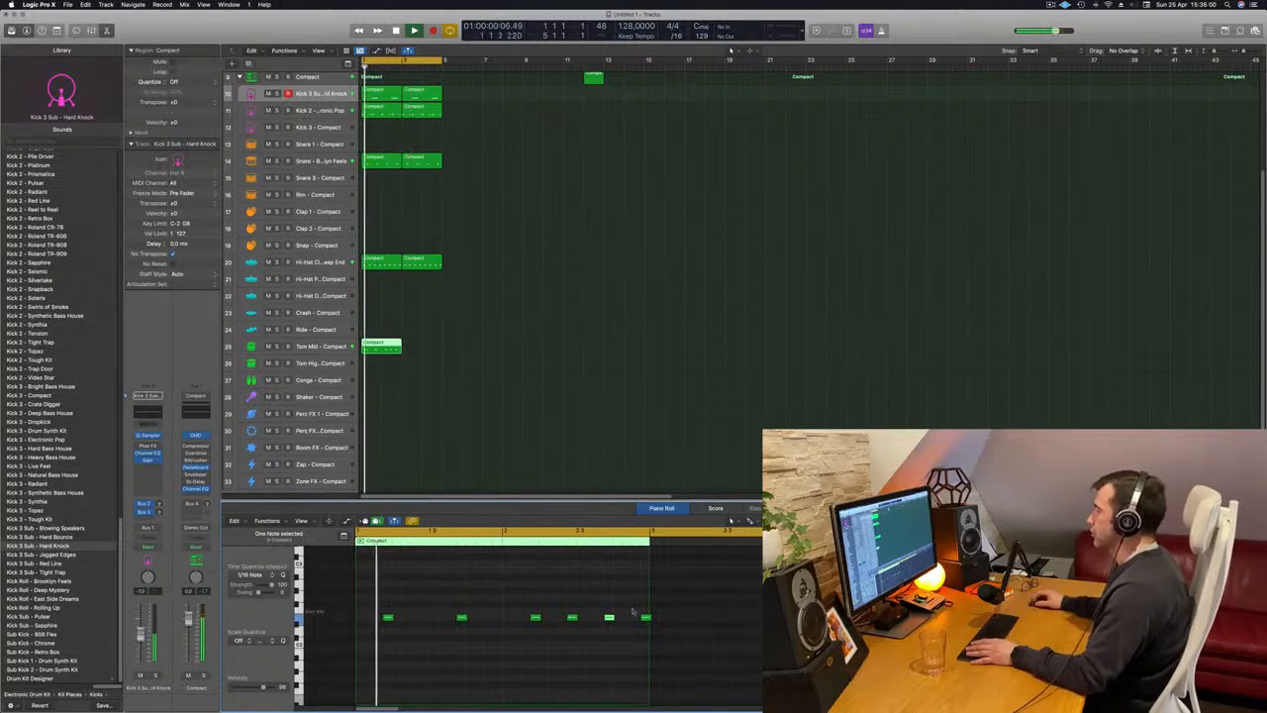
left_click(636, 618)
left_click(643, 617)
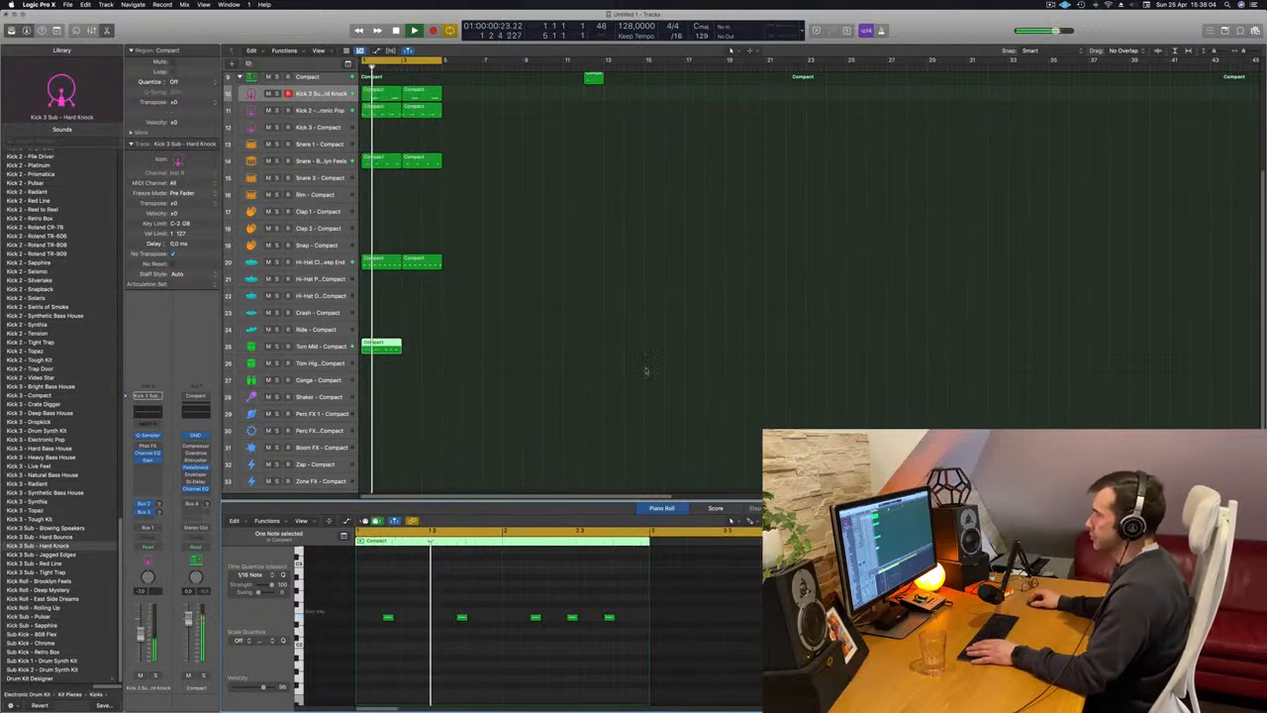
Copy the Tom Mid region to bar 3 and delete the fourth of the five notes in the bar 1 region.
left_click(646, 370)
left_click_drag(385, 341, 424, 350)
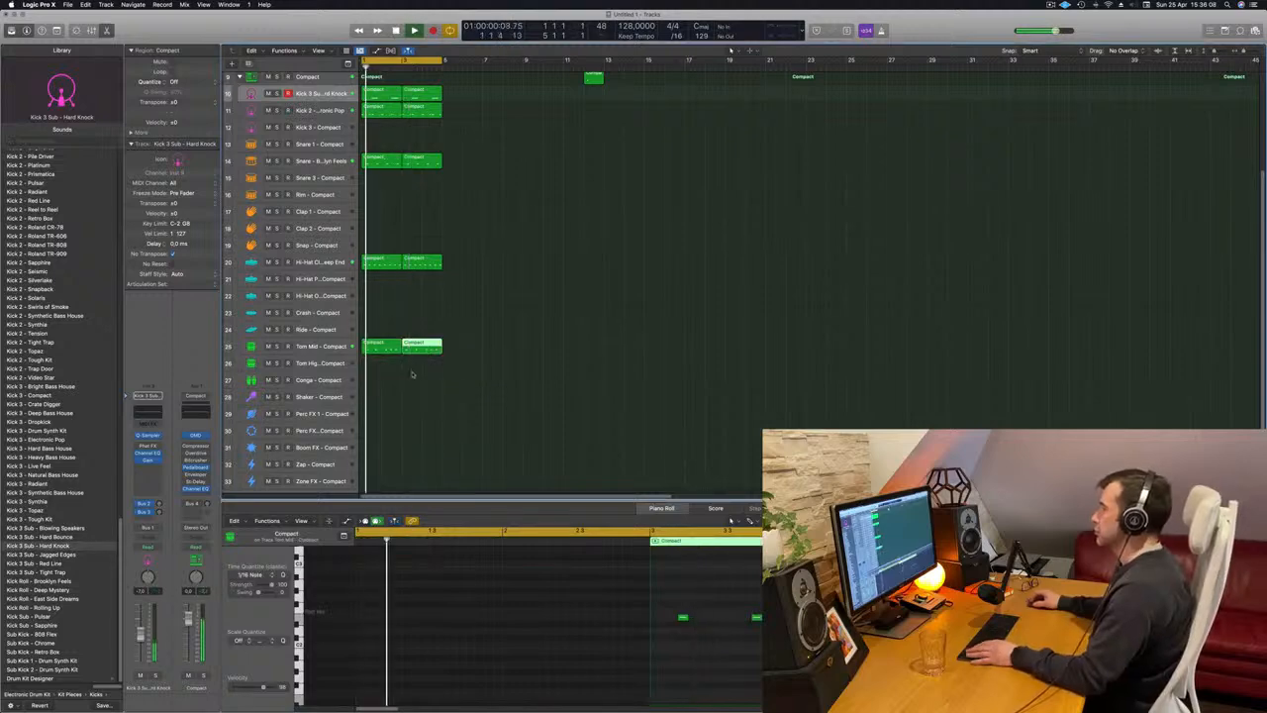
left_click(387, 346)
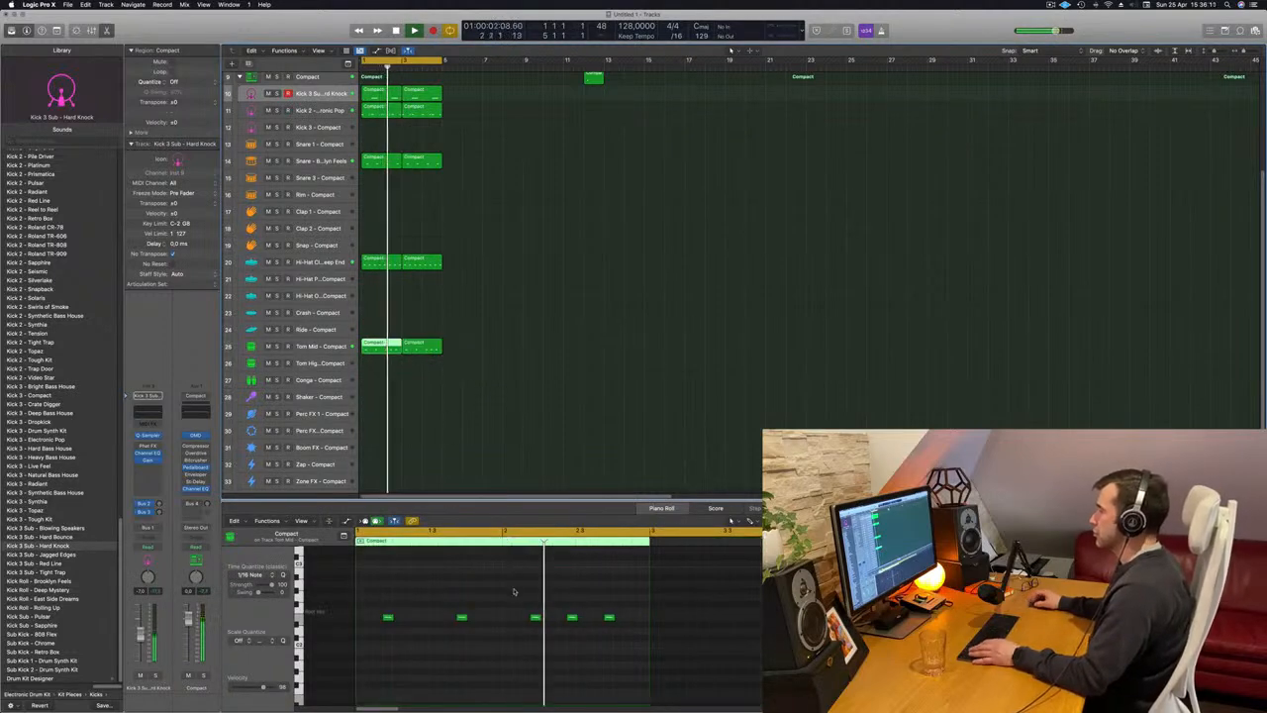
left_click(572, 618)
key("BackSpace")
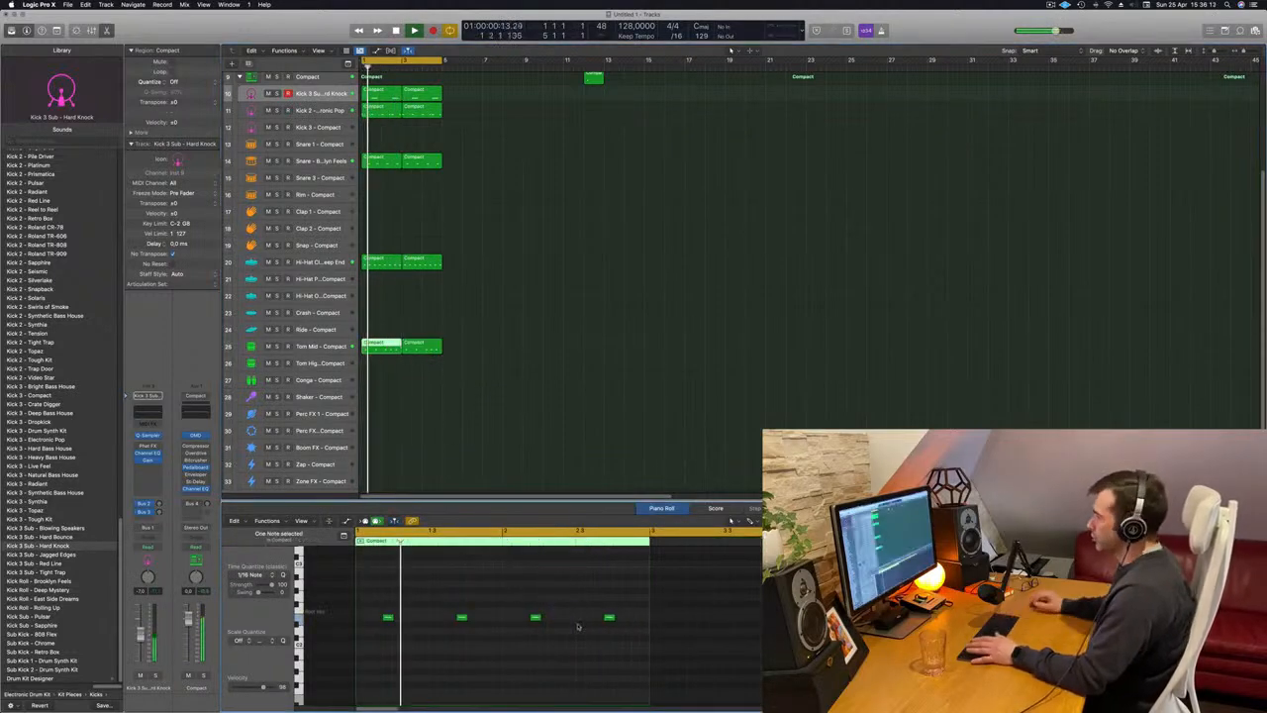
left_click(437, 346)
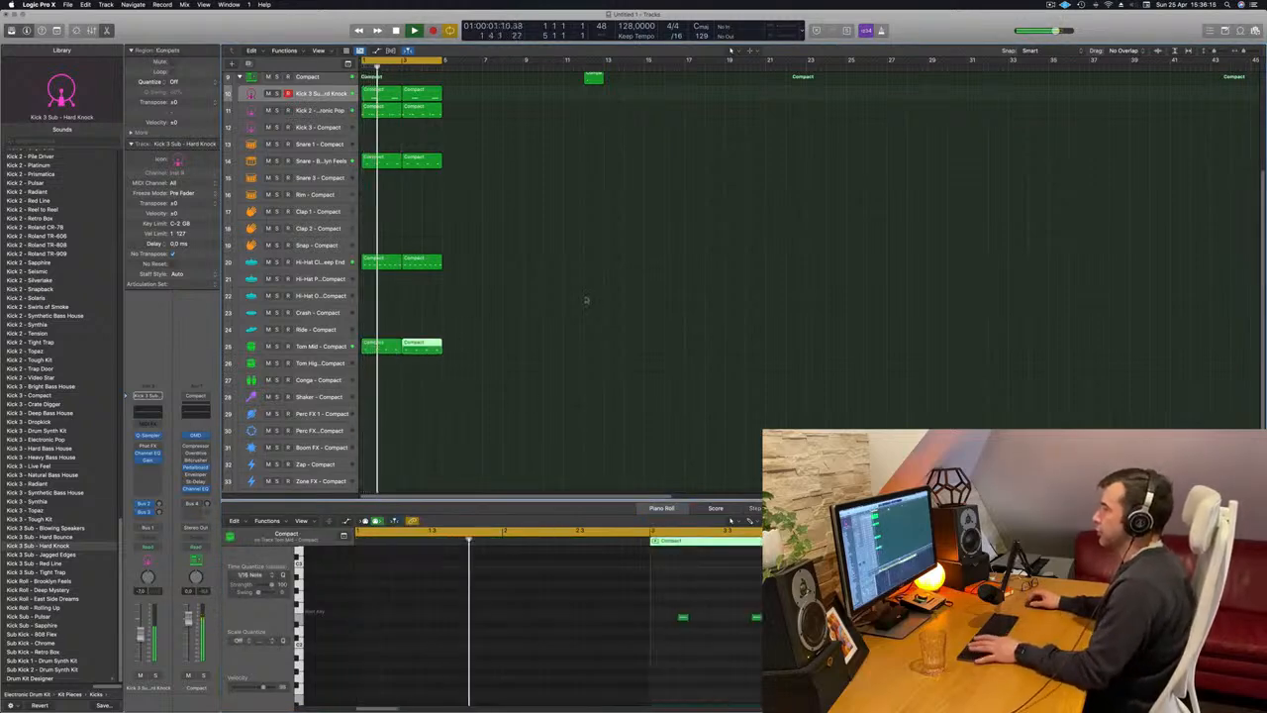
Move both Tom Mid regions to the Conga track, keeping them at bars 1 and 3, and restart playback.
left_click(322, 347)
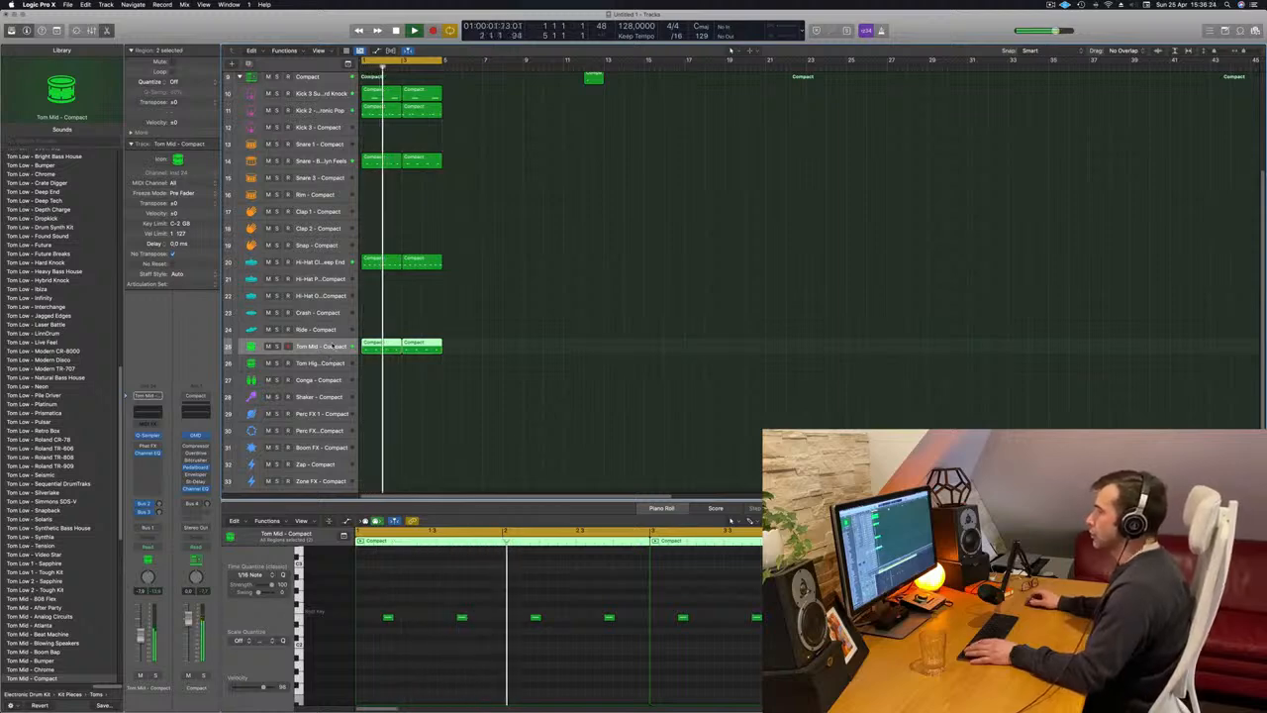
key("space")
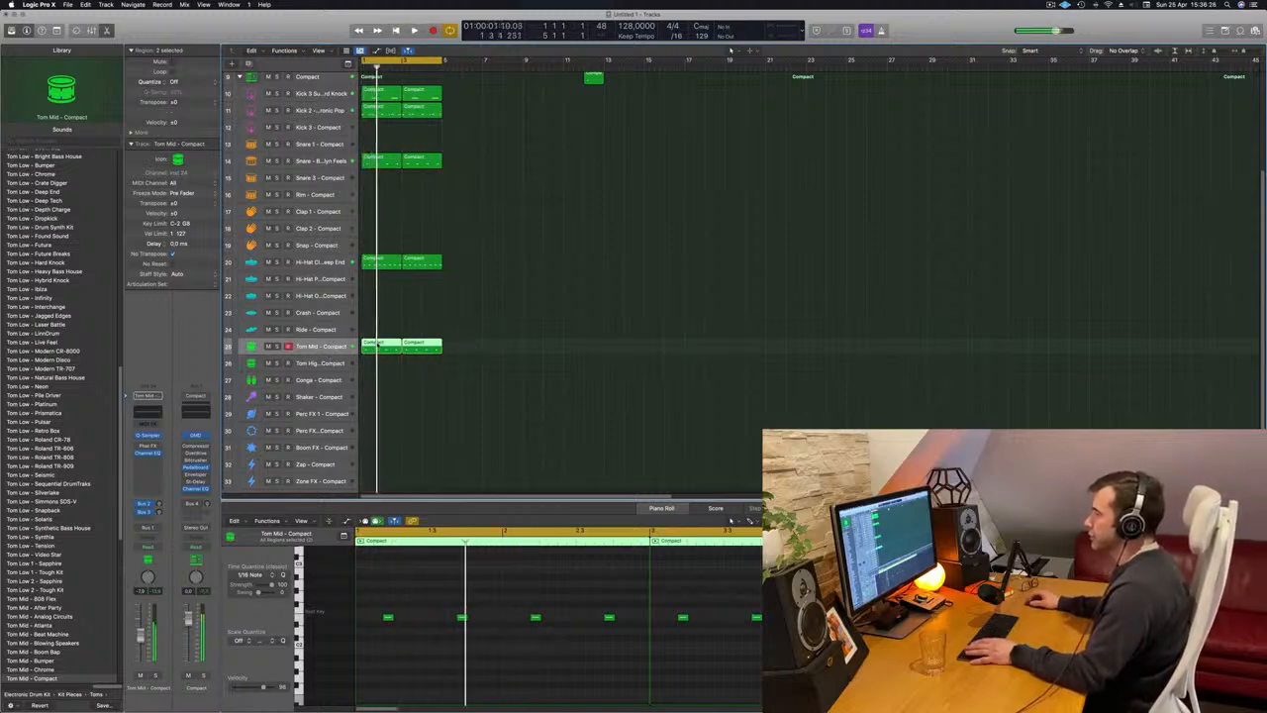
left_click_drag(377, 346, 377, 382)
key("space")
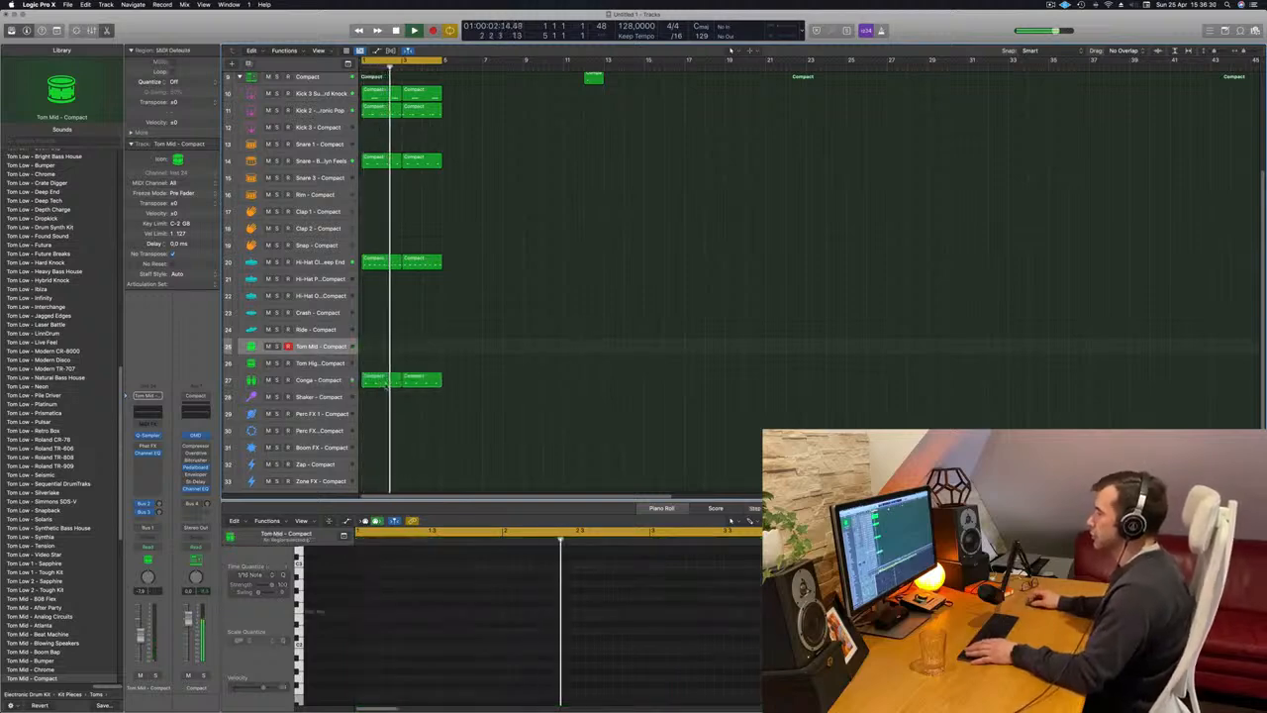
Audition Bongo High - Snapback and several Bongo Low sounds on the Conga track and load Bongo Roll - Rolling Up.
scroll(45, 369, "down", 2)
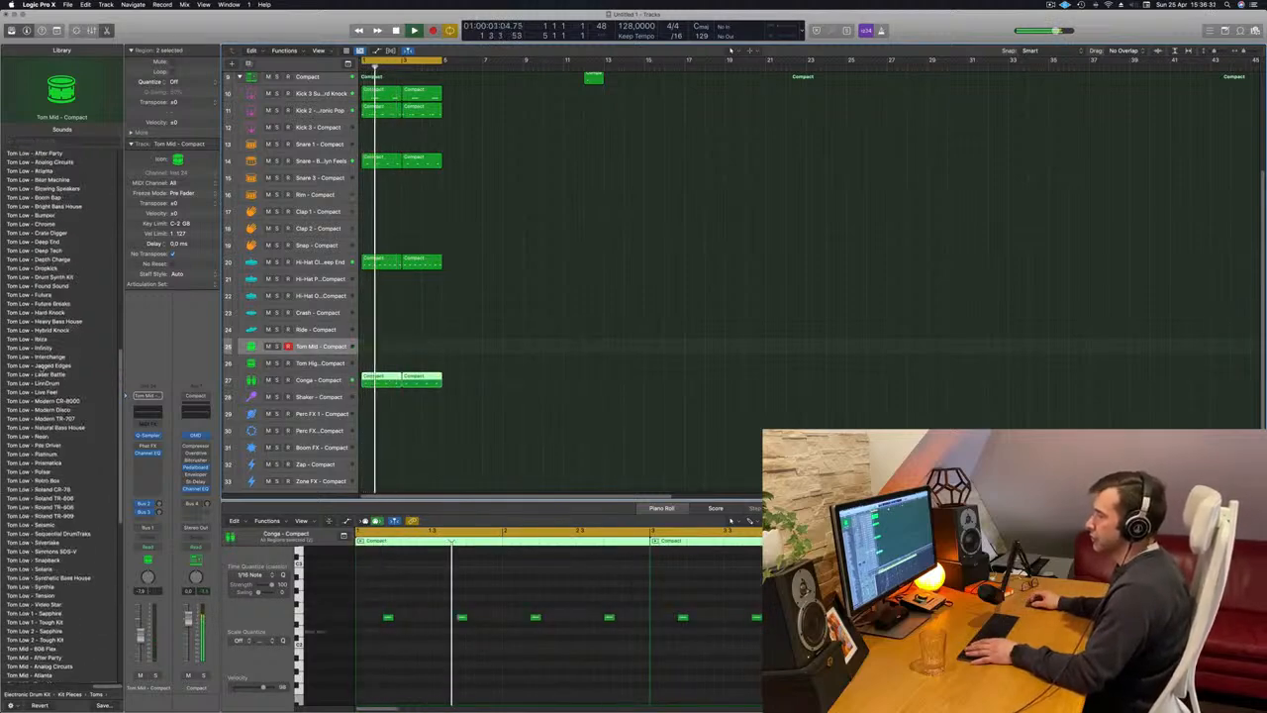
left_click(319, 380)
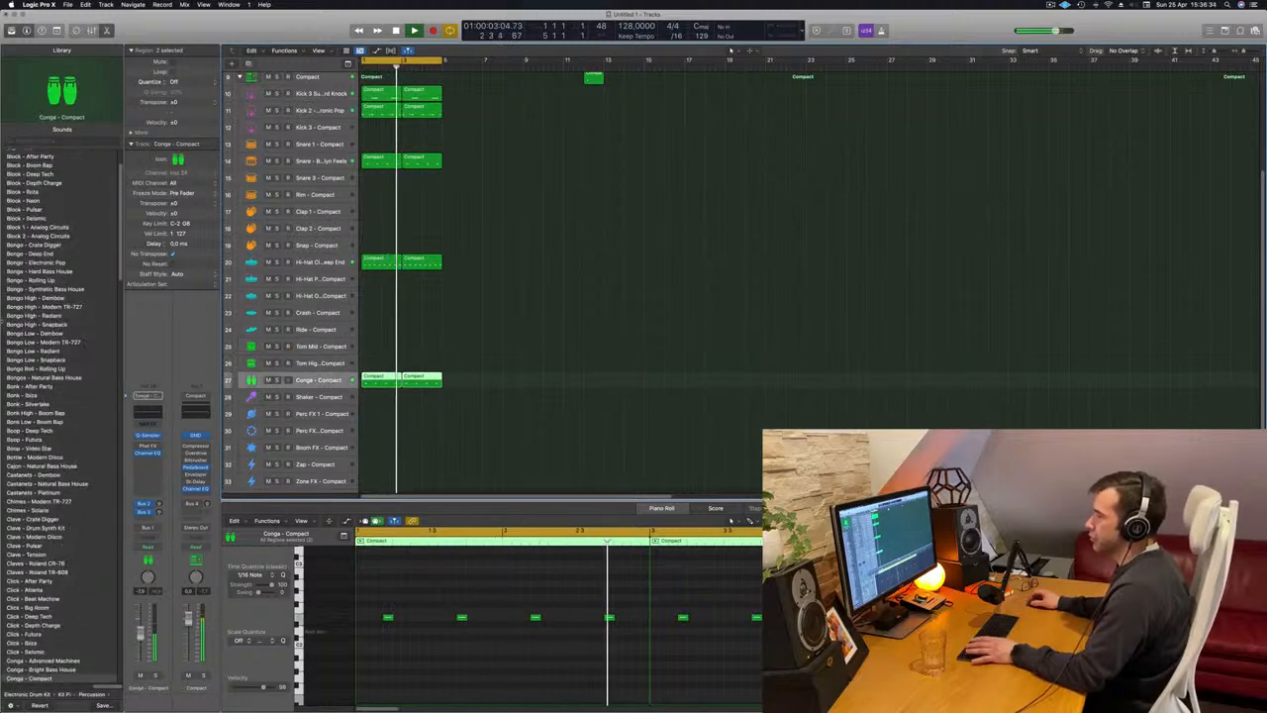
left_click(37, 325)
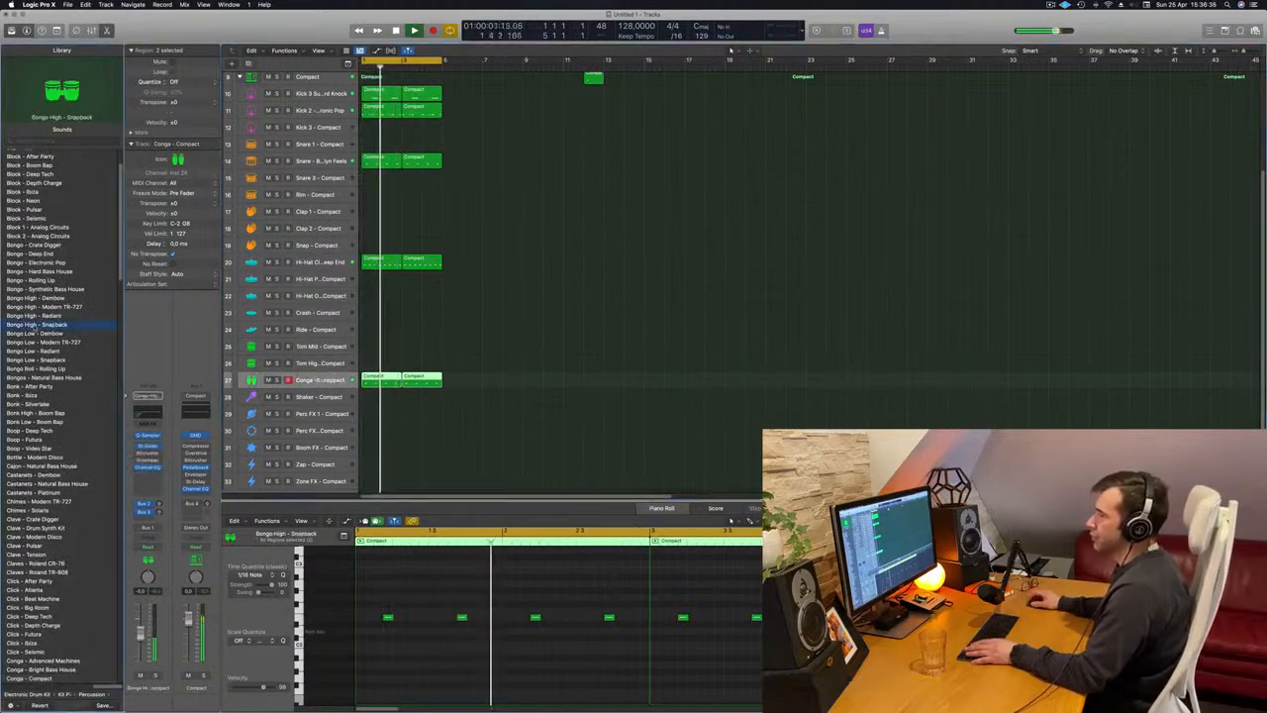
scroll(38, 347, "down", 3)
scroll(40, 352, "up", 2)
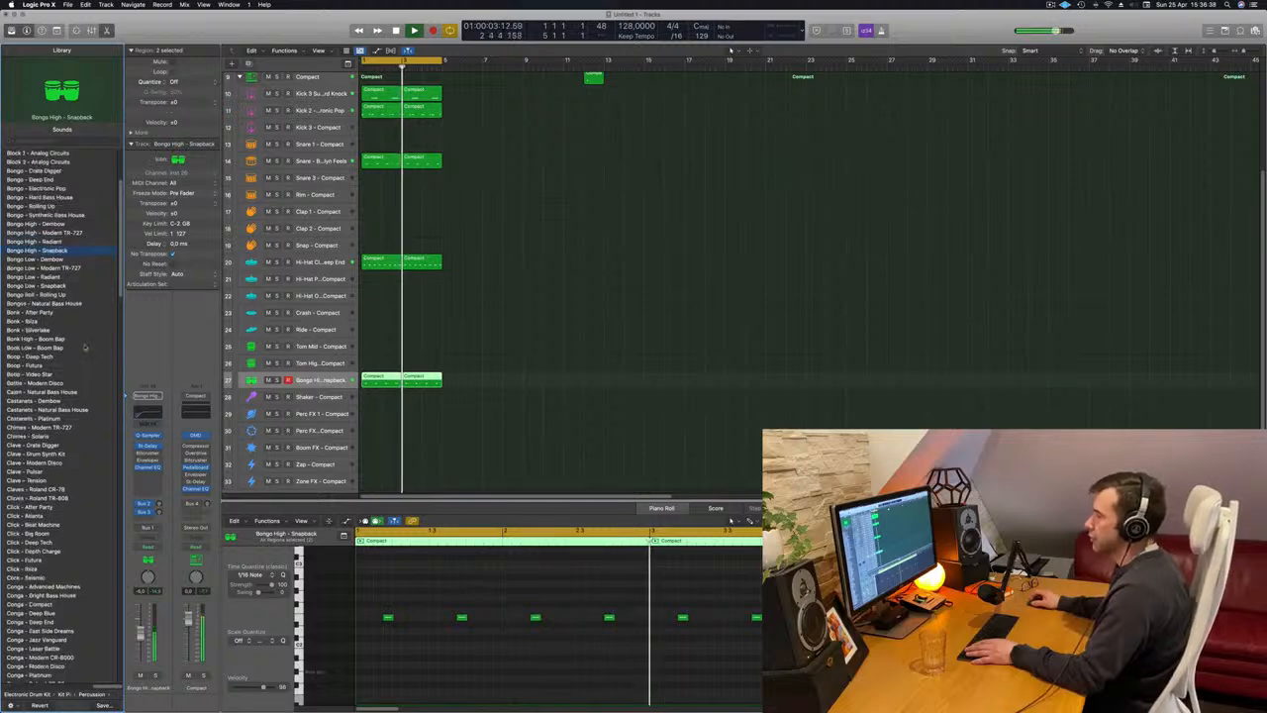
scroll(45, 337, "up", 1)
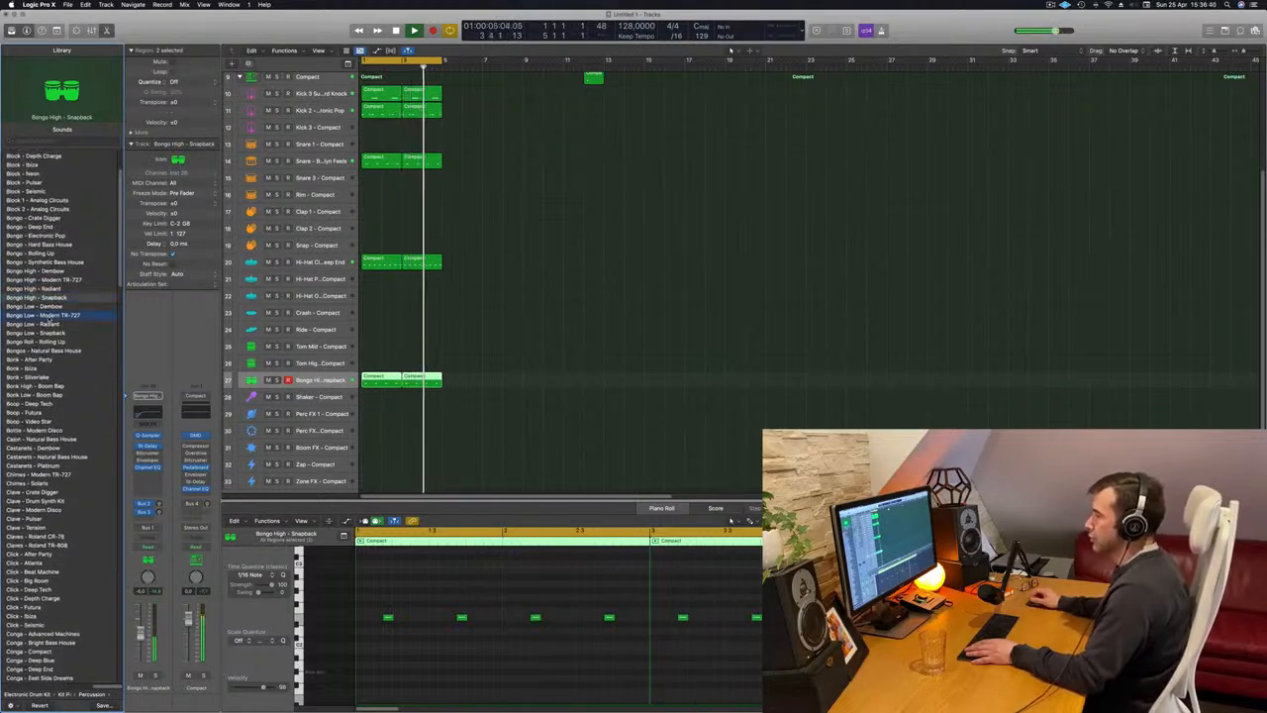
left_click(51, 314)
left_click(39, 324)
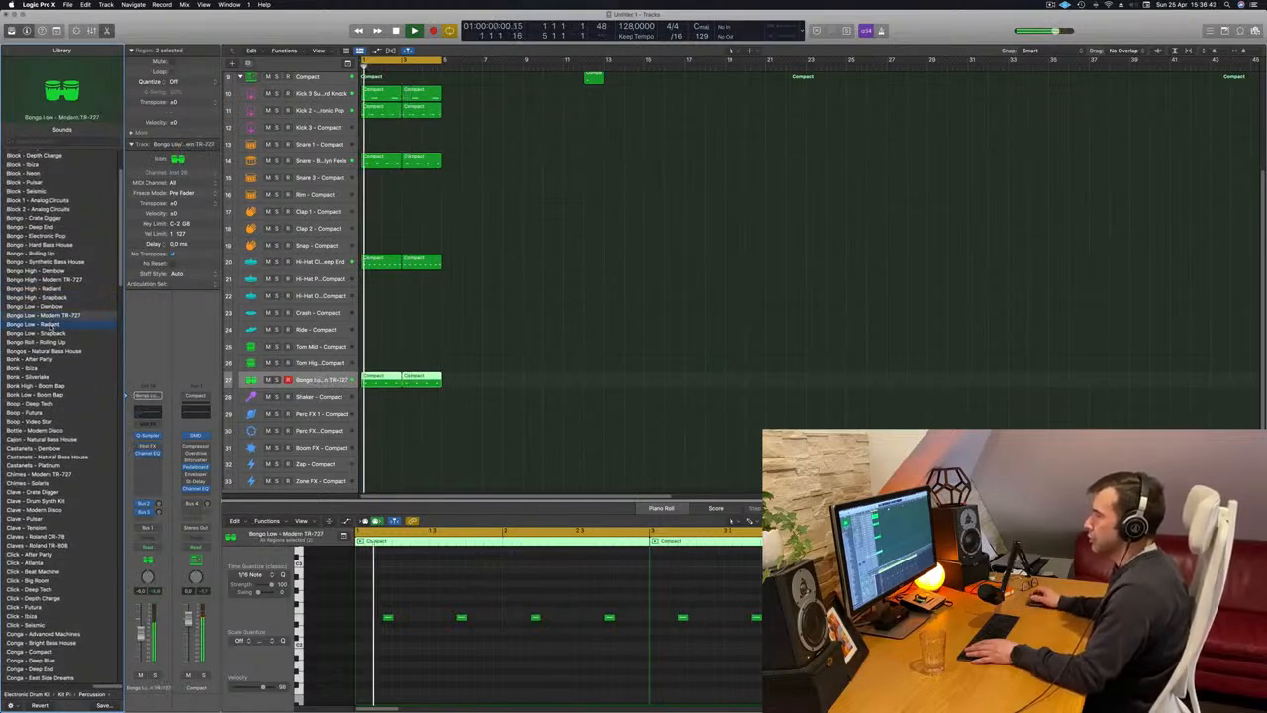
left_click(48, 332)
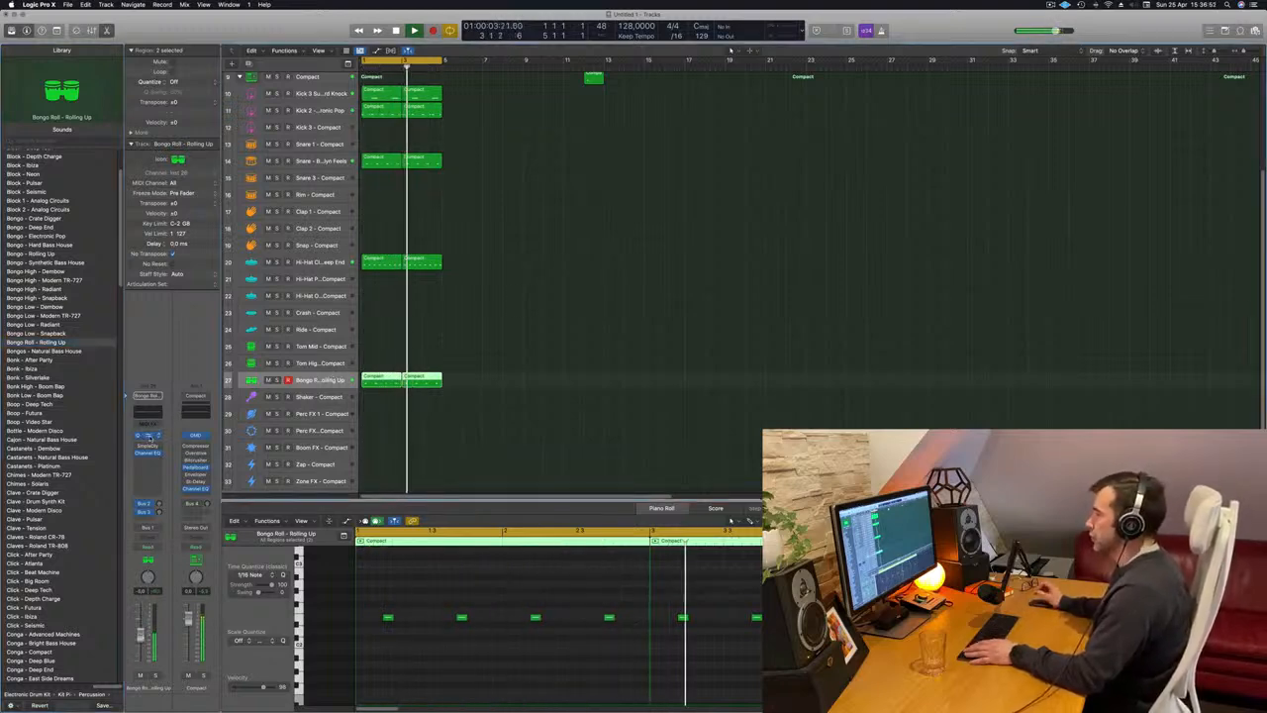
In the bongo track's Quick Sampler, add a fade-out of about 0.7 s and shorten the sample end to about 0.776 s.
left_click(147, 436)
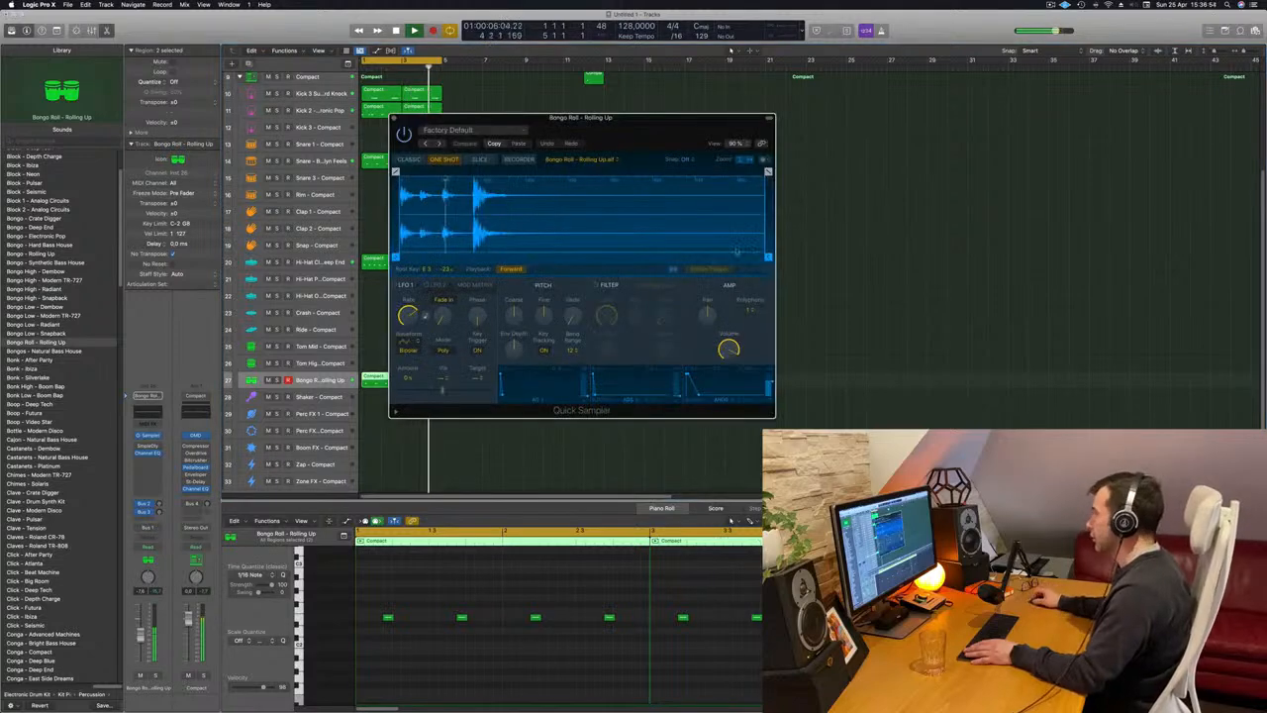
left_click_drag(768, 189, 469, 200)
left_click_drag(740, 261, 730, 261)
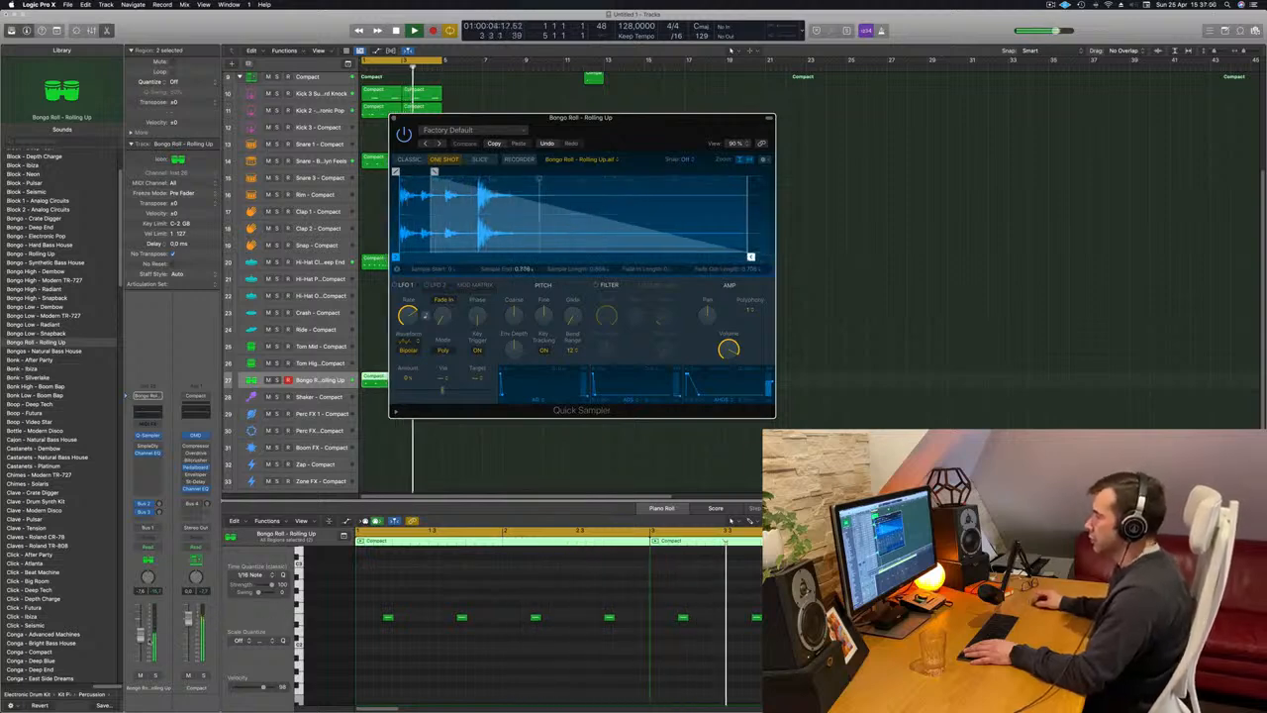
Adjust the bongo track's Bus 3 delay send, close the Quick Sampler and deselect the bongo regions.
left_click(158, 512)
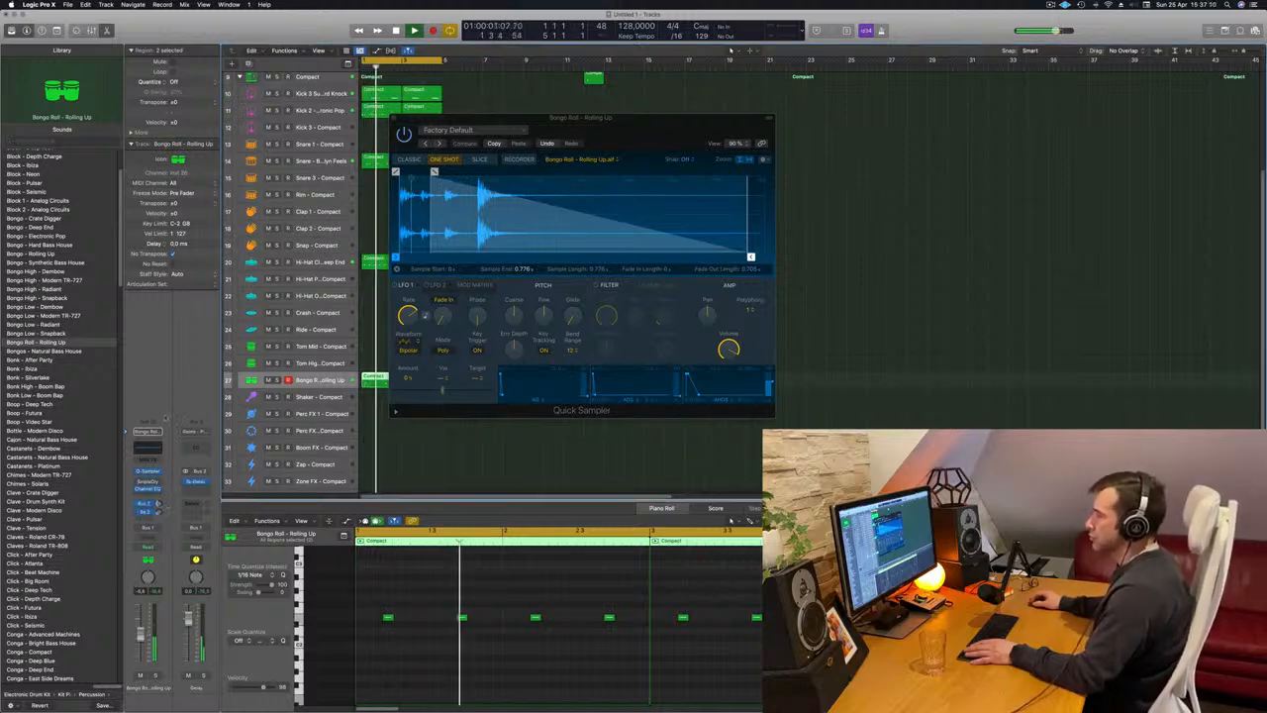
left_click(393, 117)
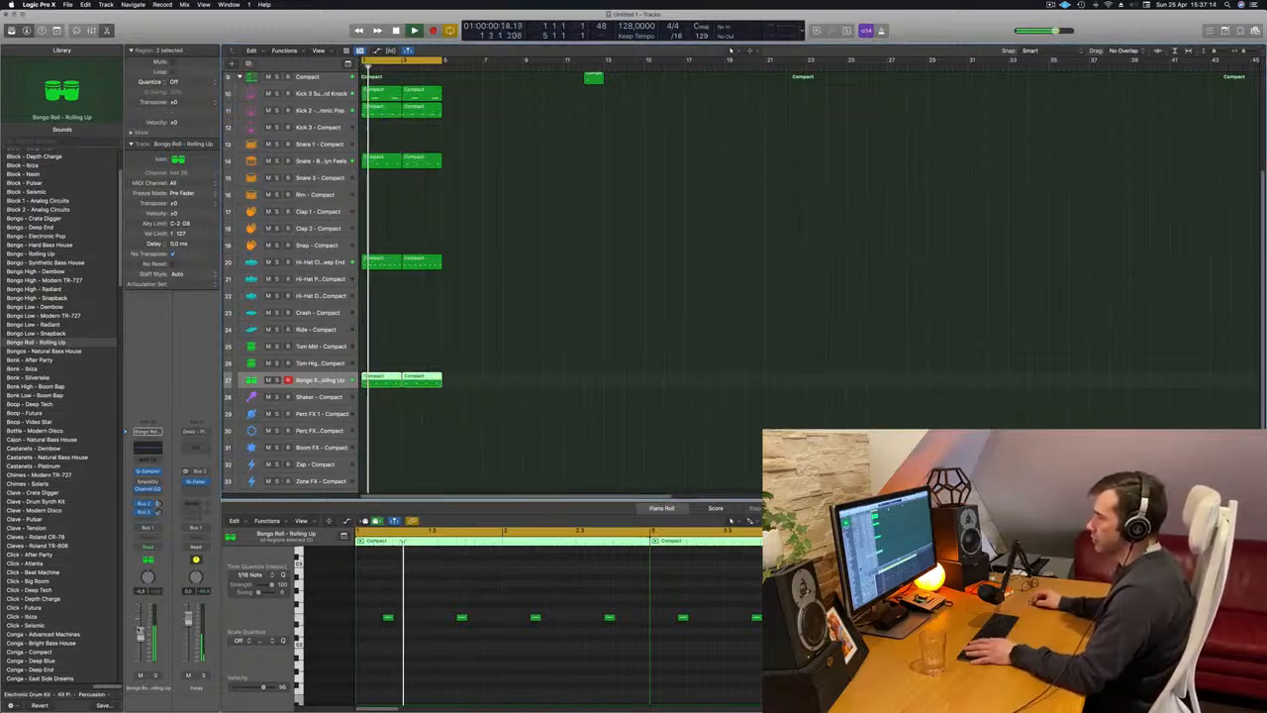
left_click(475, 443)
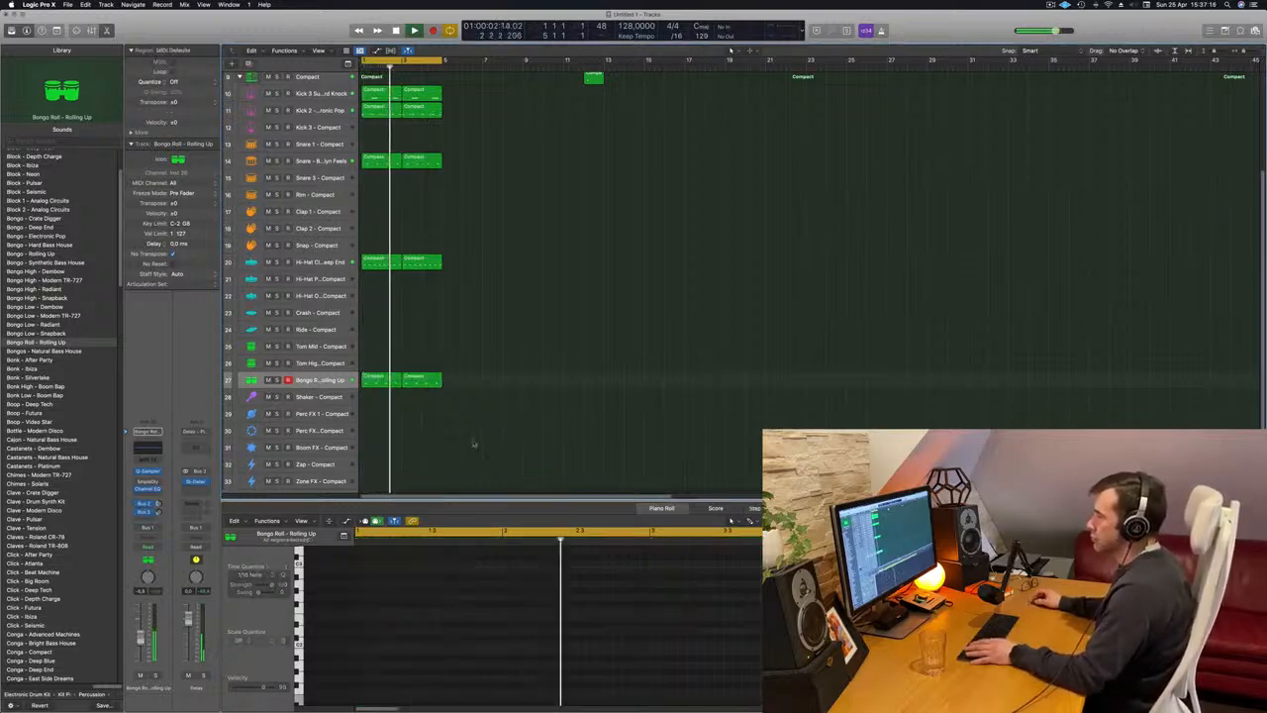
Copy the first closed hi-hat region to the Shaker track at bar 1 and duplicate all its notes an eighth earlier.
scroll(505, 326, "down", 3)
left_click_drag(375, 245, 377, 377)
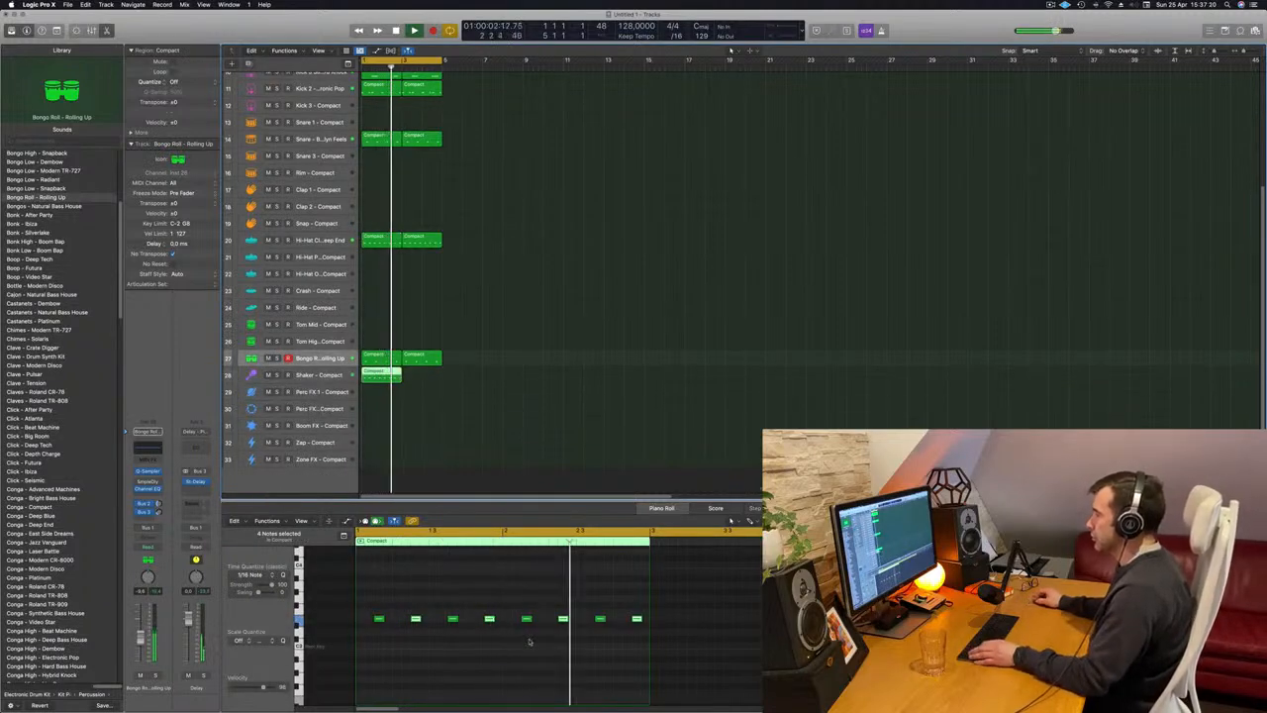
key("super+a")
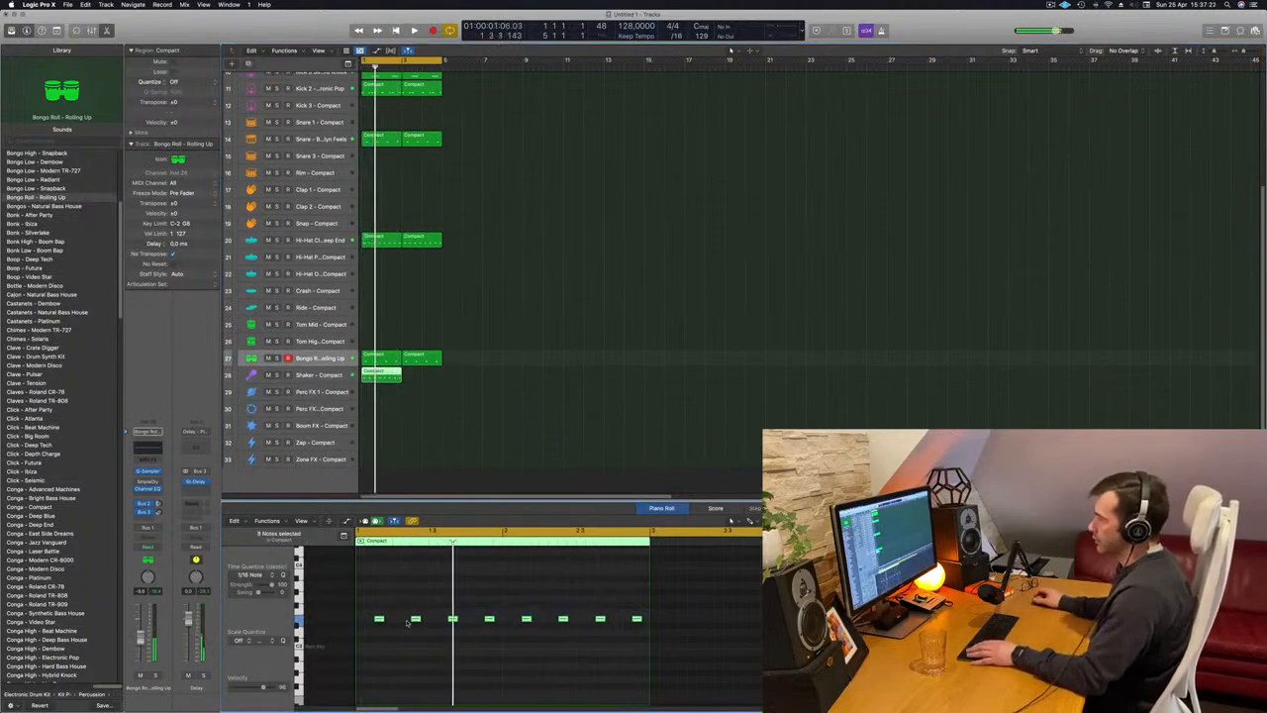
mouse_move(377, 621)
left_mouse_down()
mouse_move(362, 621)
mouse_move(372, 621)
left_mouse_up()
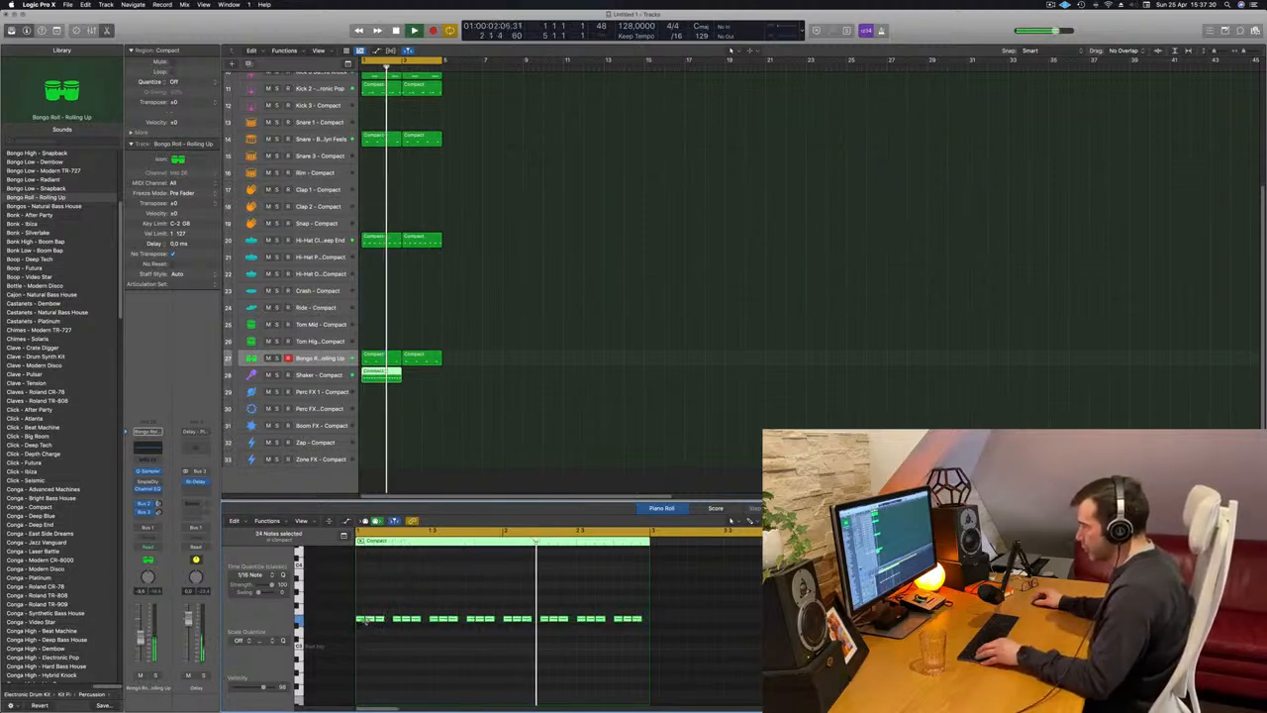
Shorten all Shaker notes and duplicate them one sixteenth later to make a continuous sixteenth-note pattern.
left_click(362, 634)
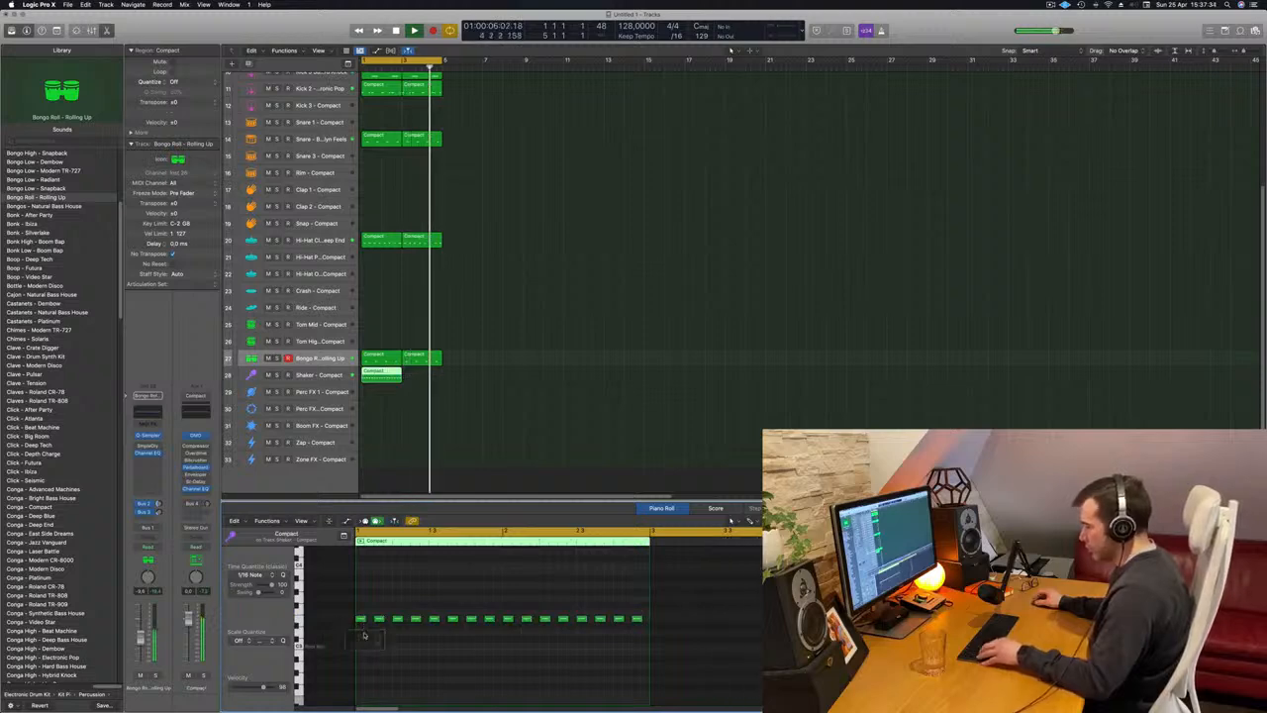
key("super+a")
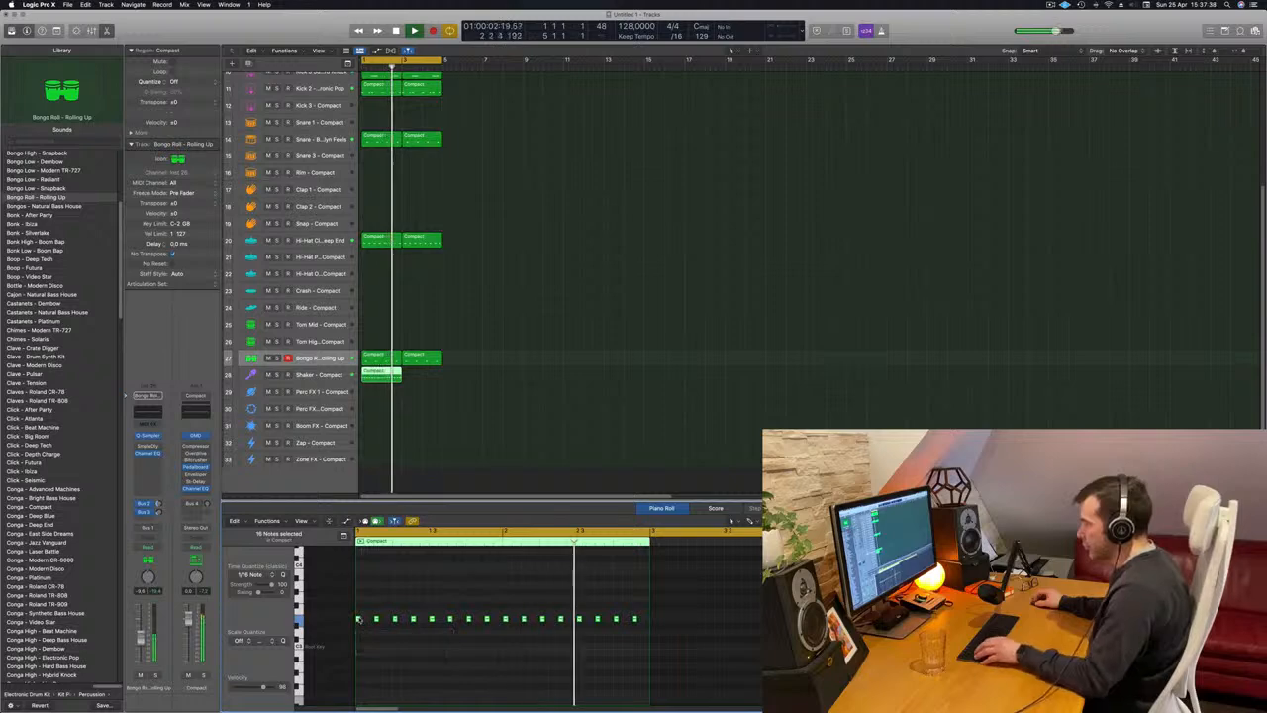
left_click_drag(360, 620, 369, 620)
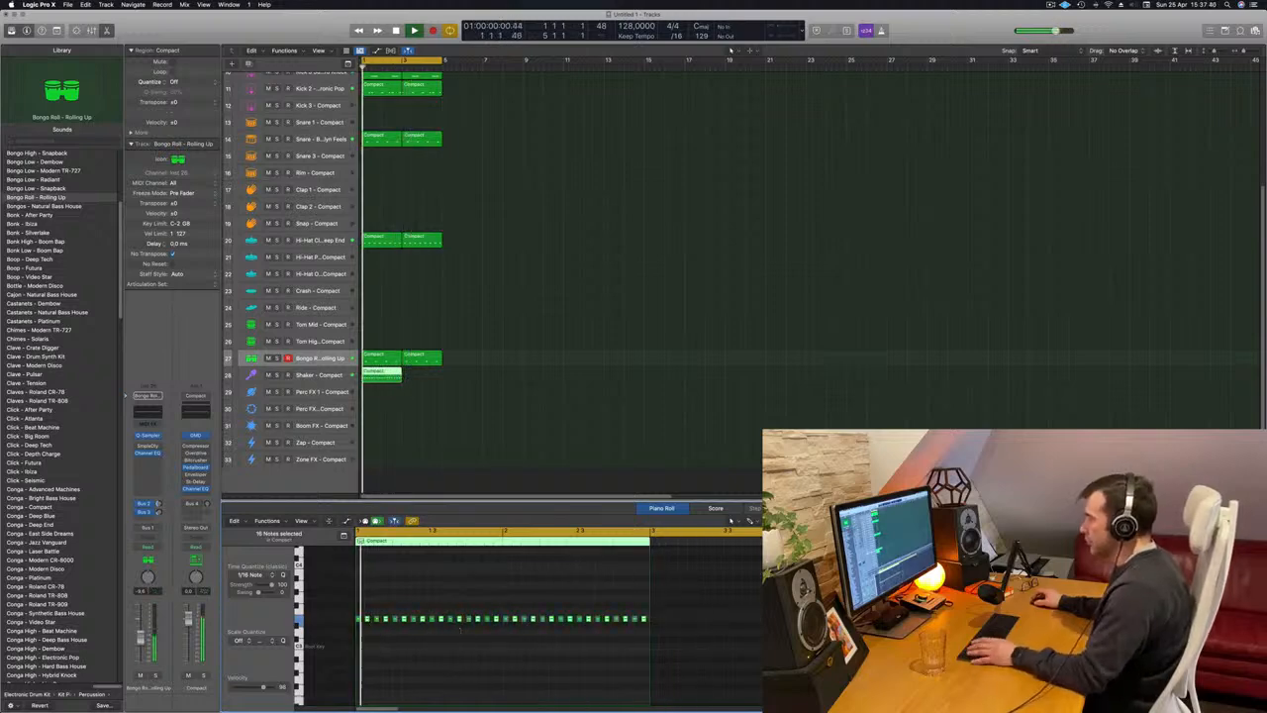
Load the Shaker - Video Star sound on the Shaker track.
left_click(314, 375)
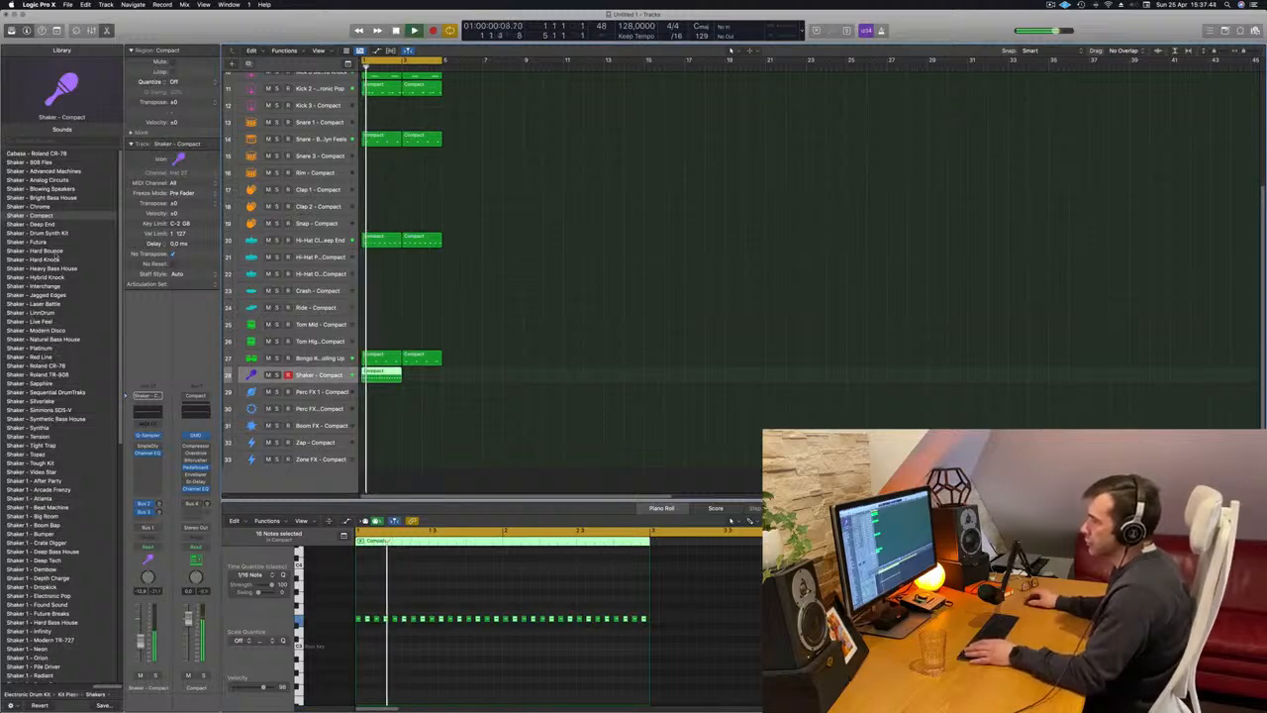
left_click(38, 475)
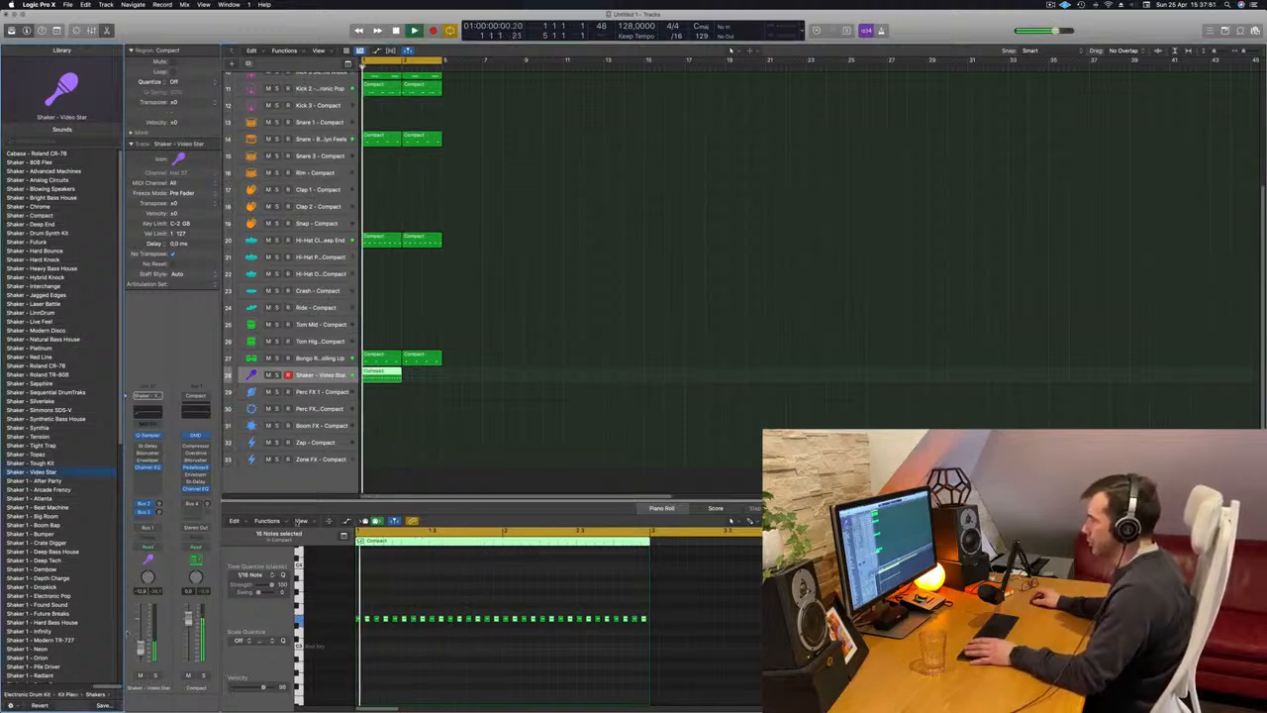
Repeat the Shaker region once at bar 3 and select all regions on the Shaker track.
key("super+r")
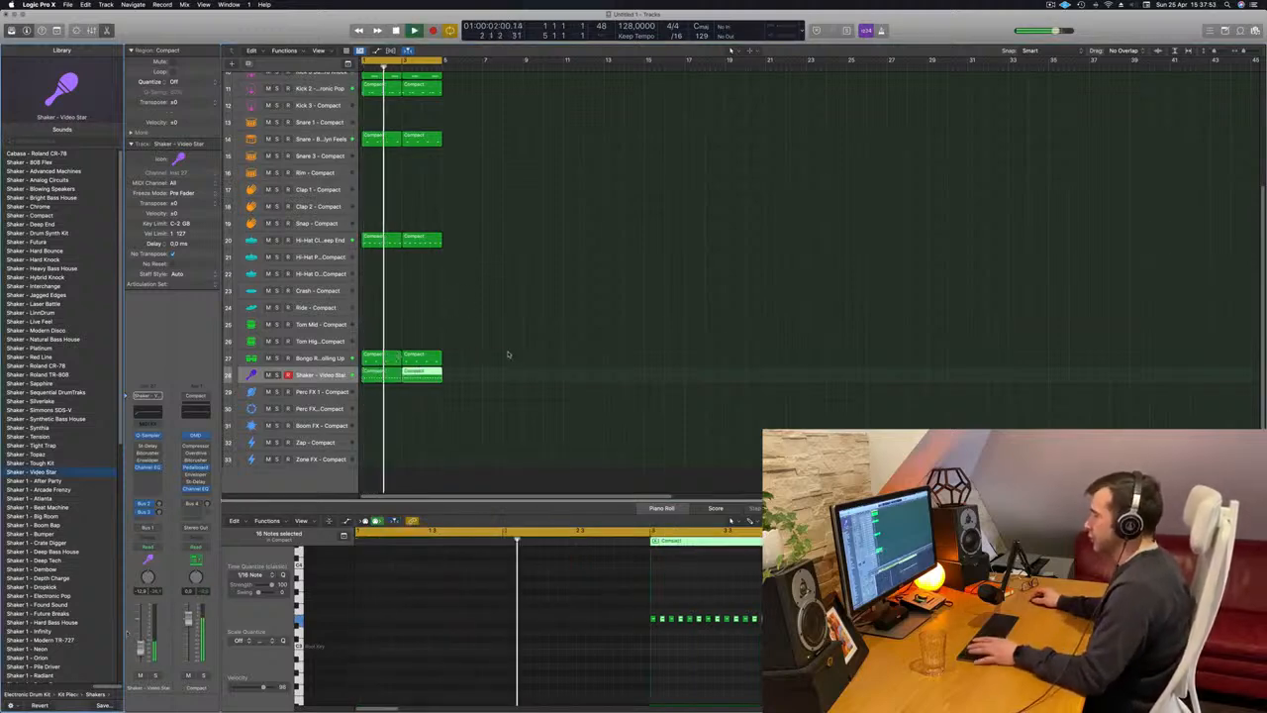
key("space")
left_click(325, 374)
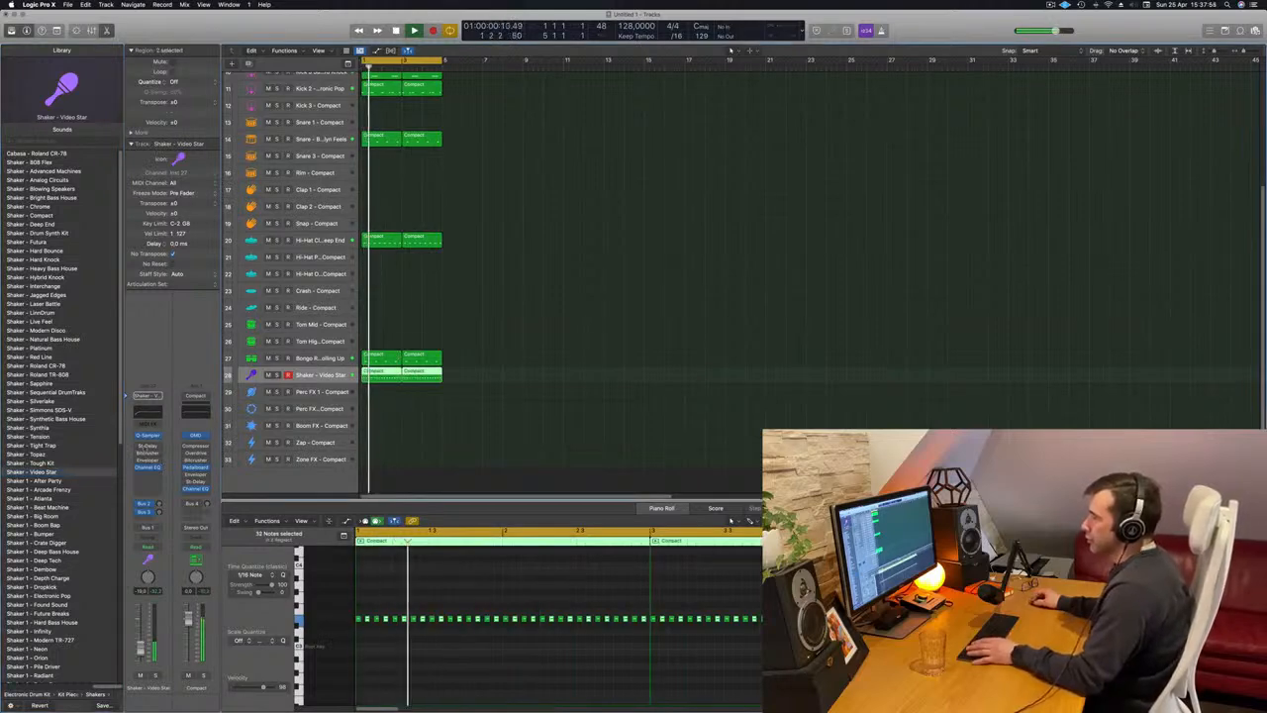
Set the Shaker track's Stereo Delay output mix to 24% left and 20% right and close the plug-in.
left_click(147, 451)
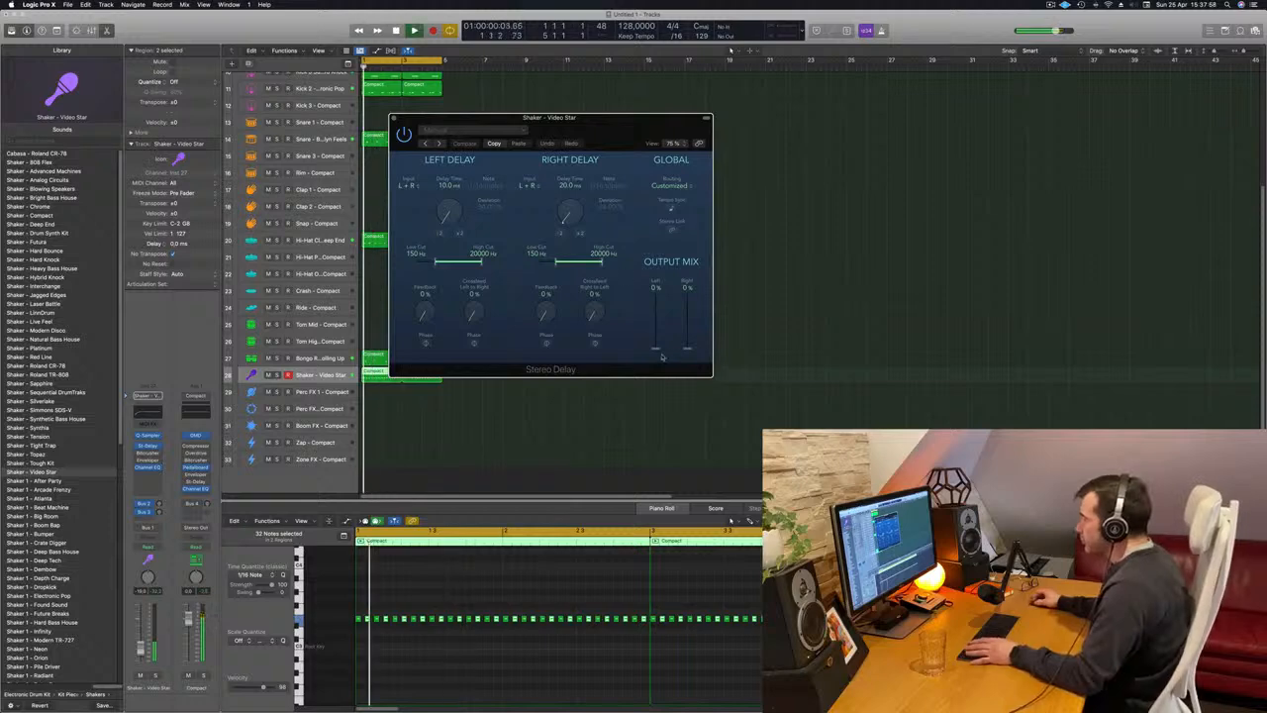
left_click_drag(656, 348, 692, 330)
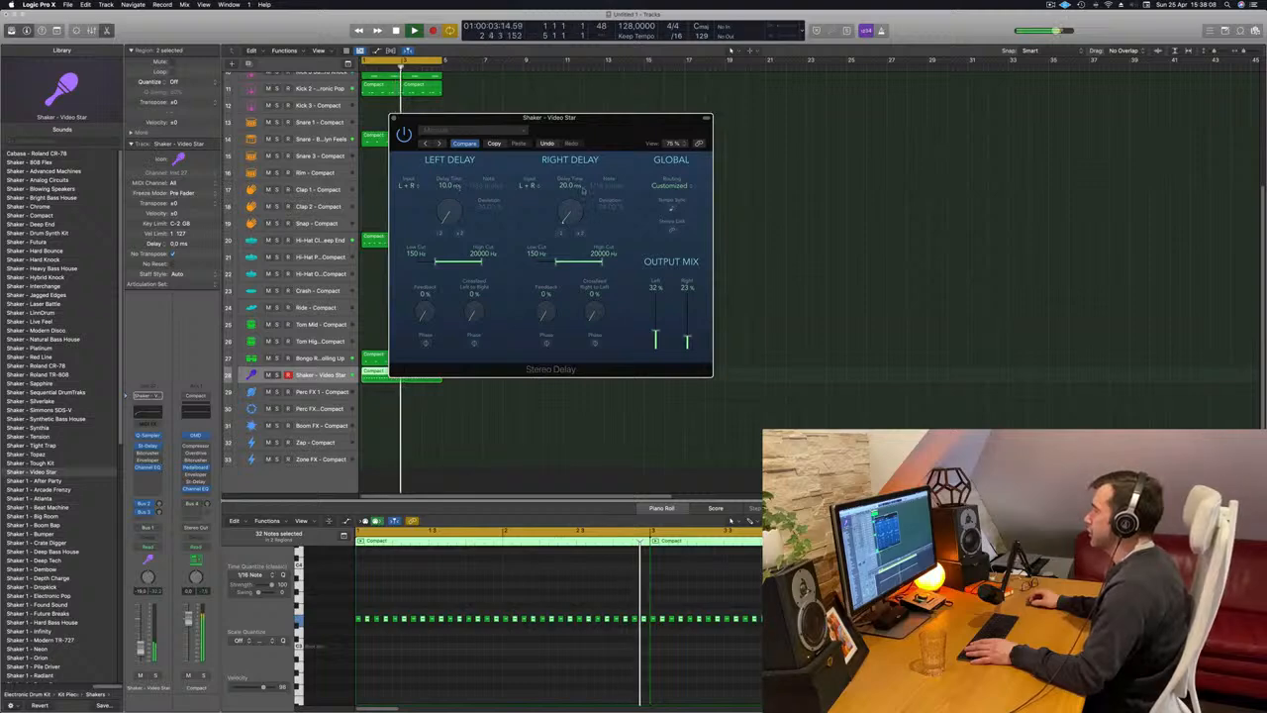
left_click_drag(689, 329, 696, 285)
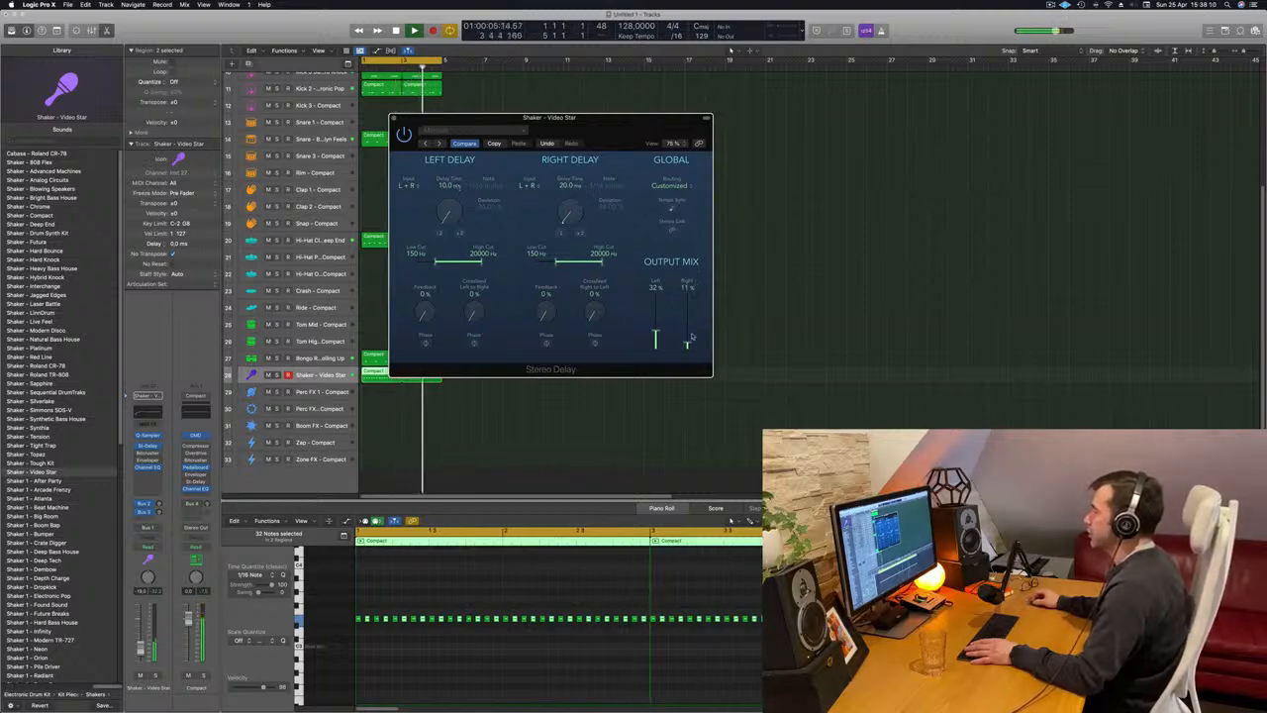
left_click_drag(655, 348, 655, 339)
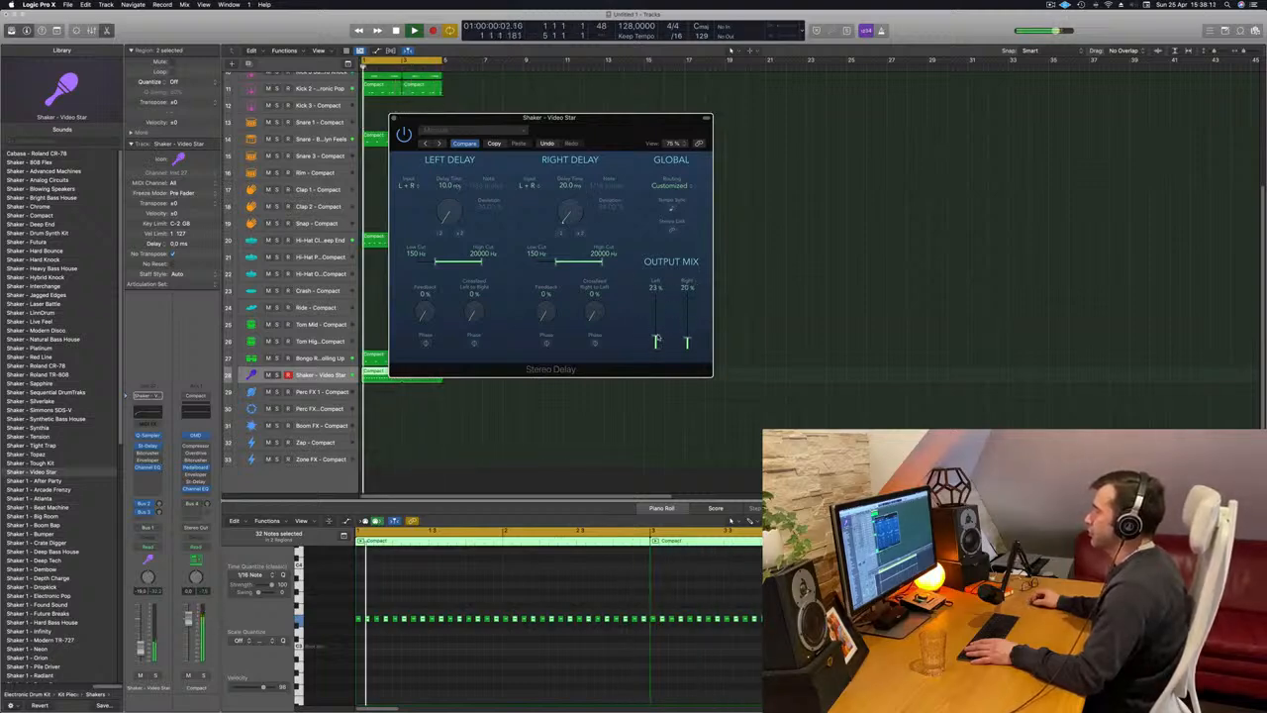
left_click_drag(601, 128, 688, 148)
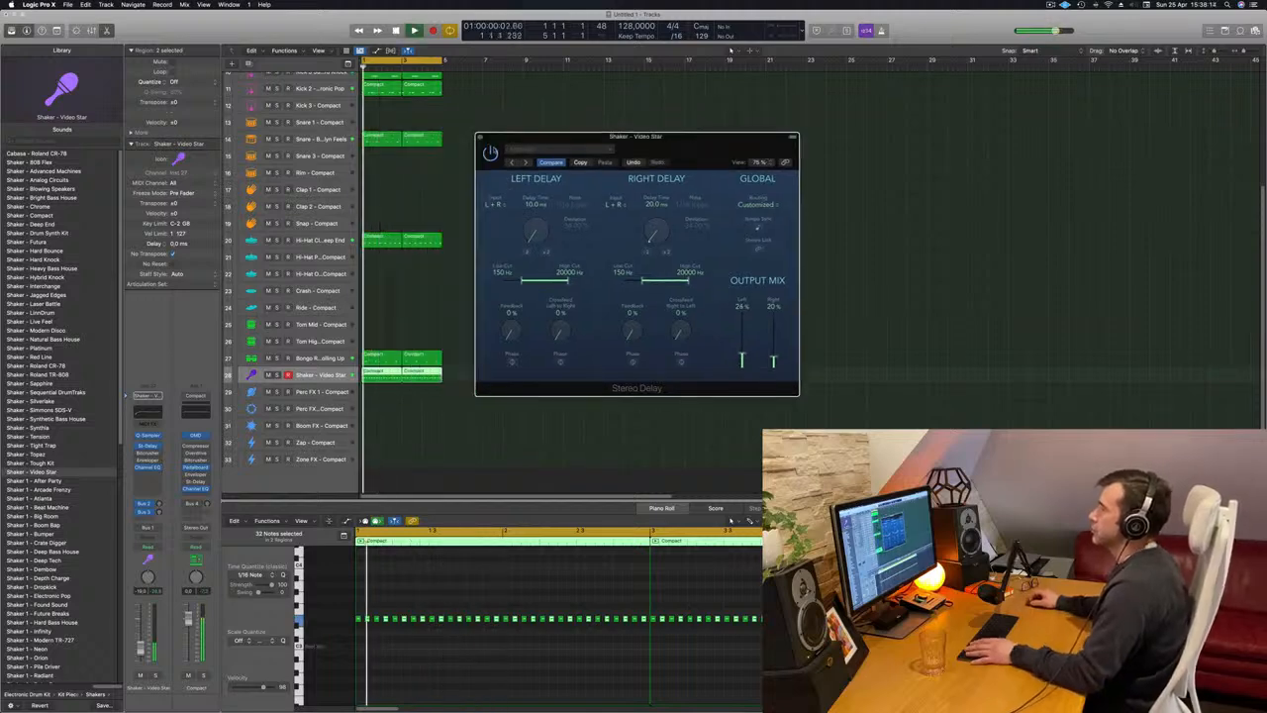
left_click(480, 137)
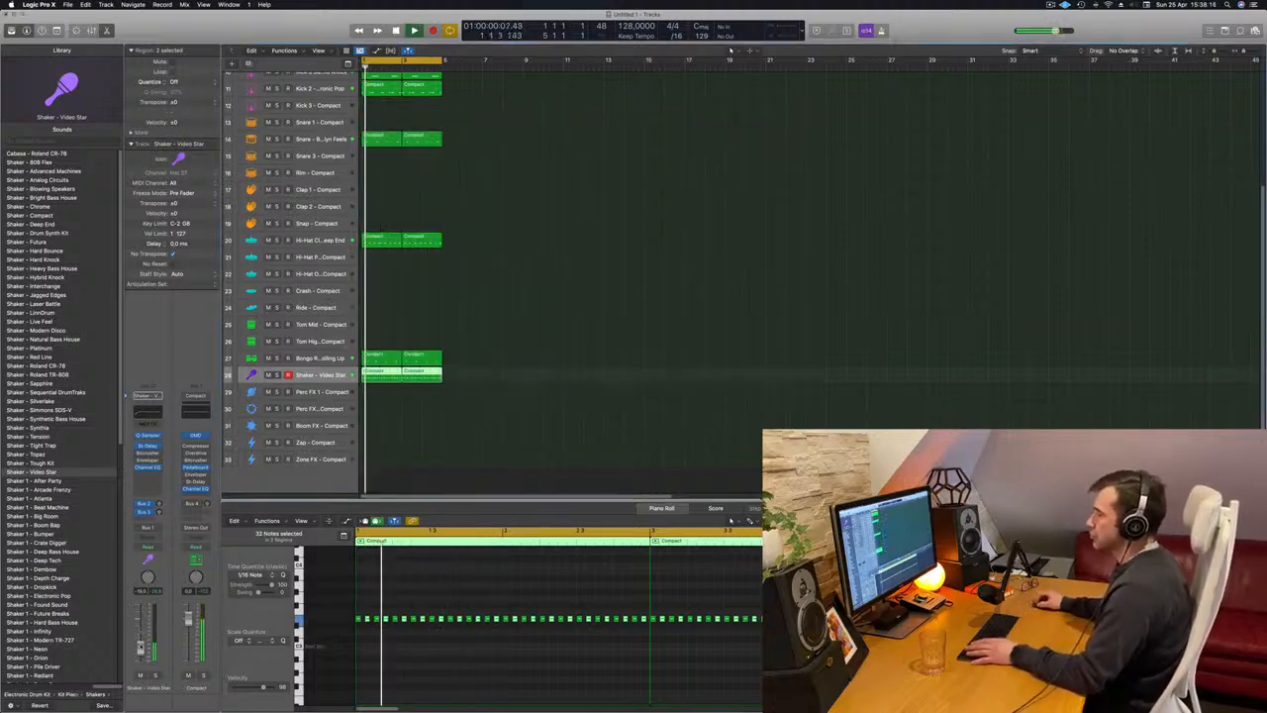
Copy the first snare region to the Clap 1 track at bar 1.
scroll(529, 296, "up", 1)
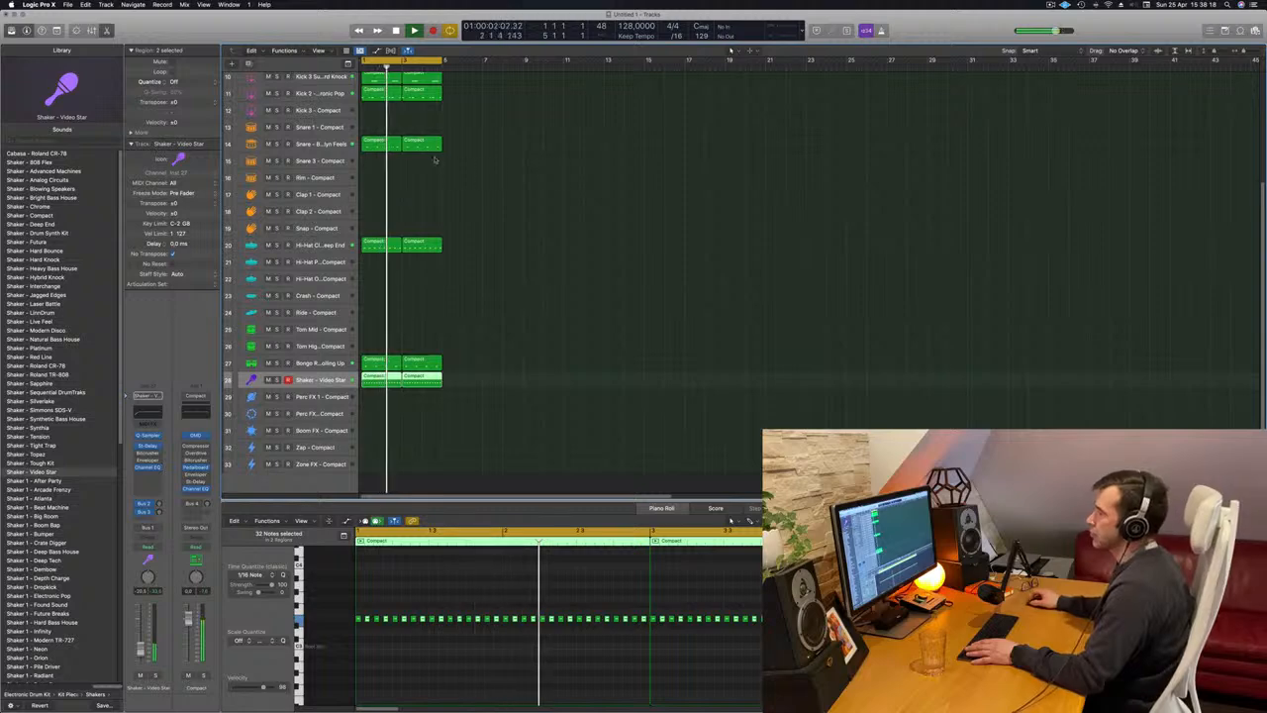
left_click(386, 144)
left_click_drag(386, 149, 385, 198)
key("space")
Align the clap notes to the region start and delete all except those at the starts of bars 1 and 2.
left_click_drag(704, 666, 360, 619)
key("space")
left_click_drag(479, 623, 483, 626)
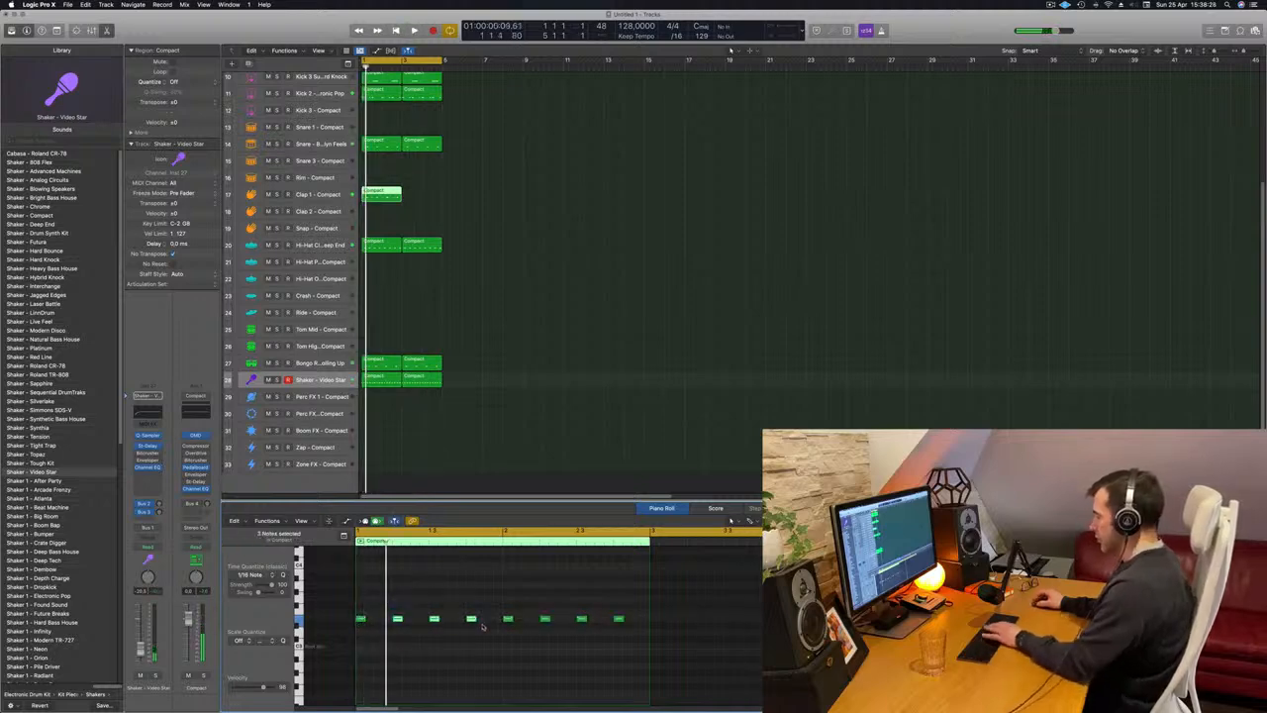
left_click_drag(534, 587, 683, 665)
key("Delete")
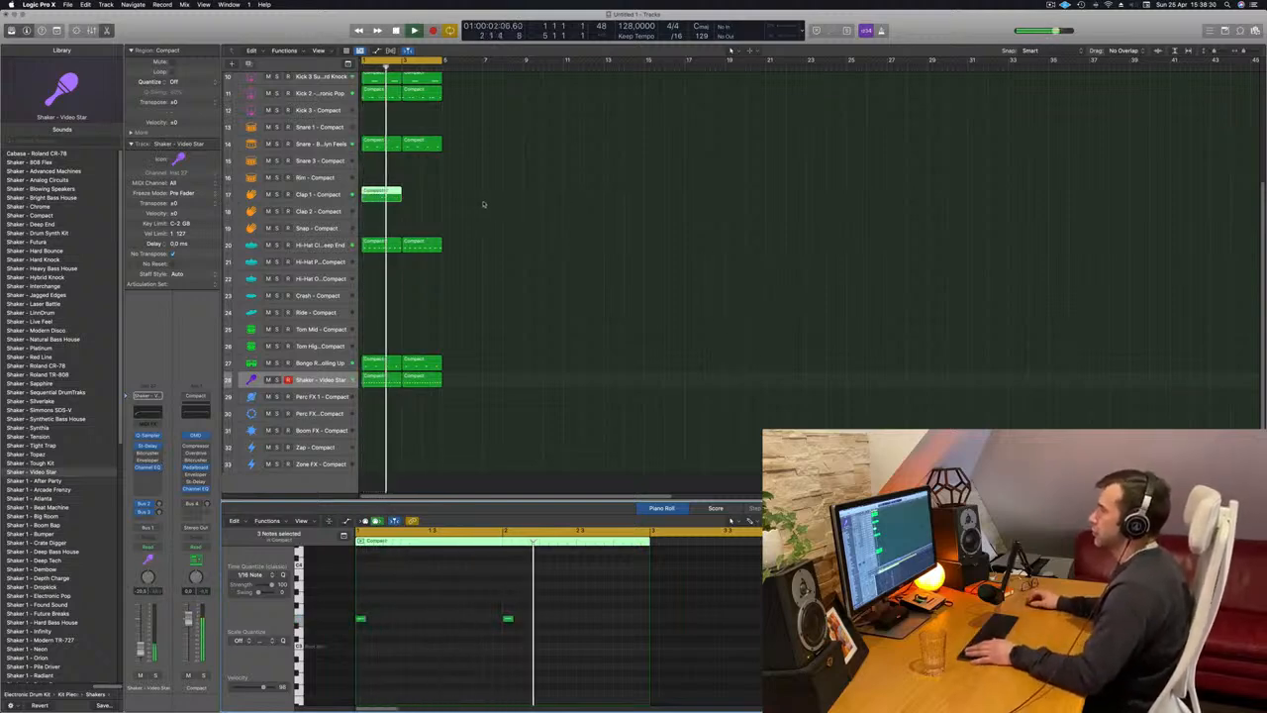
Duplicate the clap region at bar 3 and select the Clap 1 track for playback.
left_click_drag(393, 196, 432, 202)
left_click(333, 194)
key("space")
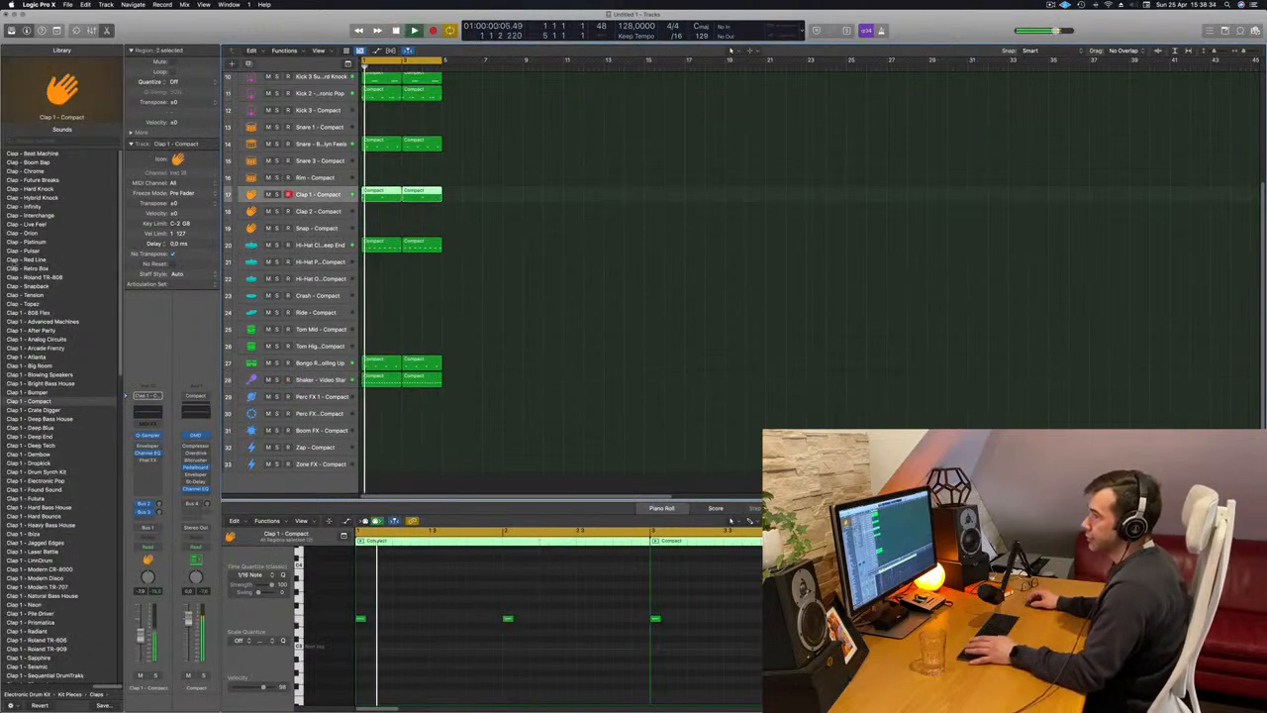
Try the Clap - Beat Machine sound with all clap notes transposed down an octave.
left_click(35, 154)
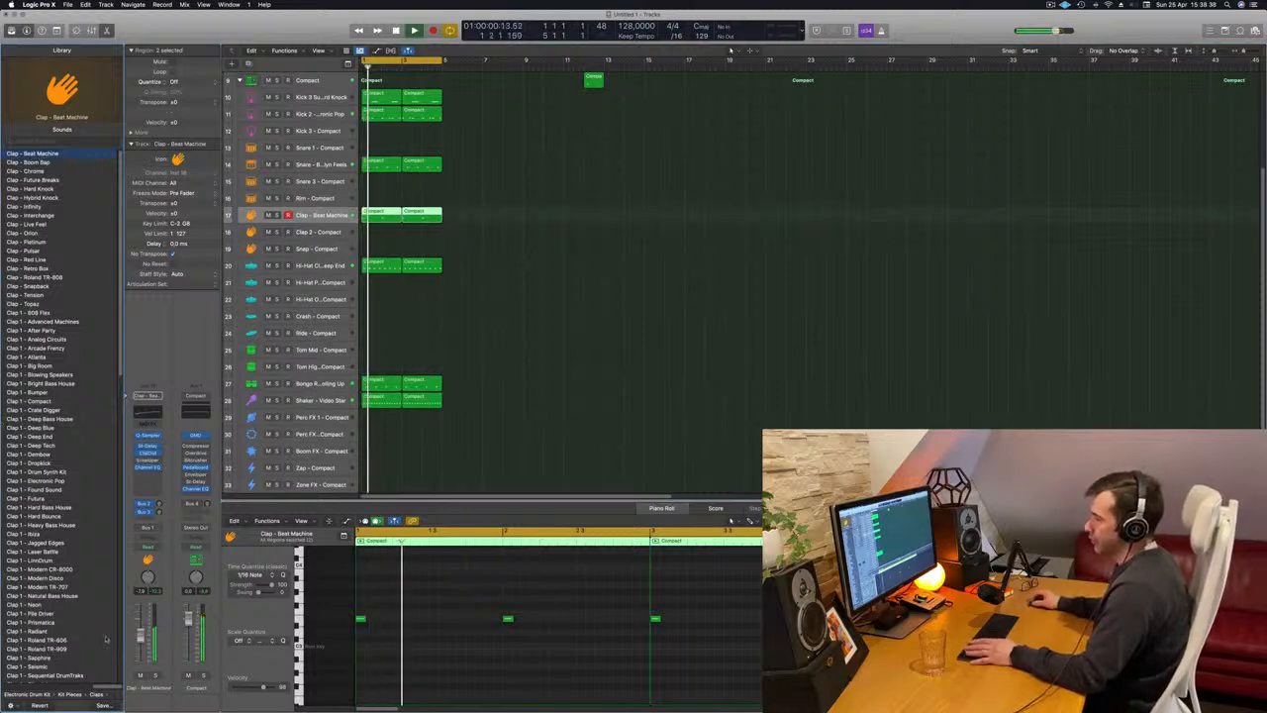
left_click(458, 637)
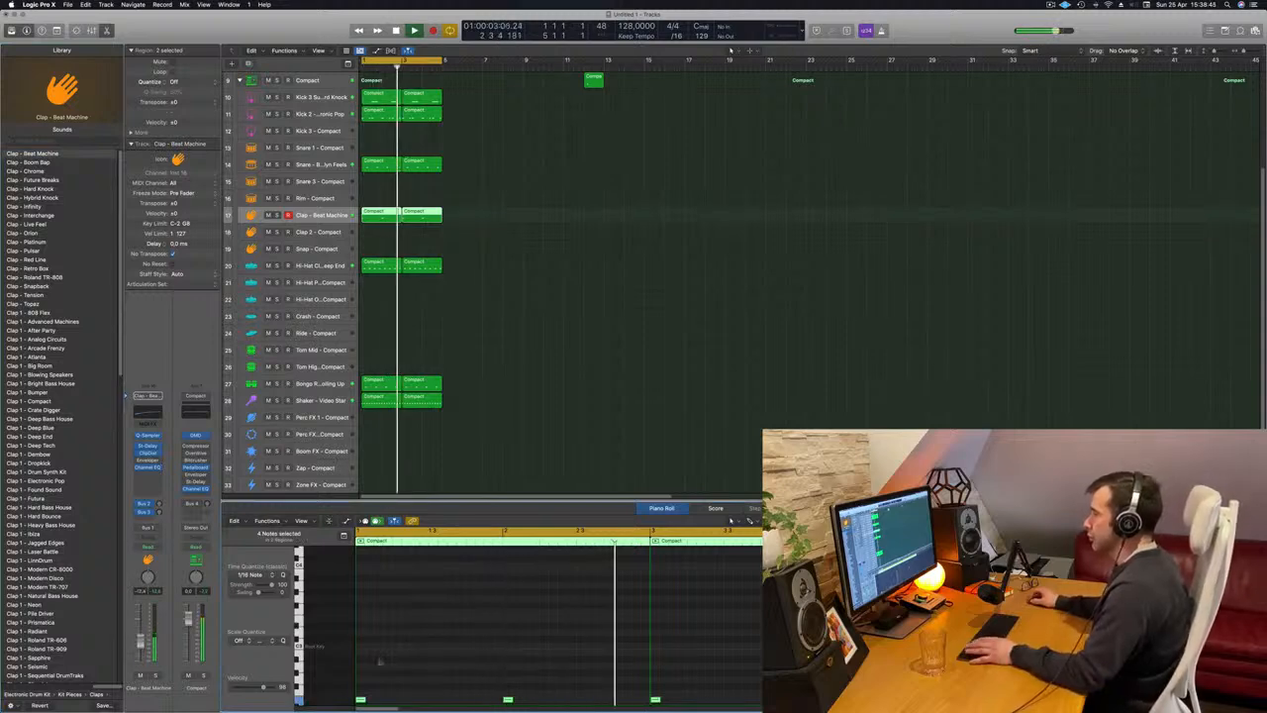
scroll(485, 660, "down", 3)
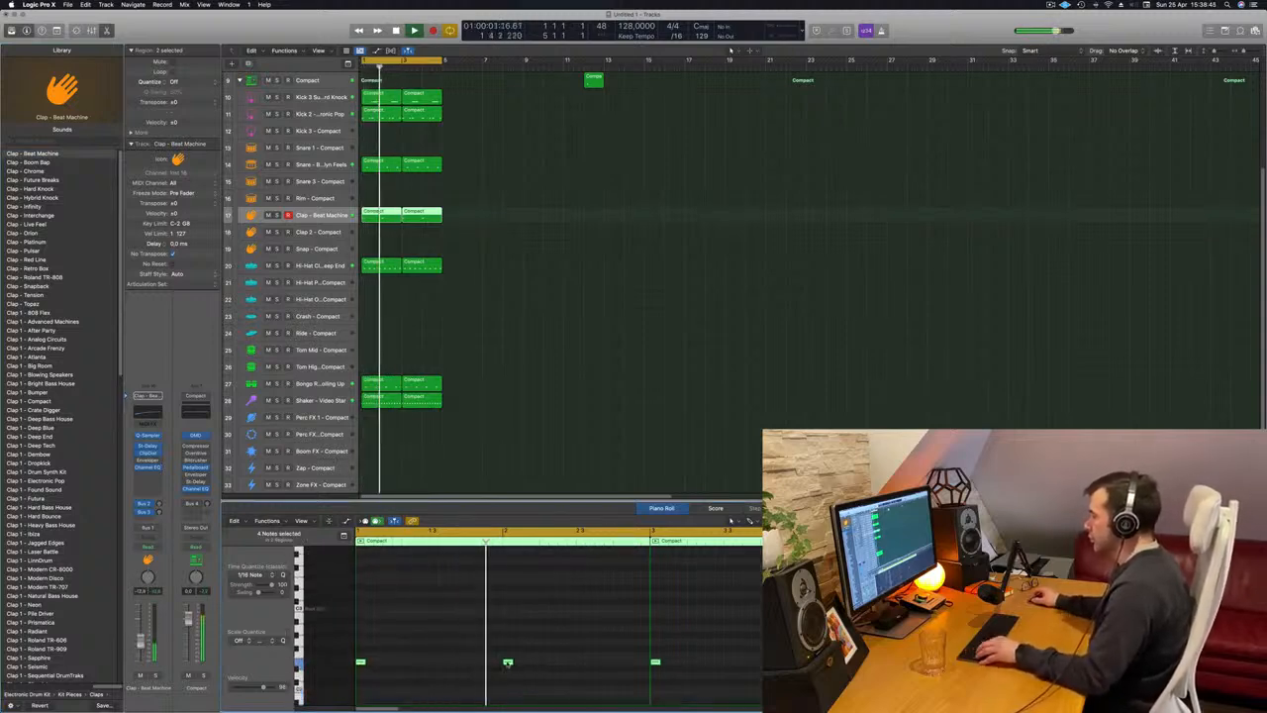
Duplicate the clap notes an eighth later and delete the added notes in bars 1 and 3.
left_click_drag(507, 663, 527, 666)
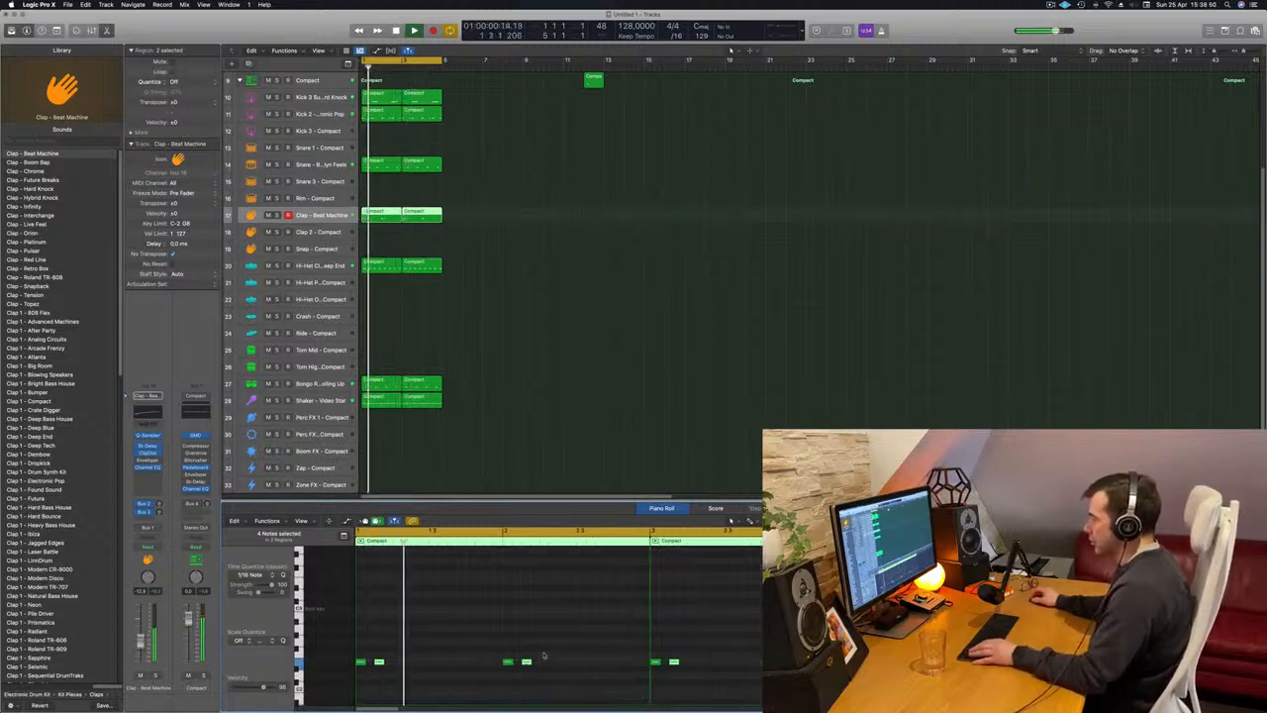
left_click_drag(384, 677, 383, 678)
key("Delete")
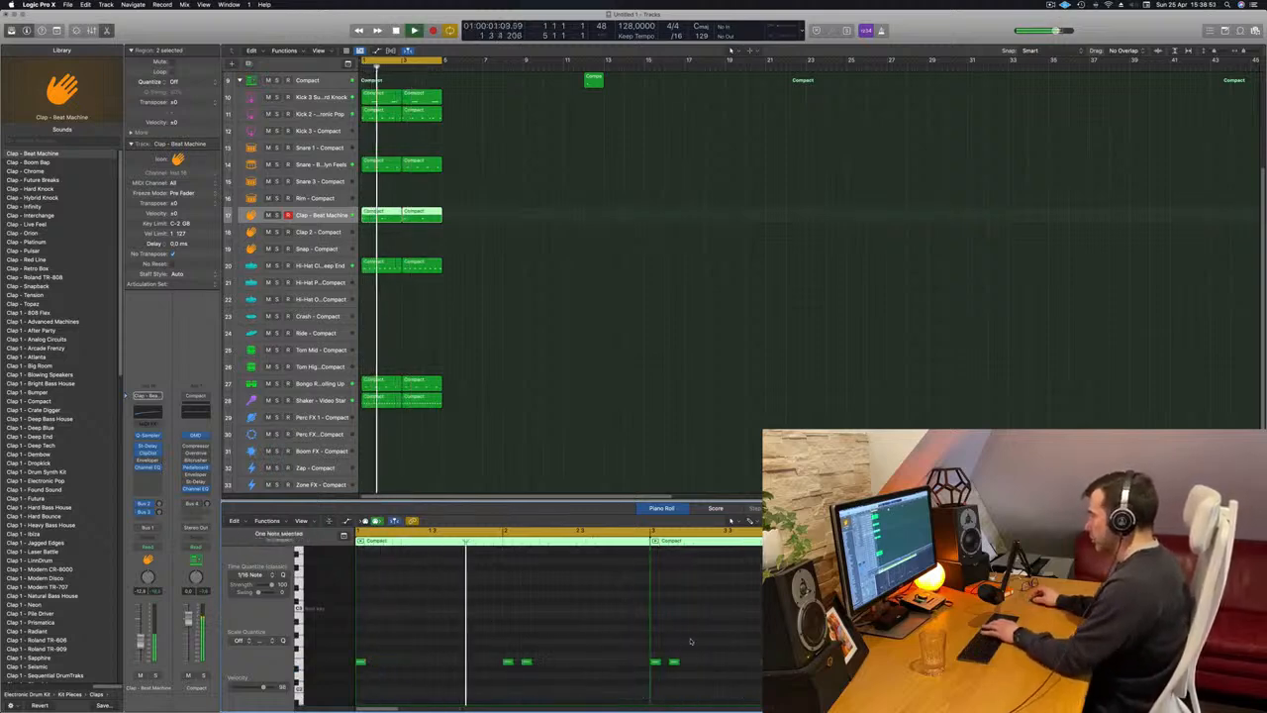
left_click_drag(709, 646, 672, 676)
key("Delete")
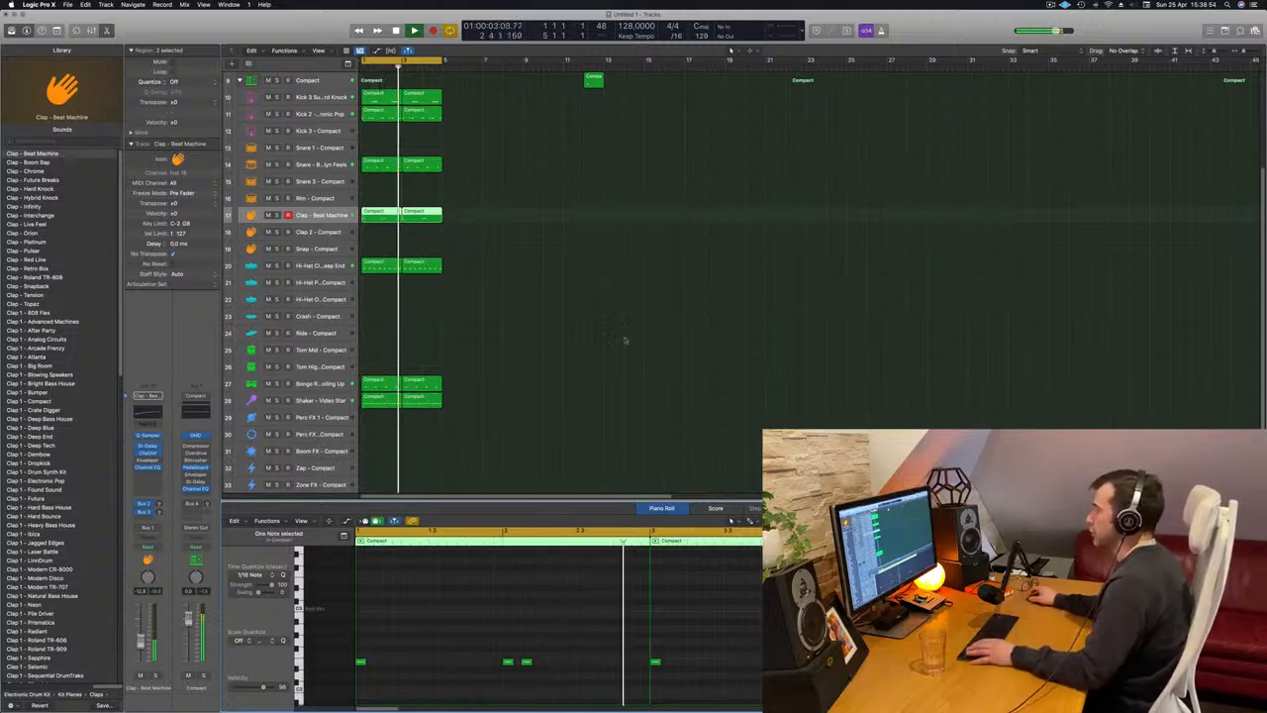
Audition the Clap - Boom Bap and Clap - Chrome sounds on the clap track.
key("space")
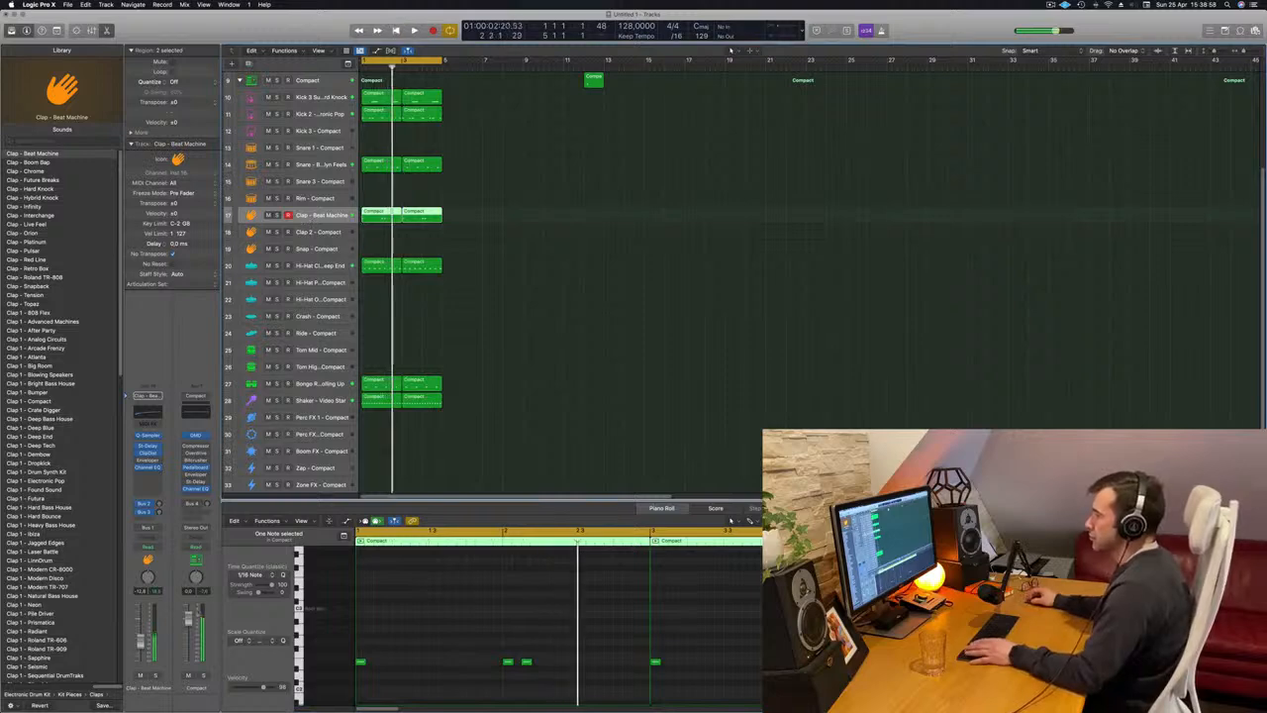
key("space")
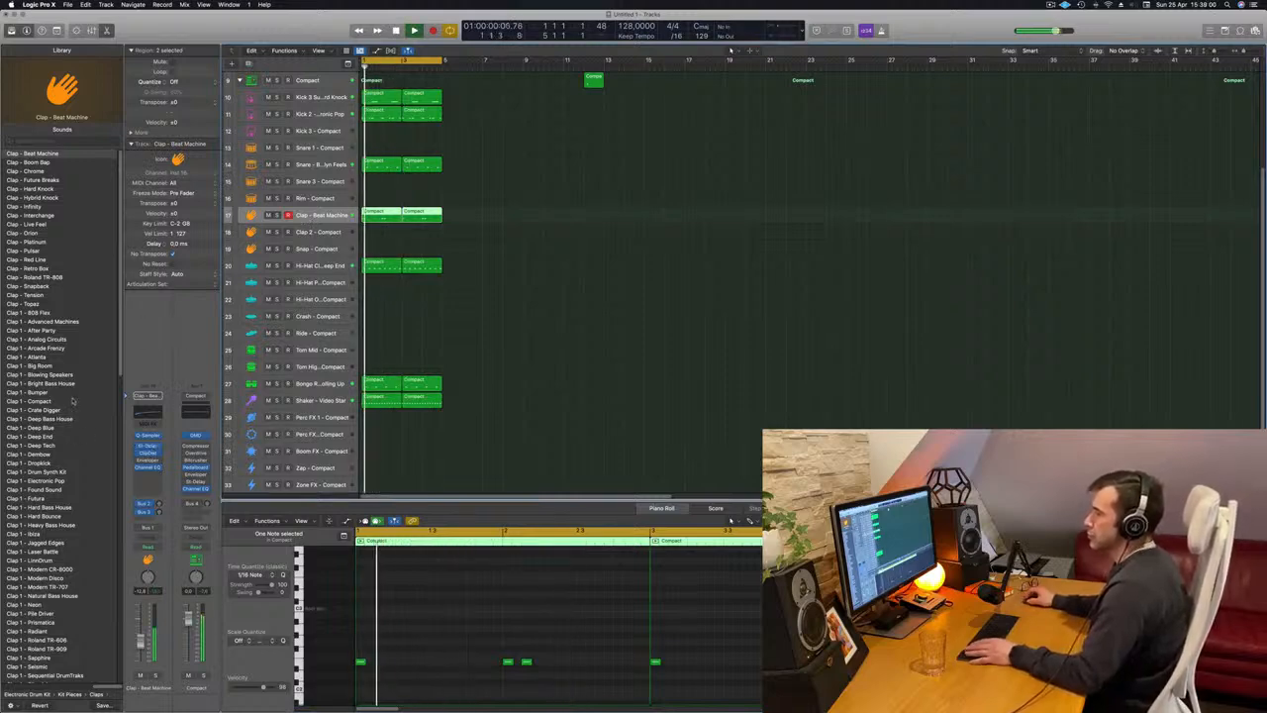
left_click(38, 162)
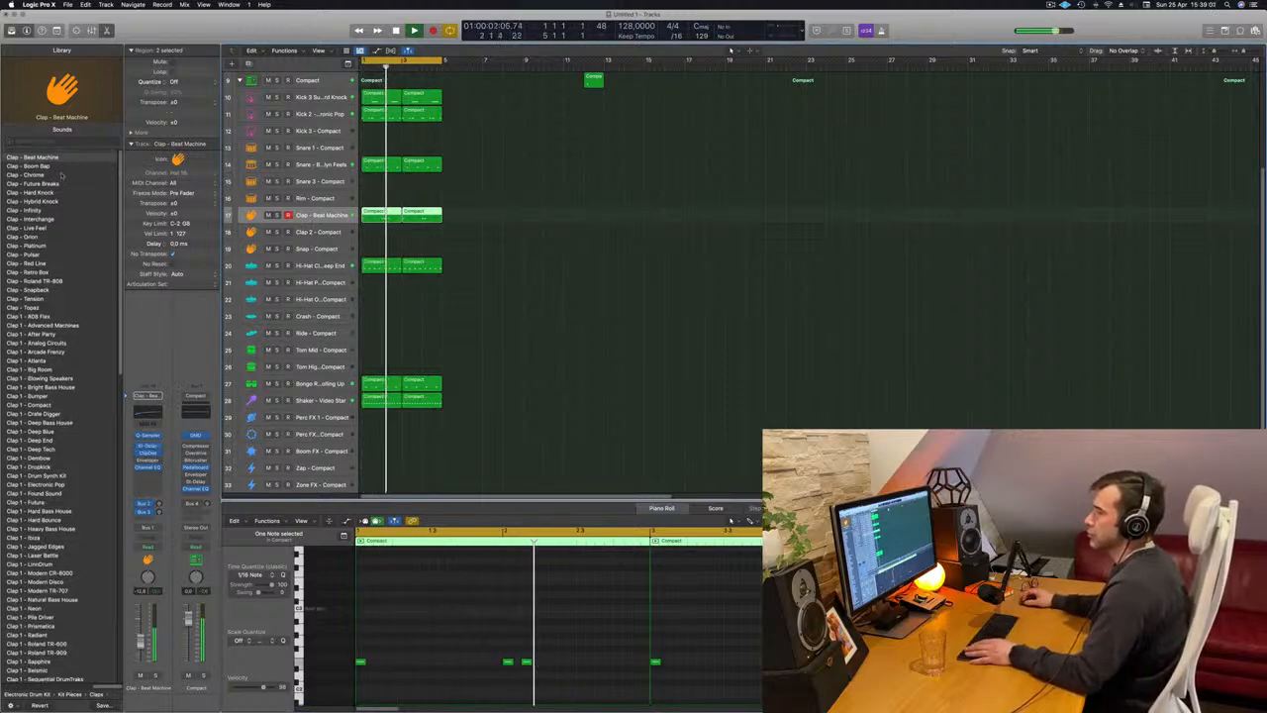
key("space")
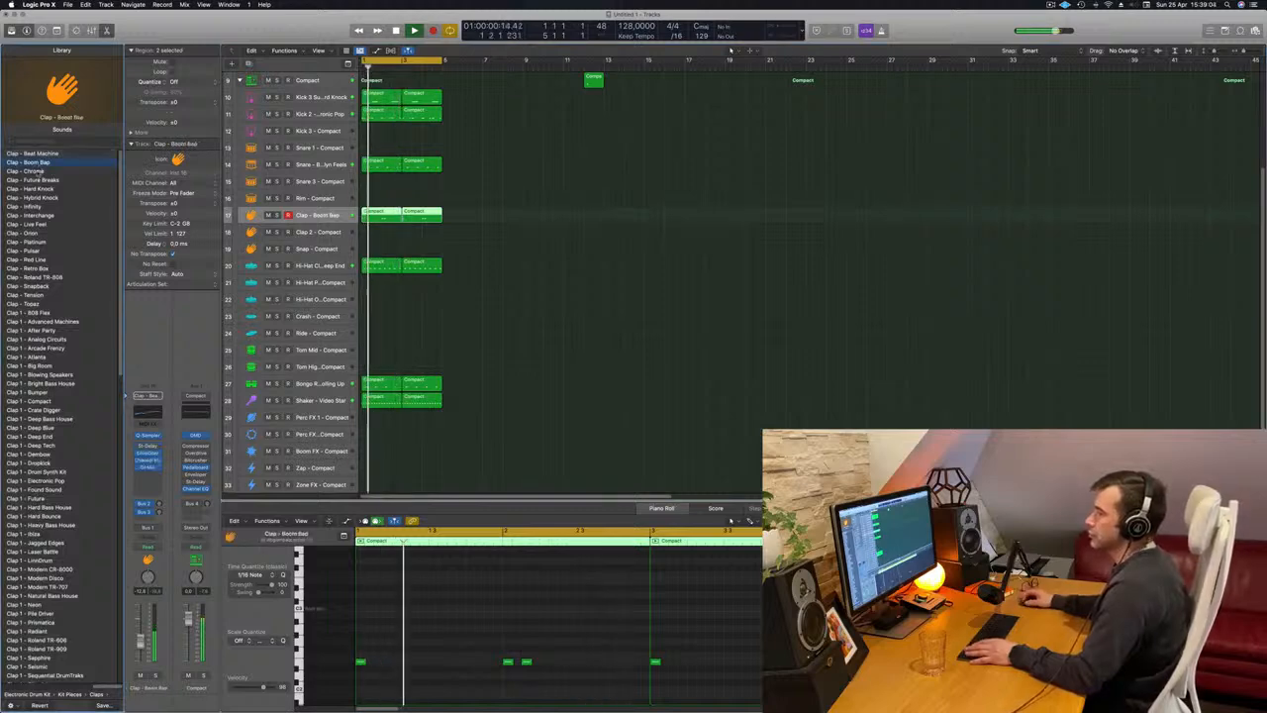
left_click(41, 172)
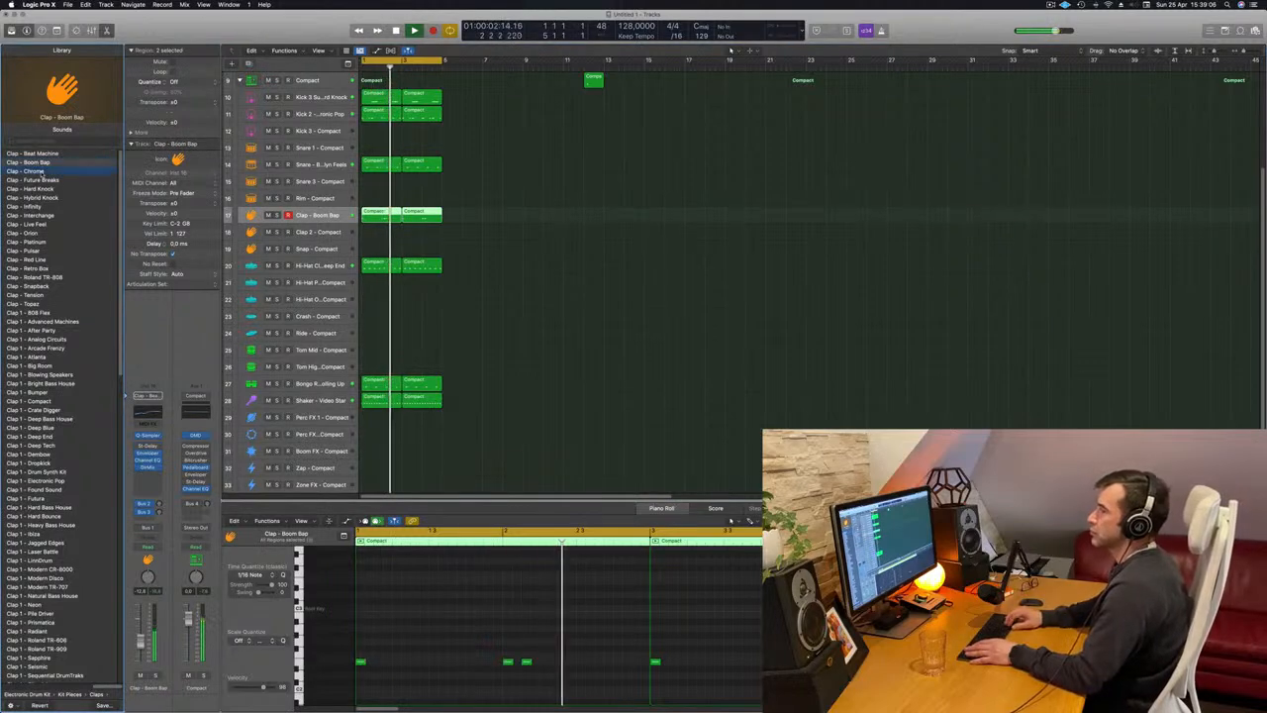
Transpose all clap notes up an octave and load the Clap - Future Breaks sound.
left_click(442, 661)
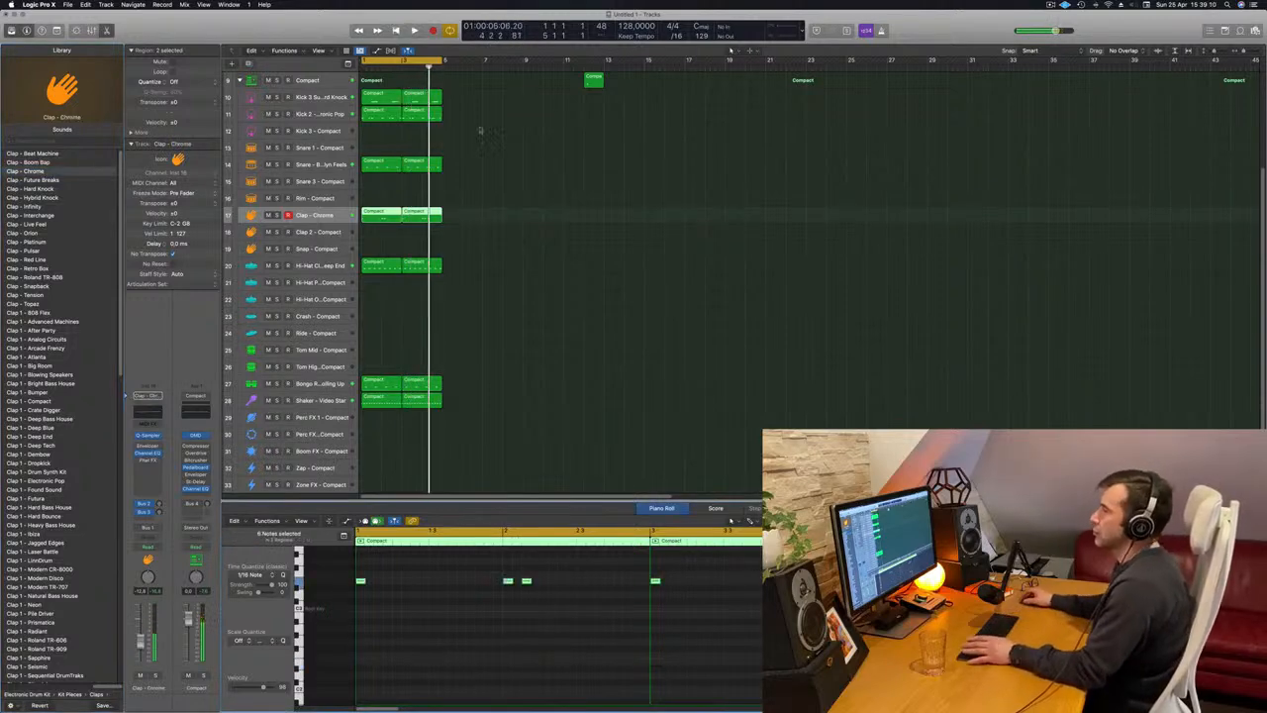
left_click(70, 181)
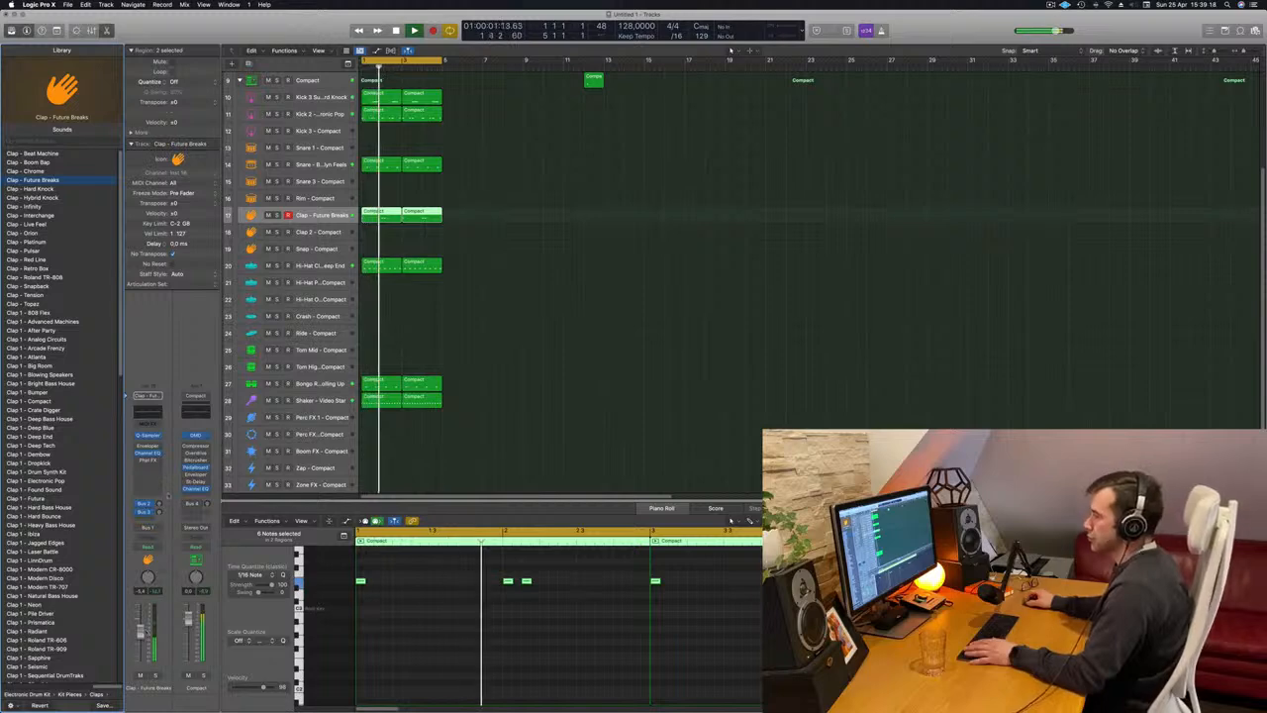
Adjust the clap track's Bus 3 delay send and deselect the clap regions.
left_click(156, 507)
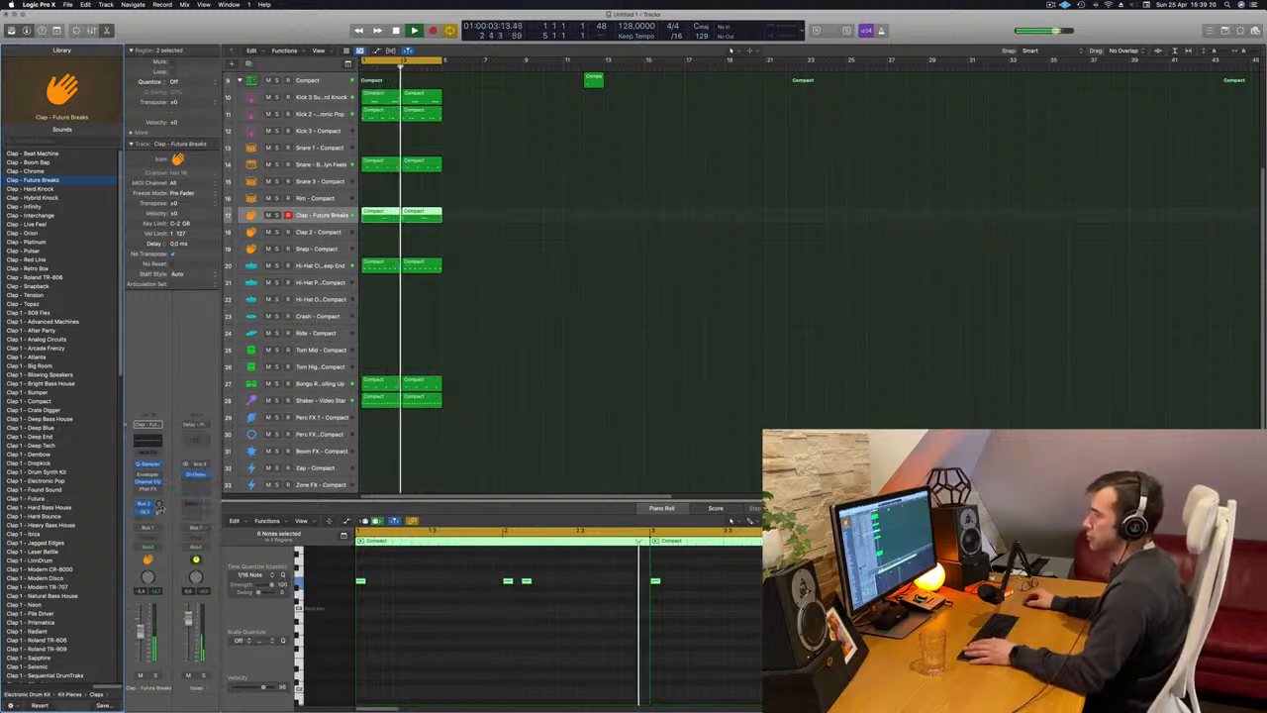
left_click(460, 374)
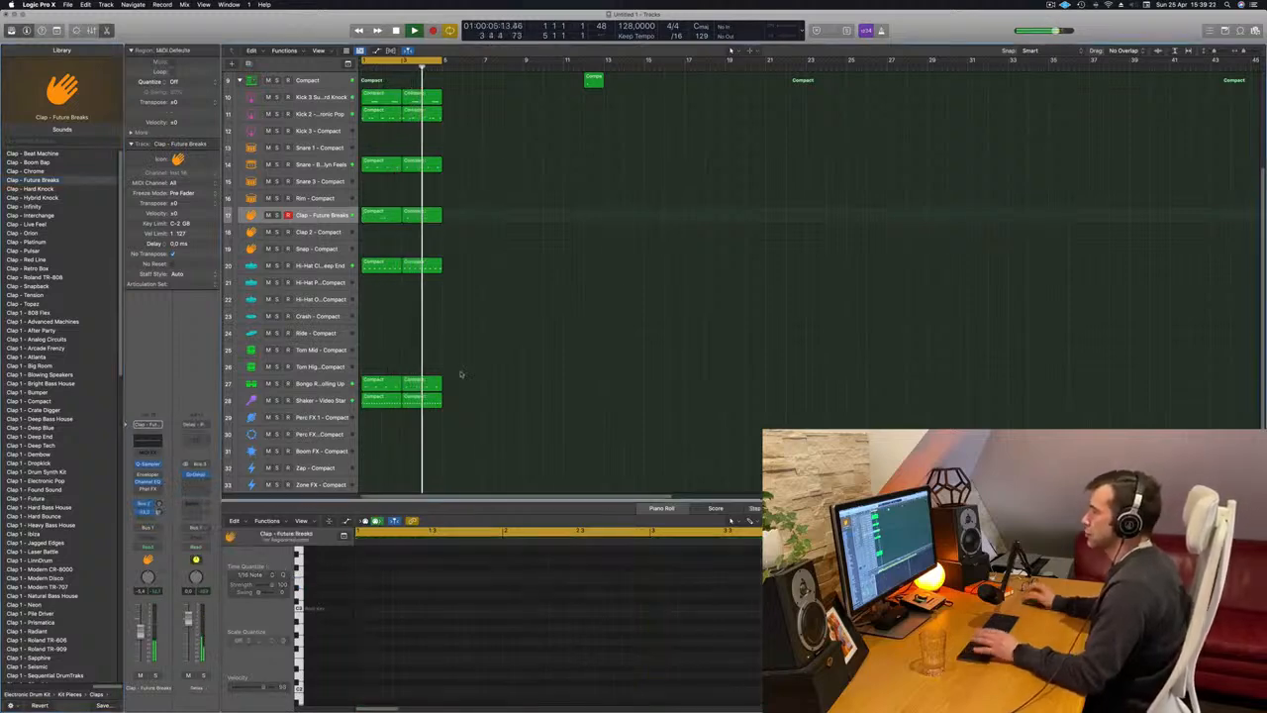
Delete the stray region near bar 12 on the main Compact drum track.
scroll(515, 347, "up", 5)
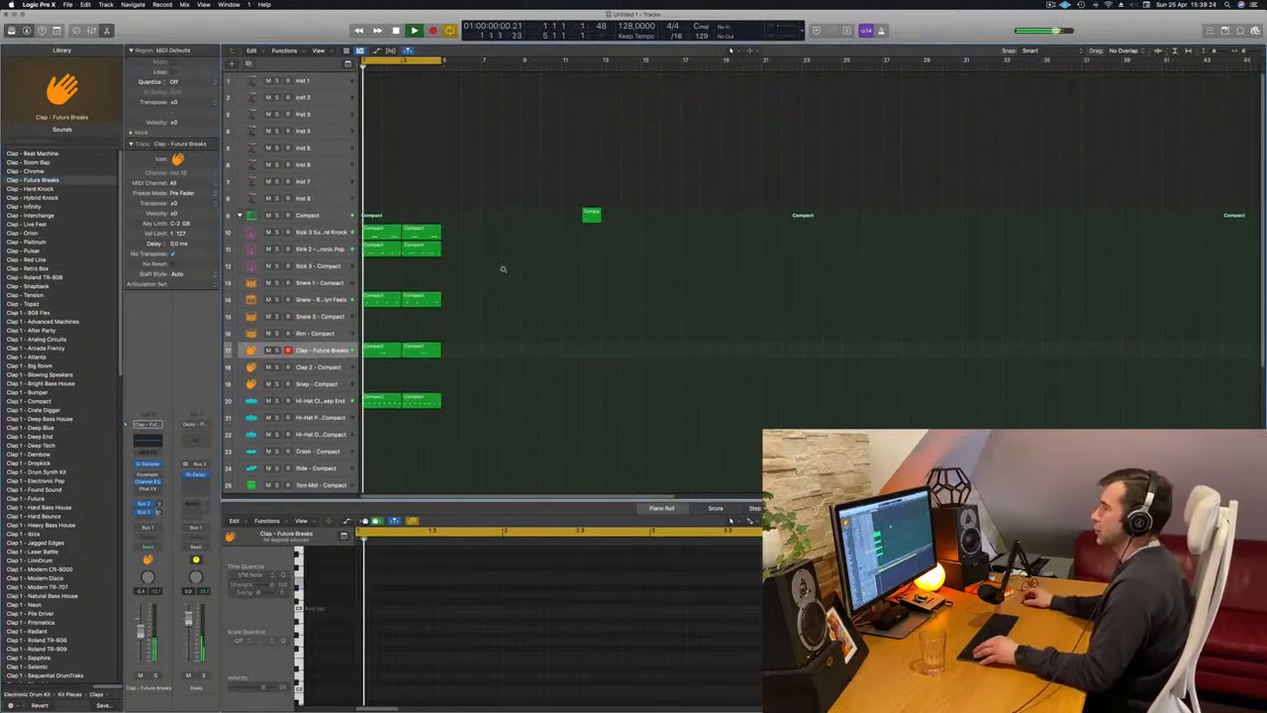
key("z")
key("super+Right")
key("super+Right")
key("super+Right")
left_click_drag(563, 183, 591, 230)
key("Delete")
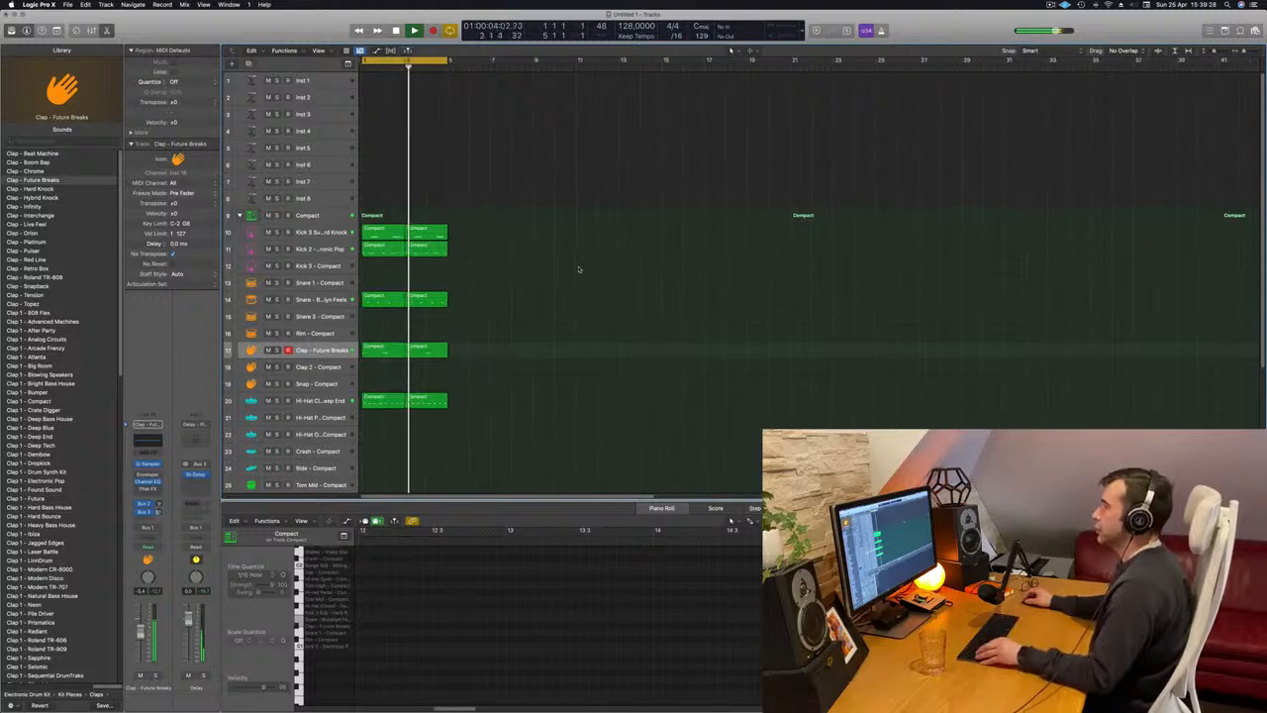
key("super+a")
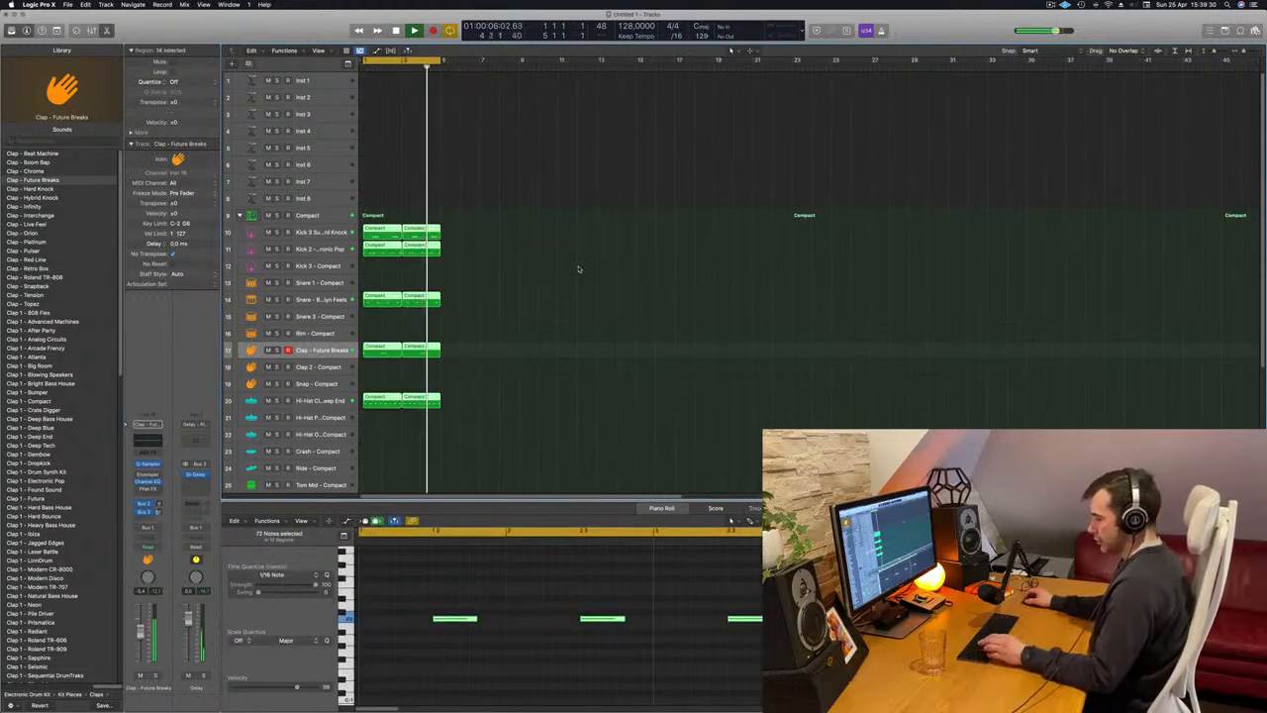
key("alt+r")
left_click(575, 268)
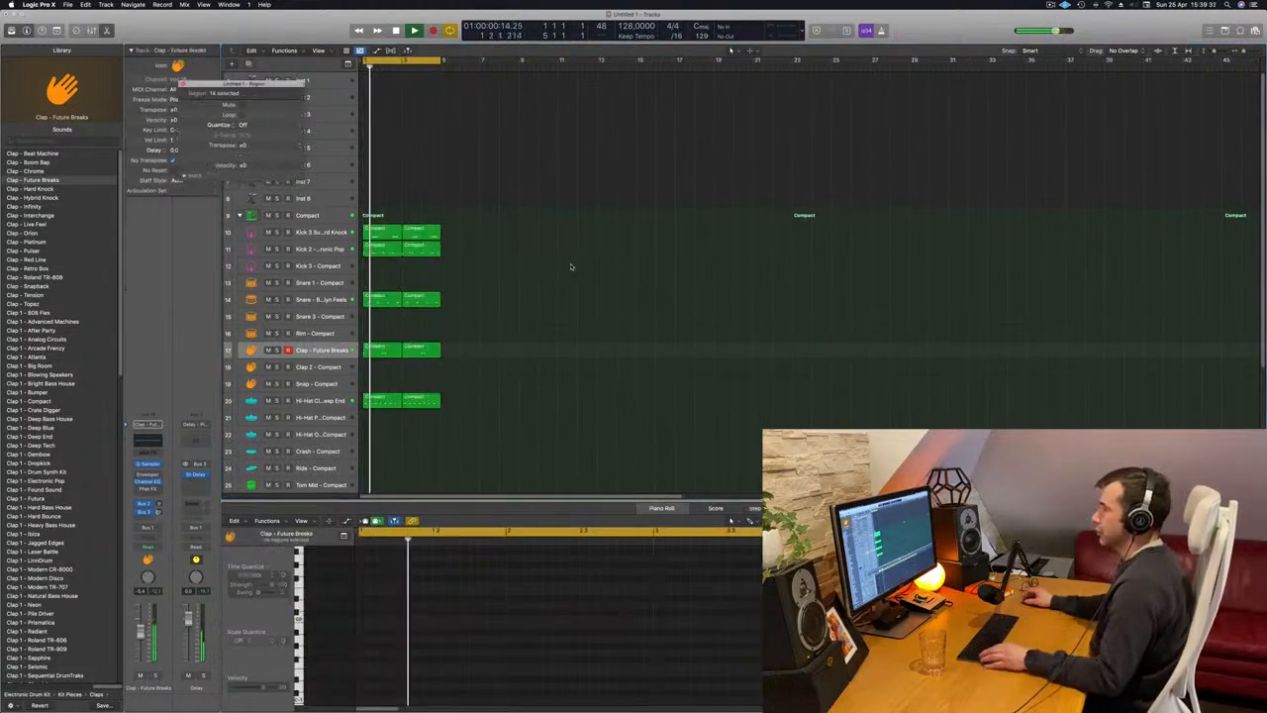
Select all drum regions and repeat them three times to extend the beat to 16 bars.
key("super+a")
key("super+r")
key("super+r")
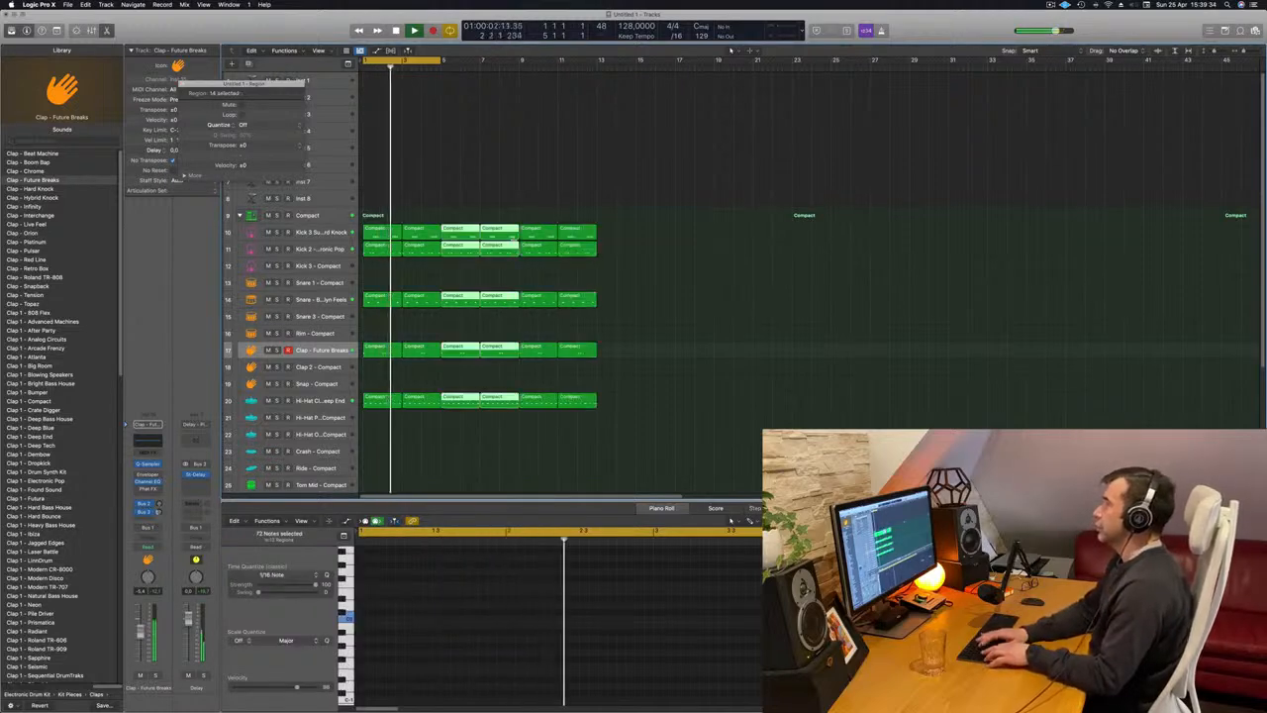
key("super+r")
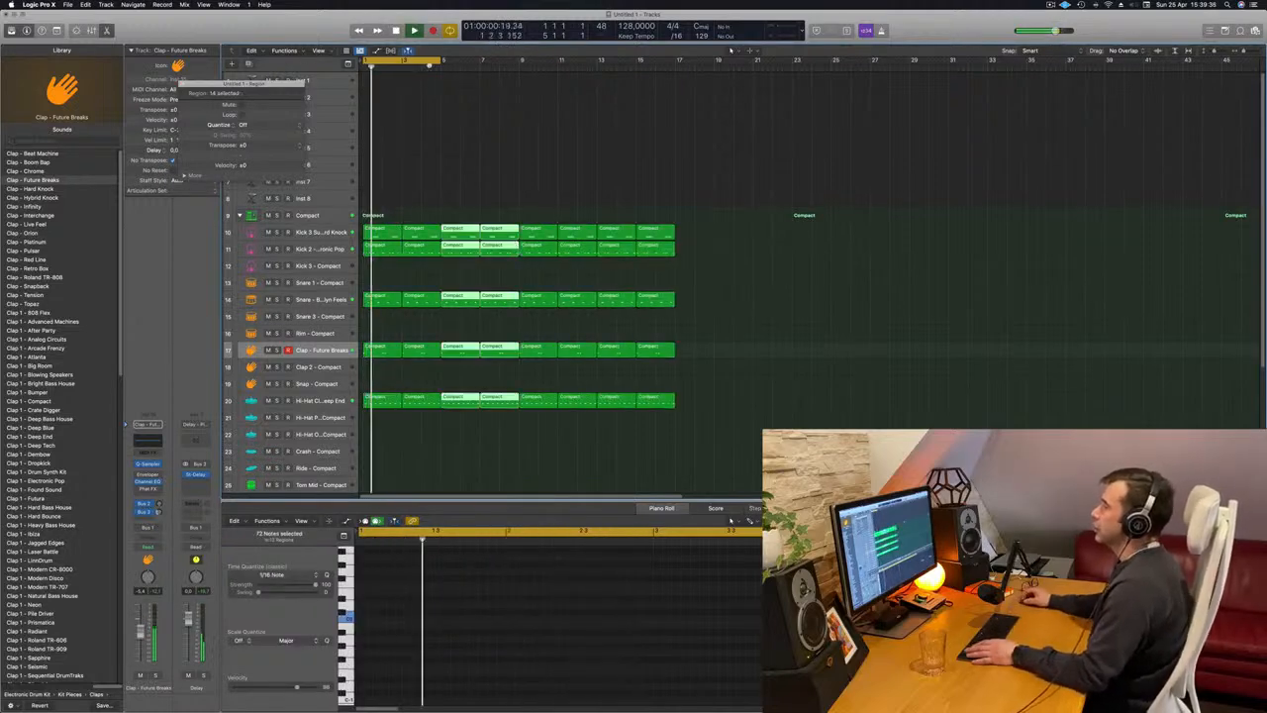
Extend the cycle range to bar 17, deselect the regions and select the Inst 1 track.
left_click_drag(440, 60, 678, 60)
left_click(569, 119)
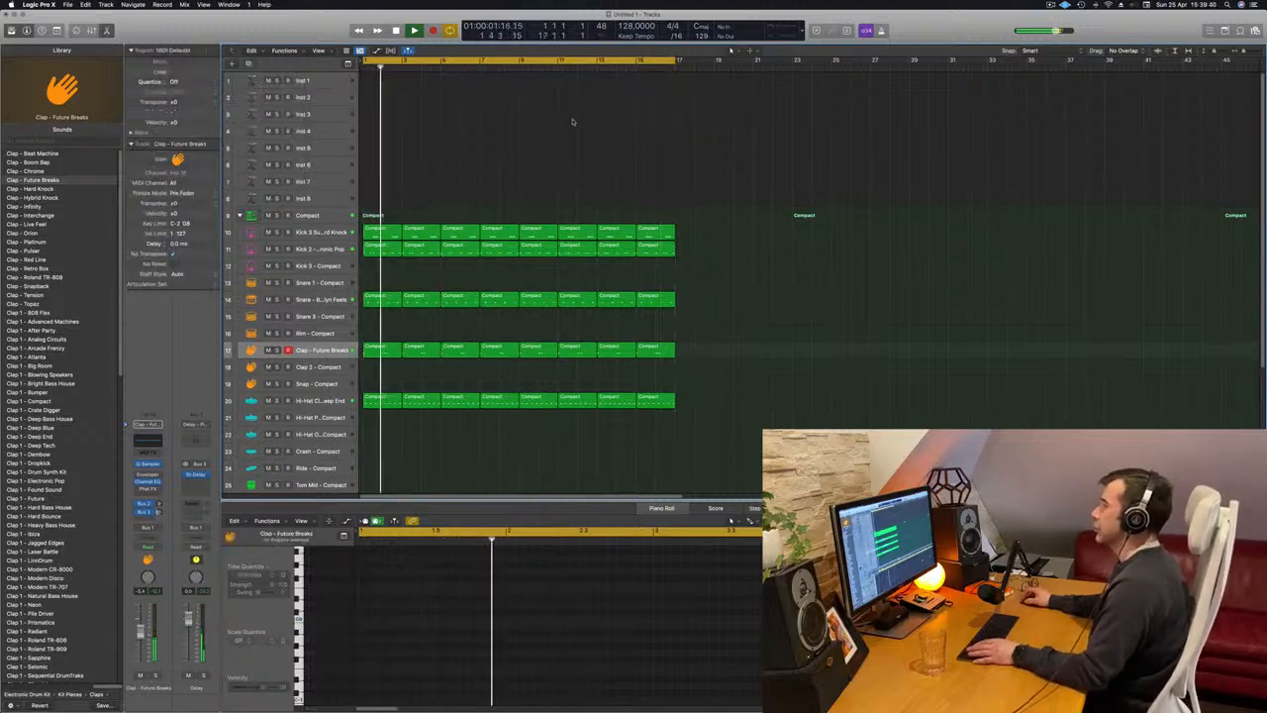
left_click(335, 83)
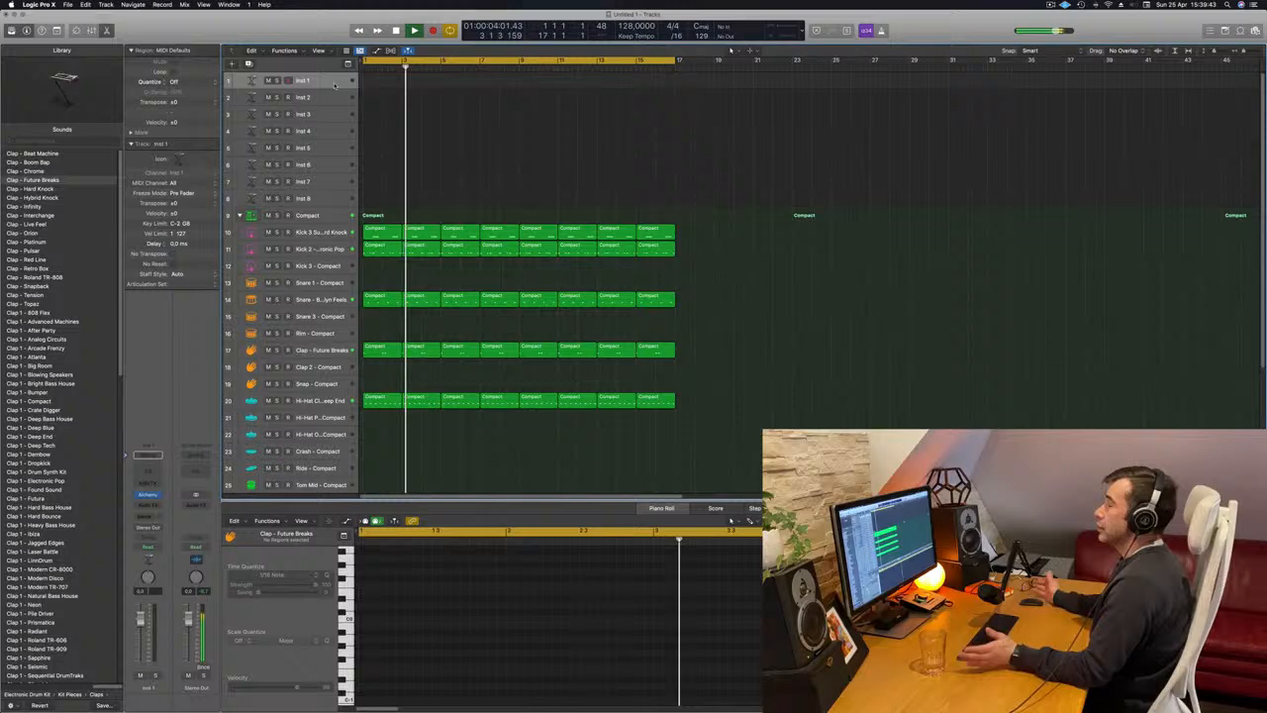
Replace Alchemy on the Inst 1 track with the Sylenth1 synthesizer.
left_click(150, 494)
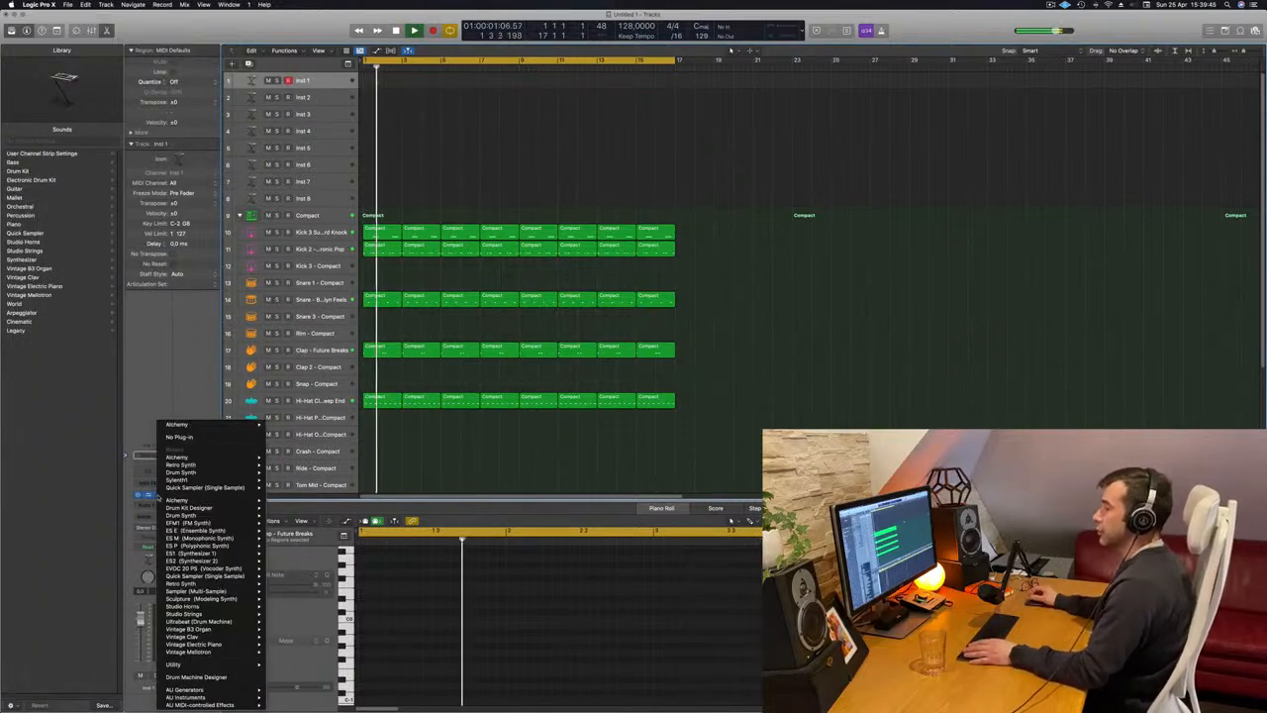
mouse_move(237, 487)
left_click(185, 480)
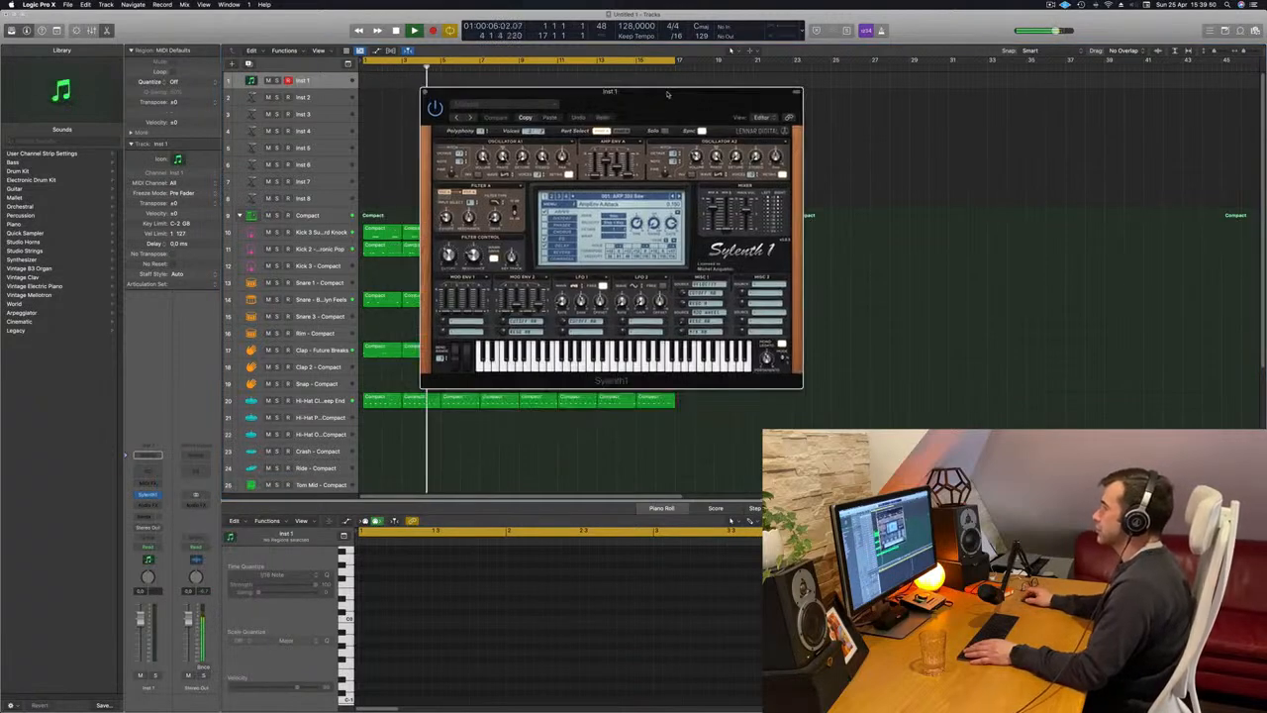
Load the factory bank listed just after STRINGS in Sylenth1 and move the plug-in window aside.
left_click(555, 198)
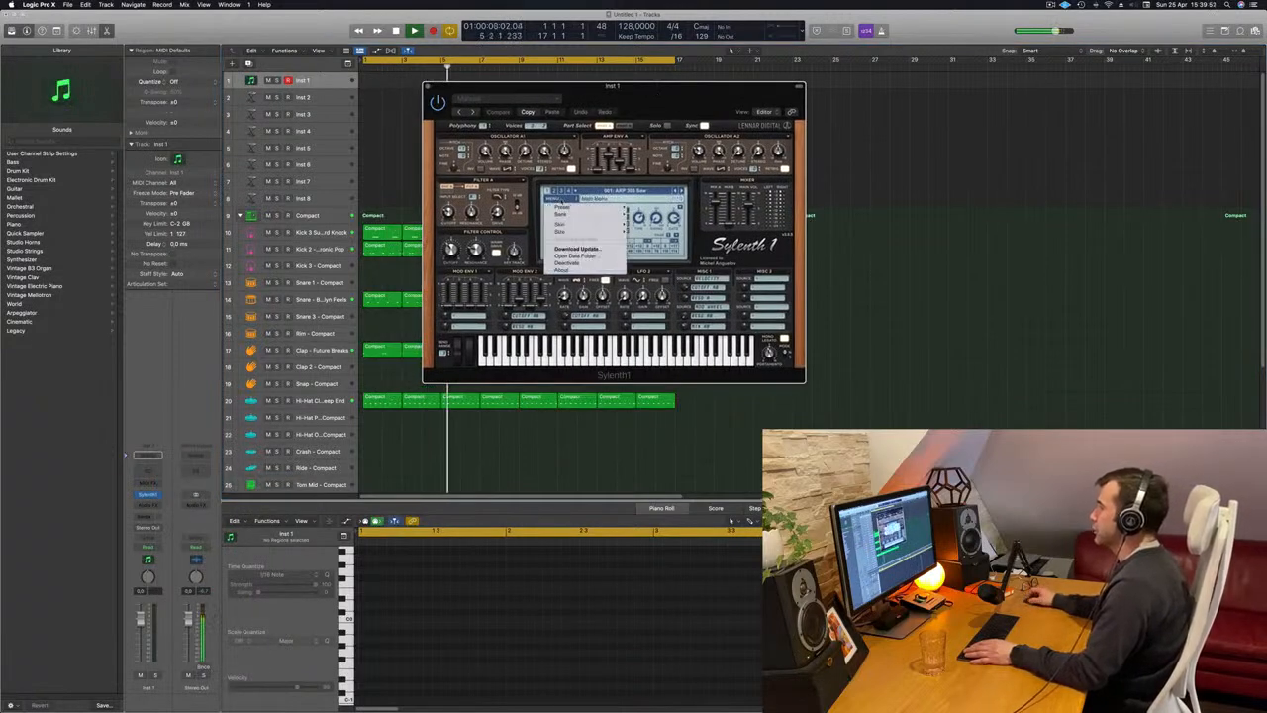
mouse_move(564, 214)
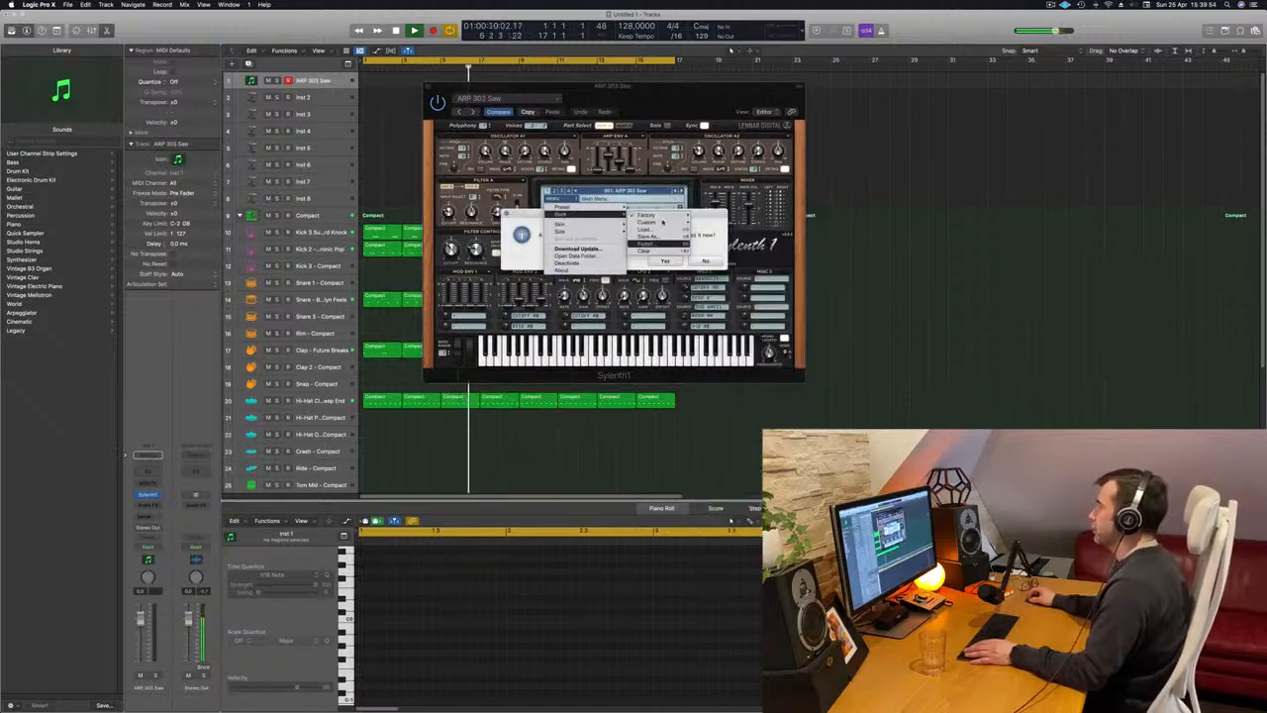
mouse_move(666, 215)
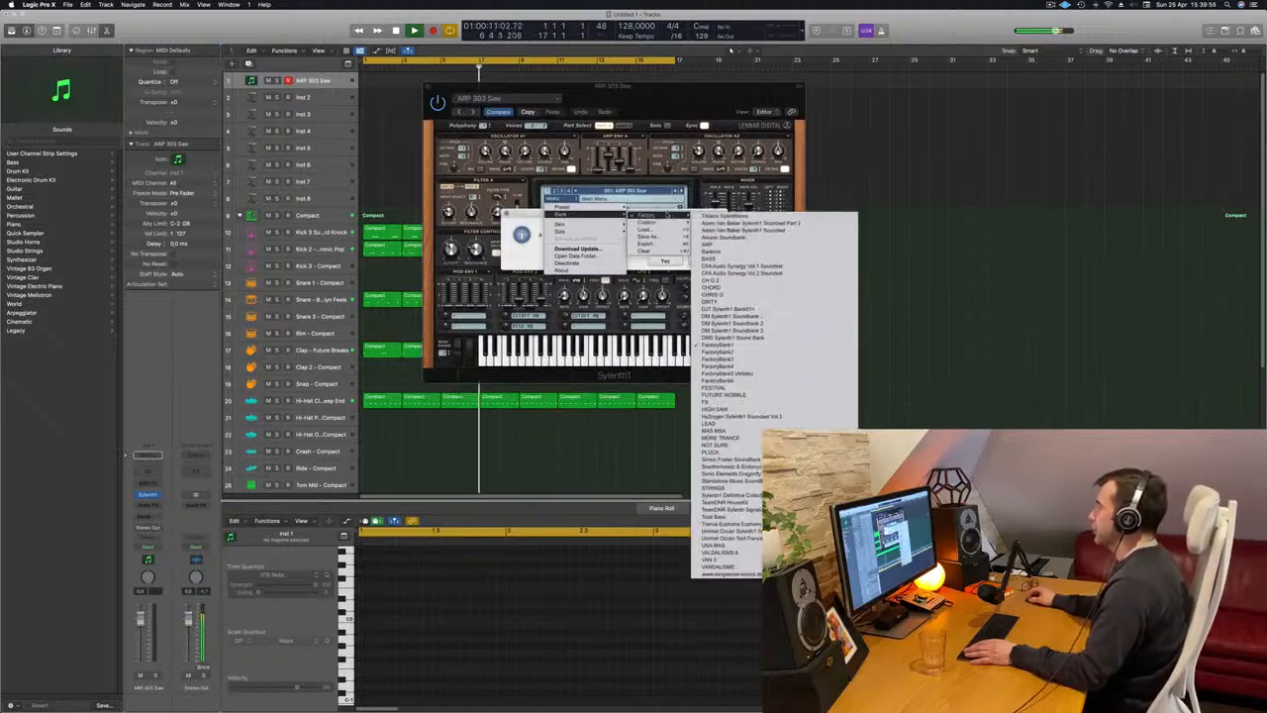
left_click(737, 495)
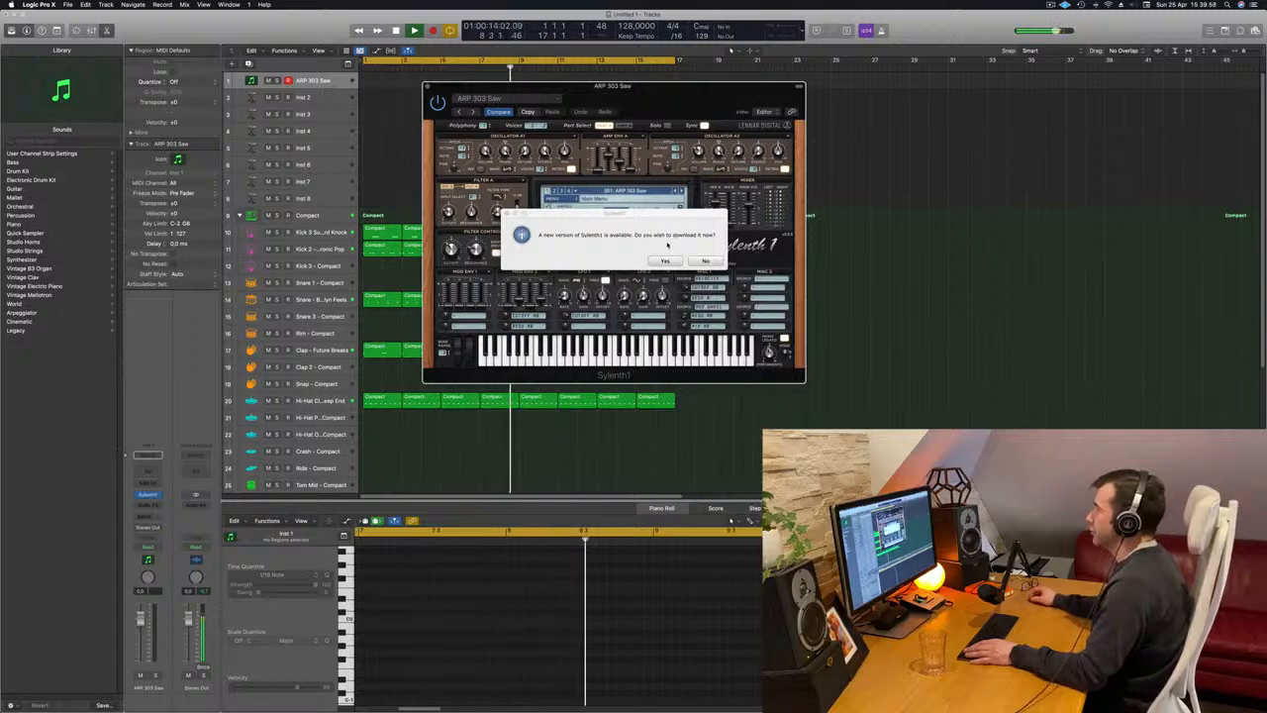
left_click_drag(647, 89, 768, 179)
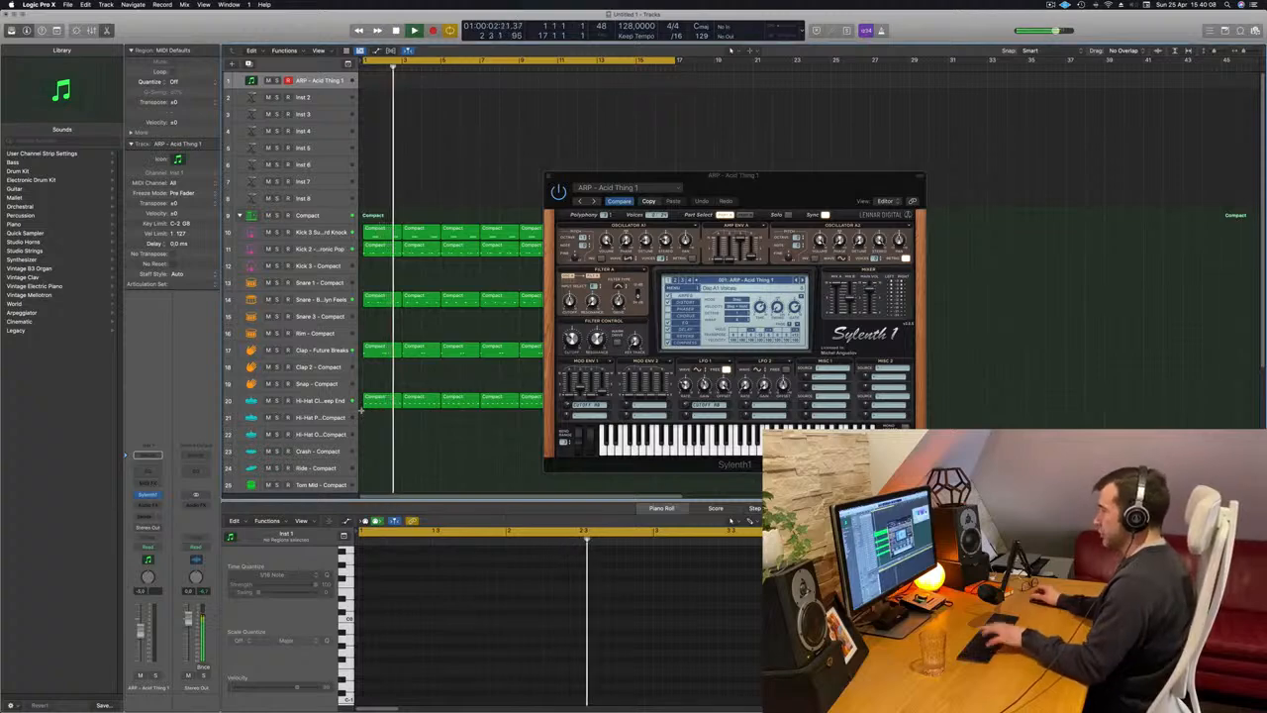
Show the Musical Typing keyboard, arrange it beside Sylenth1, and play test notes with the ARP - Acid Thing 1 preset.
key("super+k")
left_click_drag(1027, 148, 893, 132)
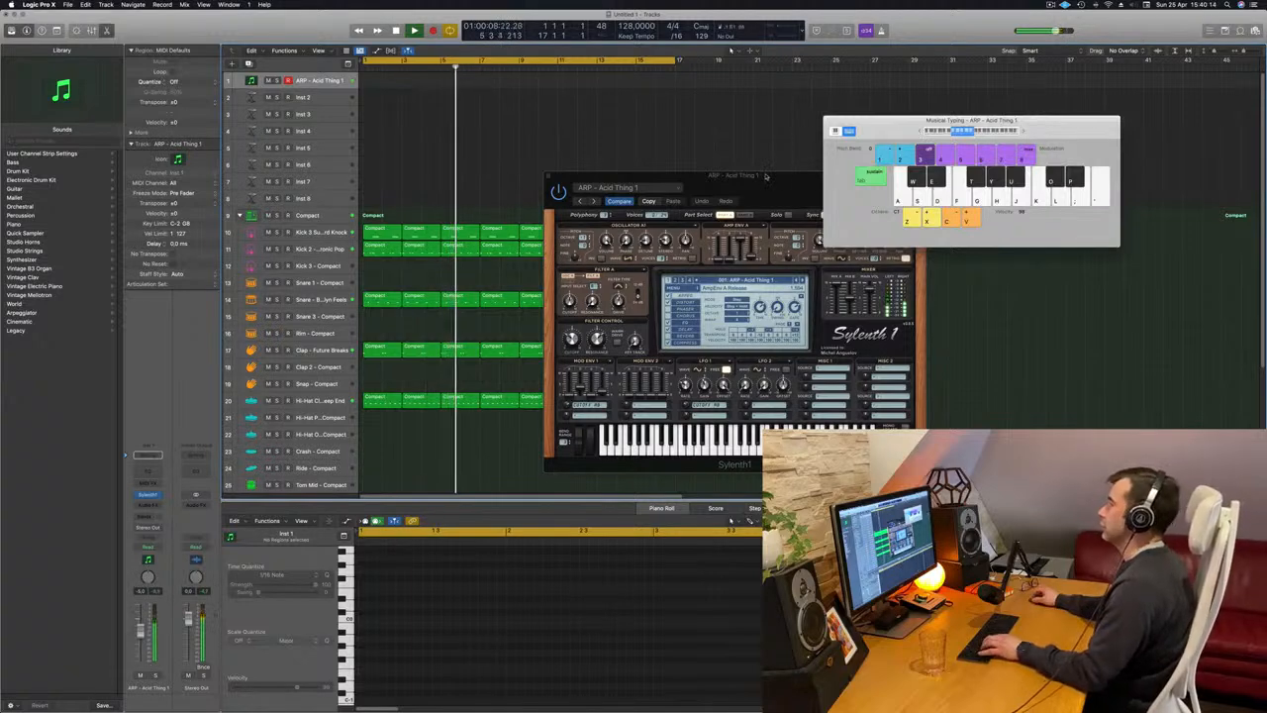
left_click_drag(752, 175, 711, 121)
left_click(416, 320)
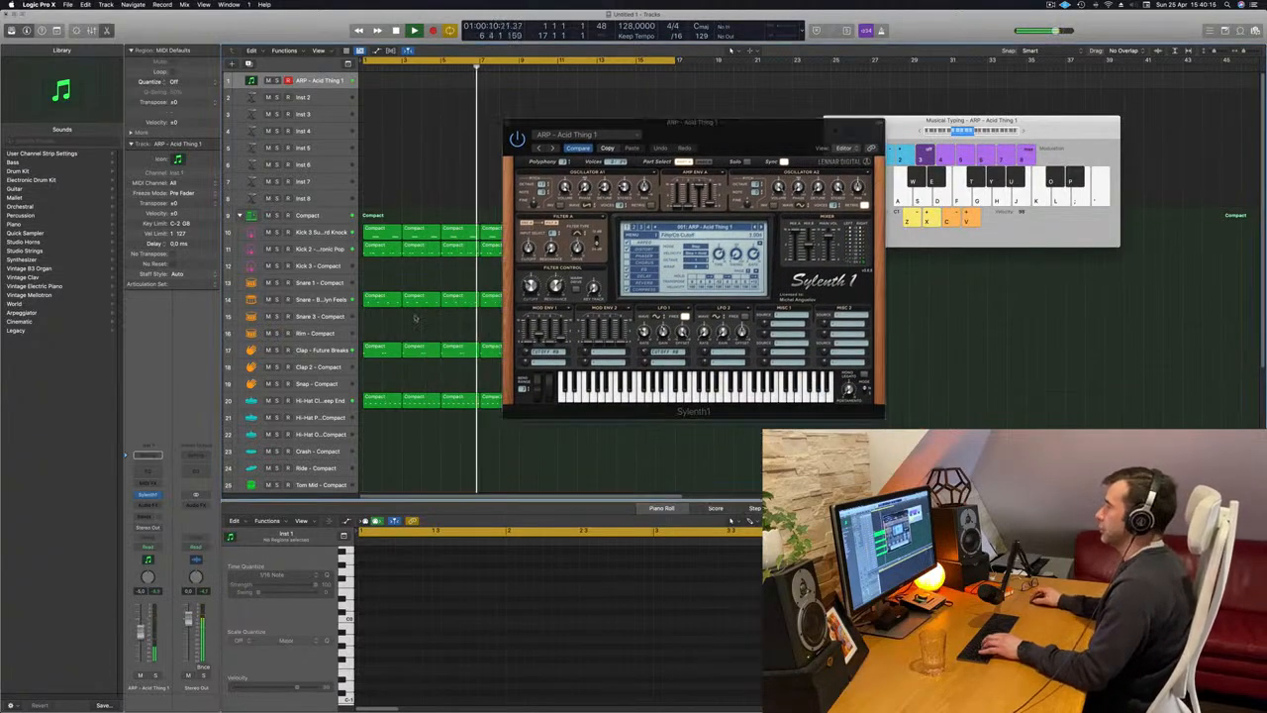
key("d")
key("g")
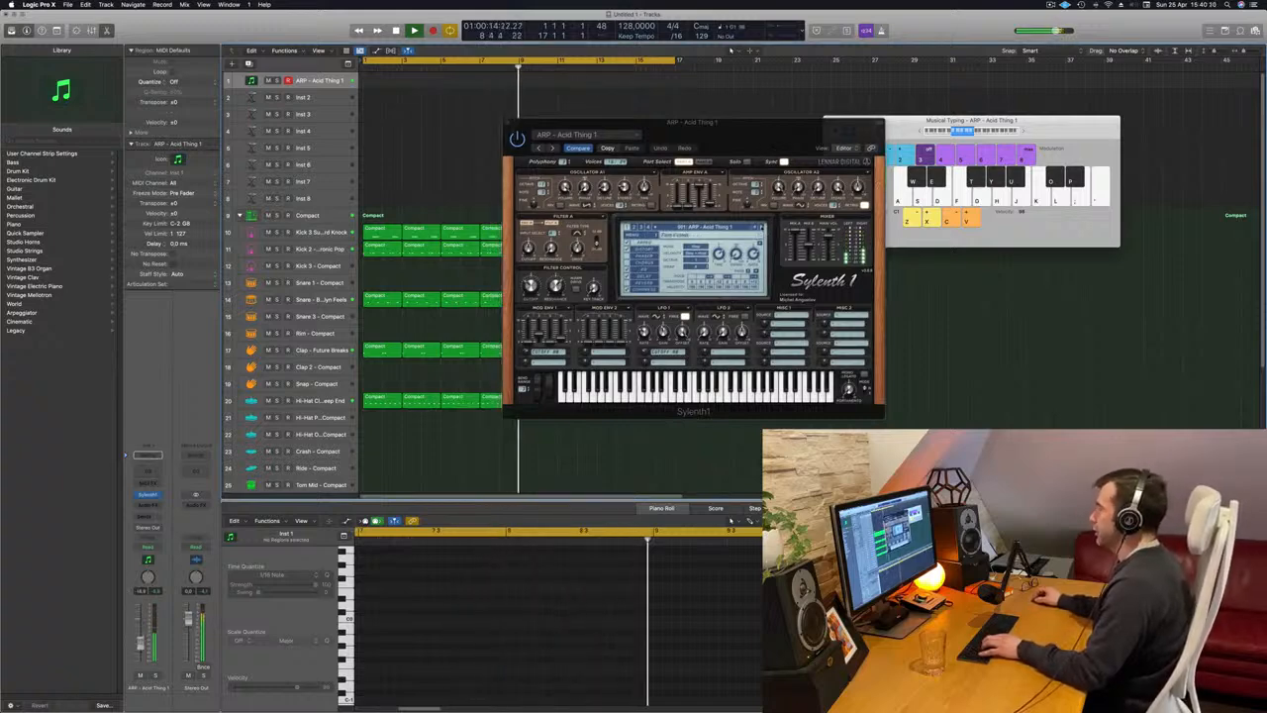
Choose the BASS - Acid Bass preset in Sylenth1.
left_click(761, 228)
left_click(729, 226)
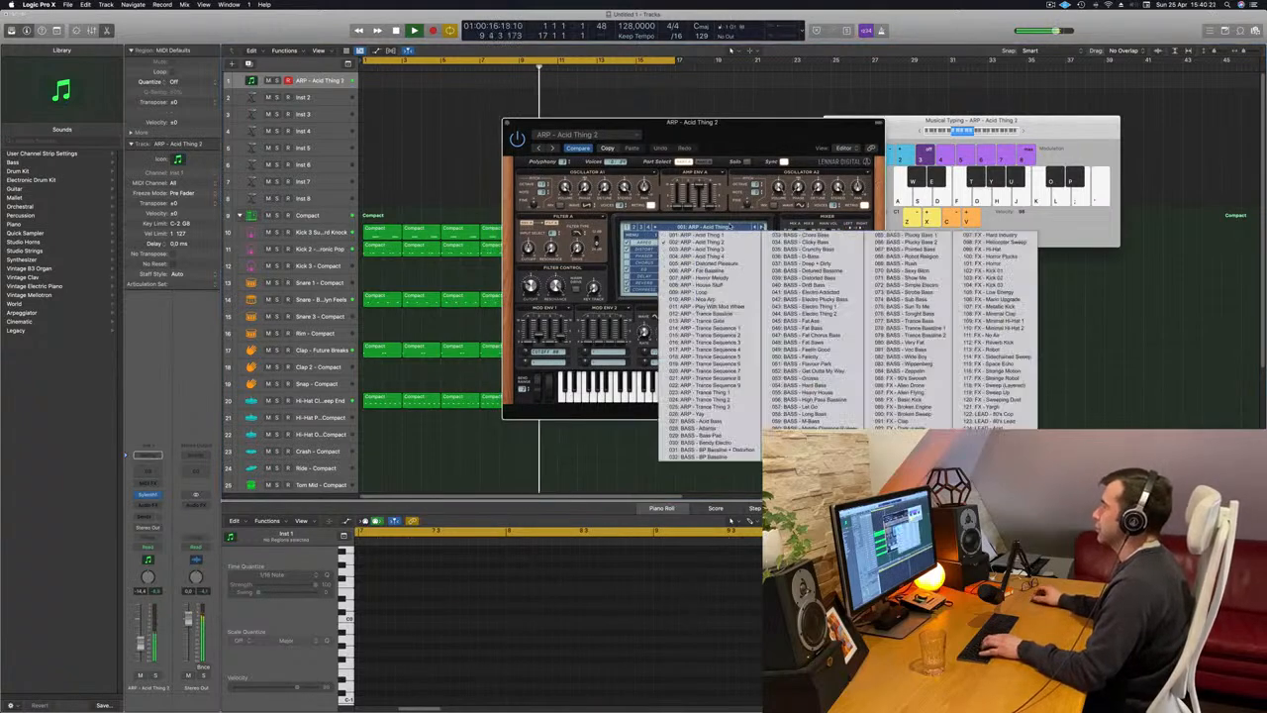
left_click(728, 421)
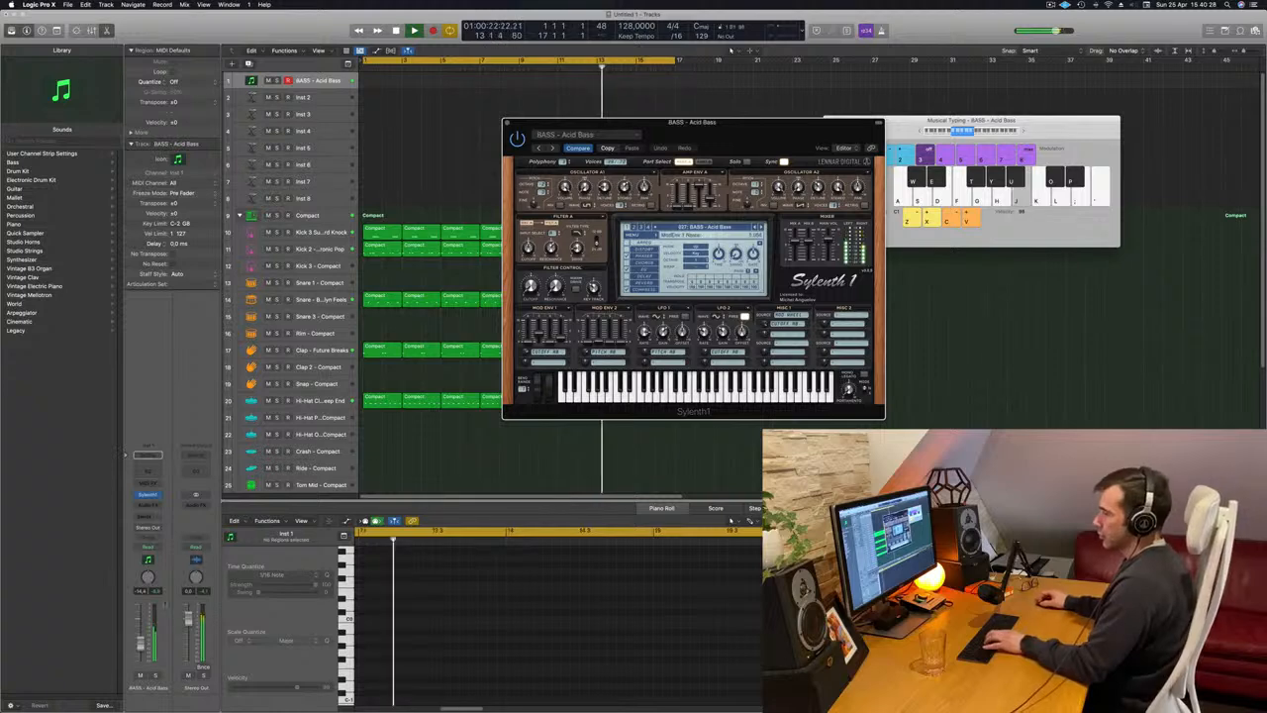
Adjust the Inst 1 track's volume fader while playing test notes with the Acid Bass preset.
left_click_drag(139, 629, 140, 637)
key("j")
key("k")
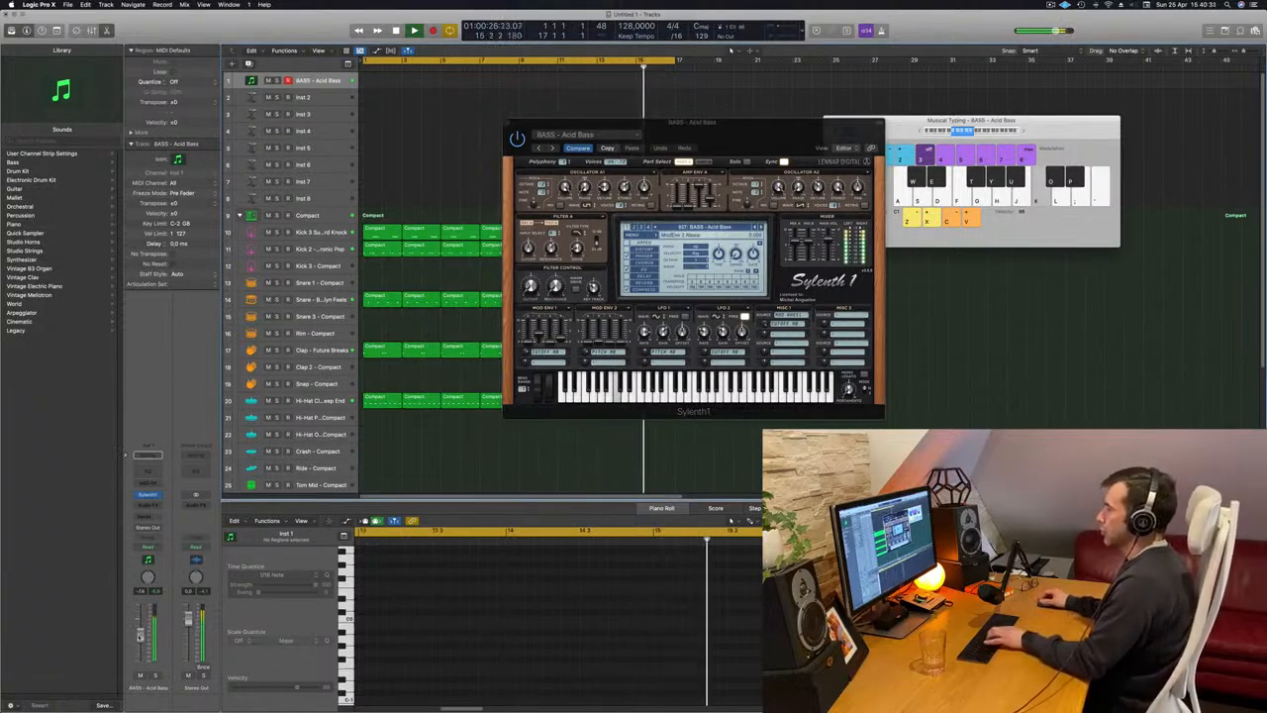
key("l")
key("l")
left_click(536, 265)
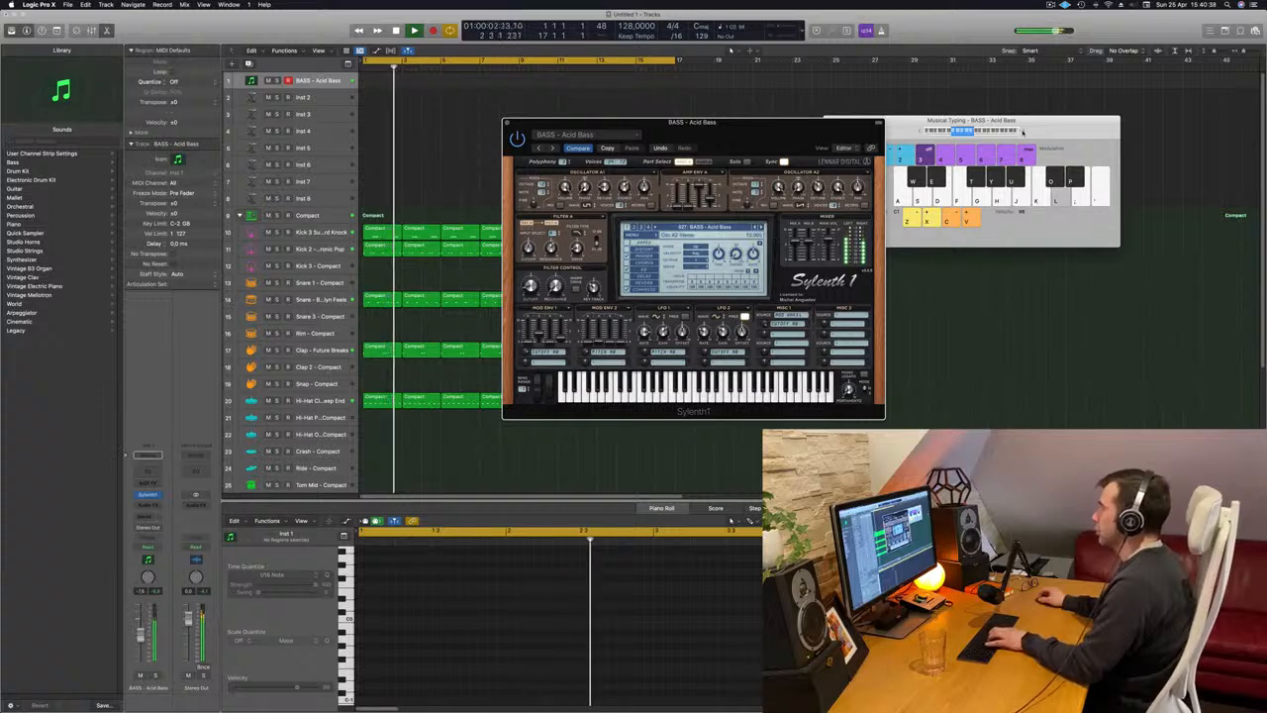
Shift the Musical Typing range one octave up and back down while auditioning the Acid Bass sound.
left_click(1024, 132)
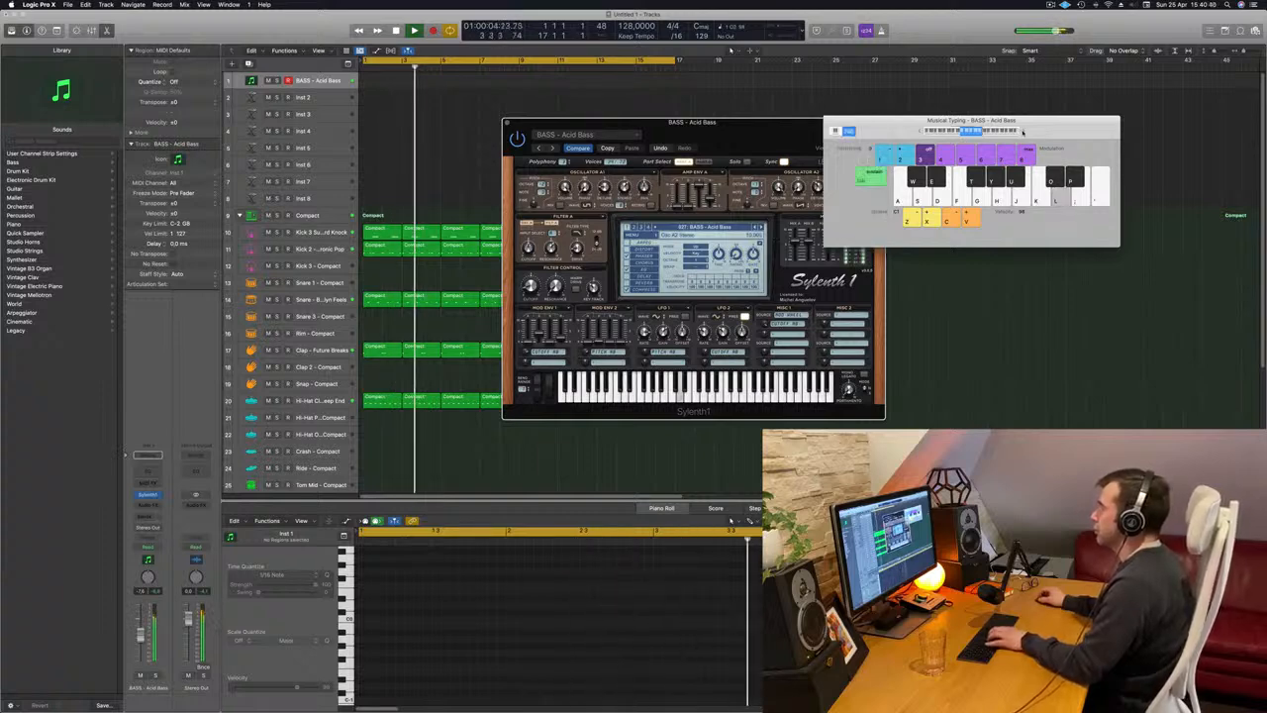
key("l")
key("z")
key("l")
key("j")
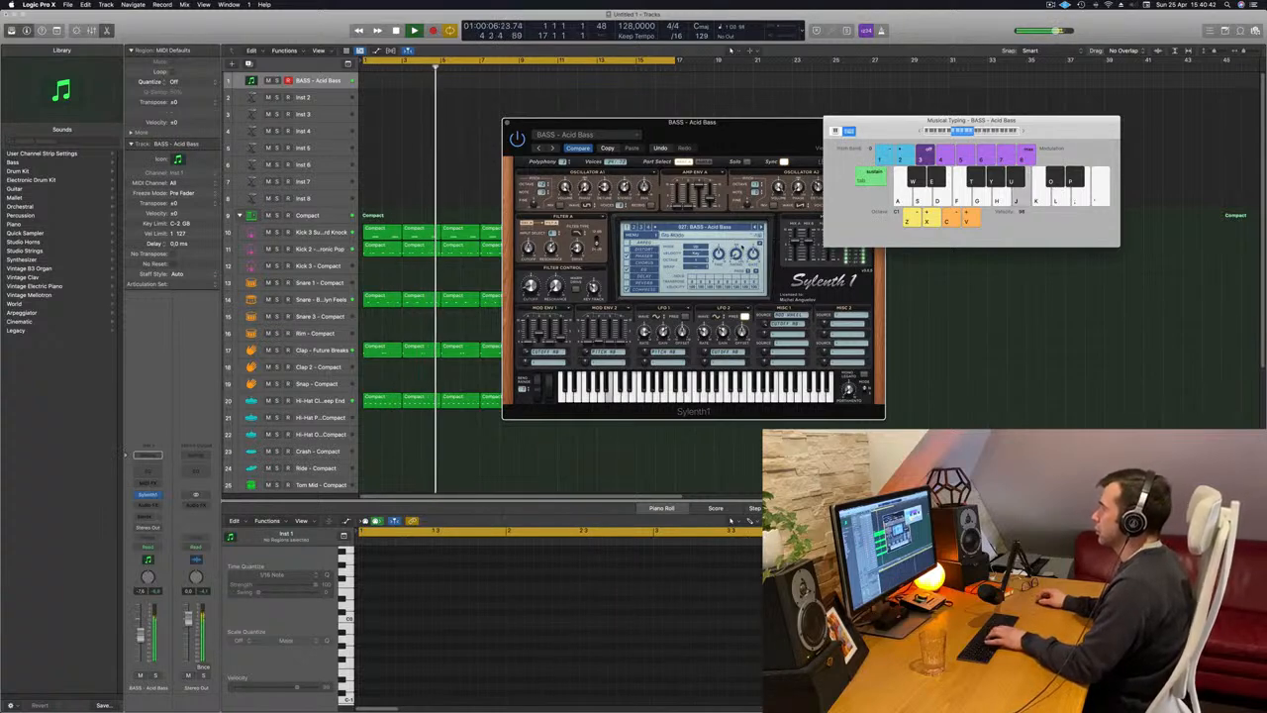
key("k")
Switch Sylenth1 to the BASS - Atlantis preset and audition it in two octaves.
left_click(760, 228)
key("l")
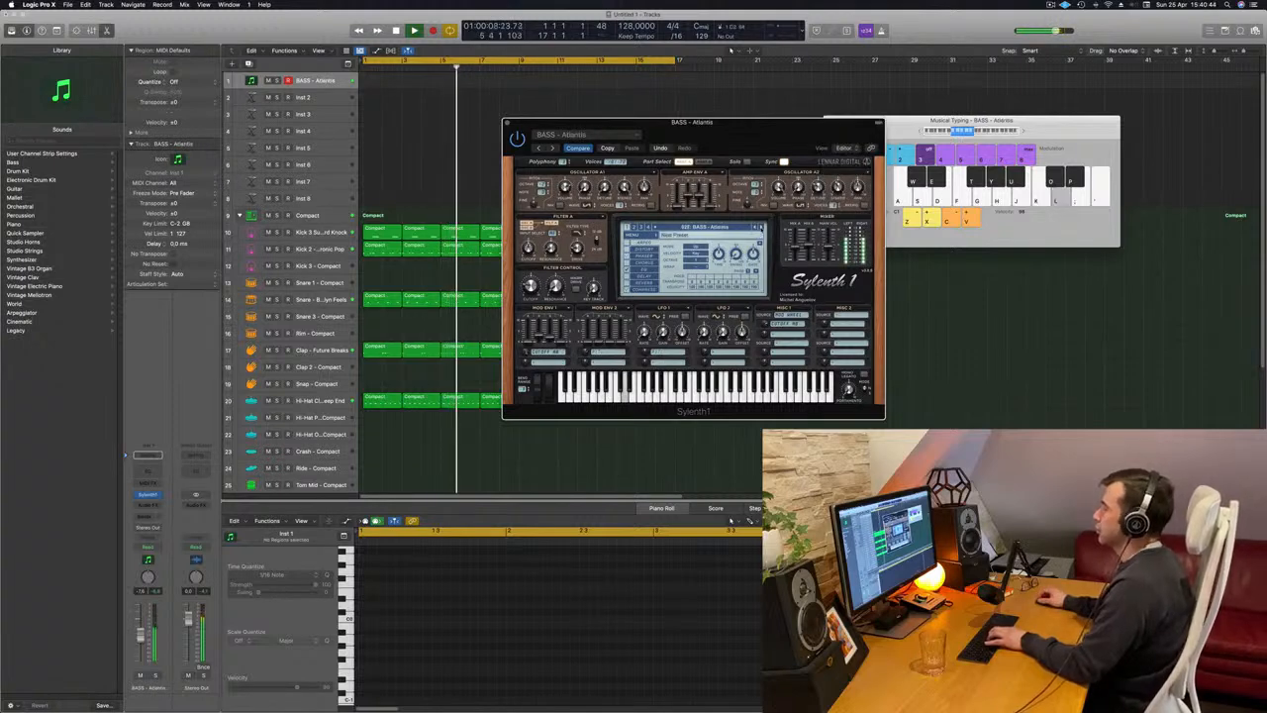
key("j")
key("k")
key("l")
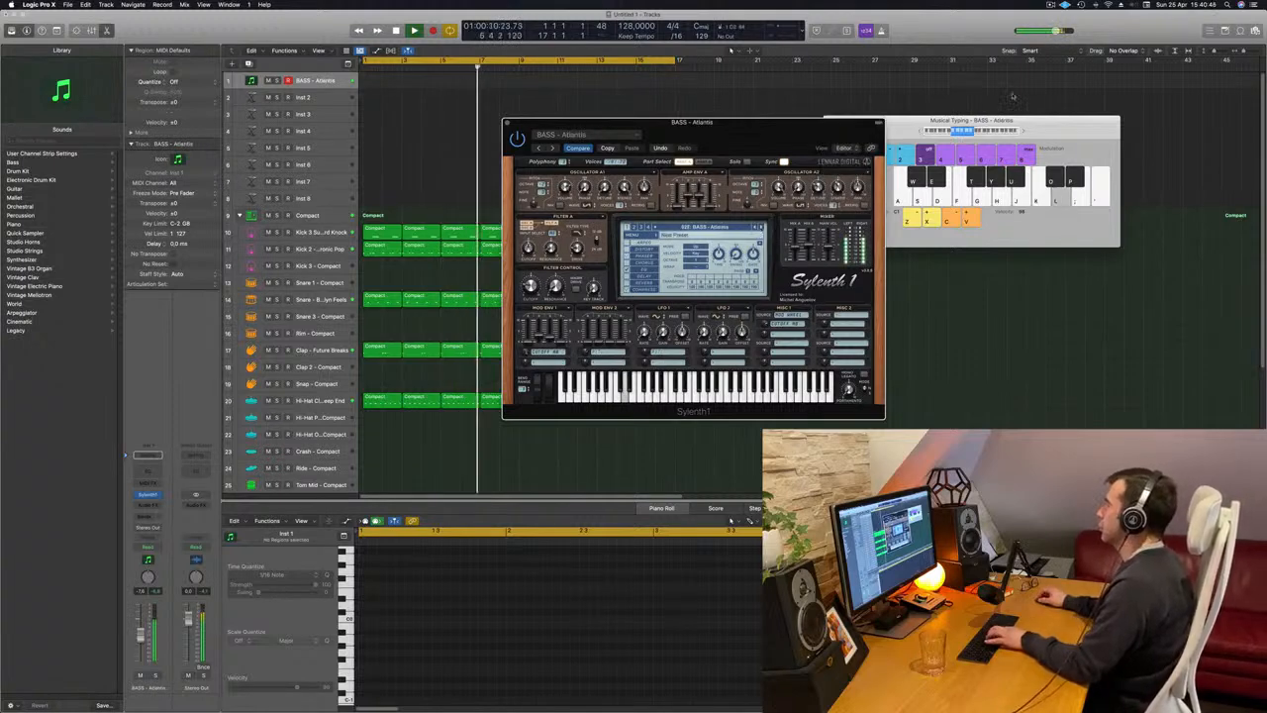
left_click(1023, 130)
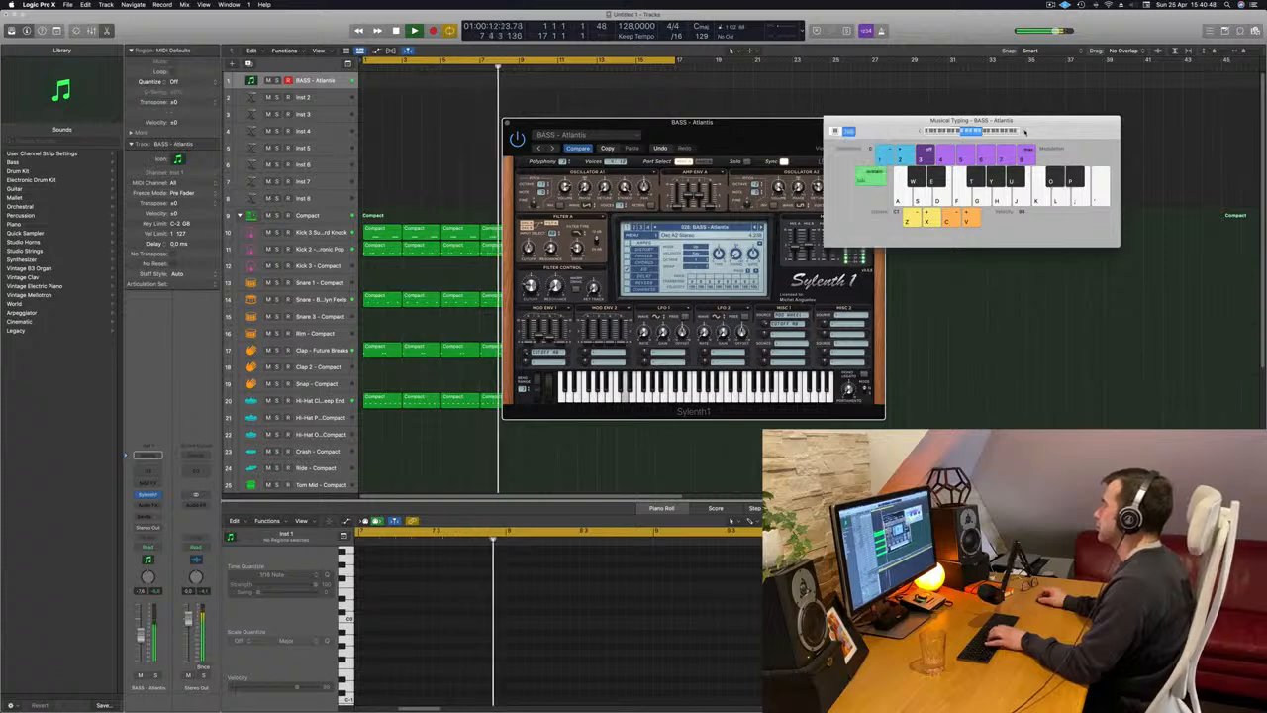
key("k")
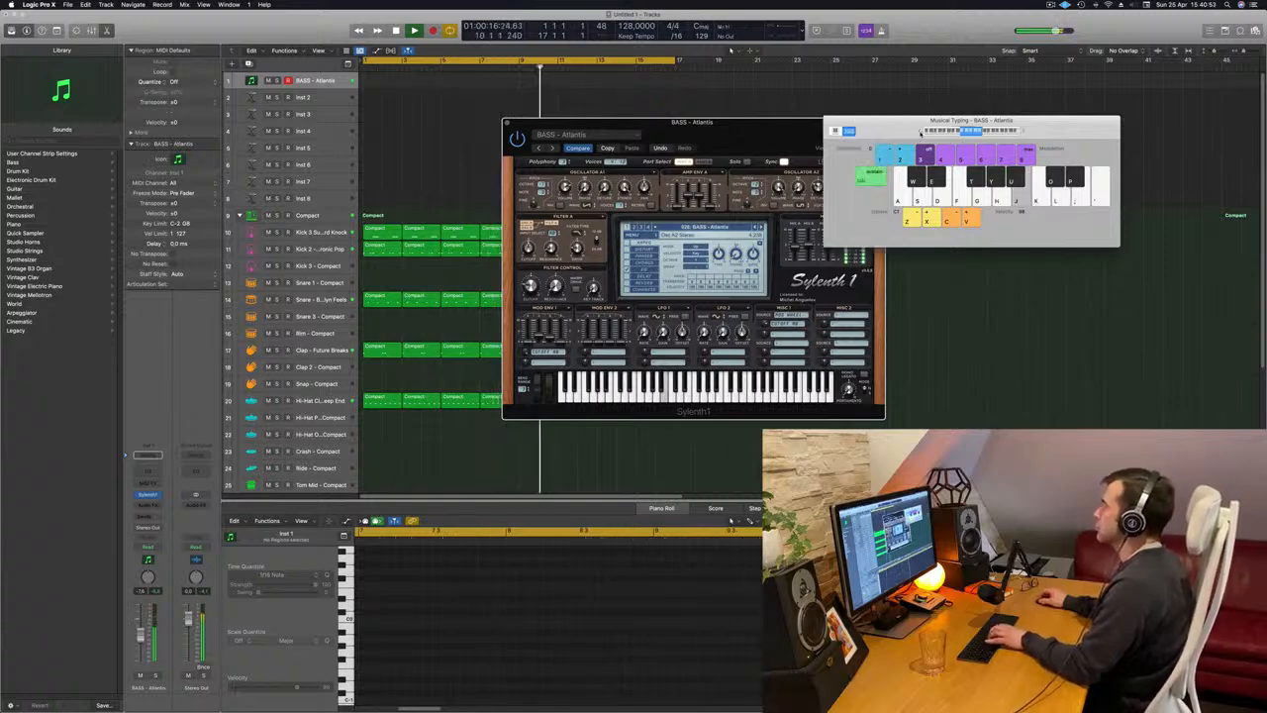
Move the Sylenth1 window clear of Musical Typing and step through the bass presets, auditioning them, to BASS - D-Bass.
left_click_drag(793, 129, 733, 135)
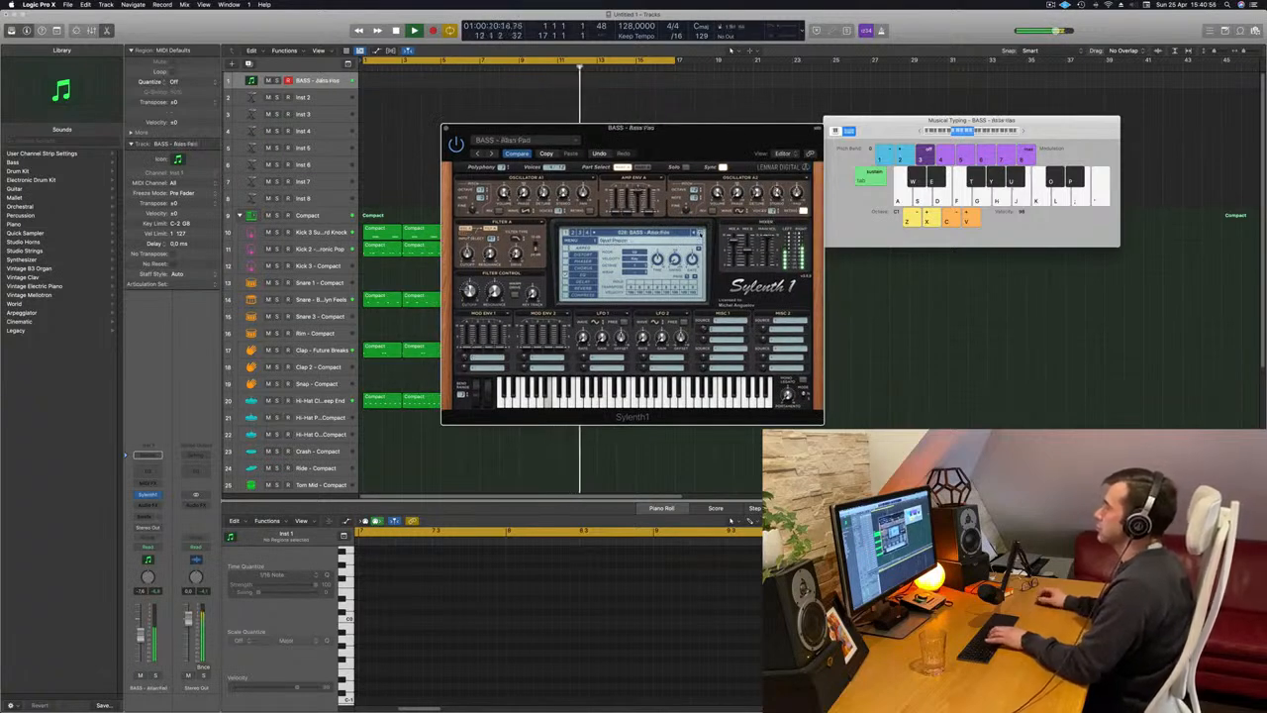
key("j")
left_click(701, 234)
left_click(701, 234)
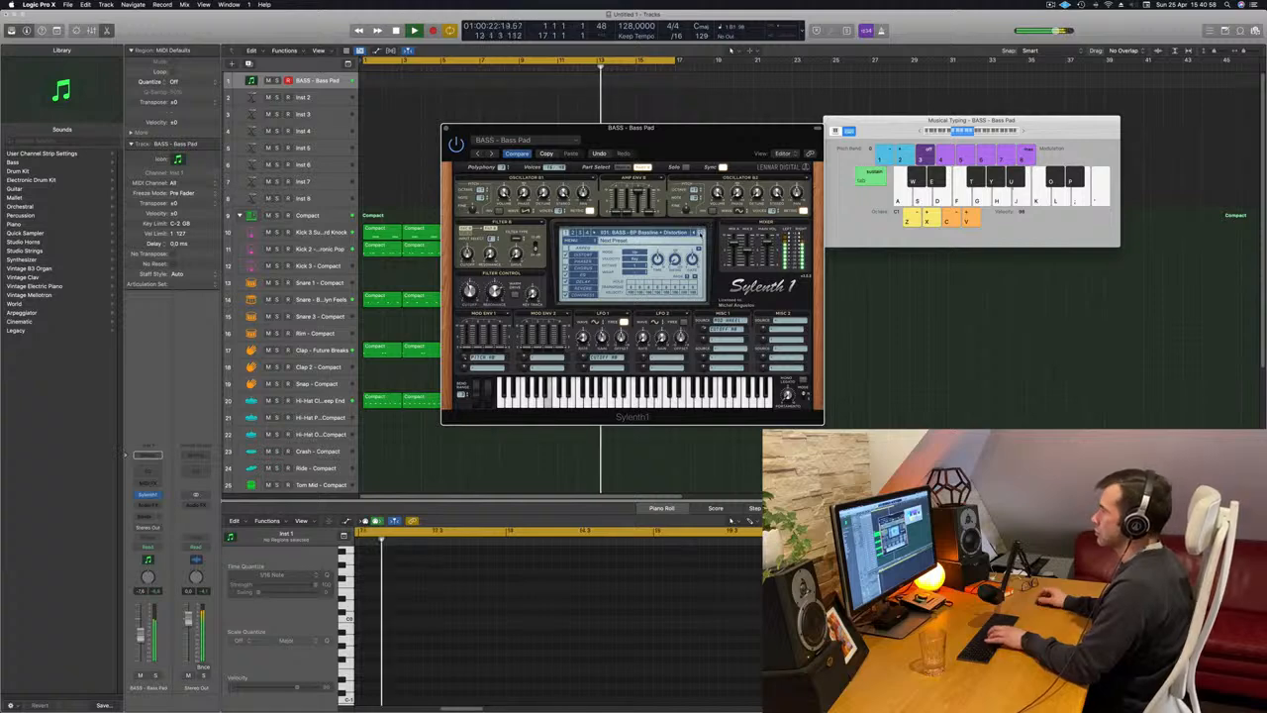
key("j")
left_click(701, 233)
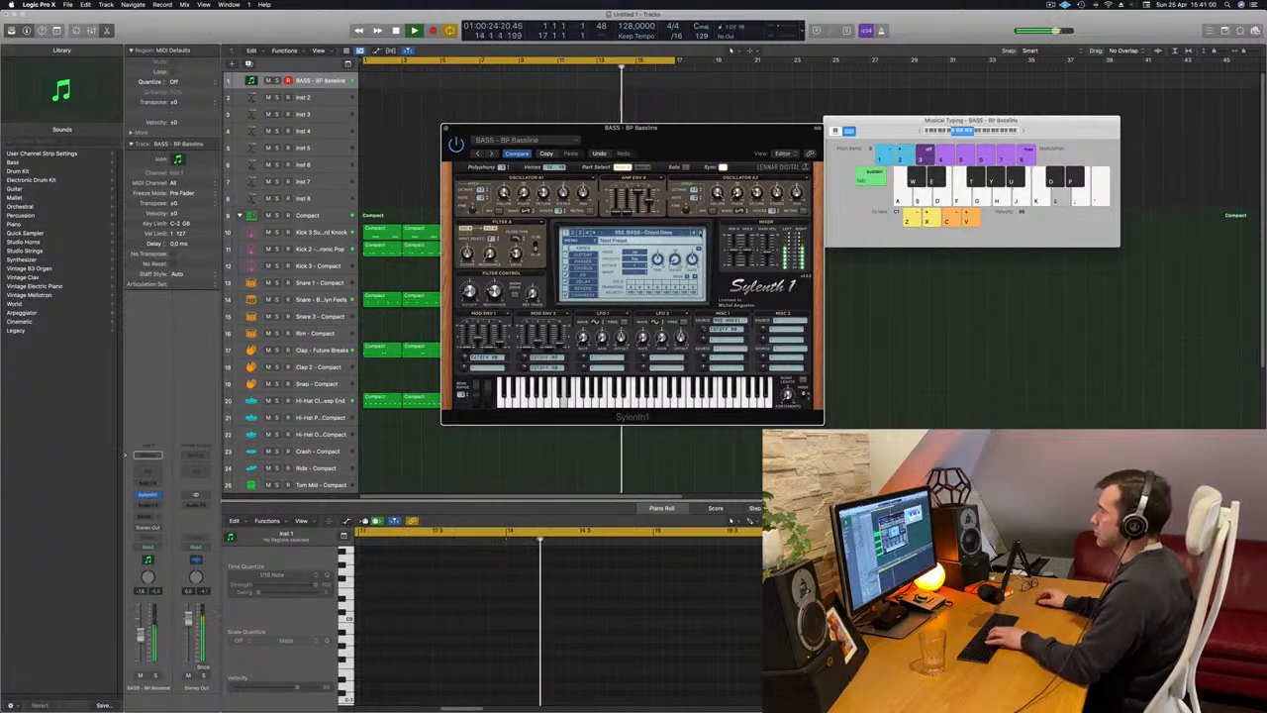
left_click(701, 233)
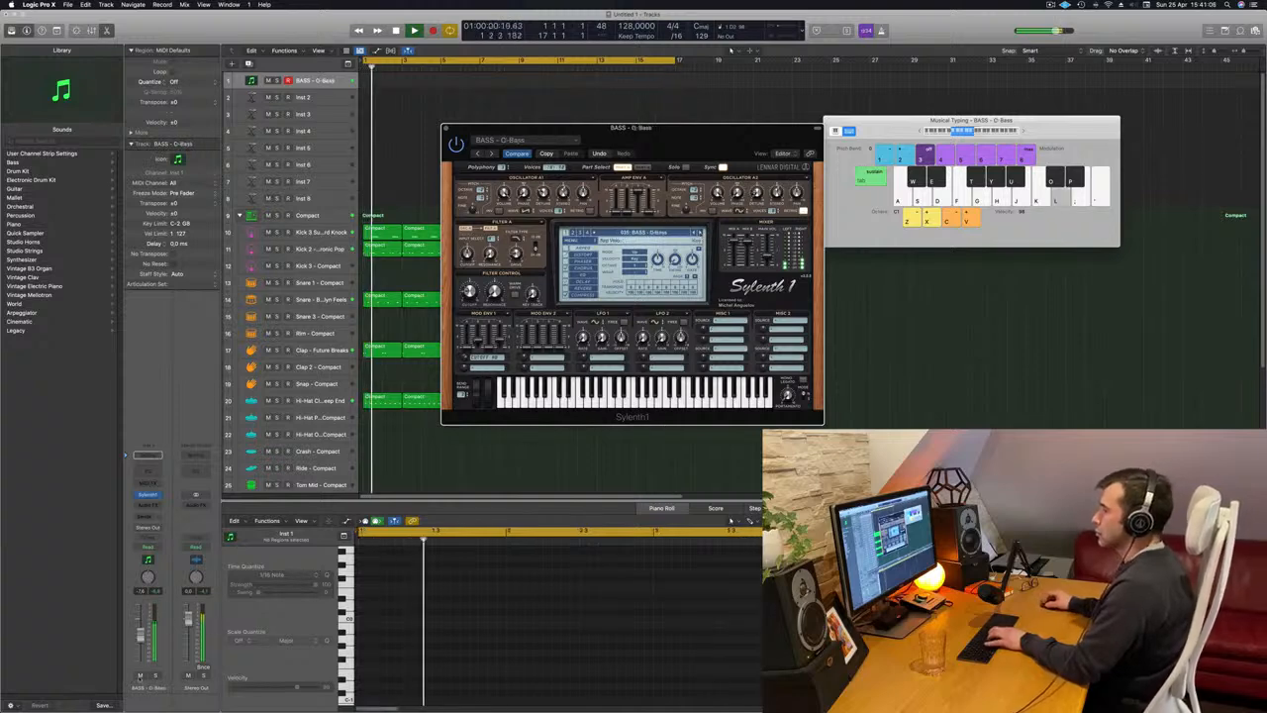
Raise the track's volume slightly and try out a bass melody with the D-Bass preset.
left_click_drag(140, 631, 143, 626)
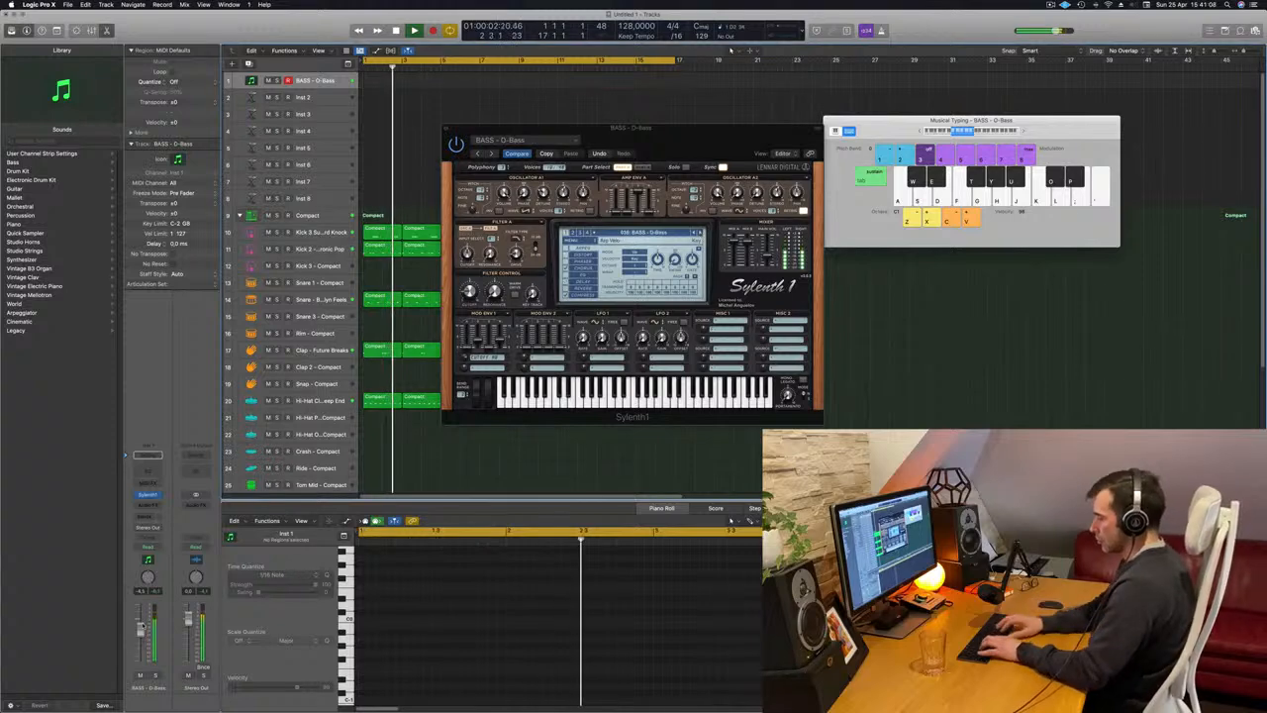
key("f")
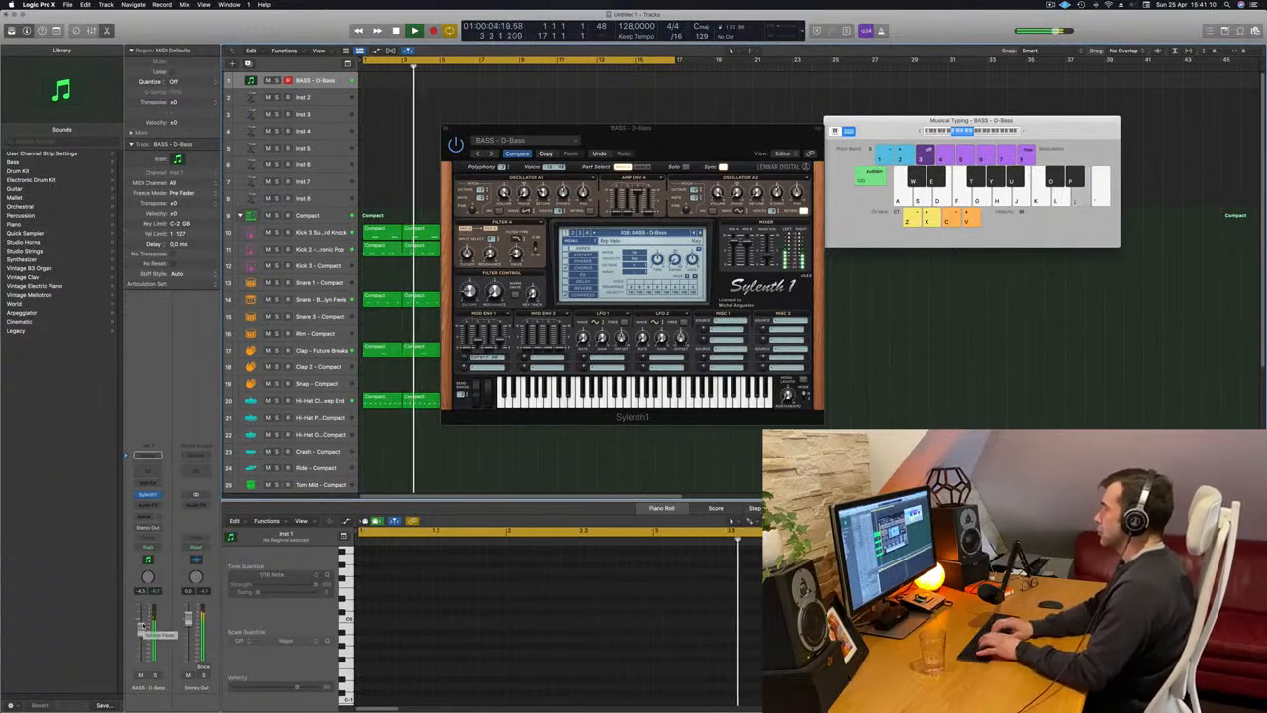
key("l")
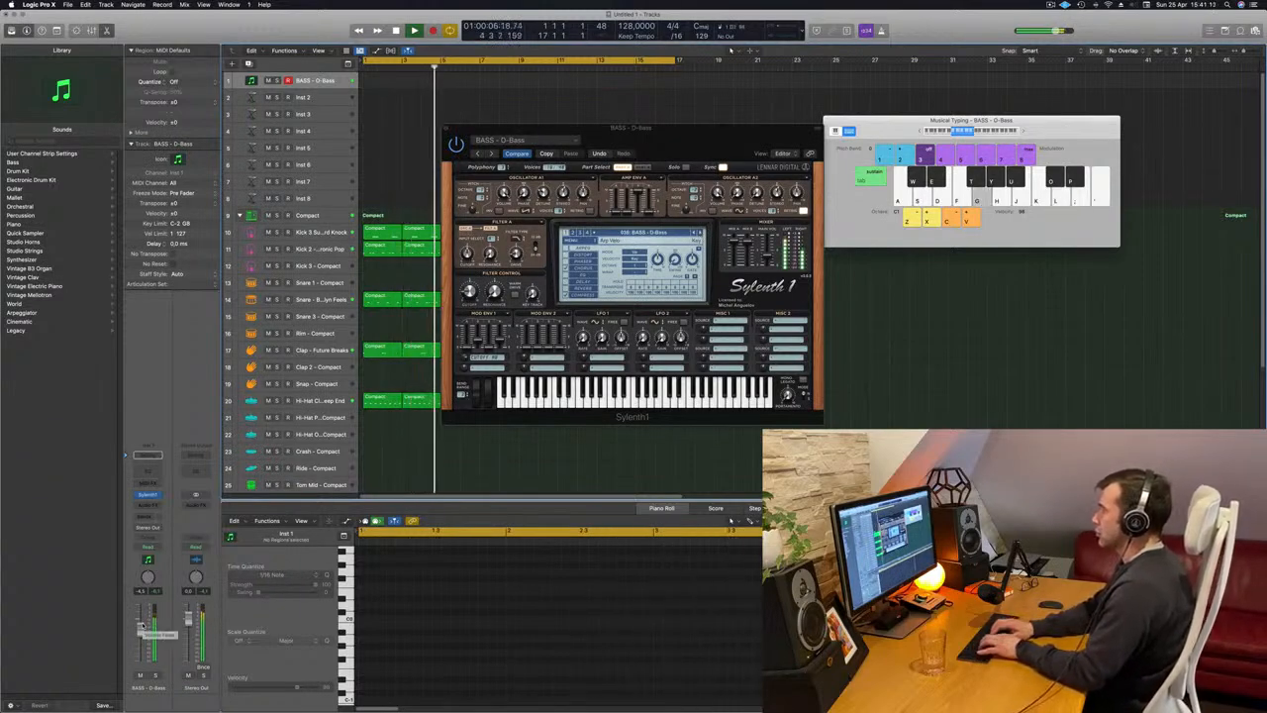
key("l")
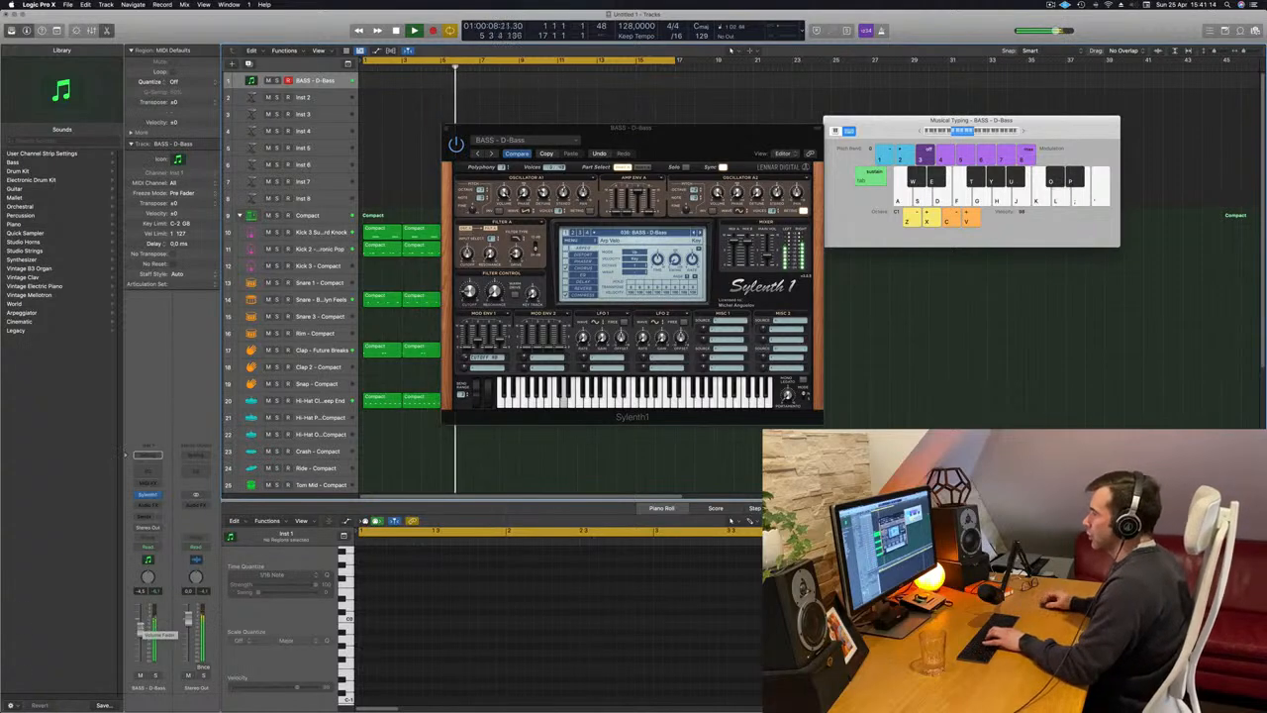
Raise the Mod Env 1 sustain of the D-Bass sound, play test notes and increase the track's volume further.
left_click_drag(489, 344, 493, 329)
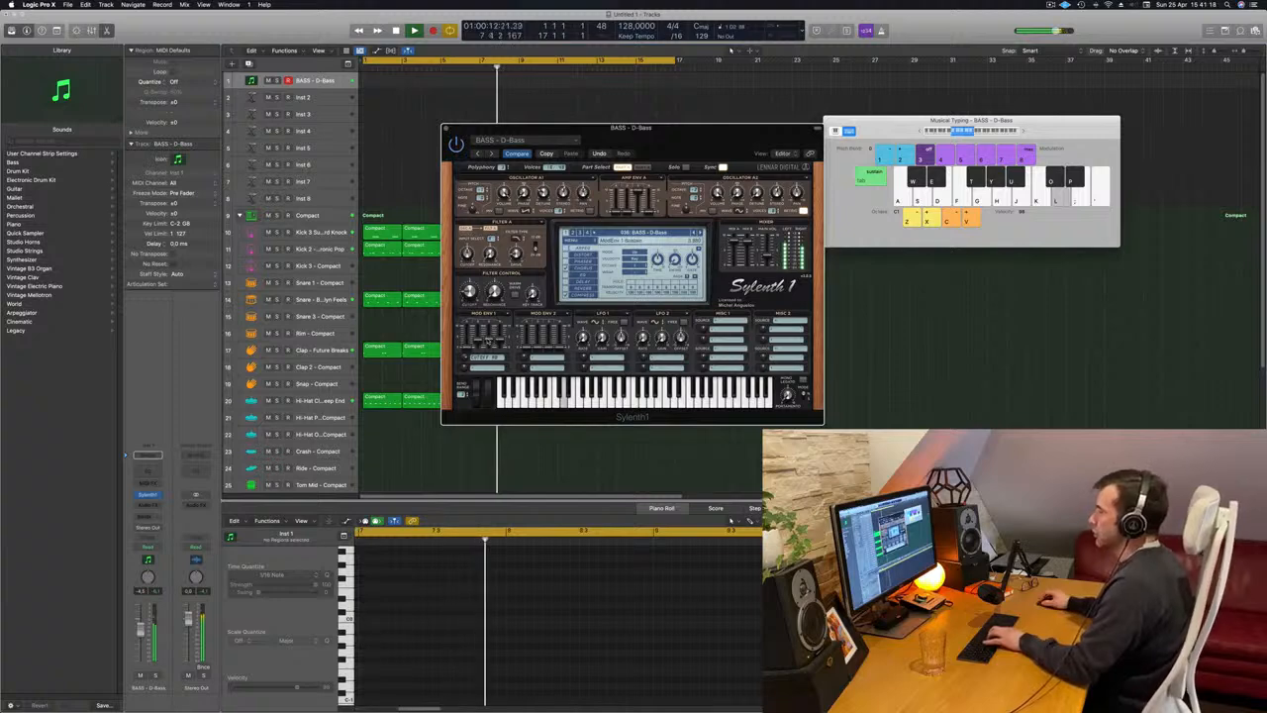
key("j")
key("k")
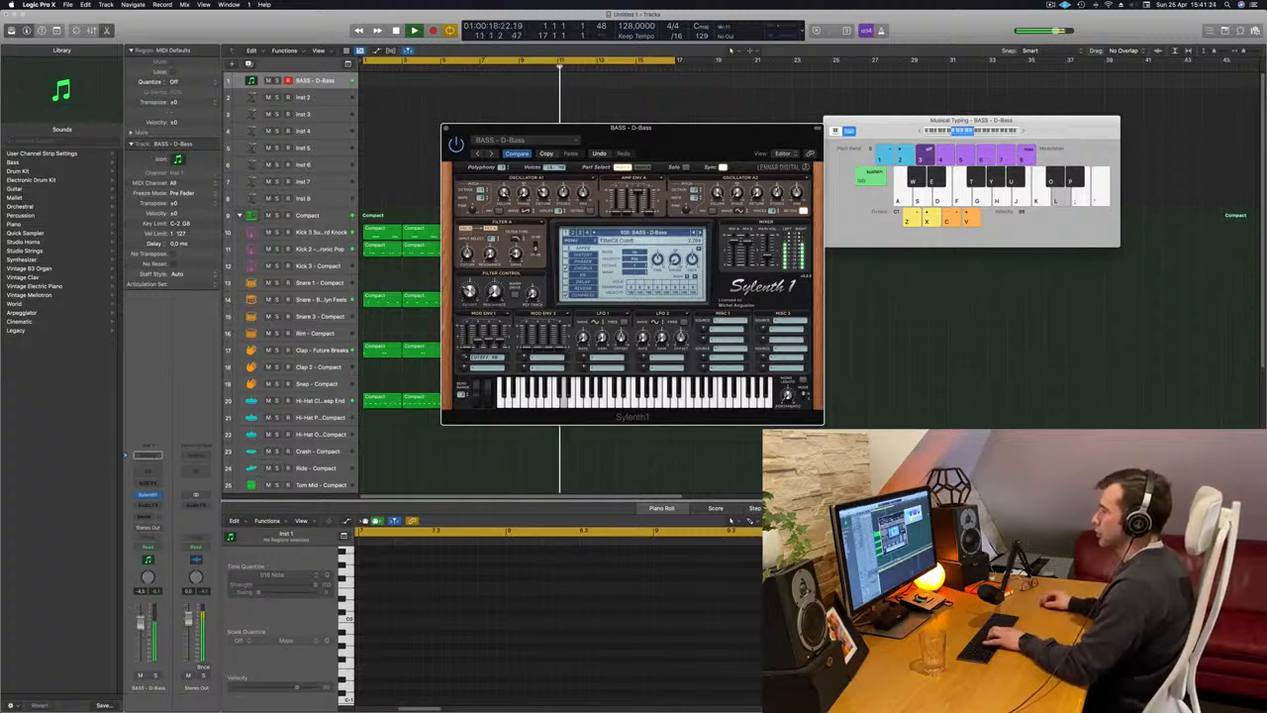
left_click_drag(144, 619, 146, 615)
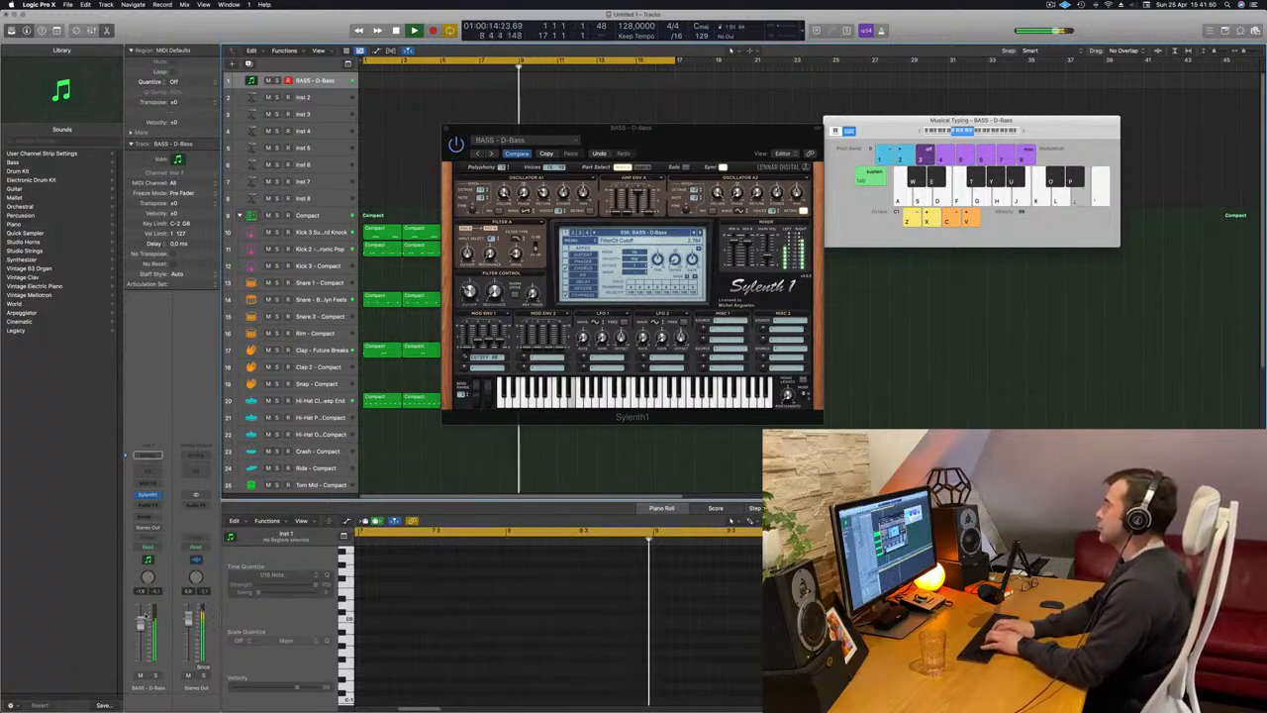
Record a short D-Bass take starting at bar 11 with Musical Typing, then stop the transport.
key("r")
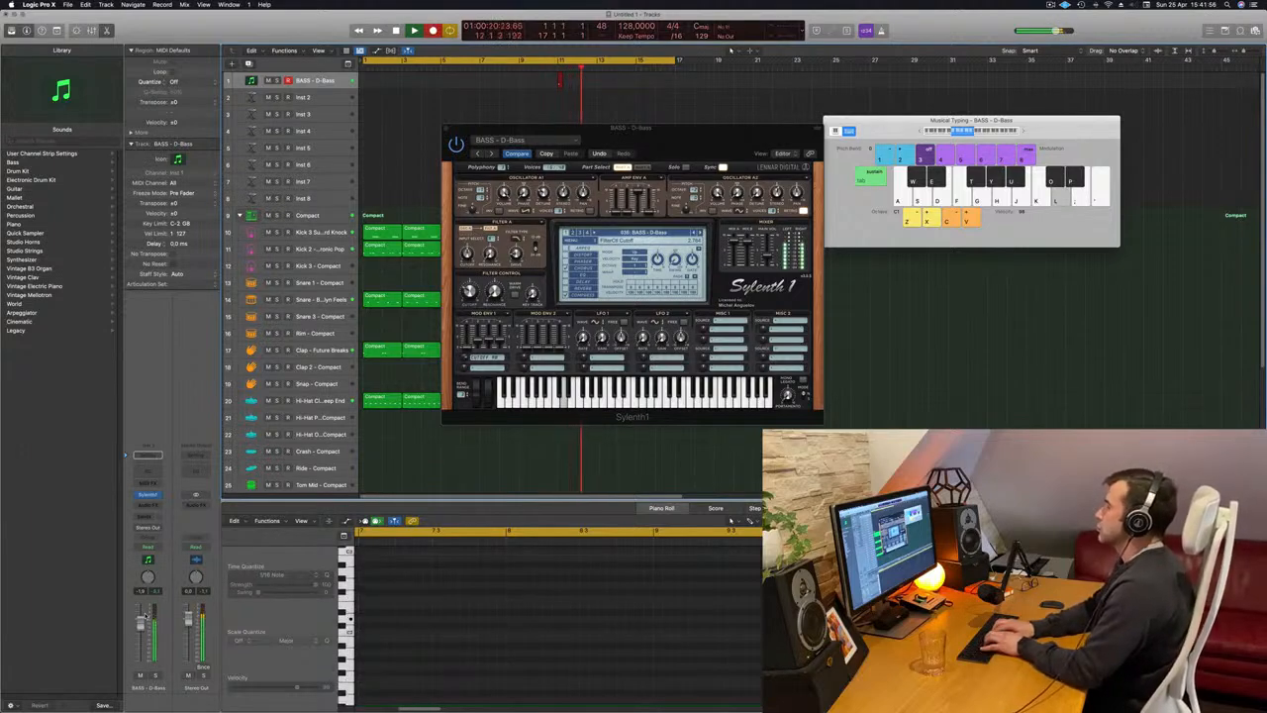
key("k")
key("l")
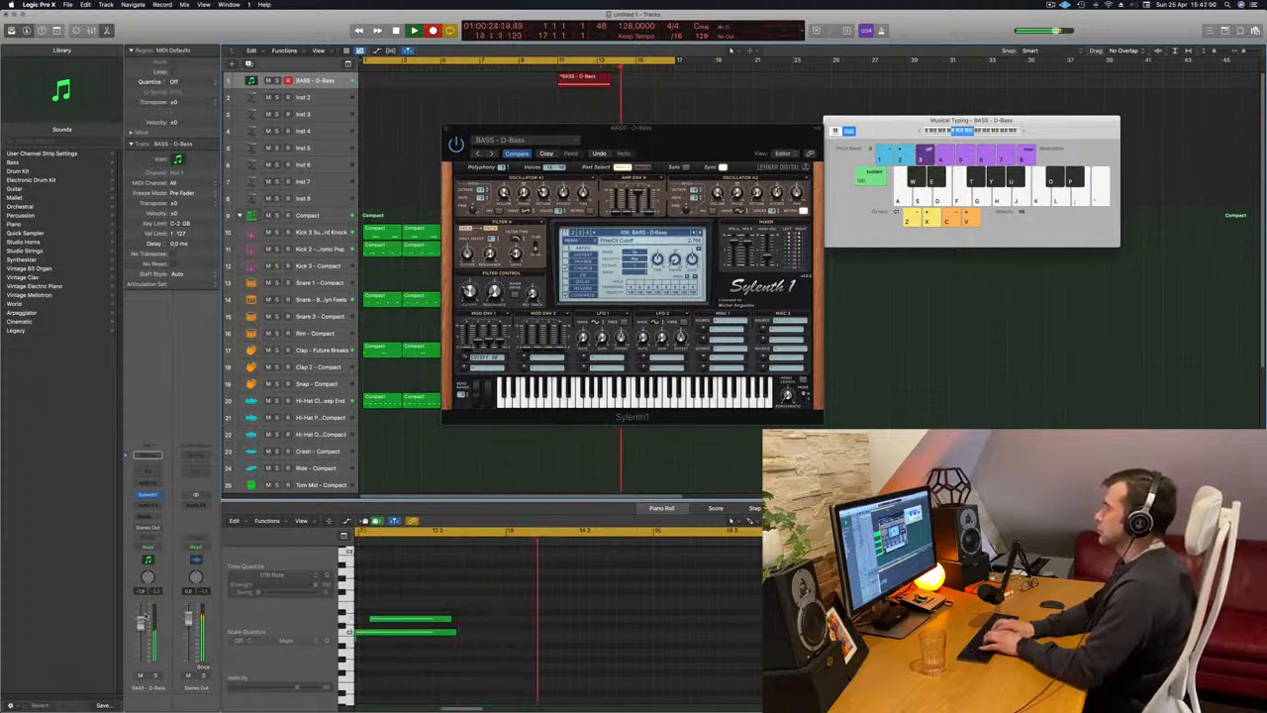
key("space")
Record a new D-Bass take from bar 1 with Musical Typing, then play it back from the start.
key("r")
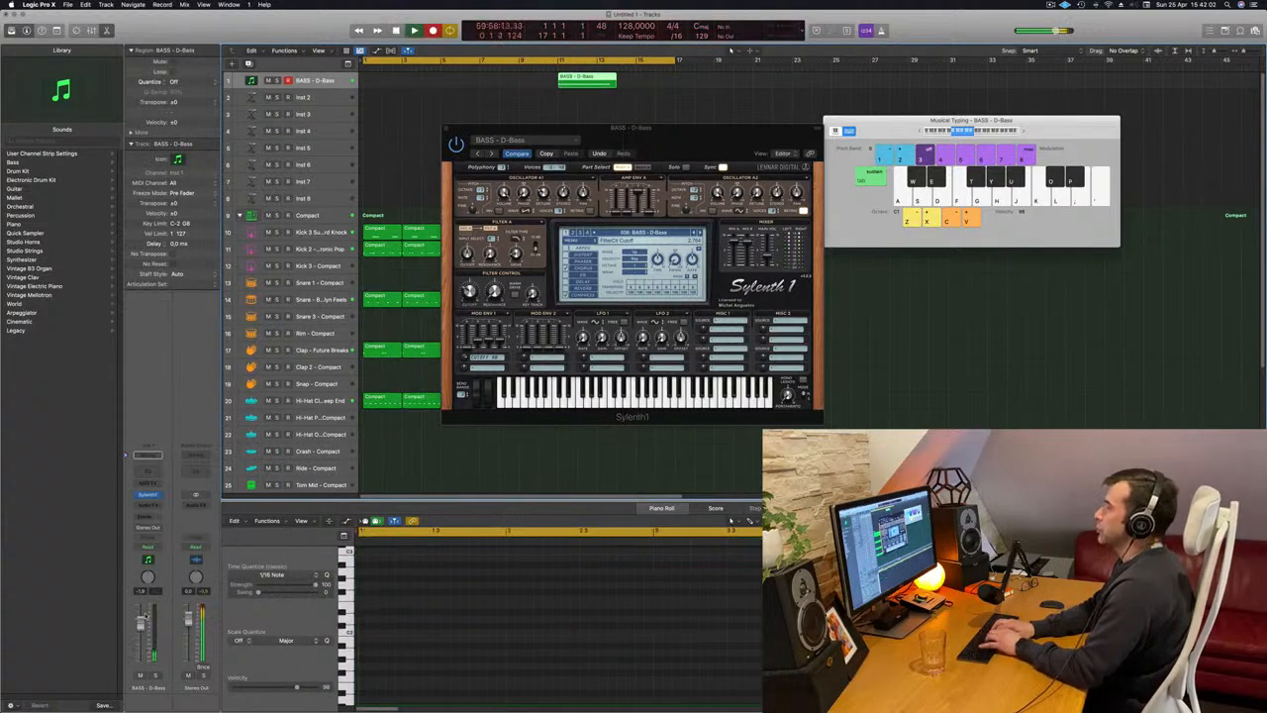
key("l")
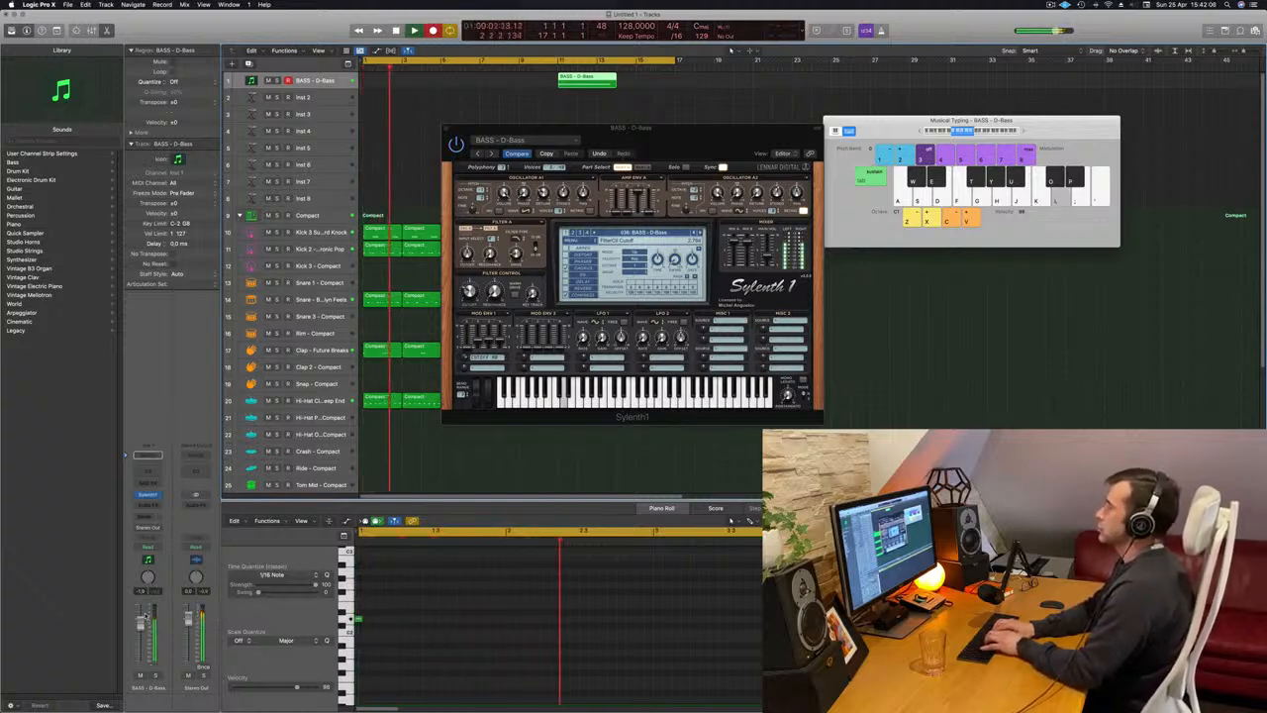
key("j")
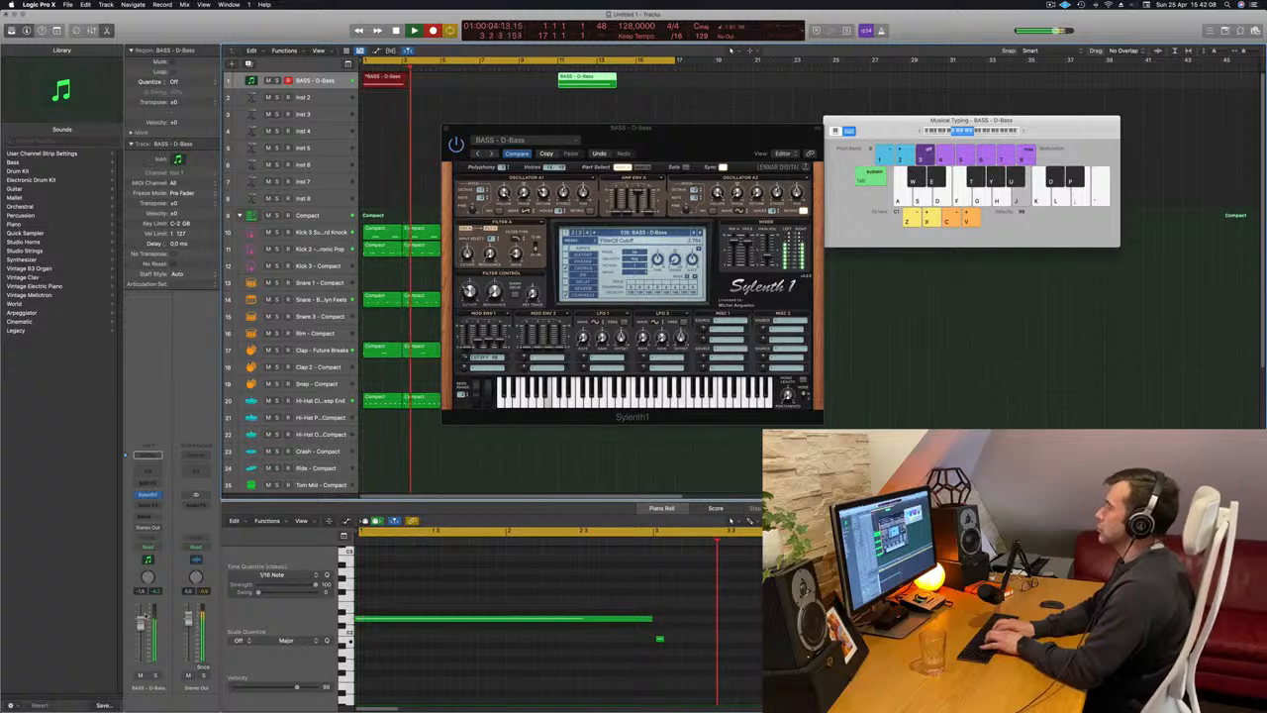
key("apostrophe")
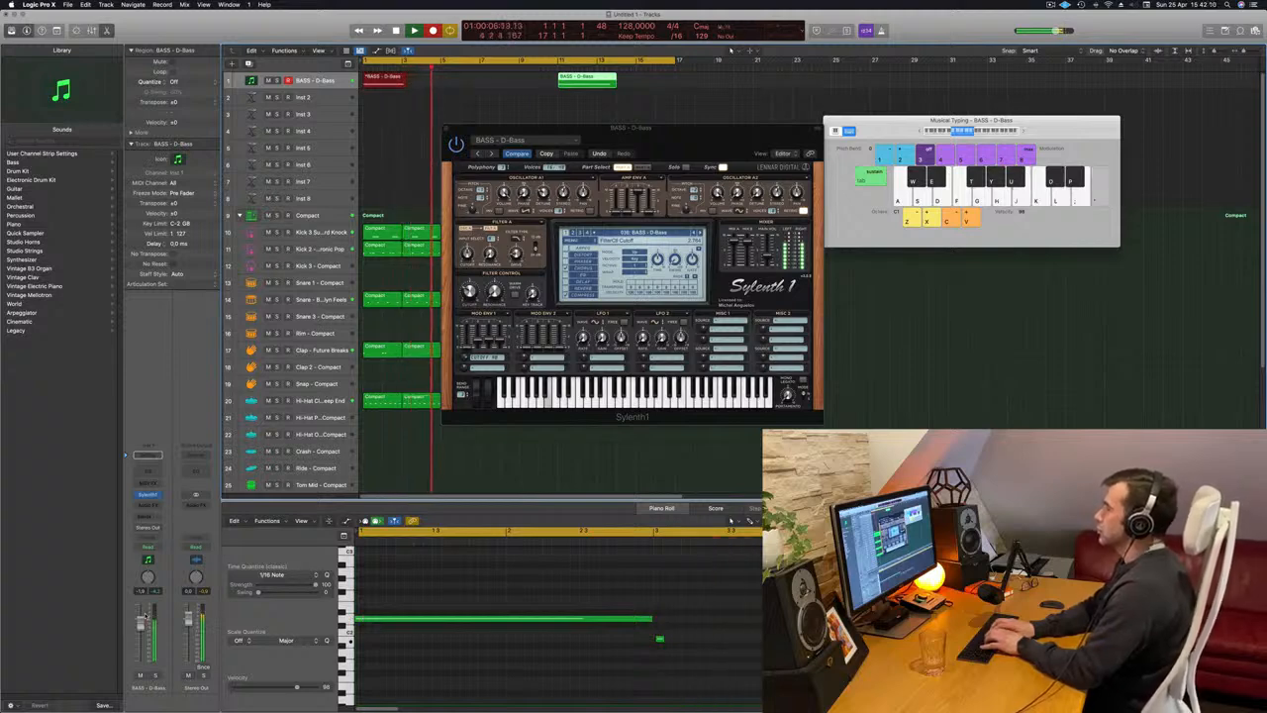
key("space")
key("space")
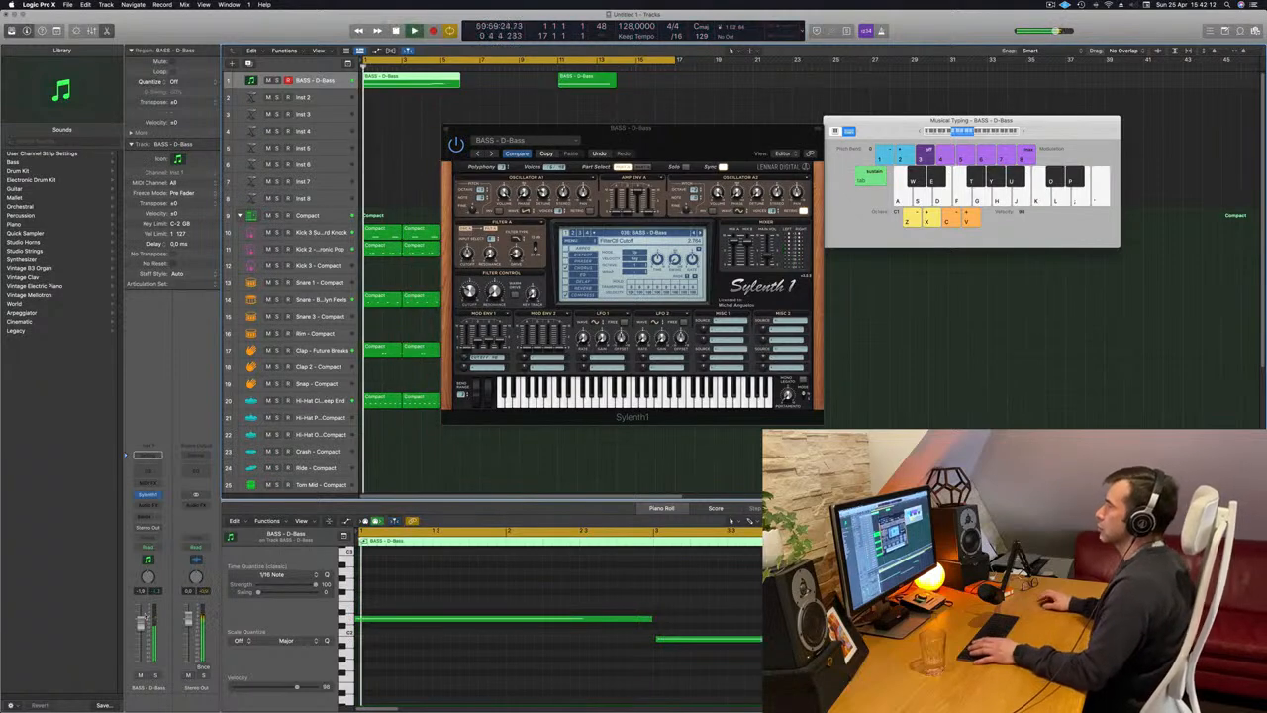
Select all four notes of the new bass take and align them to the grid so the first two meet at bar 3.
key("Right")
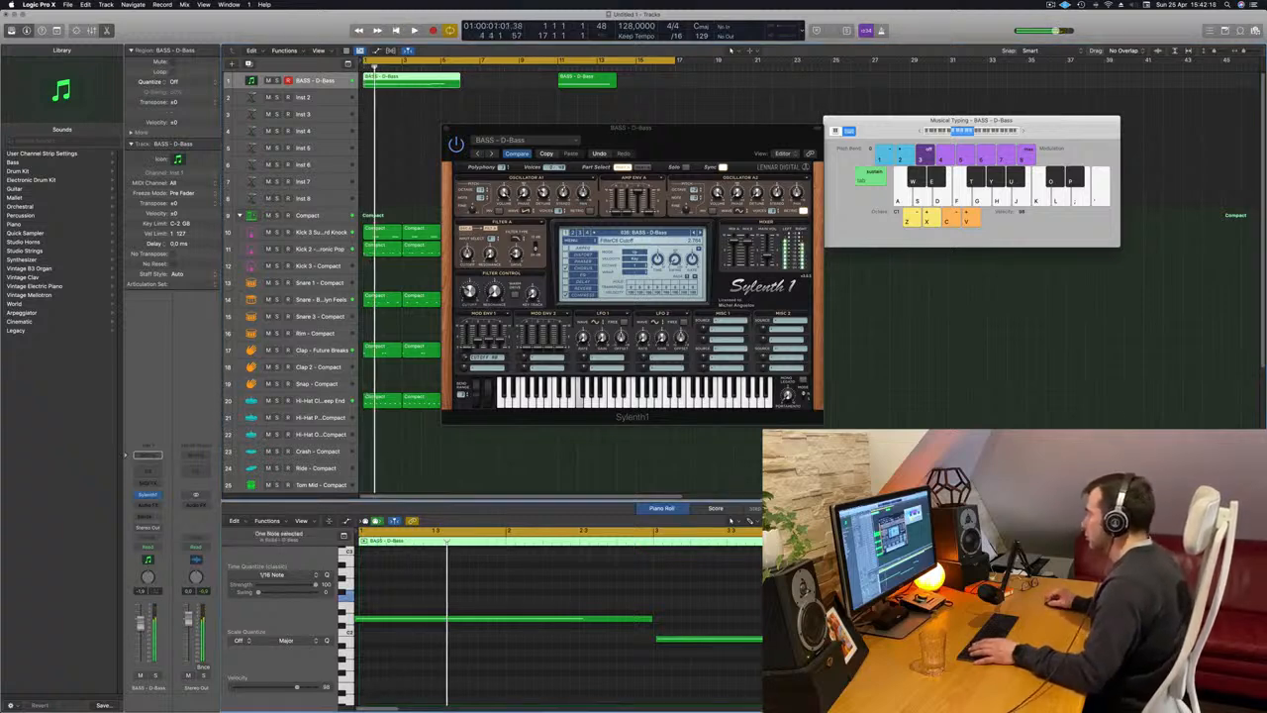
key("Right")
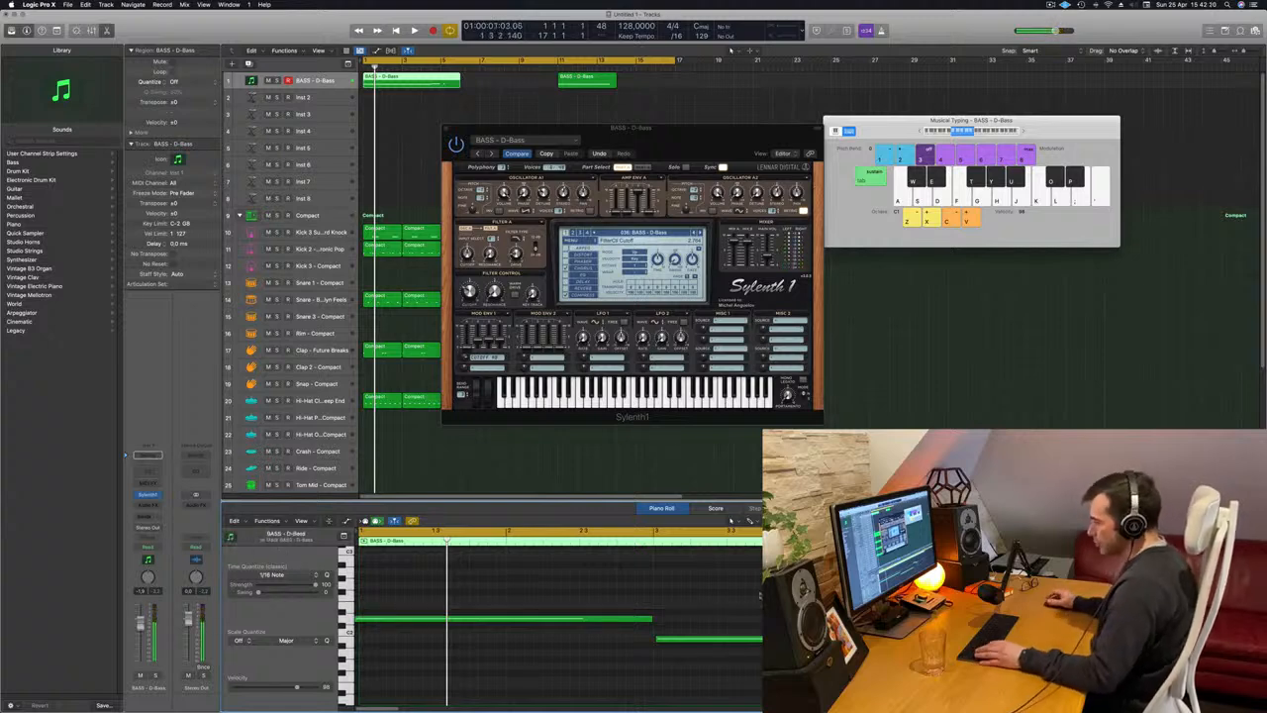
key("super+a")
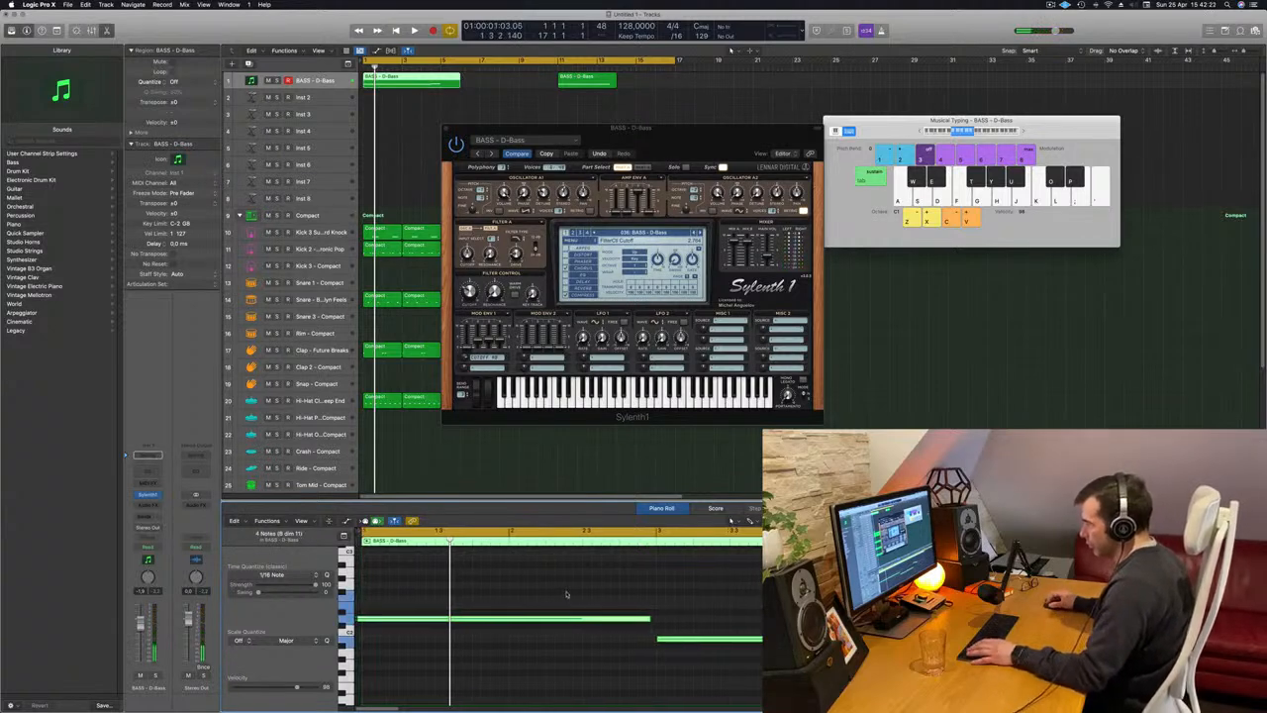
left_click_drag(515, 619, 525, 621)
left_click_drag(654, 618, 671, 611)
key("space")
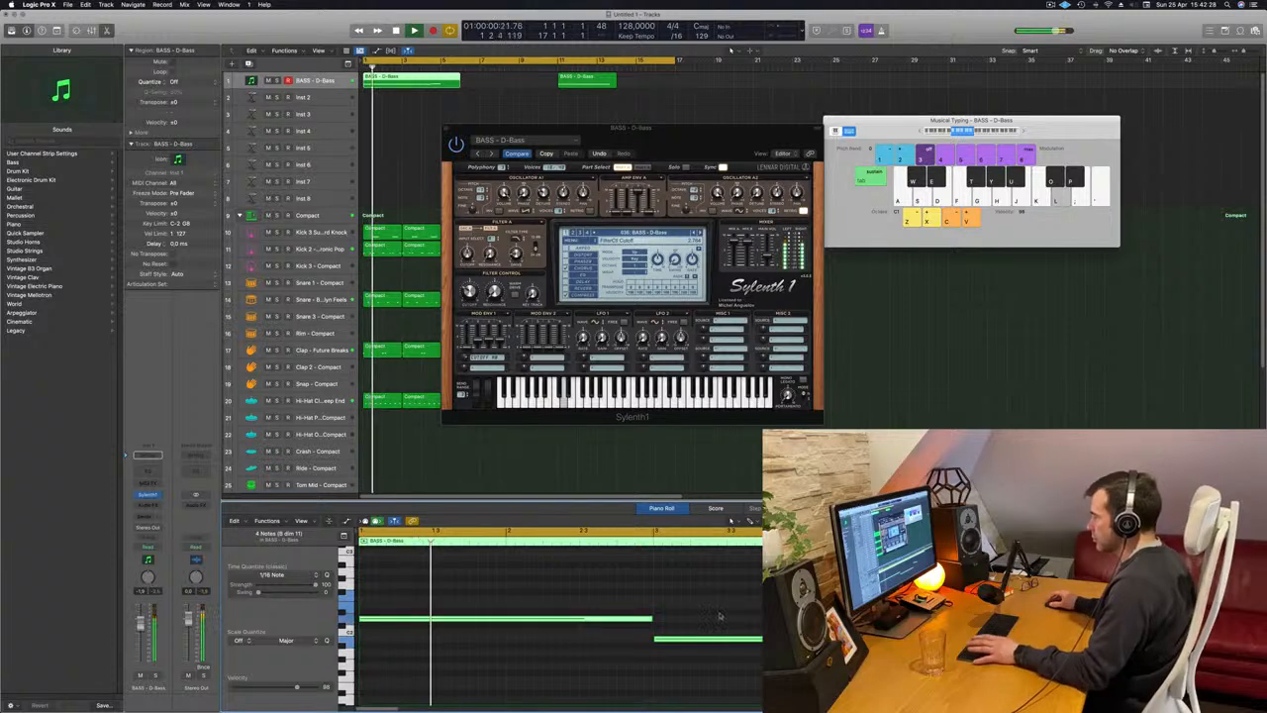
left_click(724, 615)
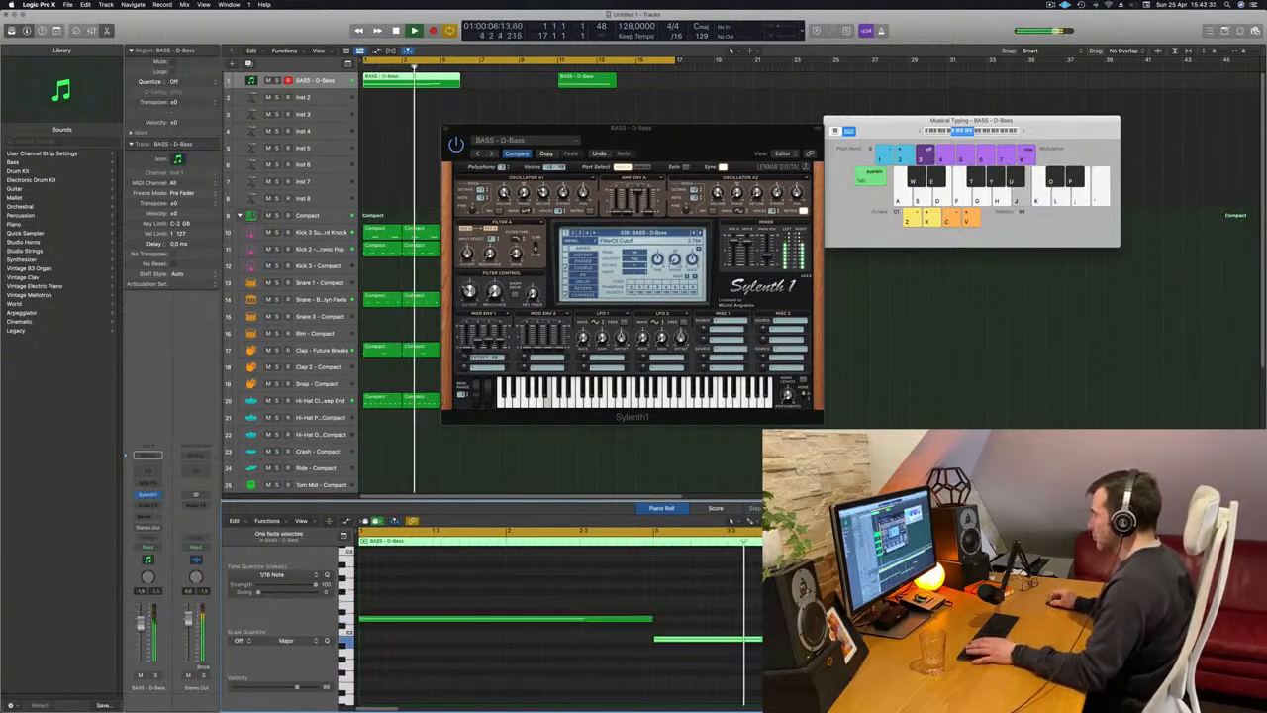
Move the Sylenth1 window off the regions, cut the first bass region to end at bar 5 and delete the old take at bar 11.
left_click_drag(526, 134, 891, 114)
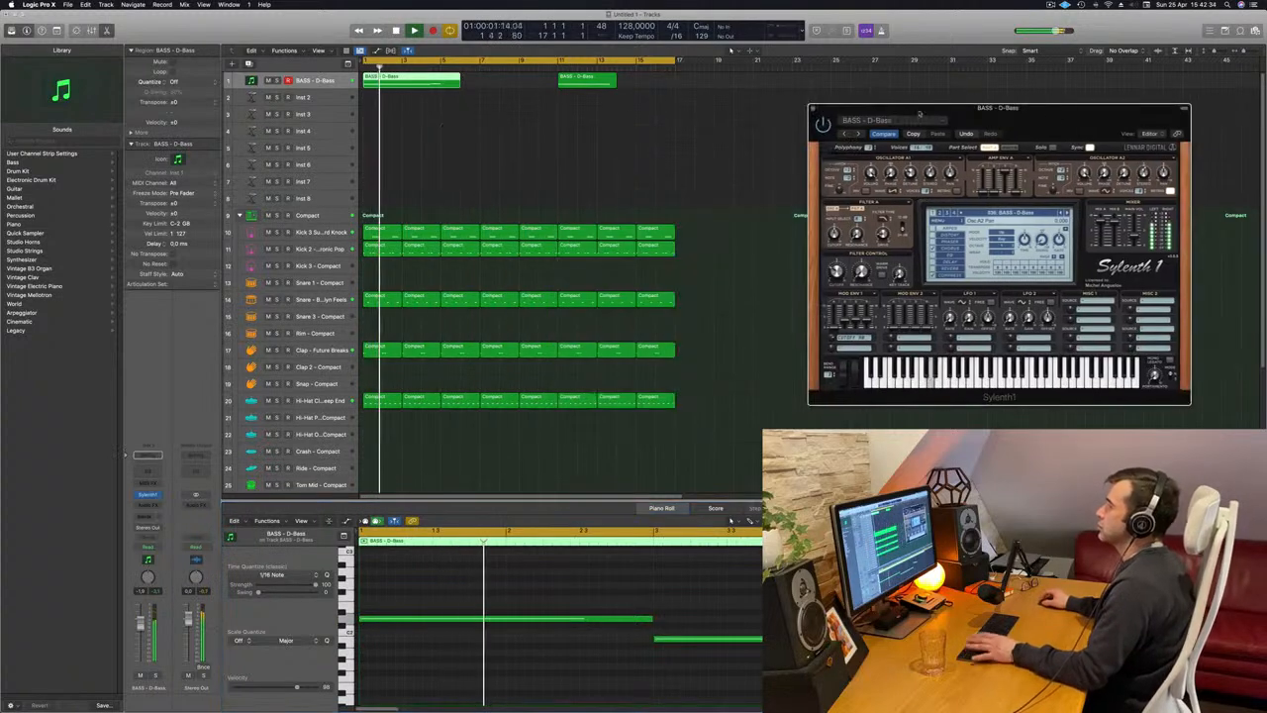
key("space")
key("space")
double_click(441, 86, "super")
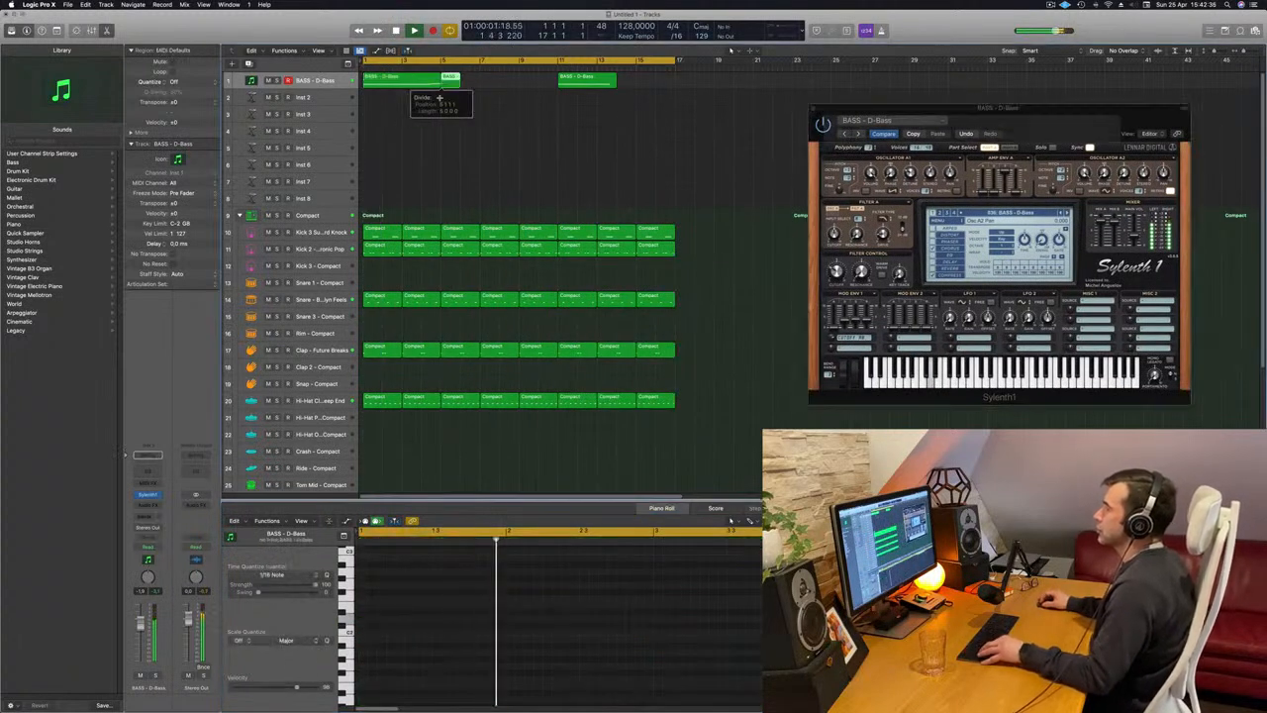
key("Delete")
left_click(584, 81)
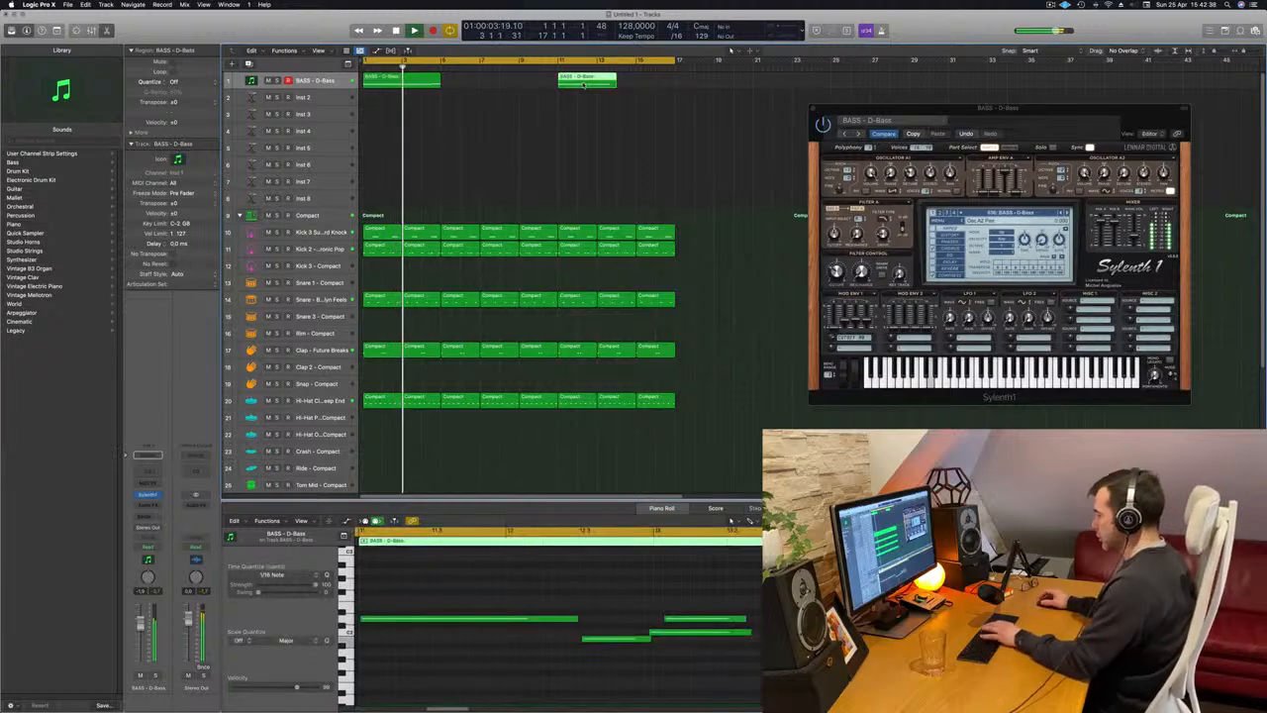
key("Delete")
Restart playback and place a copy of the trimmed bass region at bar 5.
key("space")
key("space")
left_click(410, 84)
mouse_move(409, 83)
left_mouse_down("alt")
mouse_move(491, 91)
mouse_move(436, 107)
mouse_move(410, 83)
left_mouse_up("alt")
key("super+Left")
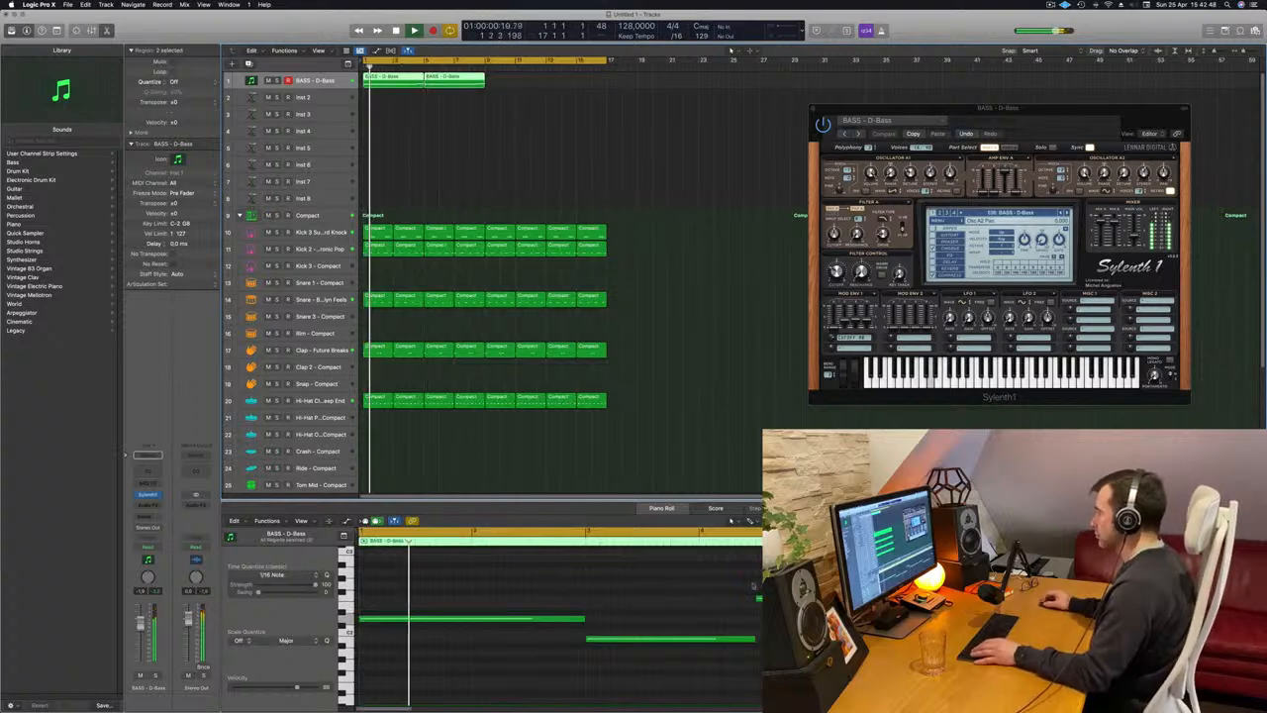
Lengthen the last, highest note of the first bass region so it ends at bar 5.
left_click(777, 598)
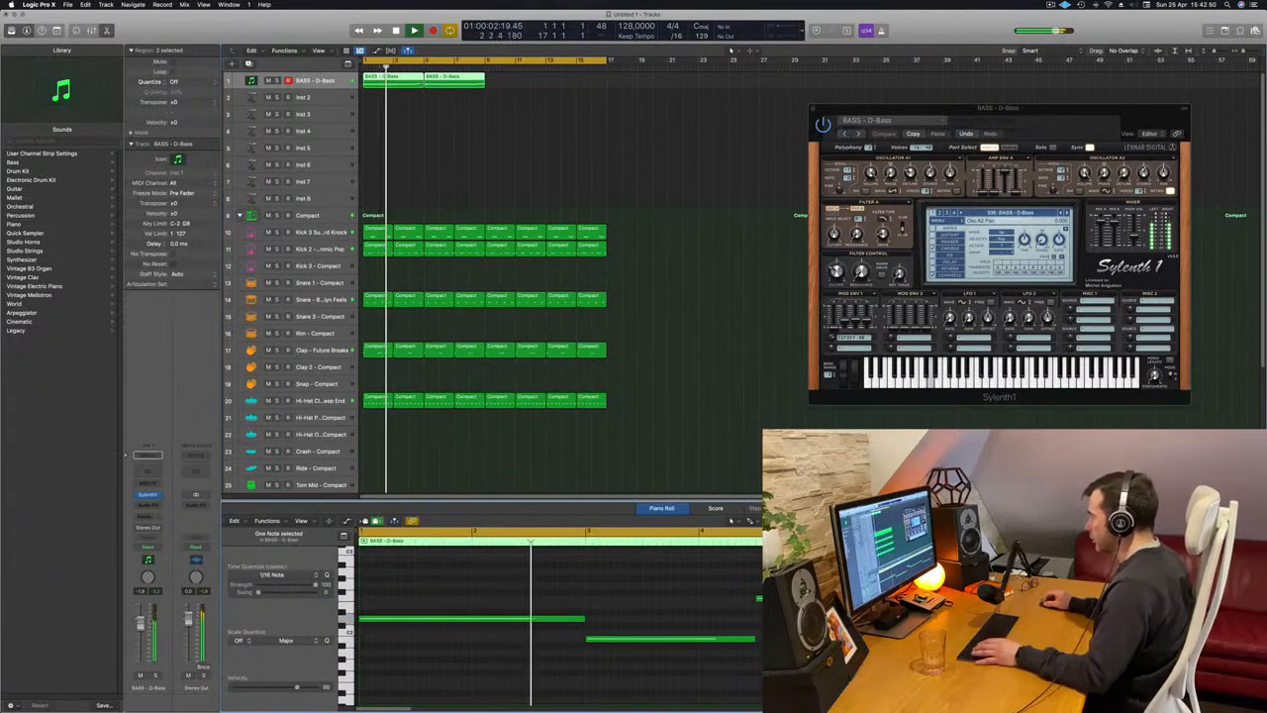
scroll(586, 585, "down", 5)
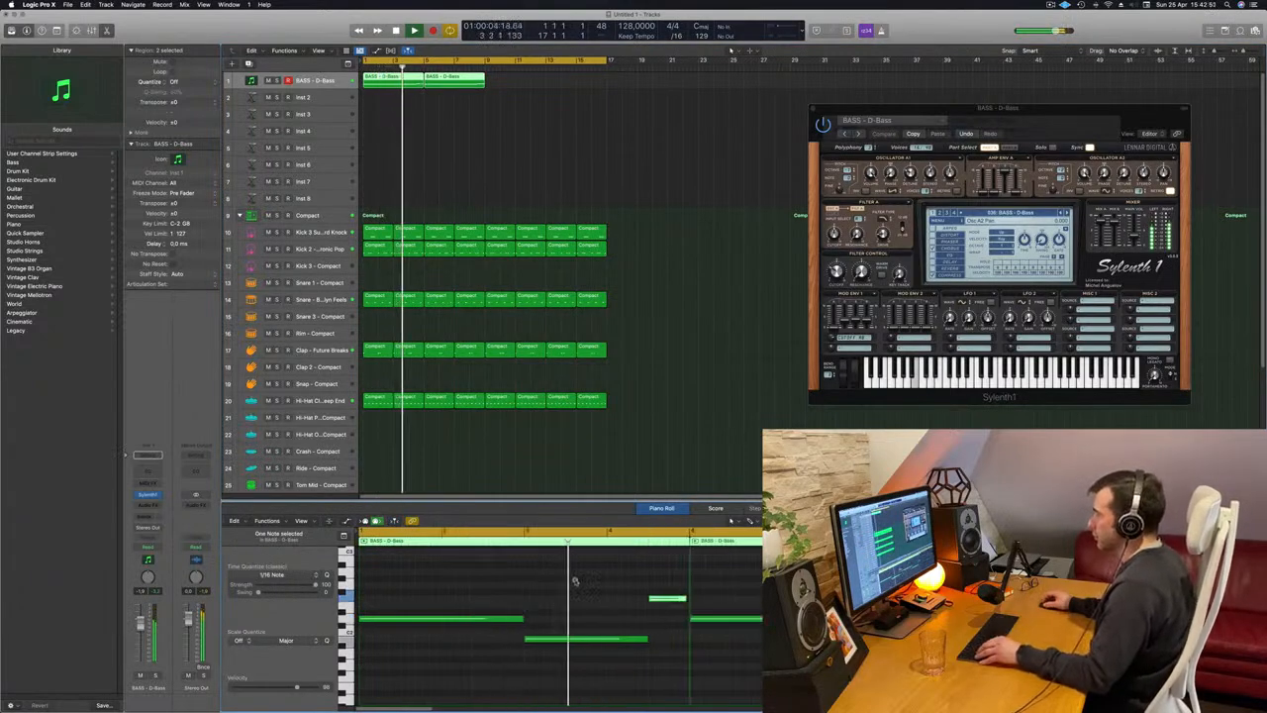
scroll(680, 607, "up", 4)
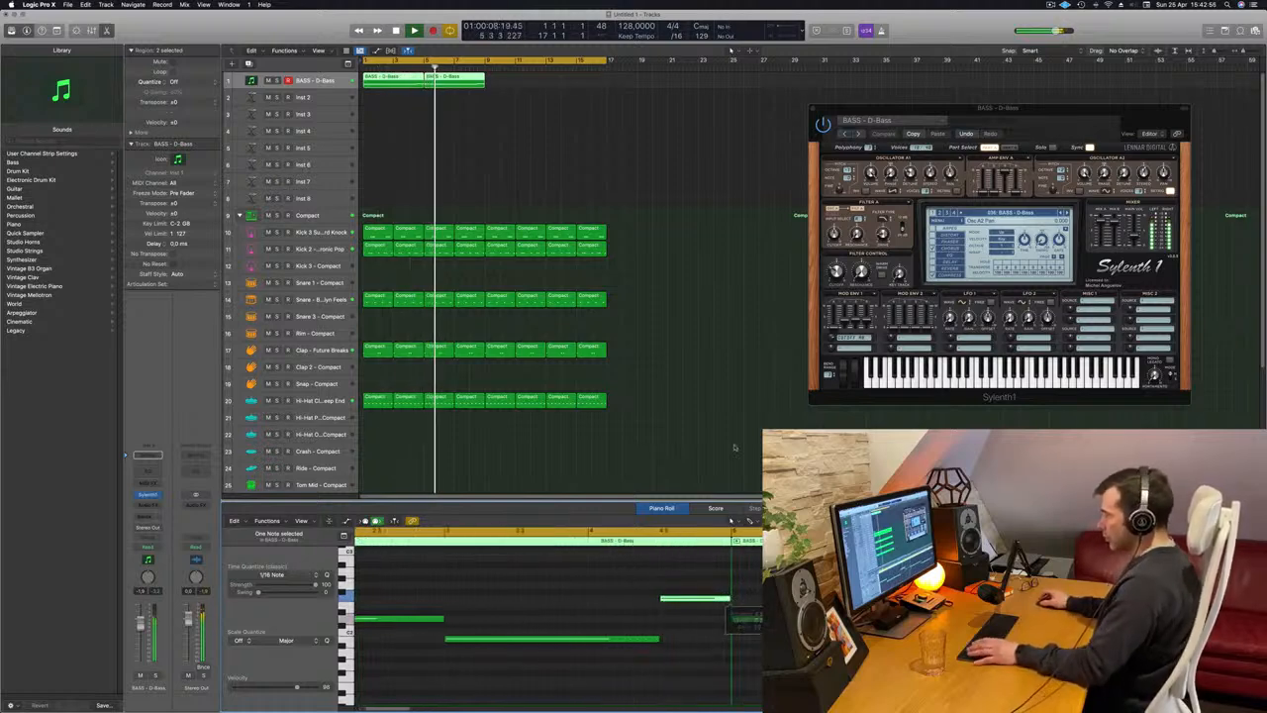
Delete the bass copy at bar 5 and repeat the corrected four-bar region to fill all 16 bars.
key("Return")
left_click(519, 87)
left_click(457, 81)
key("Delete")
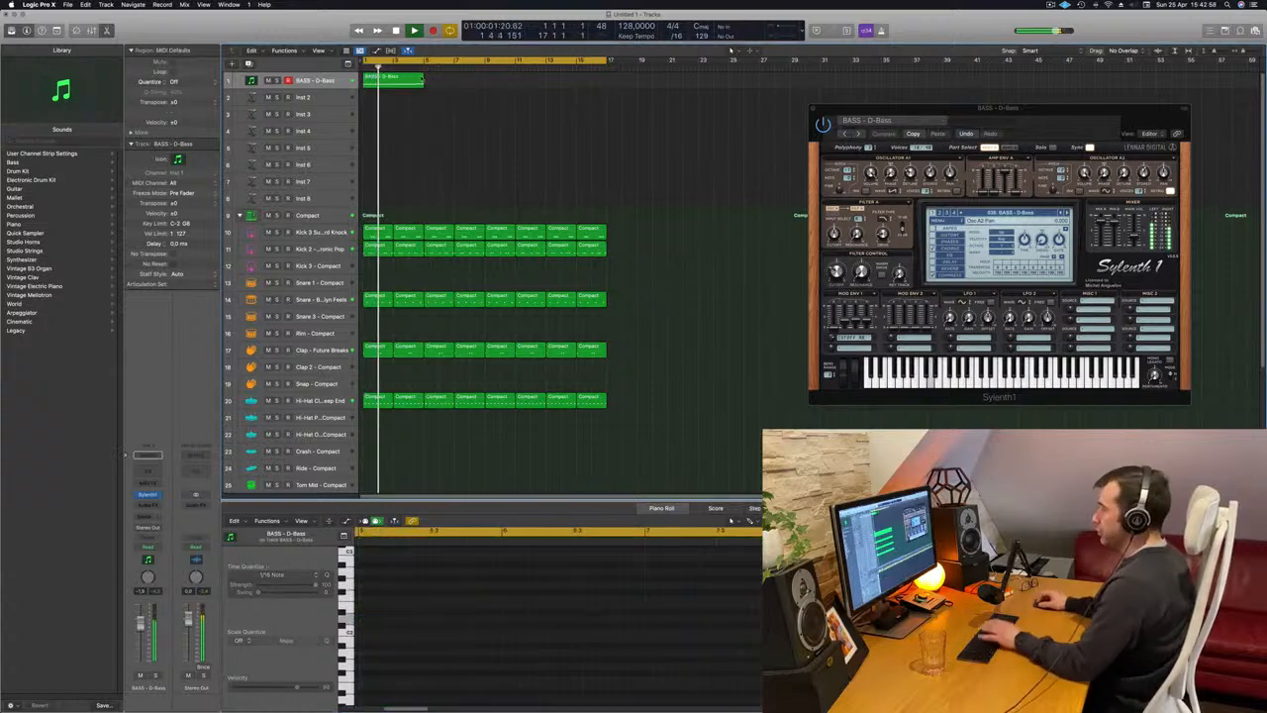
left_click(387, 81)
mouse_move(387, 81)
left_mouse_down()
mouse_move(525, 86)
mouse_move(402, 85)
left_mouse_up()
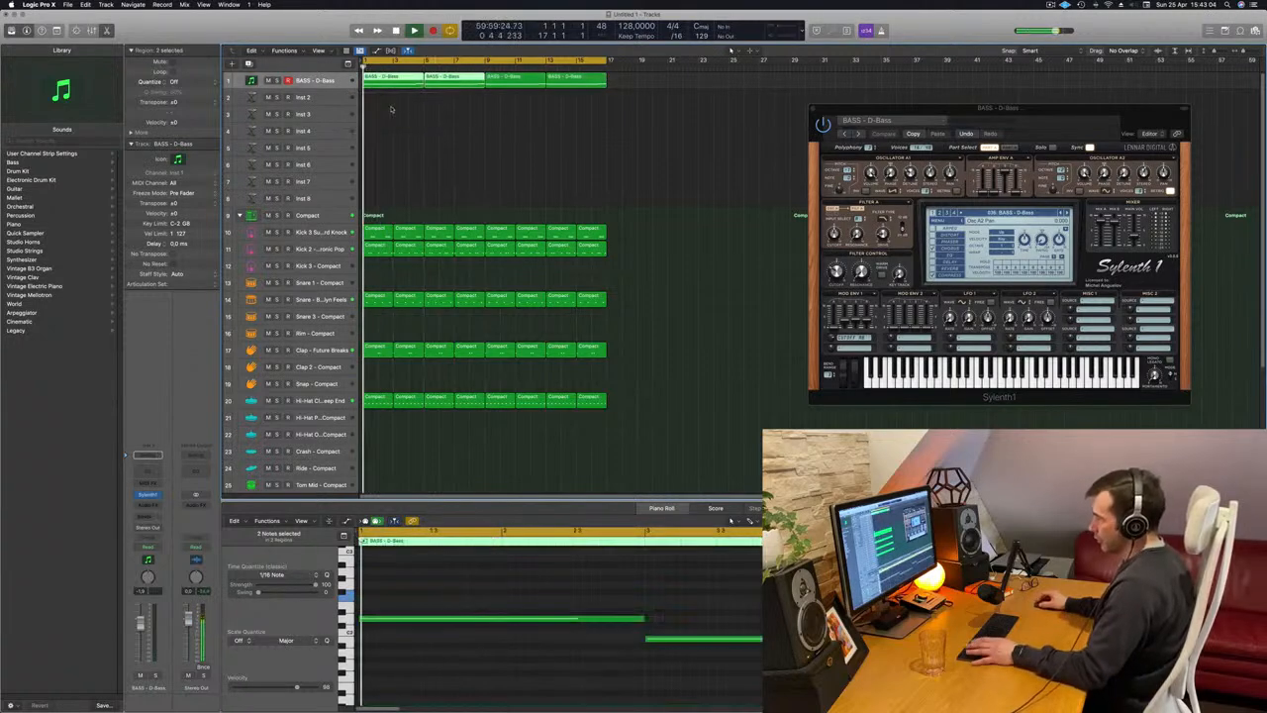
Show Musical Typing again and lower the Sylenth1 filter control cutoff while replaying the bass line from the start.
key("super+k")
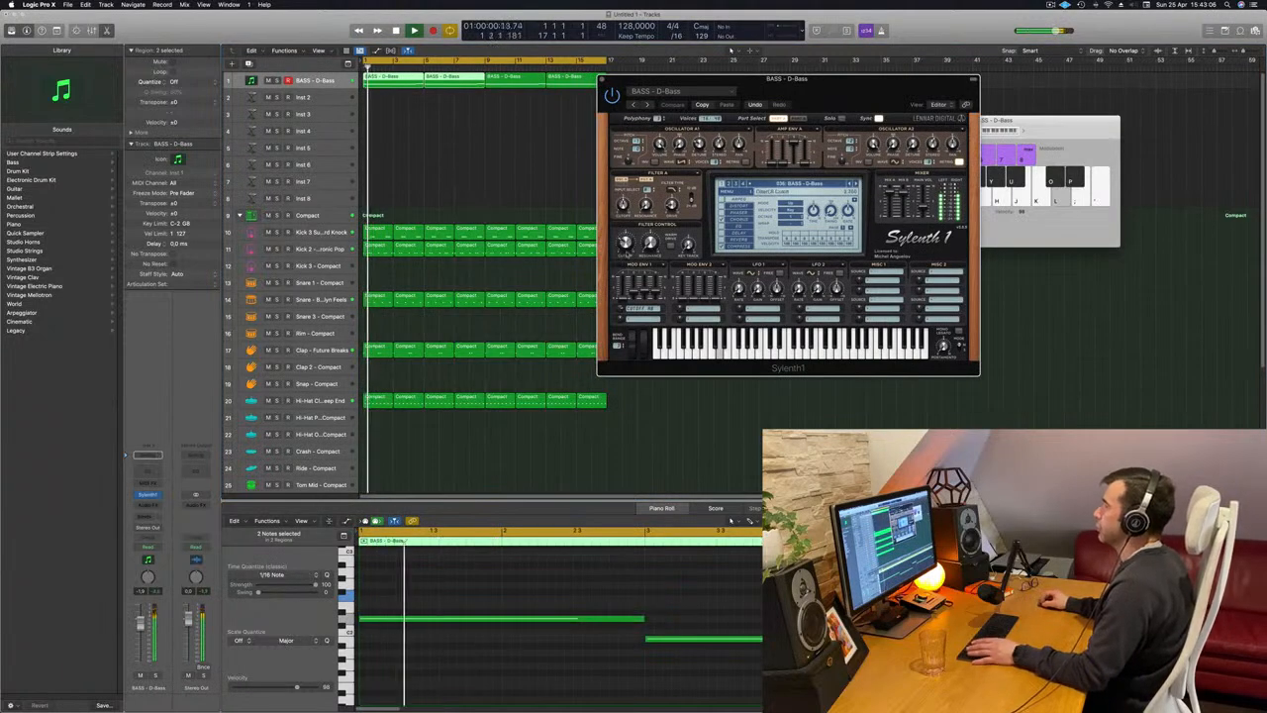
key("space")
key("space")
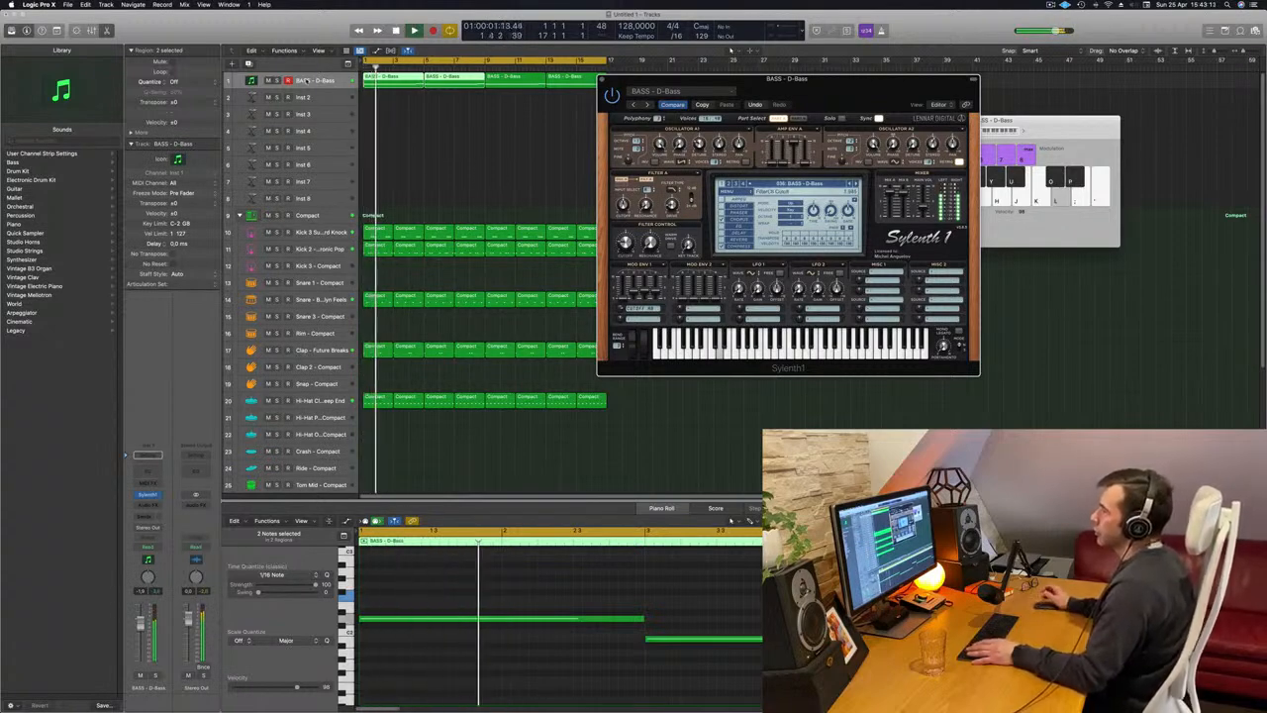
key("space")
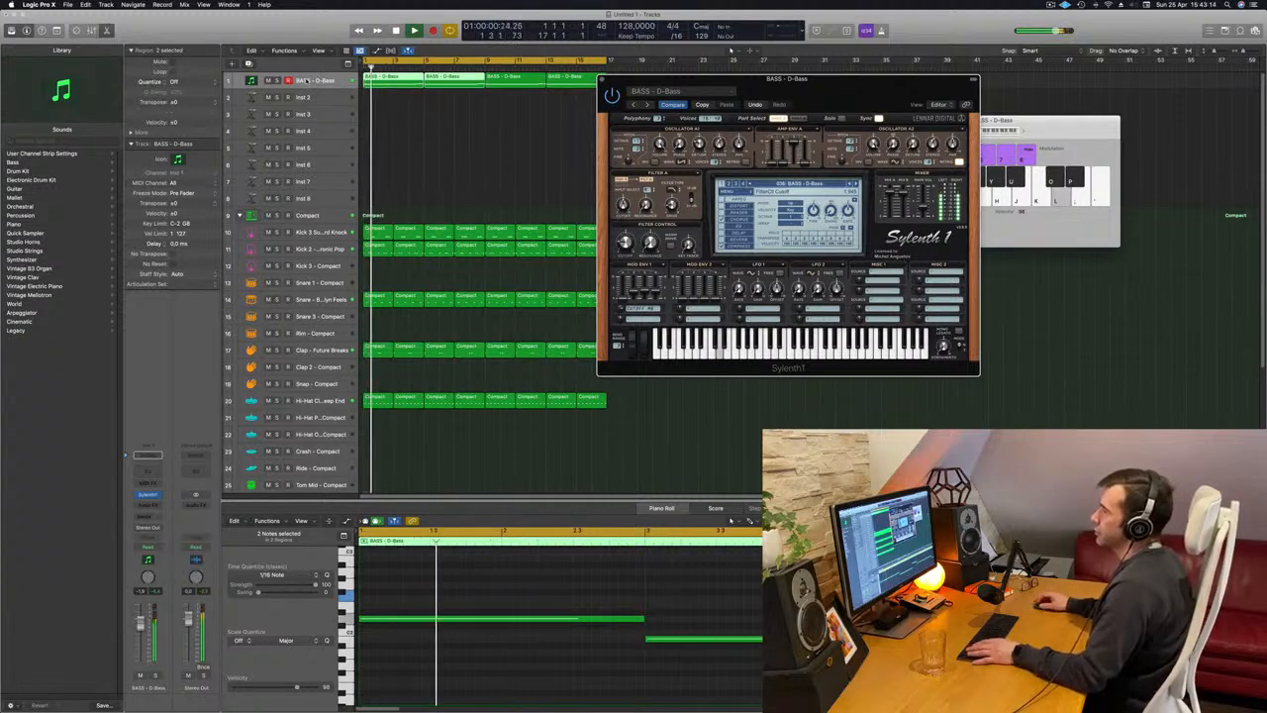
Select the Kick 2 - Electronic Pop track and replay the beat to hear it against the bass.
left_click(315, 248)
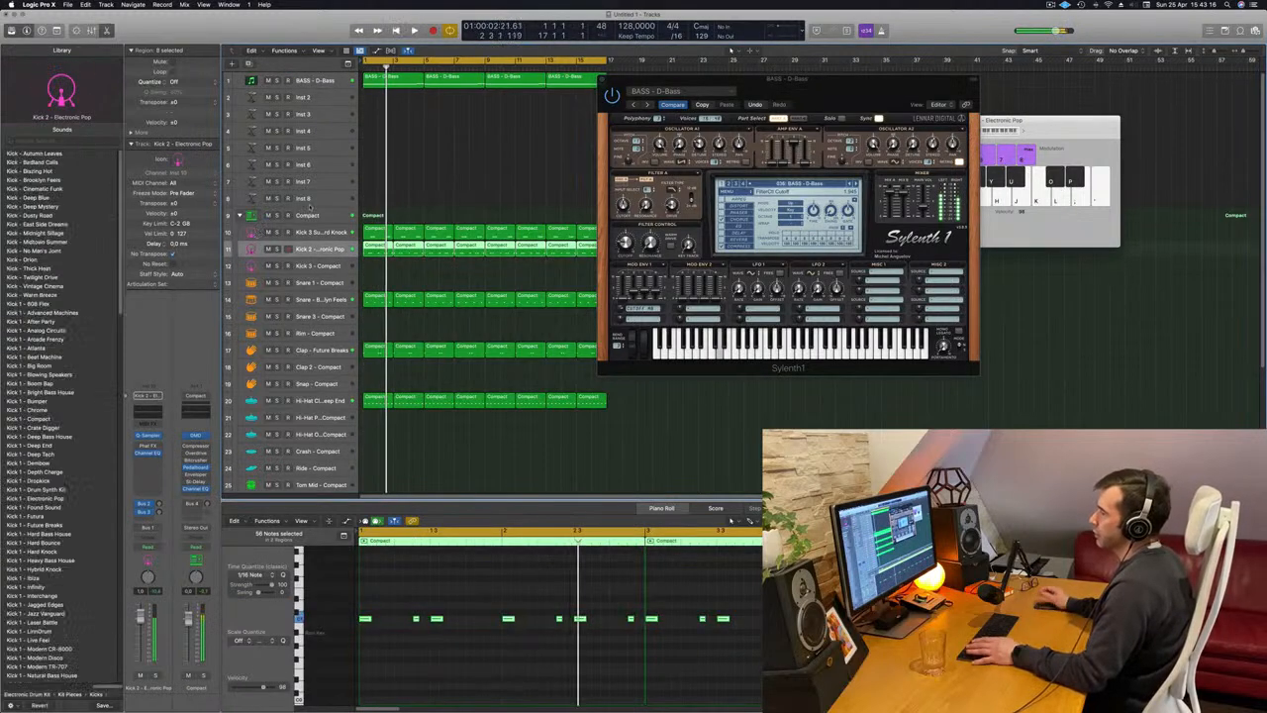
key("space")
key("space")
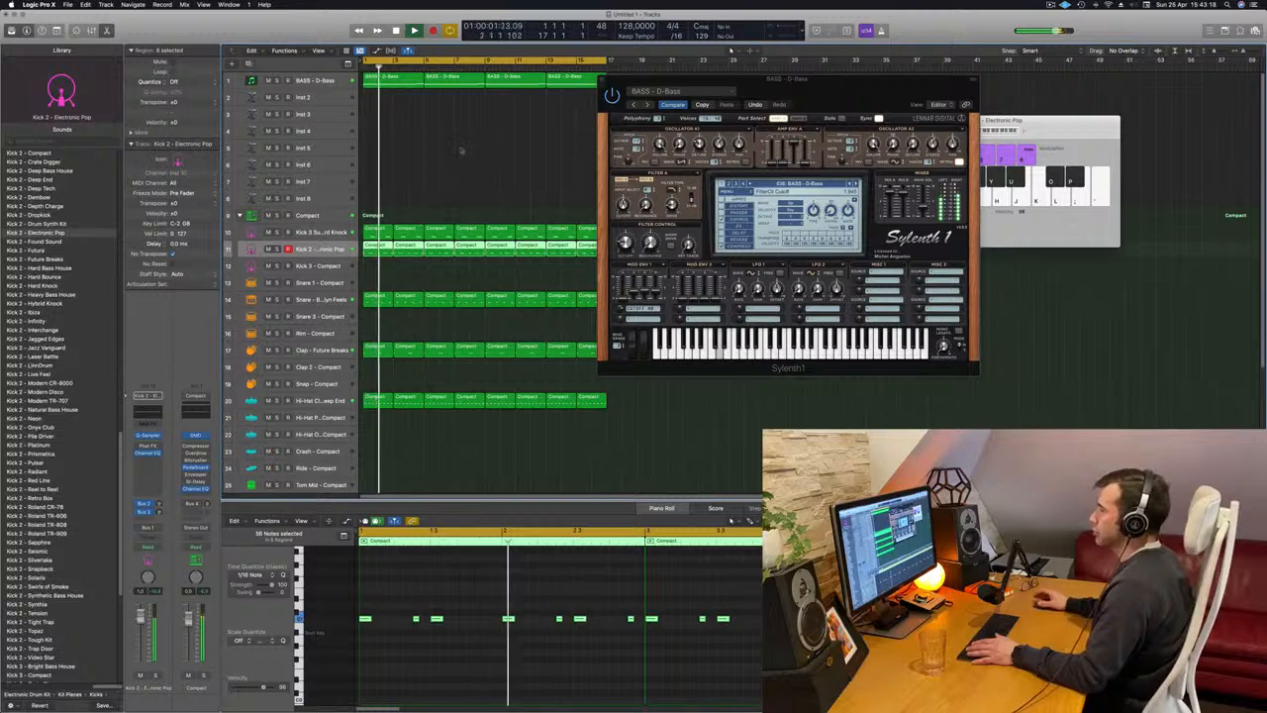
Insert a Compressor on the BASS - D-Bass track after Sylenth1.
left_click(339, 86)
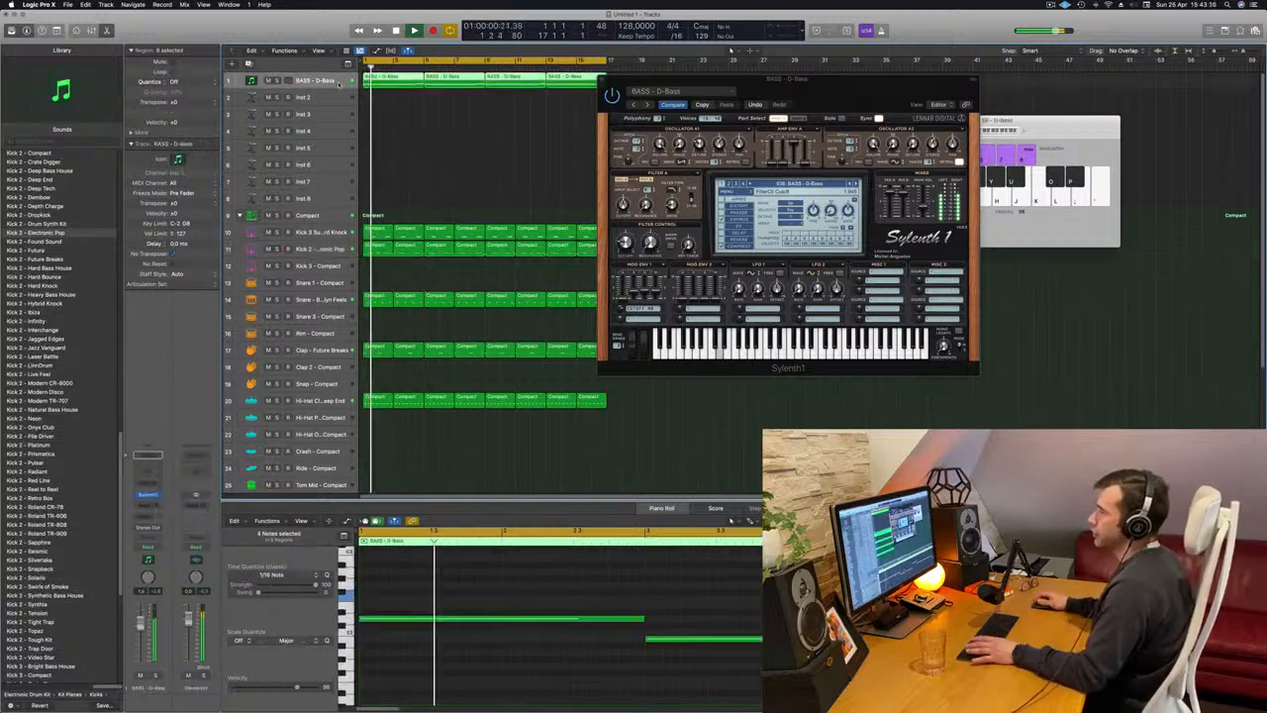
left_click(149, 504)
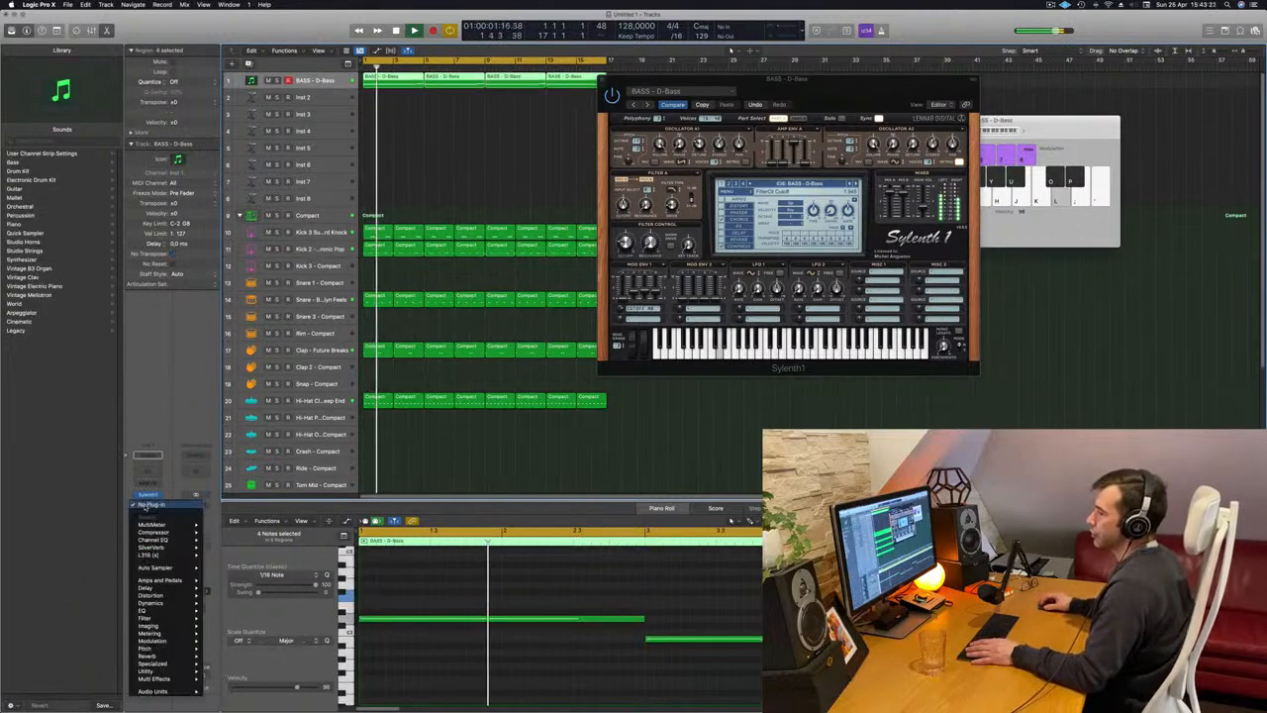
left_click(222, 533)
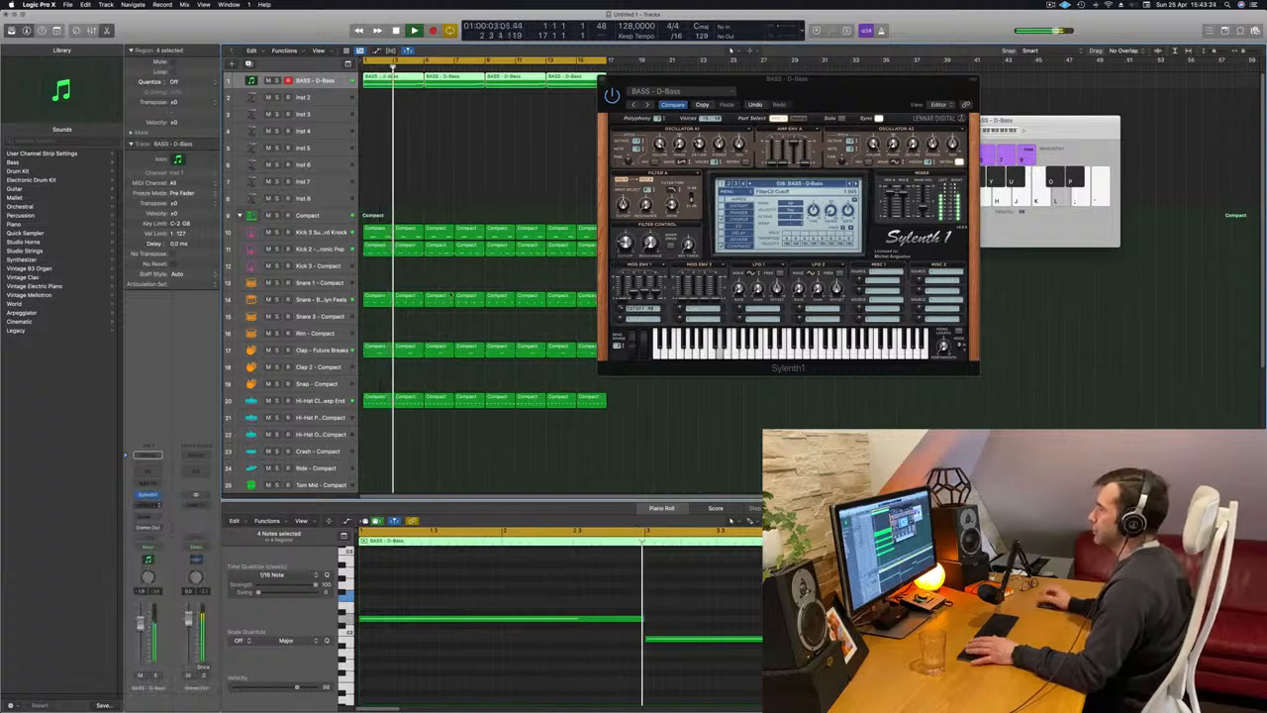
left_click_drag(792, 135, 777, 132)
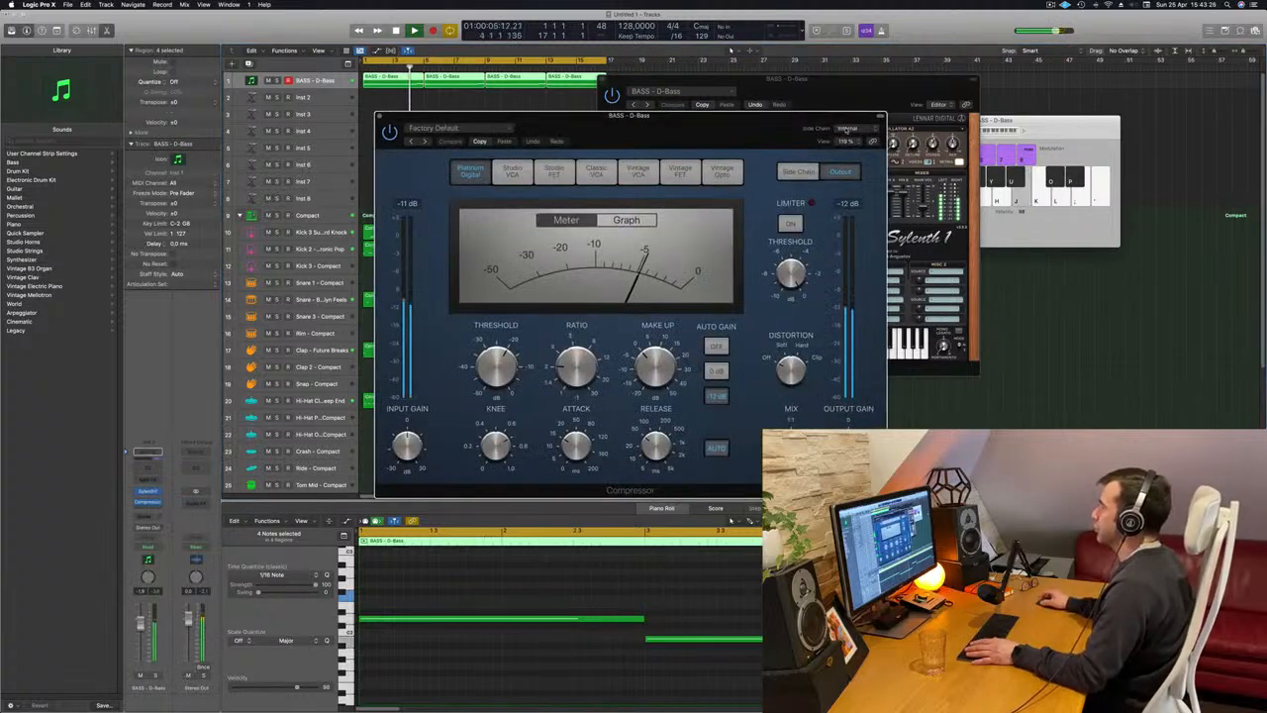
Set the bass Compressor's side chain source to Bus 2 and move its window clear of the tracks.
mouse_move(864, 158)
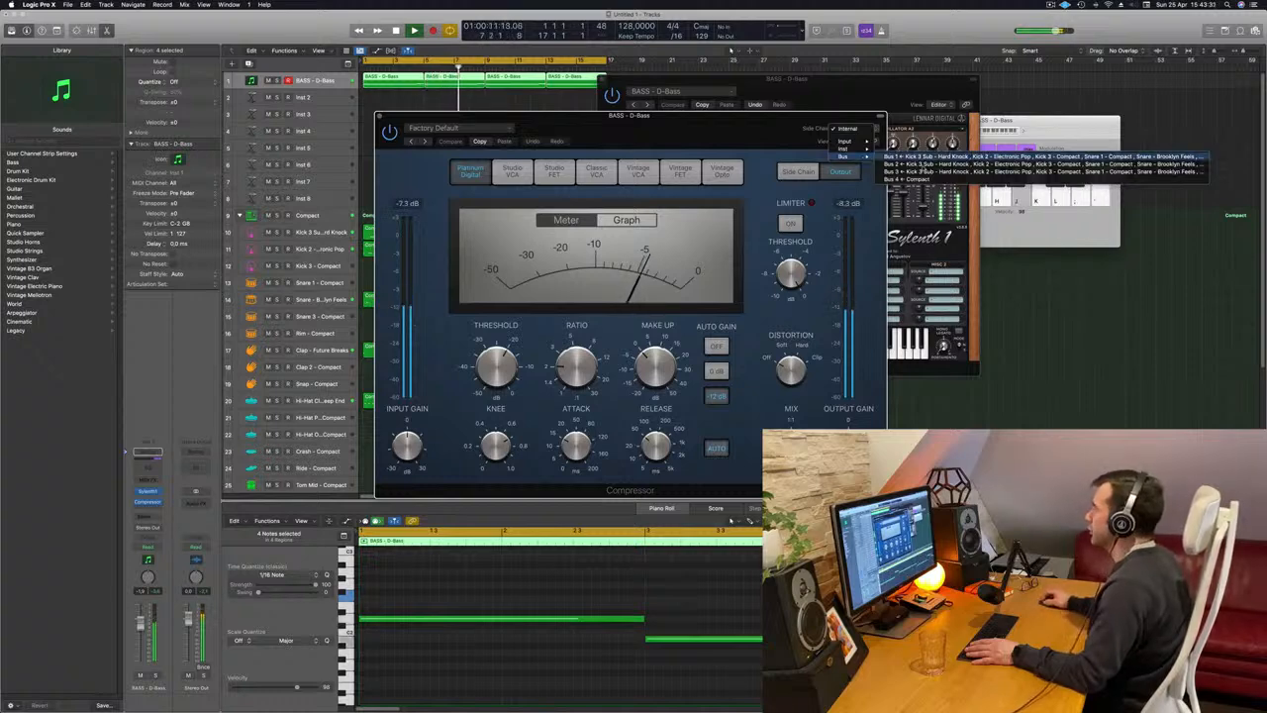
left_click(895, 163)
left_click_drag(691, 136, 939, 116)
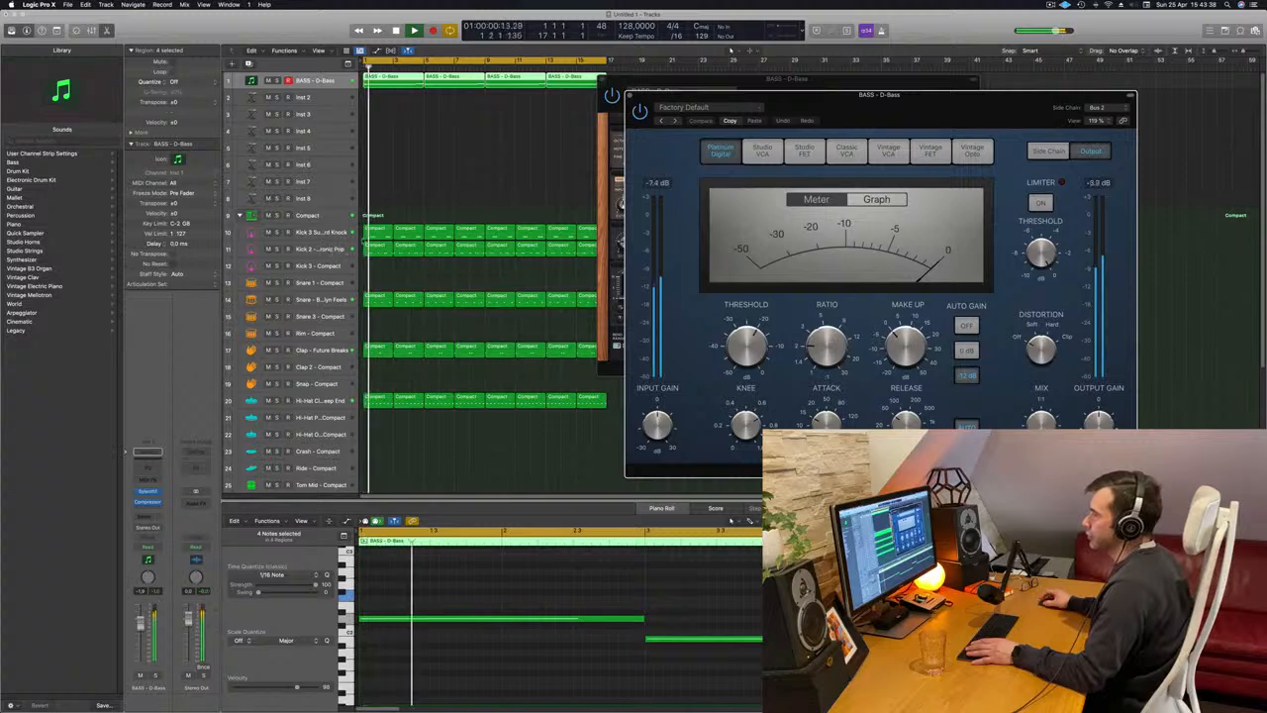
Check the Kick 2 track's routing and set the bass Compressor's side chain source to Kick 2 - Electronic Pop (Inst 10).
left_click(330, 249)
left_click(1118, 109)
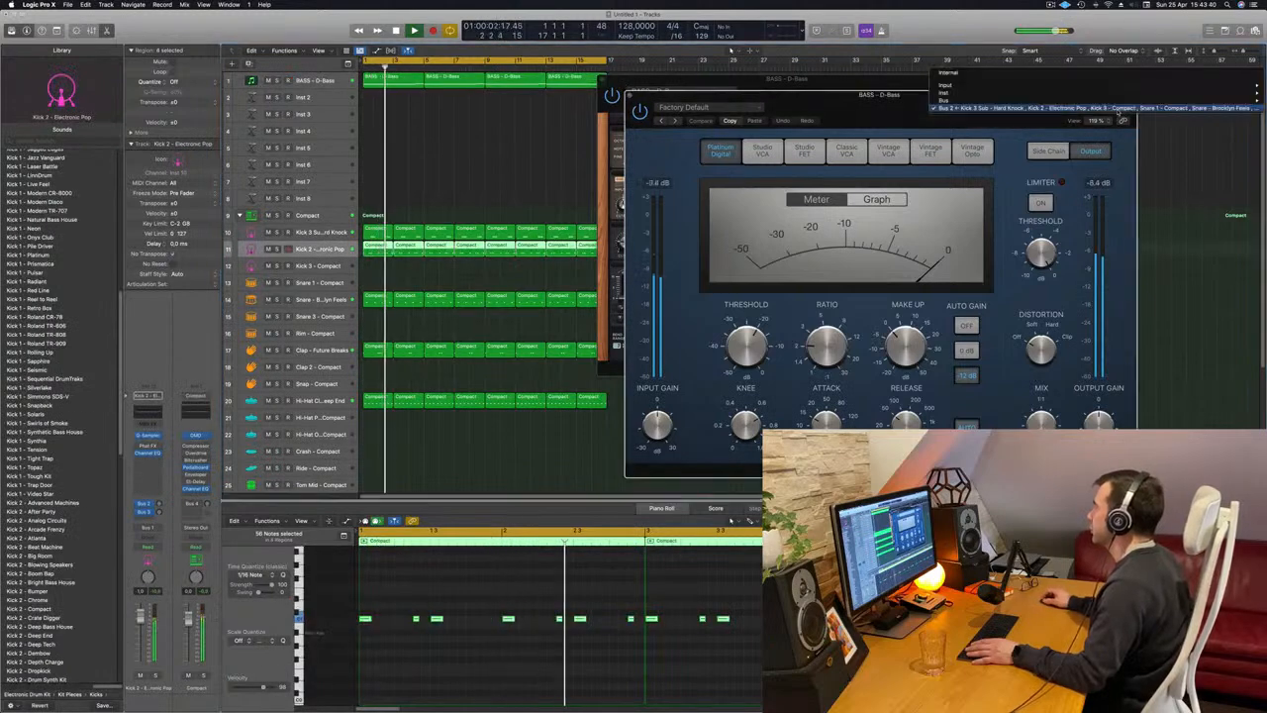
left_click(1073, 109)
left_click_drag(1065, 102, 813, 111)
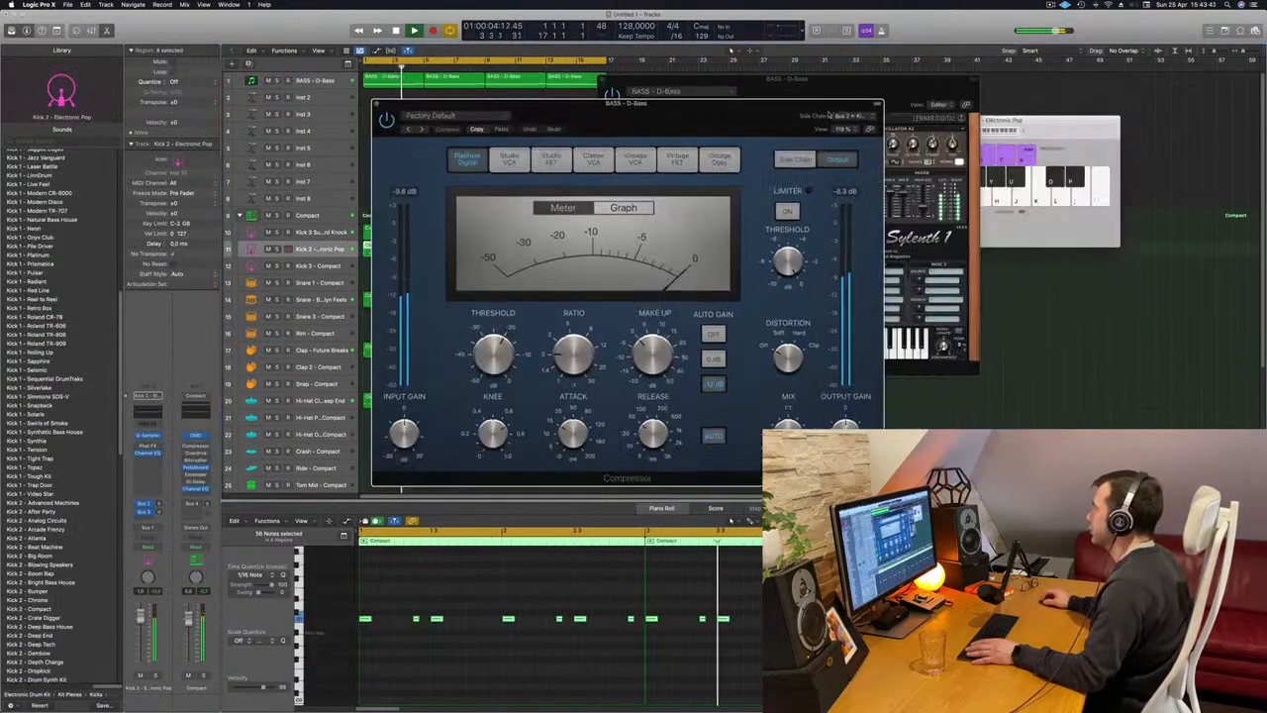
left_click(851, 115)
mouse_move(865, 104)
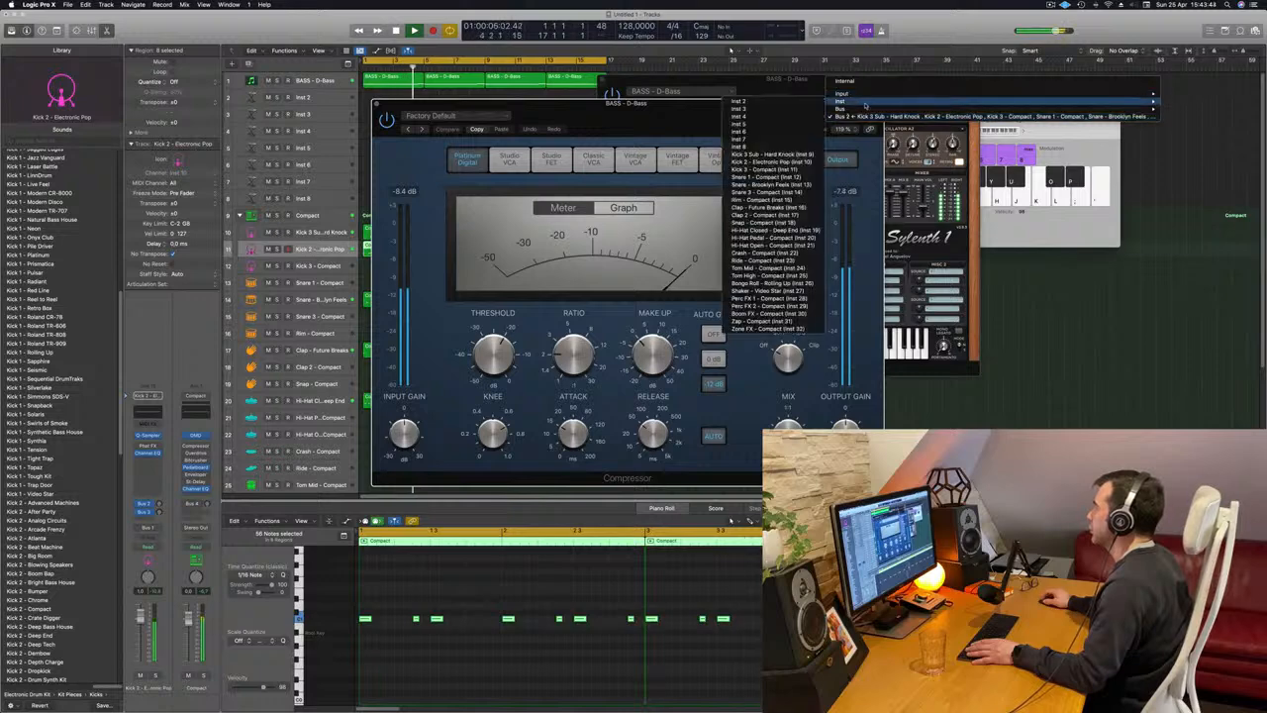
left_click(777, 162)
left_click_drag(702, 117, 854, 129)
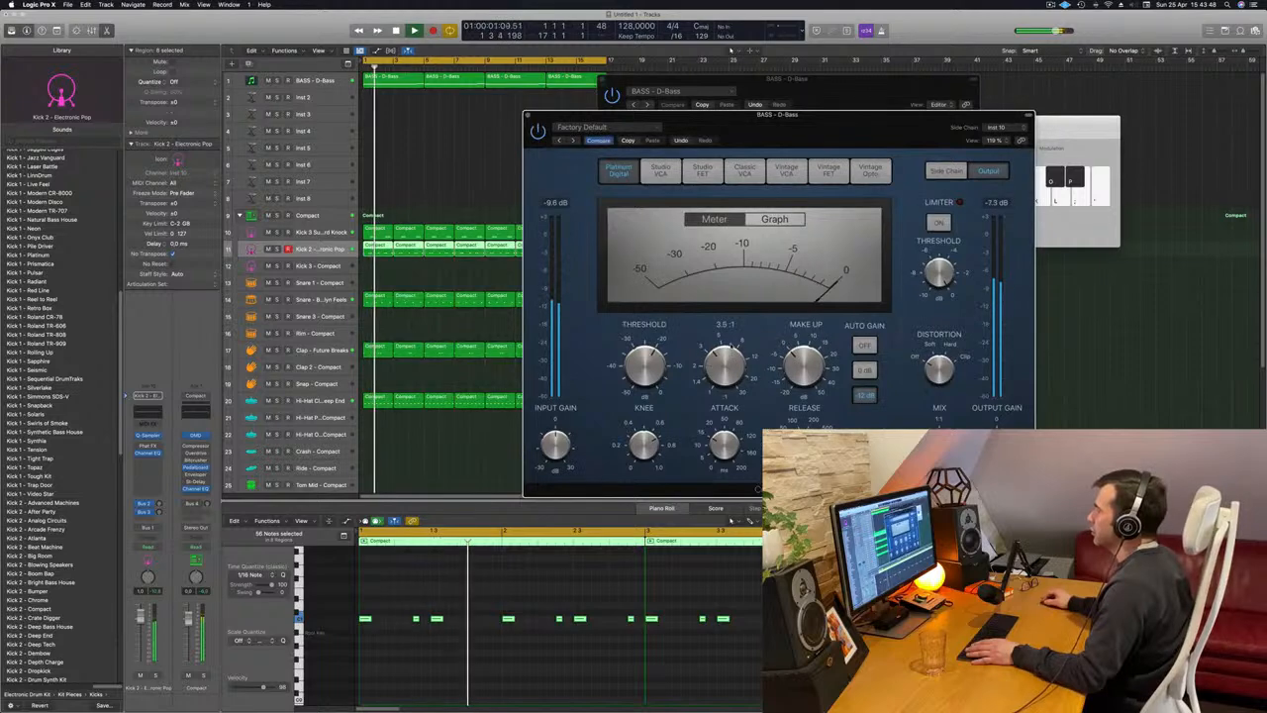
Adjust the bass Compressor's ratio and threshold and set its attack to 0.0 ms while replaying the beat.
left_click_drag(730, 367, 732, 342)
key("space")
key("space")
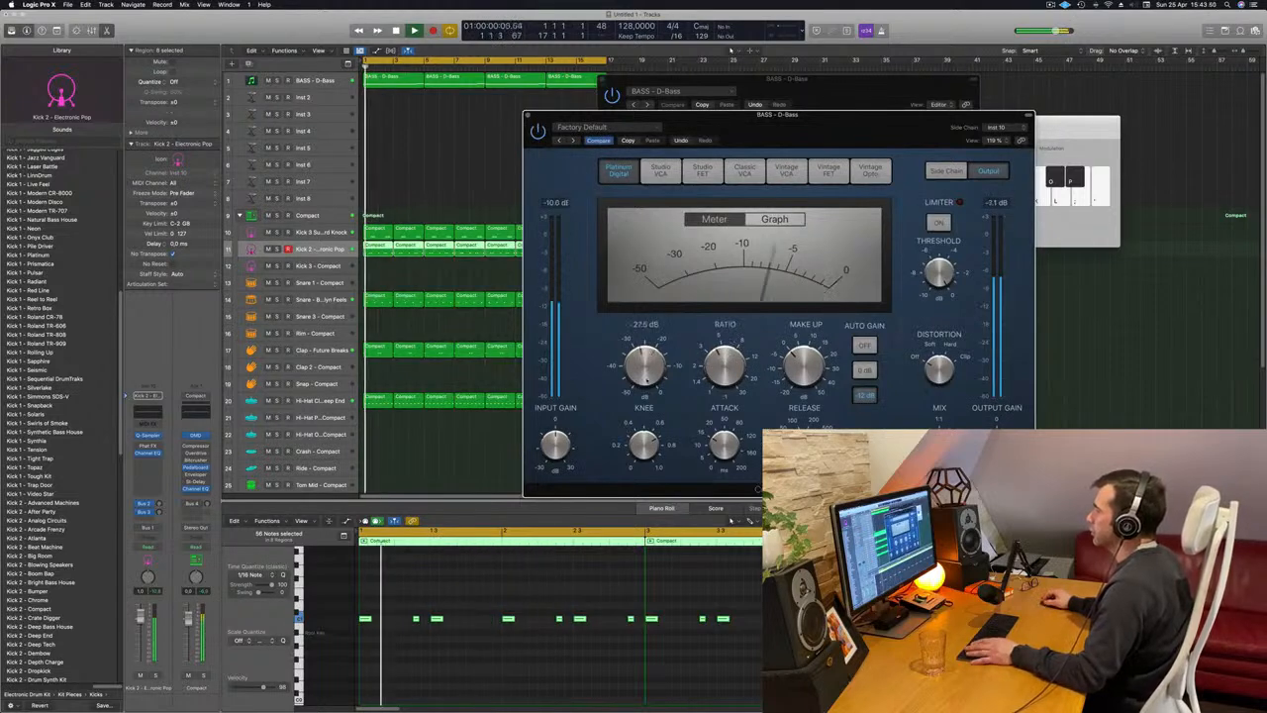
left_click_drag(648, 367, 646, 374)
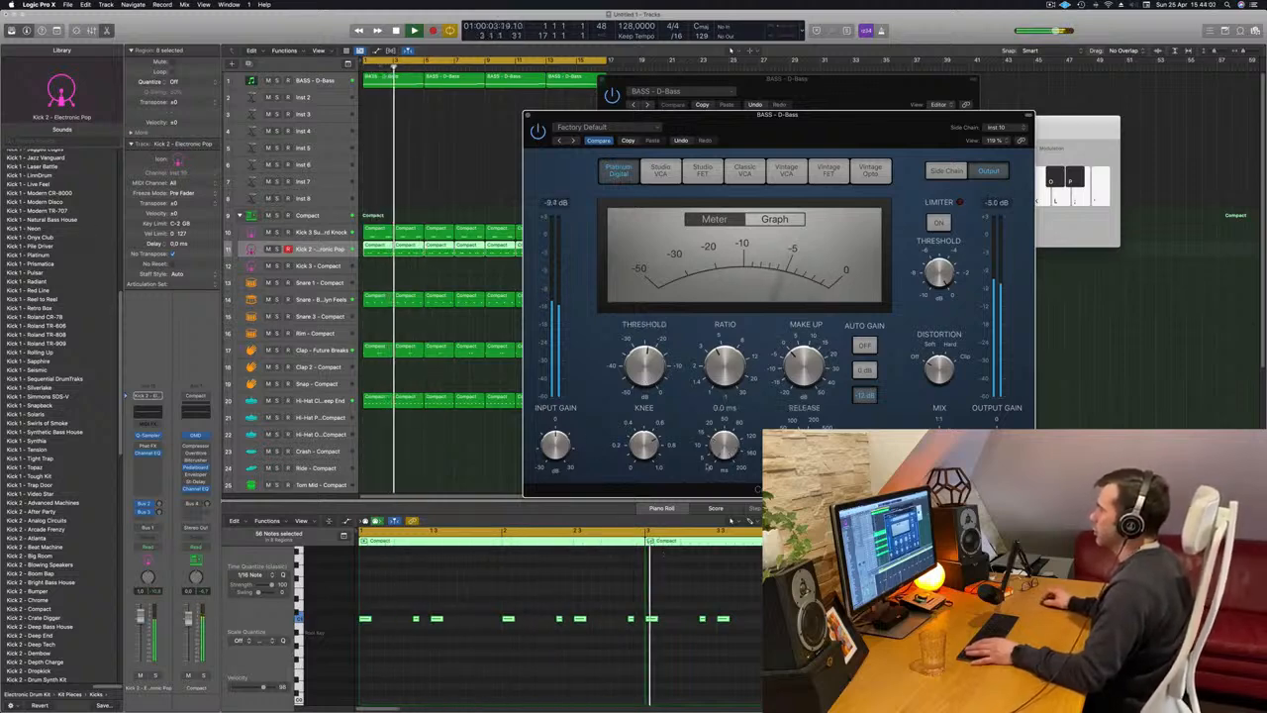
Close the bass track's Compressor and Sylenth1 windows and clear the region selection.
left_click_drag(796, 148, 763, 175)
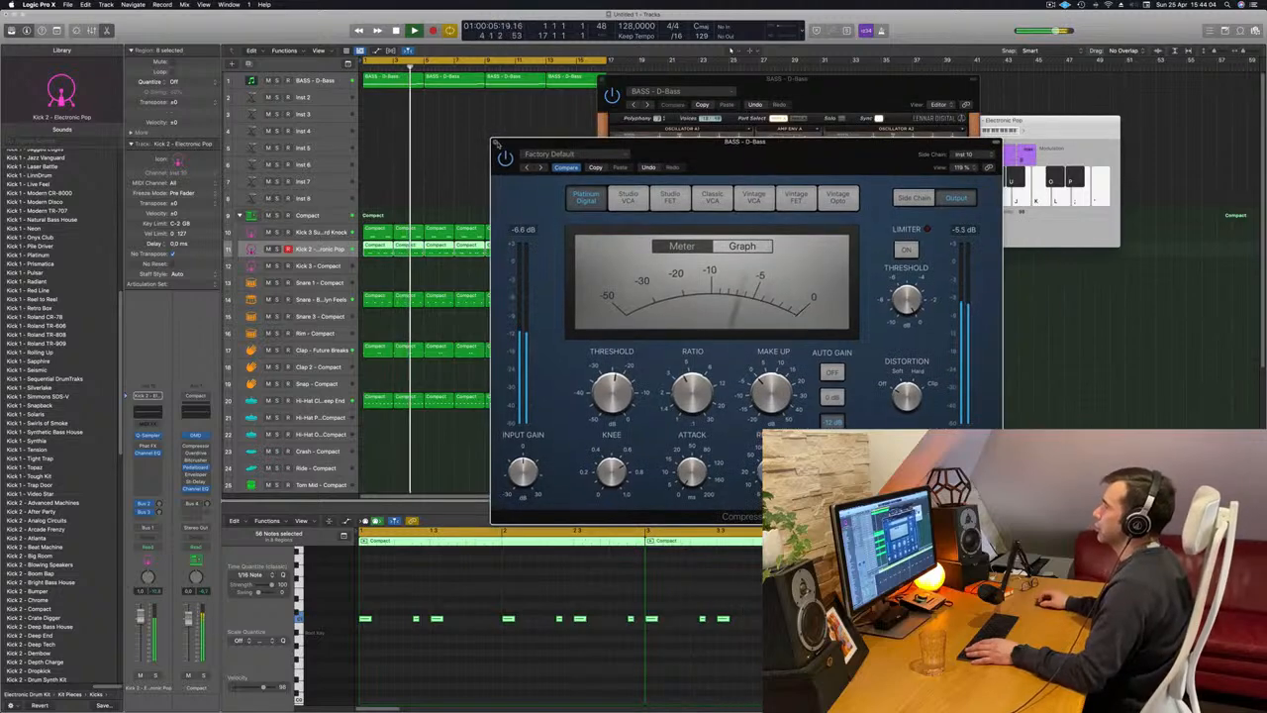
left_click(496, 142)
left_click_drag(634, 86, 526, 168)
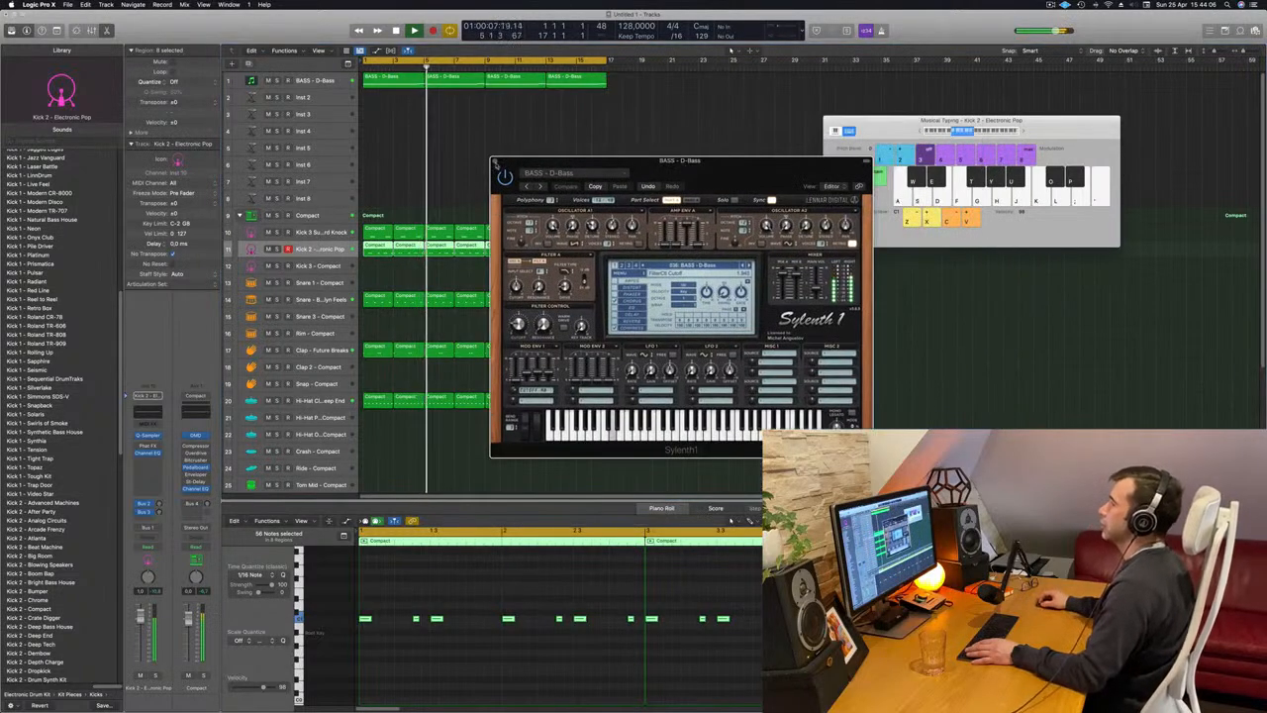
left_click(496, 161)
left_click(391, 138)
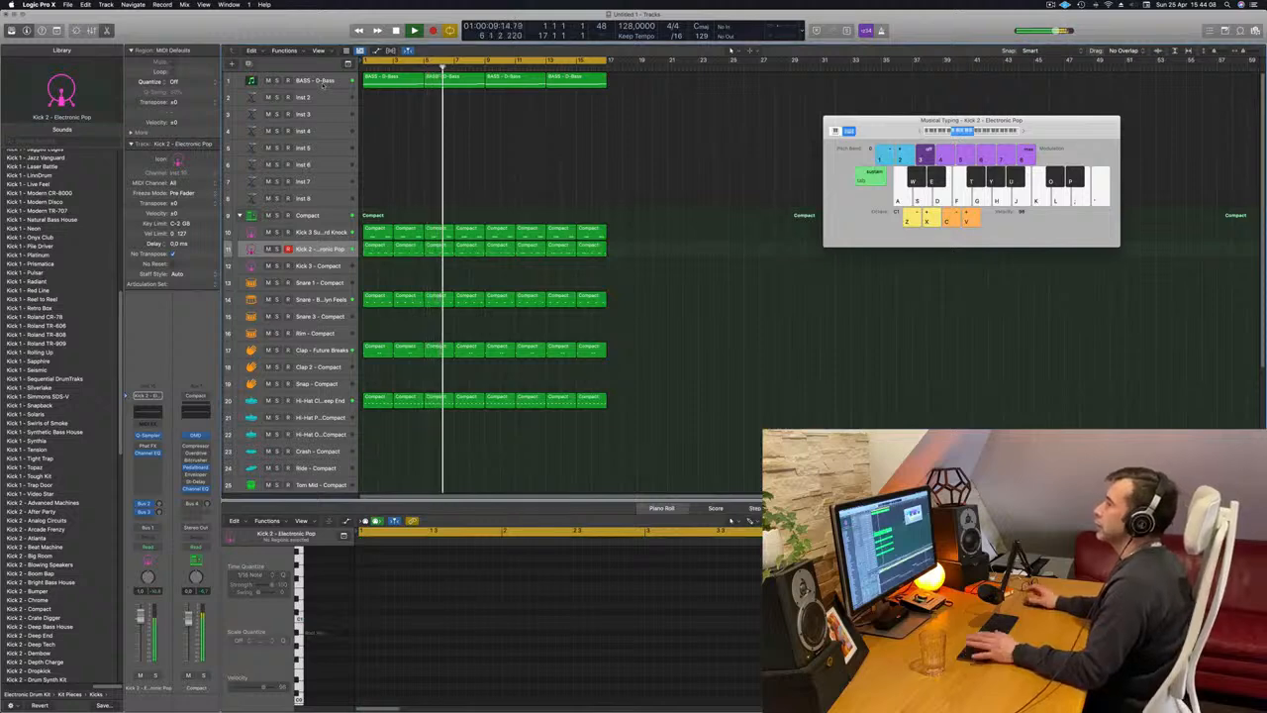
Reopen Sylenth1 on the BASS - D-Bass track, replay the beat from the start to check the side-chained bass, and close its window.
left_click(322, 86)
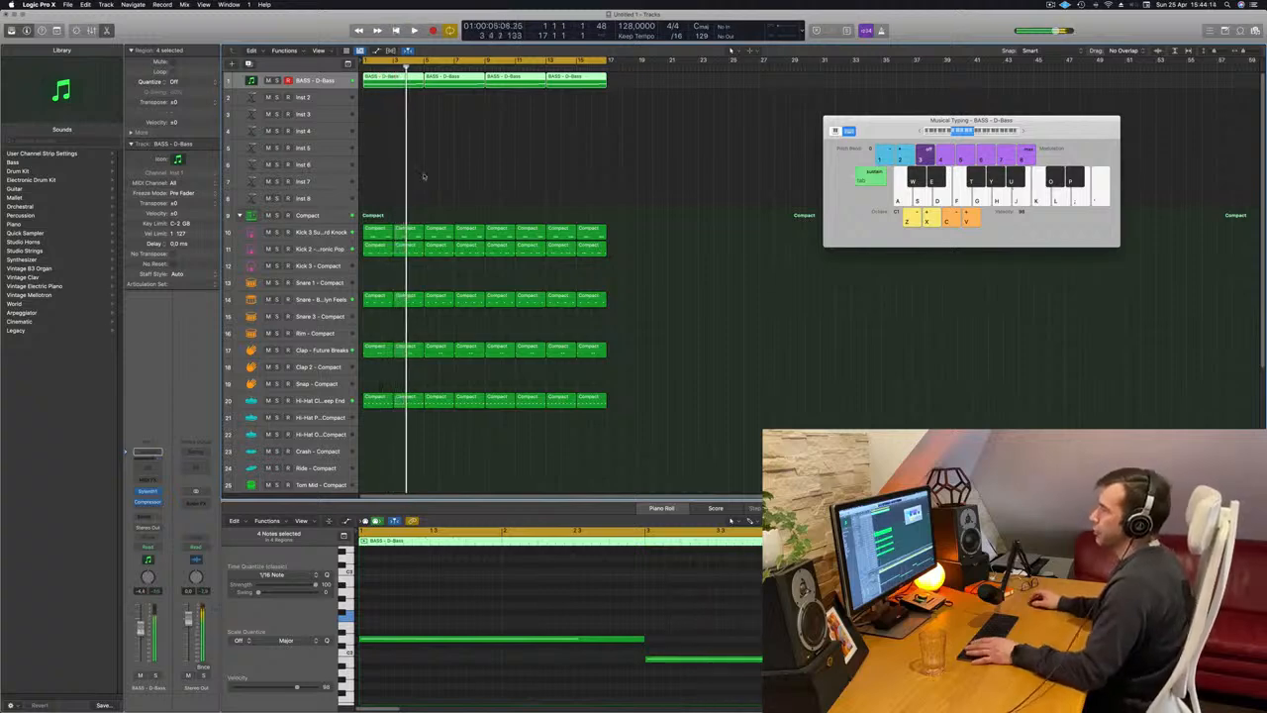
left_click(147, 492)
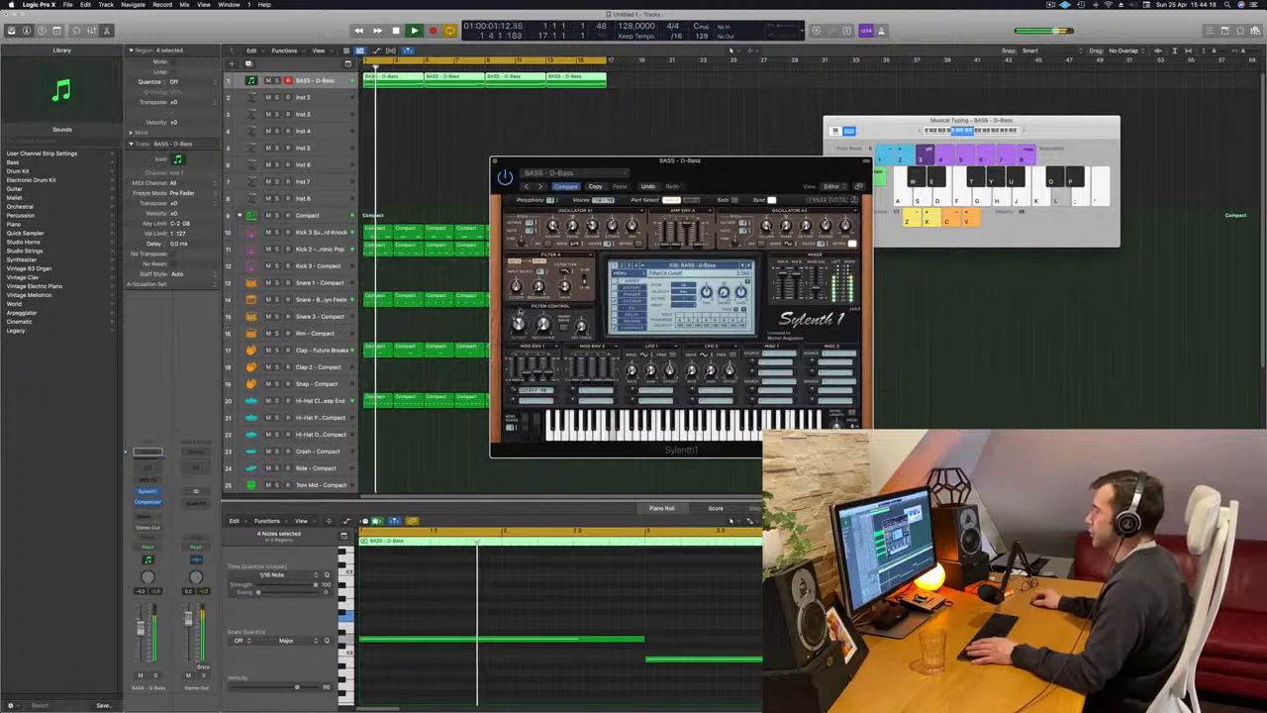
mouse_move(729, 173)
left_mouse_down()
mouse_move(782, 162)
mouse_move(735, 162)
mouse_move(738, 193)
left_mouse_up()
key("Return")
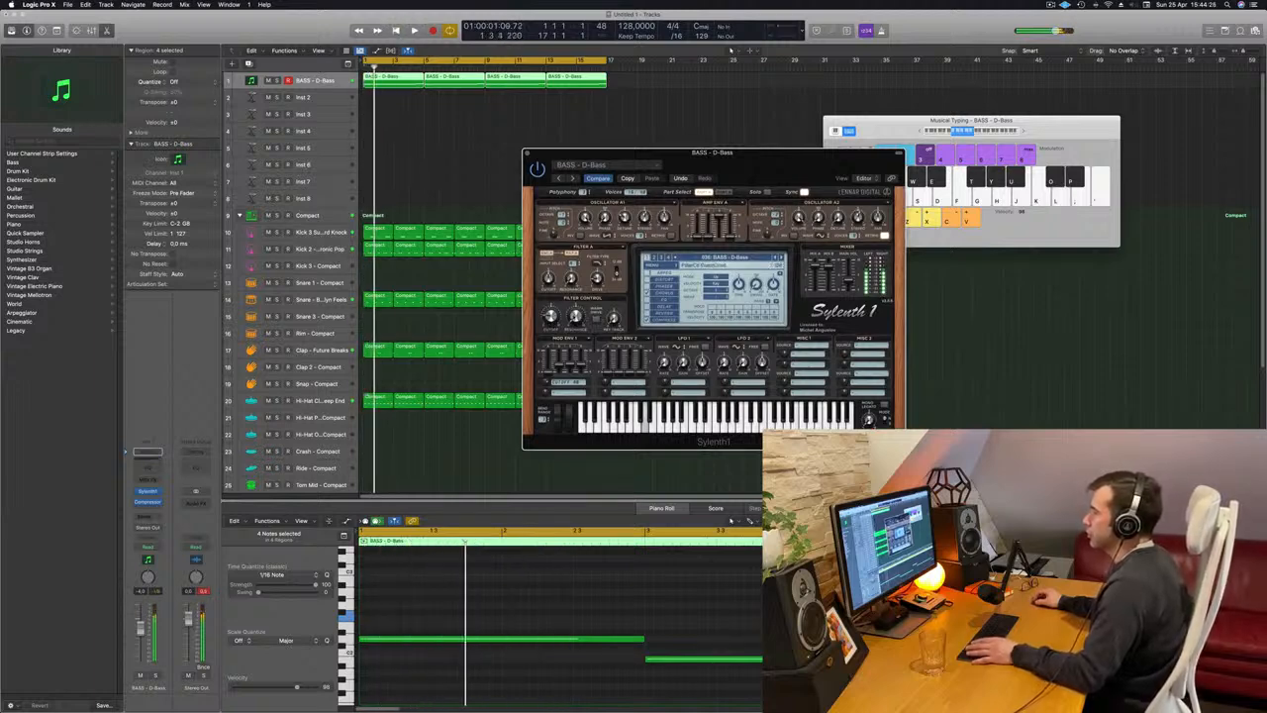
key("Return")
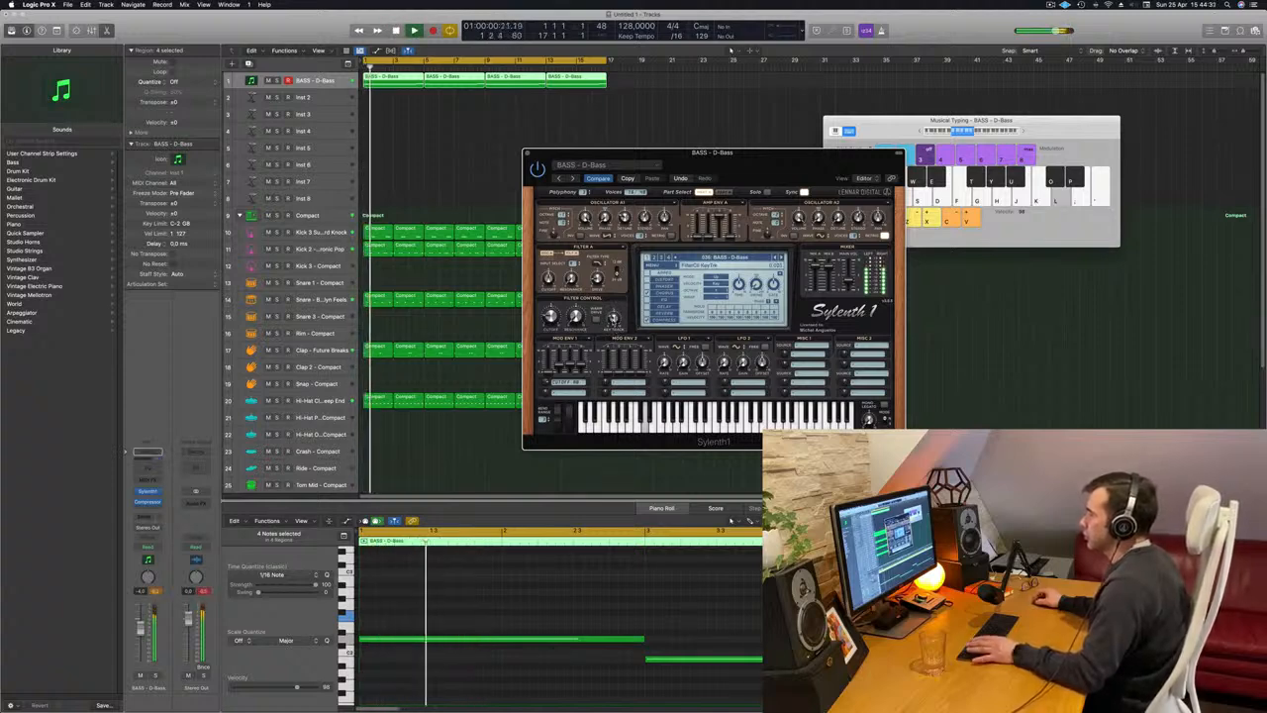
key("Return")
key("Return")
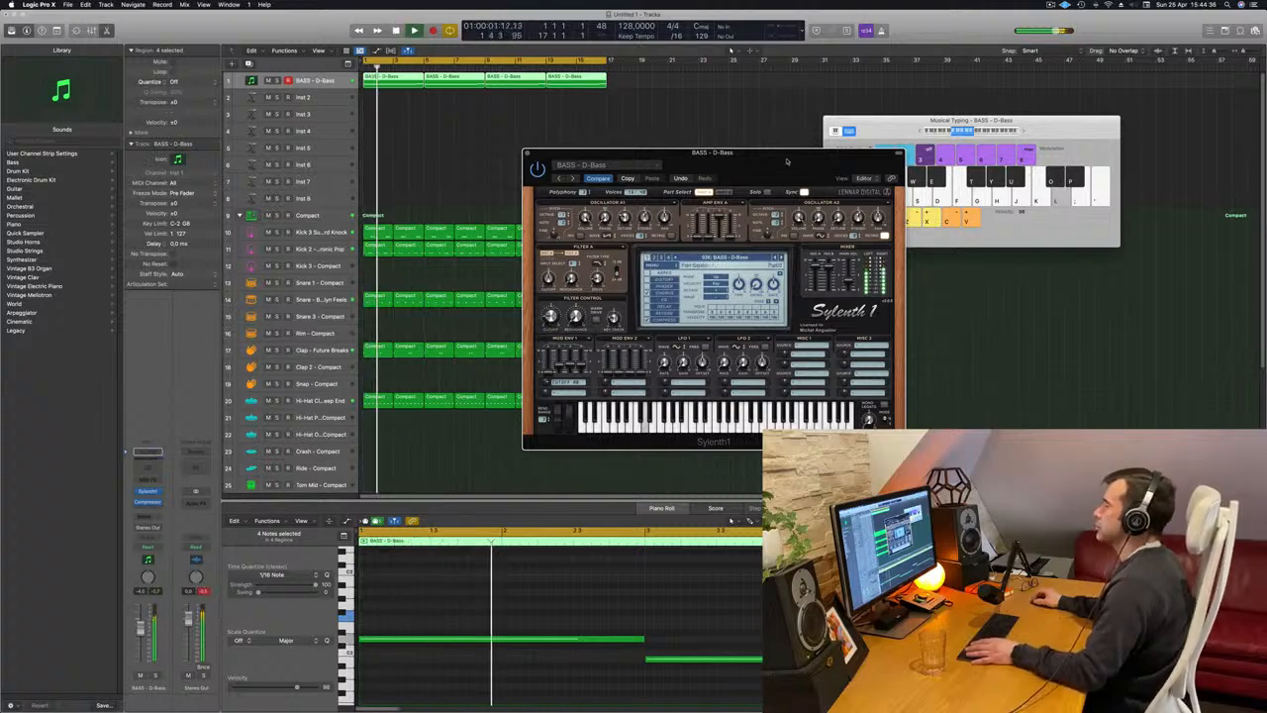
left_click_drag(787, 161, 665, 154)
left_click(405, 146)
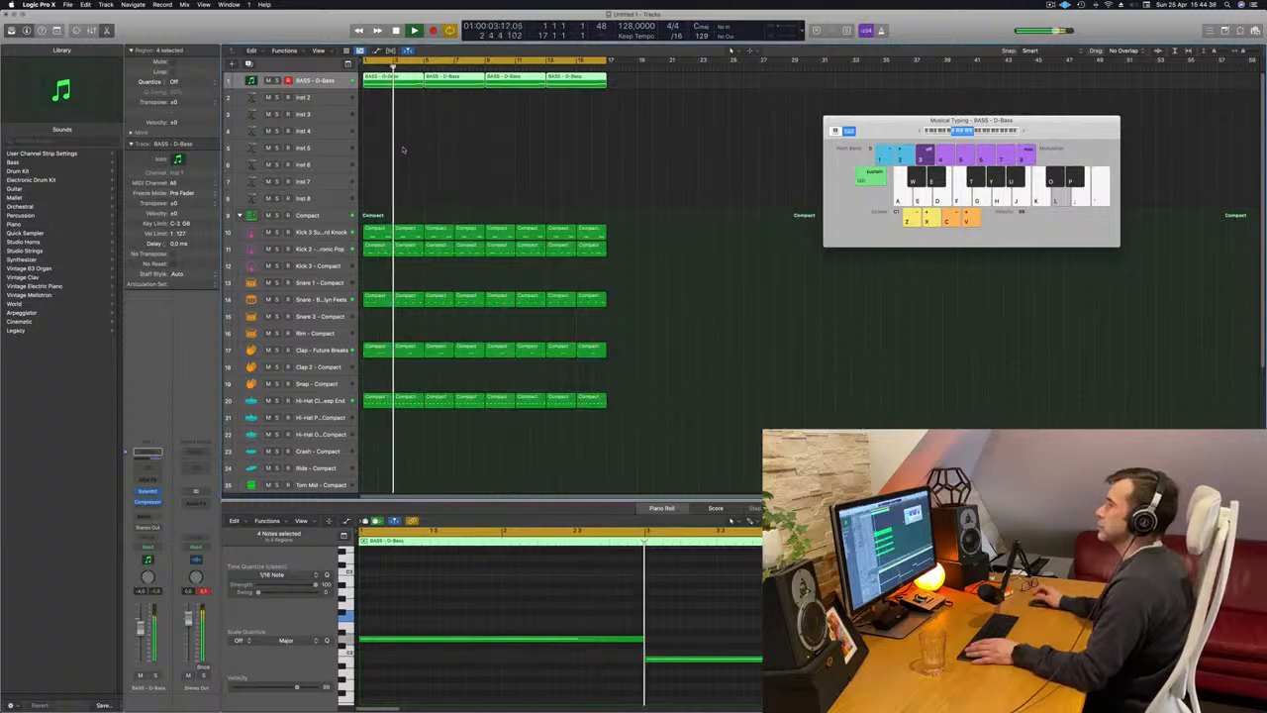
Load Alchemy as the instrument on the Inst 2 track and close its window.
left_click(318, 97)
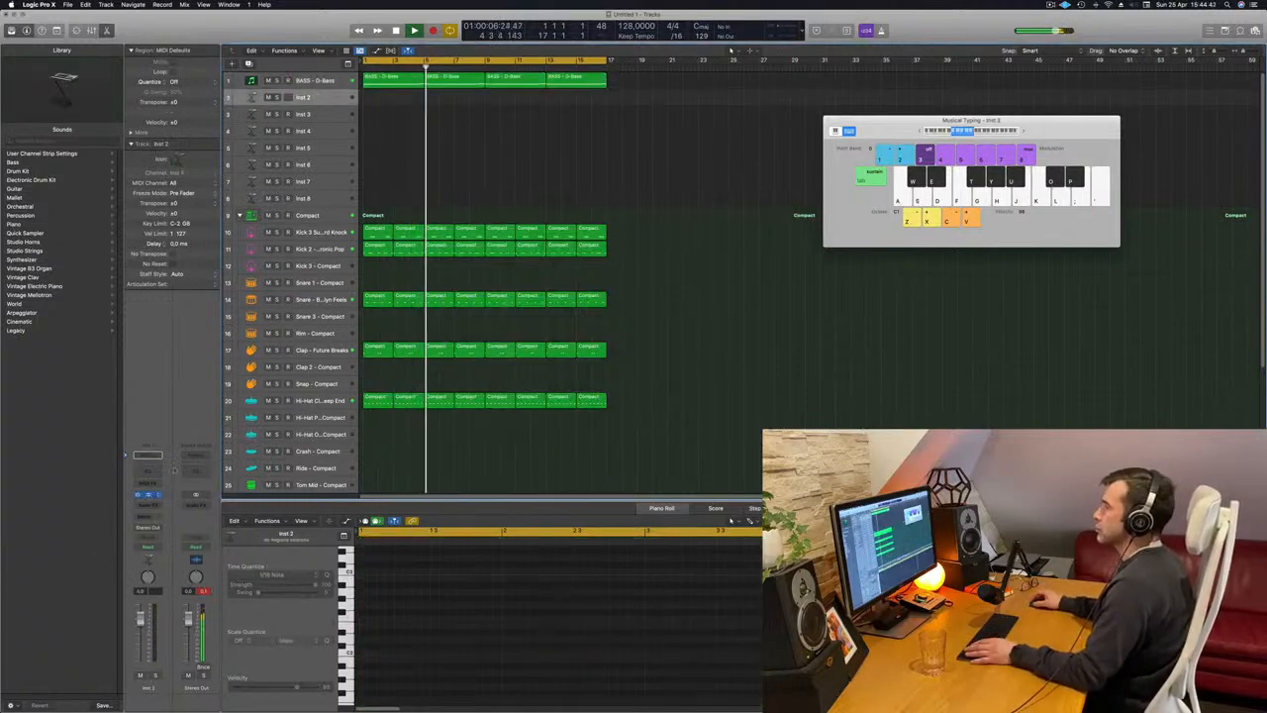
left_click_drag(733, 140, 700, 138)
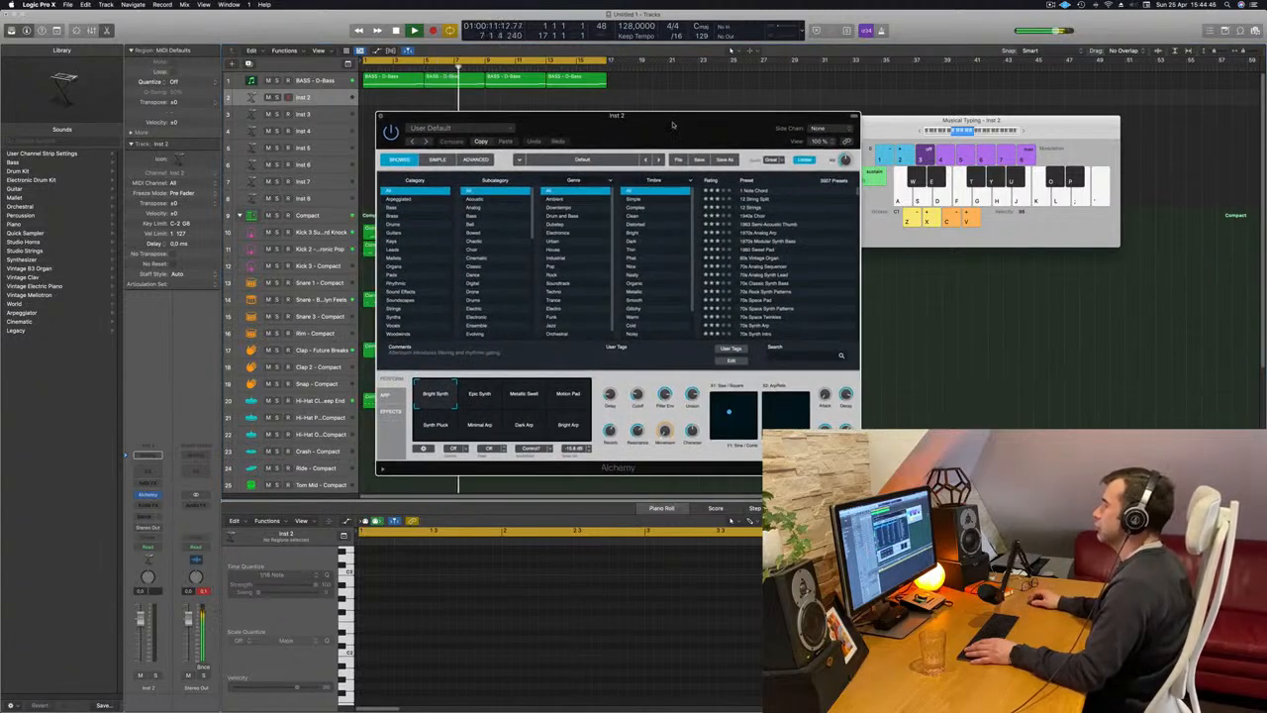
left_click(381, 117)
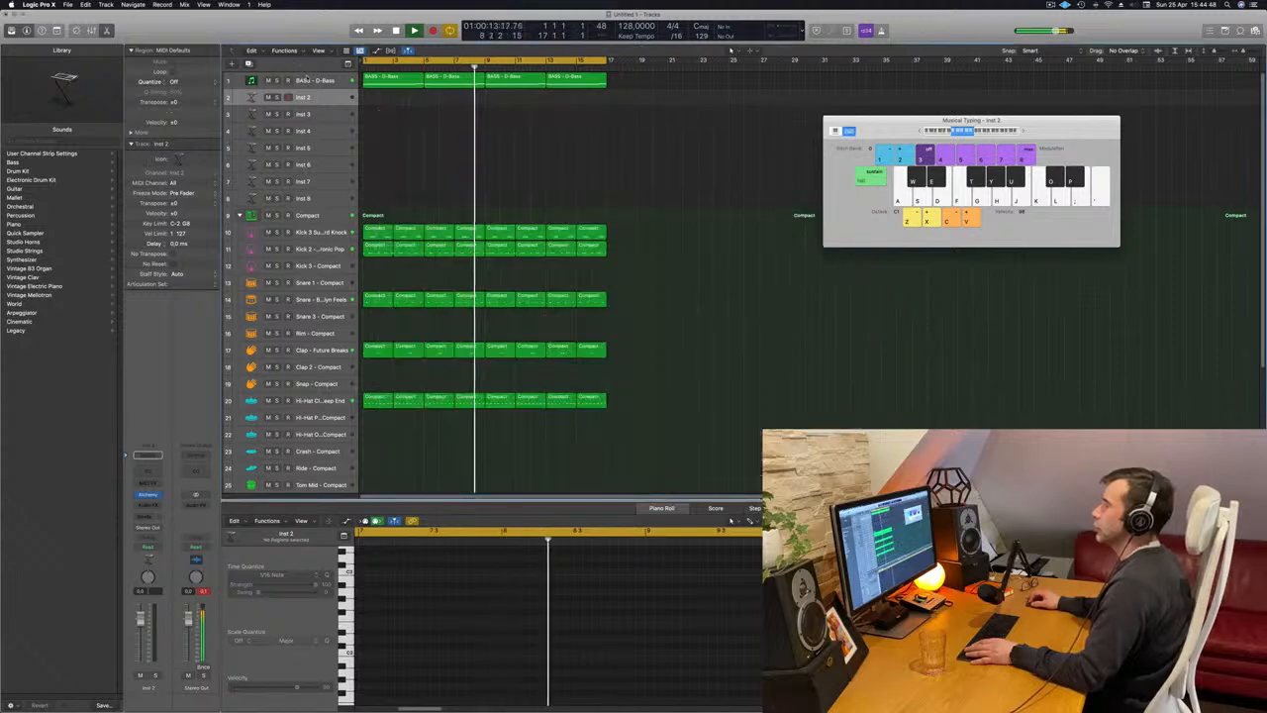
Replay the beat from the start and duplicate the BASS - D-Bass track with its Sylenth1 and Compressor settings.
left_click(306, 81)
key("Return")
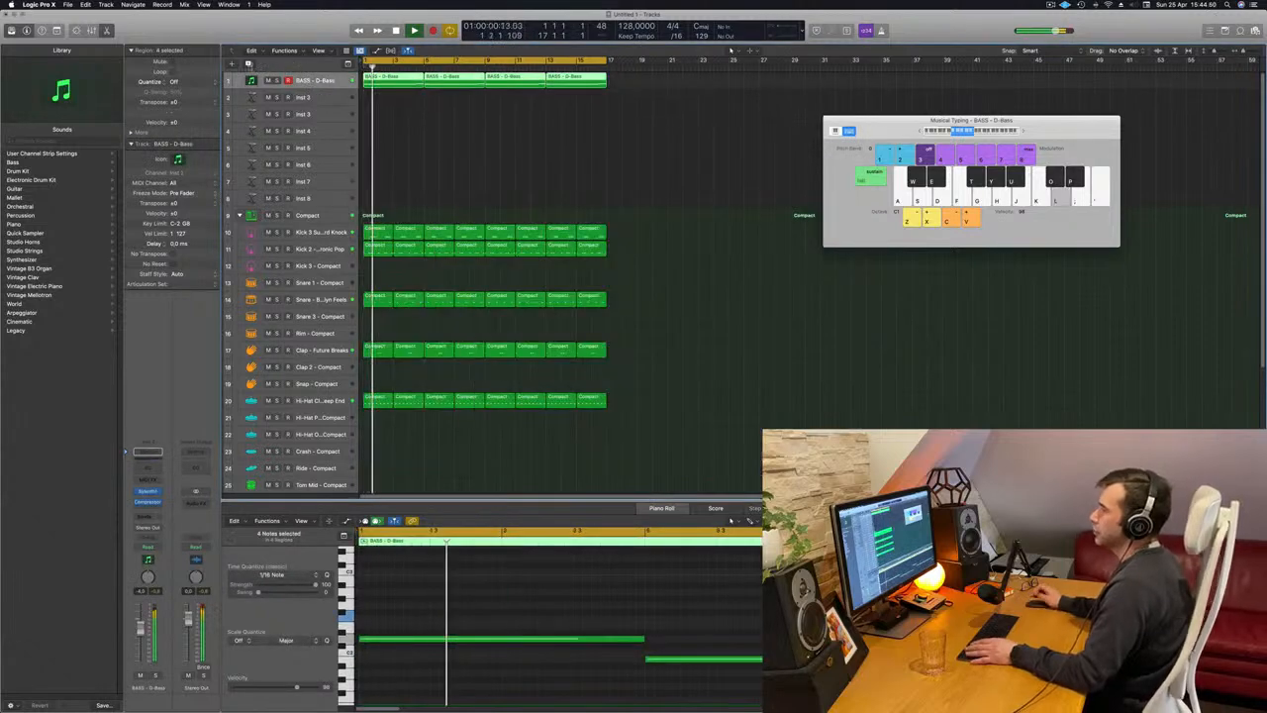
key("super+d")
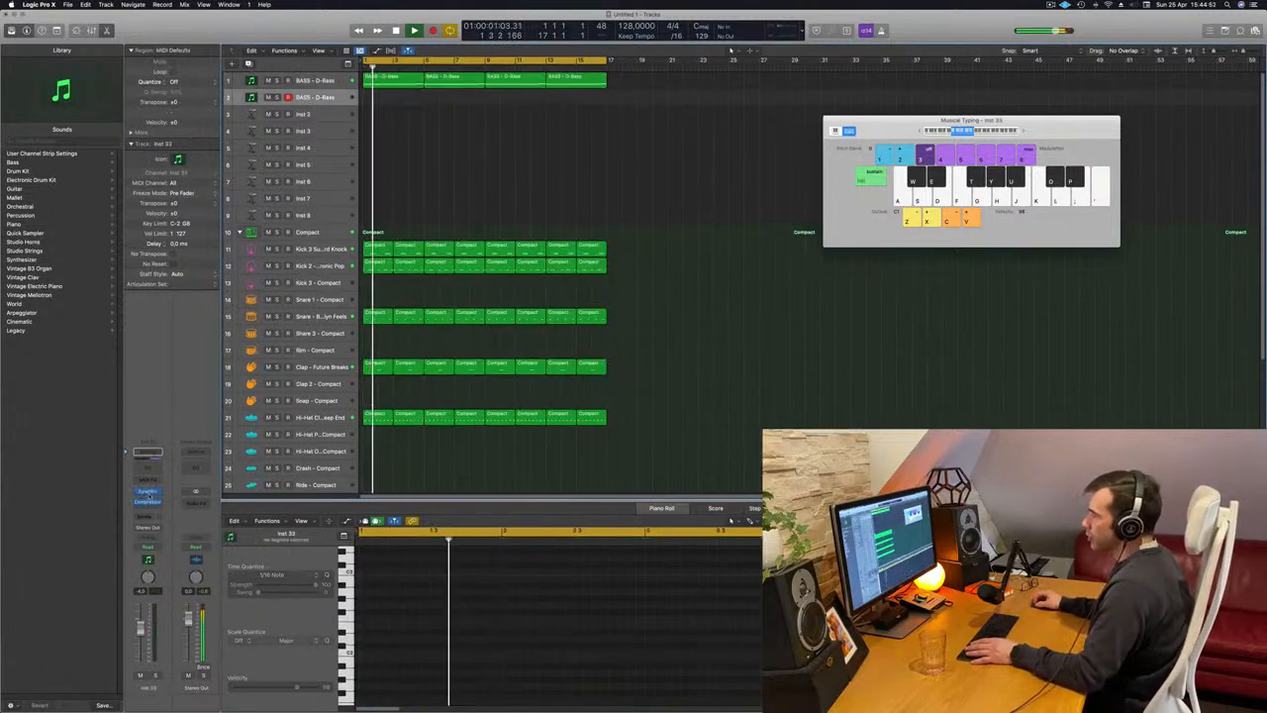
Open Sylenth1 on the duplicated track, load the PAD - Anjuna Pad preset, and move the window clear of the regions.
left_click(146, 490)
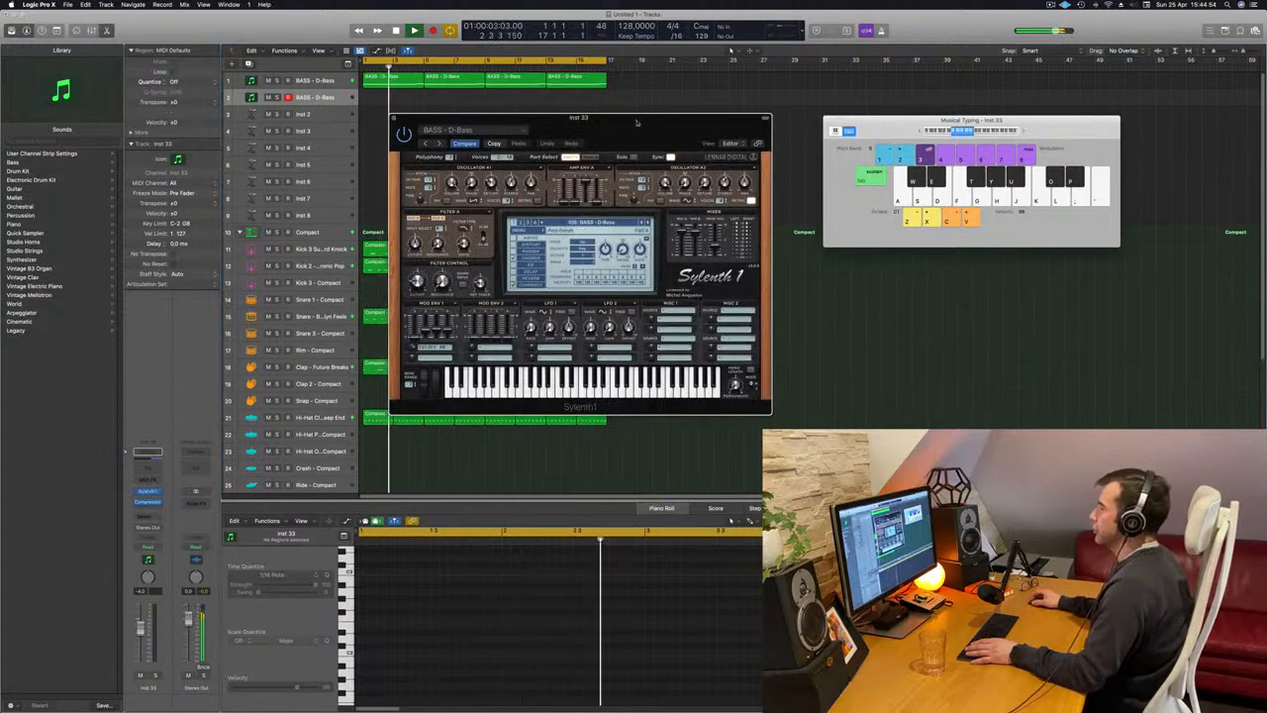
left_click_drag(601, 142, 627, 151)
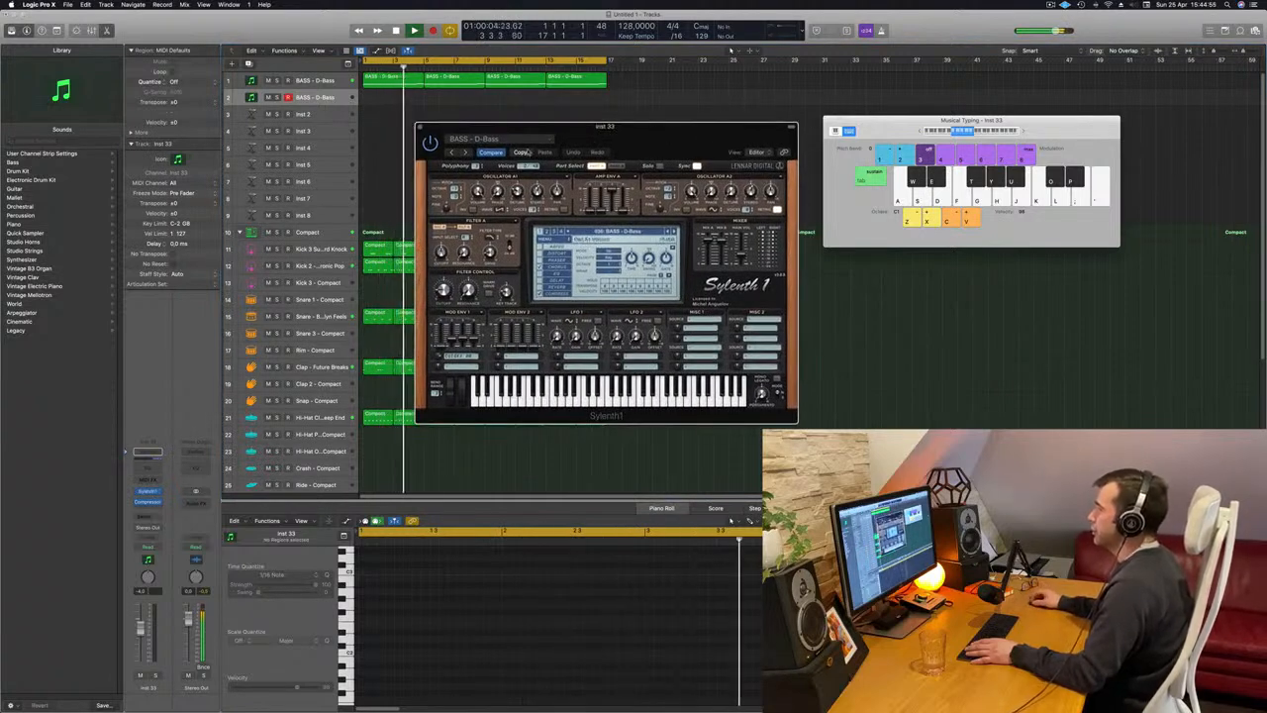
left_click_drag(595, 139, 591, 139)
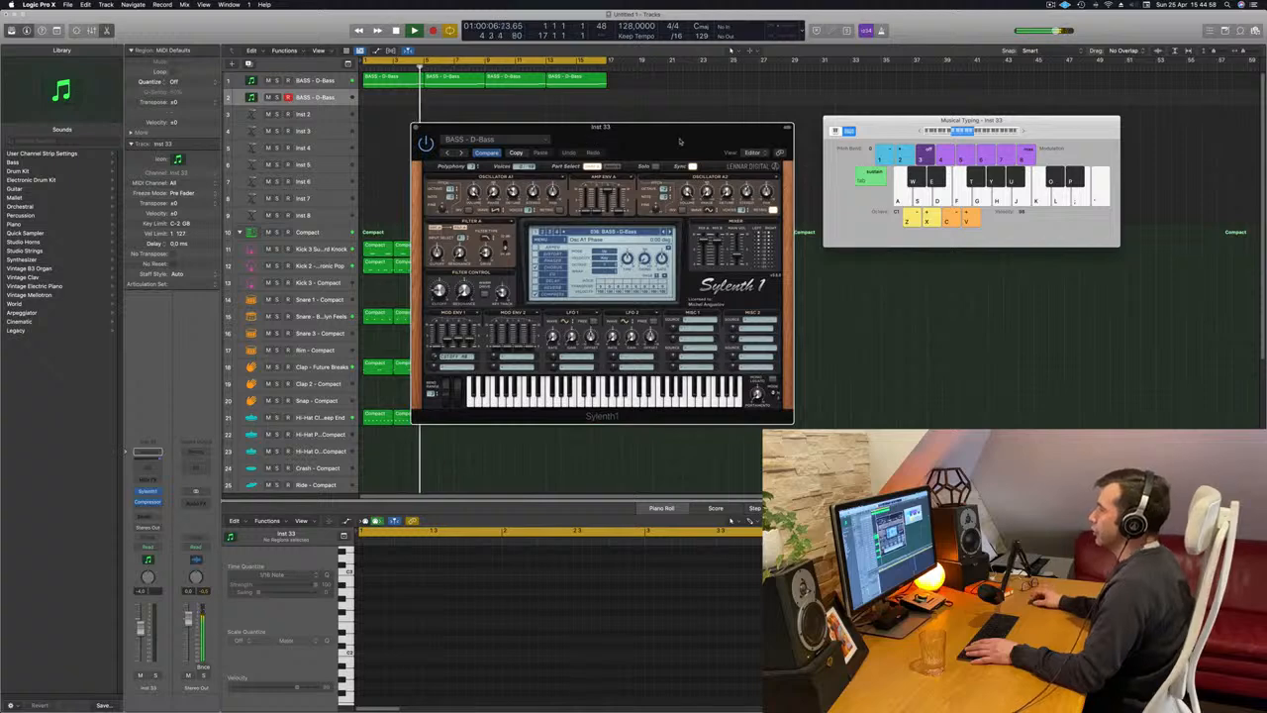
left_click_drag(680, 142, 657, 148)
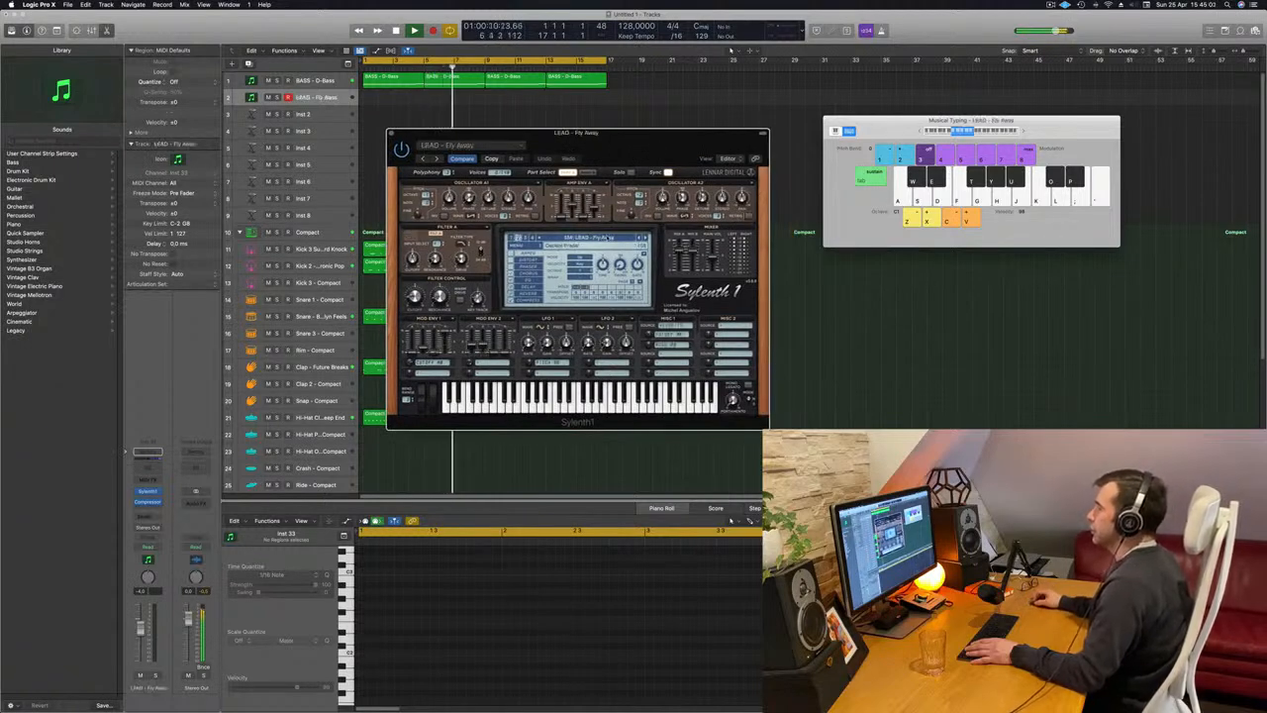
left_click(596, 238)
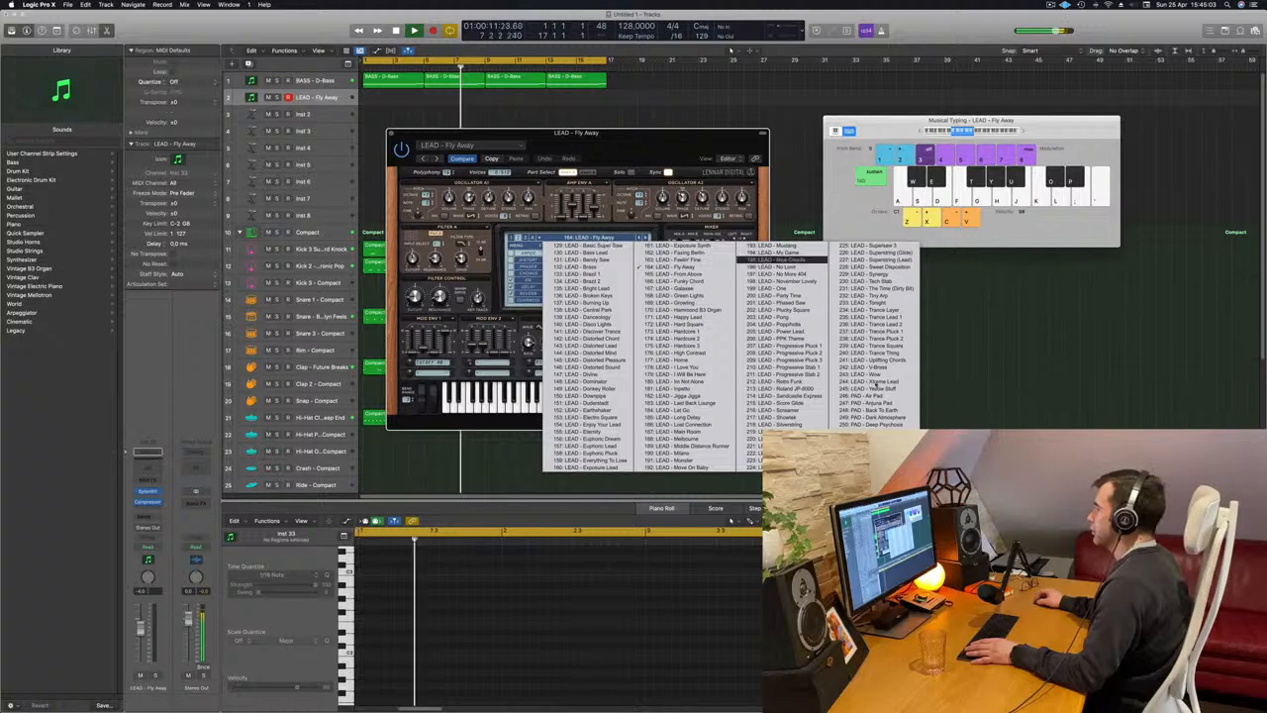
left_click(871, 403)
left_click_drag(584, 132, 794, 141)
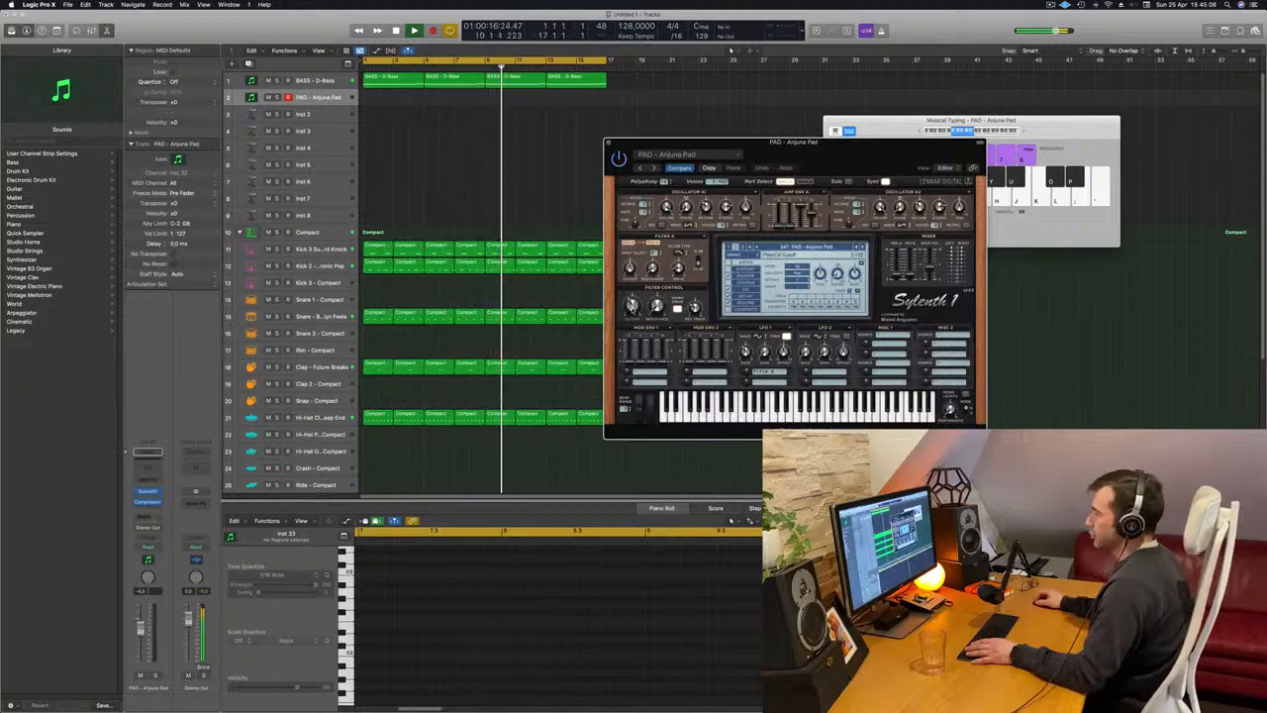
Adjust the filter control cutoff of the Anjuna Pad sound in Sylenth1 and reposition the window.
left_click_drag(634, 310, 633, 306)
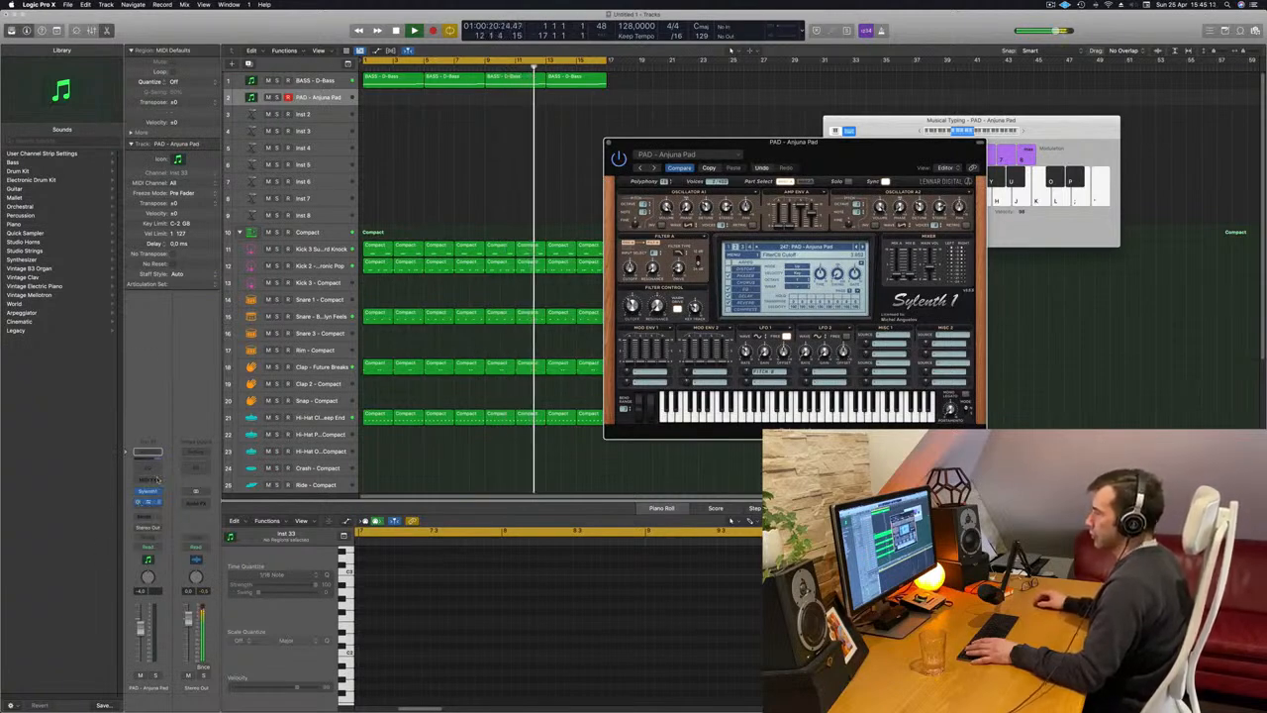
left_click_drag(861, 167, 822, 156)
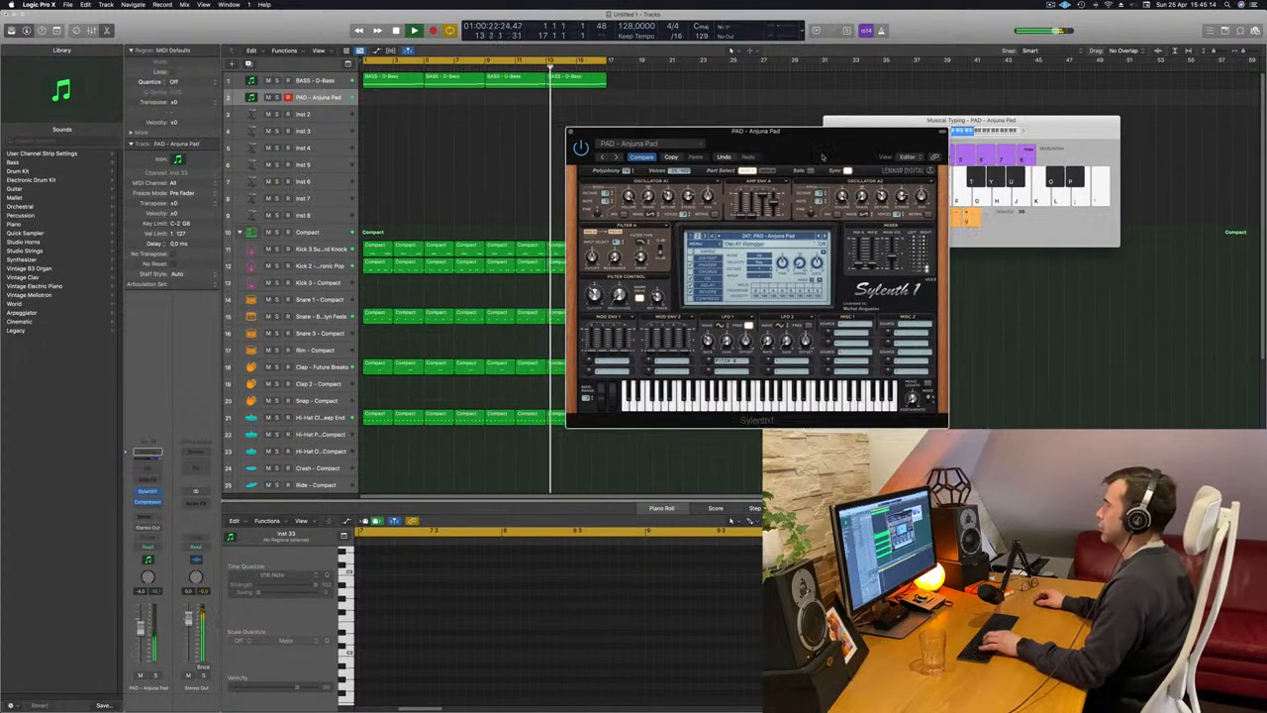
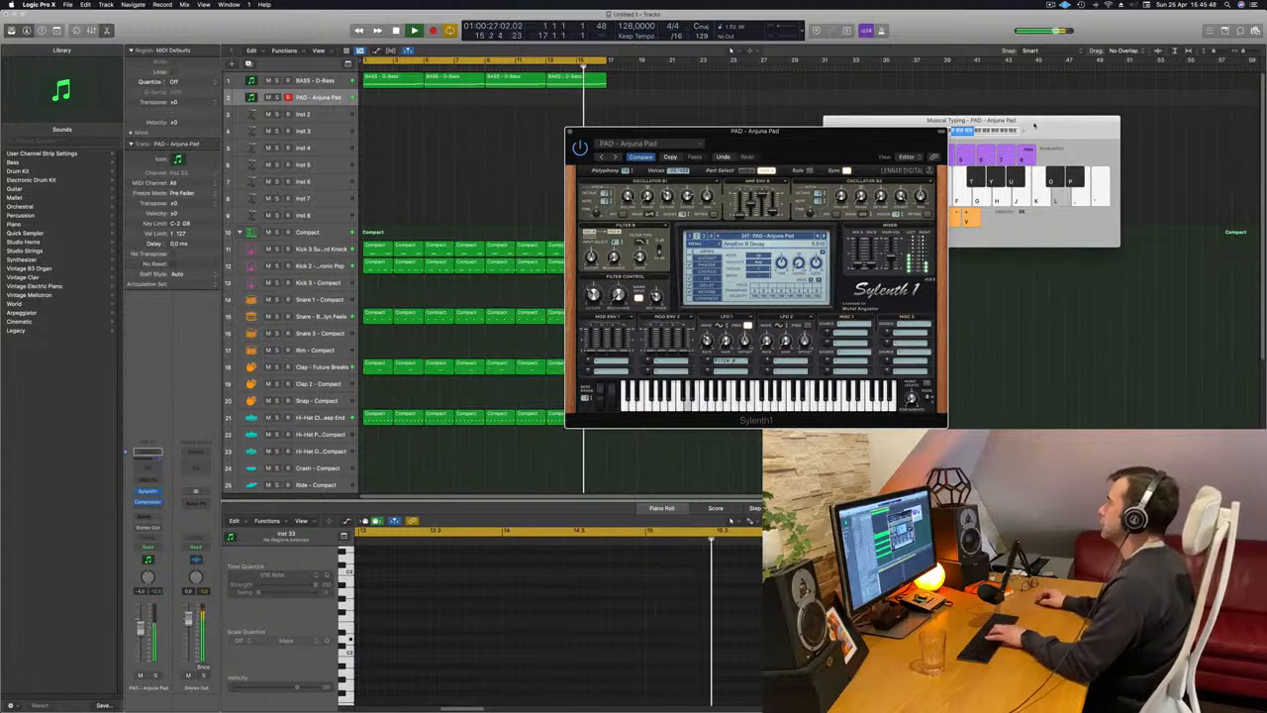
Move the Musical Typing keyboard clear of the Sylenth1 window and try out pad notes over the beat played from the start.
left_click(1024, 129)
left_click_drag(964, 120, 1045, 113)
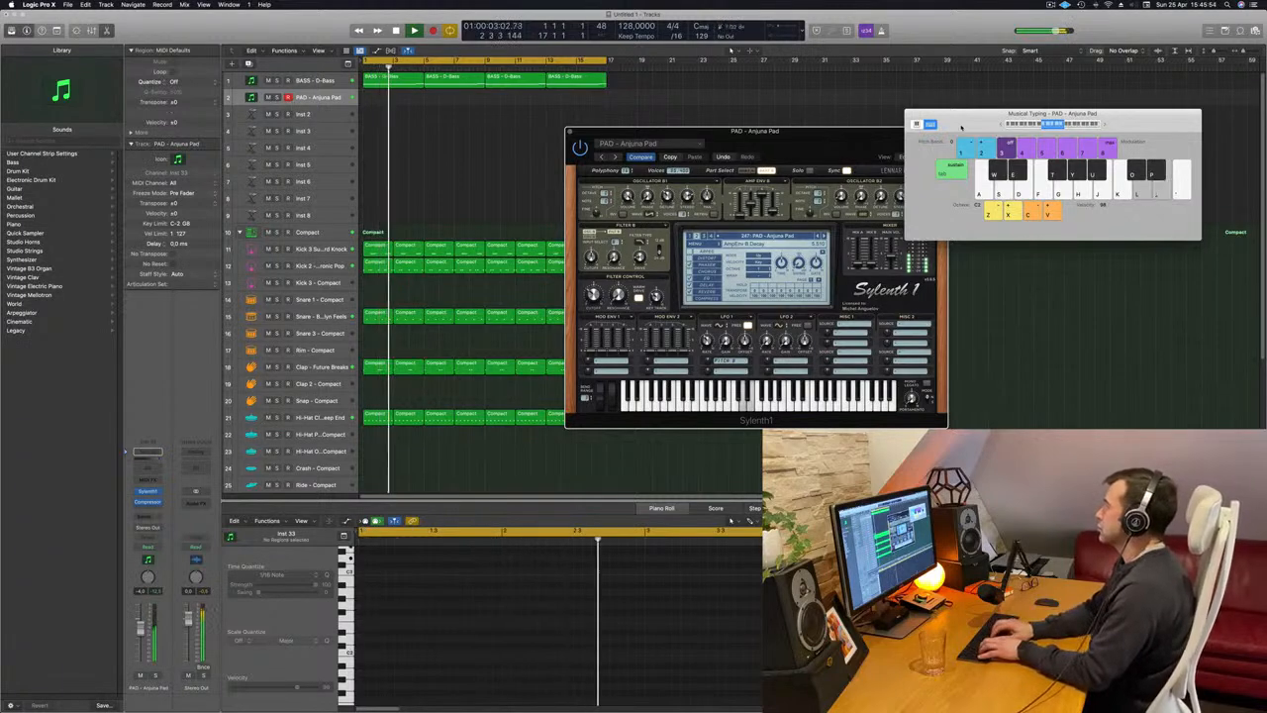
key("Return")
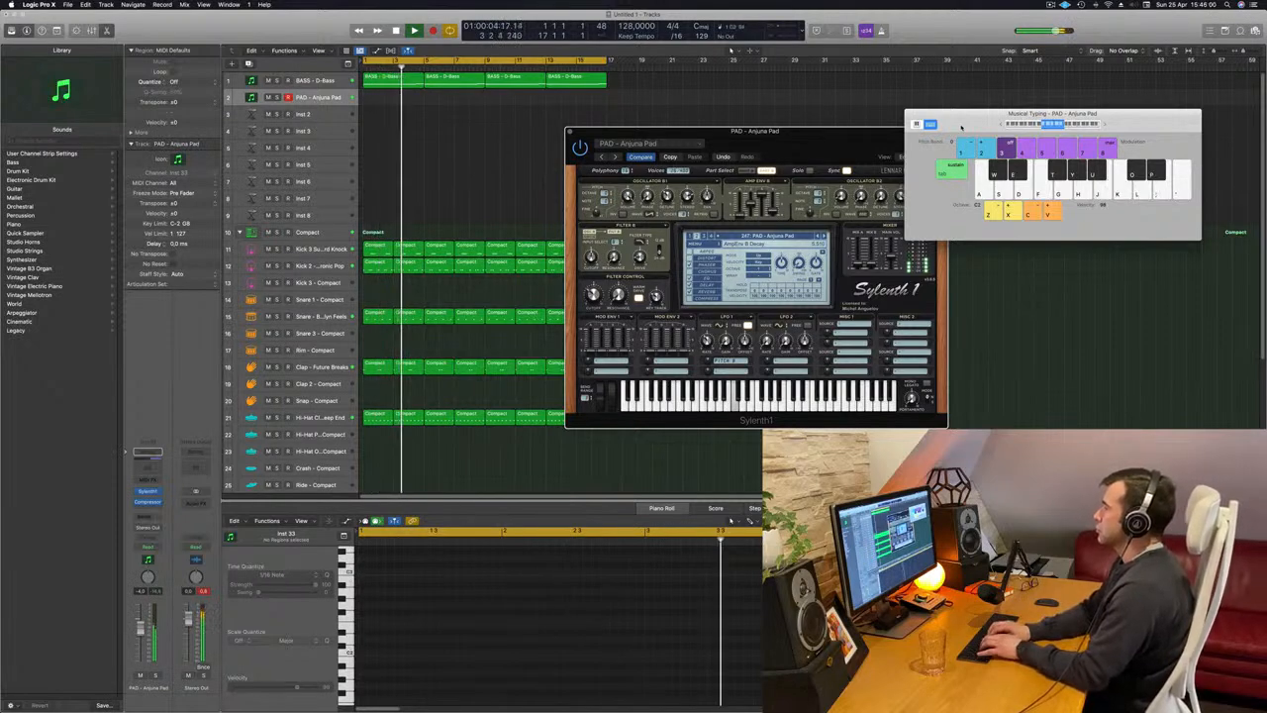
key("f")
key("g")
key("h")
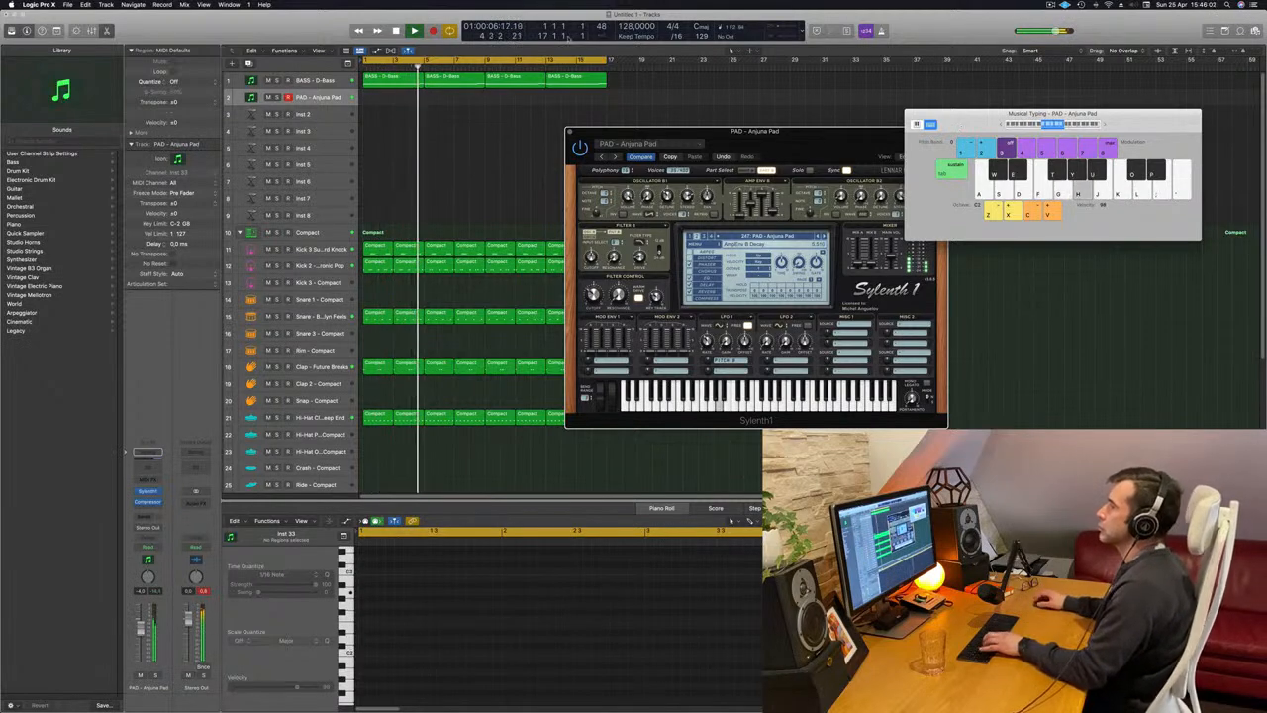
key("f")
Copy the first BASS - D-Bass region onto the pad track and shorten its first note in the Piano Roll.
left_click_drag(403, 87, 395, 103)
left_click_drag(630, 656, 370, 646)
left_click(646, 621)
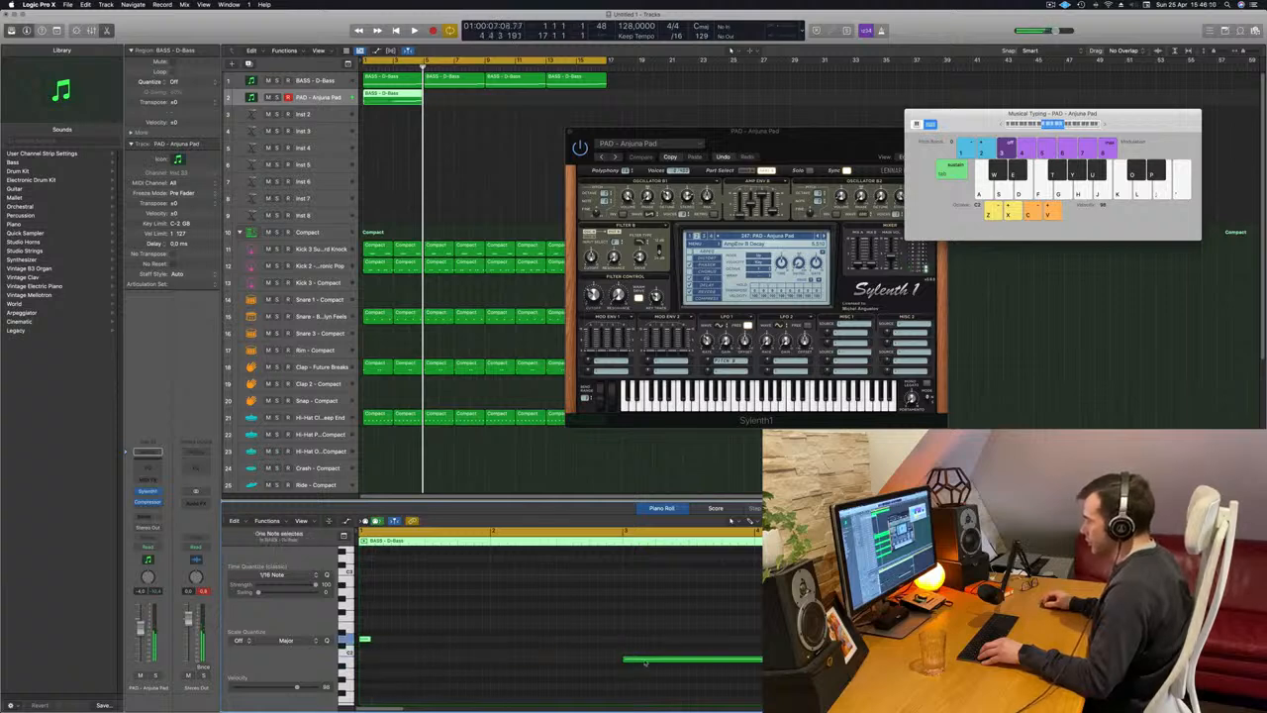
Place the region's second note right behind the first, shorten it to a short stab, and play the result.
left_click_drag(646, 662, 398, 662)
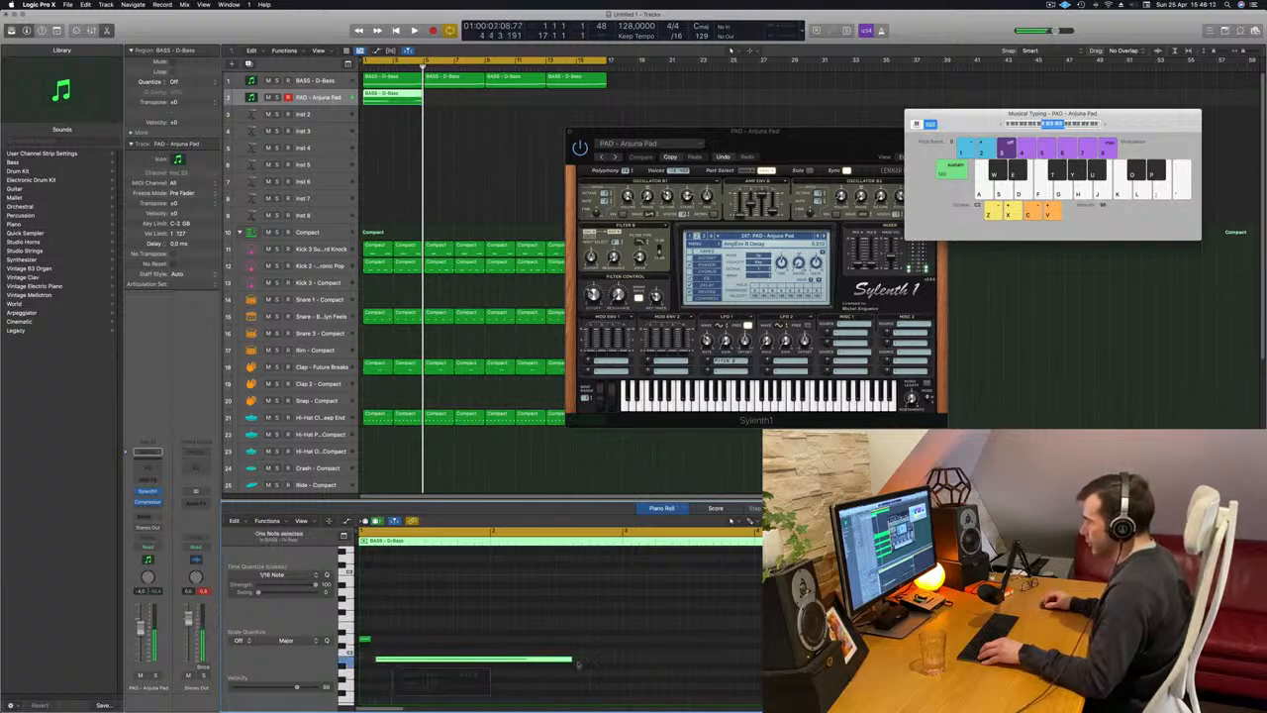
left_click_drag(569, 659, 400, 665)
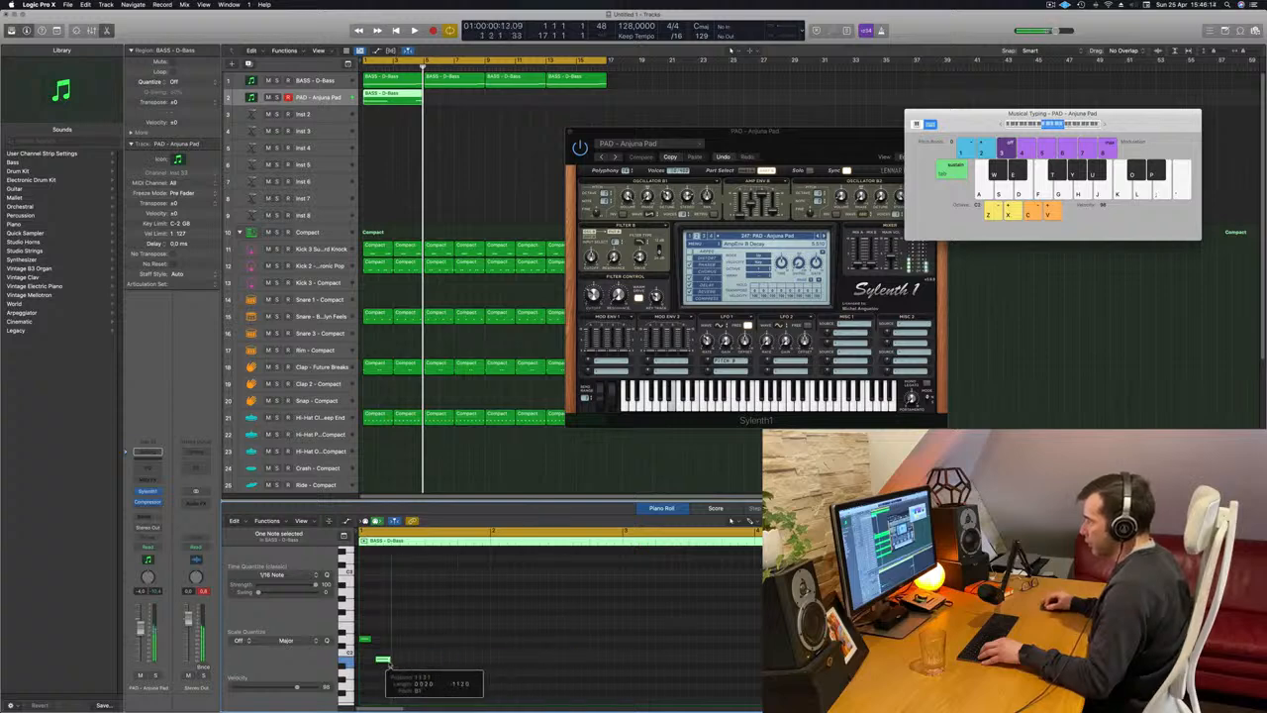
scroll(394, 662, "right", 8)
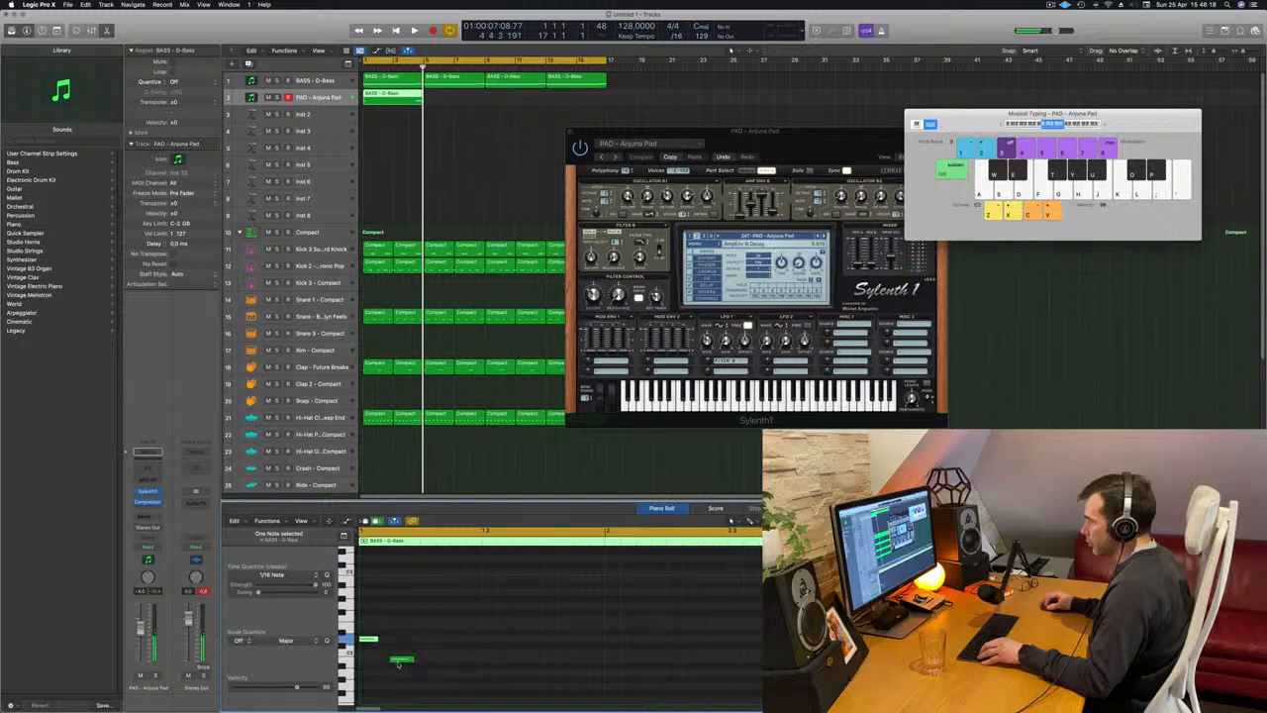
left_click_drag(395, 662, 381, 662)
key("space")
key("space")
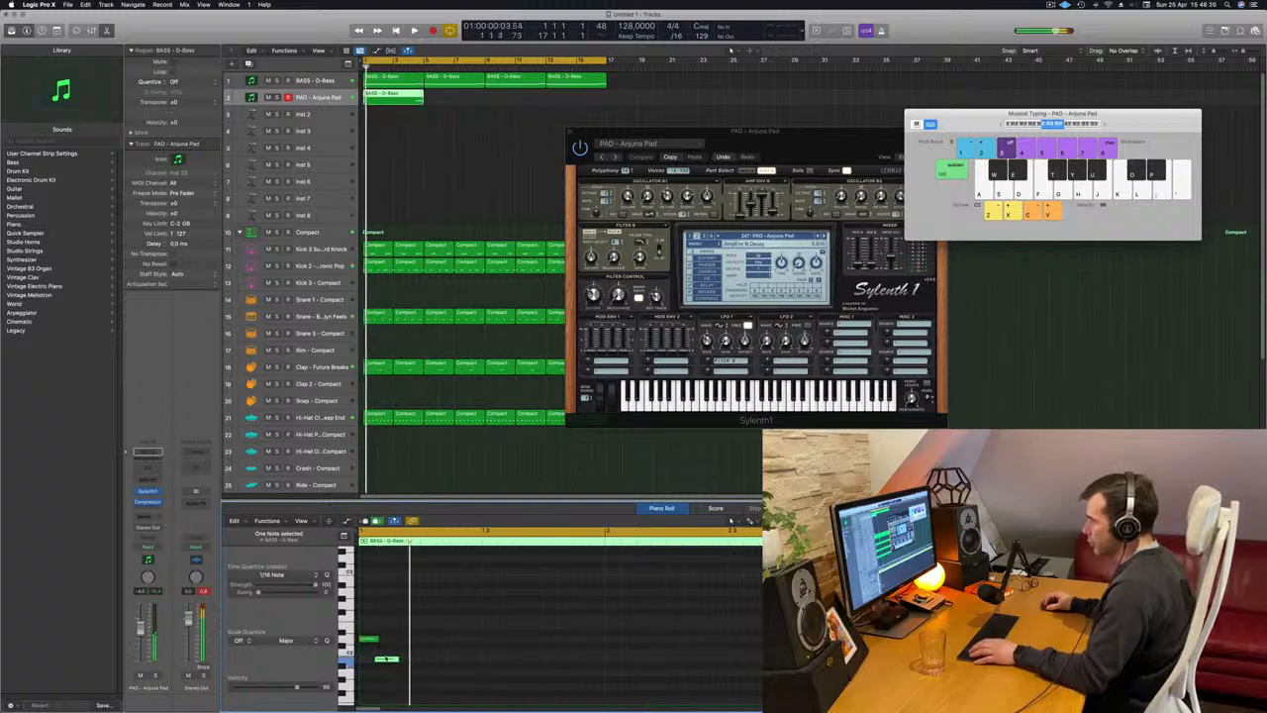
key("space")
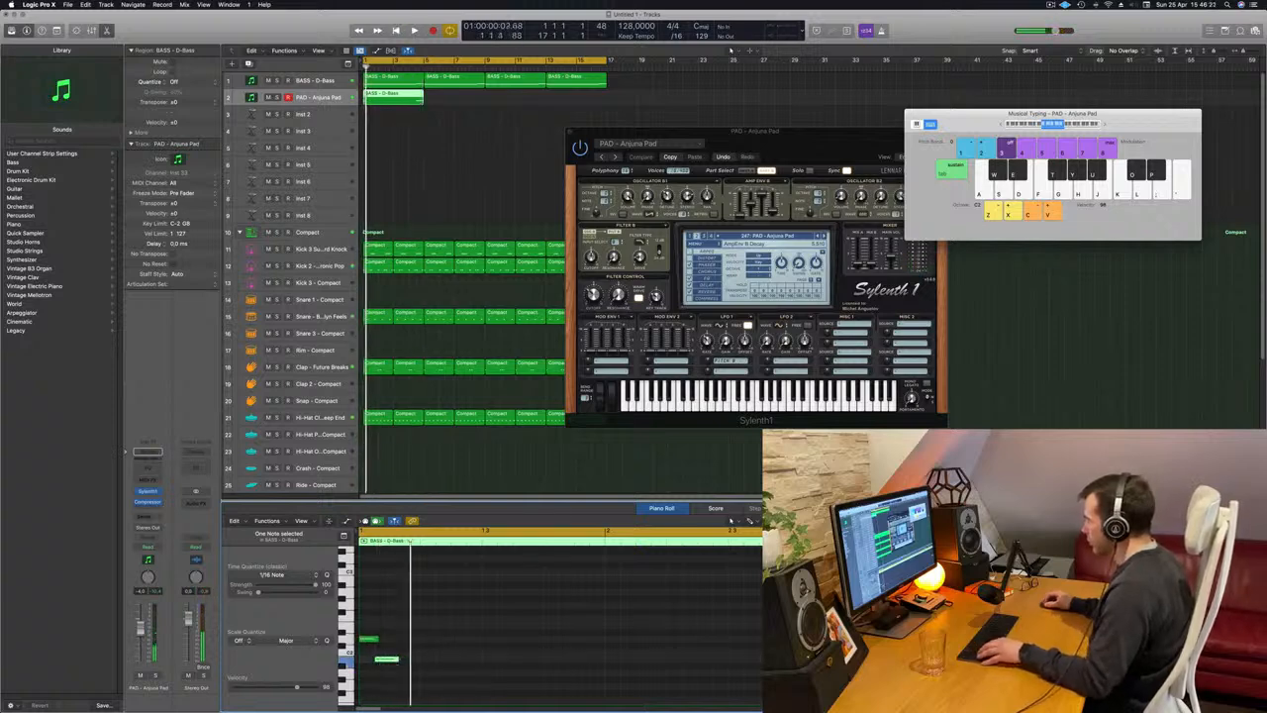
Bring the region's third, higher note right behind the second, shorten it to a similar length, and play the result.
left_click_drag(1231, 621, 446, 620)
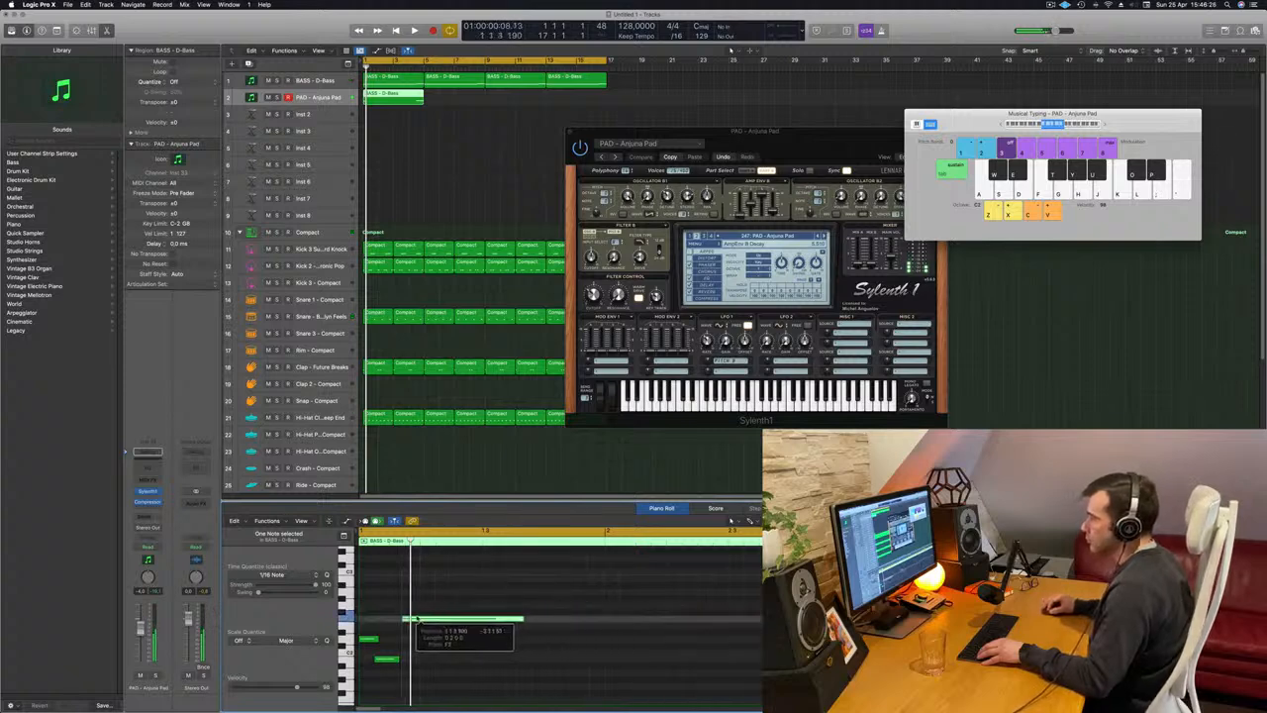
left_click_drag(429, 621, 429, 620)
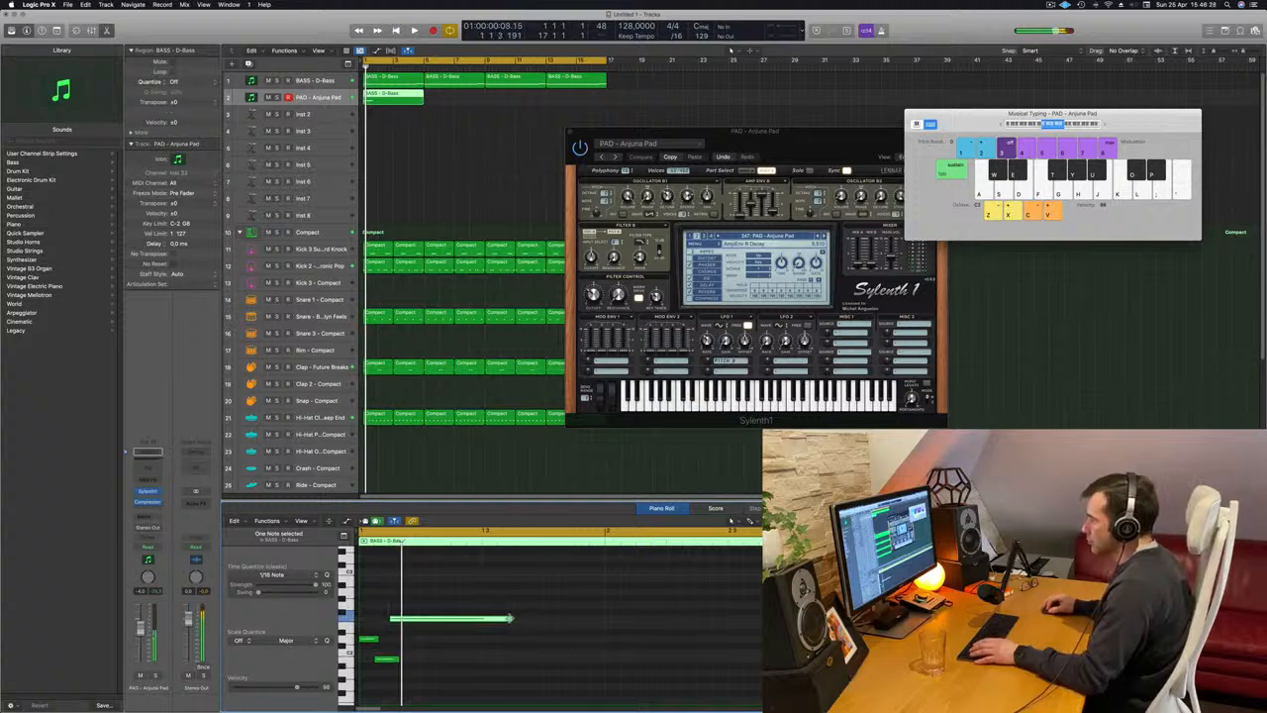
left_click_drag(511, 621, 415, 620)
key("space")
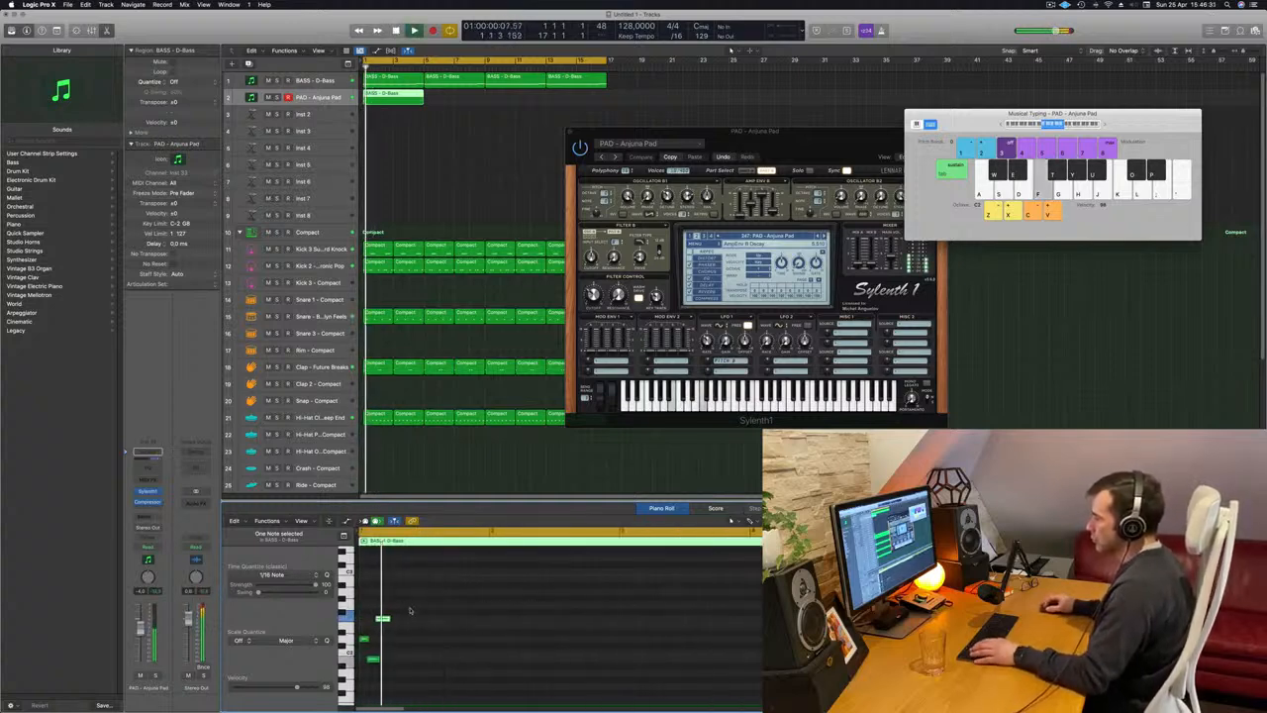
Copy the three-note pattern directly after itself, check it in playback, and copy the resulting six notes to make twelve.
left_click_drag(378, 639, 397, 643)
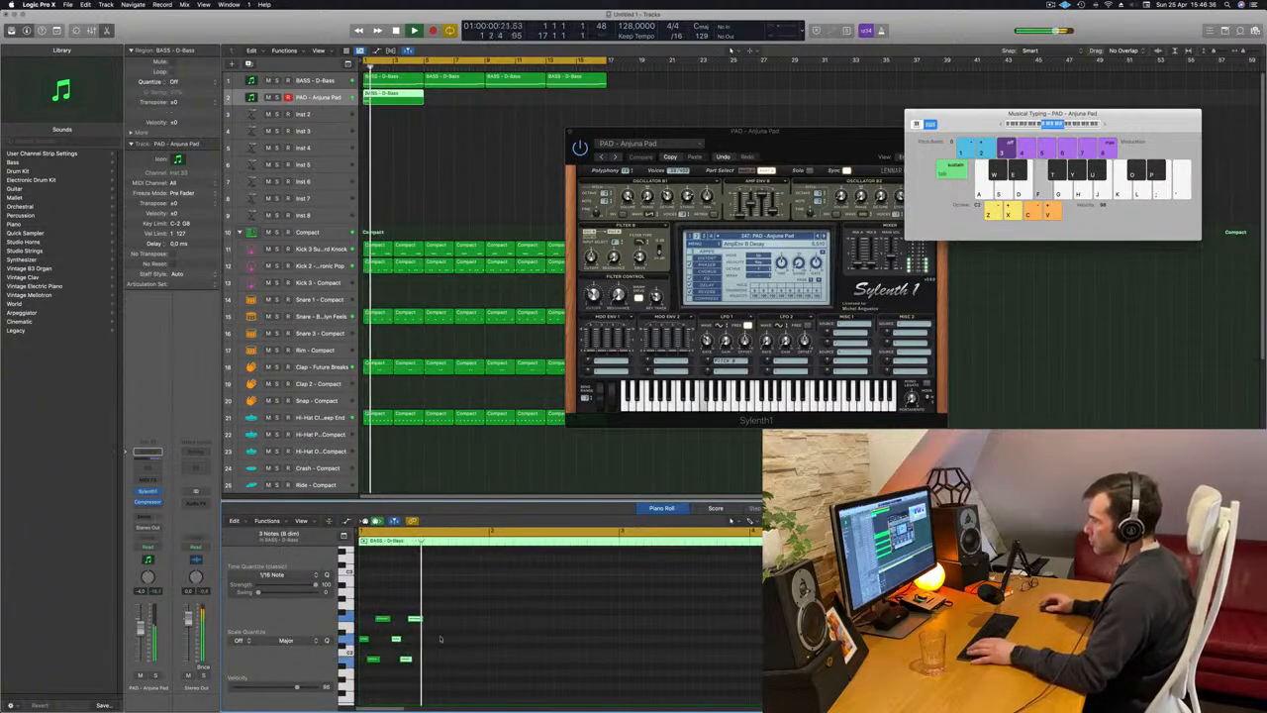
key("space")
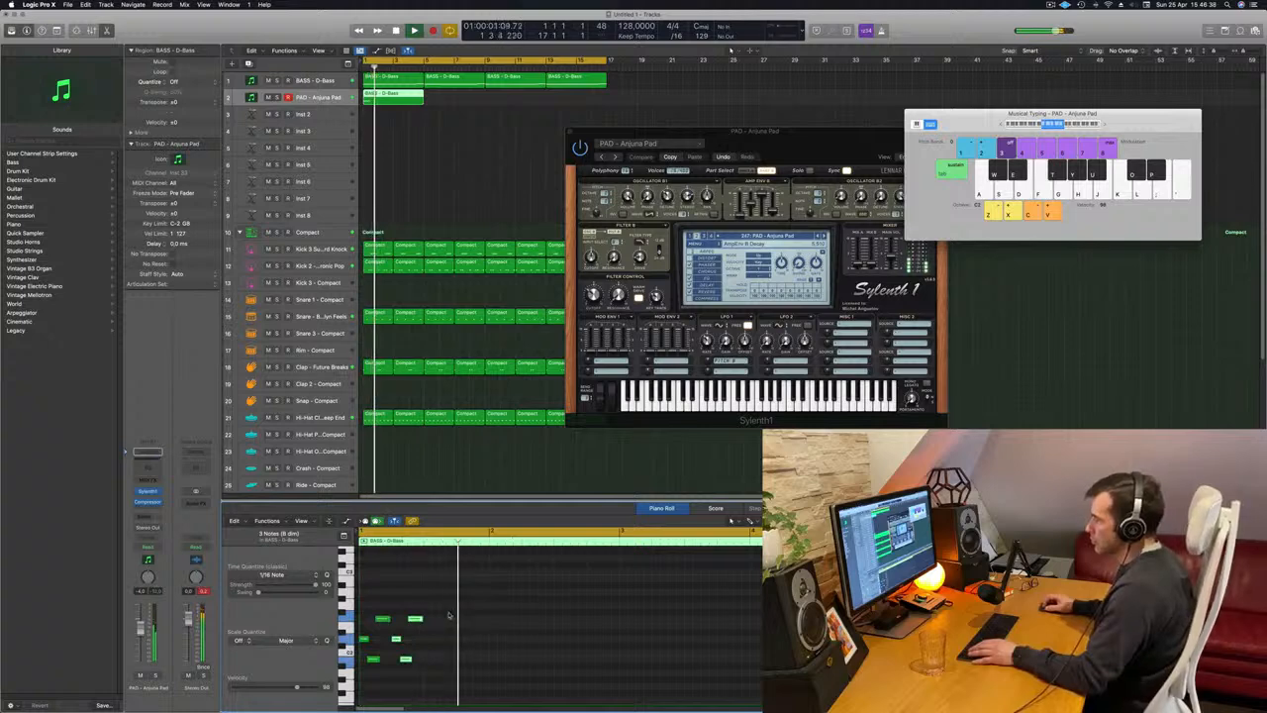
key("space")
left_click_drag(457, 607, 431, 646)
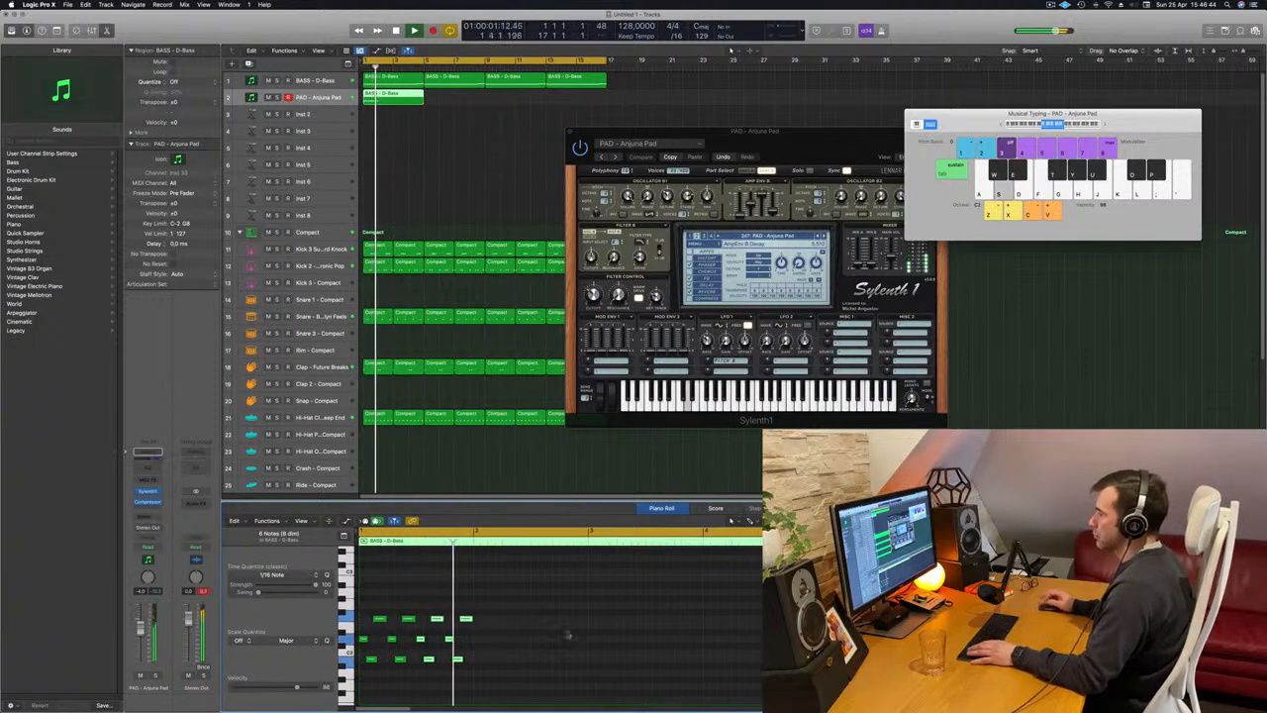
Copy the twelve notes directly behind themselves, and repeat with all 24 notes from bar 3 onward to continue the pattern.
left_click_drag(547, 609, 349, 682)
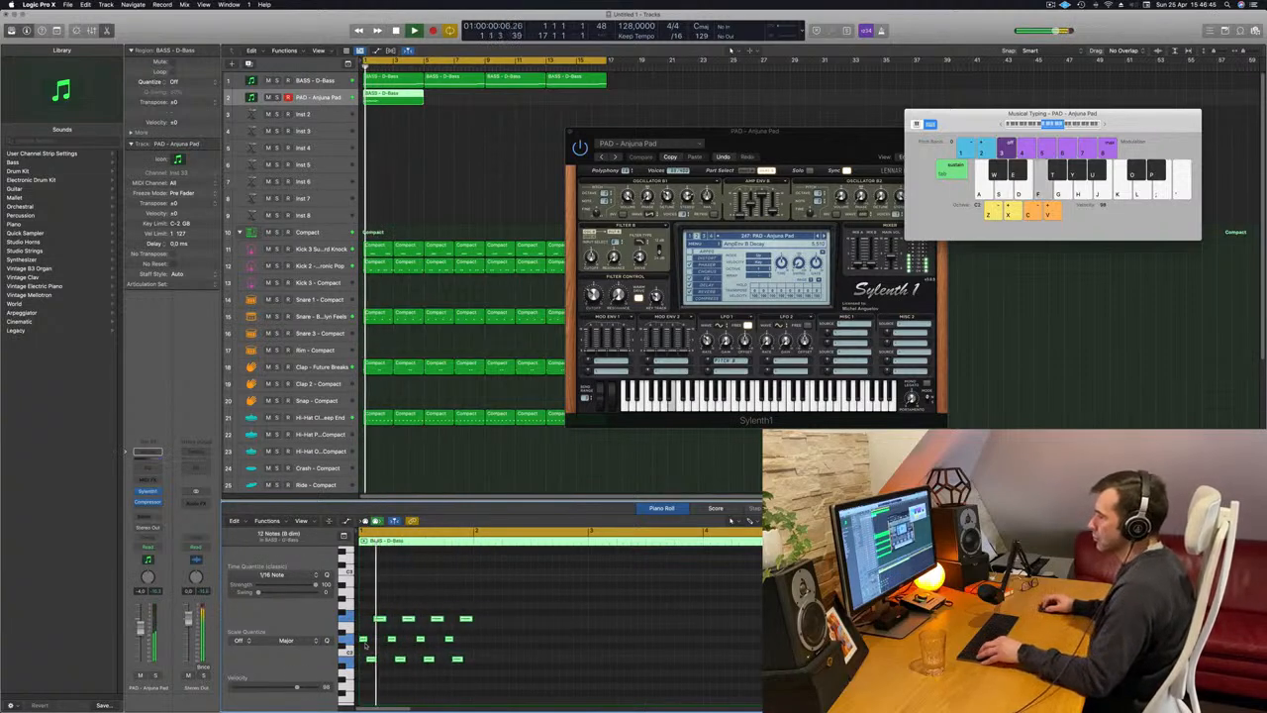
left_click_drag(445, 645, 481, 642)
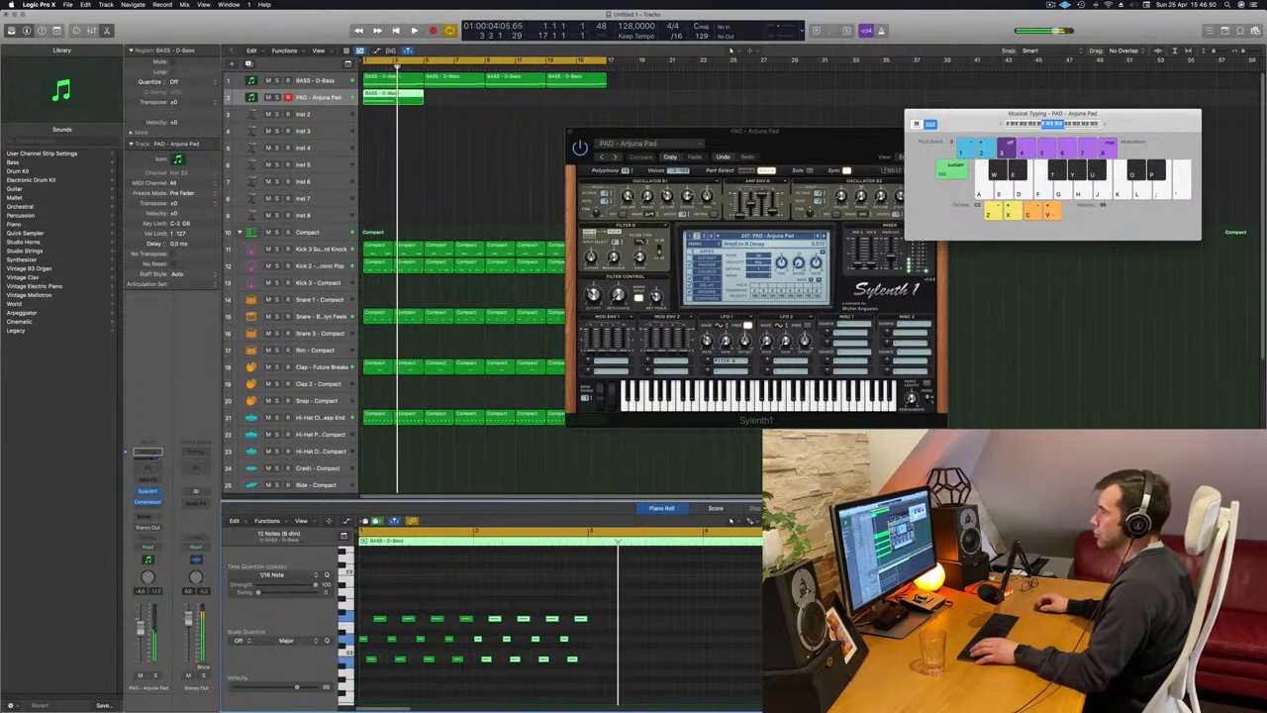
left_click(612, 611)
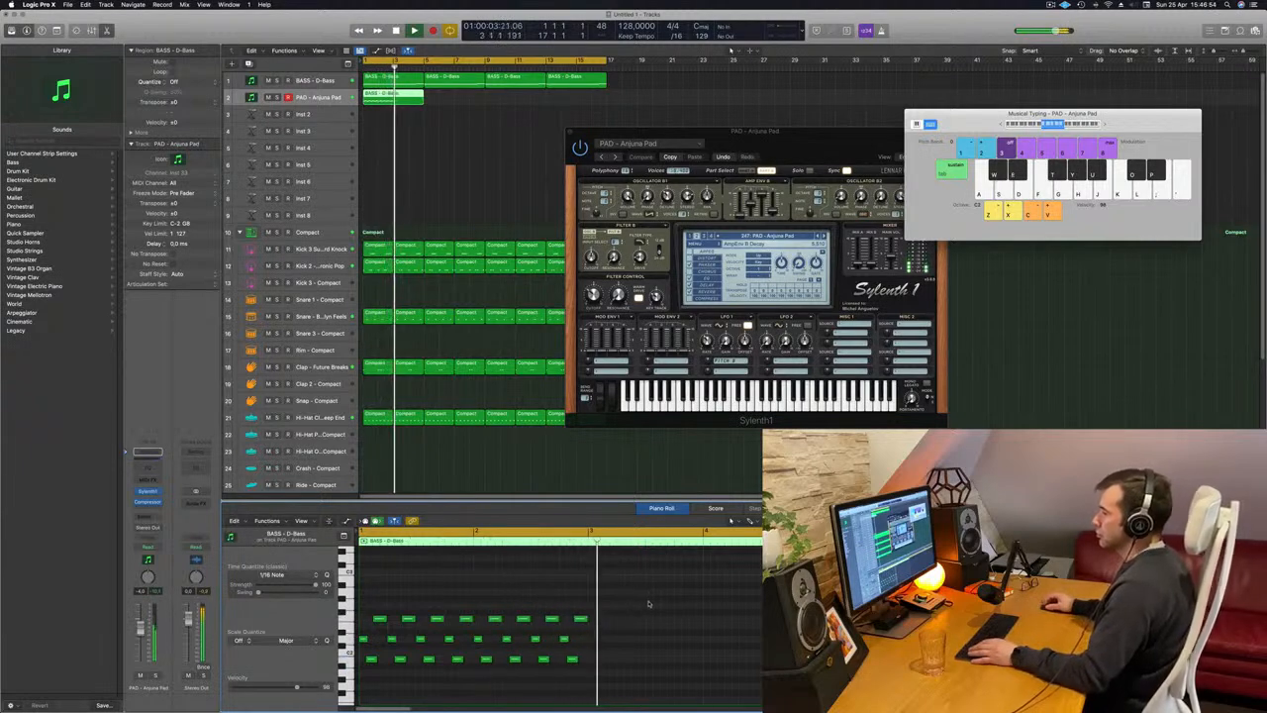
left_click_drag(650, 604, 578, 642)
left_click_drag(589, 642, 594, 641)
Adjust the amp envelope sustain, filter control cutoff and filter resonance of Anjuna Pad in Sylenth1, and reset the Stereo Out peak indicator.
left_click_drag(760, 157, 809, 155)
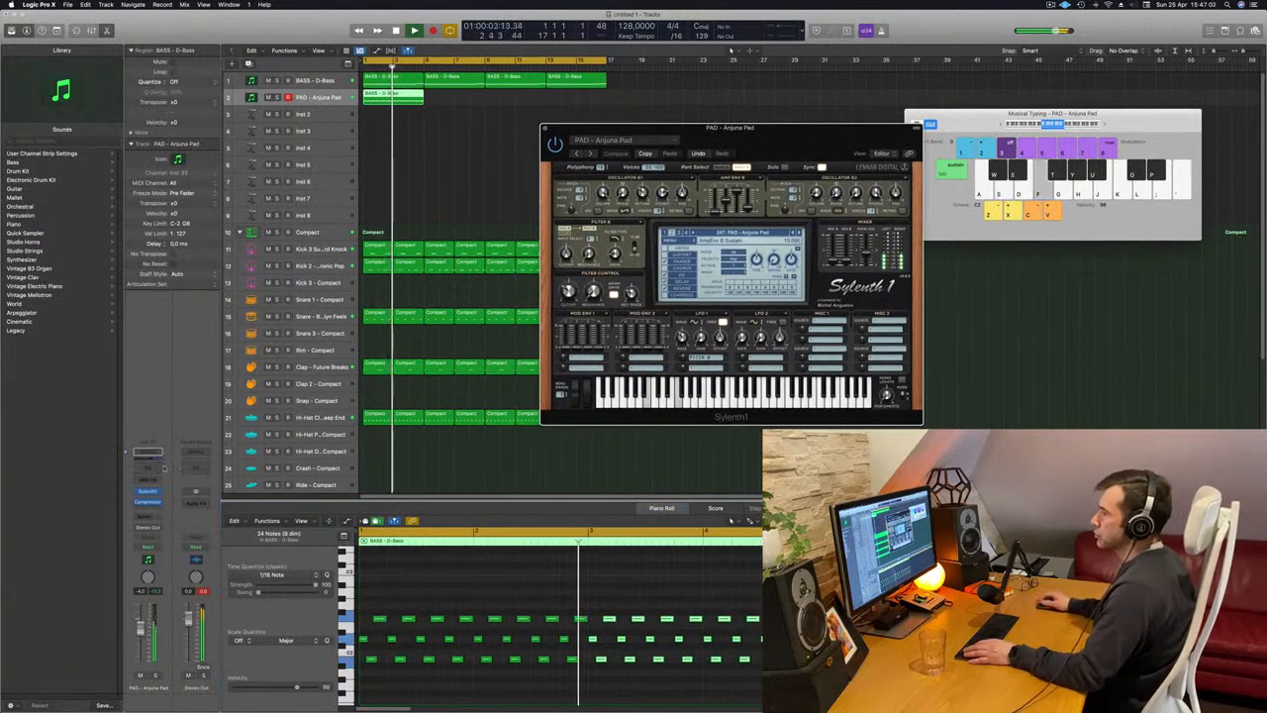
left_click_drag(793, 149, 763, 164)
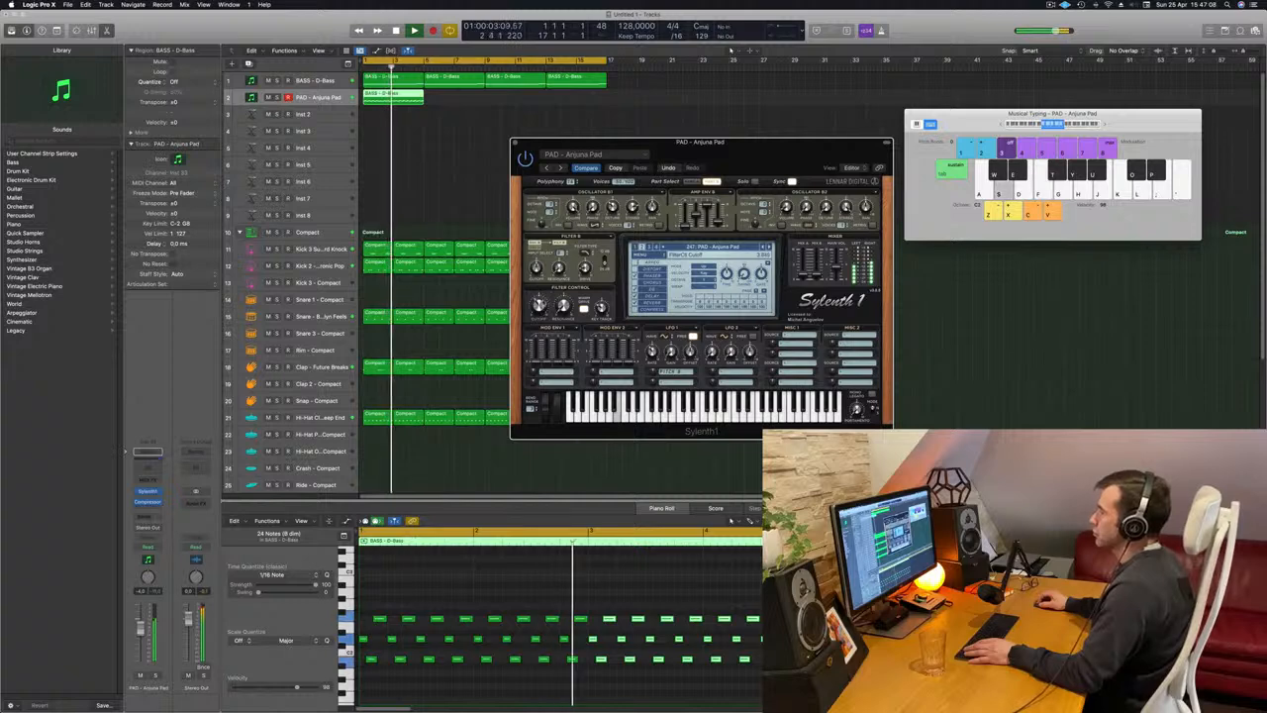
left_click_drag(752, 160, 723, 126)
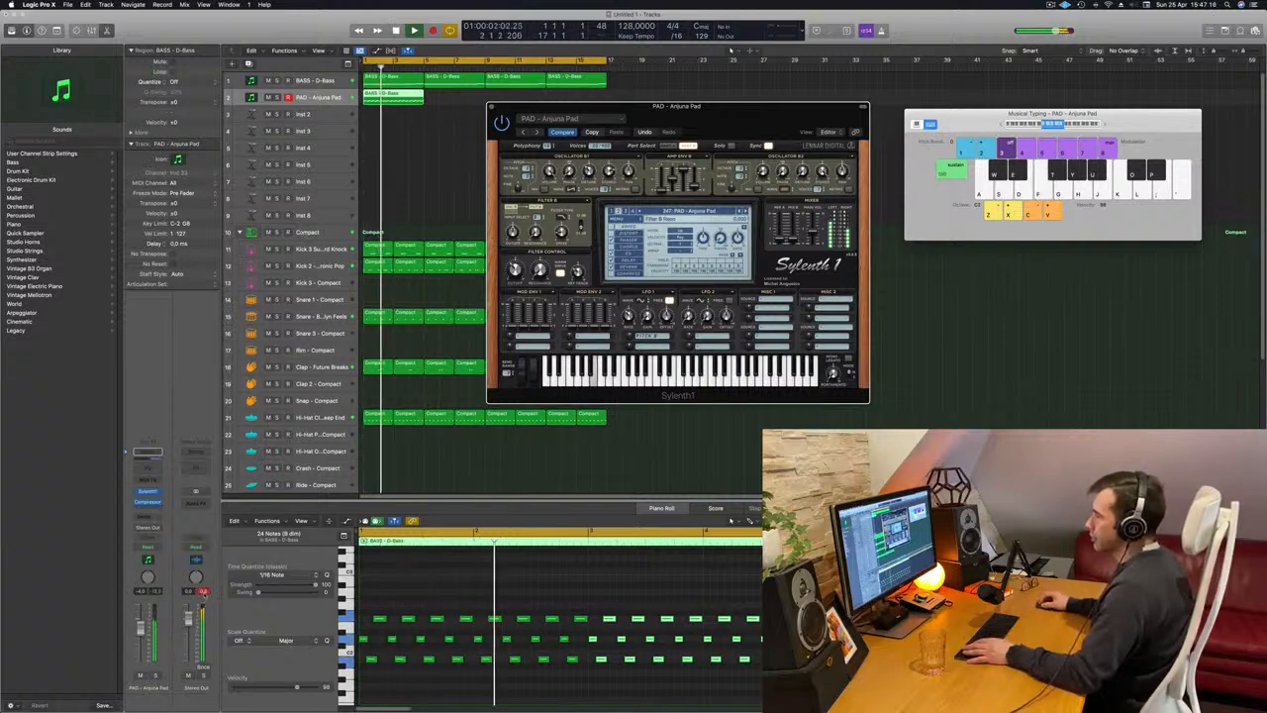
left_click(204, 592)
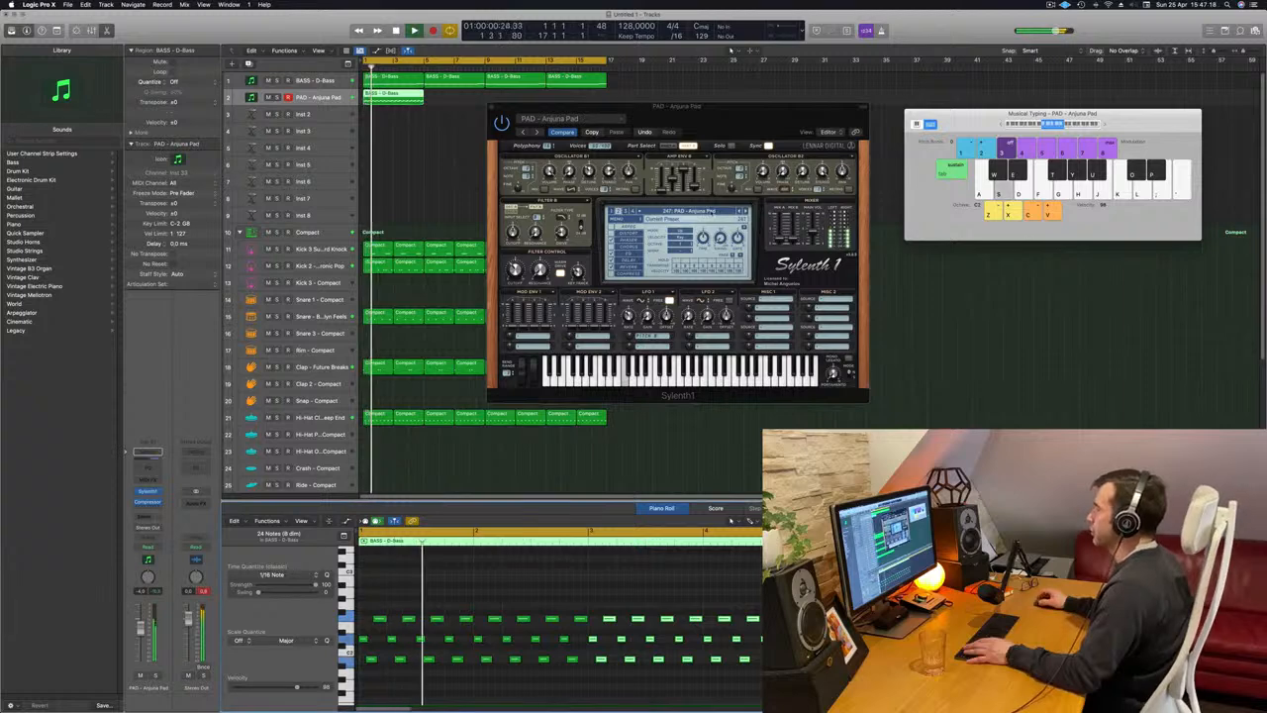
Load the LEAD - Bass Lead preset in Sylenth1 and lower the track's volume while the pattern plays.
left_click(712, 212)
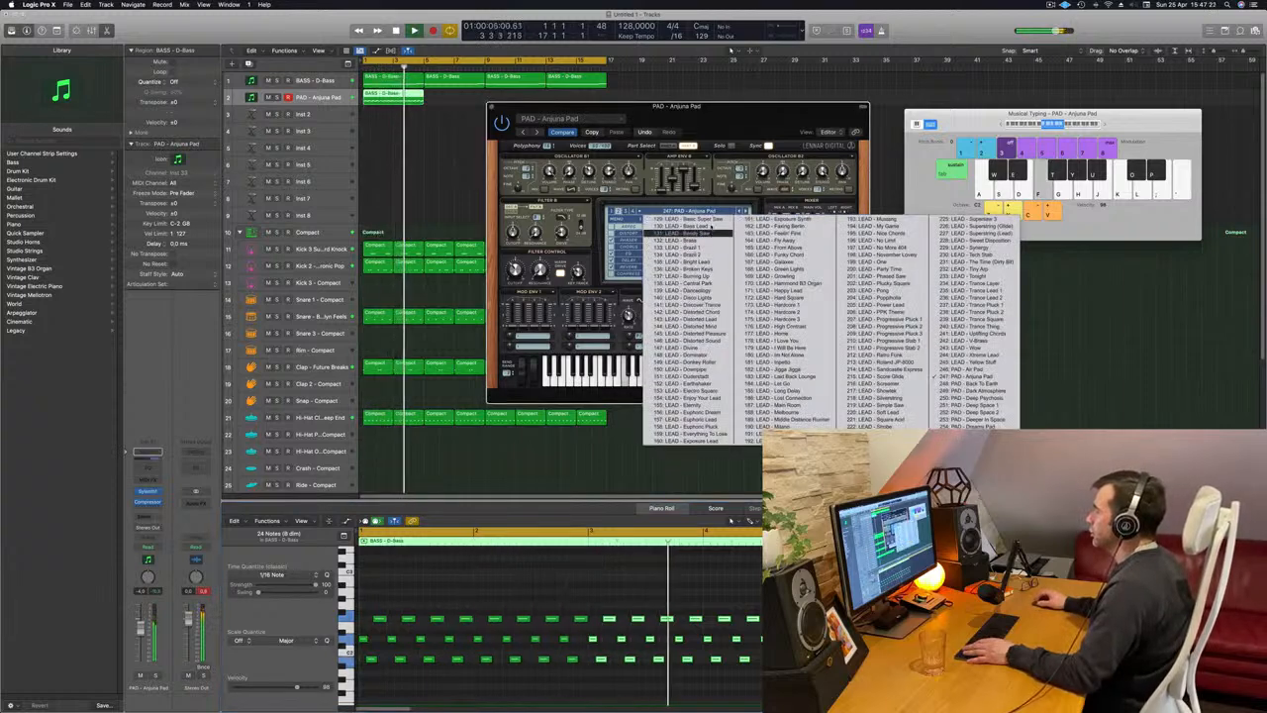
left_click(706, 226)
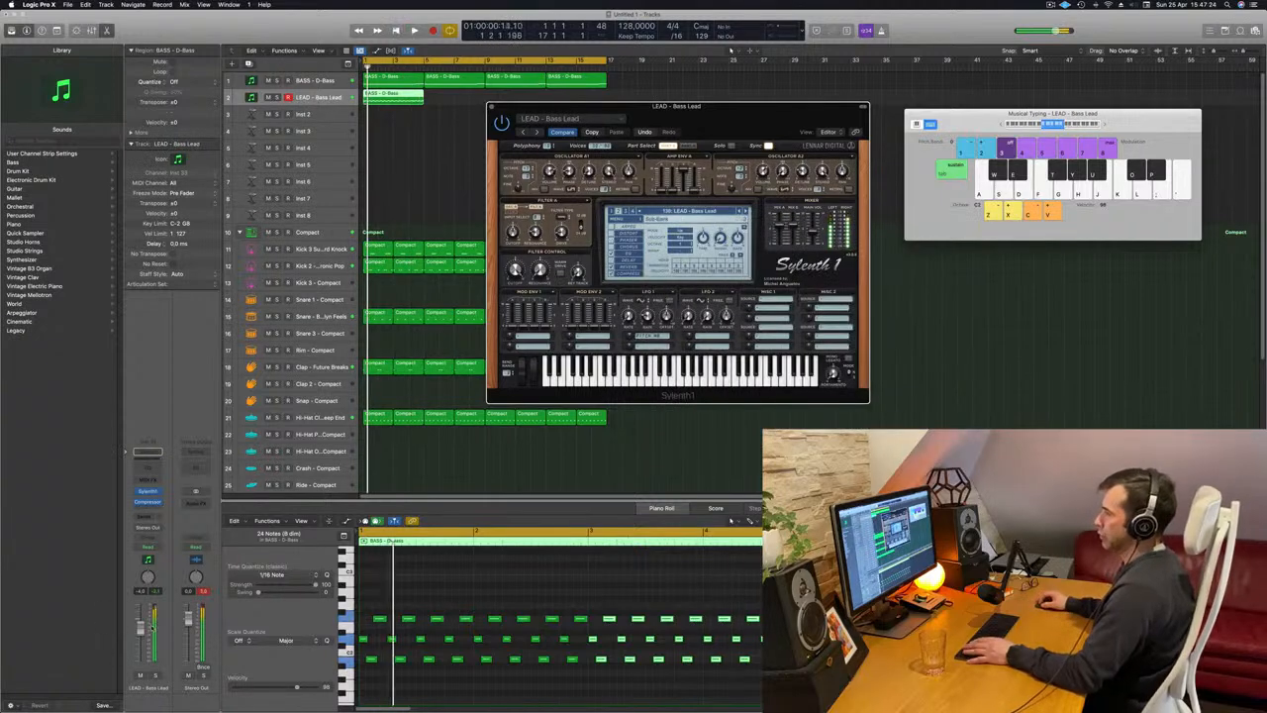
key("space")
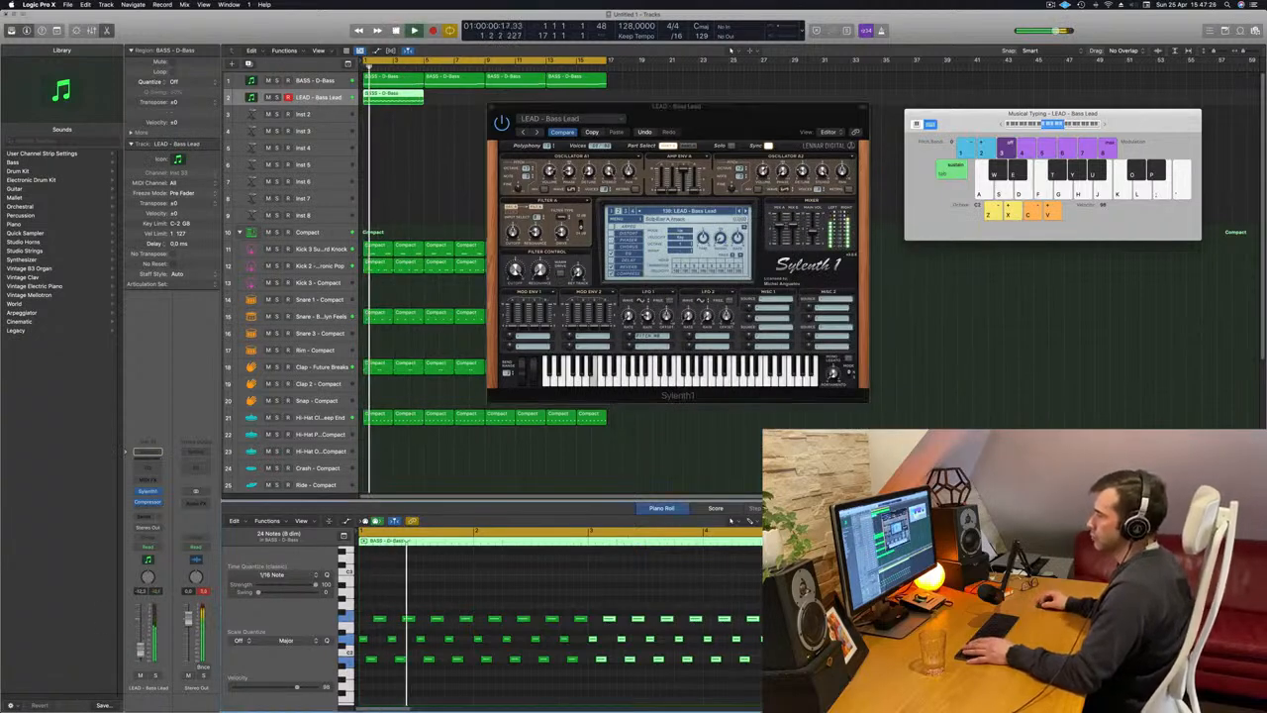
Add a send to Bus 5 on the LEAD - Bass Lead channel, replay from the start, and open the send's options.
left_click(147, 516)
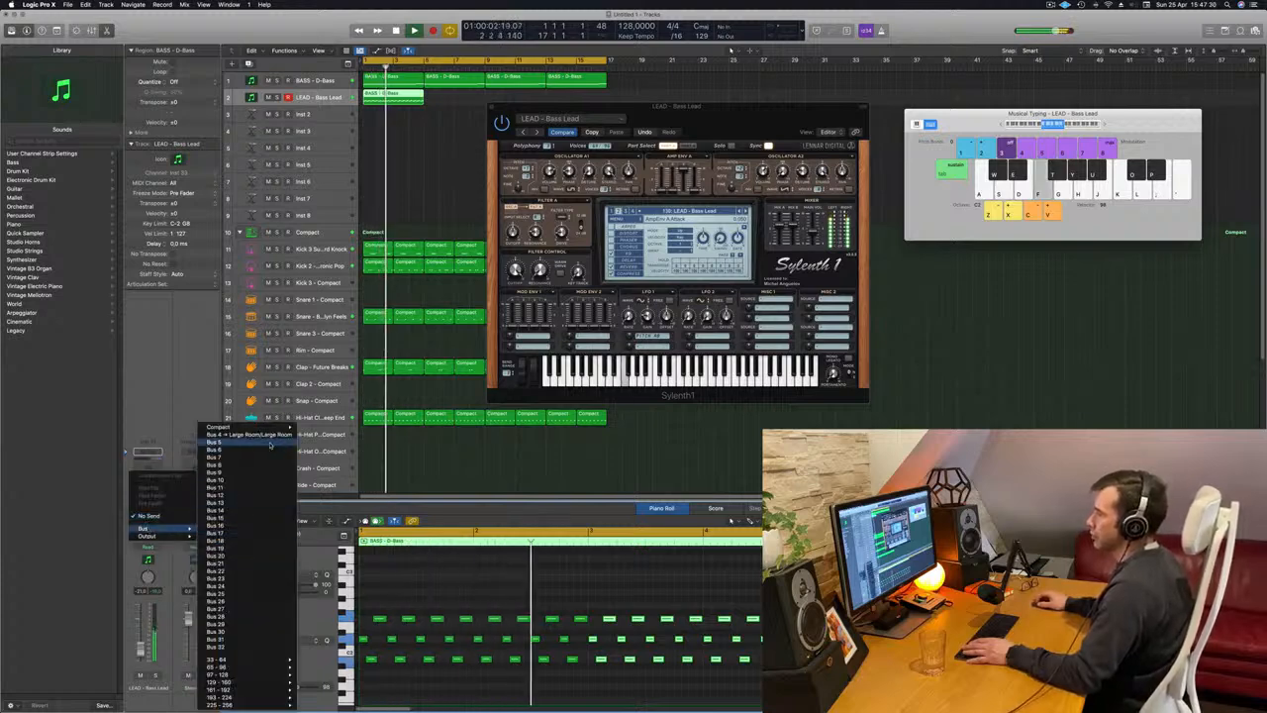
left_click(238, 447)
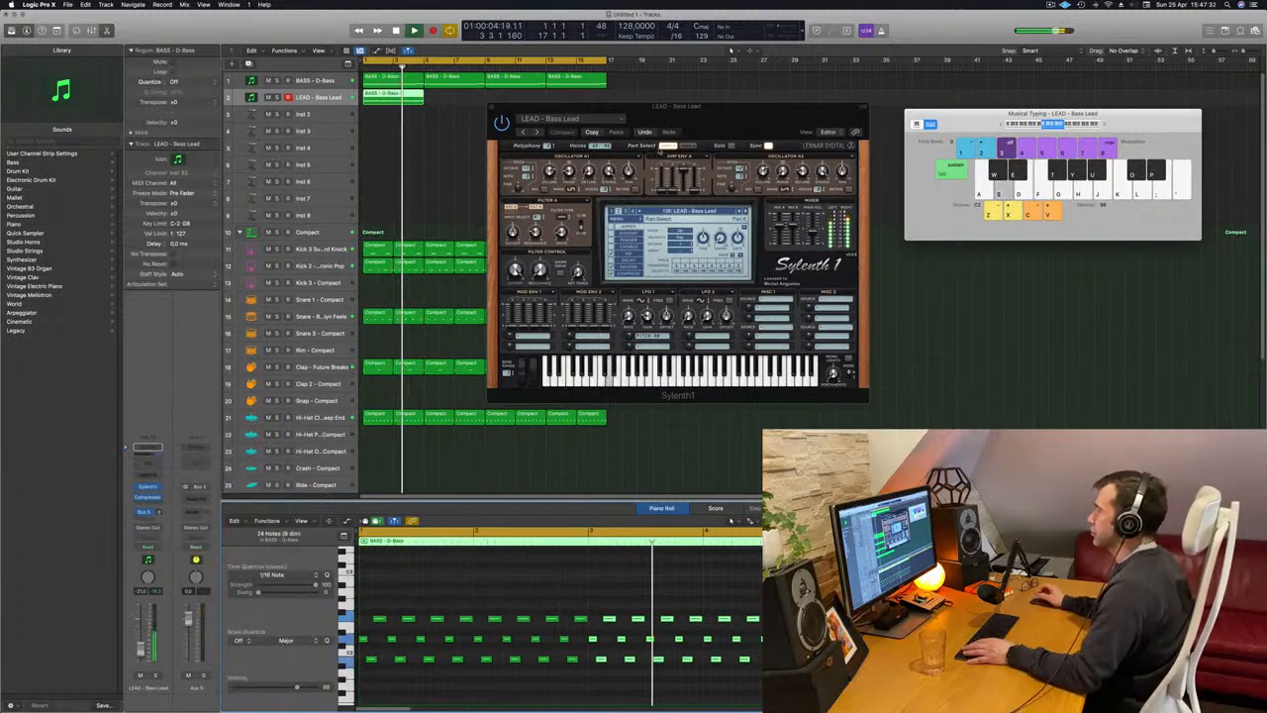
key("Return")
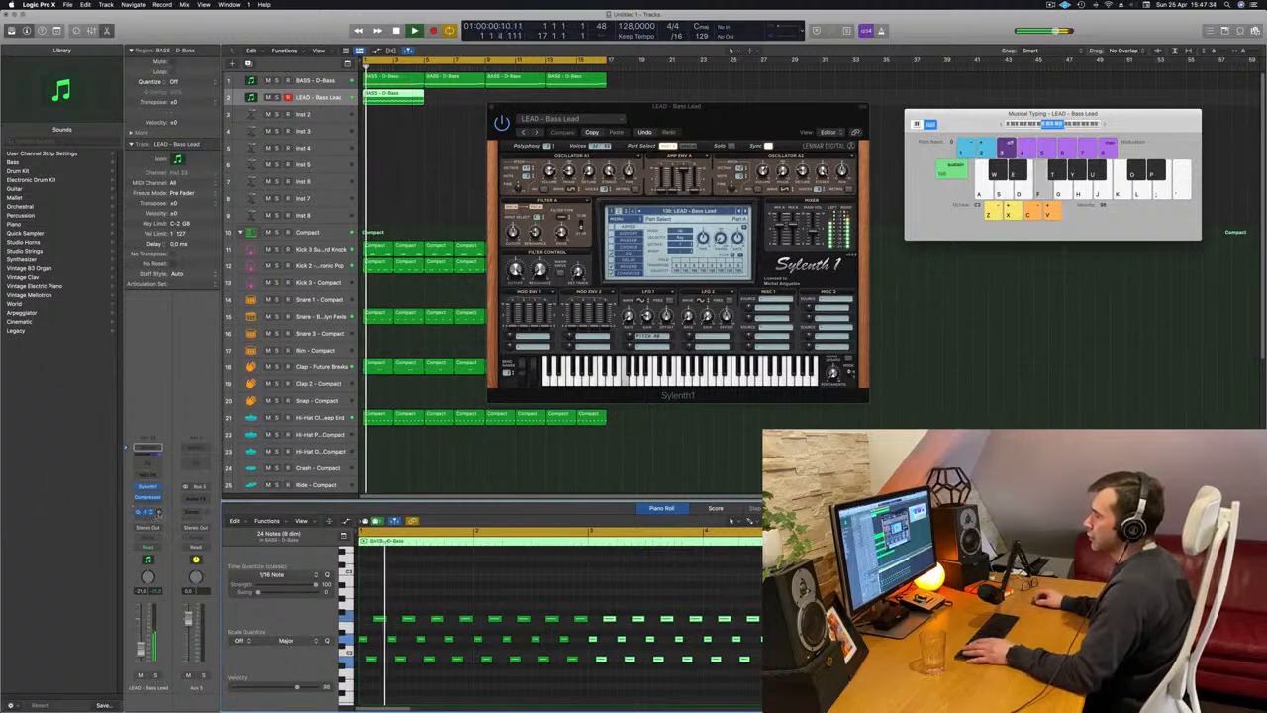
left_click(157, 512)
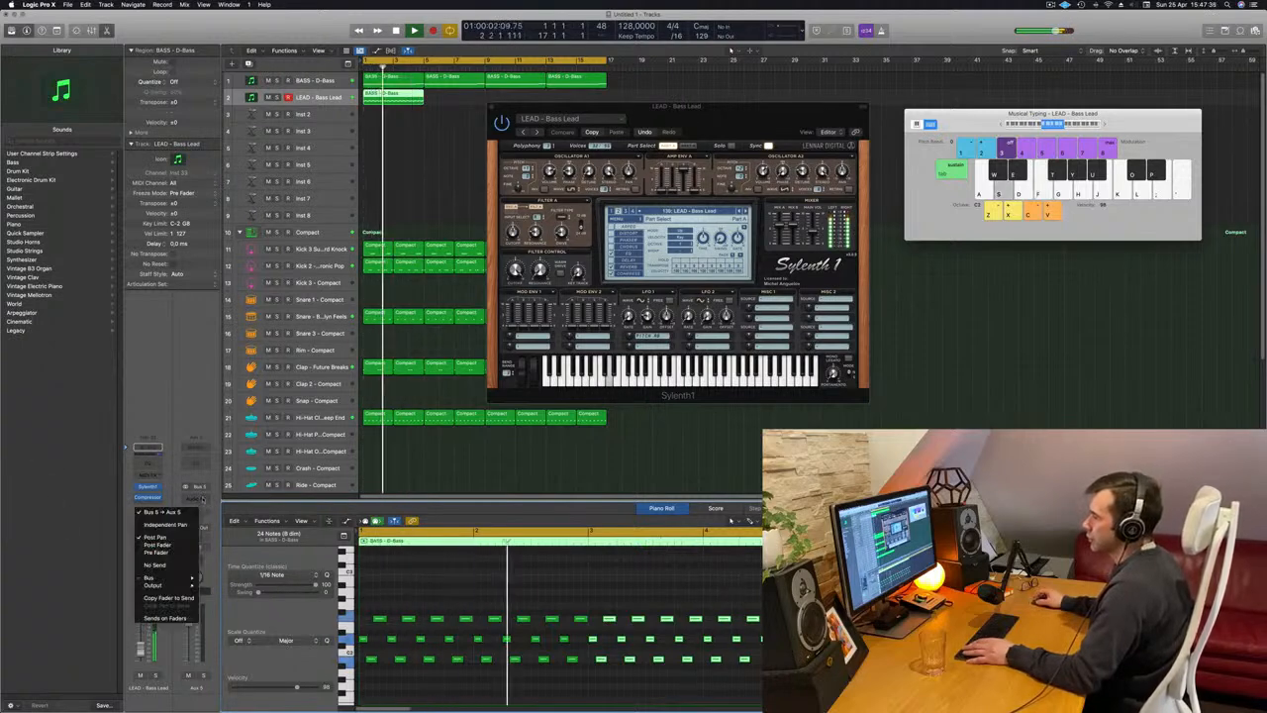
Insert the SilverVerb reverb as an audio effect on the Aux 5 channel.
left_click(203, 500)
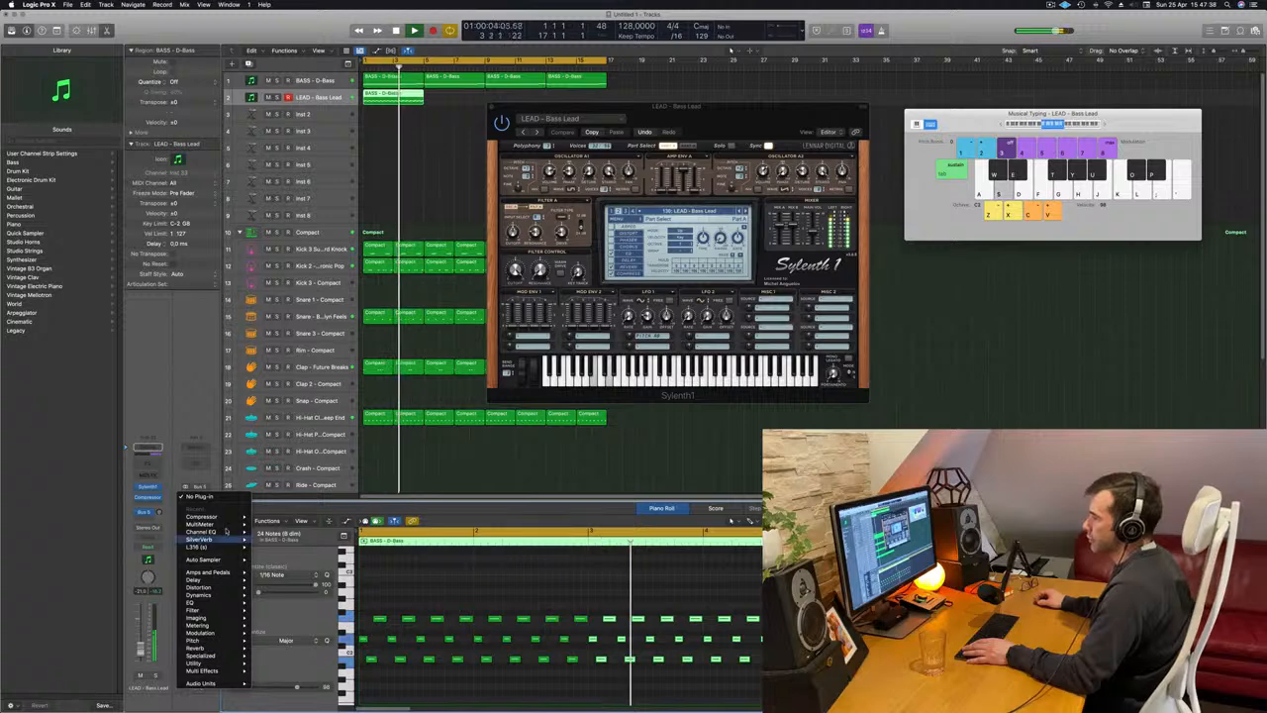
mouse_move(202, 540)
left_click(269, 539)
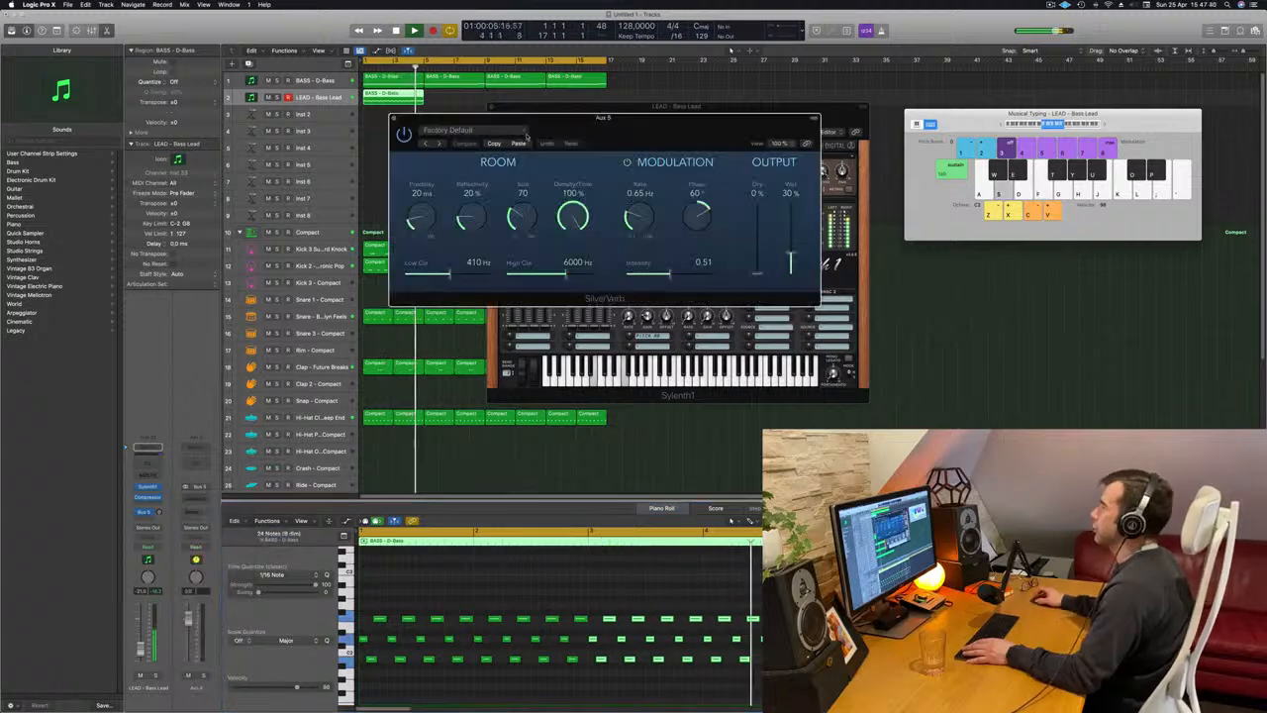
Load the grandiose preset in SilverVerb and move its window clear of most of the Sylenth1 window.
left_click_drag(537, 134, 497, 144)
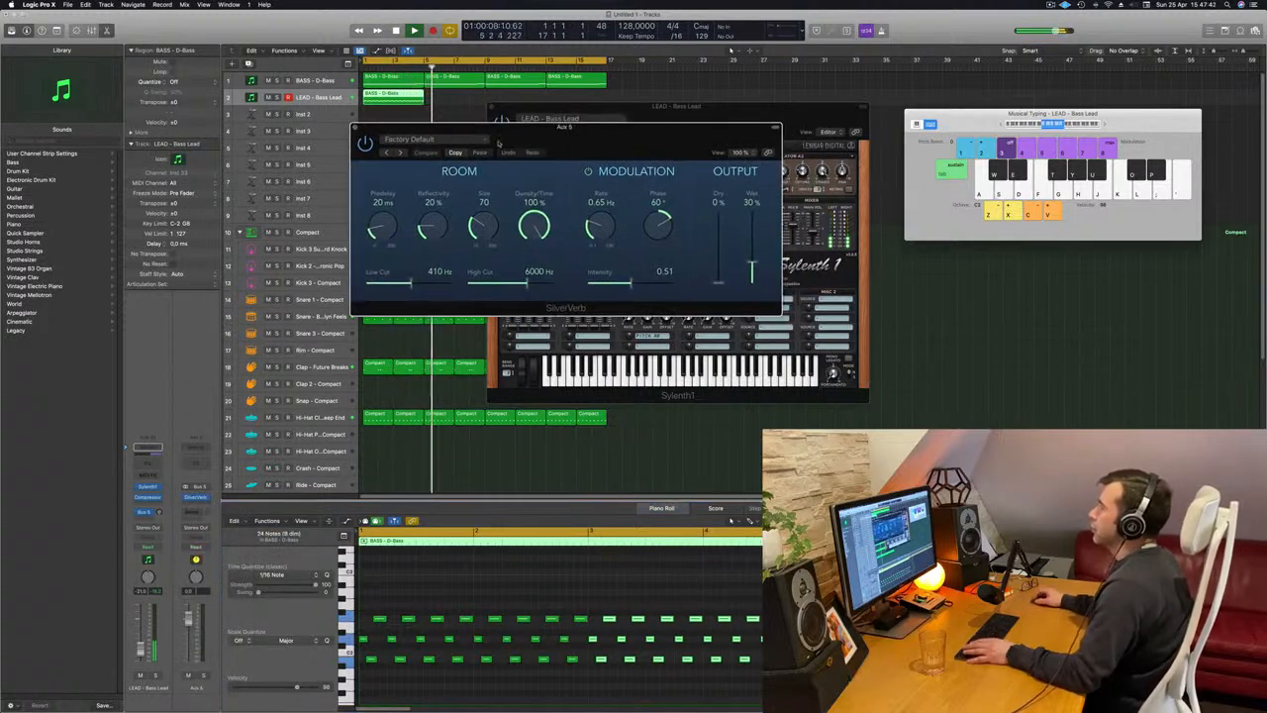
left_click(458, 141)
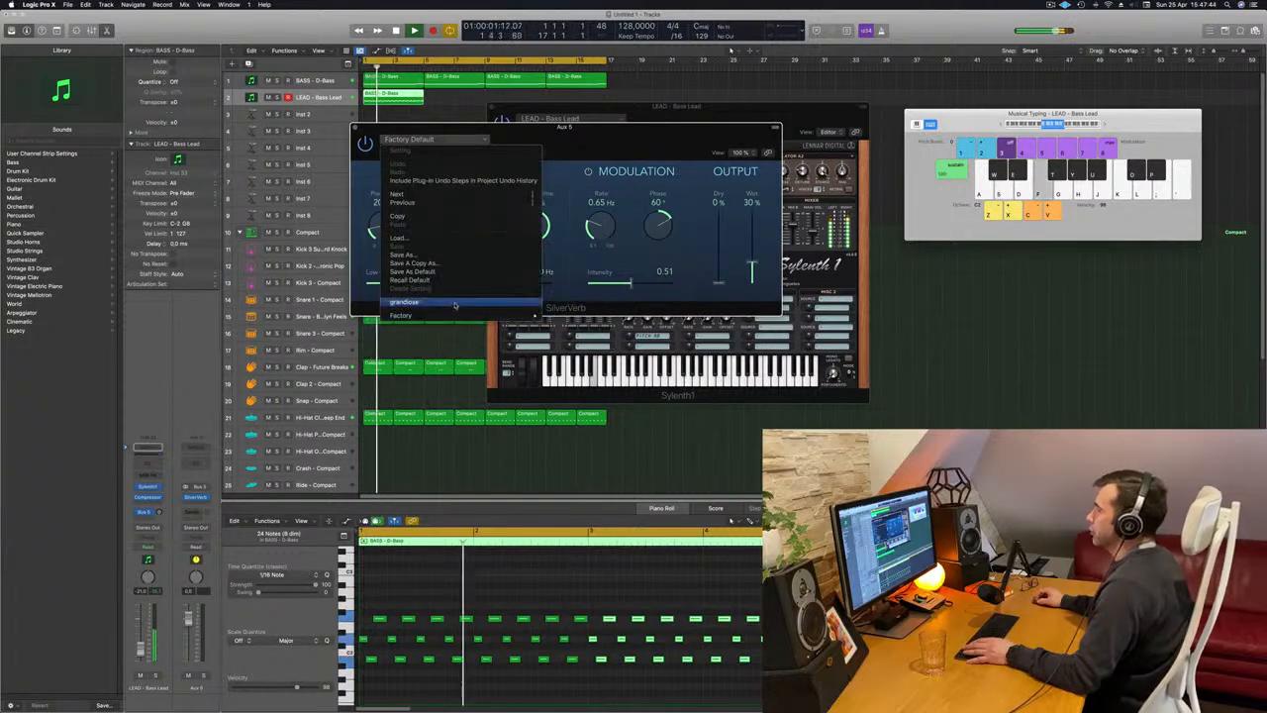
left_click(462, 300)
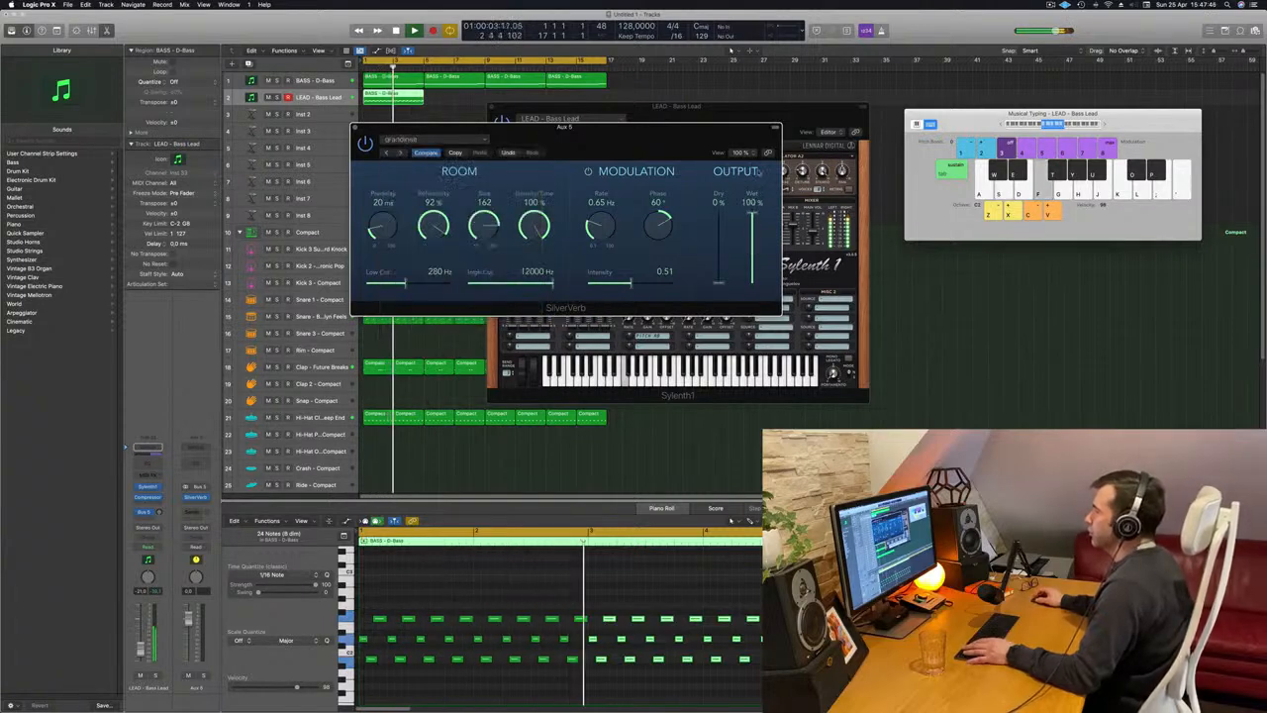
left_click_drag(753, 127, 1211, 148)
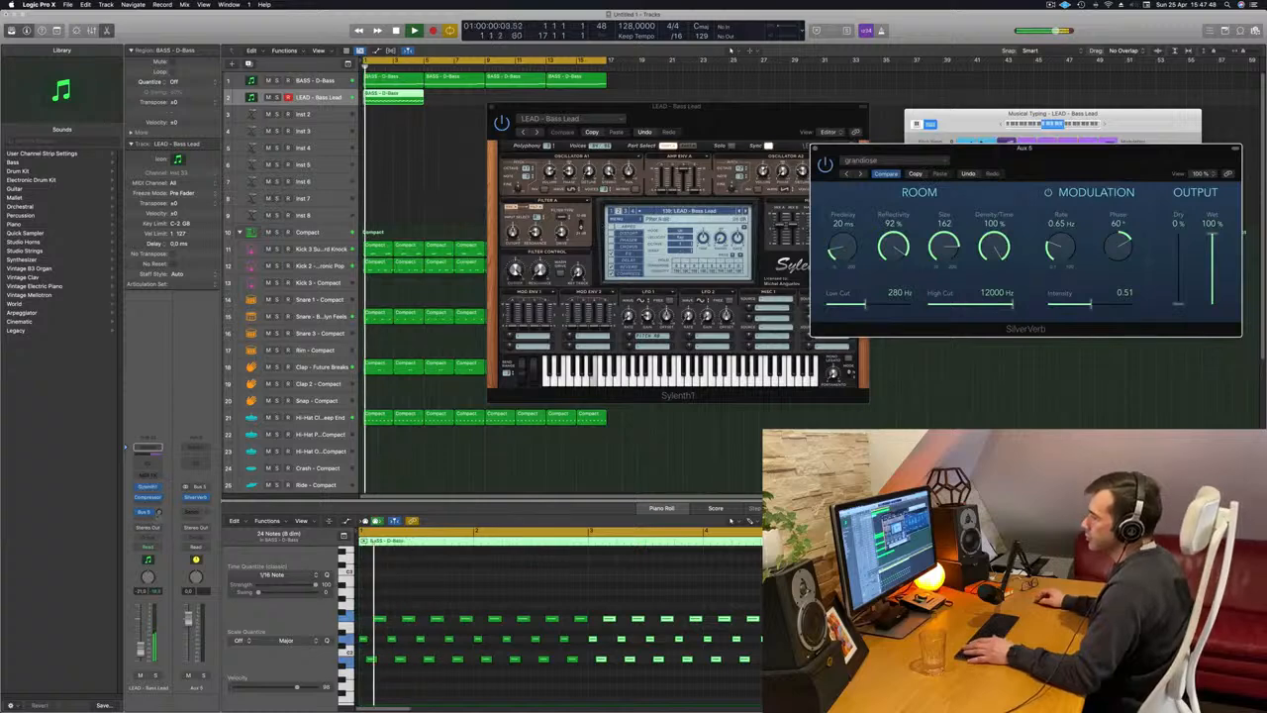
Adjust the Bus 5 send level on the LEAD - Bass Lead channel and move the Sylenth1 window off the SilverVerb controls.
left_click(158, 512)
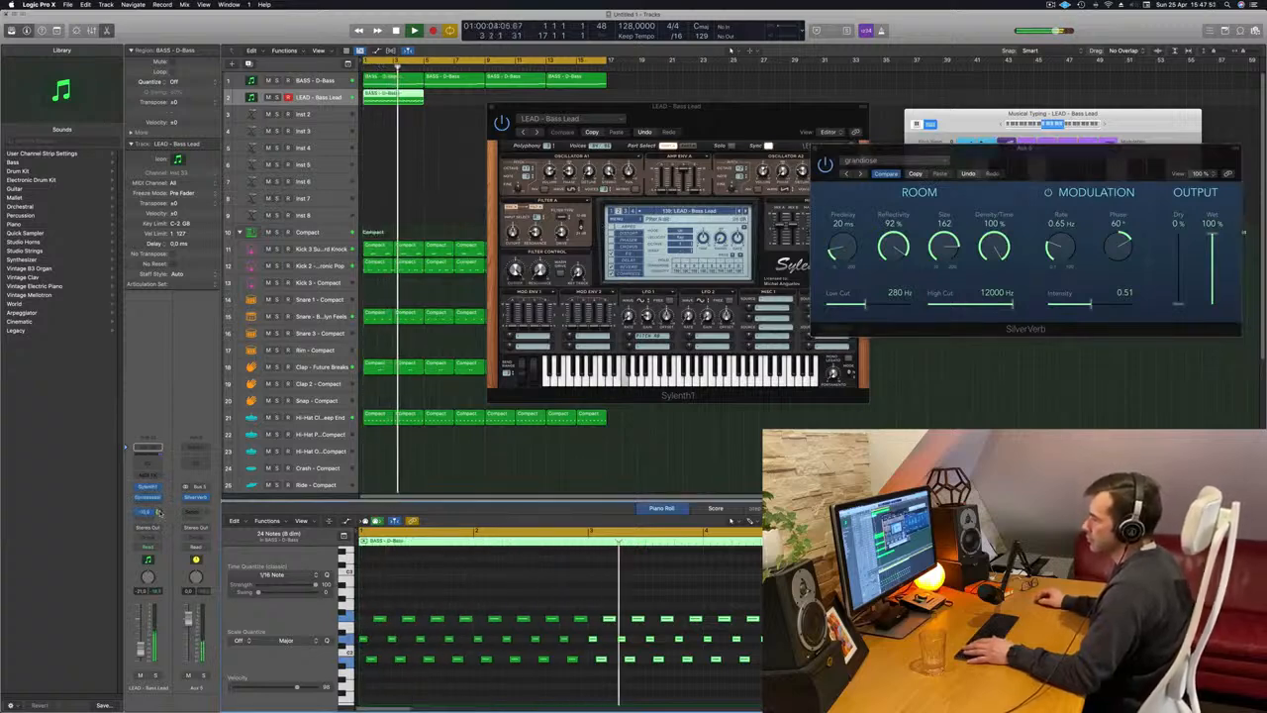
left_click_drag(674, 107, 621, 168)
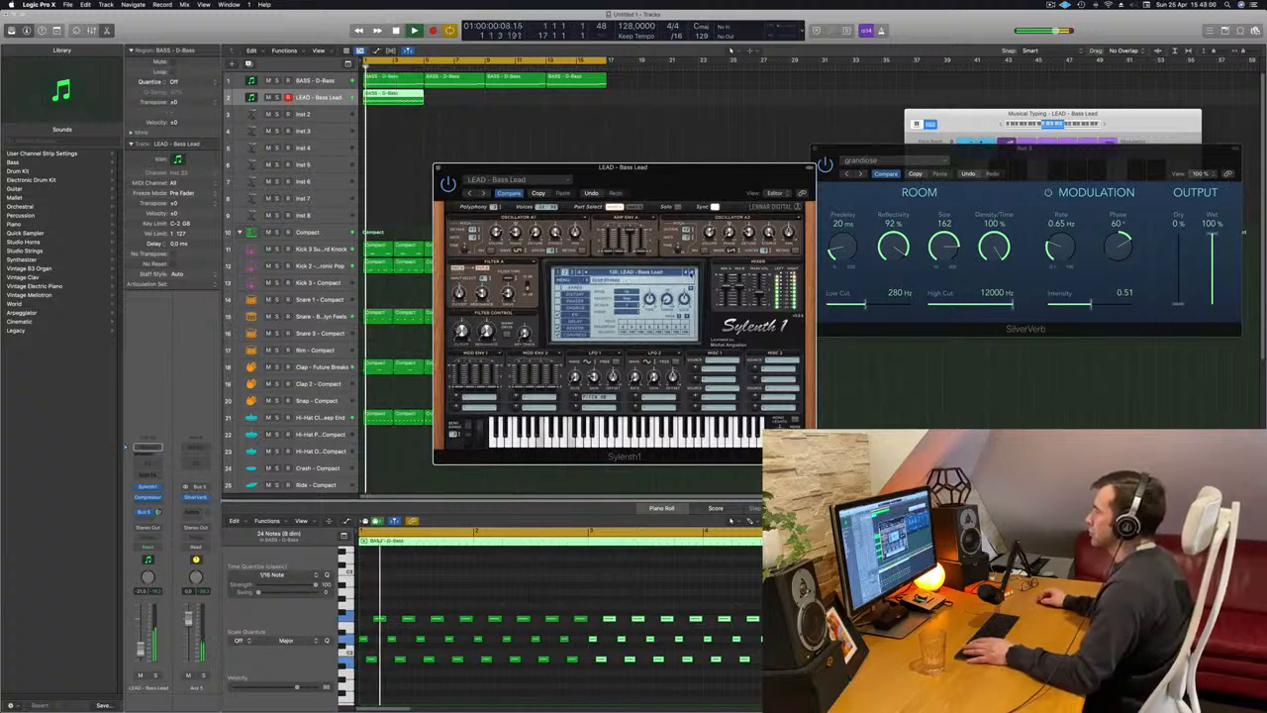
Audition the Sylenth1 lead presets following Bass Lead, through Brass, Brazil 1 and Brazil 2, up to LEAD - Central Park.
left_click(693, 272)
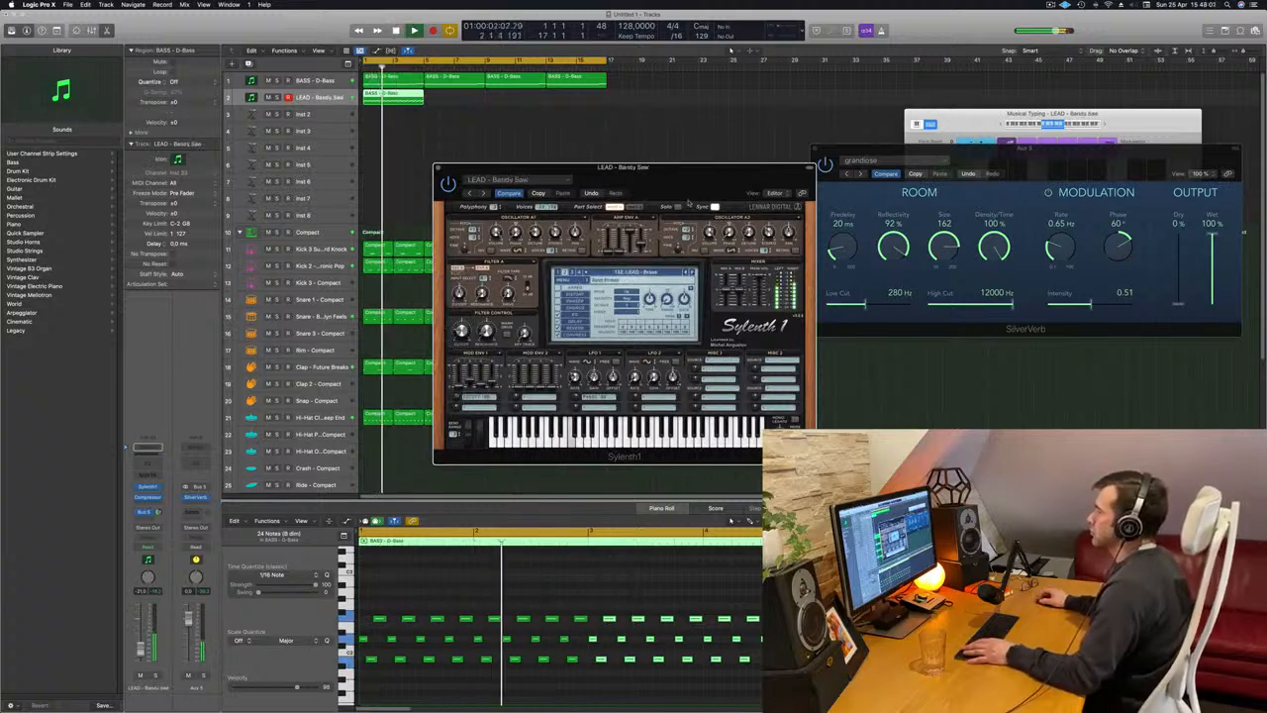
left_click_drag(683, 167, 805, 82)
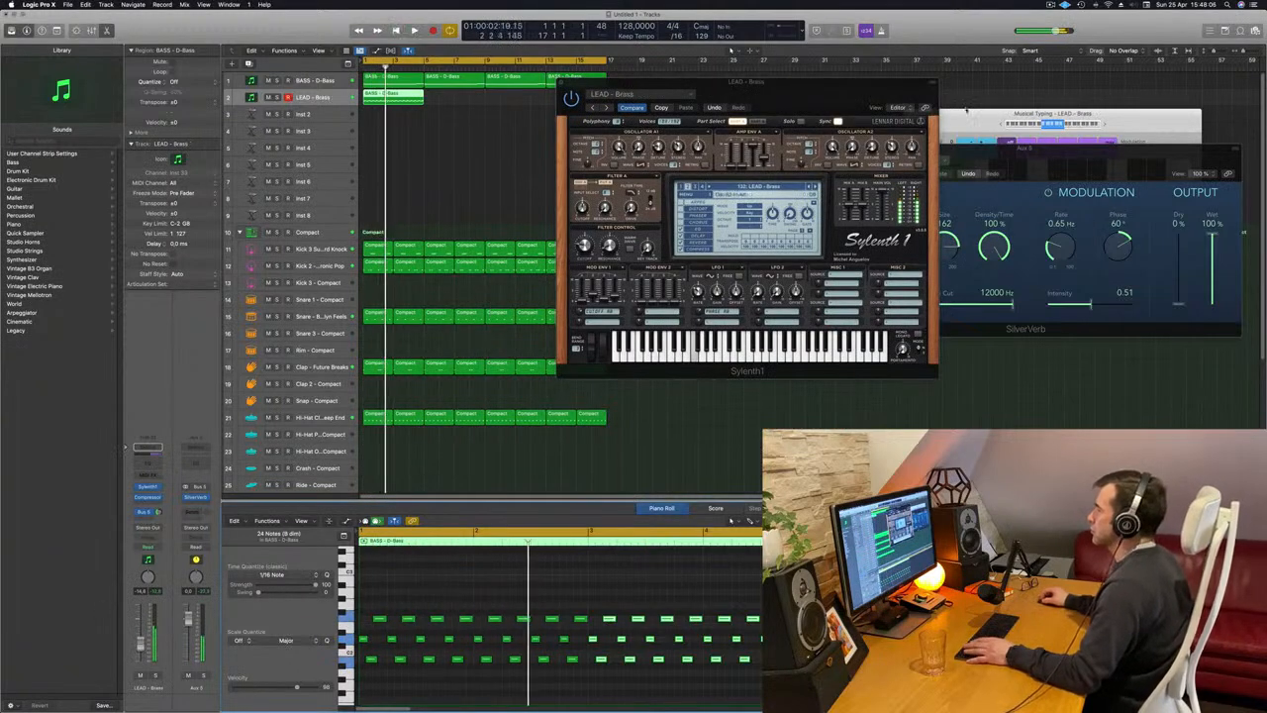
left_click(816, 187)
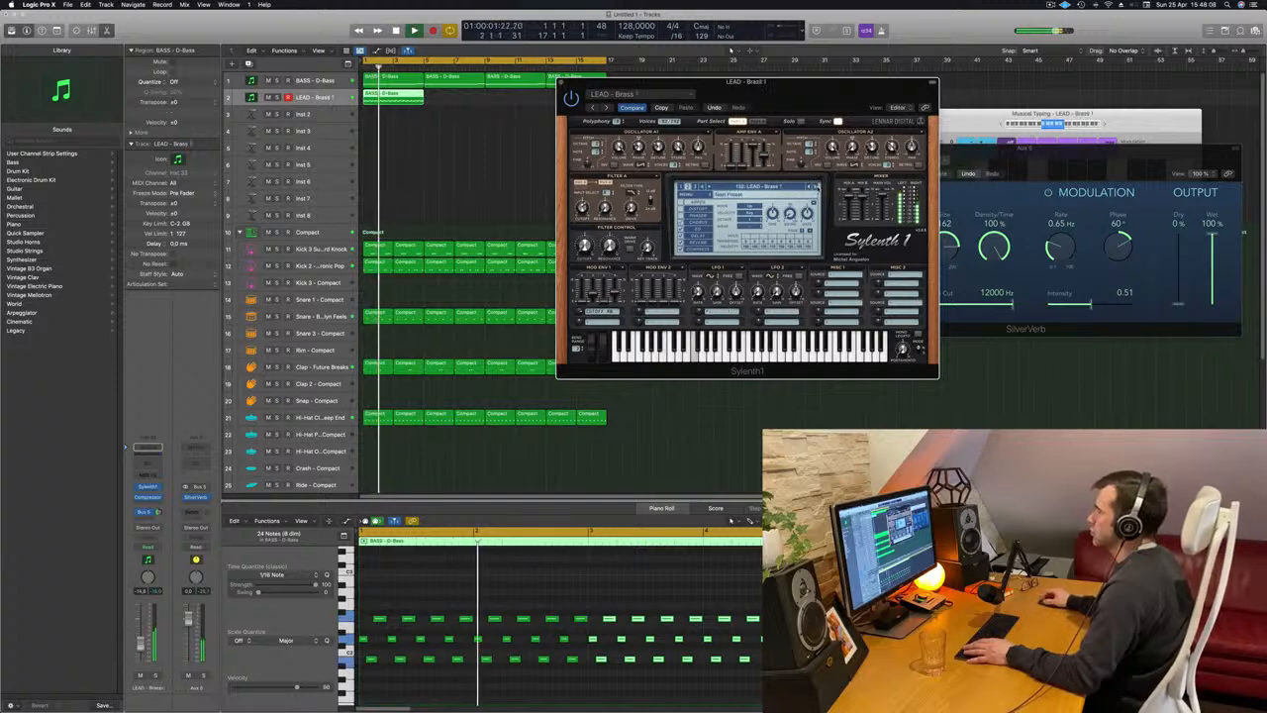
left_click_drag(817, 103, 829, 144)
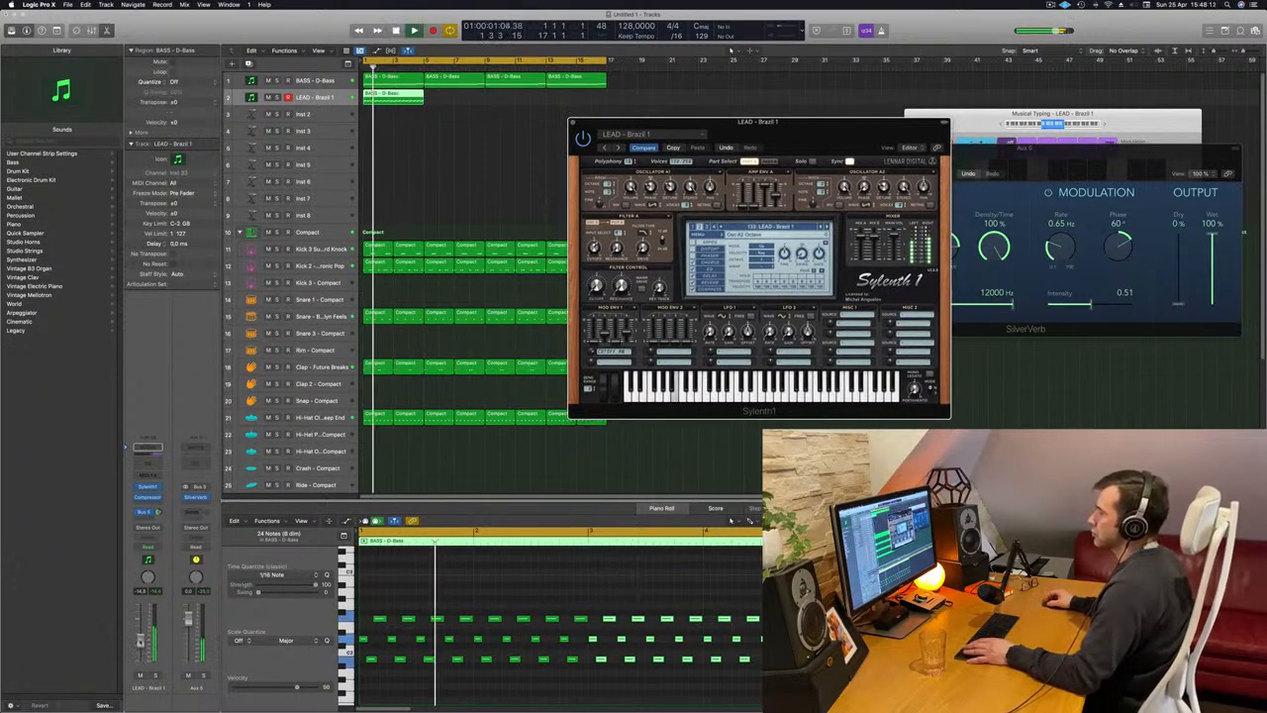
left_click(466, 563)
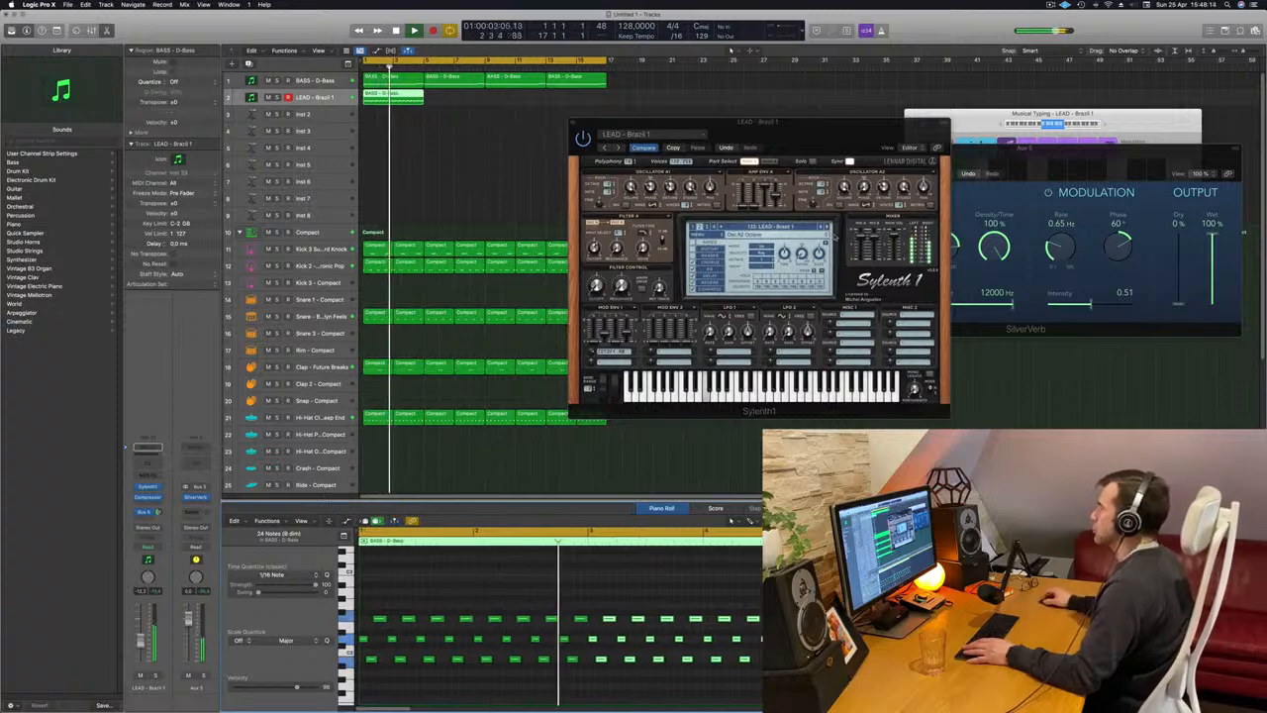
left_click(828, 227)
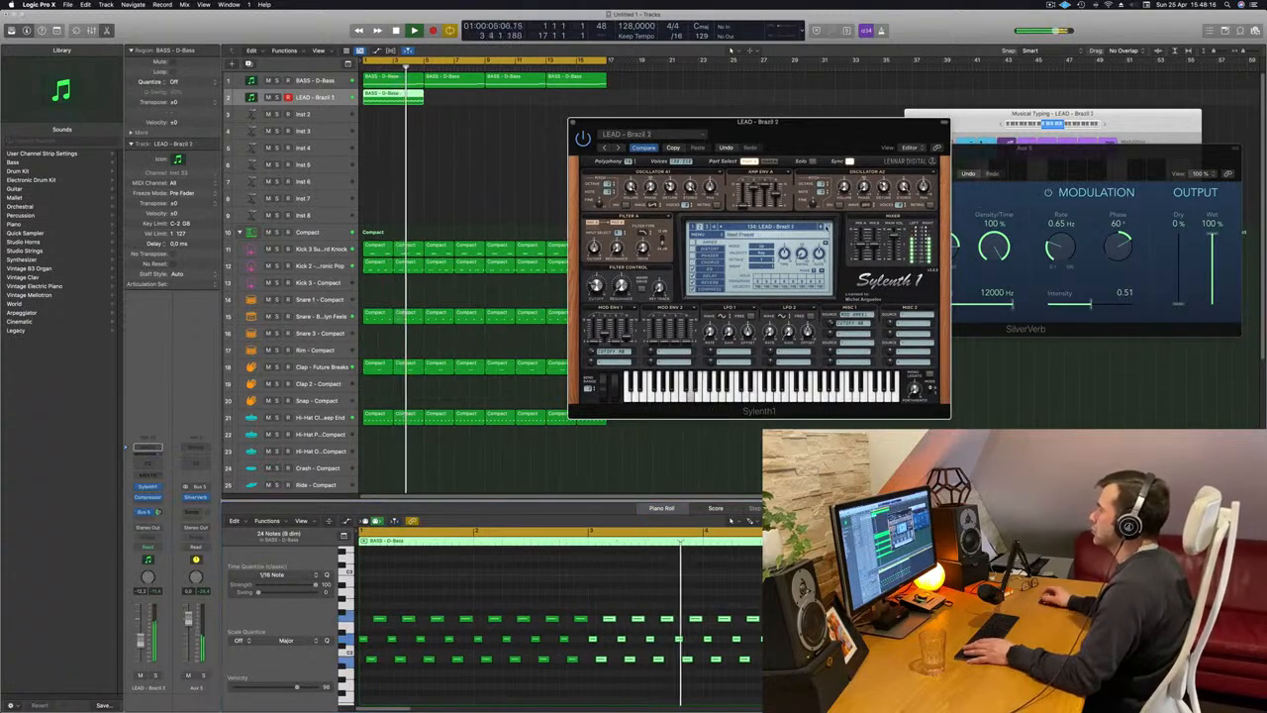
left_click(823, 228)
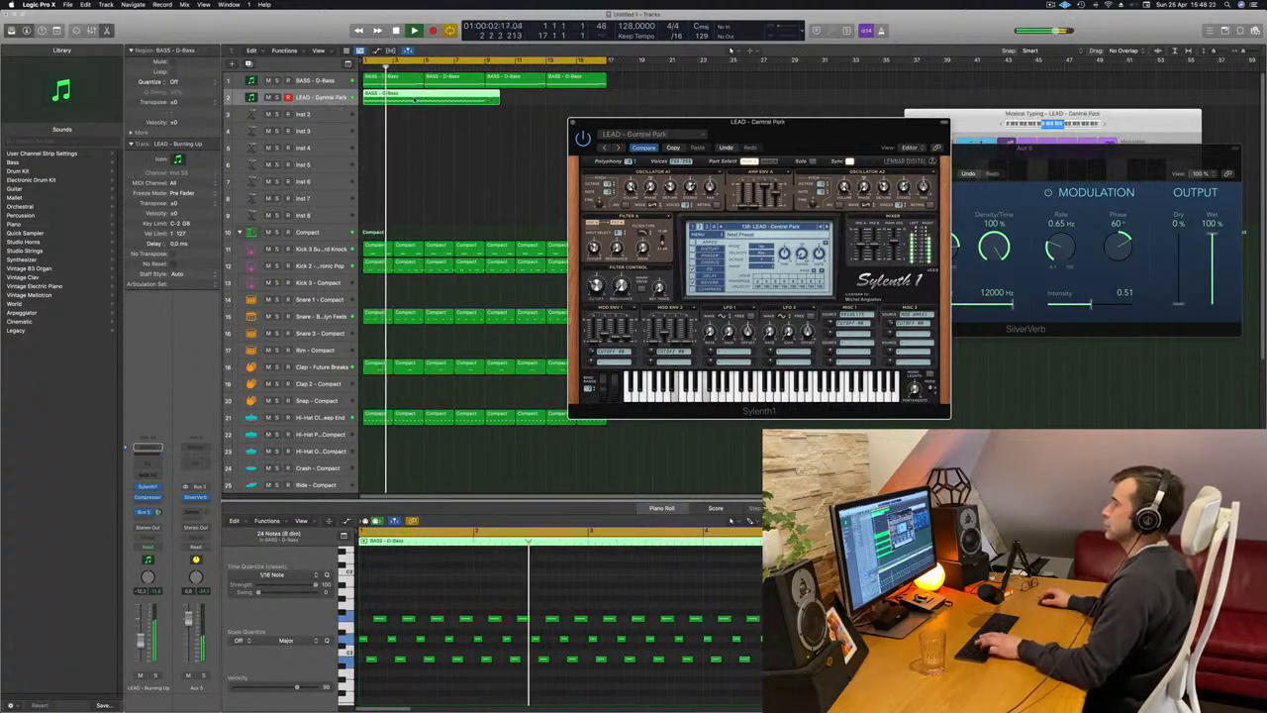
Undo the lead region's stretch and repeat the original four-bar region three times to fill 16 bars on the lead track.
key("super+z")
key("super+z")
key("super+z")
key("super+z")
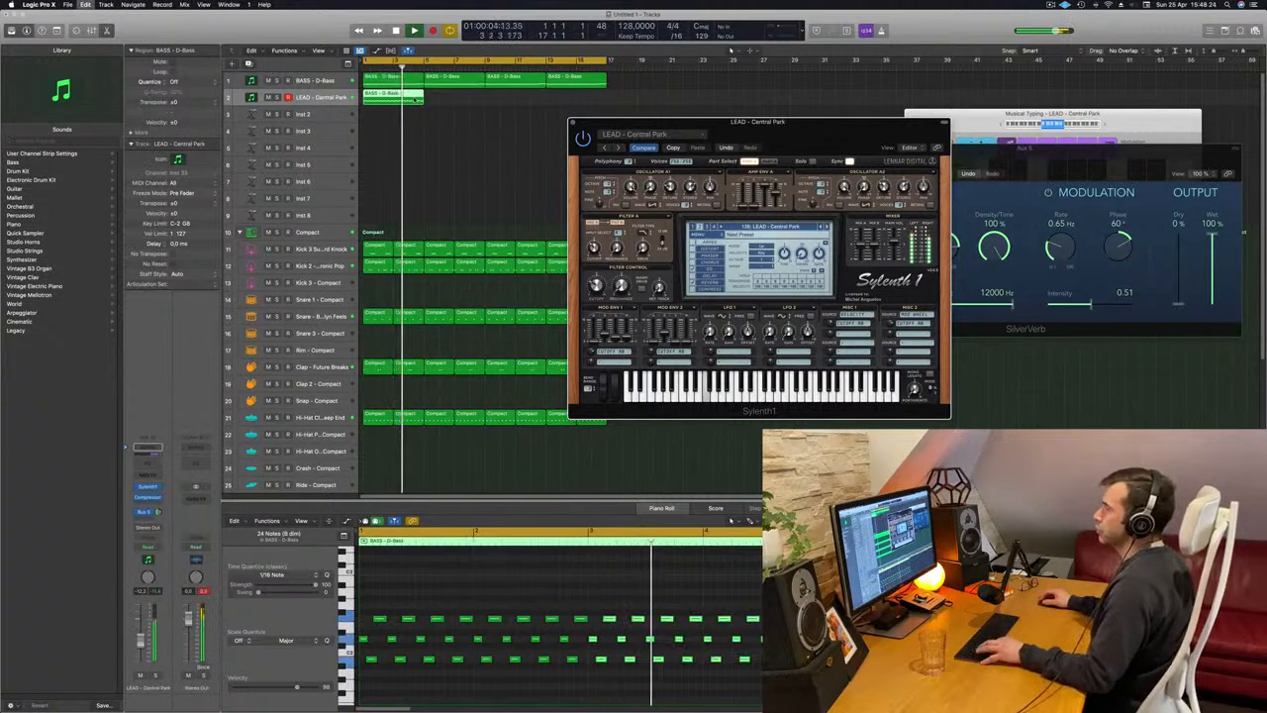
left_click(385, 95)
left_click(387, 97)
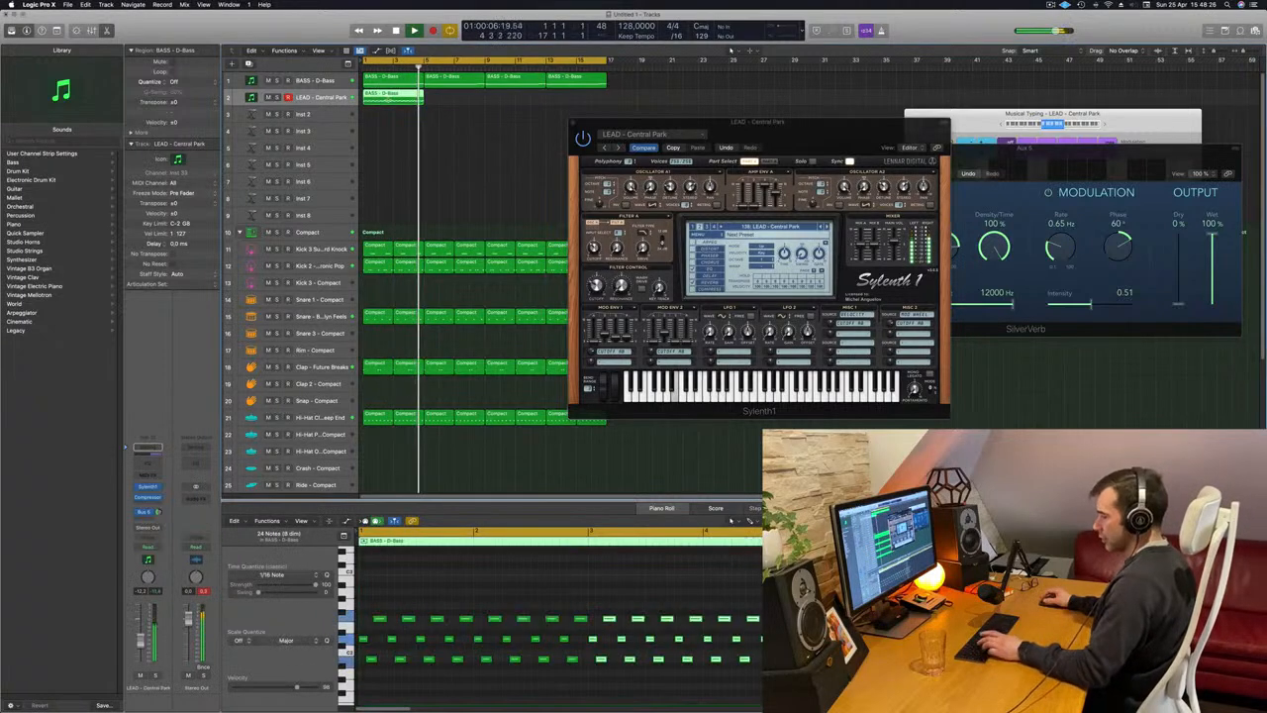
key("super+r")
key("super+r")
key("super+r")
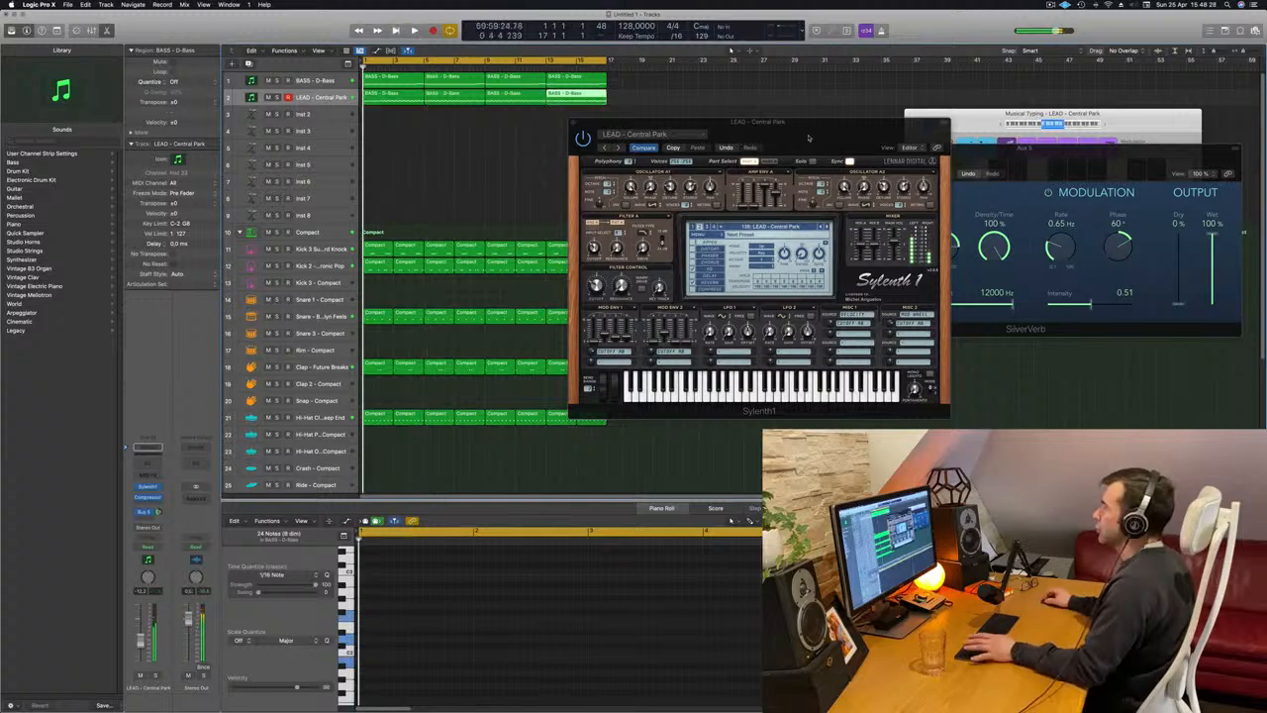
Audition the Sylenth1 presets after Central Park against the looping beat, including Disco Lights and Distorted Pleasure, up to LEAD - Dominator.
left_click_drag(701, 134, 644, 132)
left_click(563, 149)
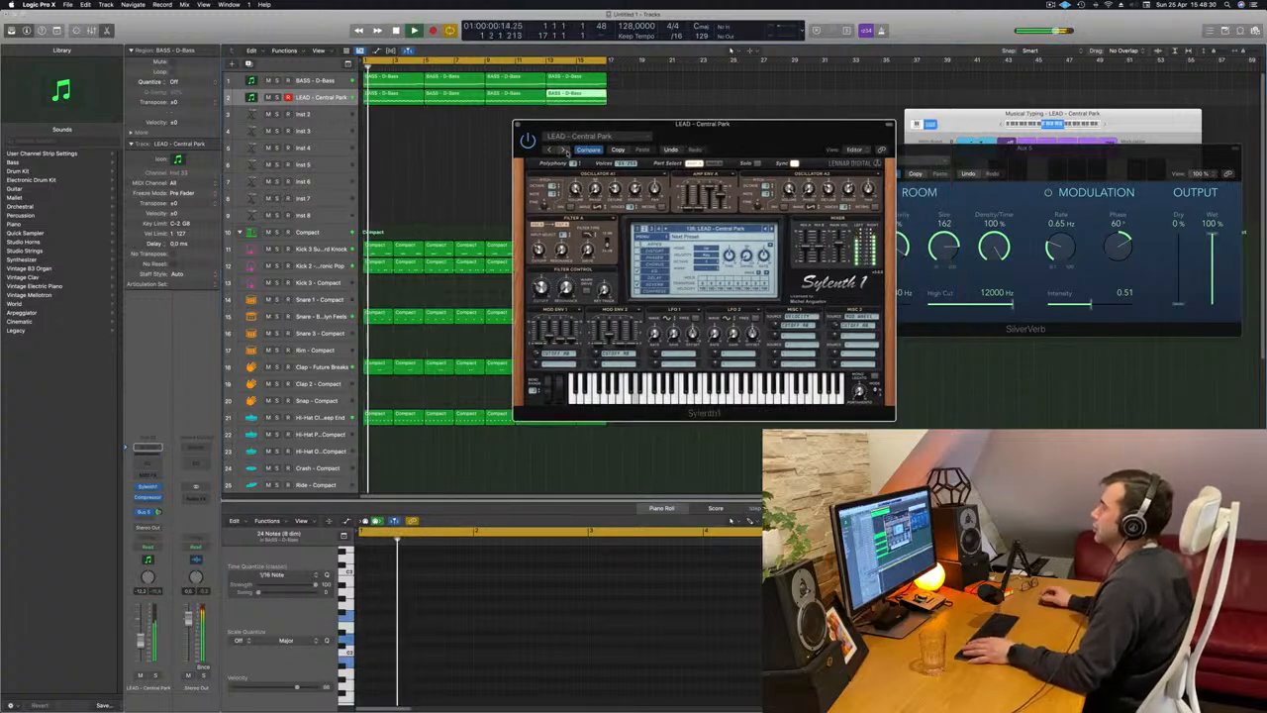
left_click(566, 150)
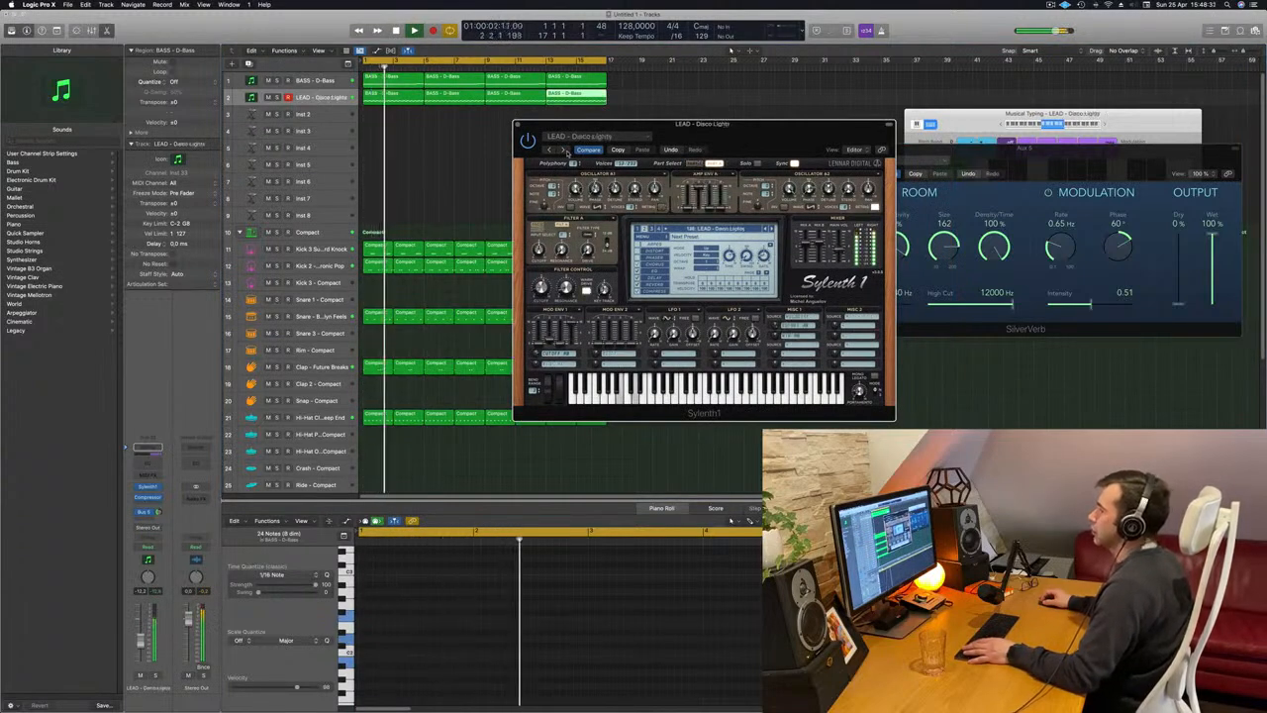
left_click(566, 150)
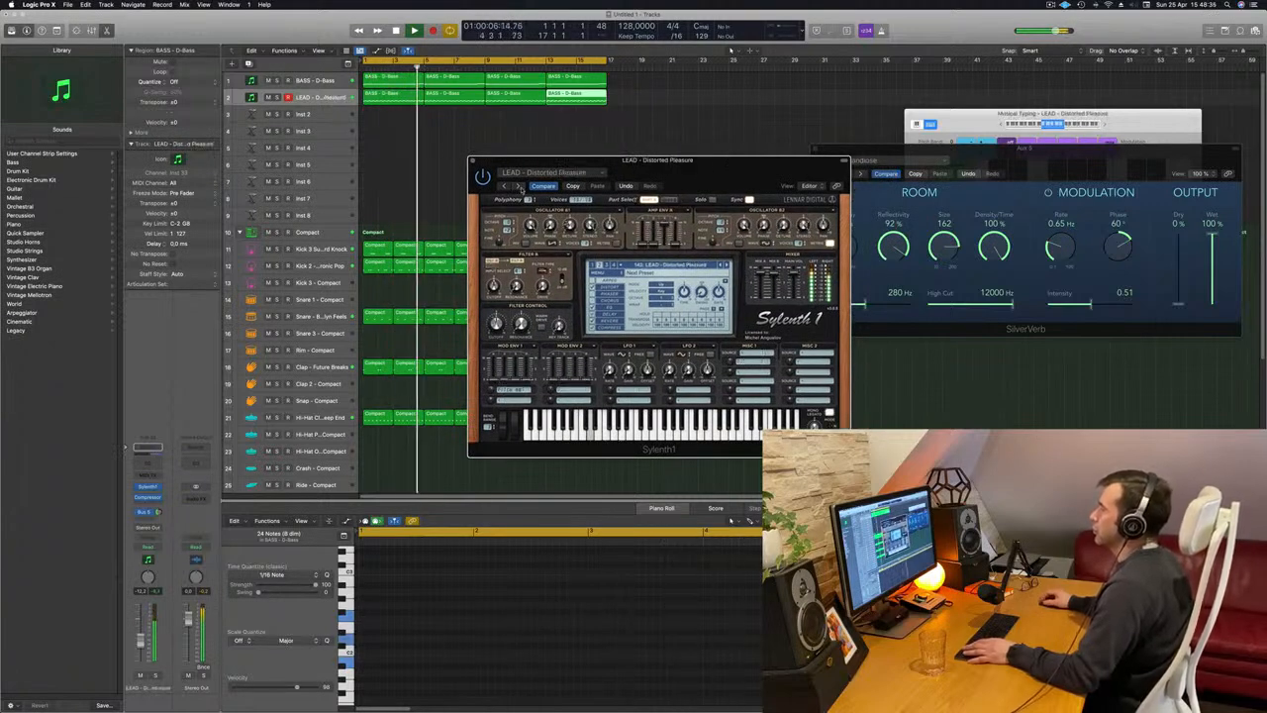
left_click(519, 186)
left_click(519, 186)
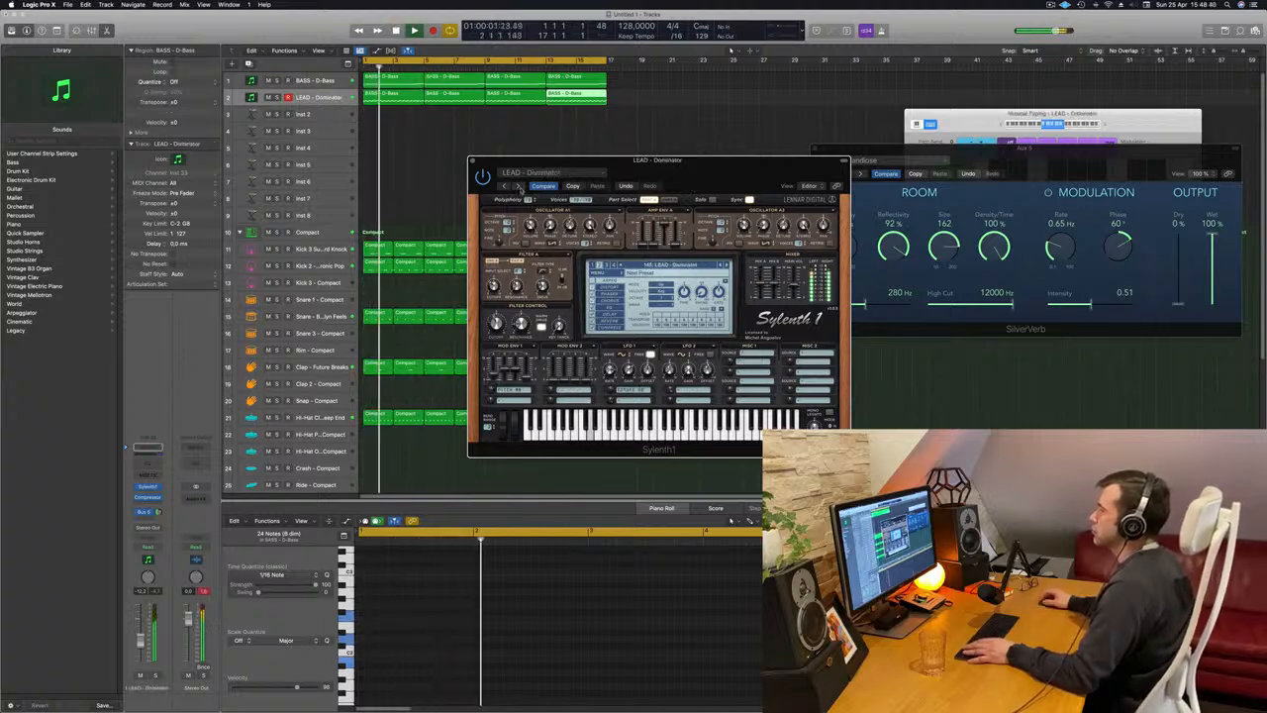
Load the LEAD - Donkey Roller preset, lower the lead track's volume and replay from the start.
left_click(519, 186)
left_click_drag(715, 139, 723, 129)
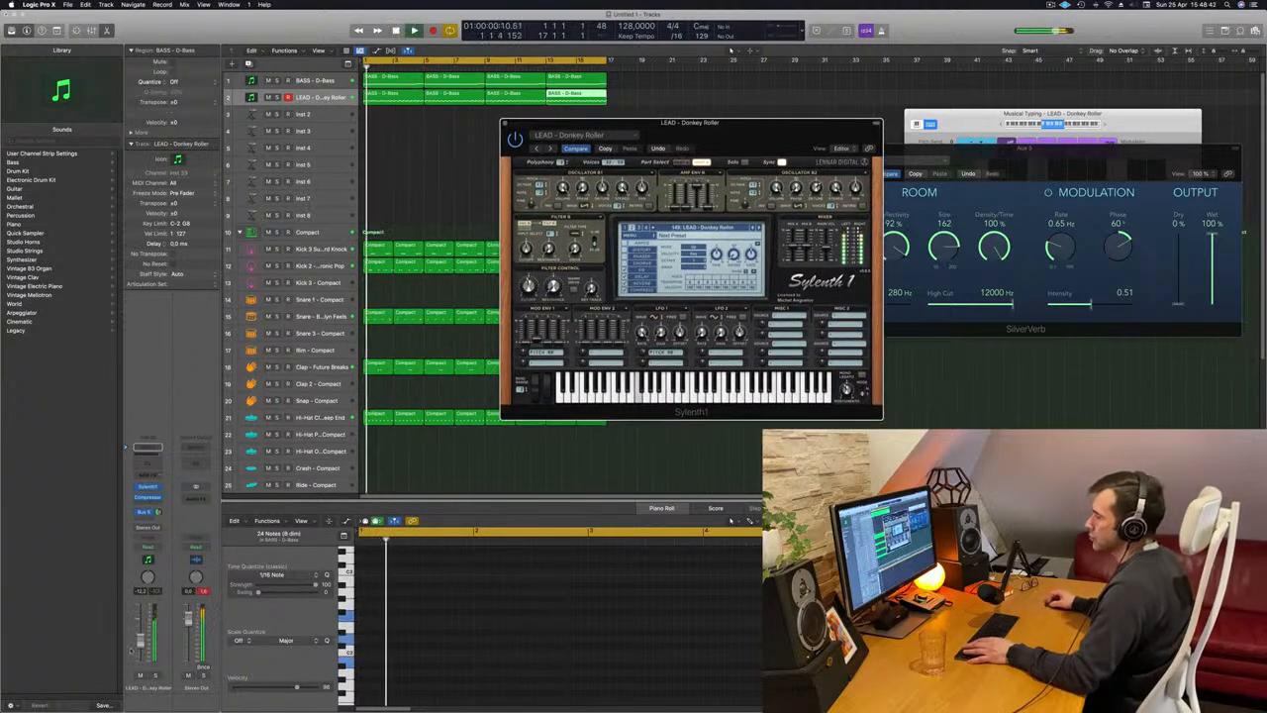
key("space")
key("space")
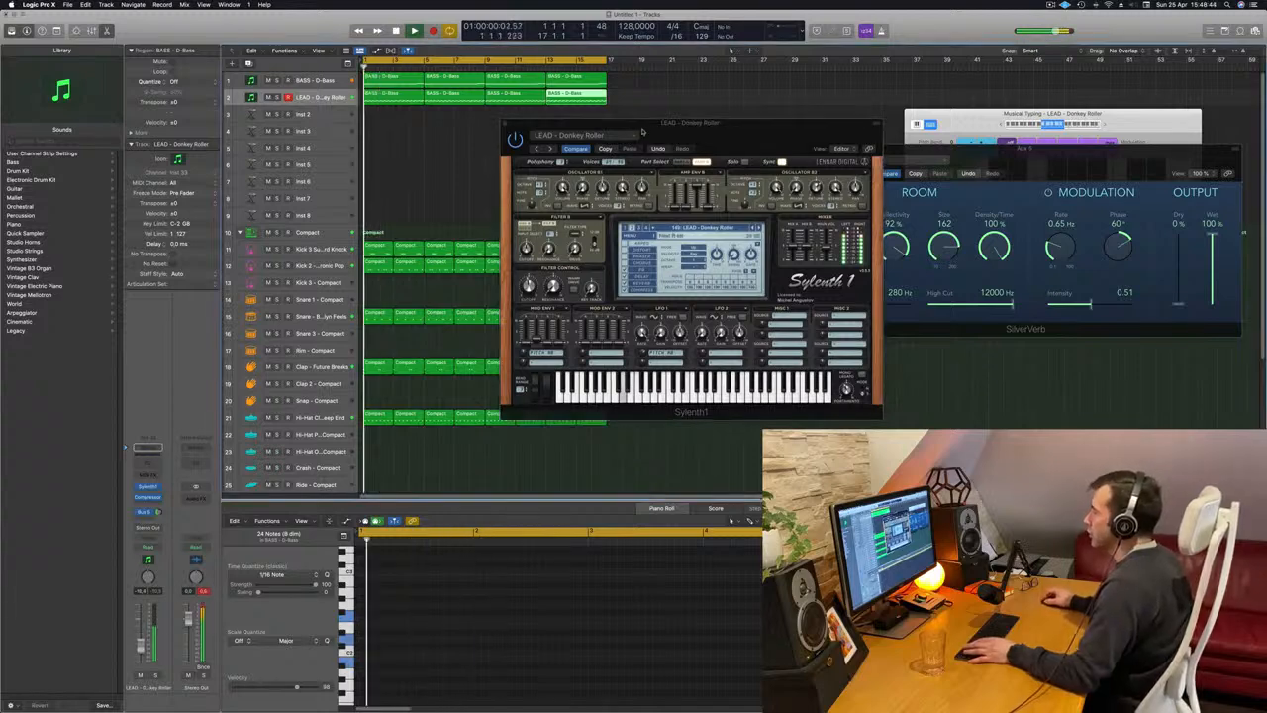
Audition the next Sylenth1 lead presets, from Downpipe through Earthshaker, Eternity and Euphoric Lead, up to LEAD - Faxing Berlin.
left_click(550, 149)
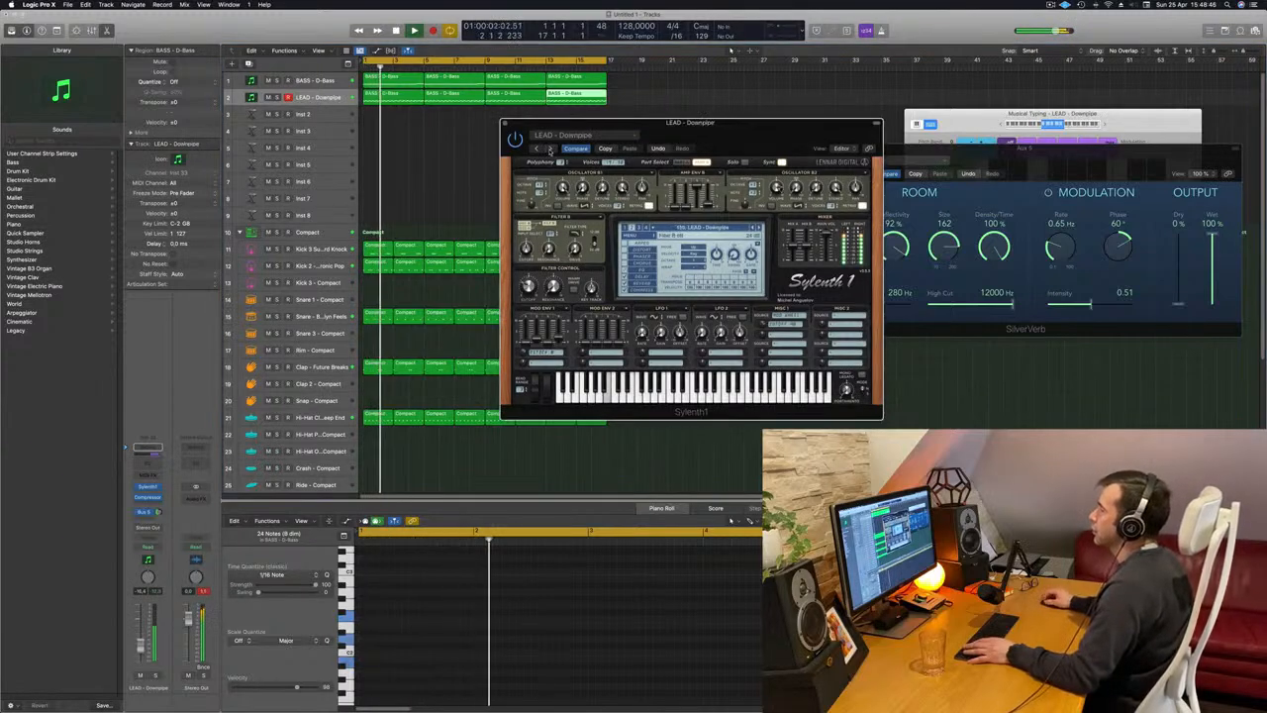
left_click(551, 150)
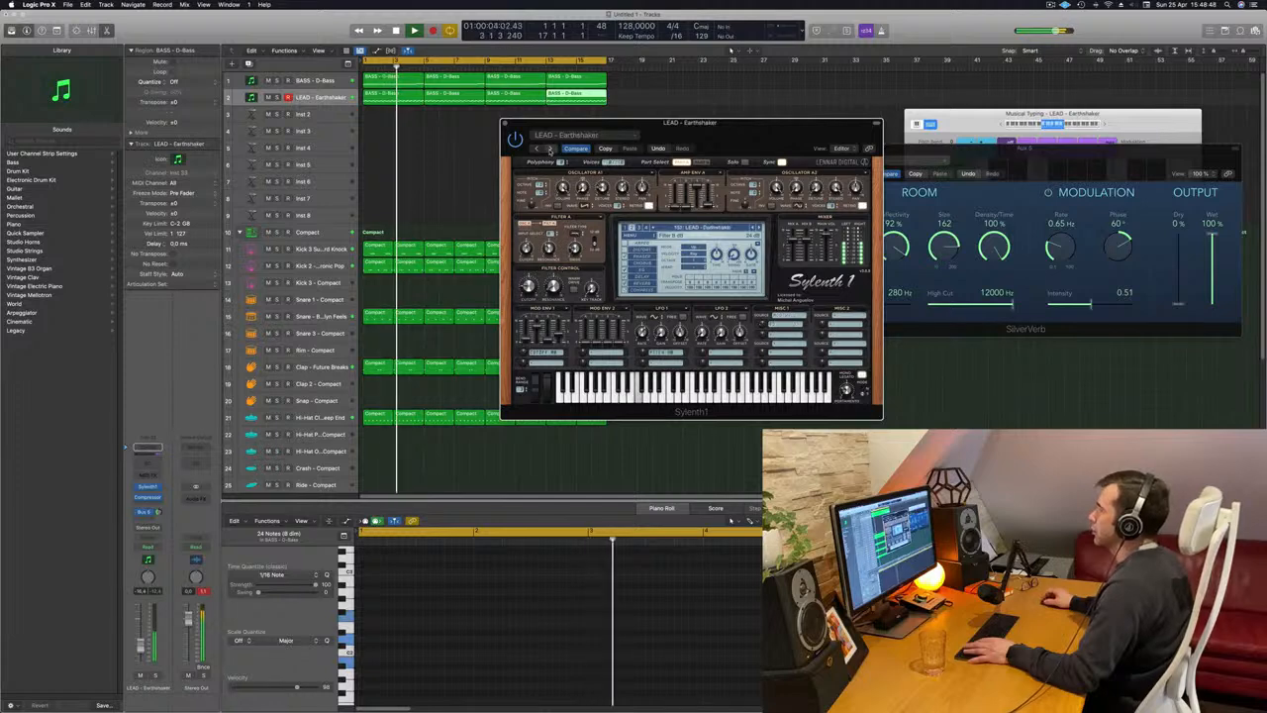
left_click(550, 149)
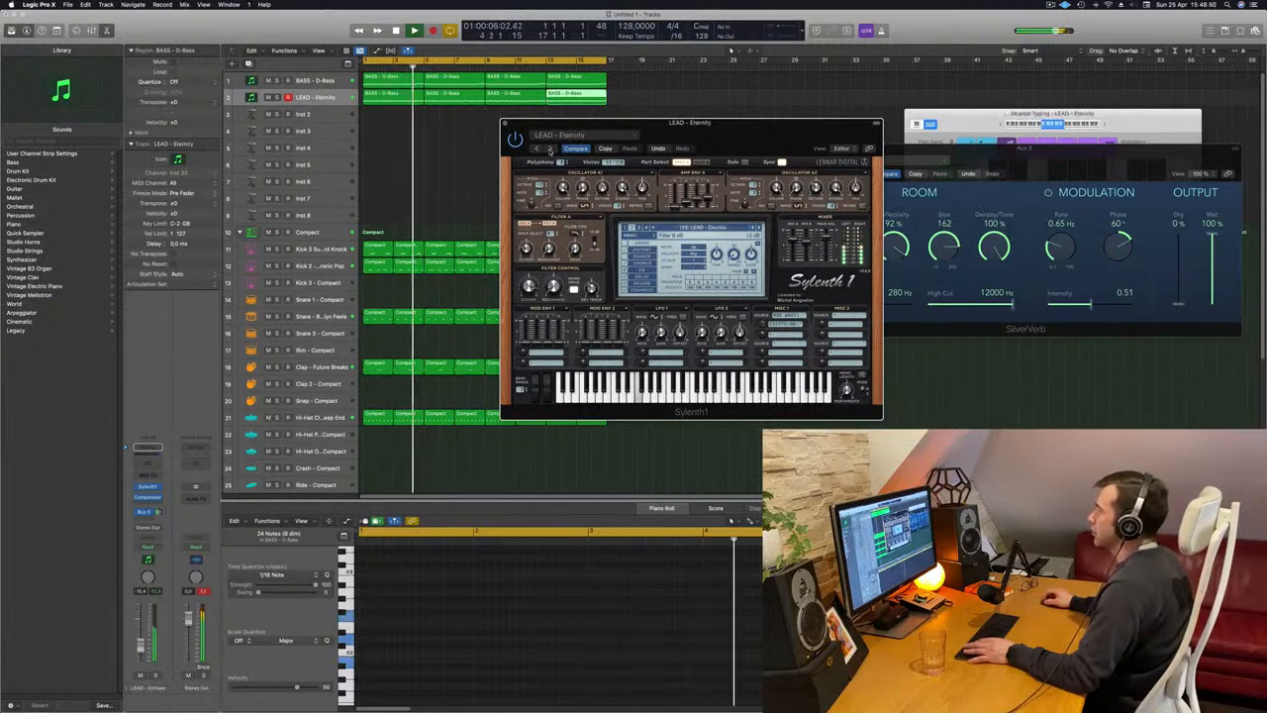
left_click(551, 150)
left_click(535, 151)
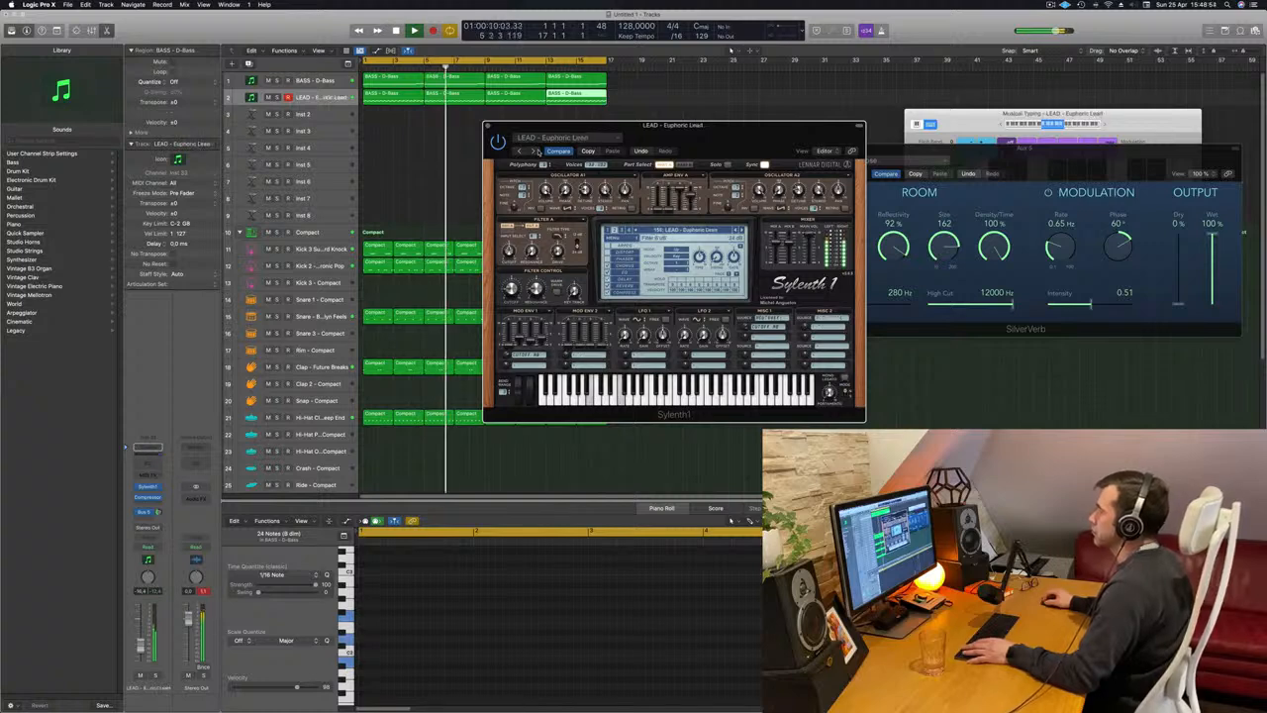
left_click(535, 151)
left_click(536, 151)
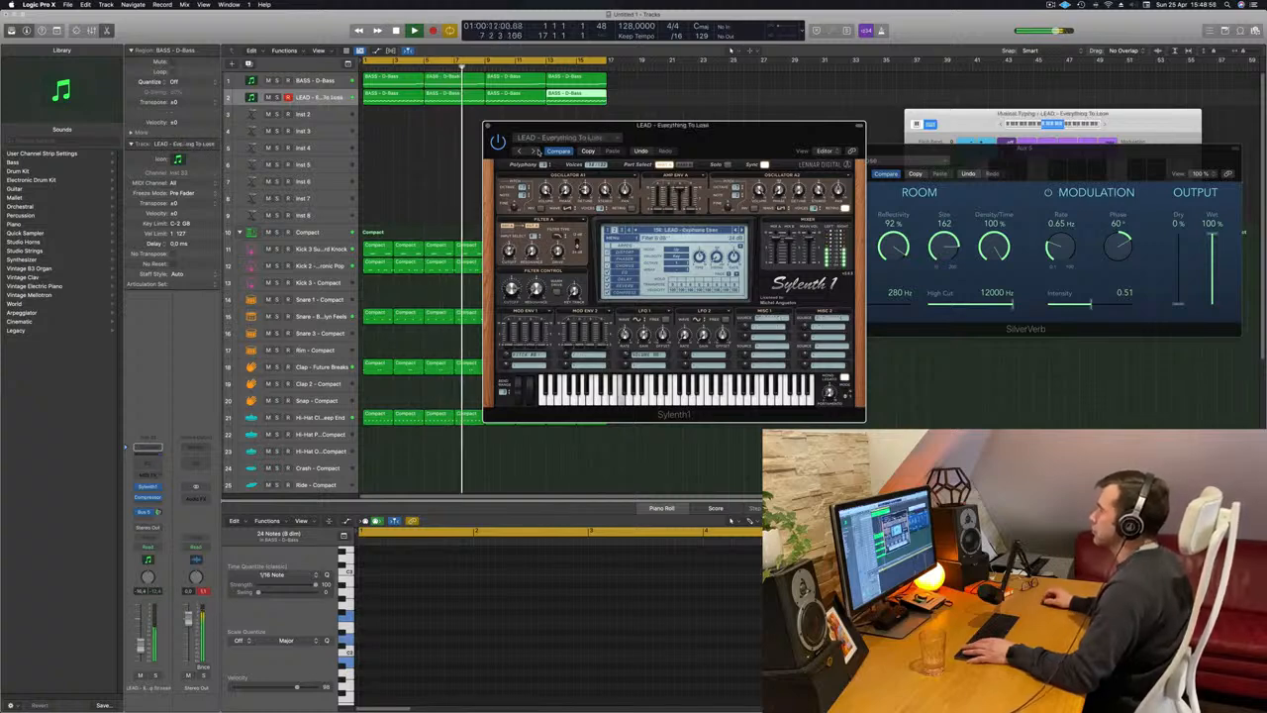
left_click(535, 150)
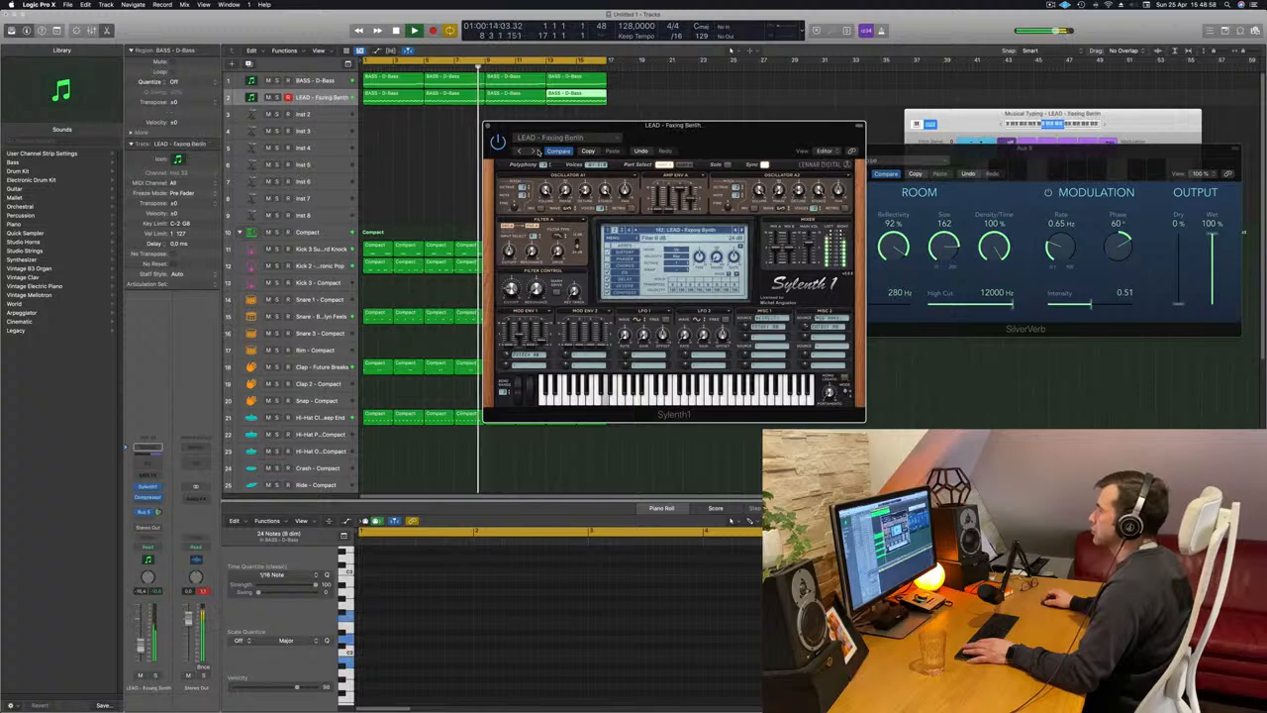
Audition the Feelin' Fine, Funky Chord and From Above lead presets in Sylenth1 and shift its window slightly.
left_click(594, 139)
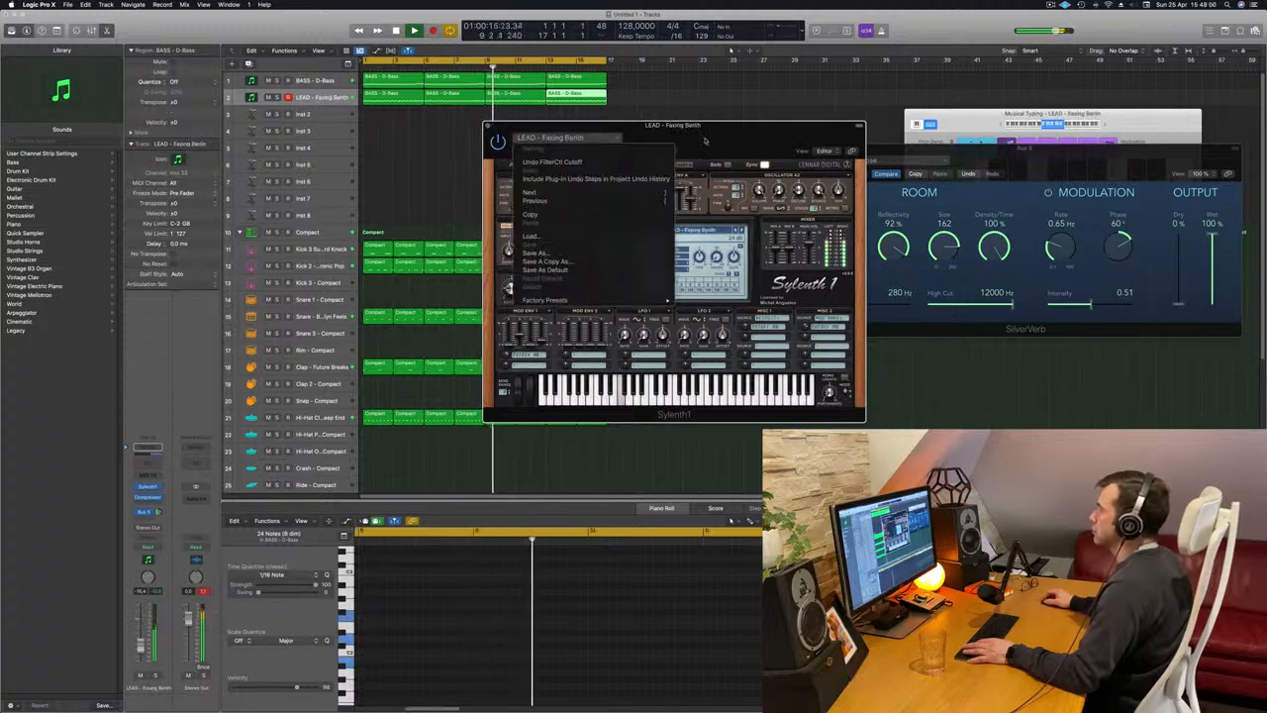
left_click(705, 140)
left_click(534, 152)
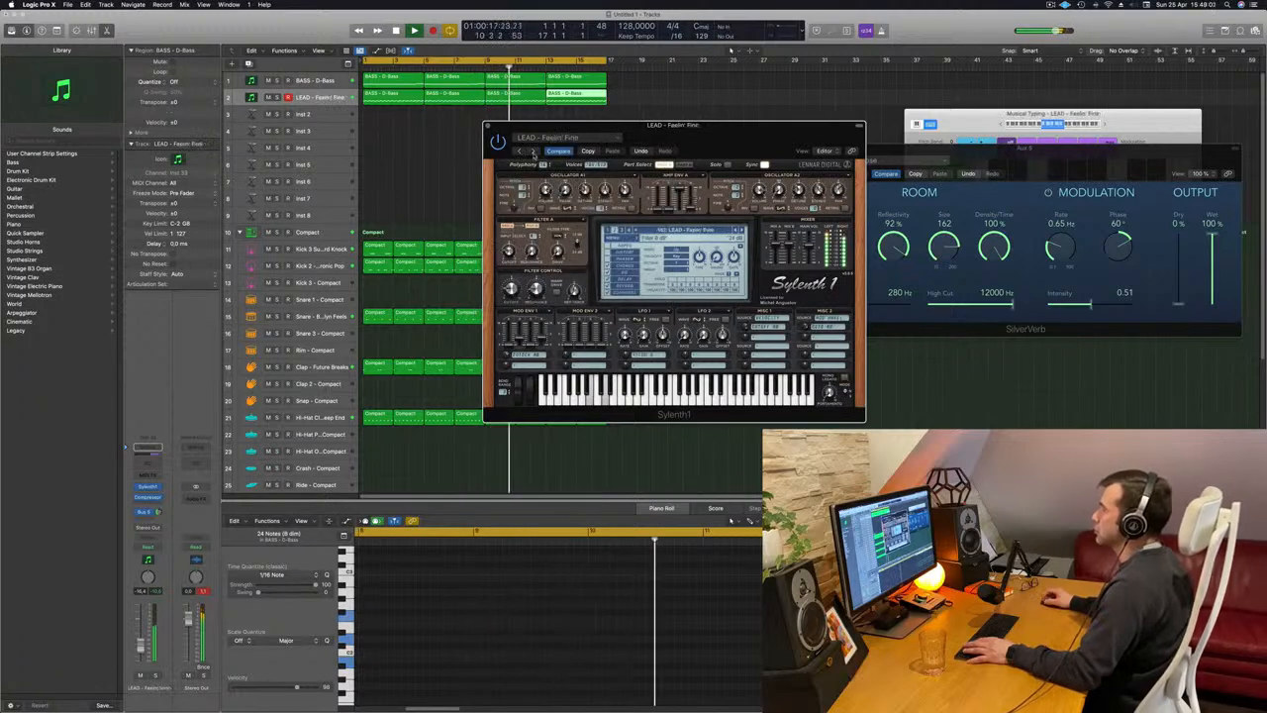
left_click(535, 153)
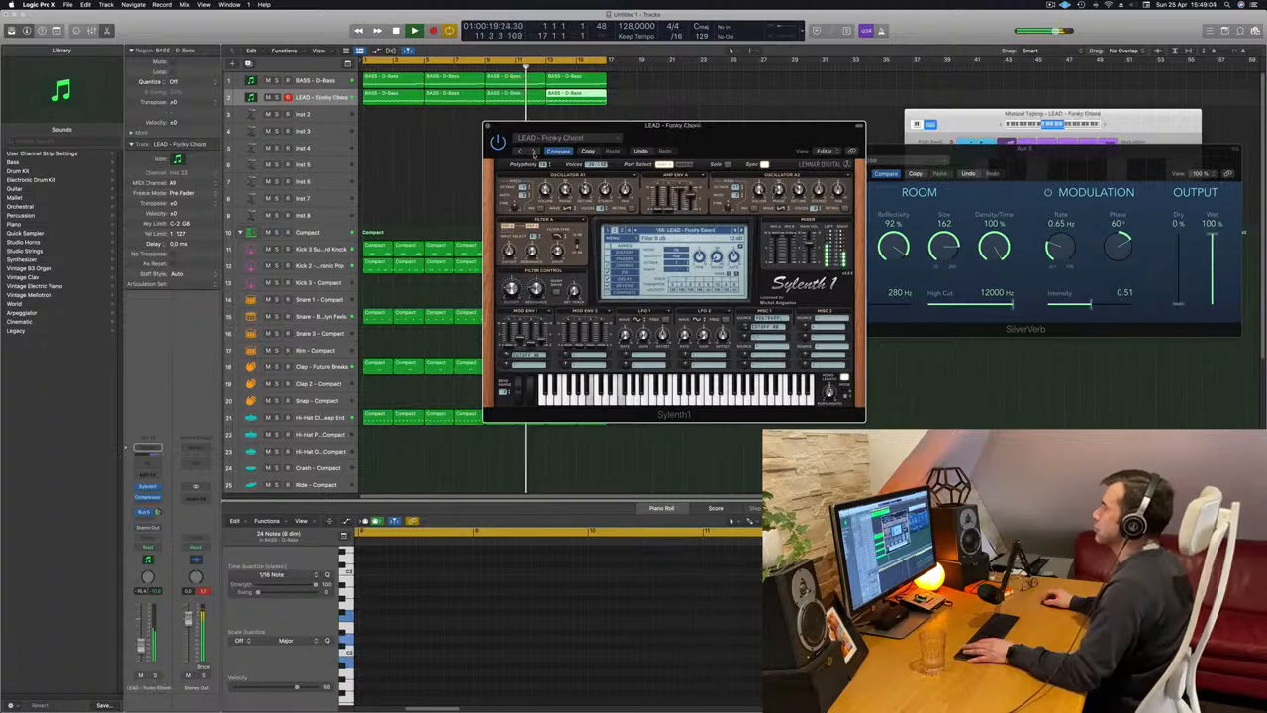
left_click(534, 153)
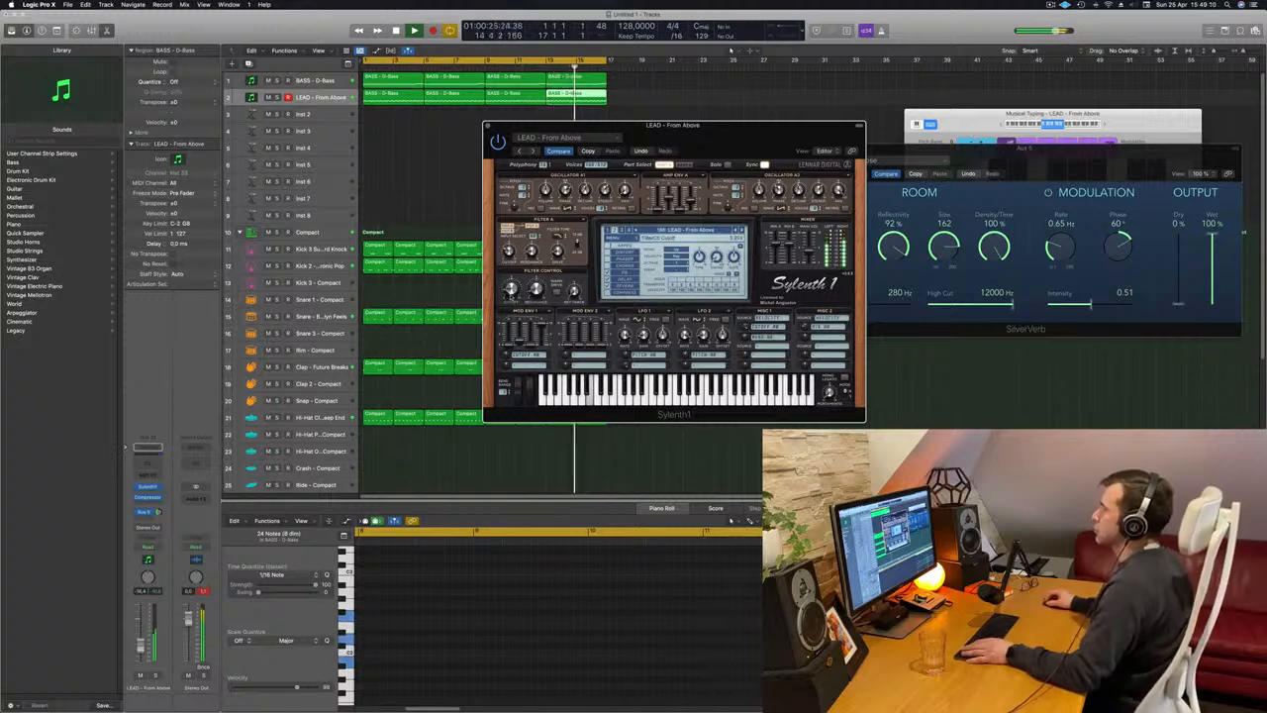
left_click_drag(697, 140, 718, 155)
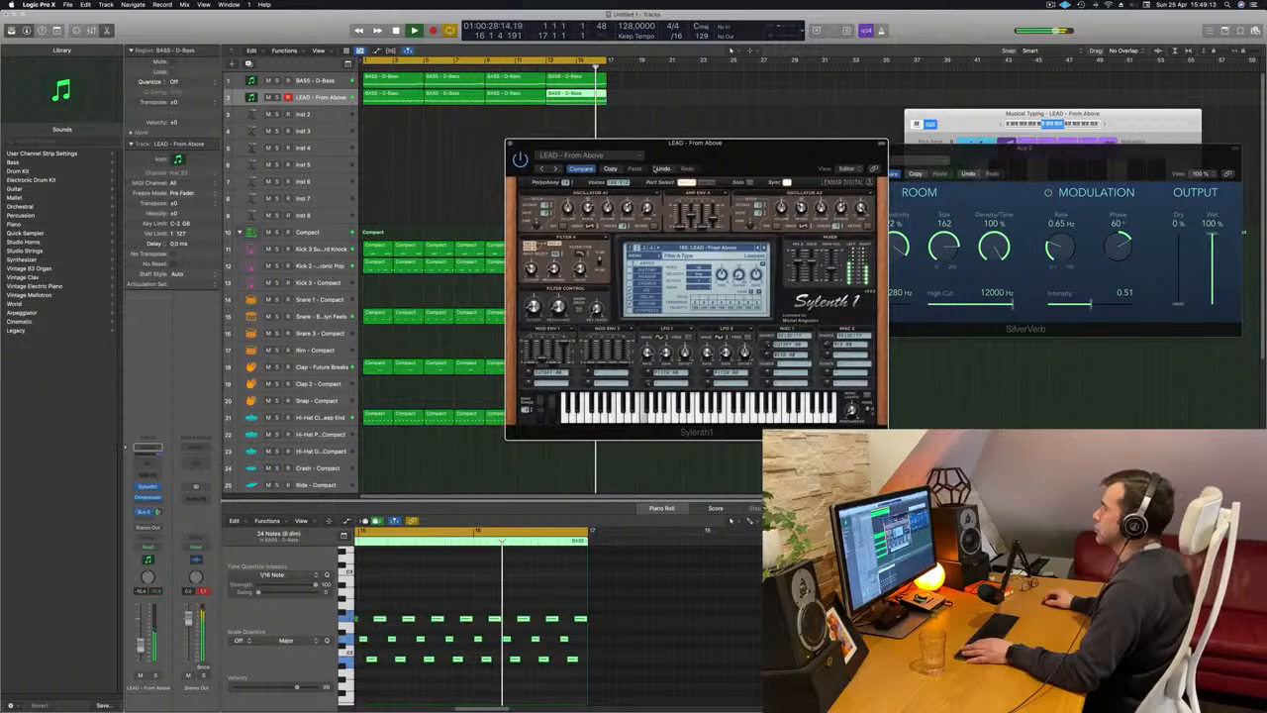
Step on through the Green Lights, Happy Lead, Hardcore and I Love You presets and load LEAD - Im Not Alone in Sylenth1.
left_click(556, 170)
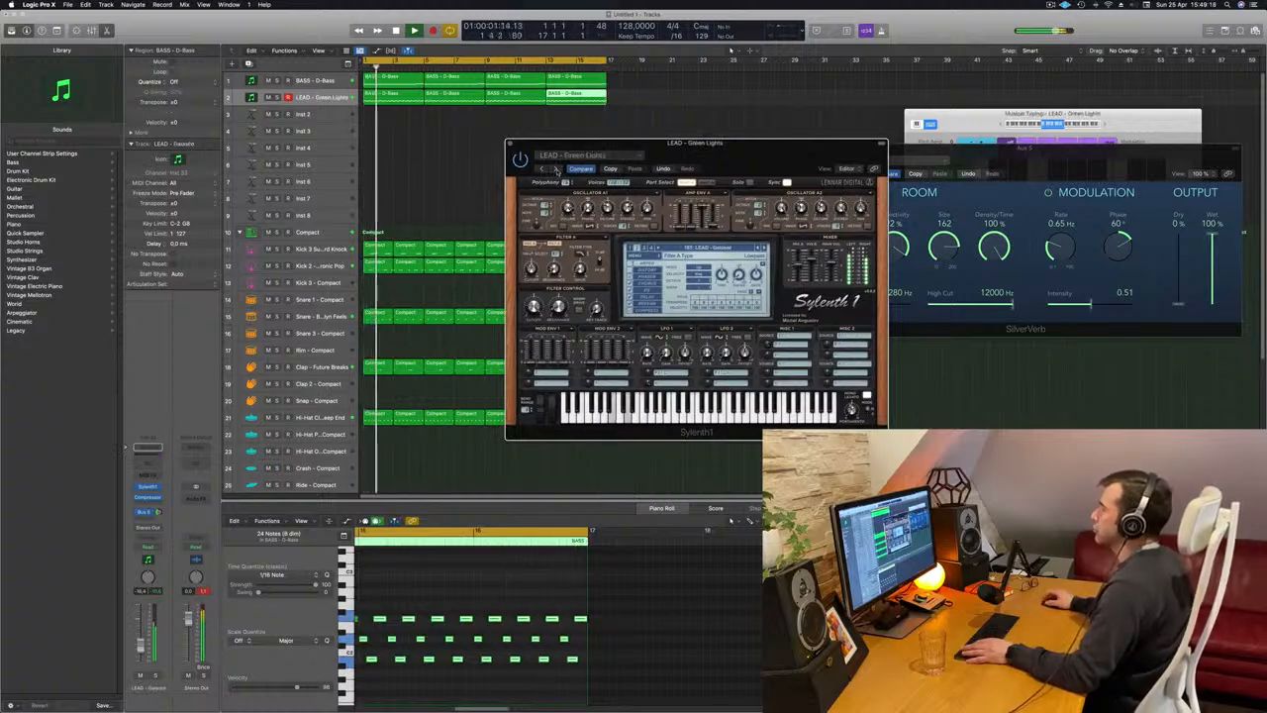
left_click(555, 170)
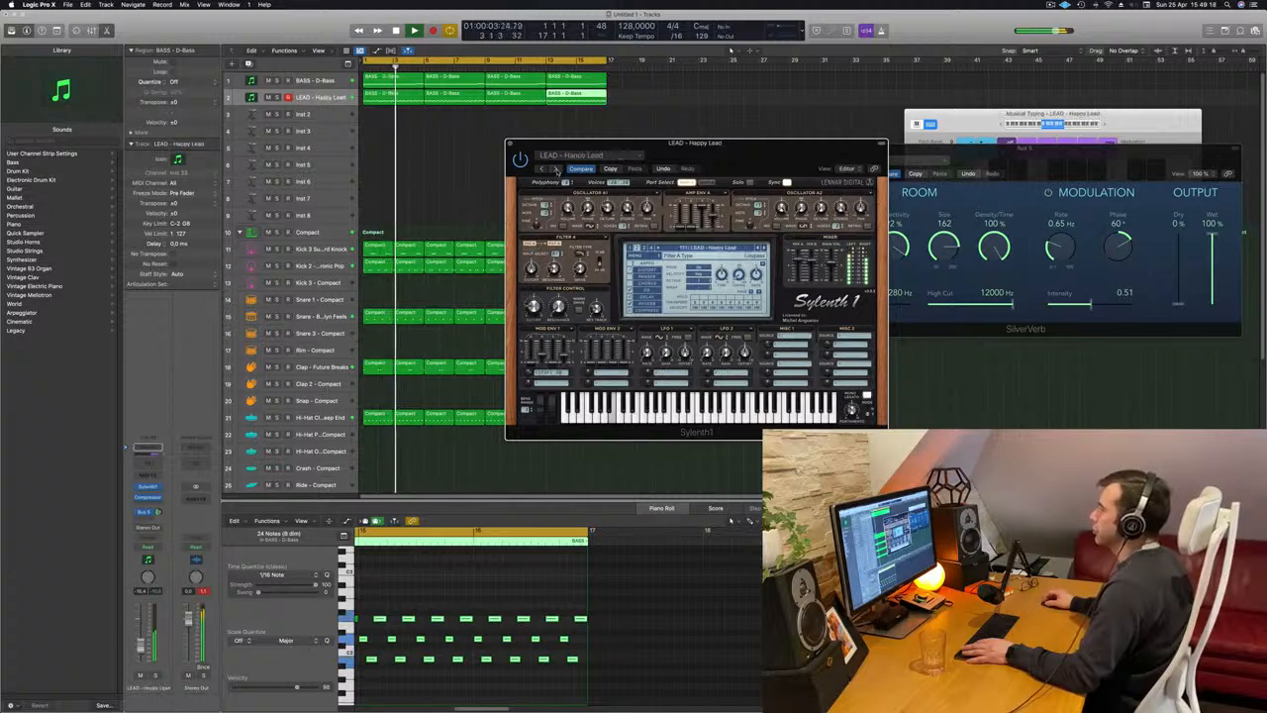
left_click(555, 169)
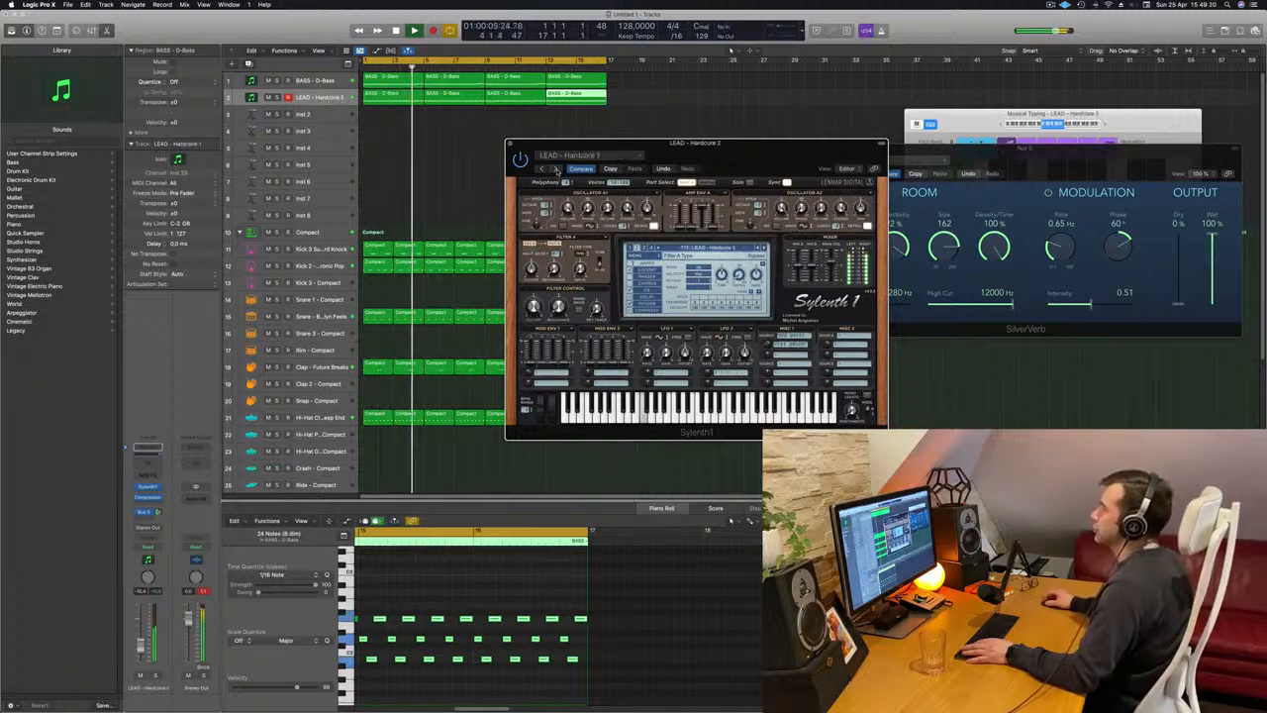
left_click(556, 169)
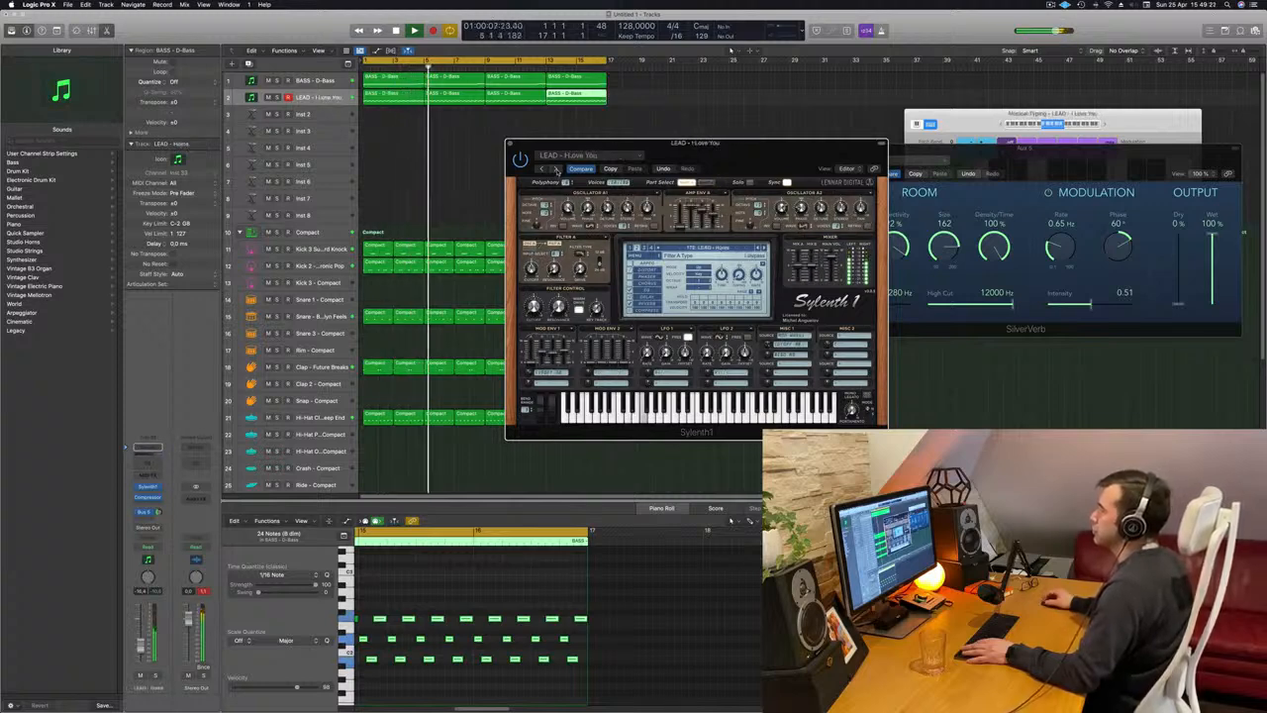
left_click_drag(714, 156, 722, 201)
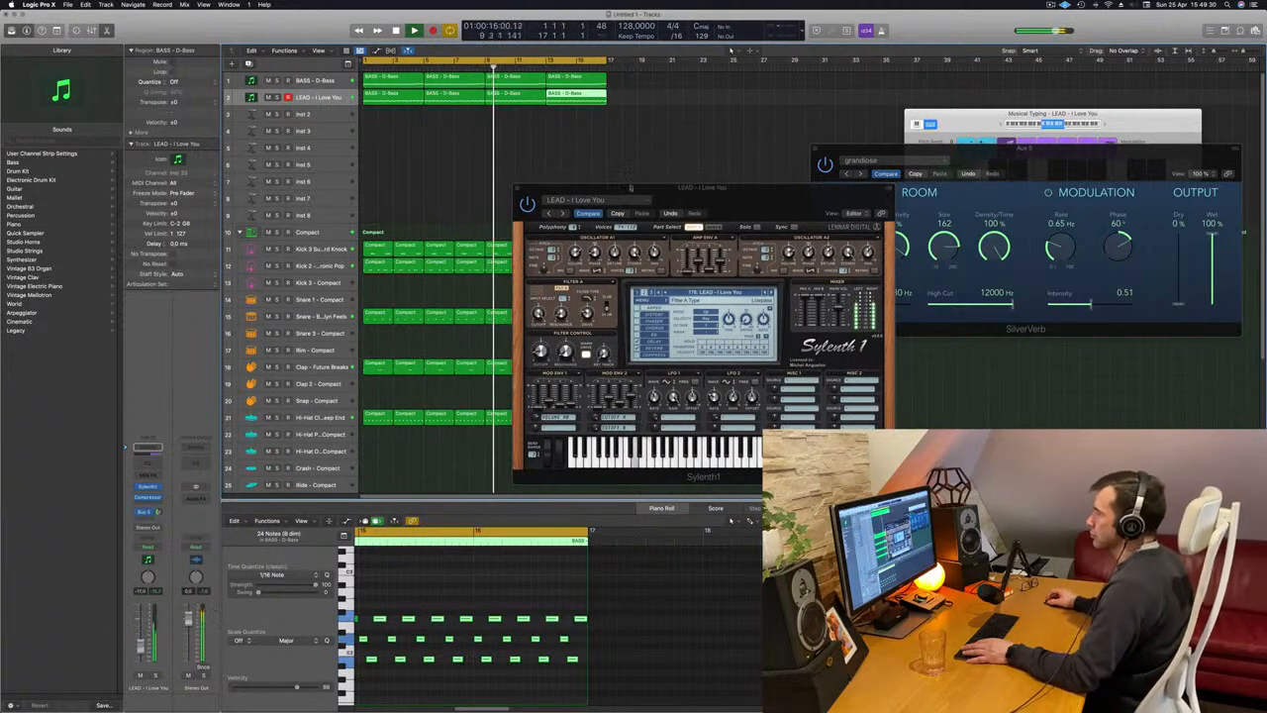
left_click(563, 212)
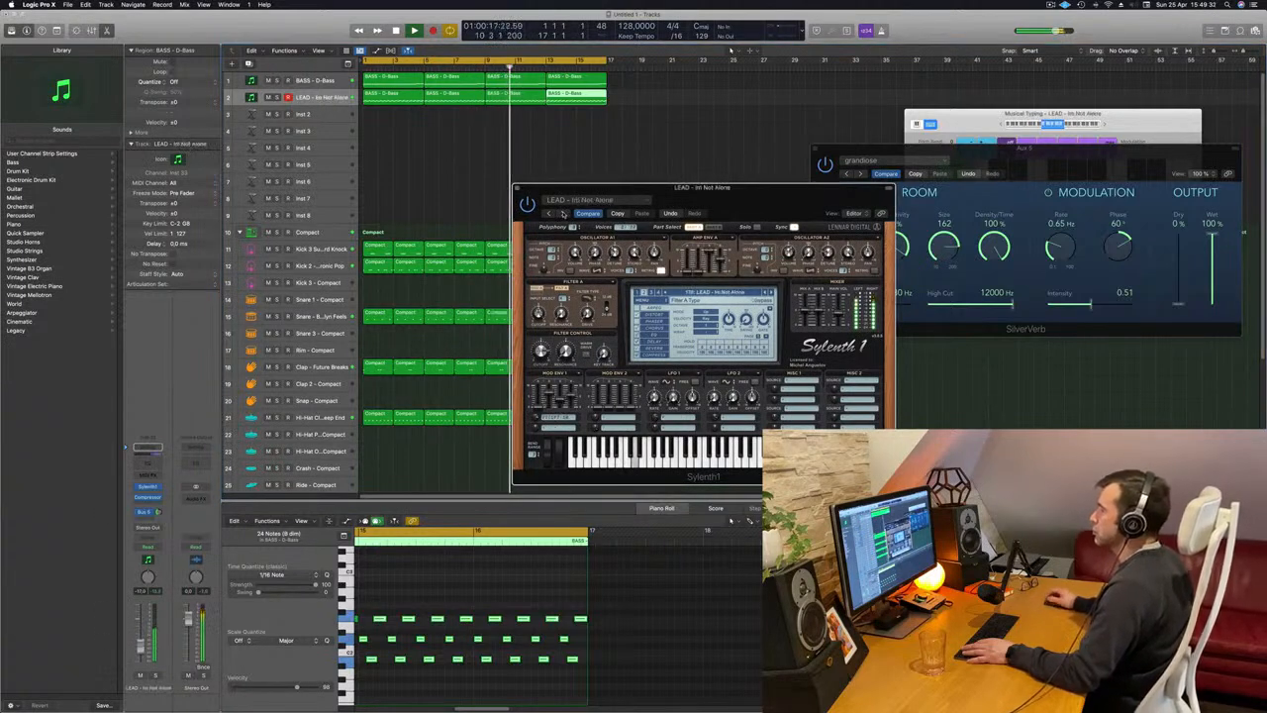
Step on through the Sylenth1 lead presets past Laid Back Lounge and load LEAD - Let Go.
left_click(563, 213)
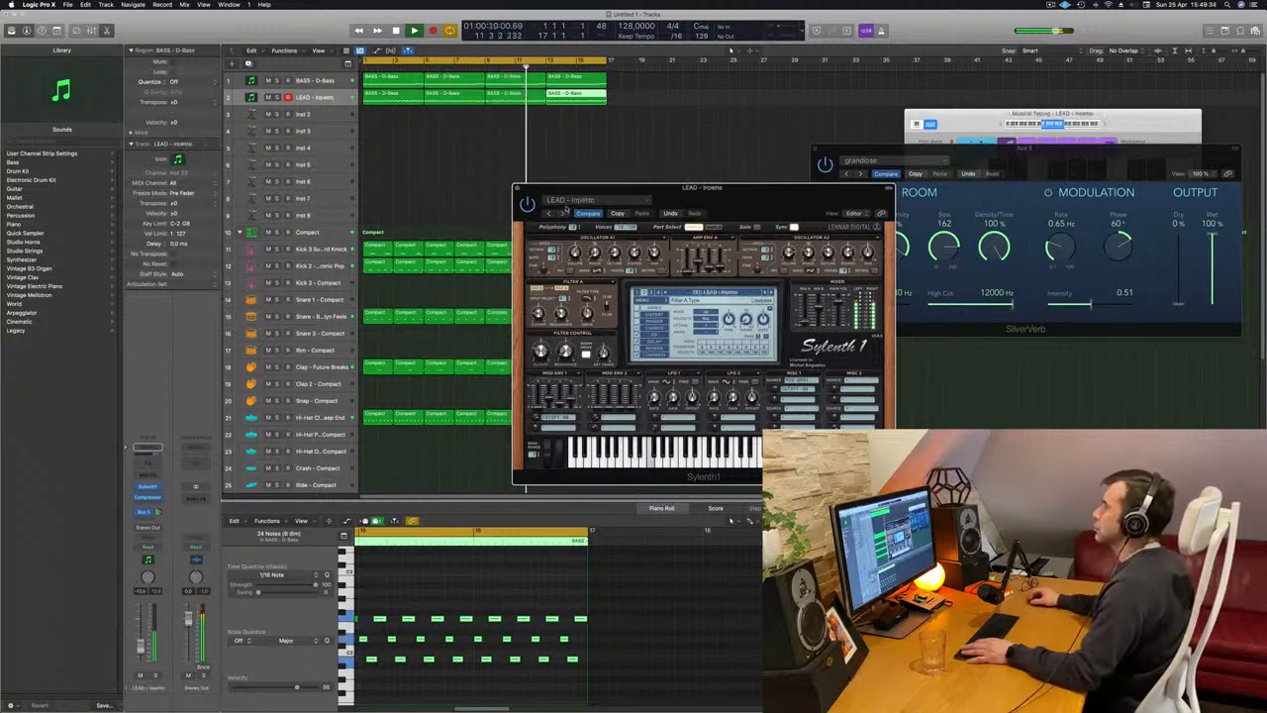
left_click(562, 213)
left_click(562, 213)
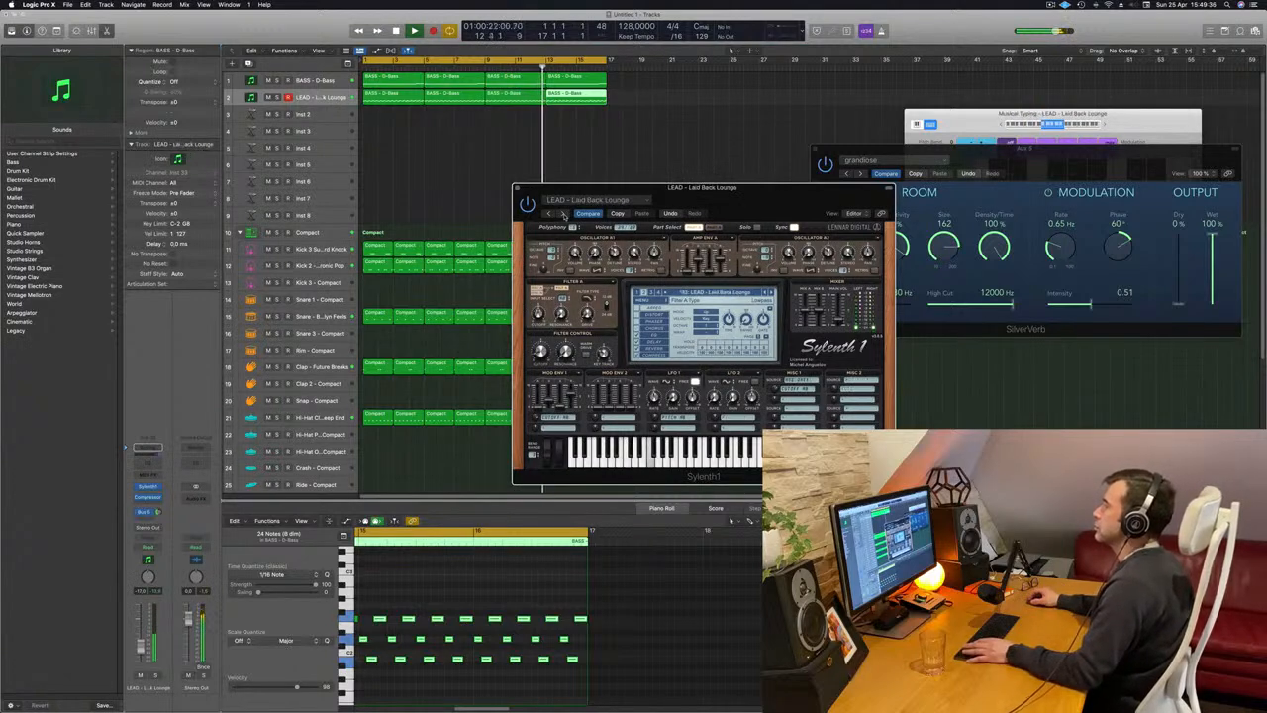
left_click(562, 213)
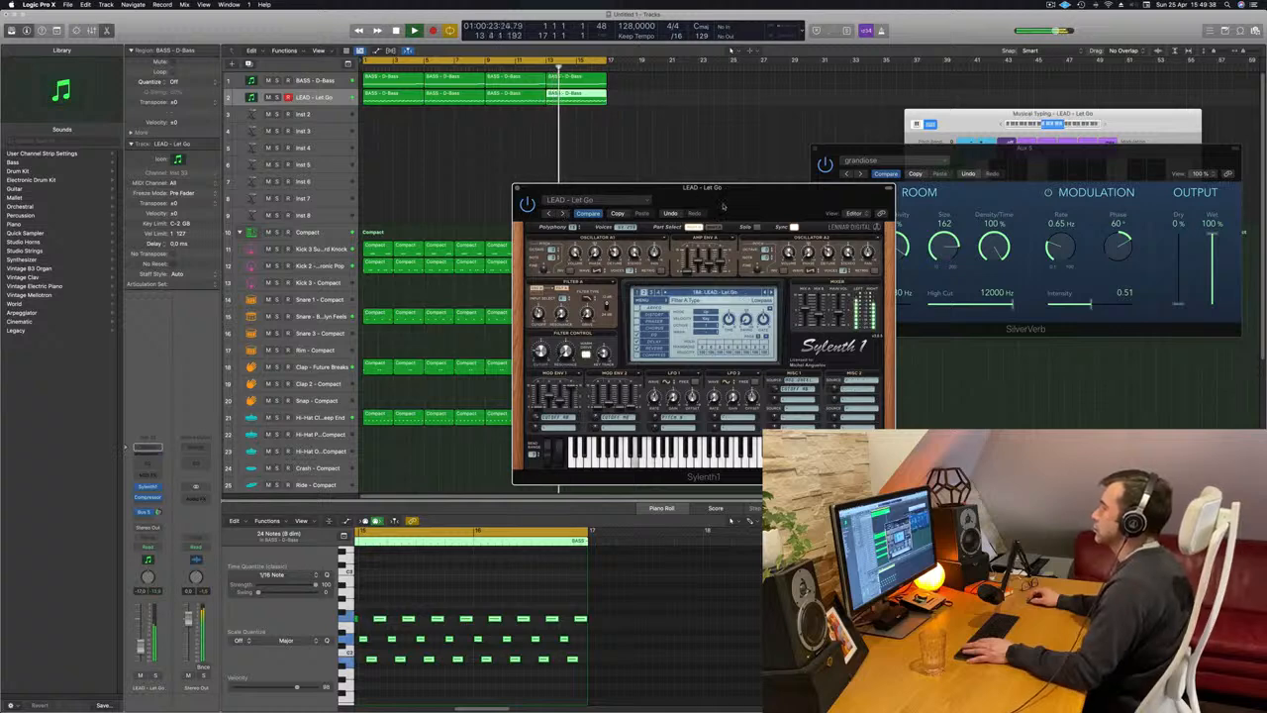
left_click_drag(723, 206, 668, 222)
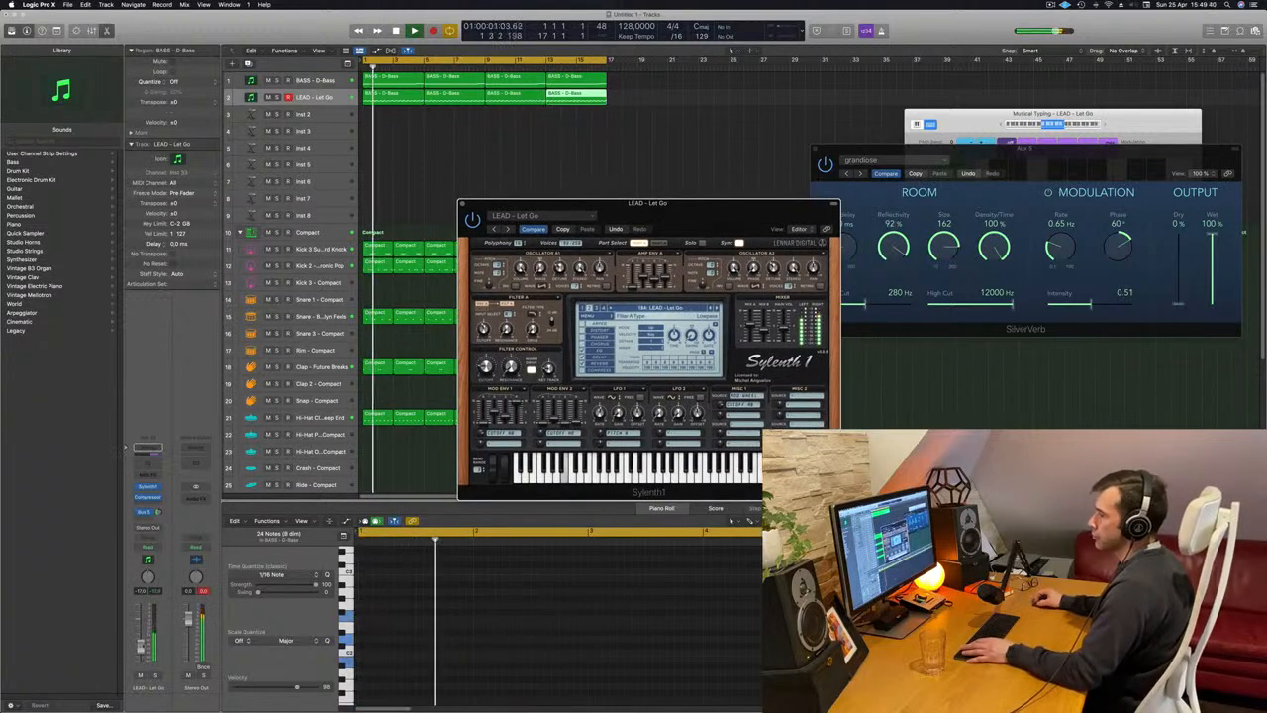
Fine-tune the lead track's volume and Bus 5 send, adjust Sylenth1's filter cutoff, and move its window clear of the regions.
left_click_drag(141, 648, 141, 645)
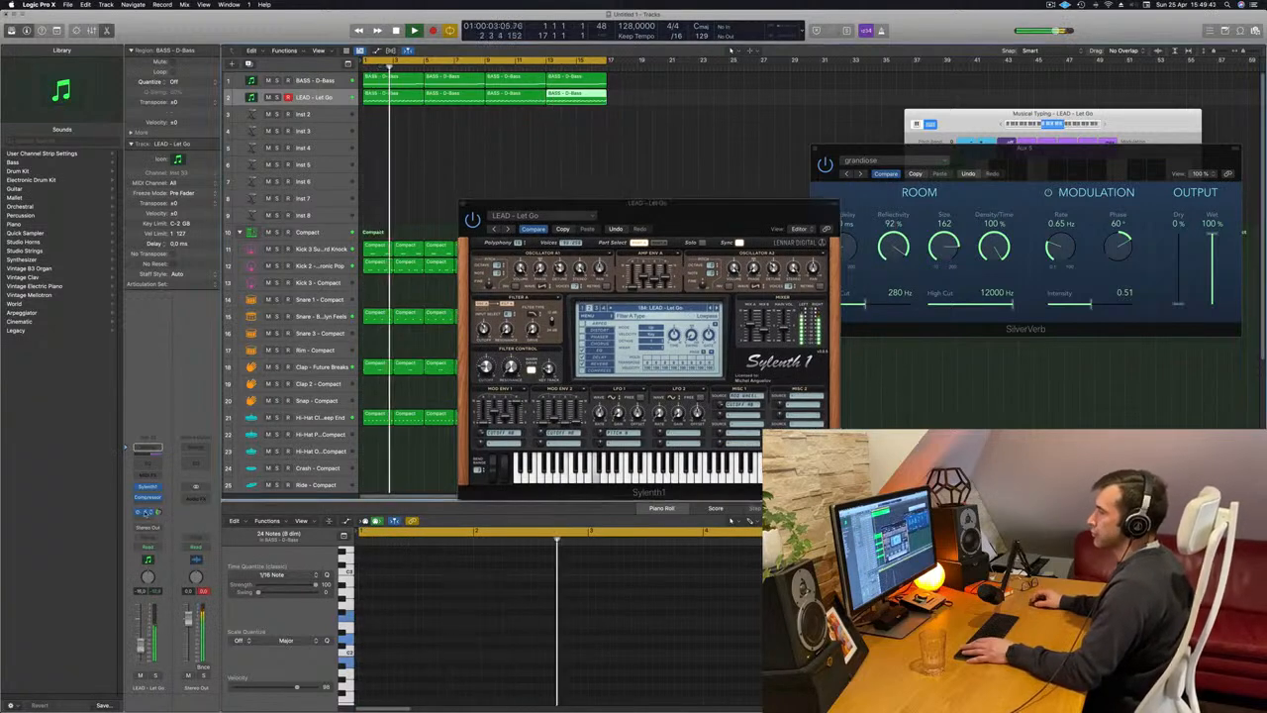
left_click_drag(159, 512, 161, 523)
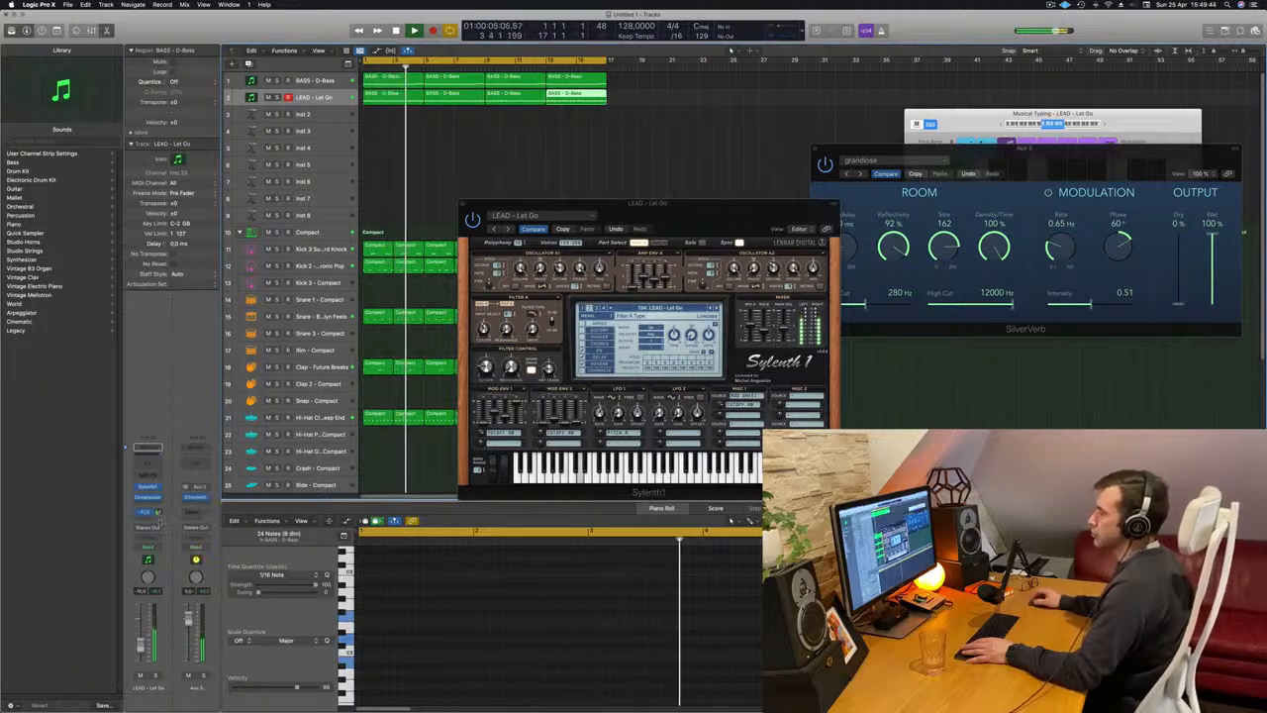
left_click_drag(489, 370, 492, 382)
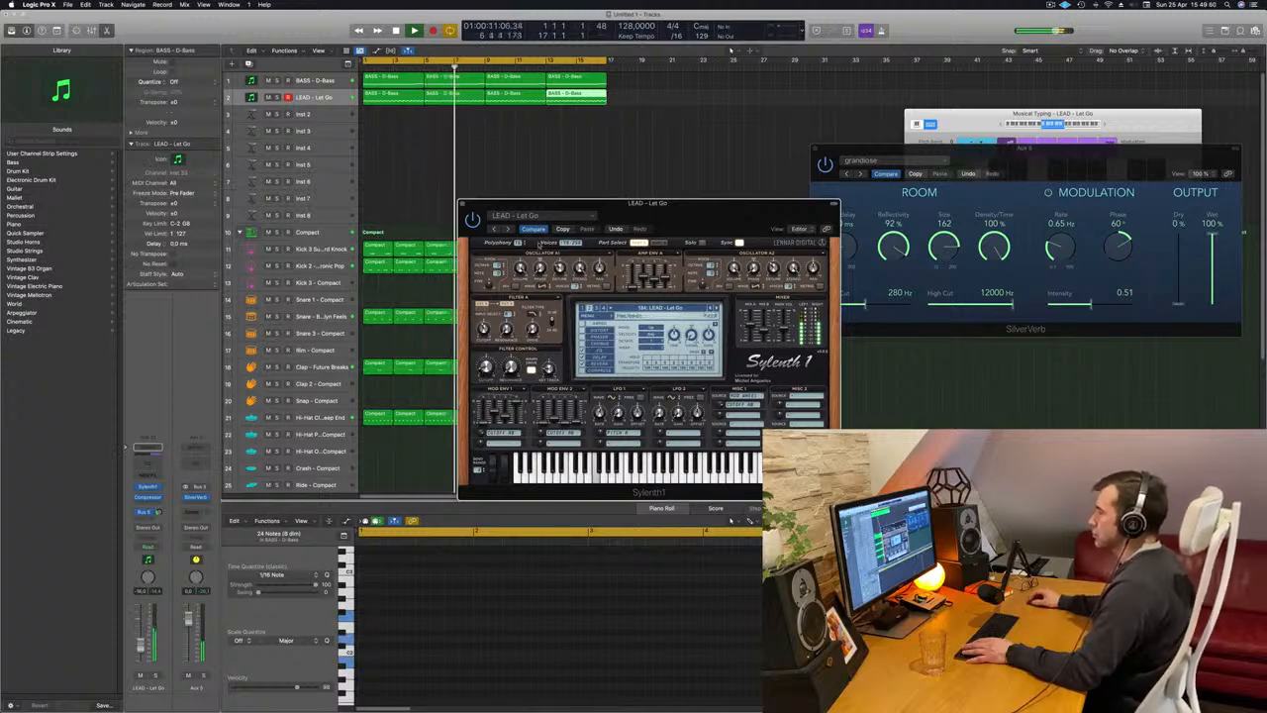
left_click_drag(690, 217, 906, 167)
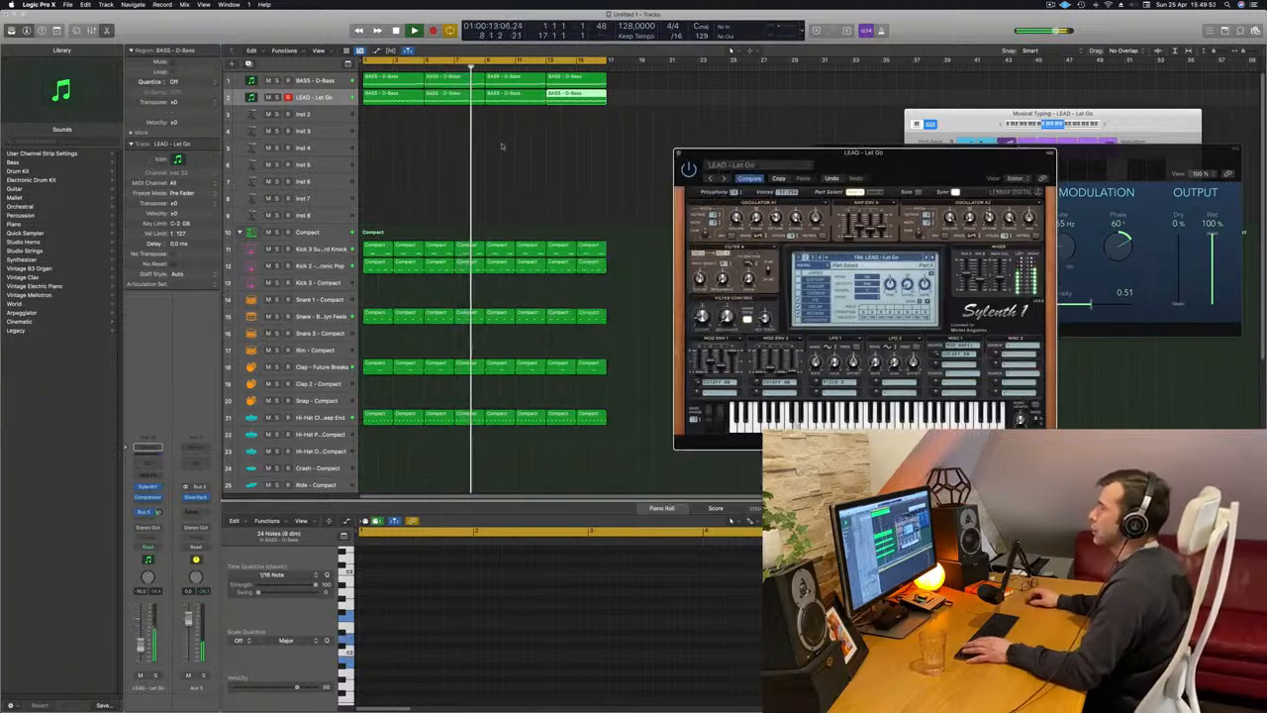
Stop playback and move the first high and low notes of the first lead region slightly later.
key("space")
key("space")
left_click(404, 97)
key("space")
key("space")
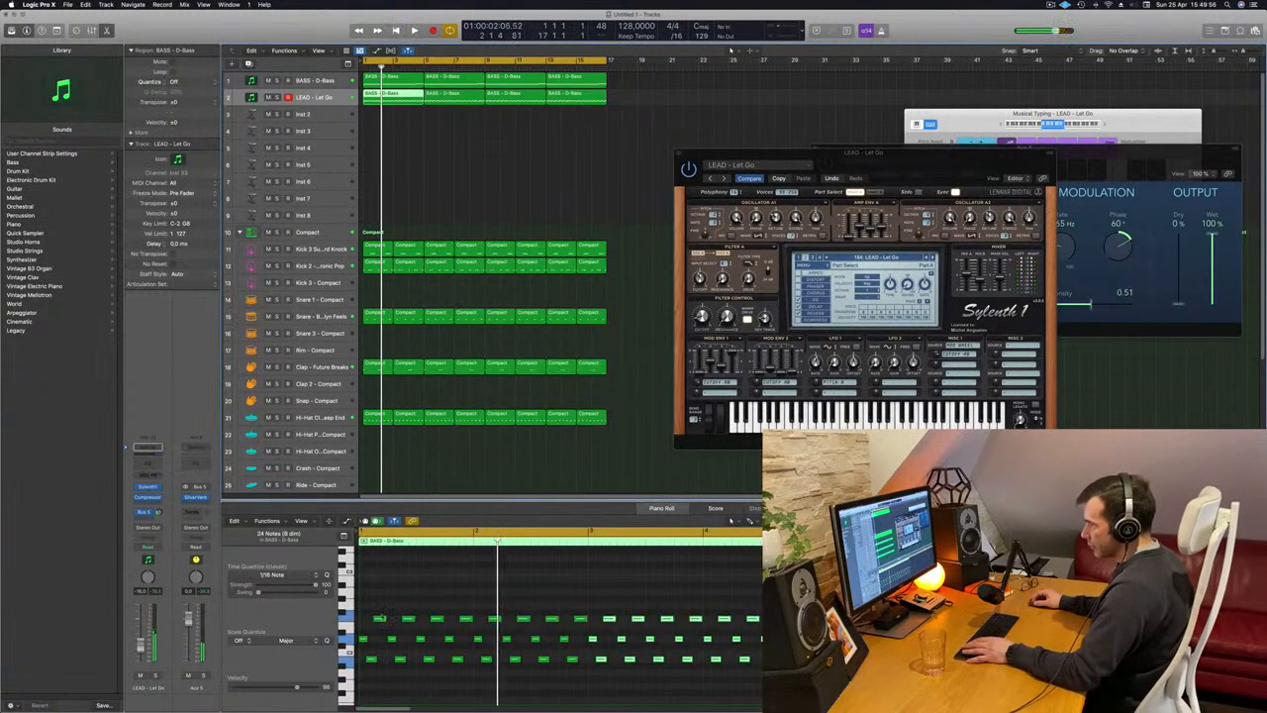
left_click(371, 659)
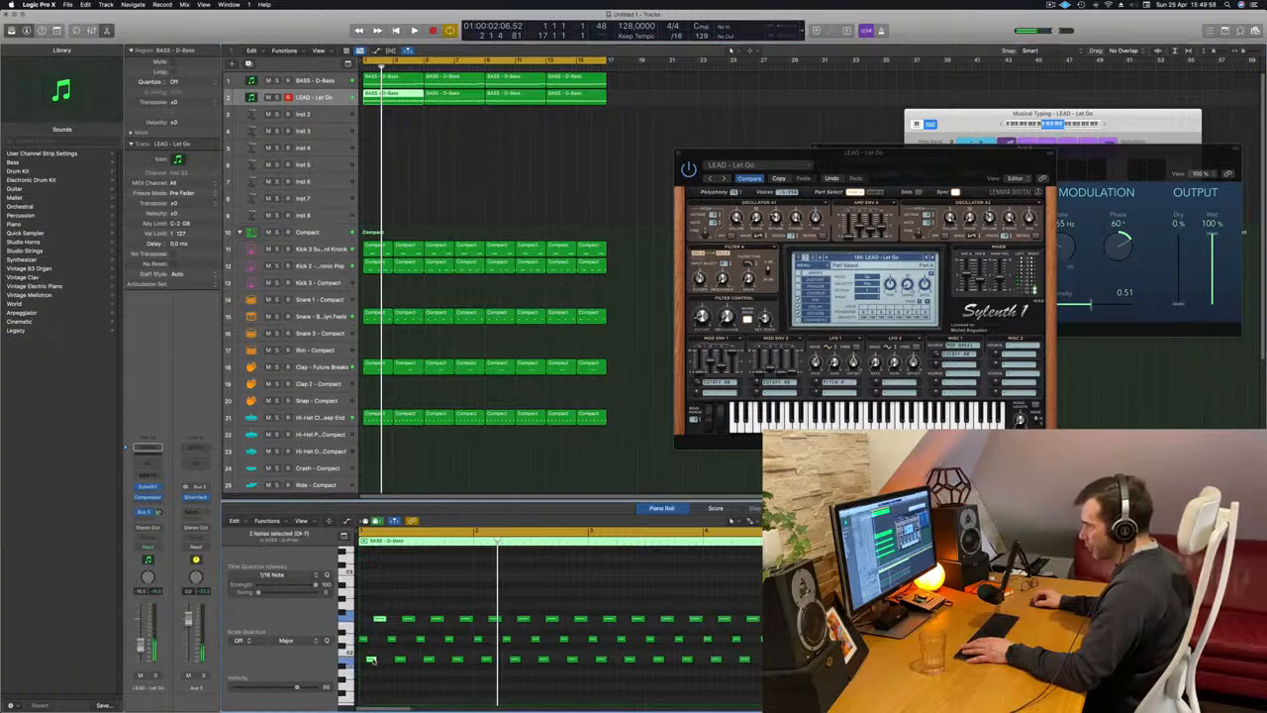
left_click_drag(371, 662, 374, 661)
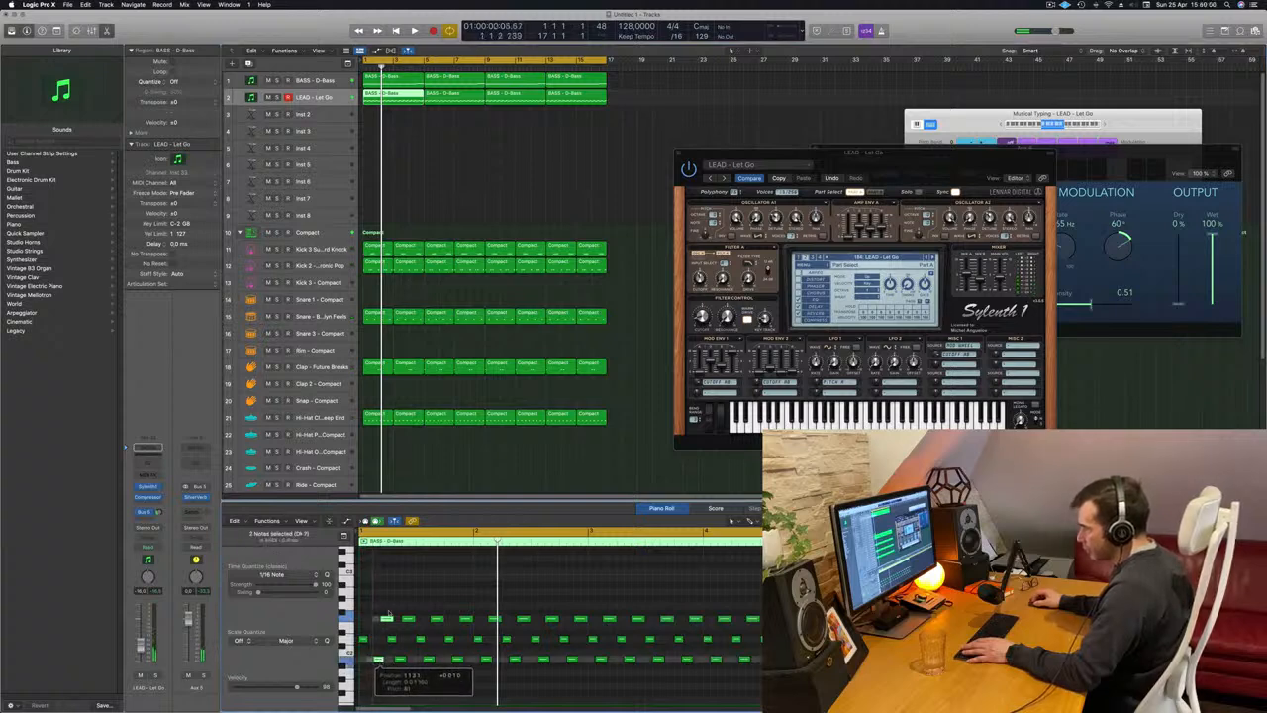
Shorten the first high note of the lead region and play the edit from the start.
left_click(389, 613)
left_click(389, 619)
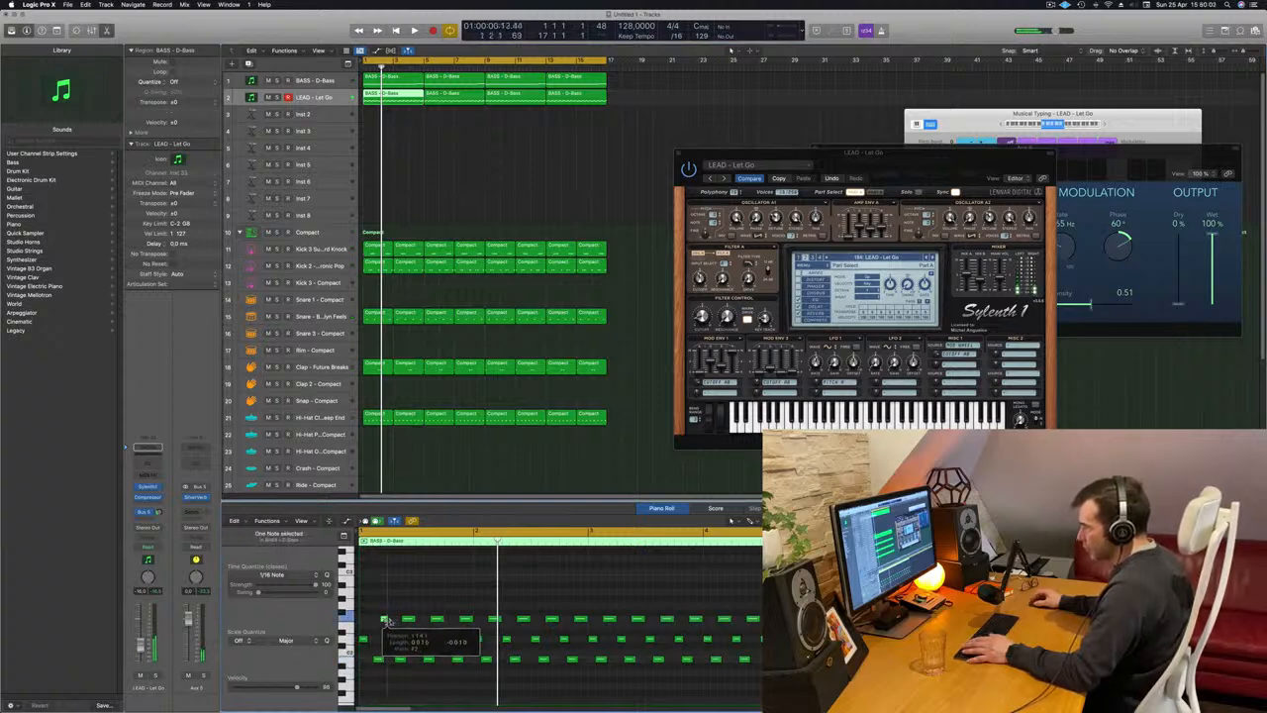
left_click_drag(389, 620, 387, 621)
key("space")
key("space")
key("space")
key("space")
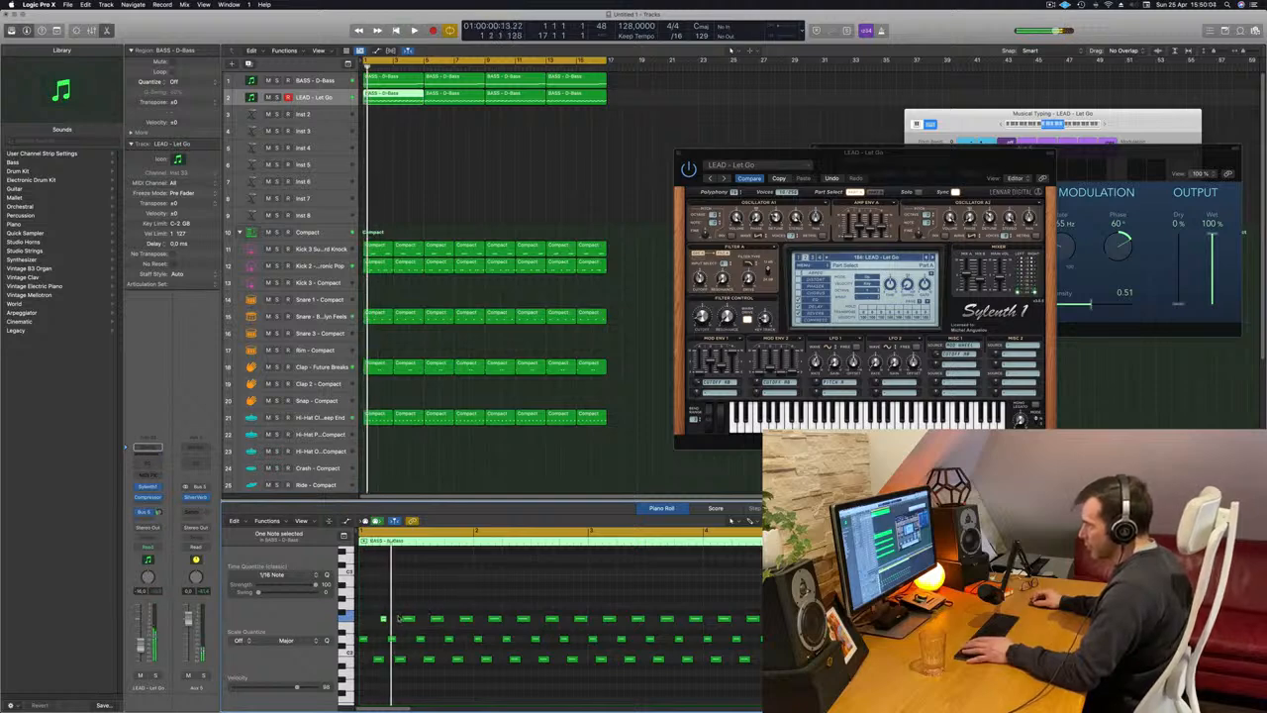
Delete all notes after the first three in the lead region, repeat that three-note pattern through it, and play it back.
left_click_drag(570, 684, 834, 675)
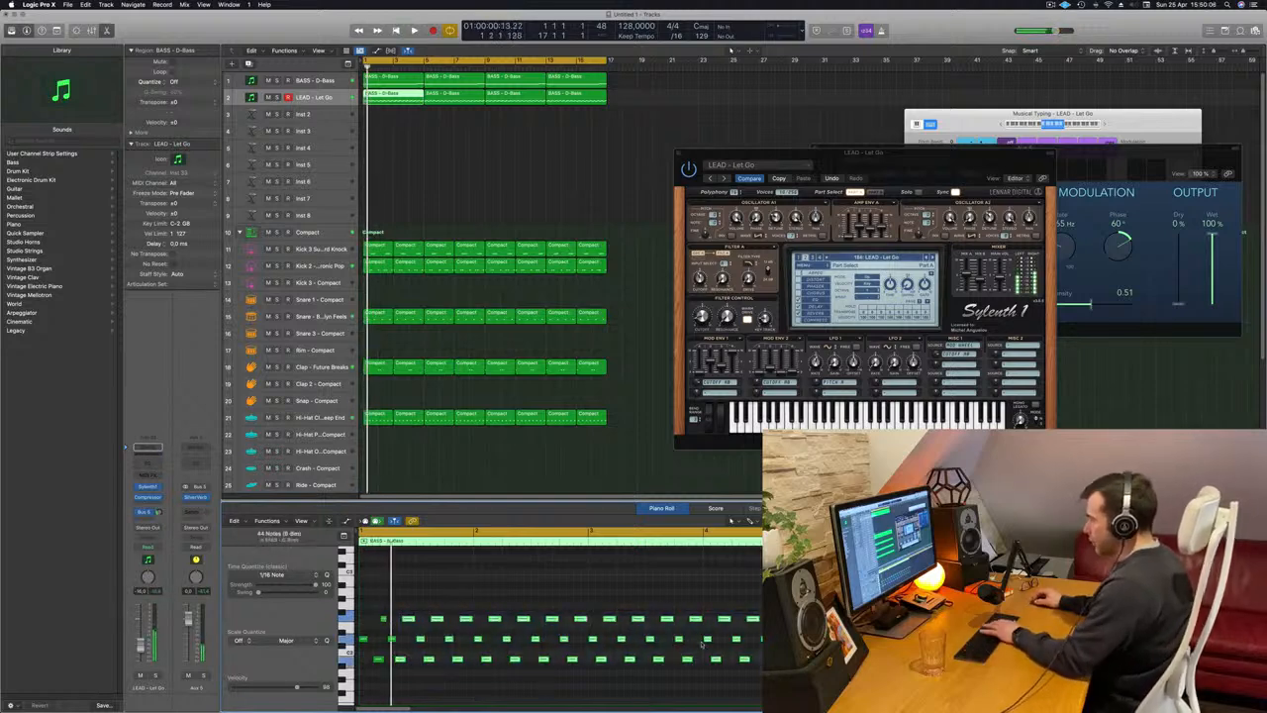
key("Delete")
left_click_drag(432, 602, 361, 676)
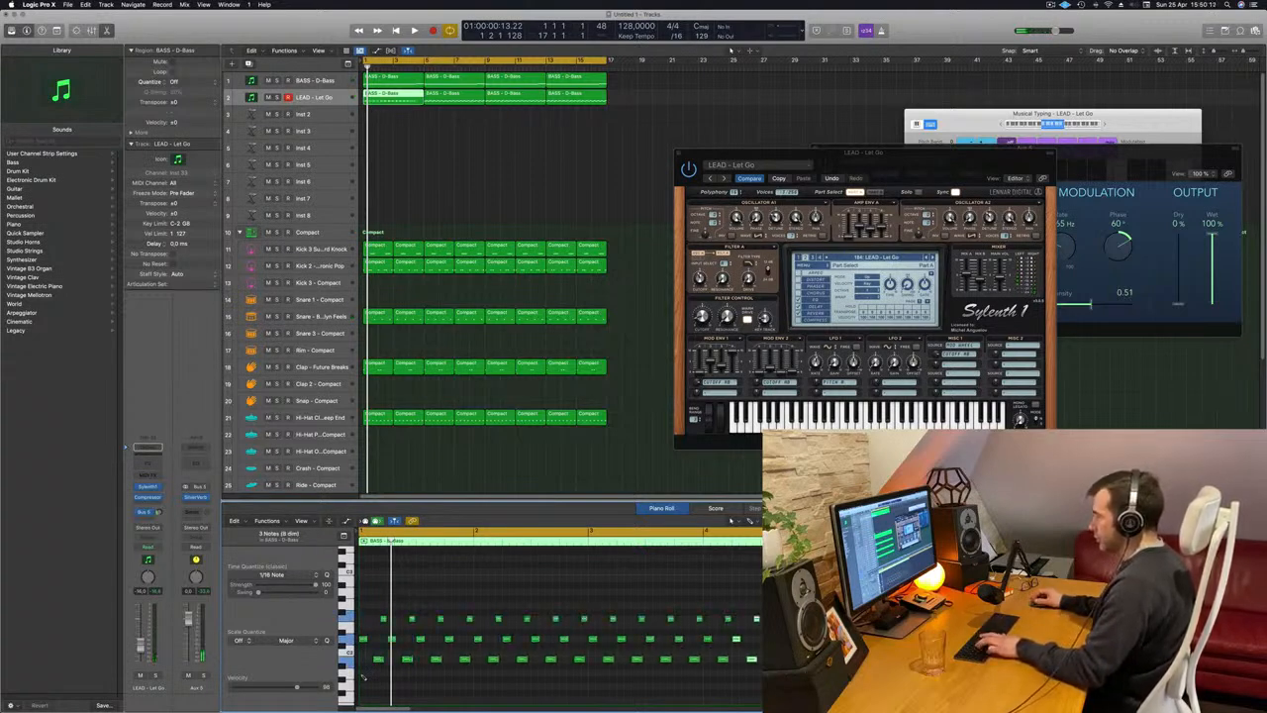
key("space")
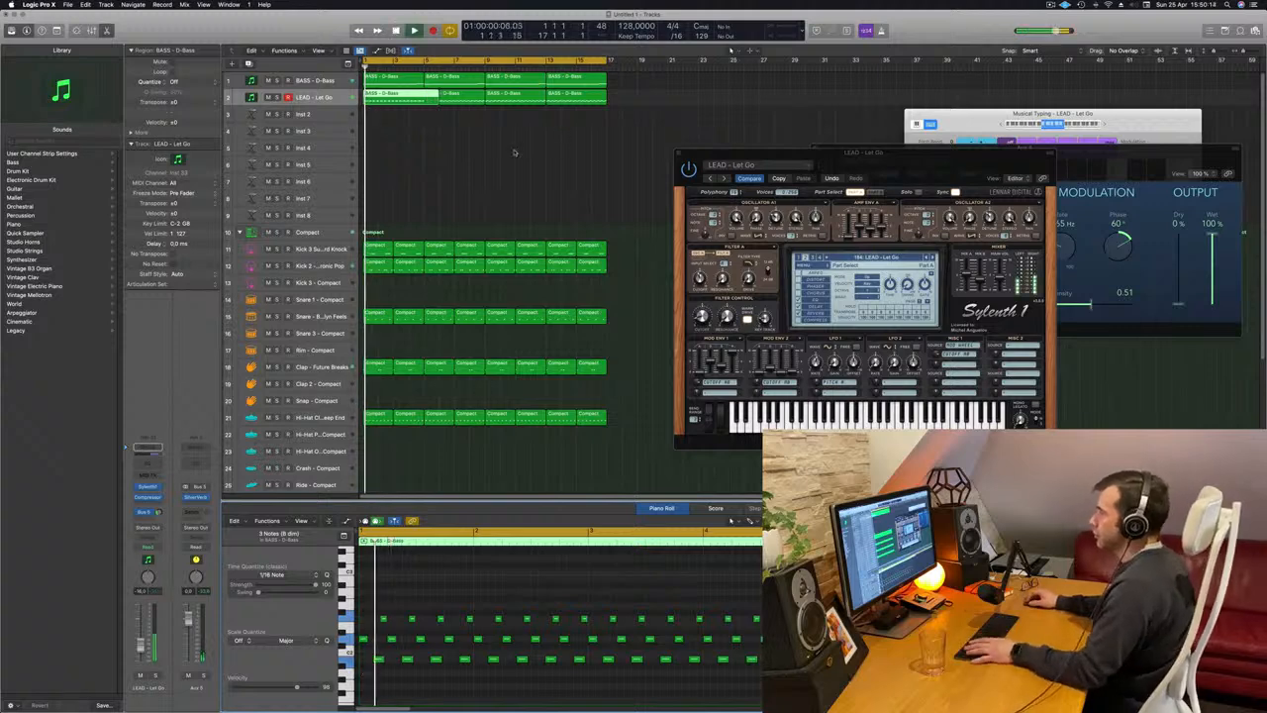
left_click(514, 153)
left_click_drag(455, 158, 346, 114)
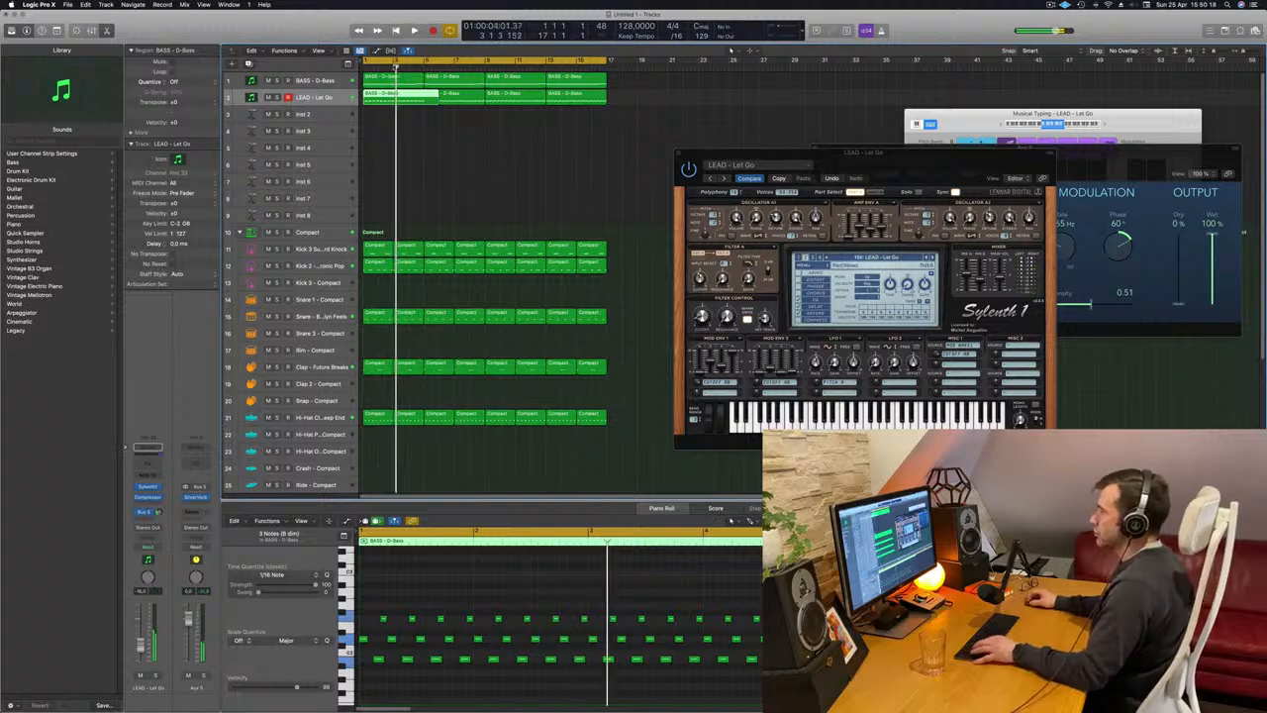
left_click(424, 139)
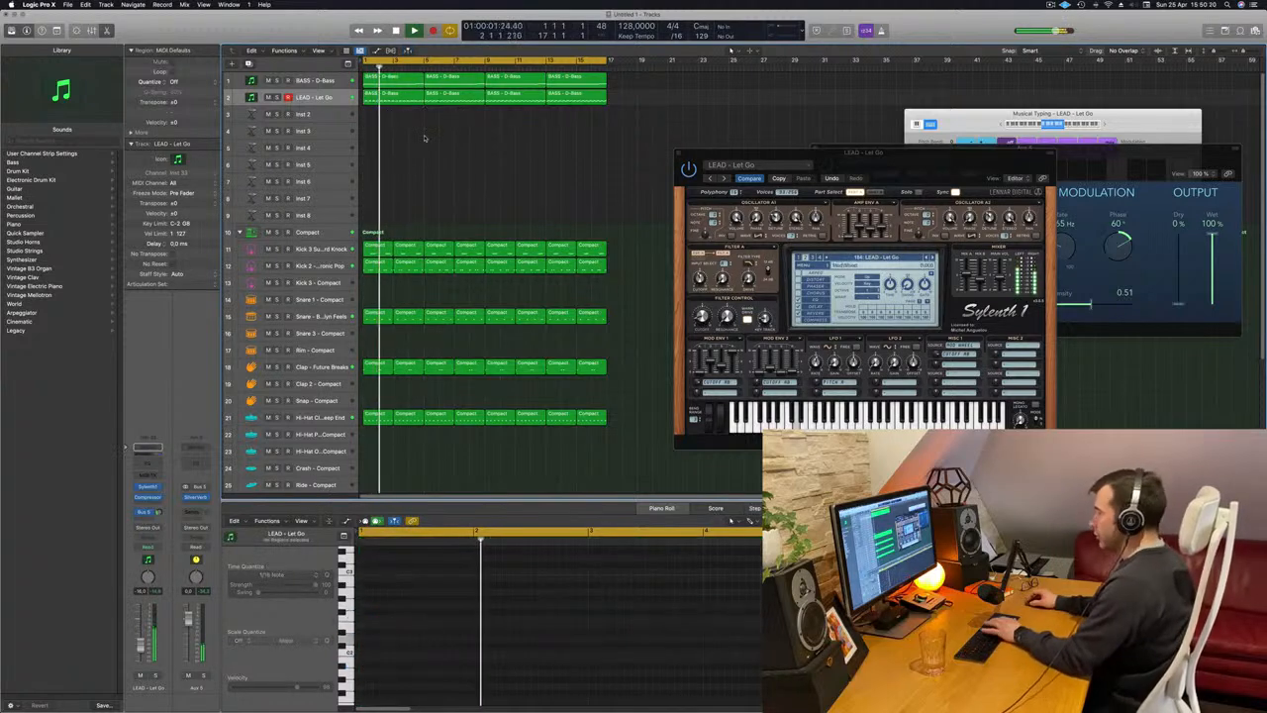
key("super+BackSpace")
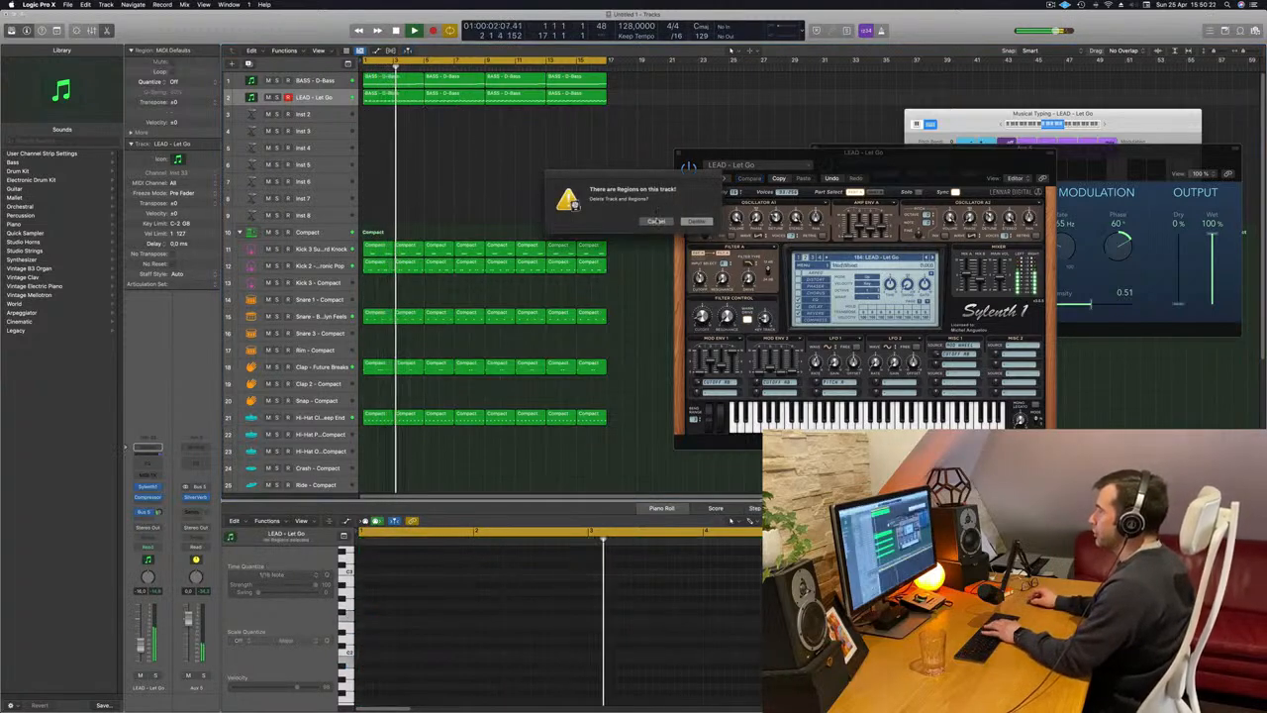
key("Escape")
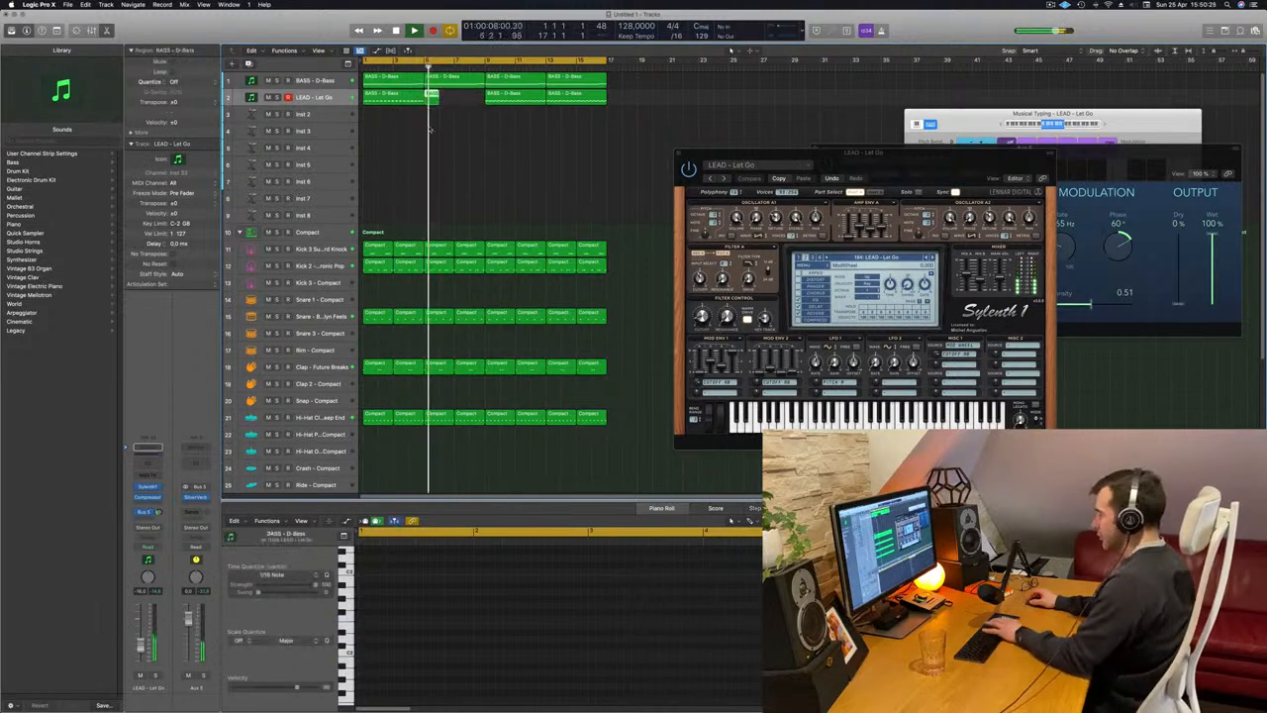
Trim the first lead region to end at bar 5 and shorten all its middle and low notes.
left_click(385, 100)
key("Return")
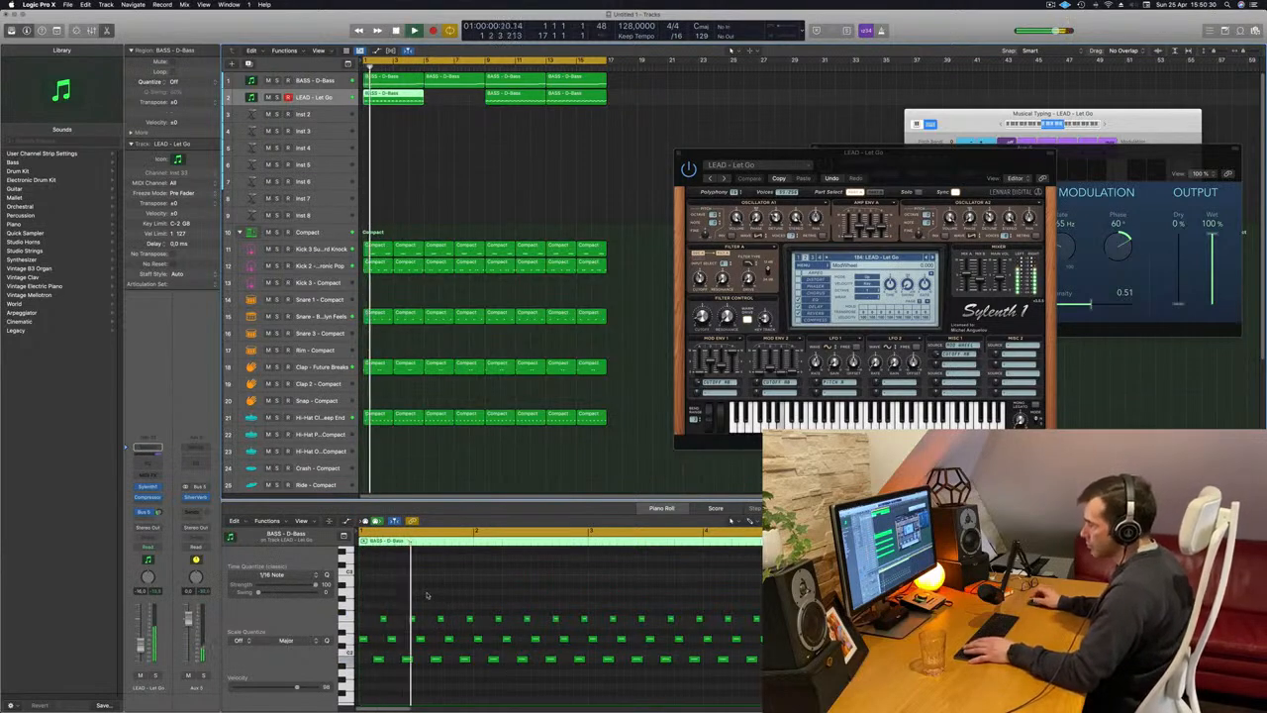
key("space")
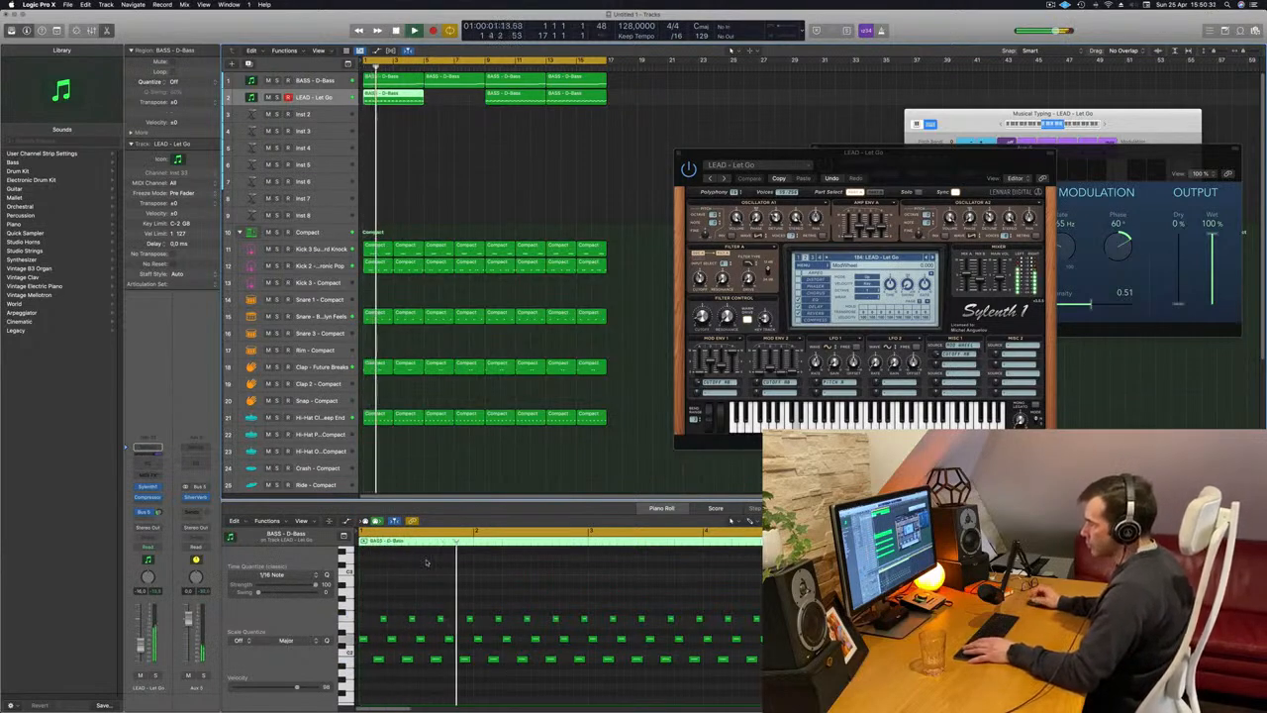
left_click_drag(366, 669, 831, 635)
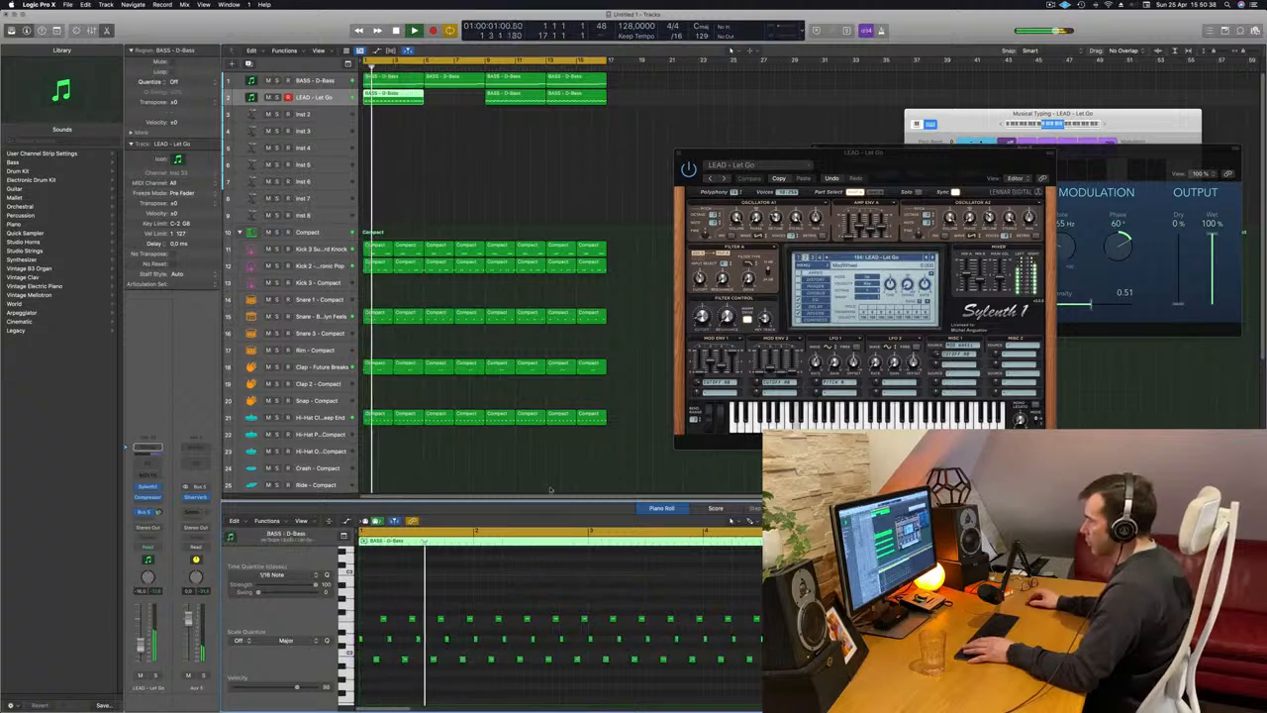
Close the Sylenth1 window and delete the two old lead regions from bar 9 onward.
left_click_drag(861, 152, 751, 167)
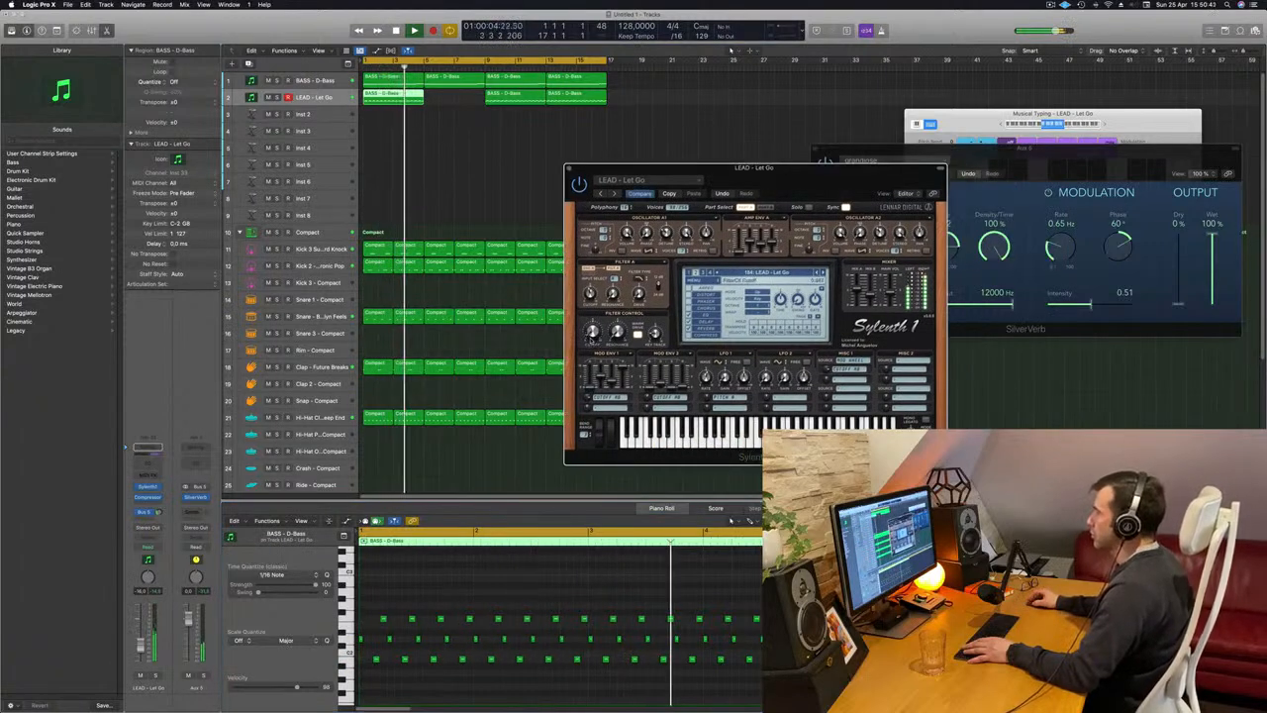
left_click_drag(790, 172, 575, 237)
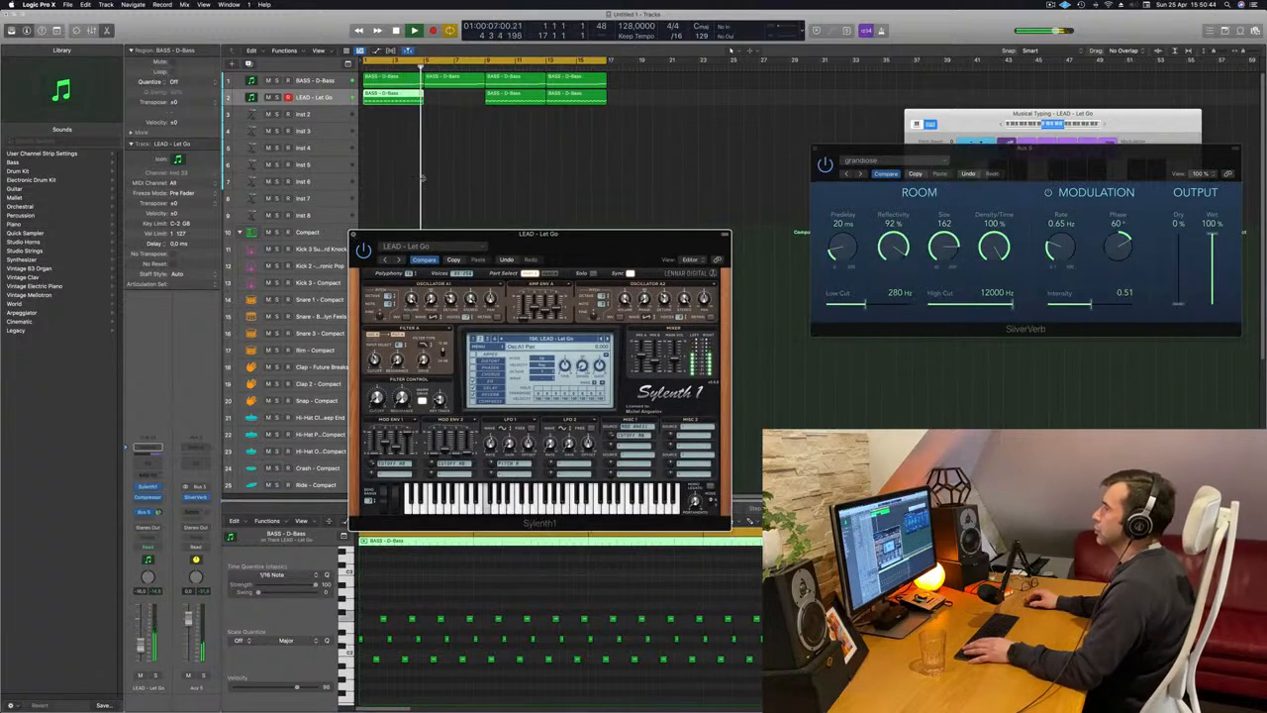
key("super+w")
key("Return")
left_click_drag(467, 129, 627, 102)
key("Delete")
key("space")
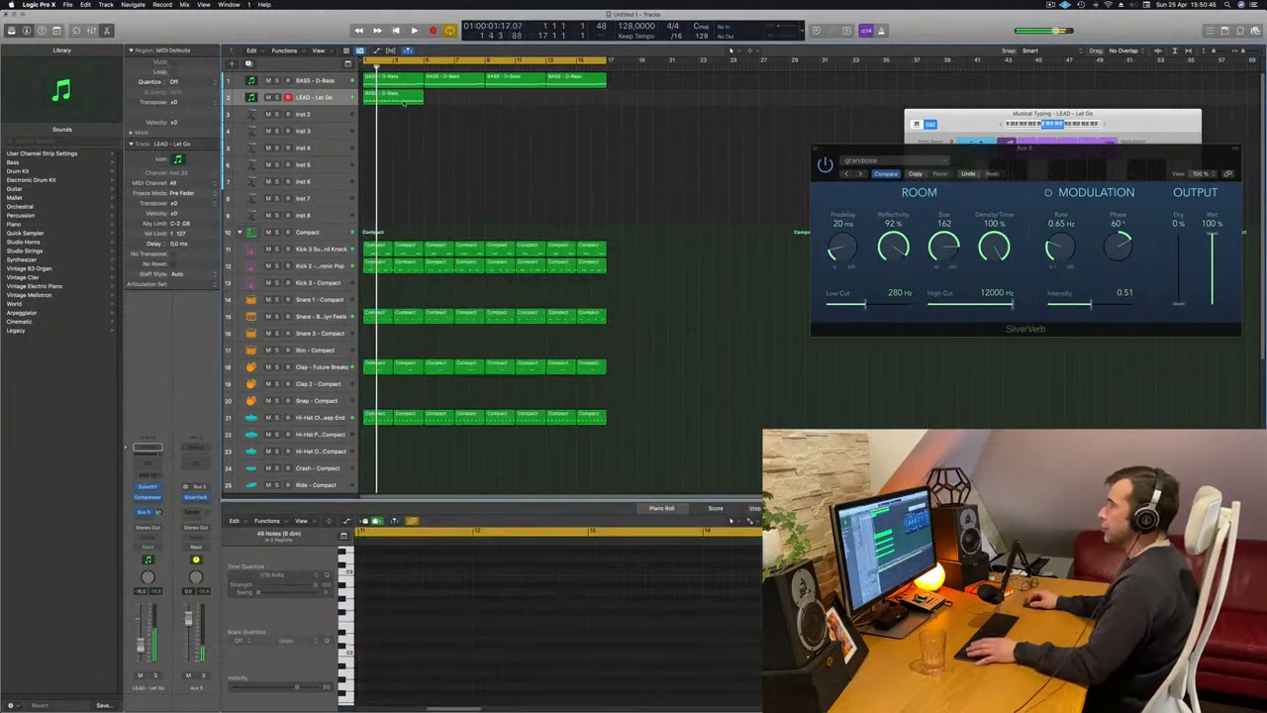
Copy the edited first lead region across the track through bar 16 and replay from the start.
key("space")
left_click_drag(404, 102, 527, 101)
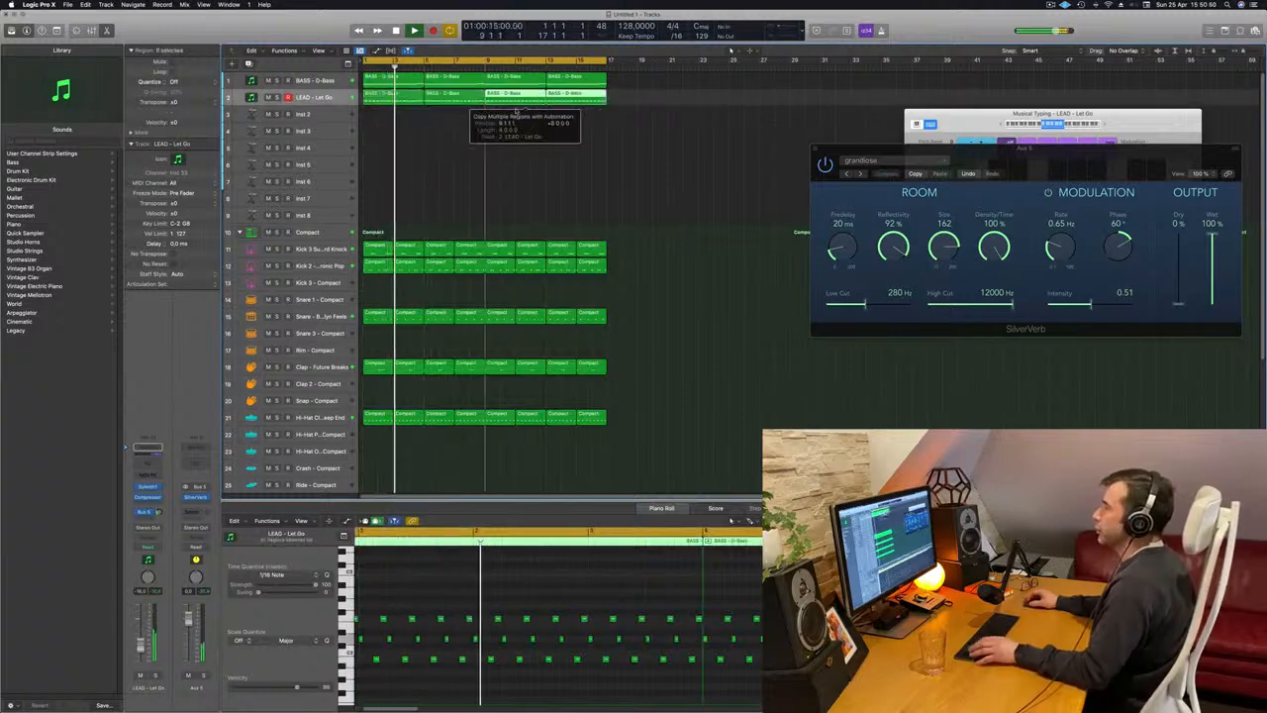
key("Return")
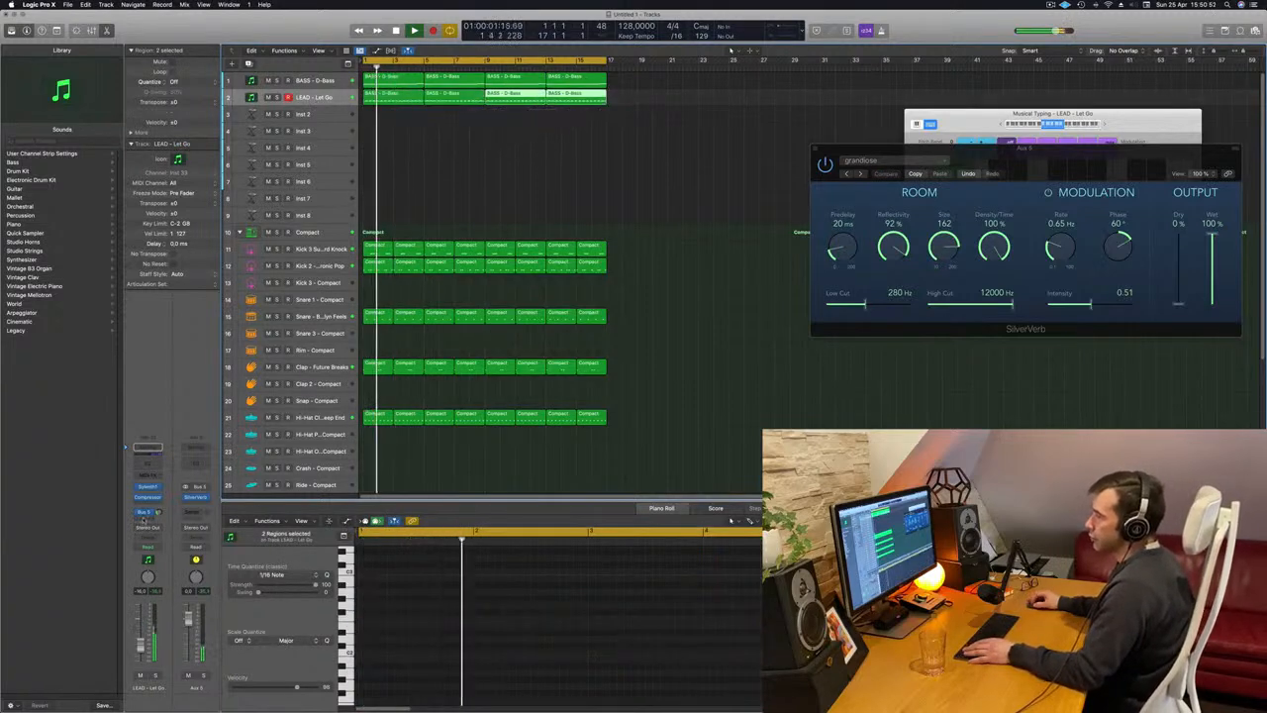
Add a second send to Bus 6 on the lead track.
left_click(145, 514)
mouse_move(149, 530)
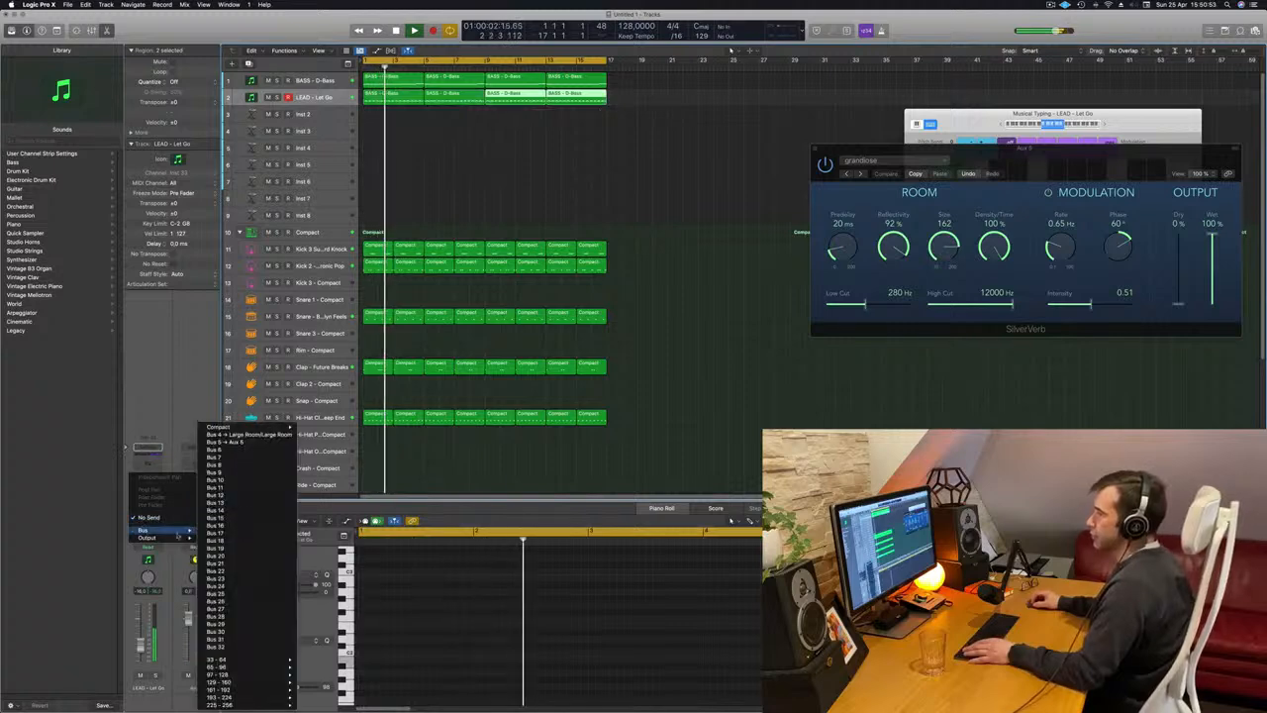
left_click(253, 452)
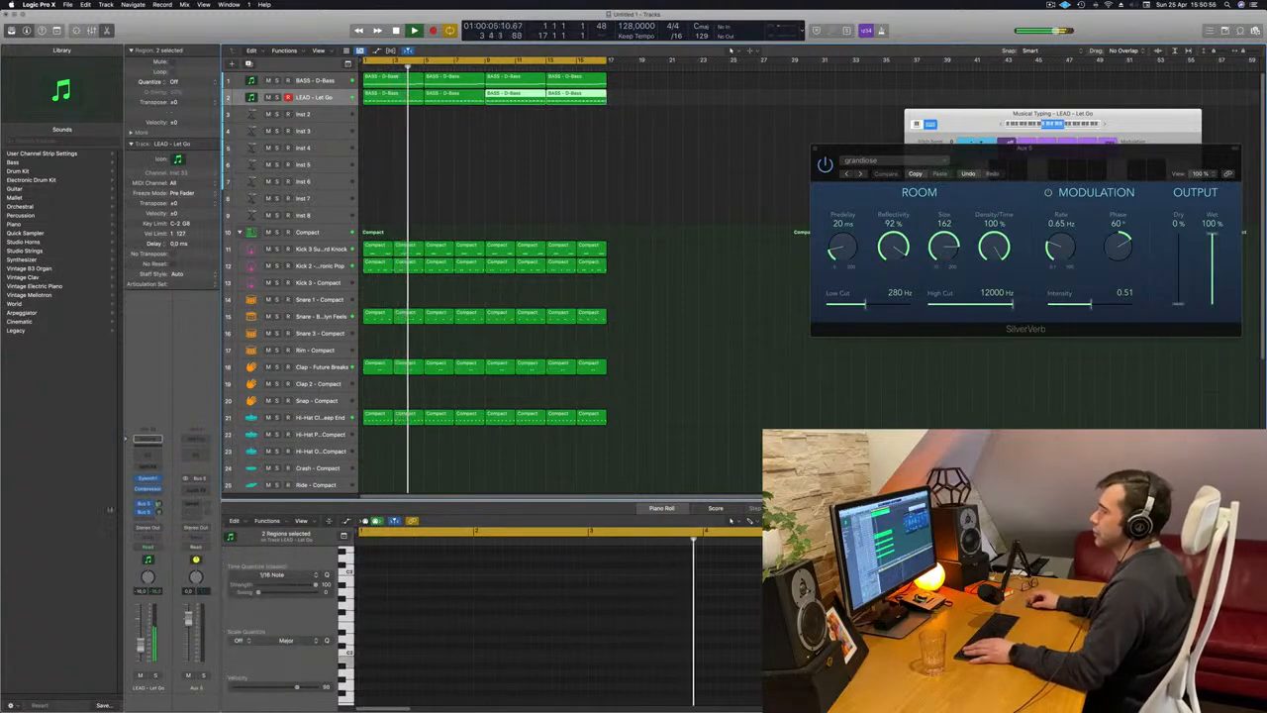
Insert a Delay Designer on the Bus 6 aux channel and step its presets to Dotted Basic Pan.
left_click(198, 488)
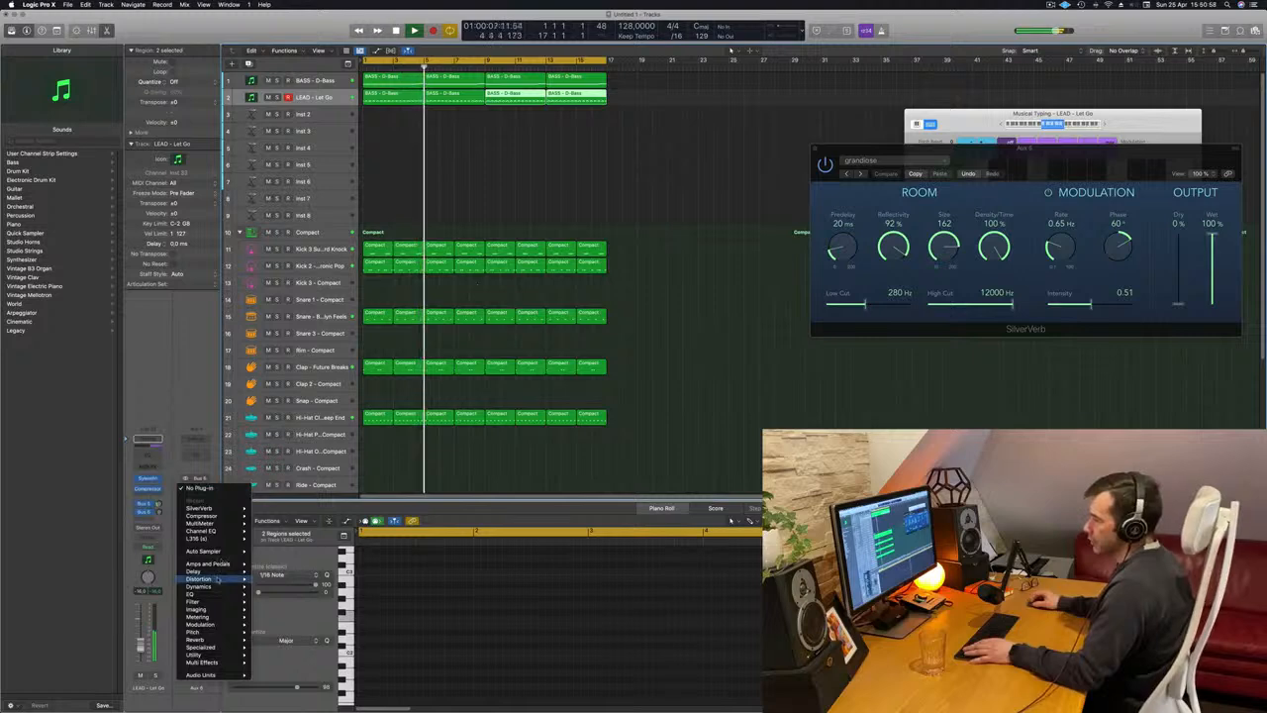
mouse_move(220, 572)
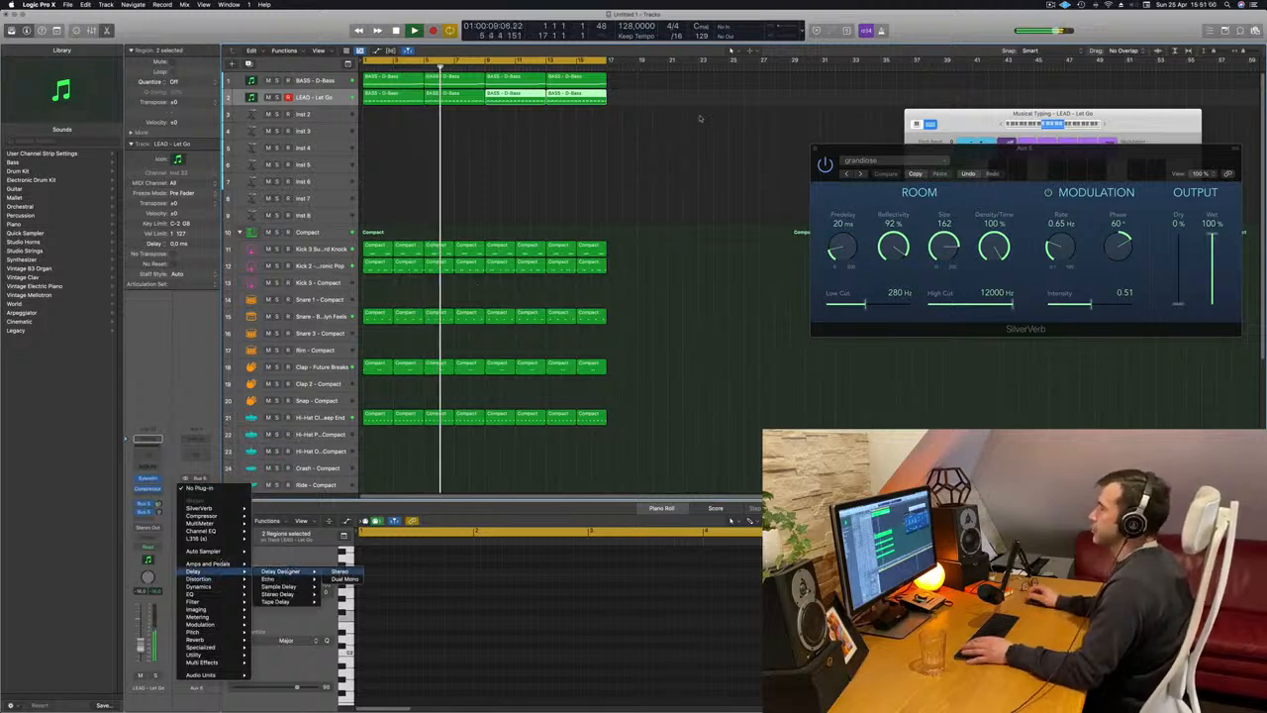
left_click(281, 571)
left_click_drag(560, 117, 633, 117)
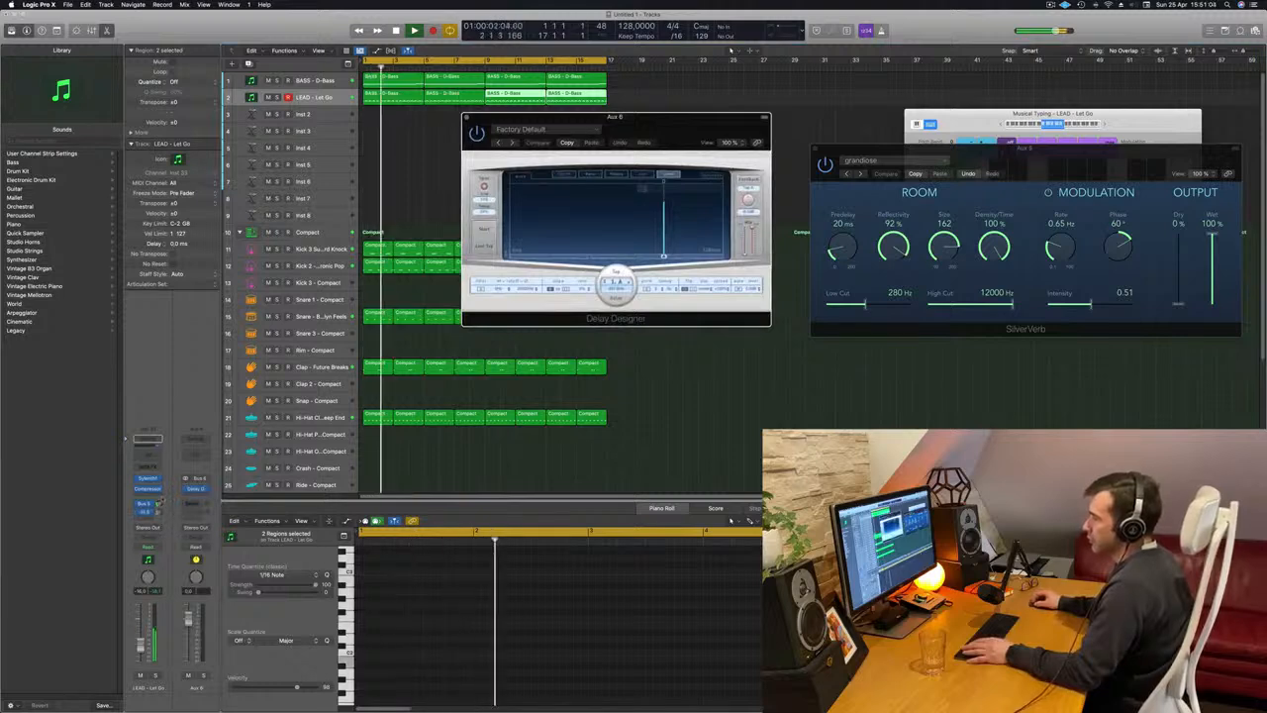
left_click(512, 143)
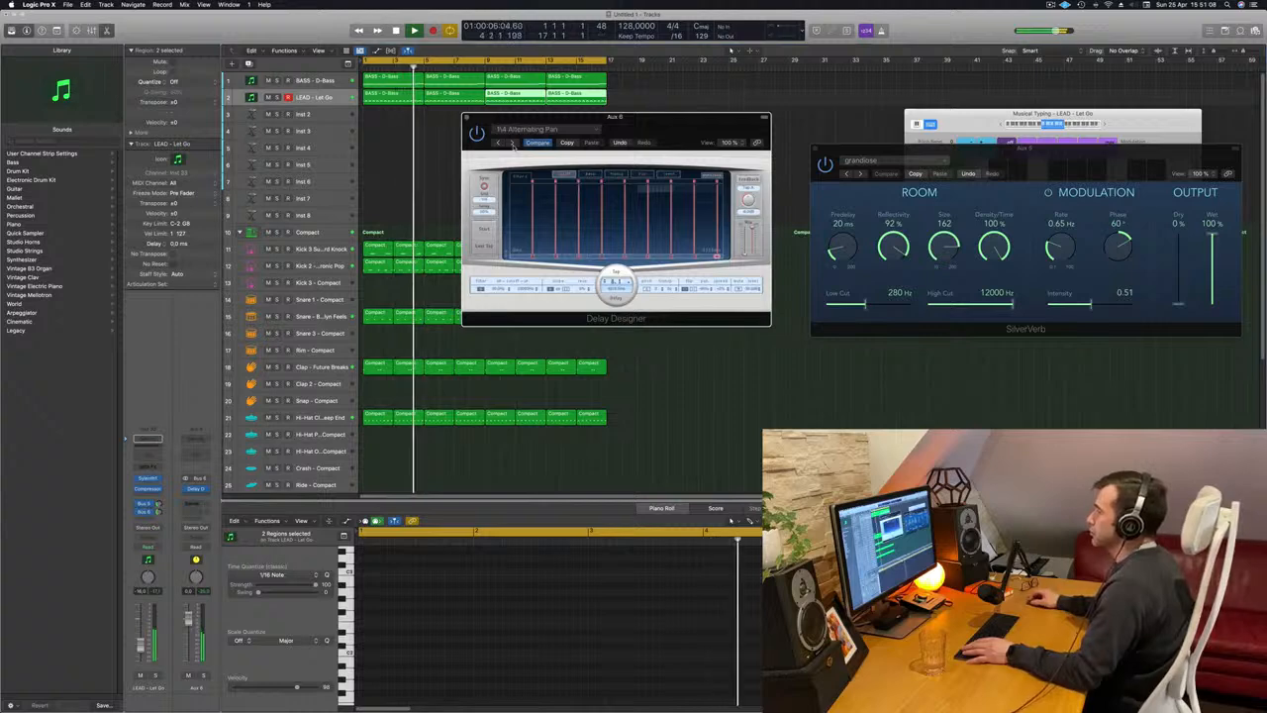
left_click(511, 142)
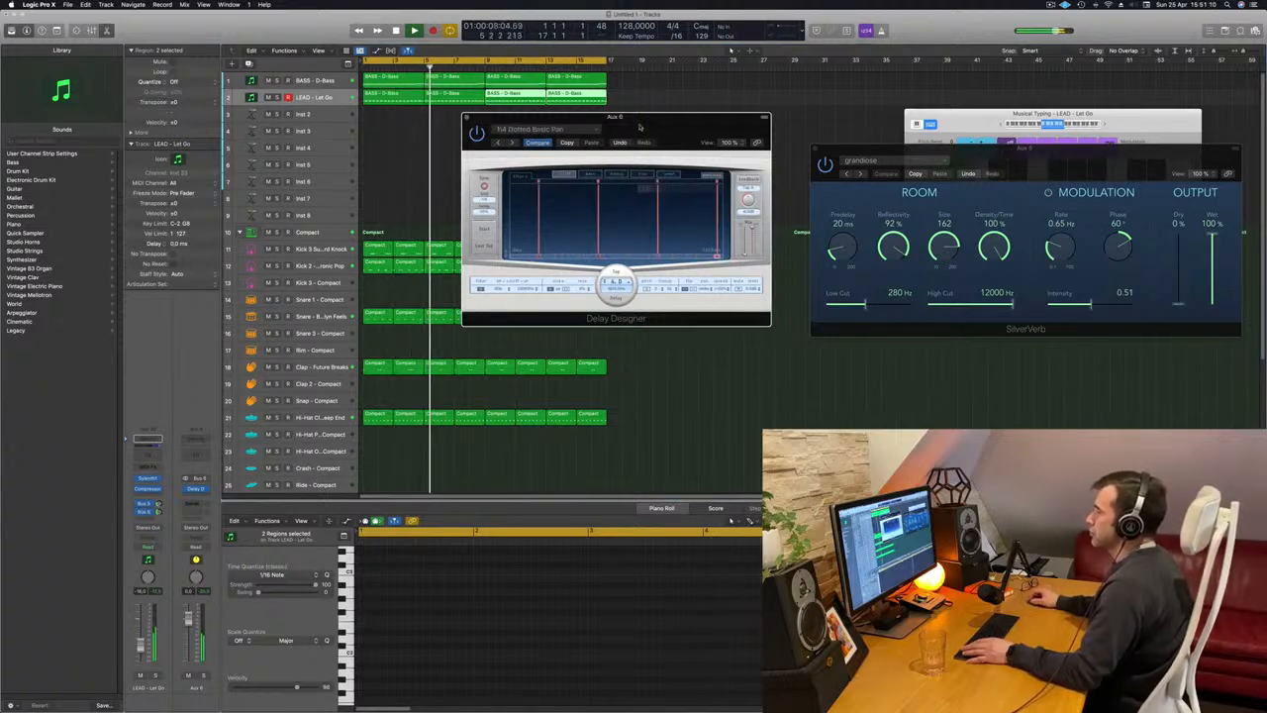
Step through the Delay Designer presets, settle on 1/8 Slow Pan, and raise the lead track's Bus 6 send level.
left_click_drag(639, 127, 650, 138)
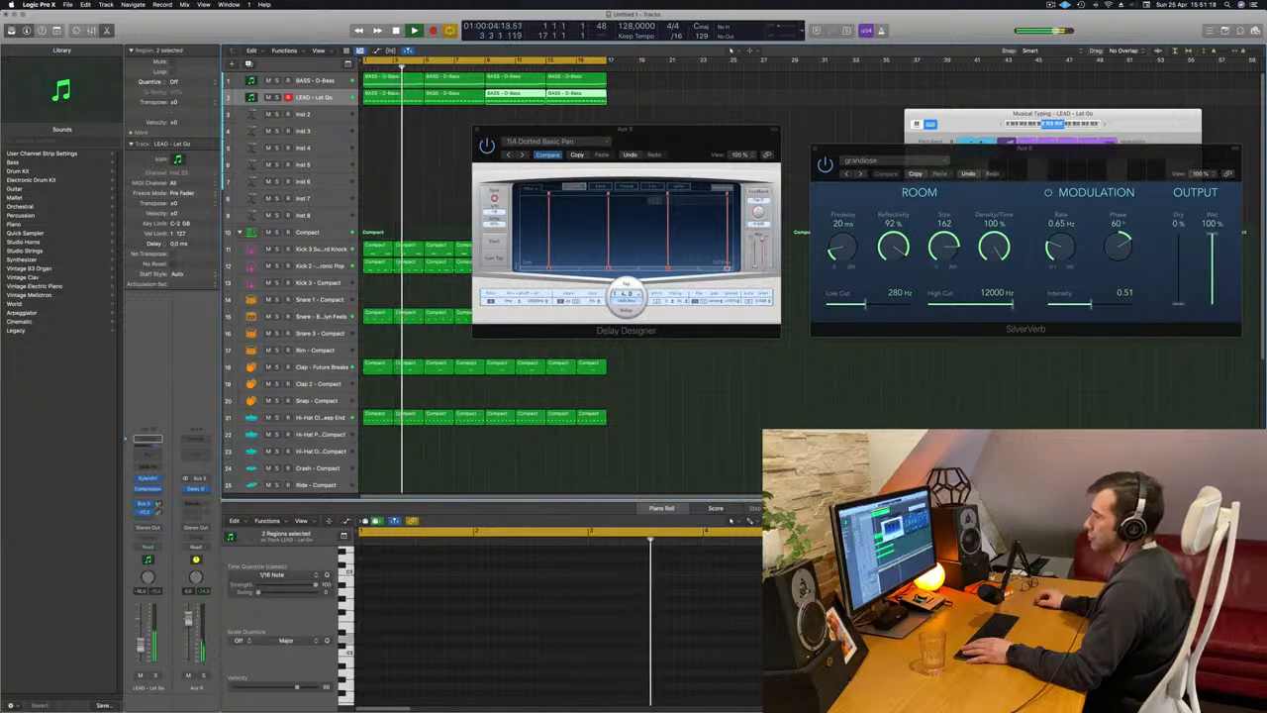
left_click(523, 155)
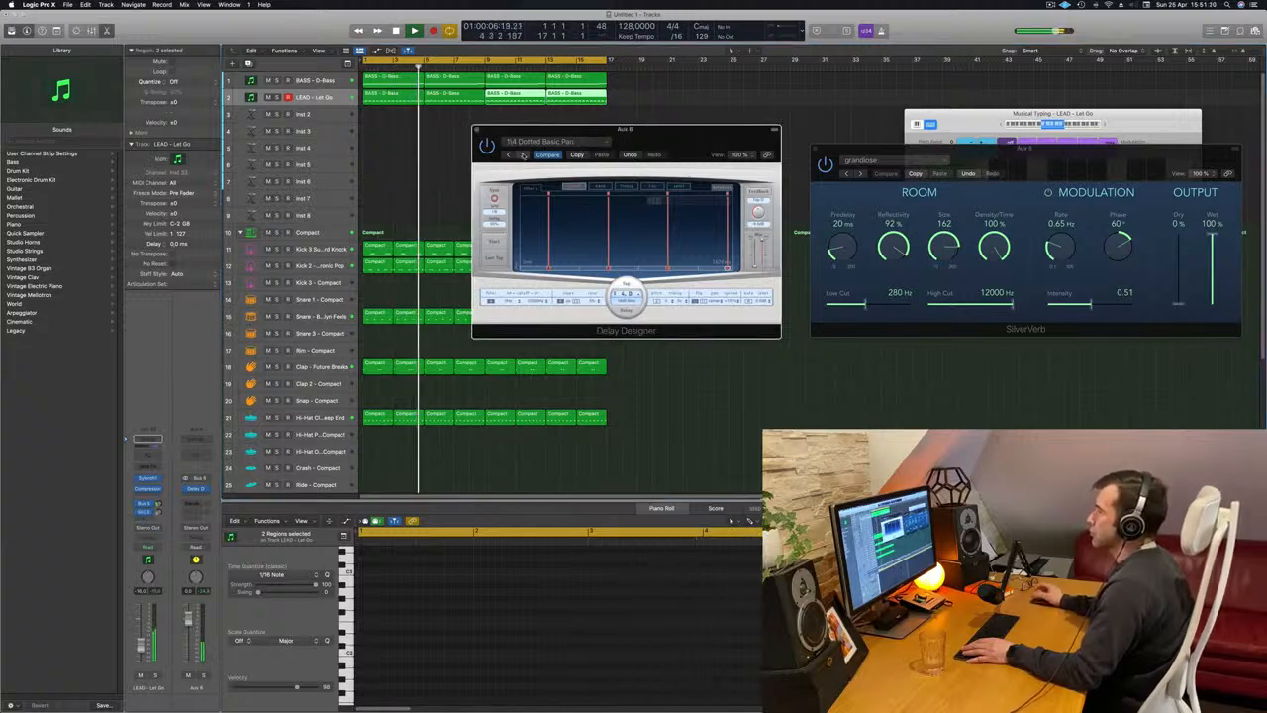
left_click(523, 155)
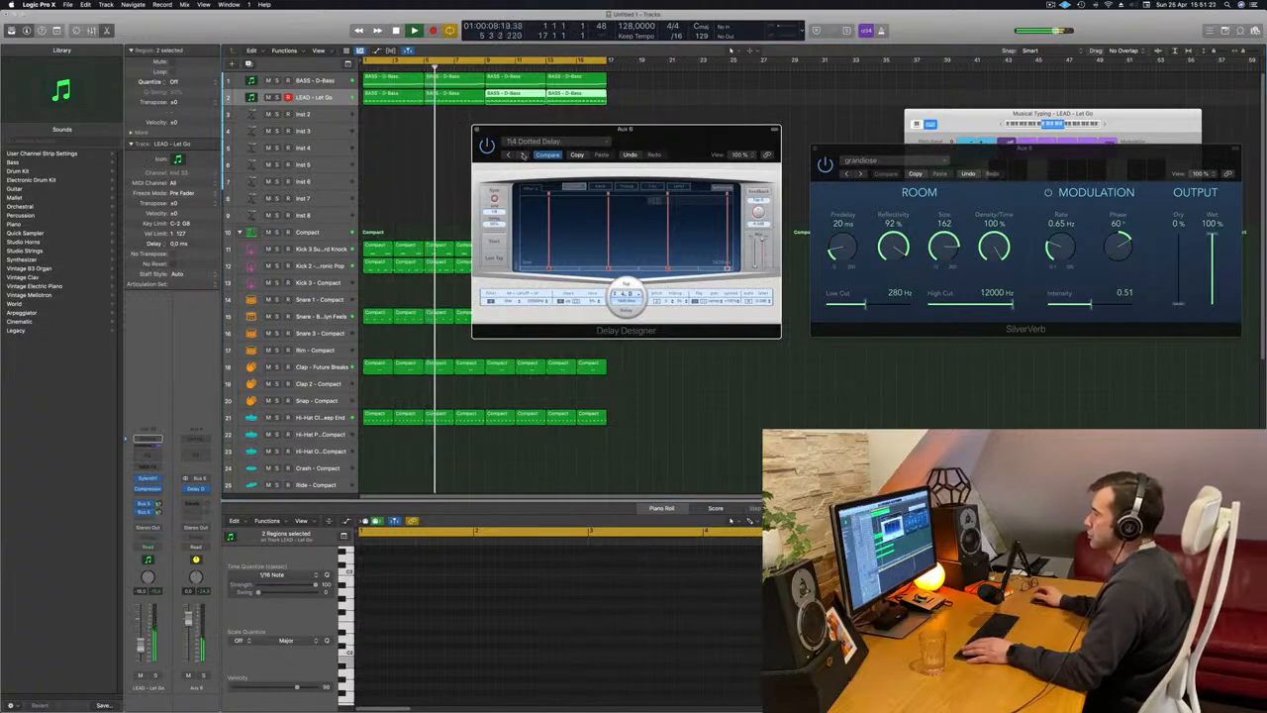
left_click(523, 156)
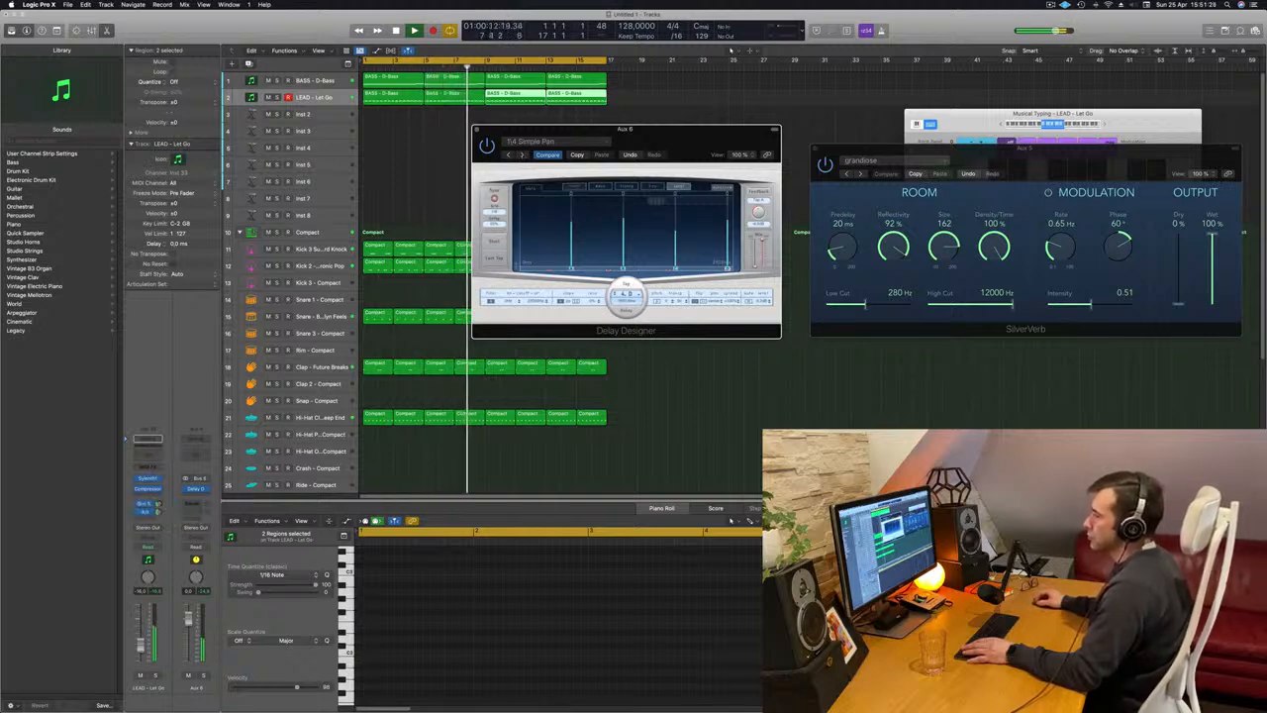
left_click(523, 155)
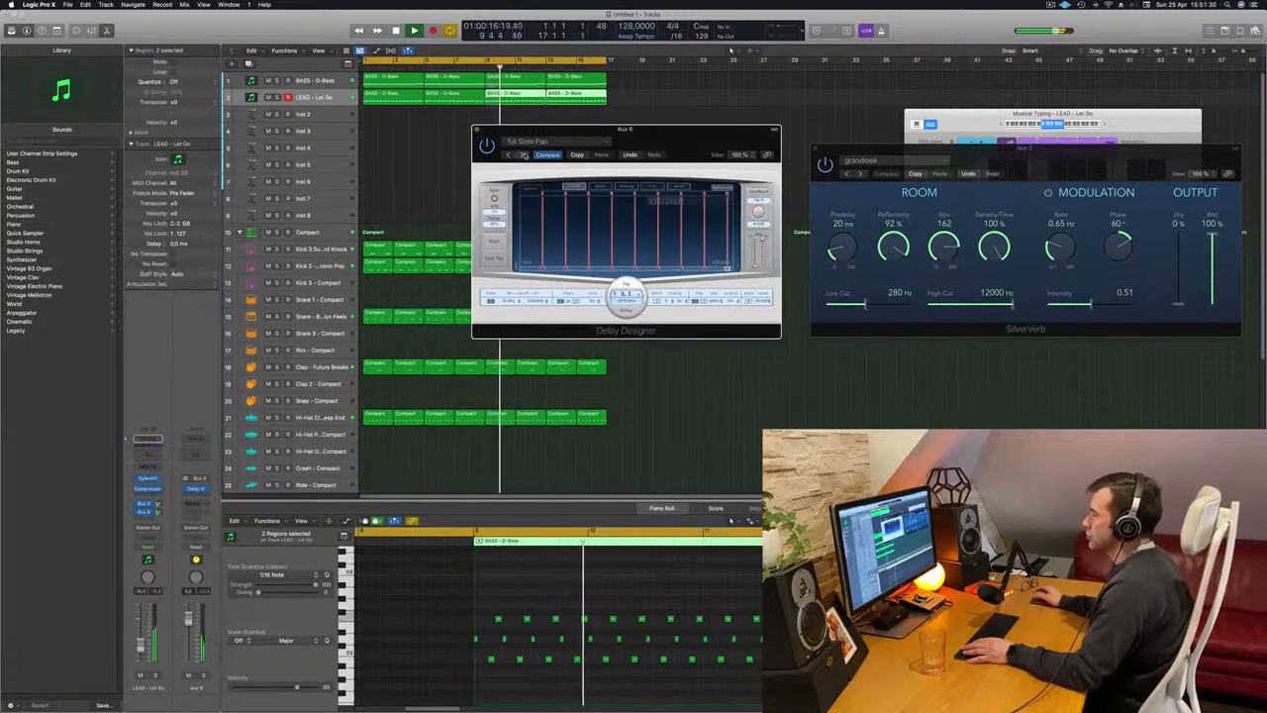
left_click(524, 156)
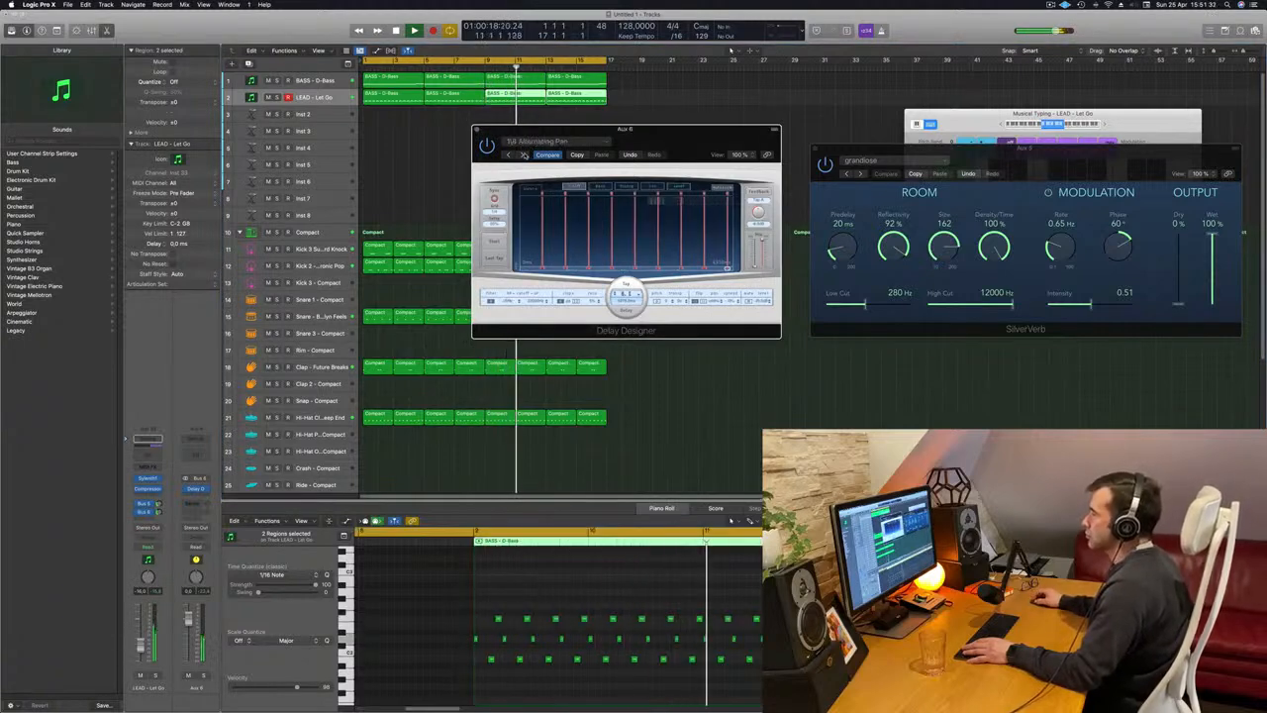
left_click(524, 155)
left_click(524, 156)
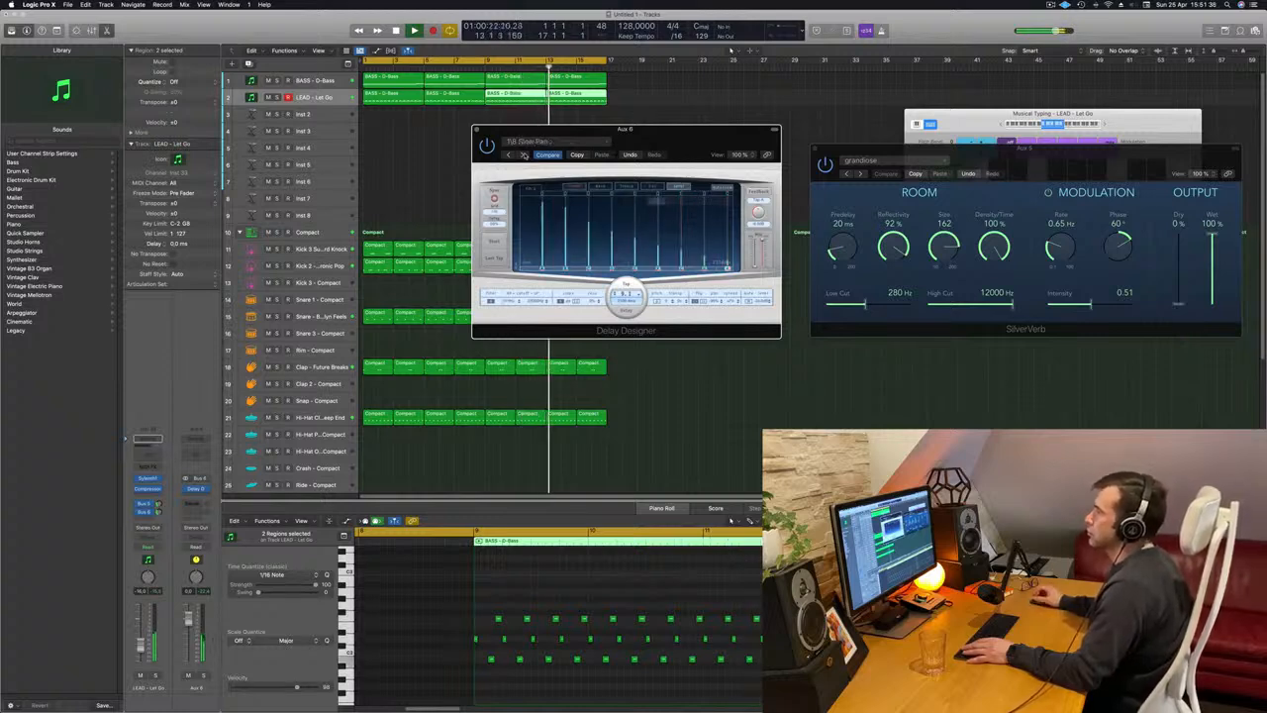
left_click_drag(589, 132, 643, 205)
left_click(572, 215)
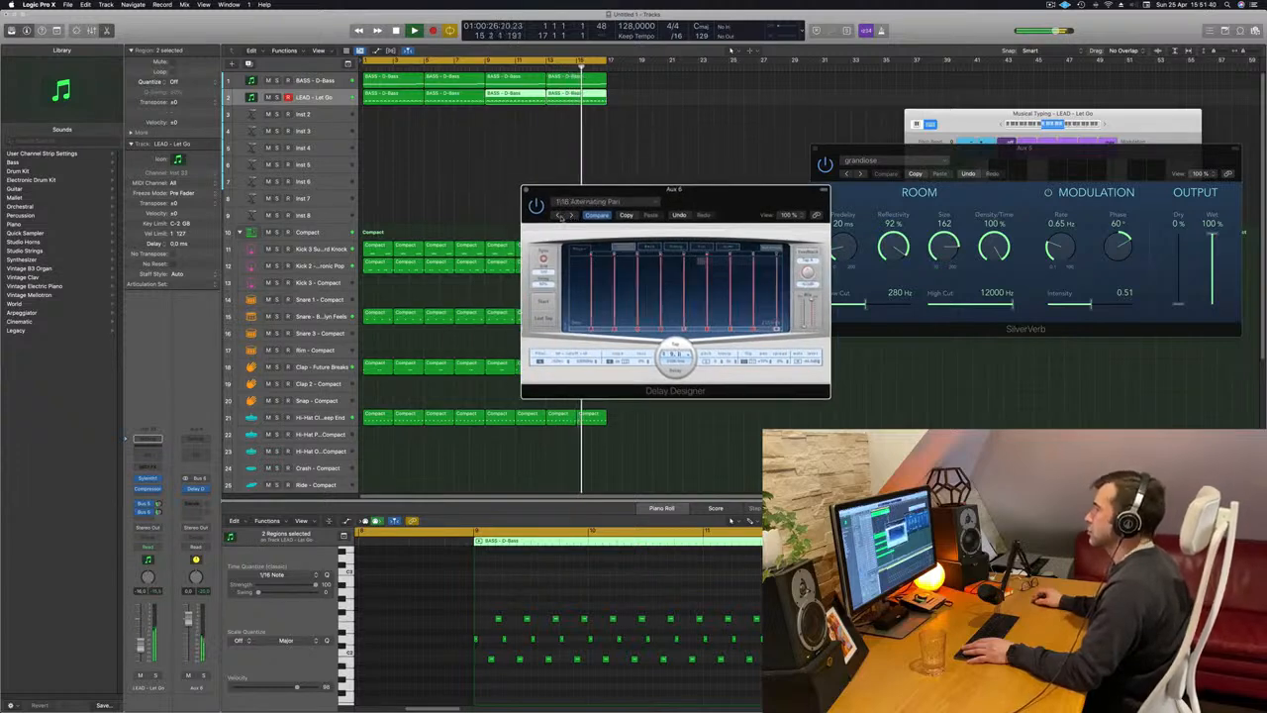
left_click(558, 216)
left_click_drag(594, 190, 565, 189)
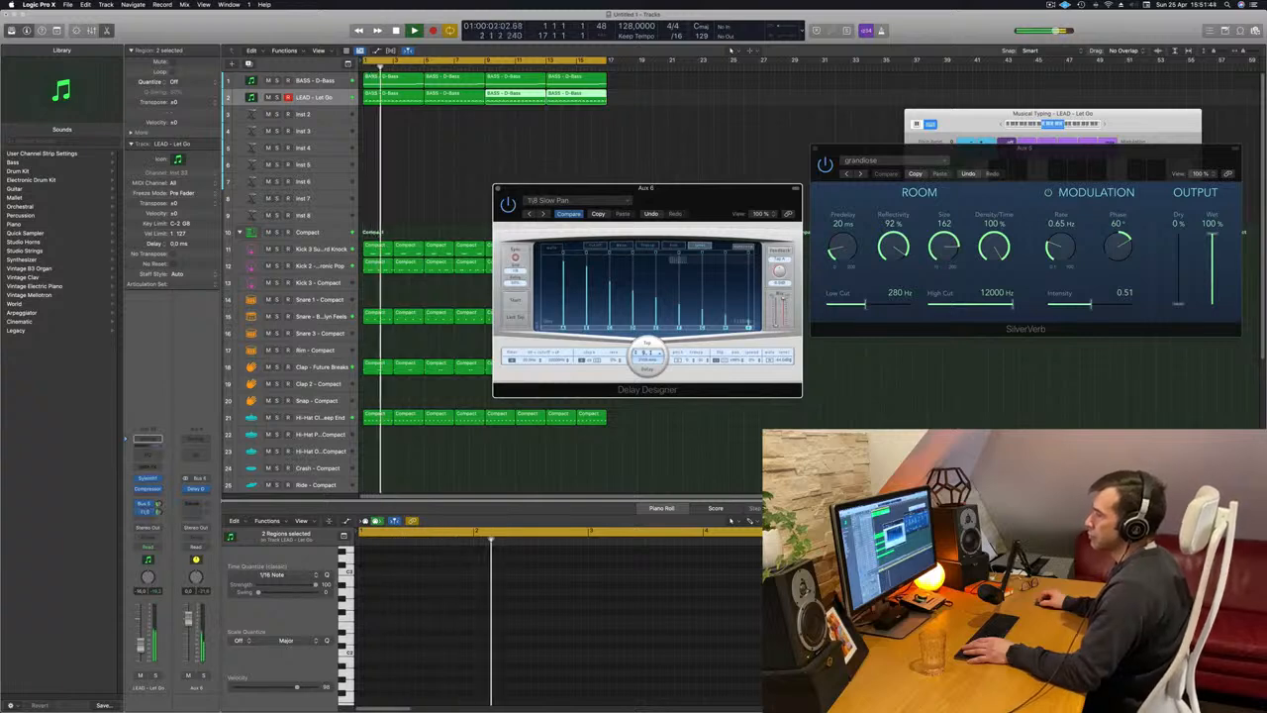
left_click_drag(158, 511, 158, 506)
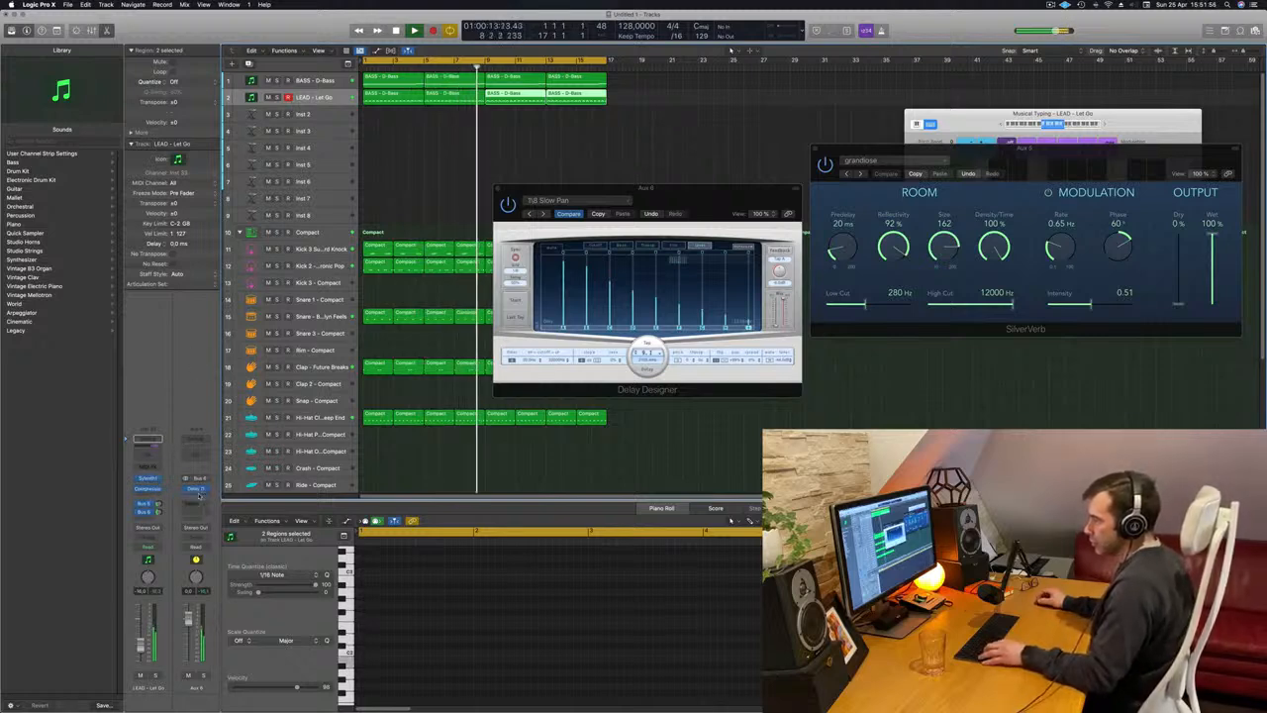
Copy the lead's Compressor to the Bus 6 aux channel after the Delay Designer, lower its threshold and close its window.
key("Return")
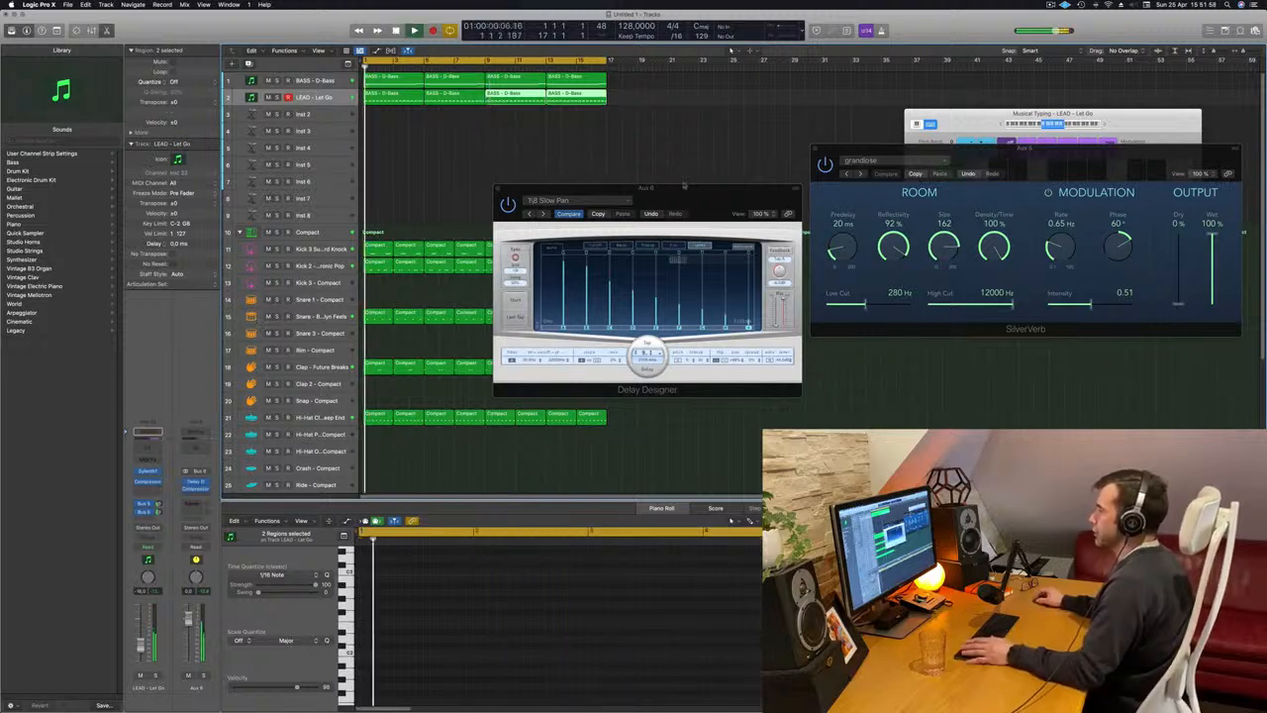
left_click_drag(683, 185, 672, 217)
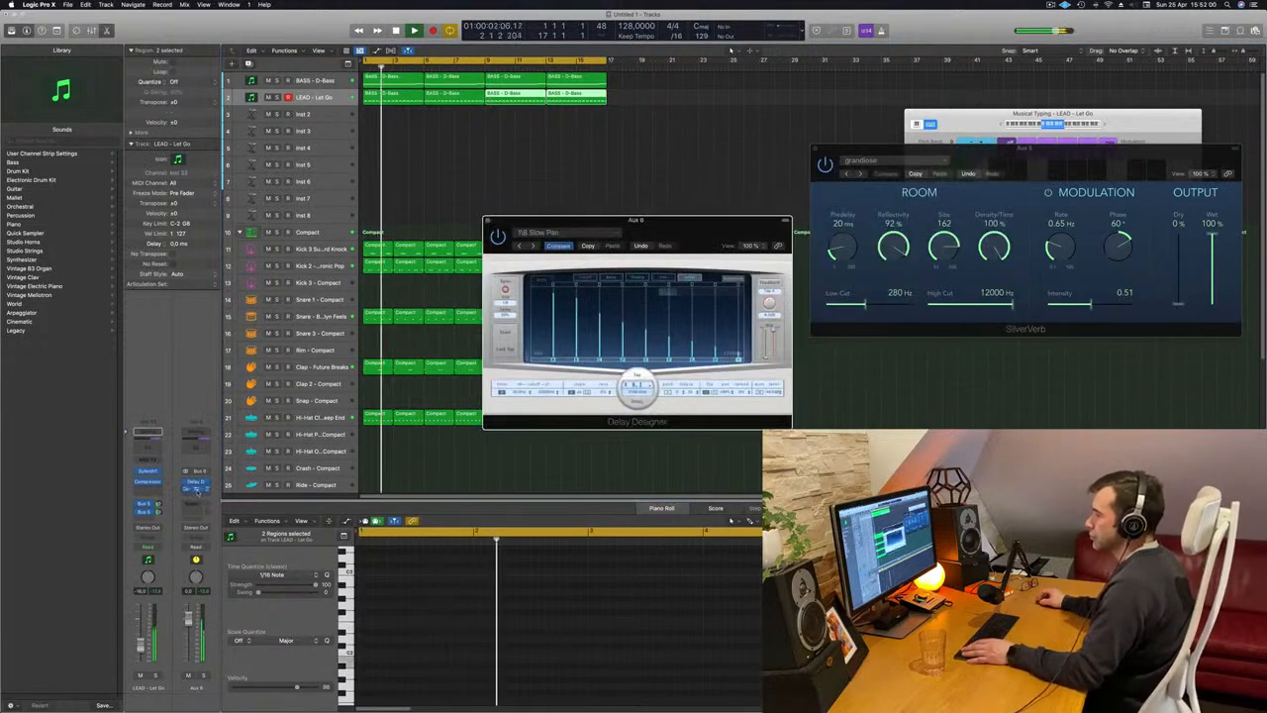
left_click(195, 487)
key("Return")
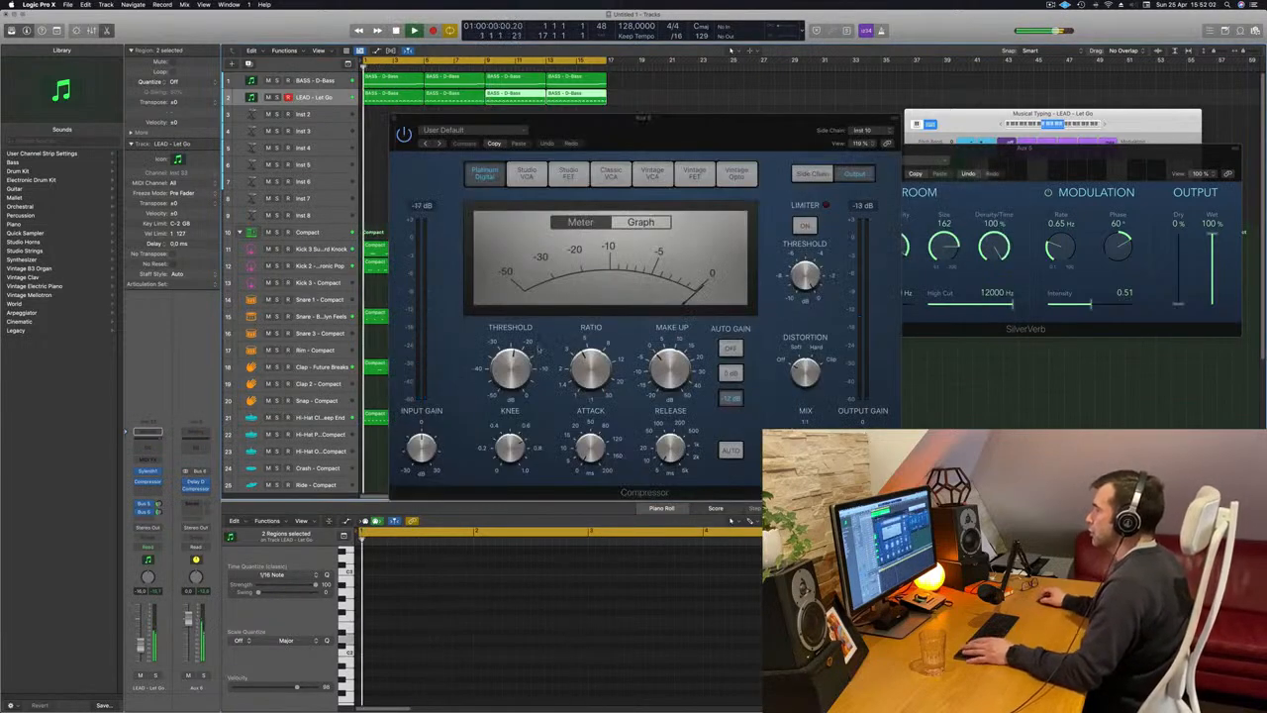
left_click_drag(515, 367, 515, 371)
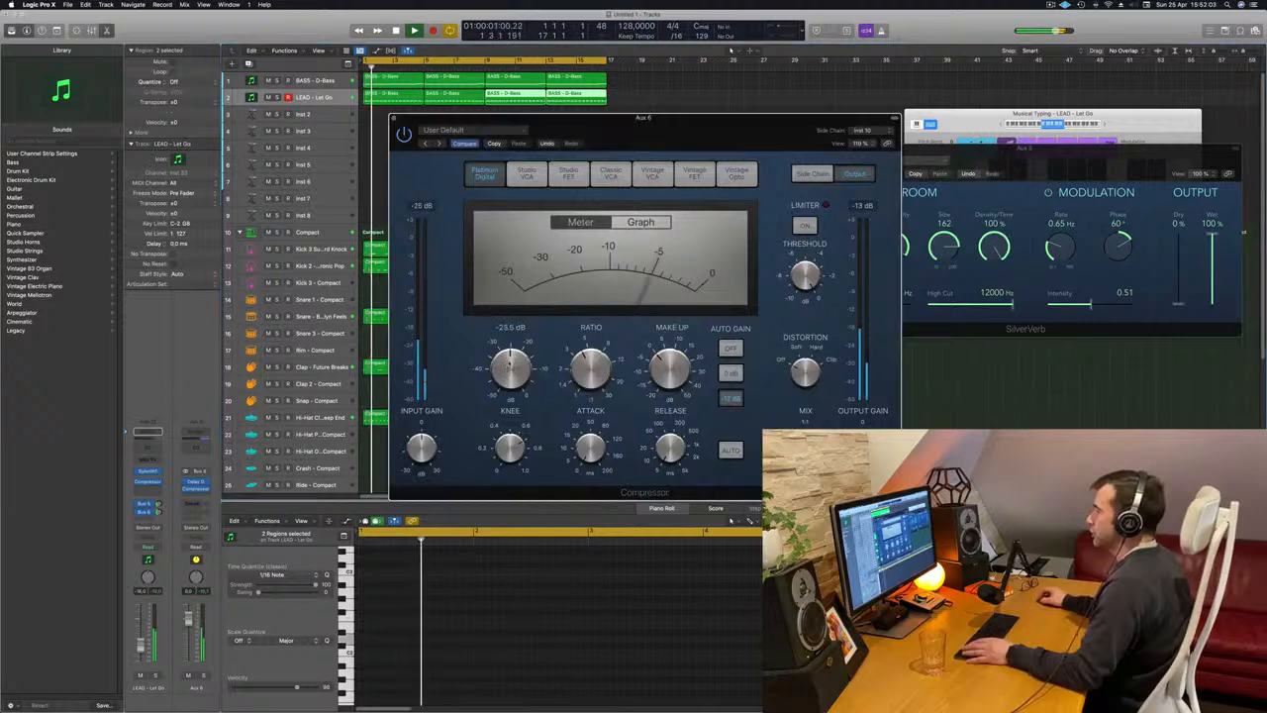
left_click(396, 120)
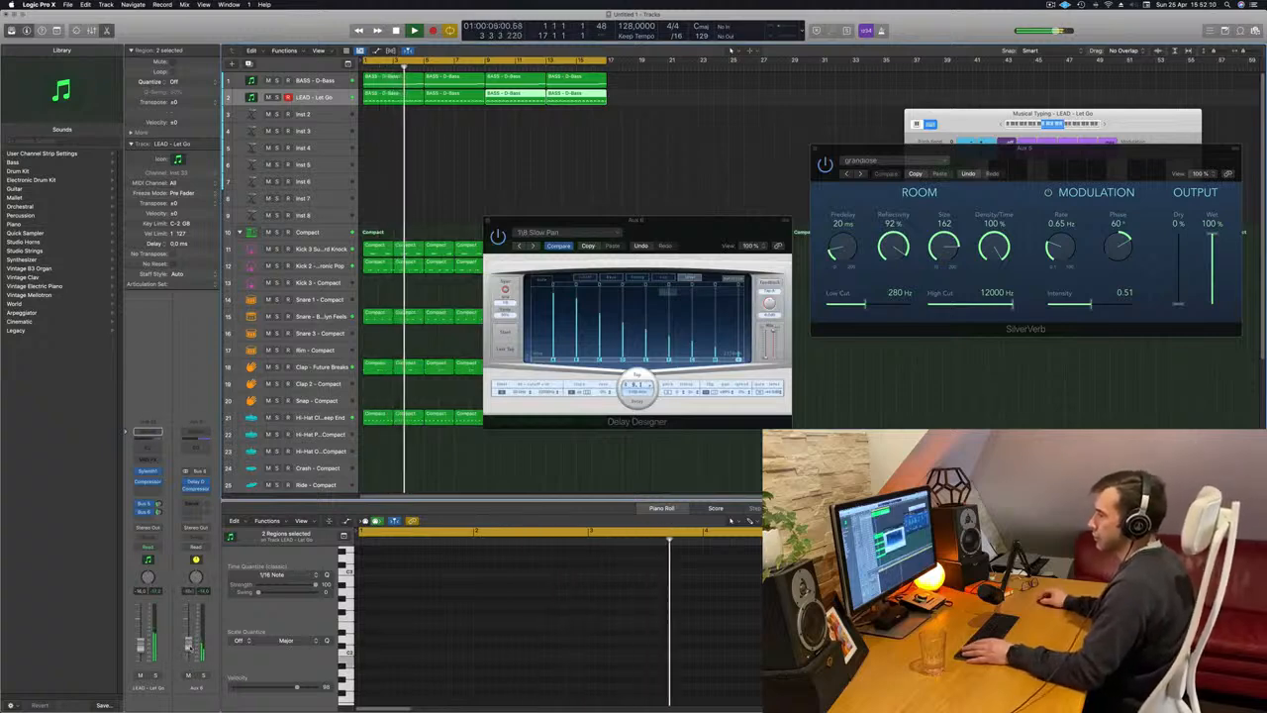
Add a Channel EQ to the Bus 6 aux channel with an 18 dB/Oct low cut at about 326 Hz.
left_click(196, 447)
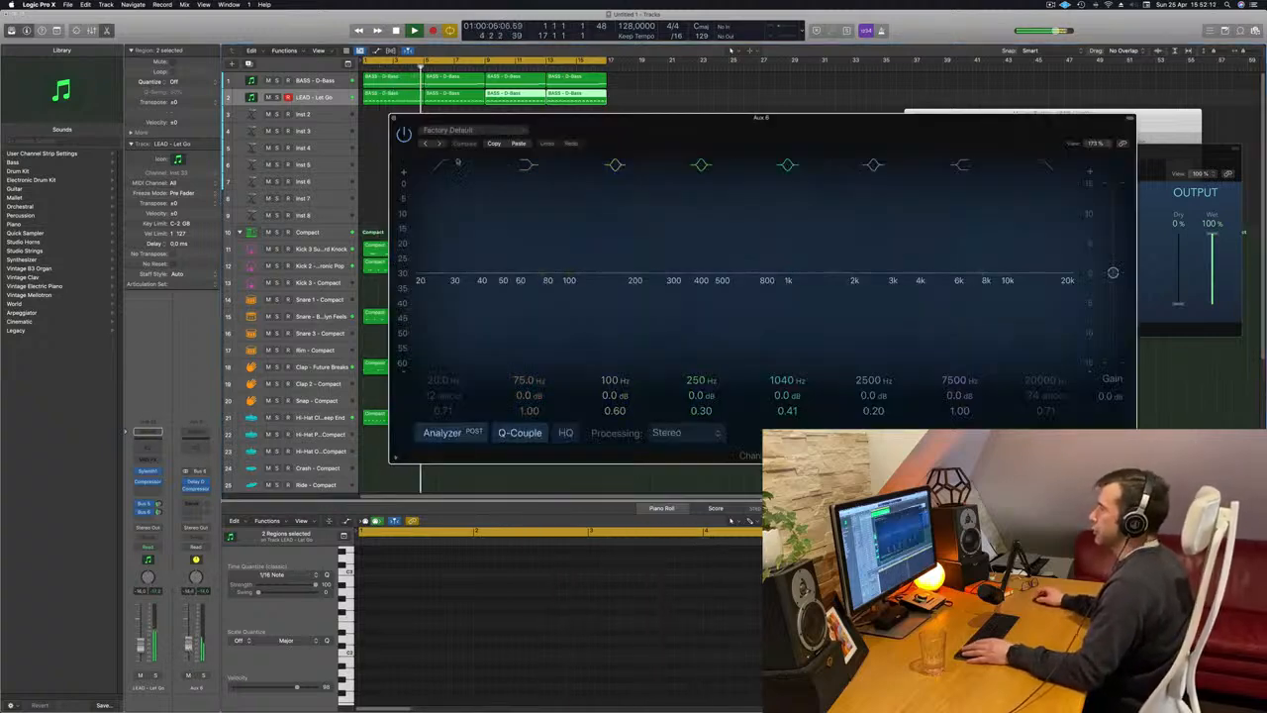
left_click(446, 166)
left_click_drag(469, 262, 692, 210)
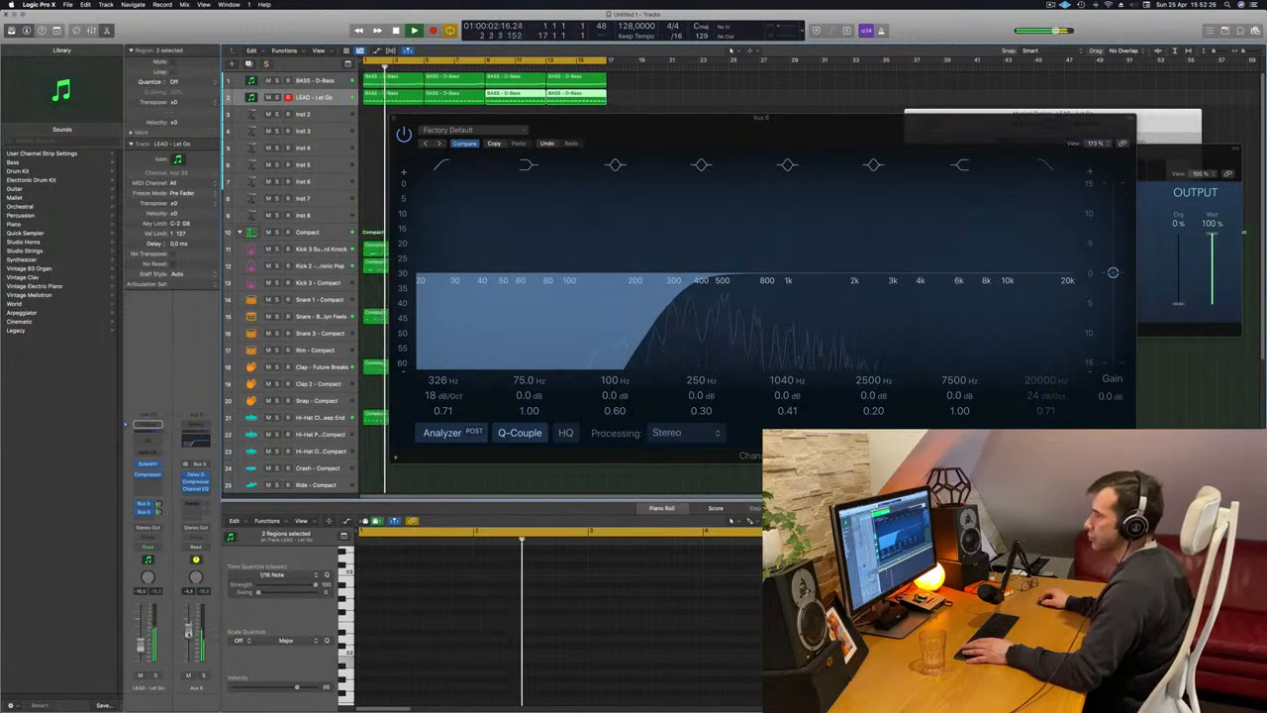
left_click(394, 119)
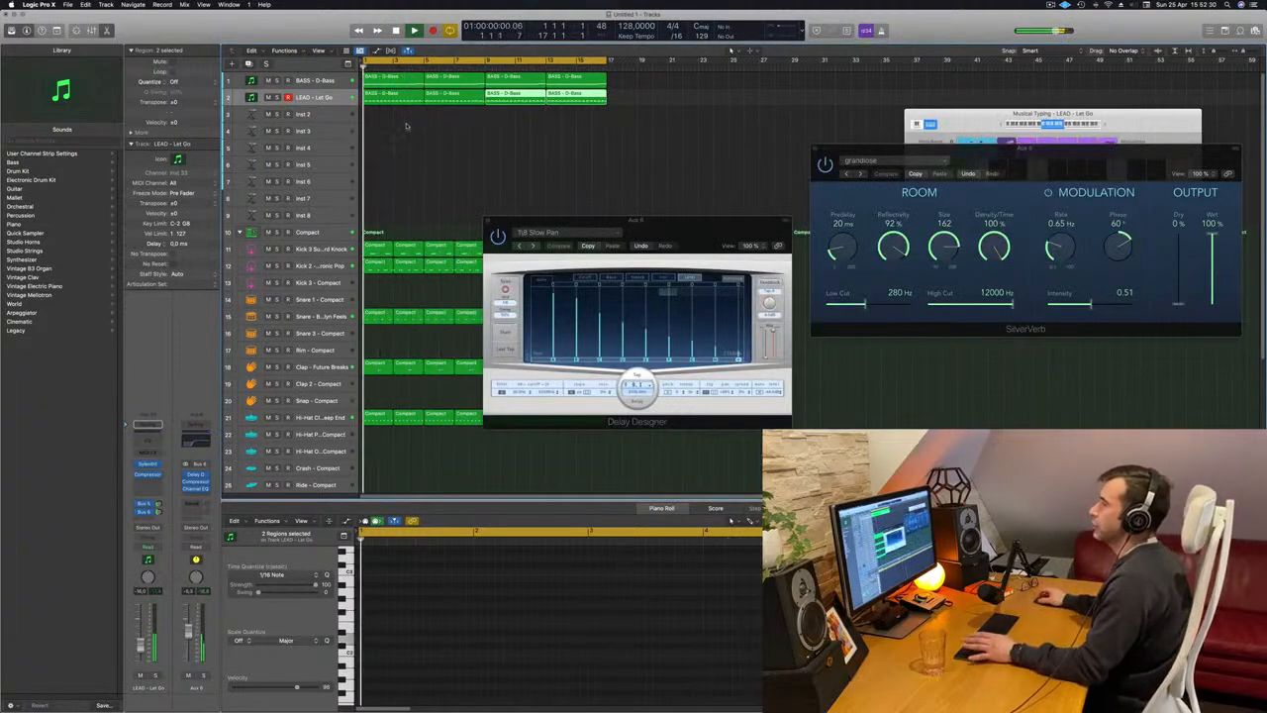
Move the Delay Designer window over the reverb window, select the lead track and restart playback from the beginning.
left_click(442, 129)
left_click_drag(633, 220, 868, 198)
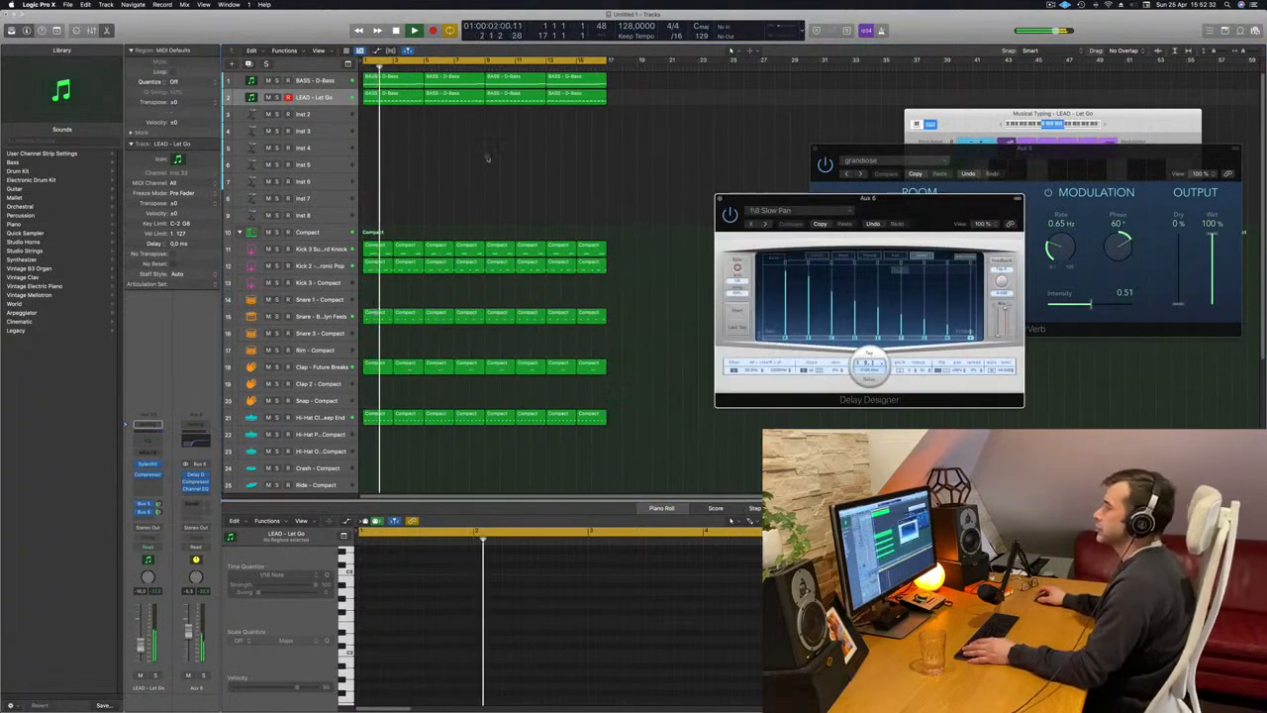
left_click(403, 94)
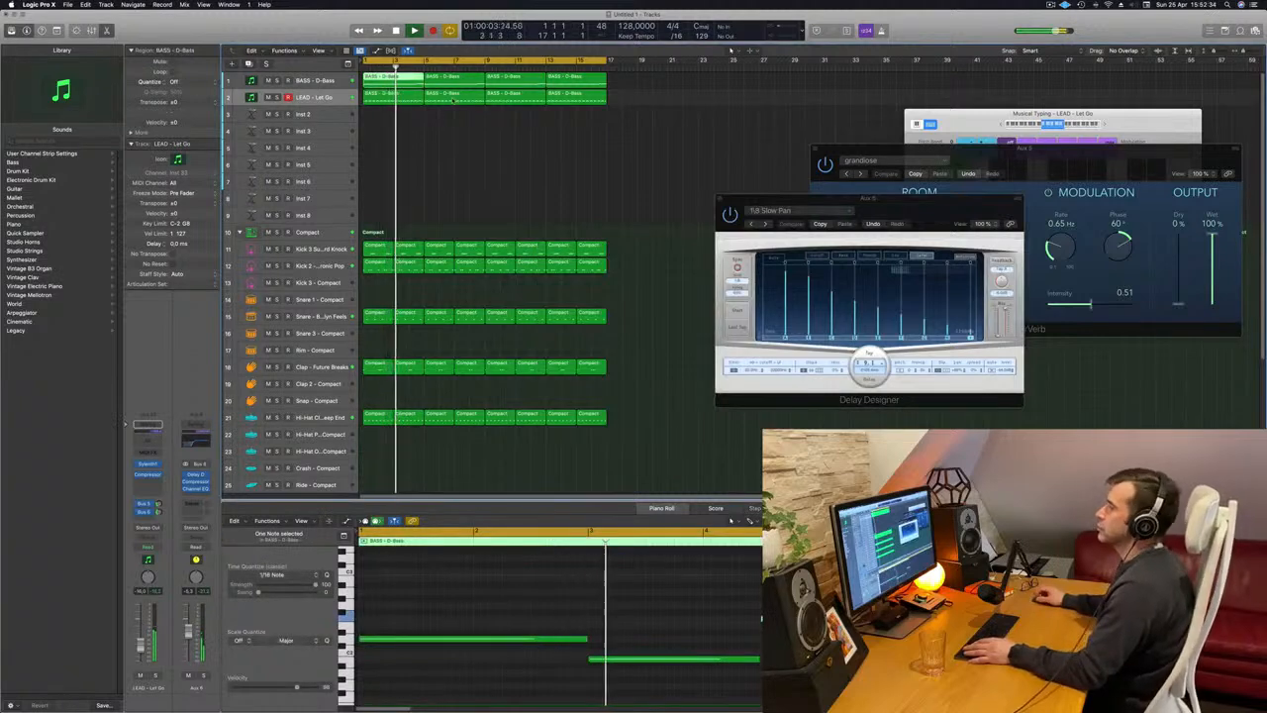
left_click(390, 122)
left_click(315, 97)
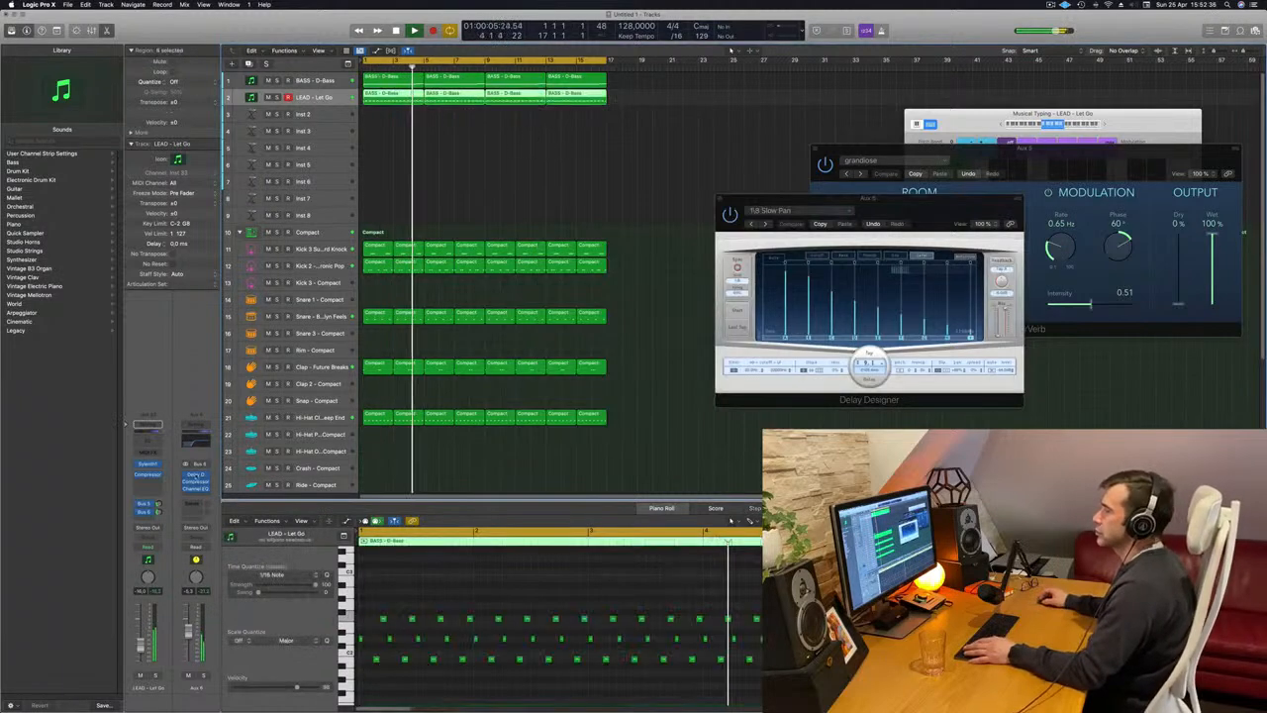
key("space")
key("space")
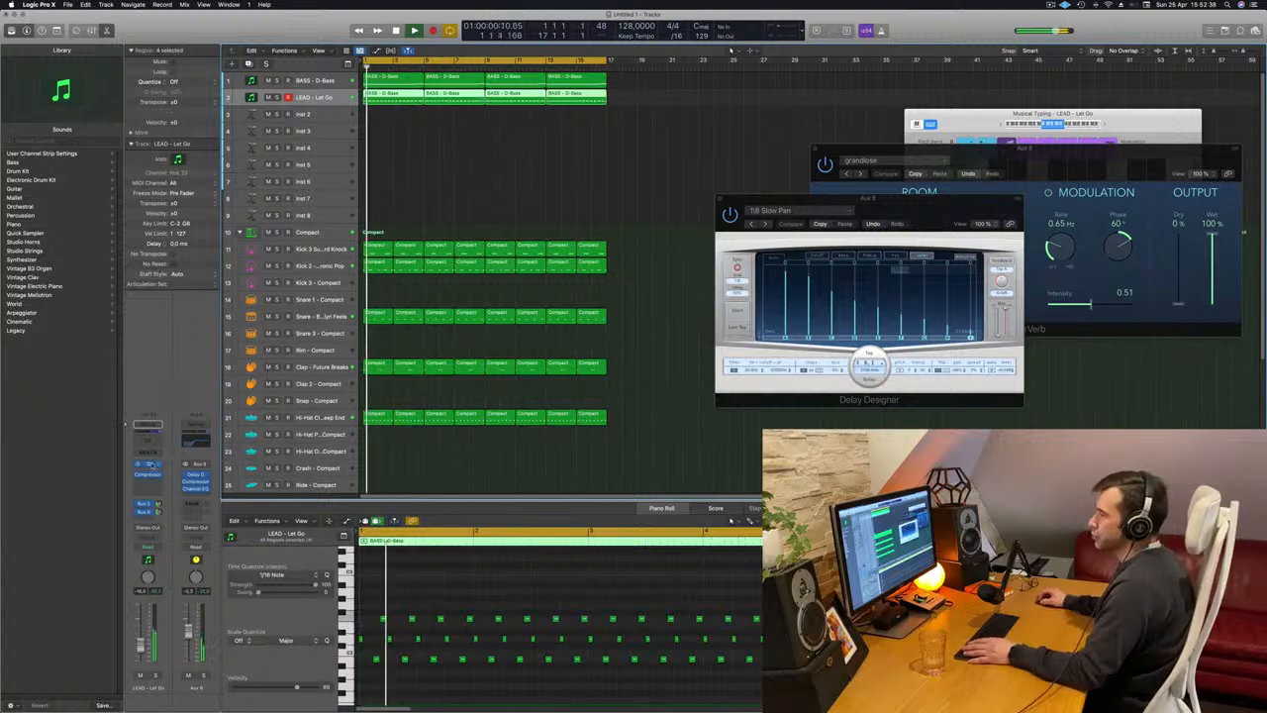
Open the lead track's Sylenth1 and place its window beside the Delay Designer.
left_click(151, 465)
key("Return")
left_click_drag(590, 238, 577, 277)
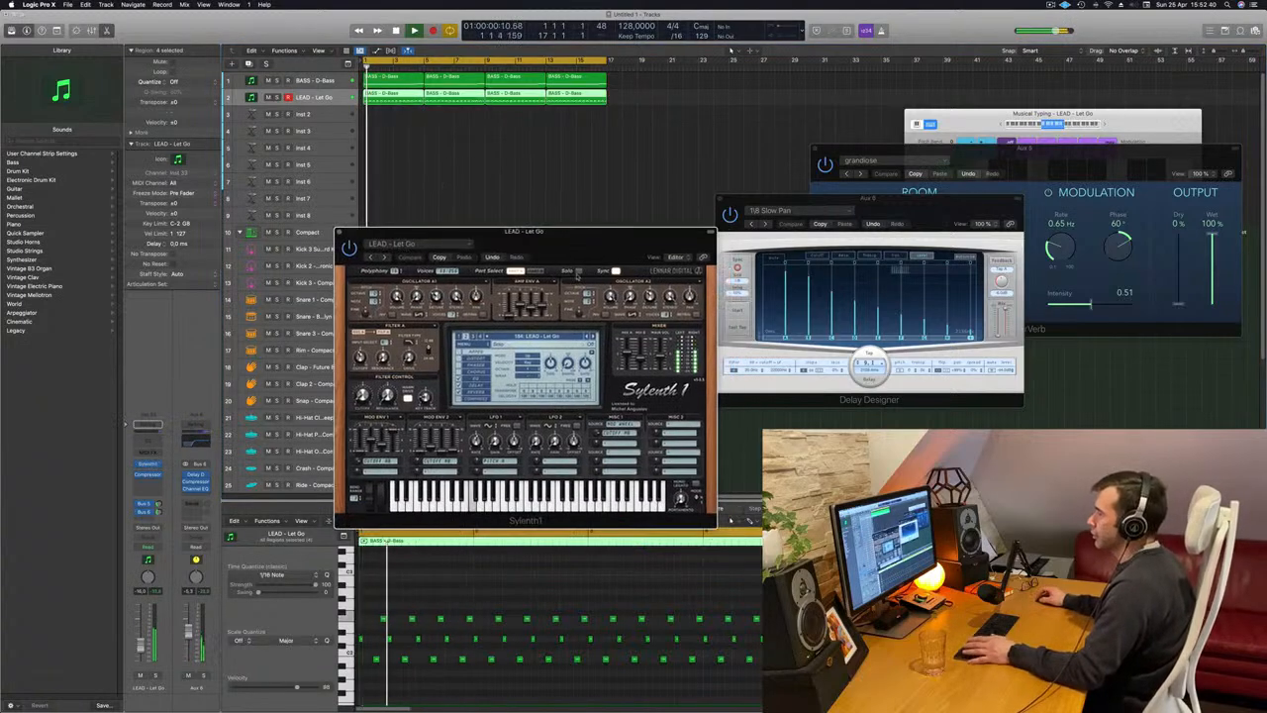
key("space")
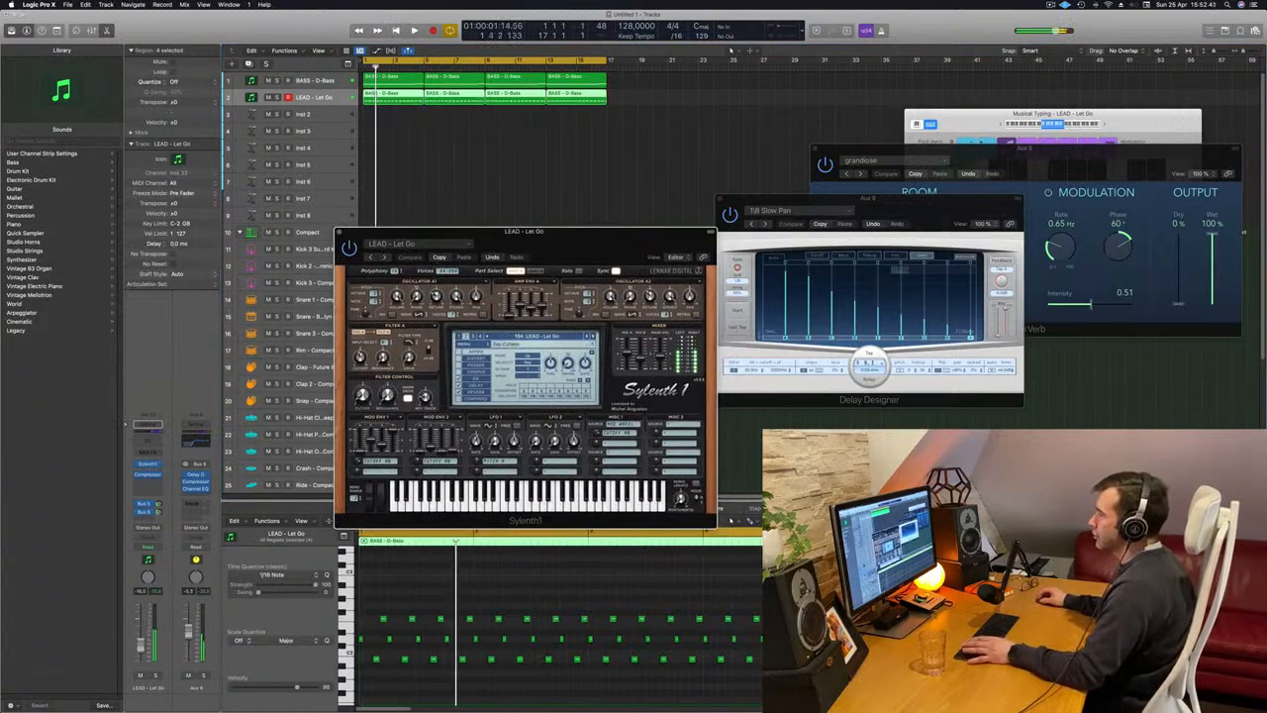
Audition the following Sylenth1 lead presets during playback, from Long Delay onward, and go back to Plucky Square.
left_click(593, 337)
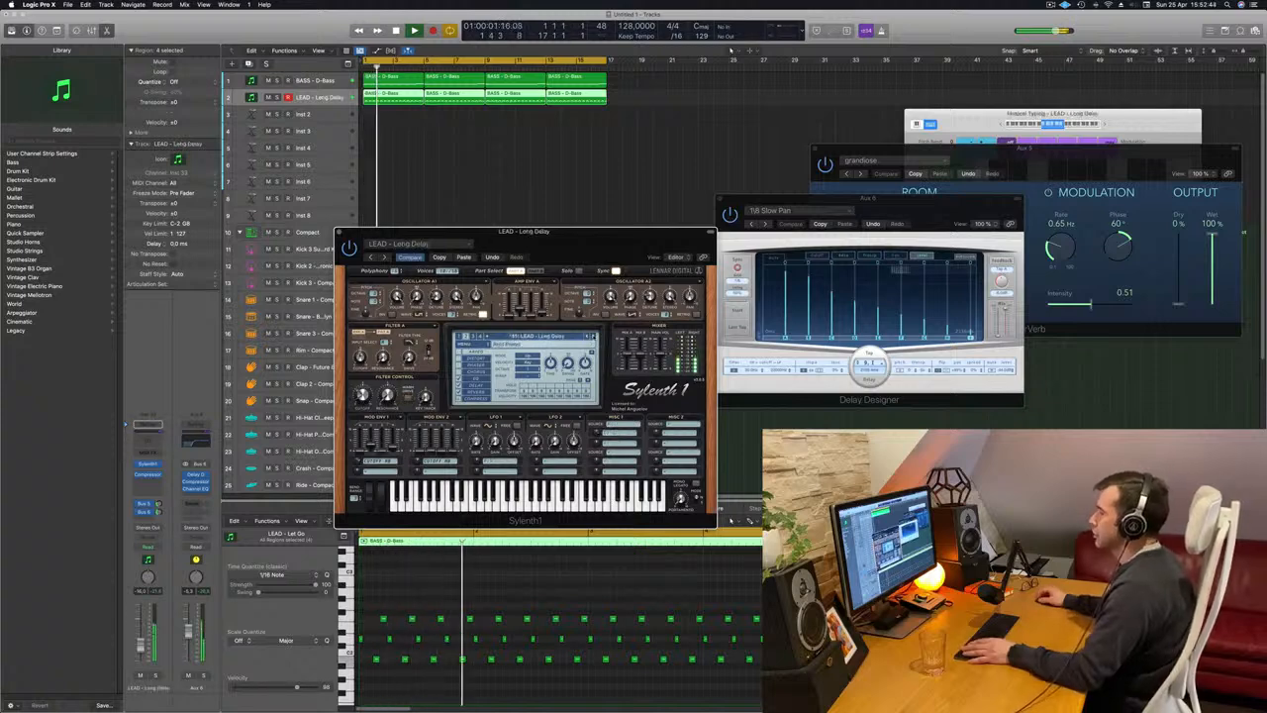
left_click(593, 338)
left_click(593, 337)
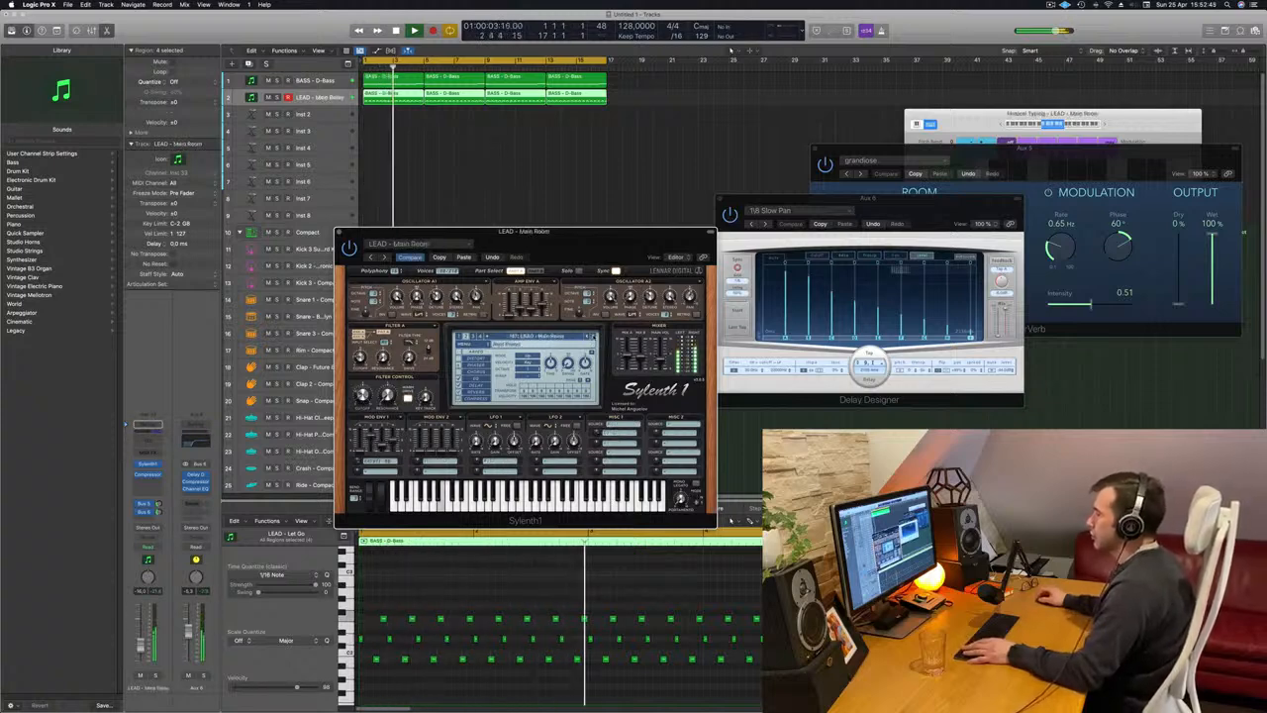
left_click(593, 338)
left_click(593, 338)
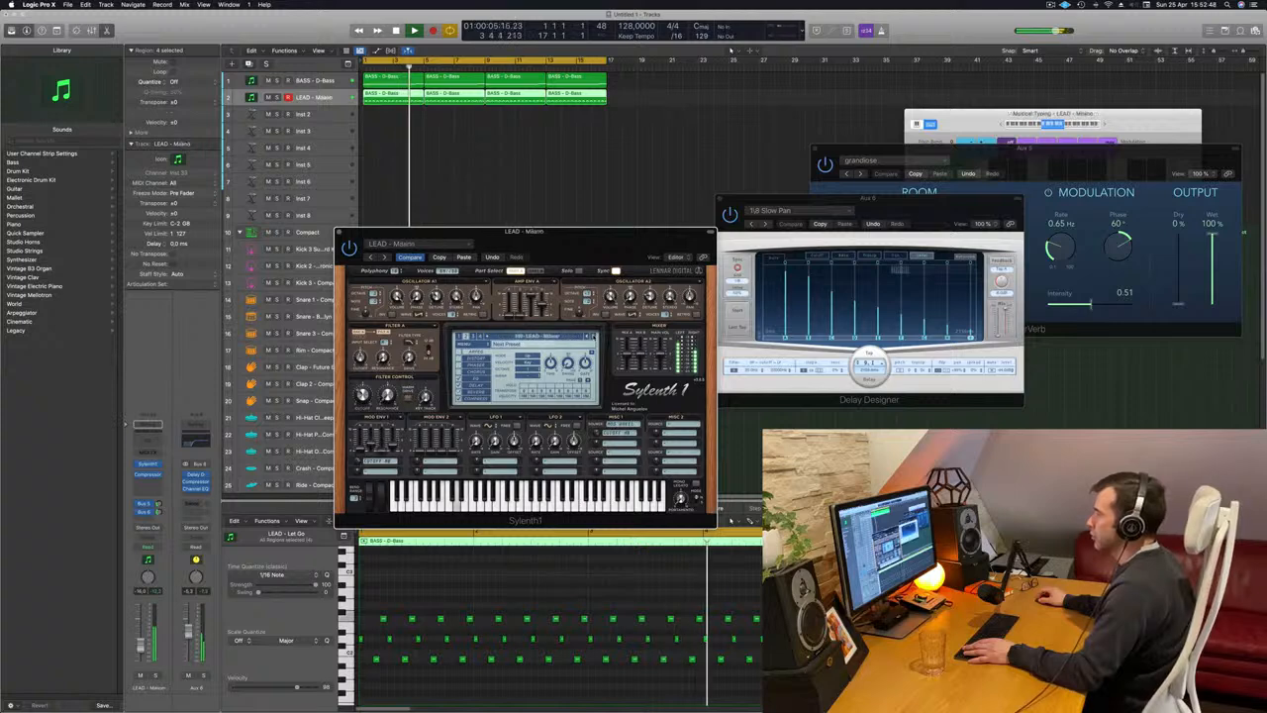
left_click(593, 337)
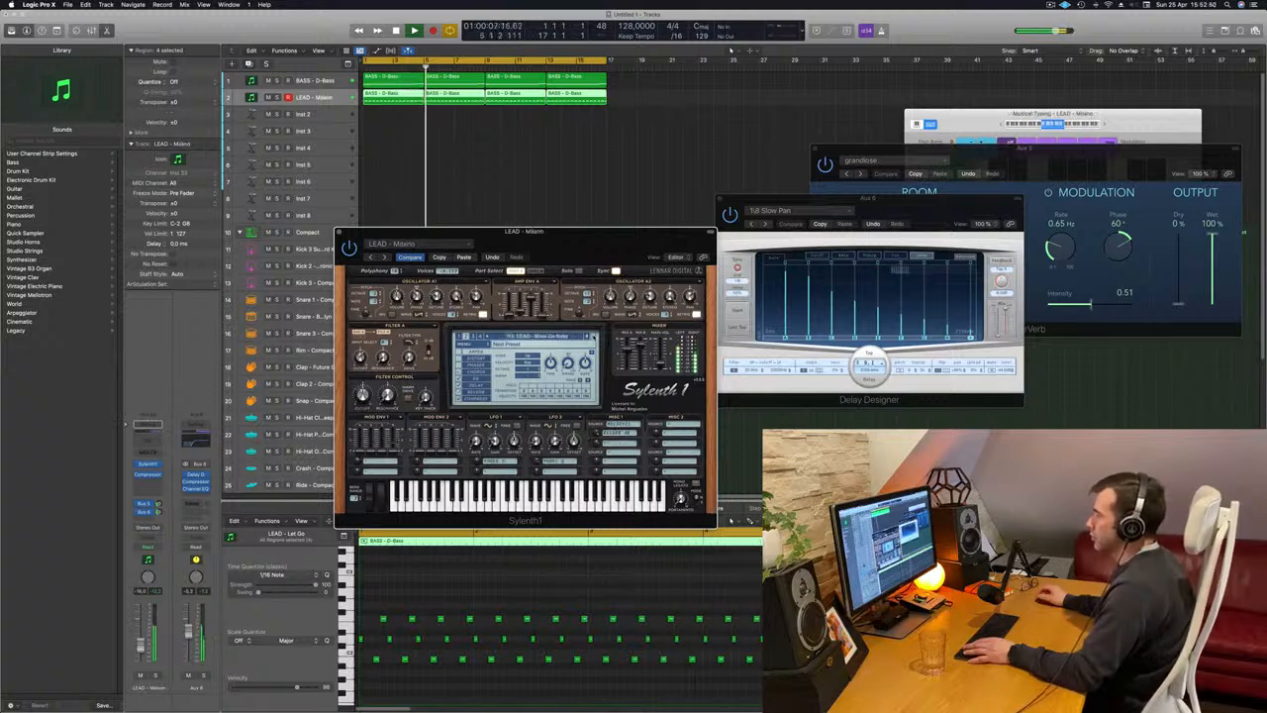
left_click(593, 338)
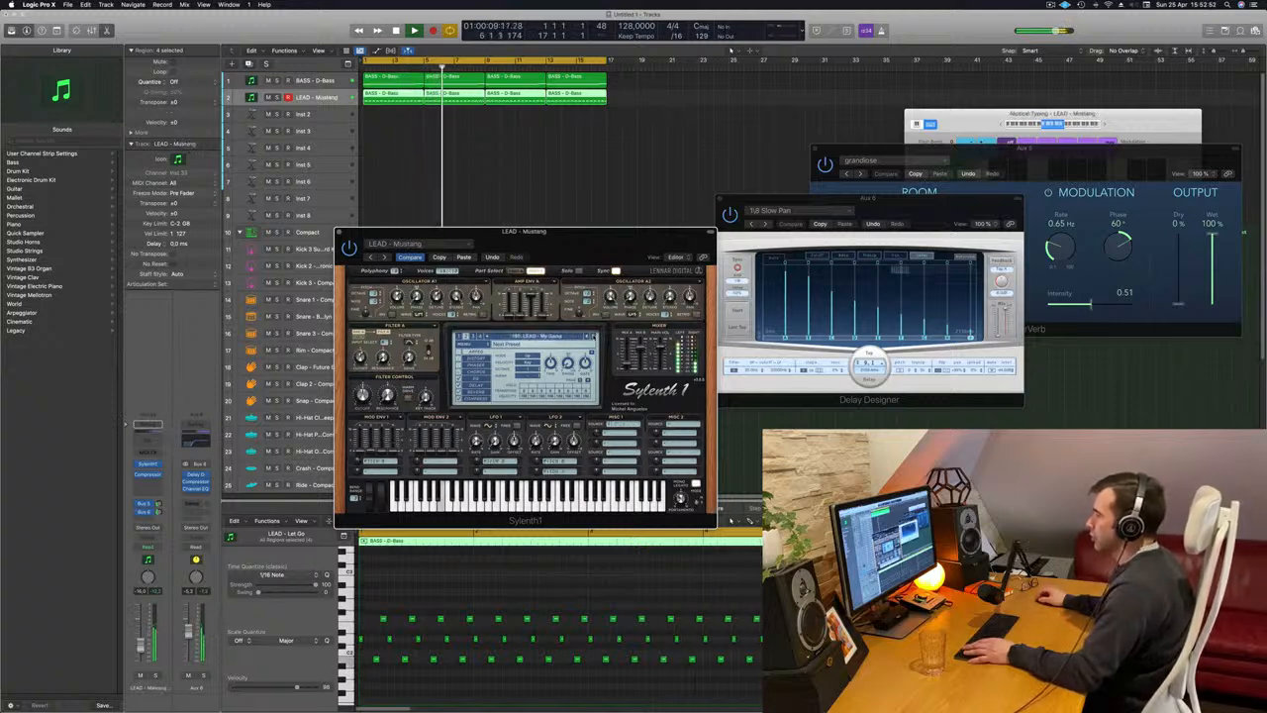
left_click(593, 338)
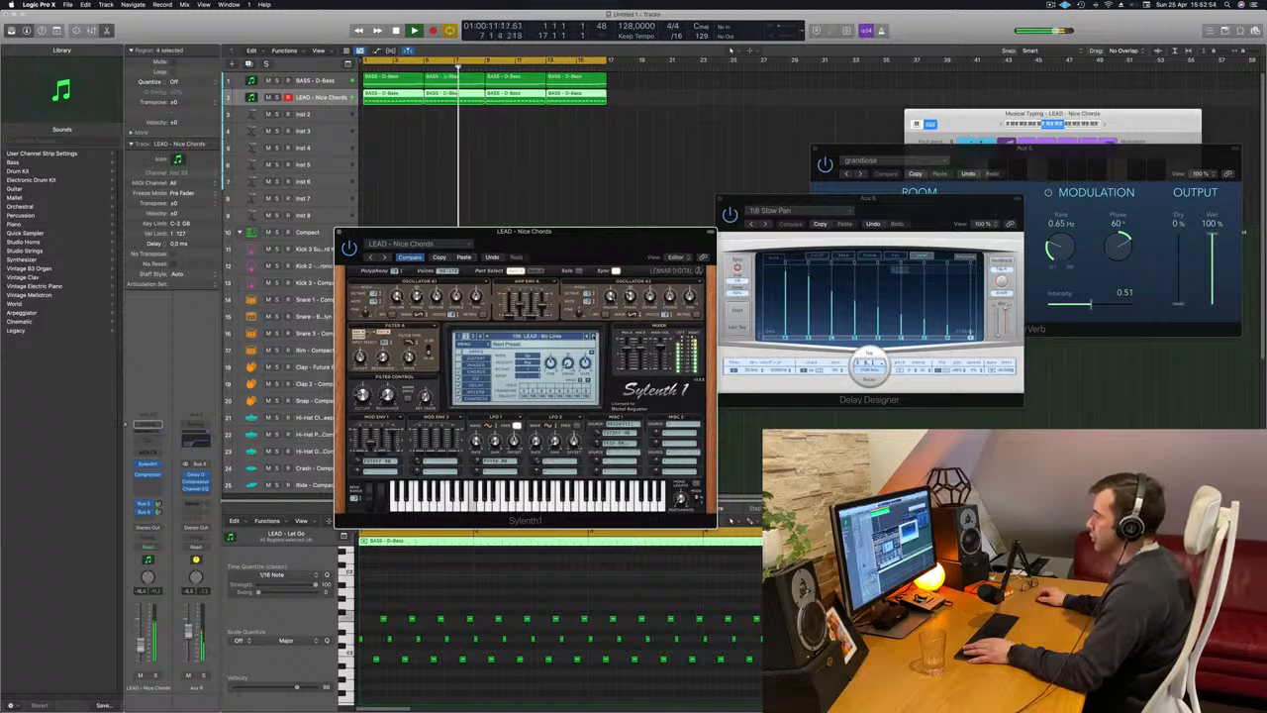
left_click(593, 337)
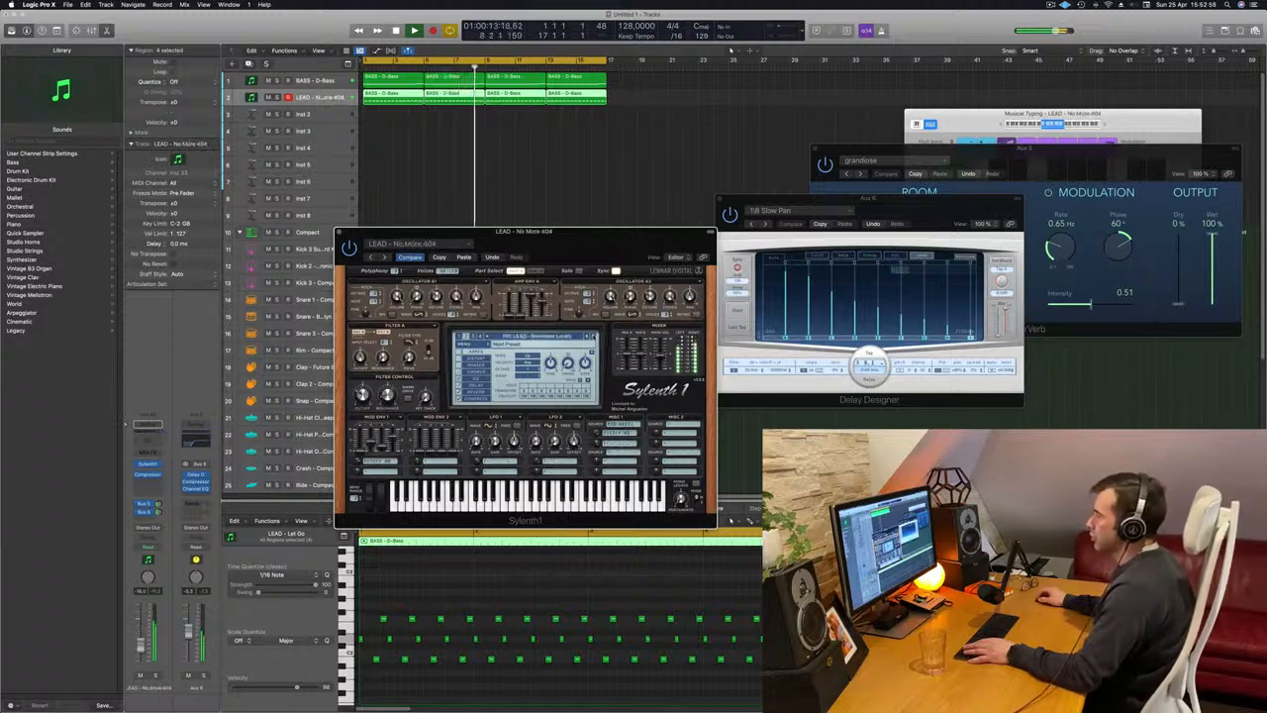
left_click(593, 337)
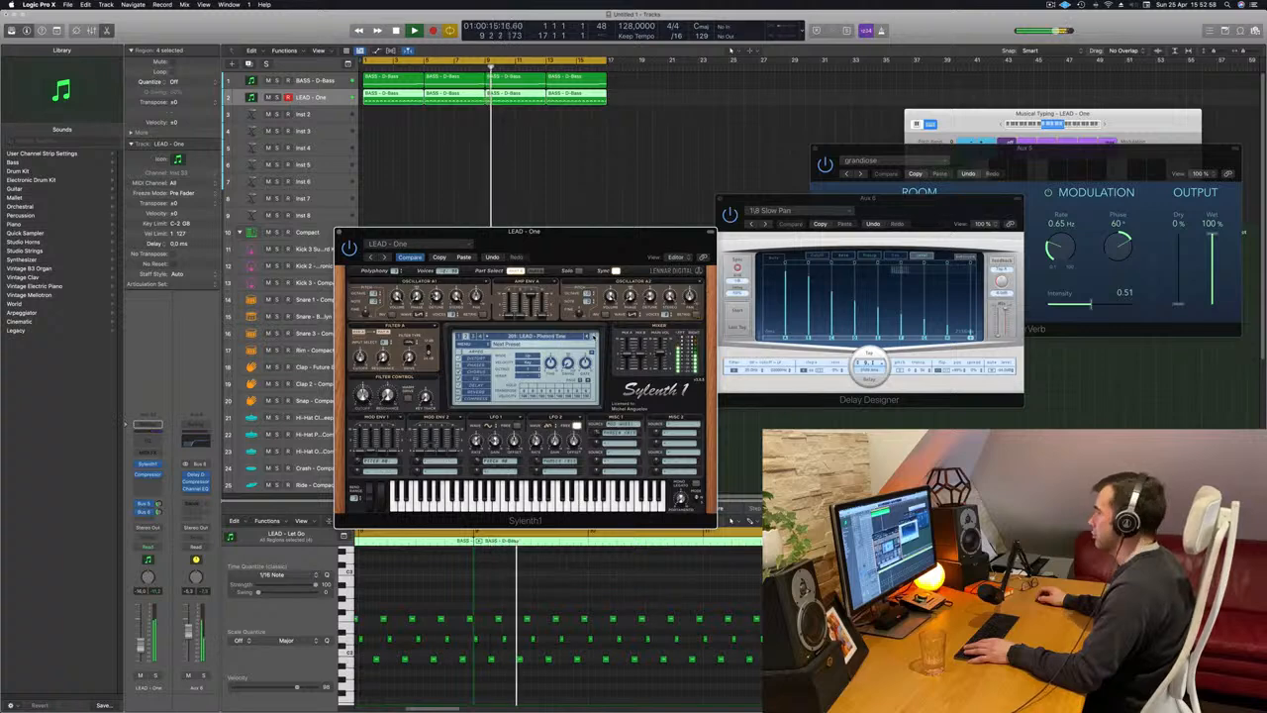
left_click(592, 337)
left_click(592, 338)
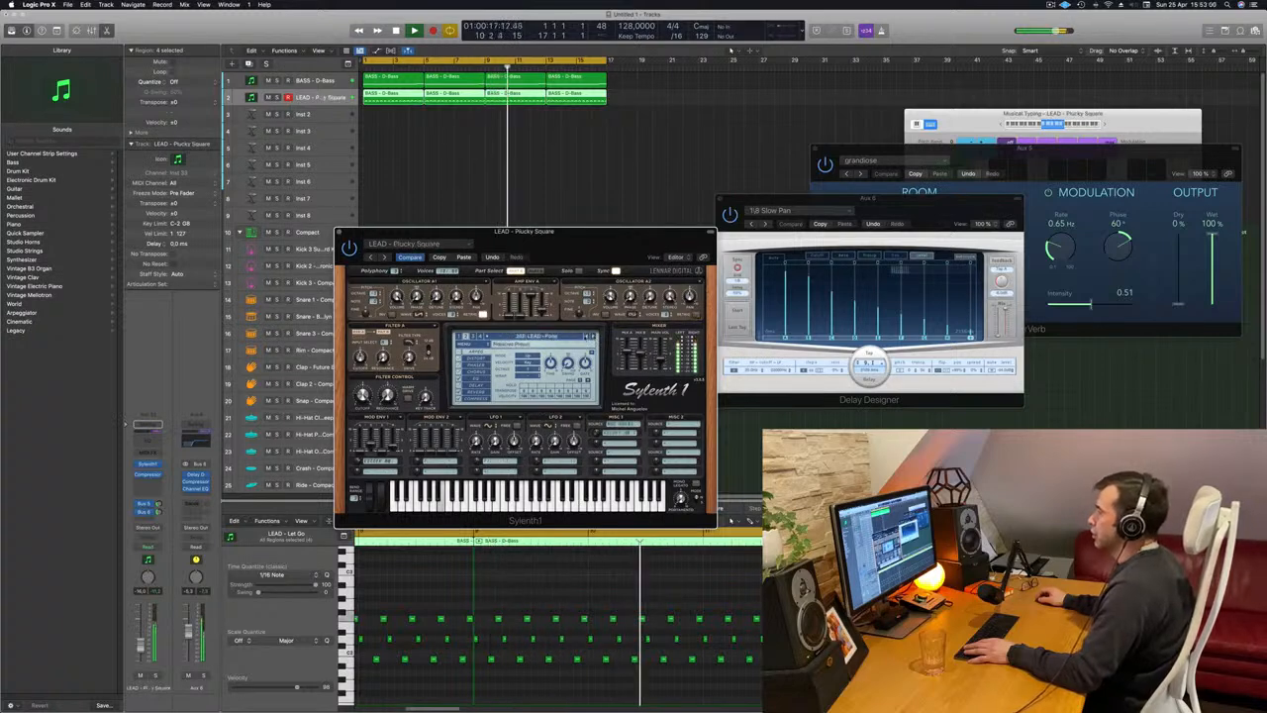
left_click(587, 338)
Load the PLUCK - 4AM preset from Sylenth1's third bank part on the lead track and reposition the plug-in window.
left_click(545, 338)
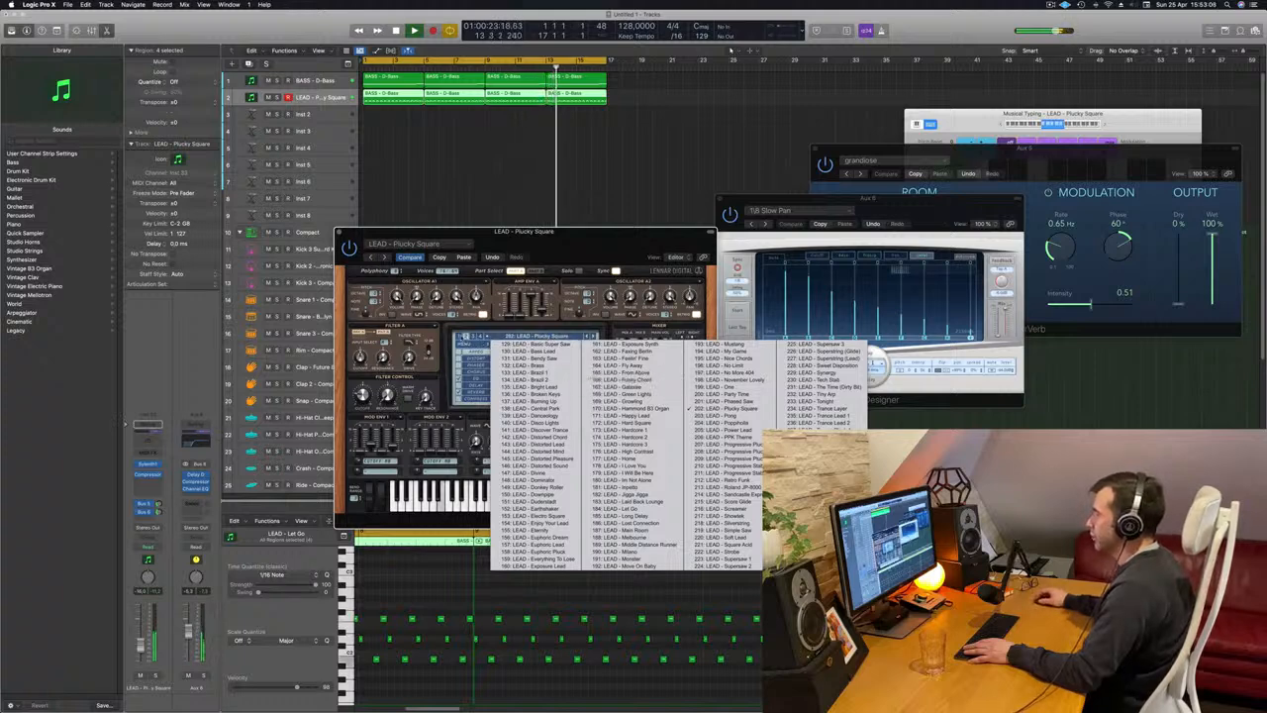
left_click(461, 336)
left_click(513, 338)
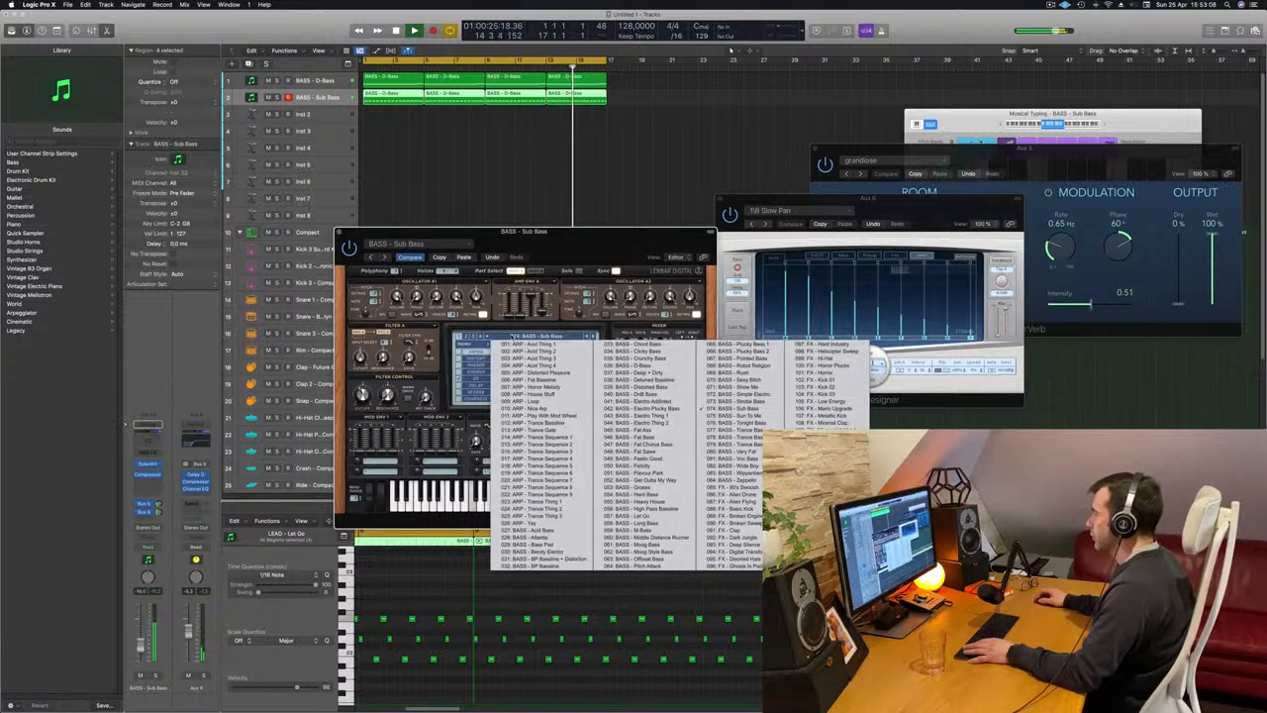
left_click(473, 337)
left_click(516, 338)
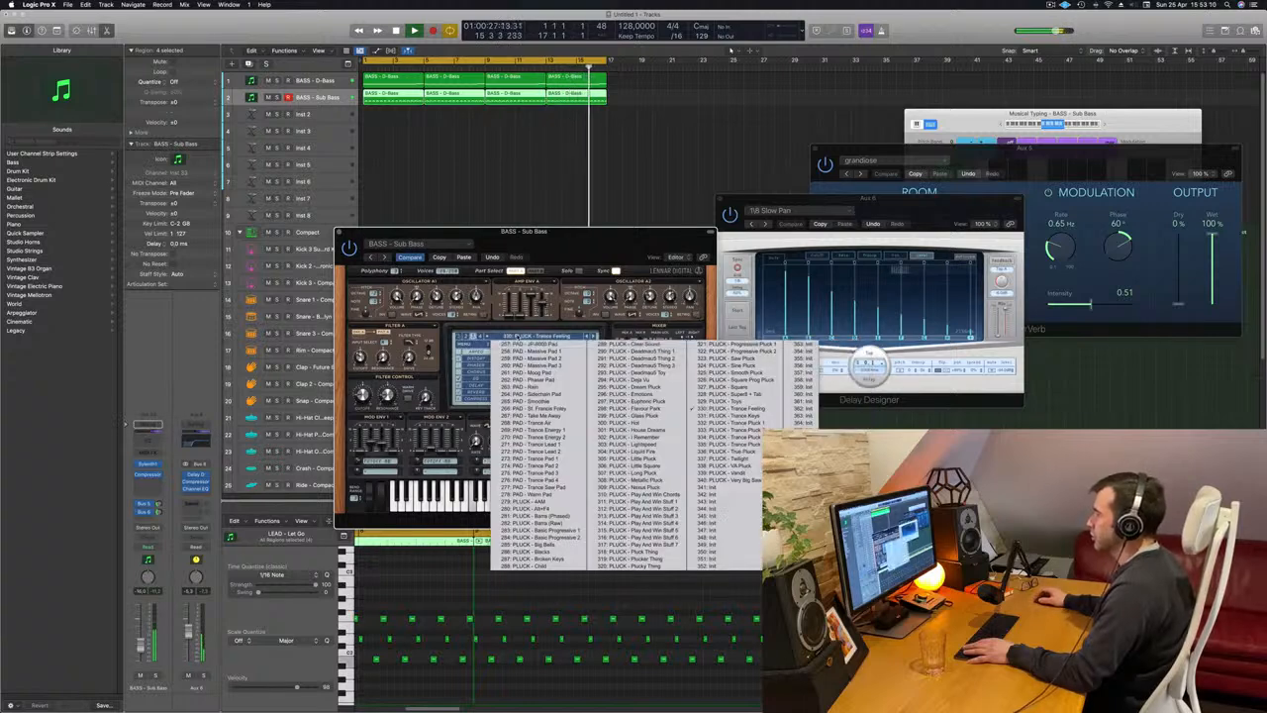
left_click(543, 508)
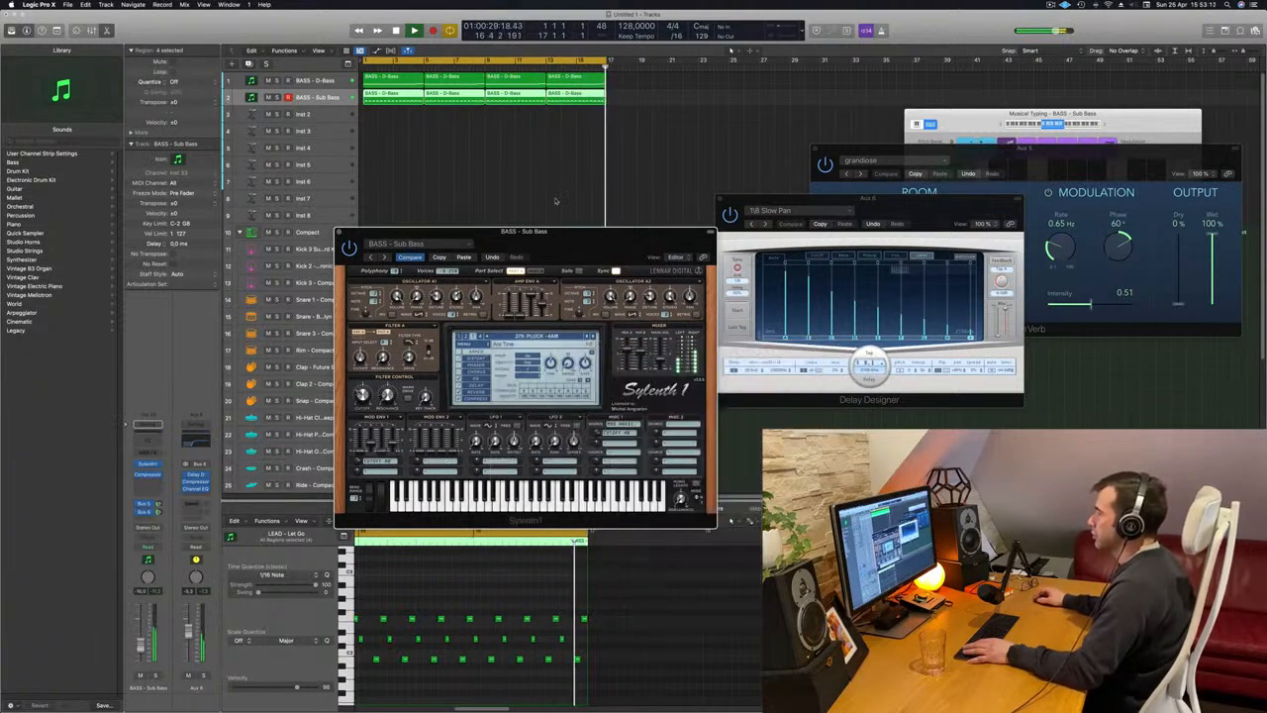
left_click_drag(553, 251, 569, 217)
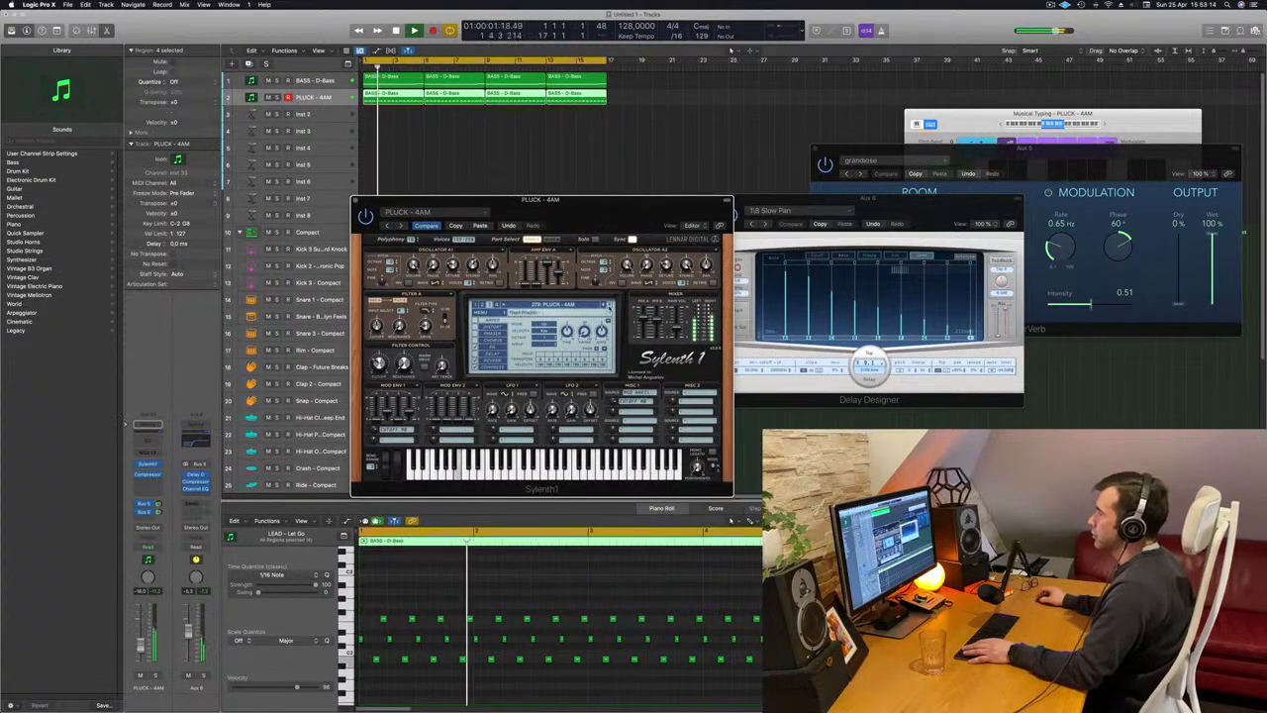
Audition the Sylenth1 pluck presets after 4AM one by one during playback, stopping at Flavour Park.
left_click(609, 308)
left_click(608, 308)
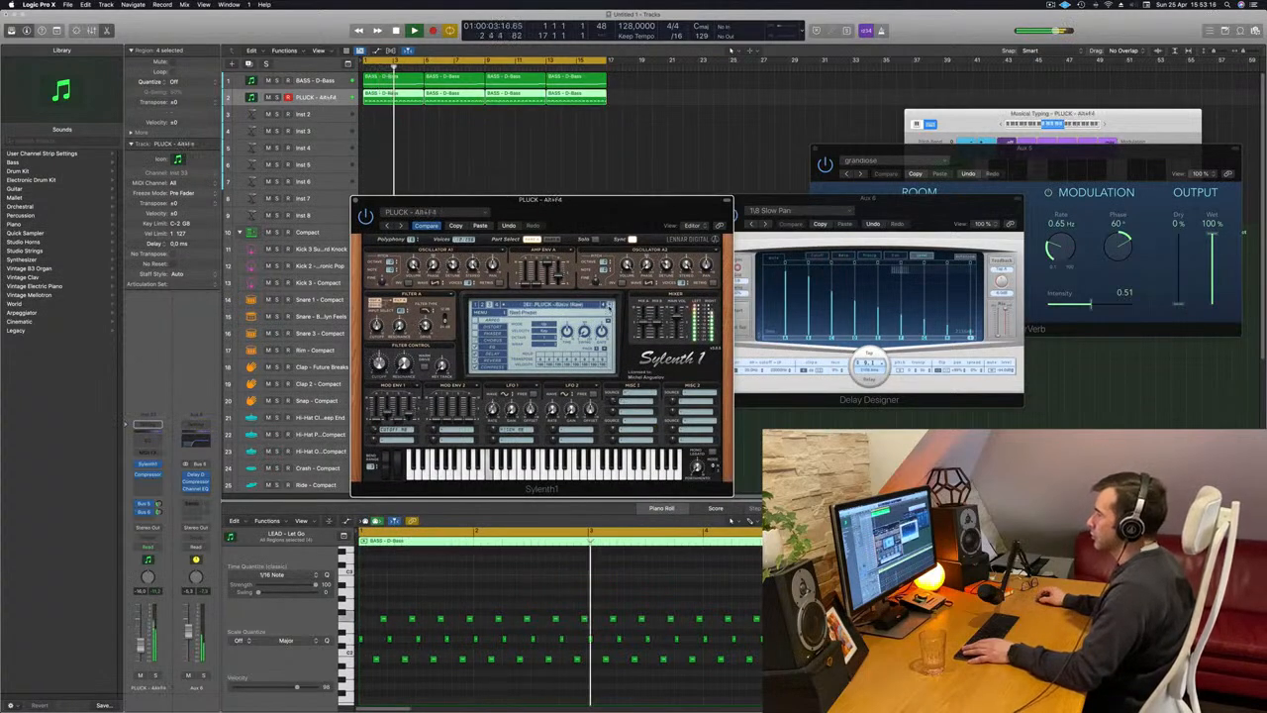
left_click(609, 307)
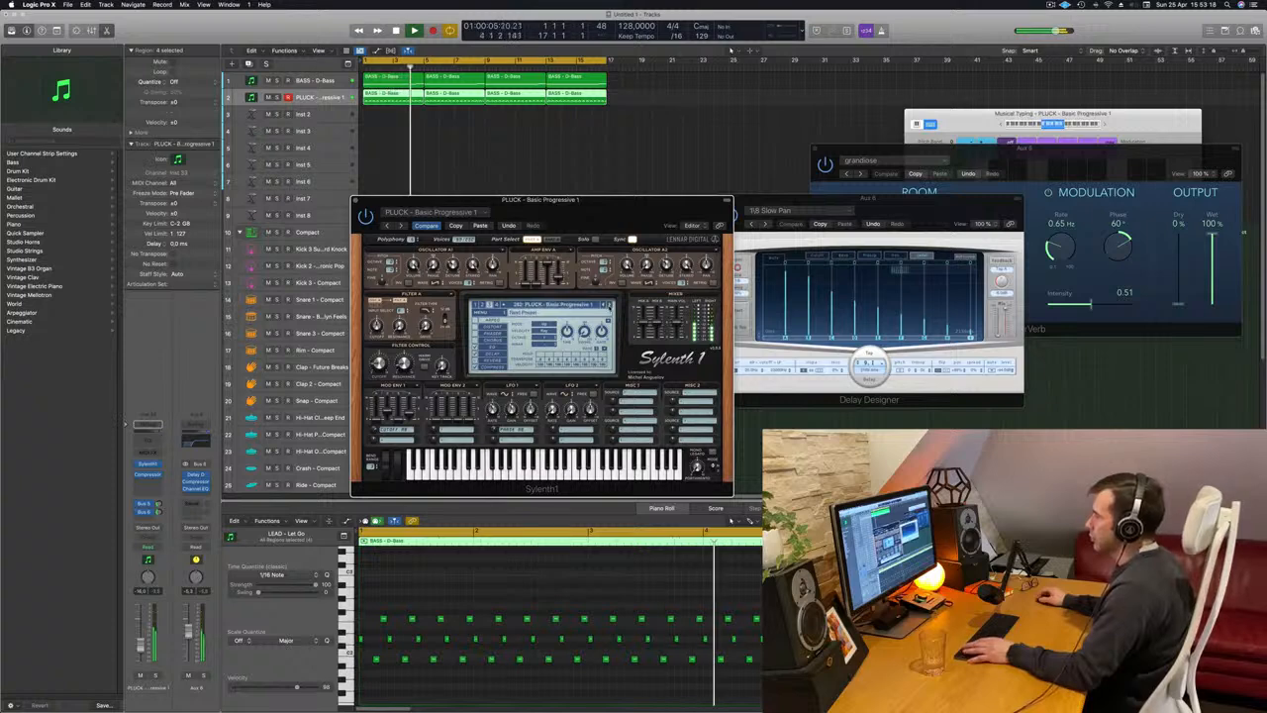
left_click(608, 308)
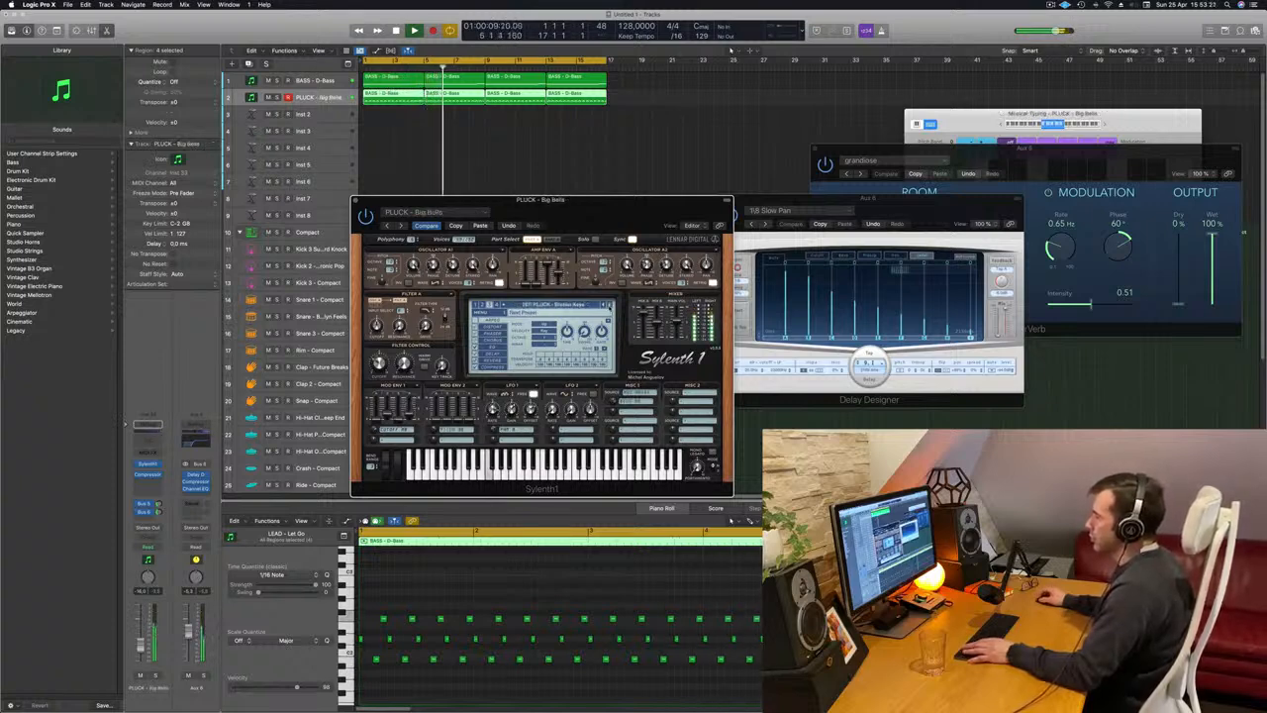
left_click(609, 308)
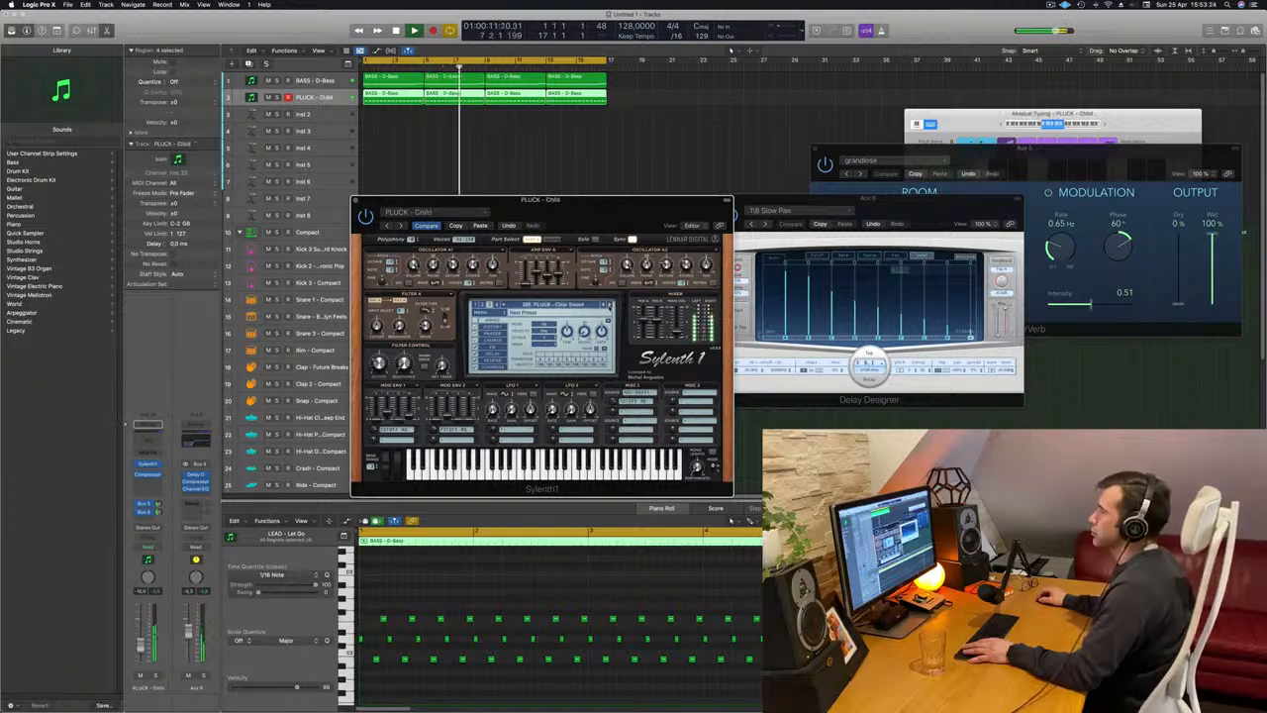
left_click(609, 307)
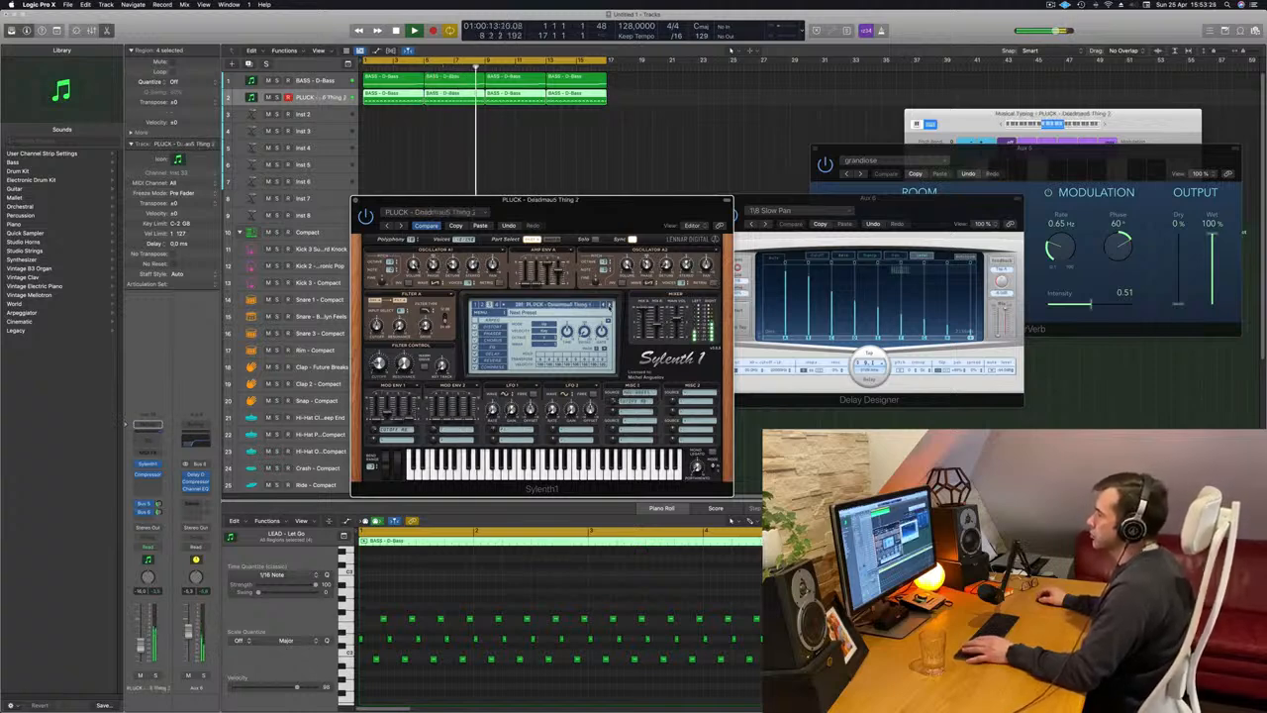
left_click(609, 308)
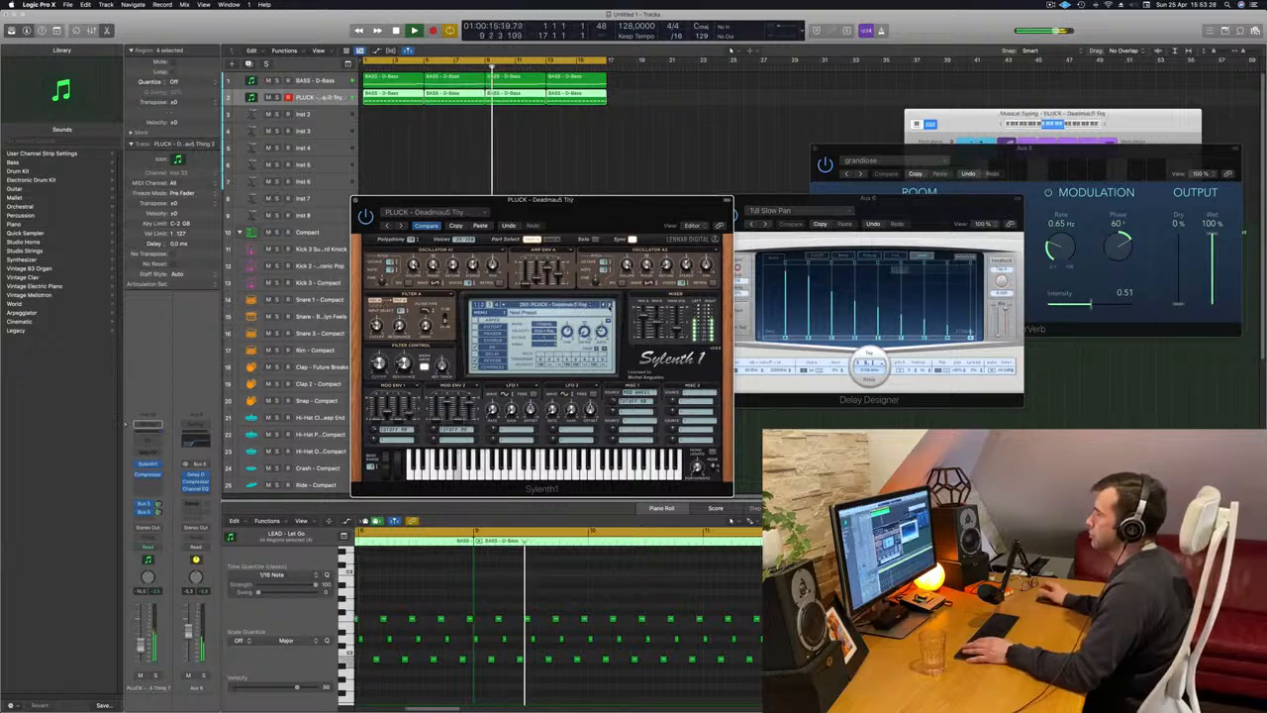
left_click(609, 307)
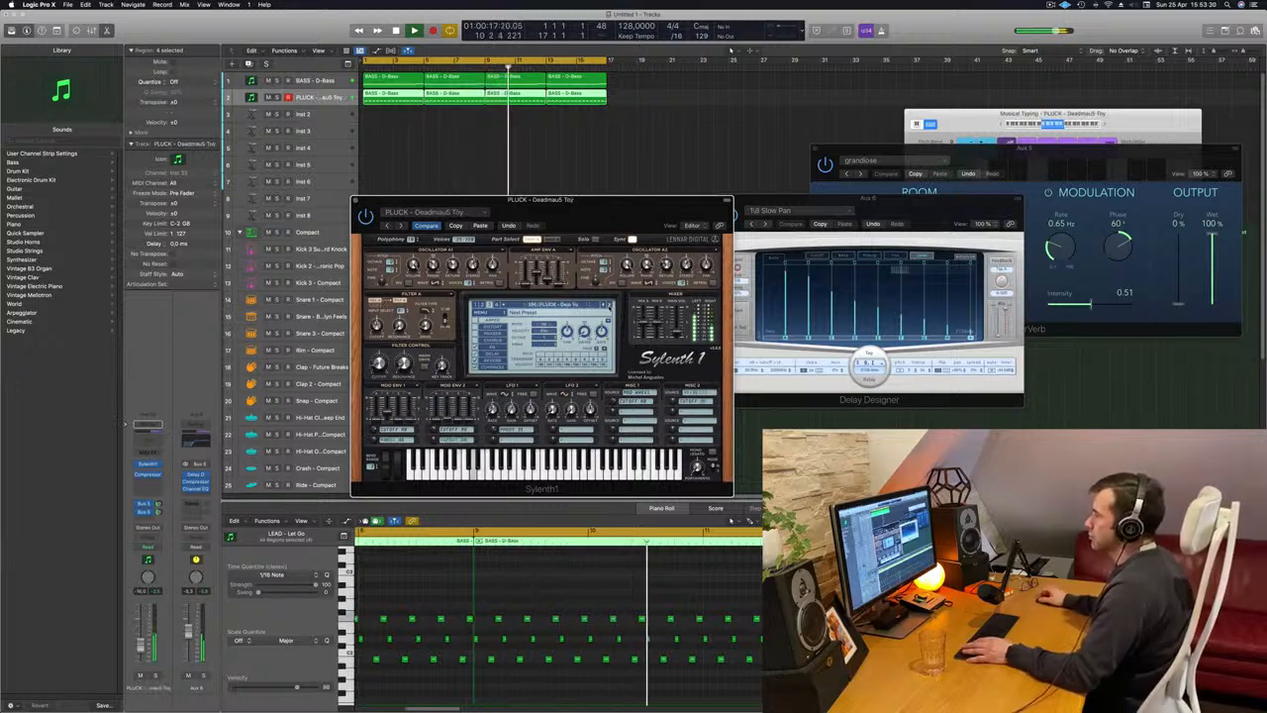
left_click(609, 308)
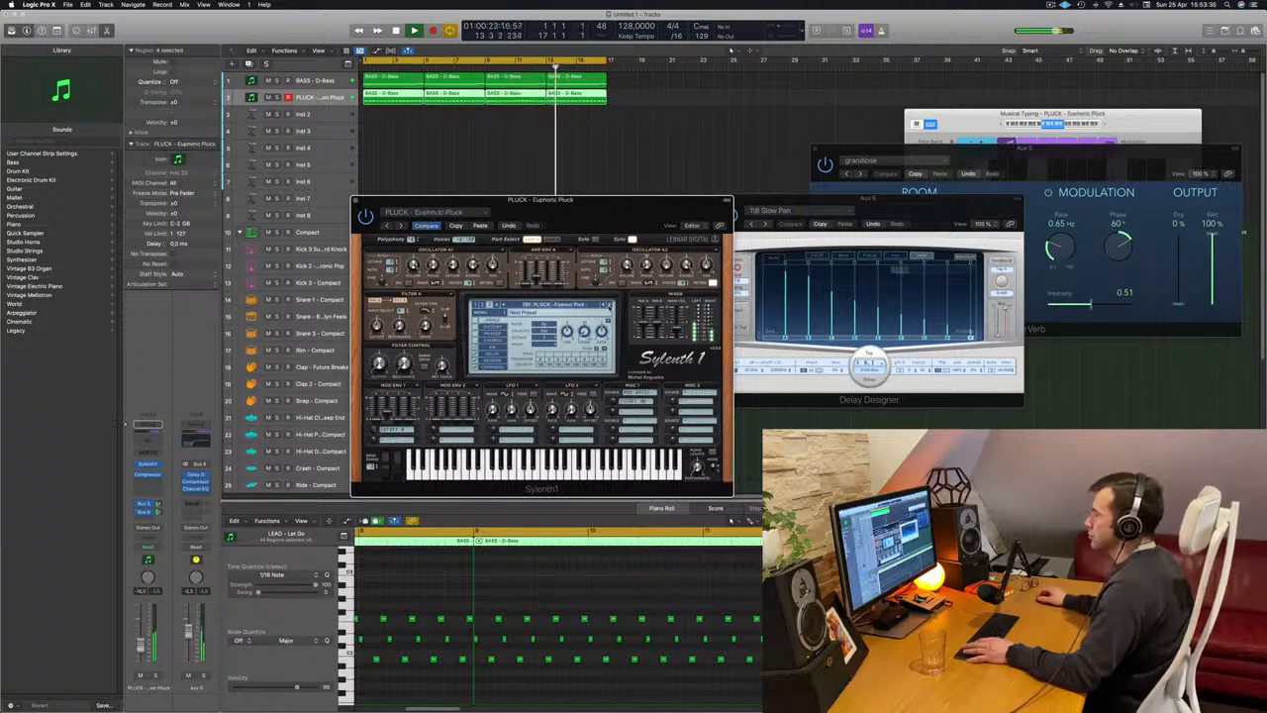
Move the Sylenth1 window aside and close it, deselect the regions and restart playback from the beginning.
left_click_drag(879, 202, 895, 178)
key("Return")
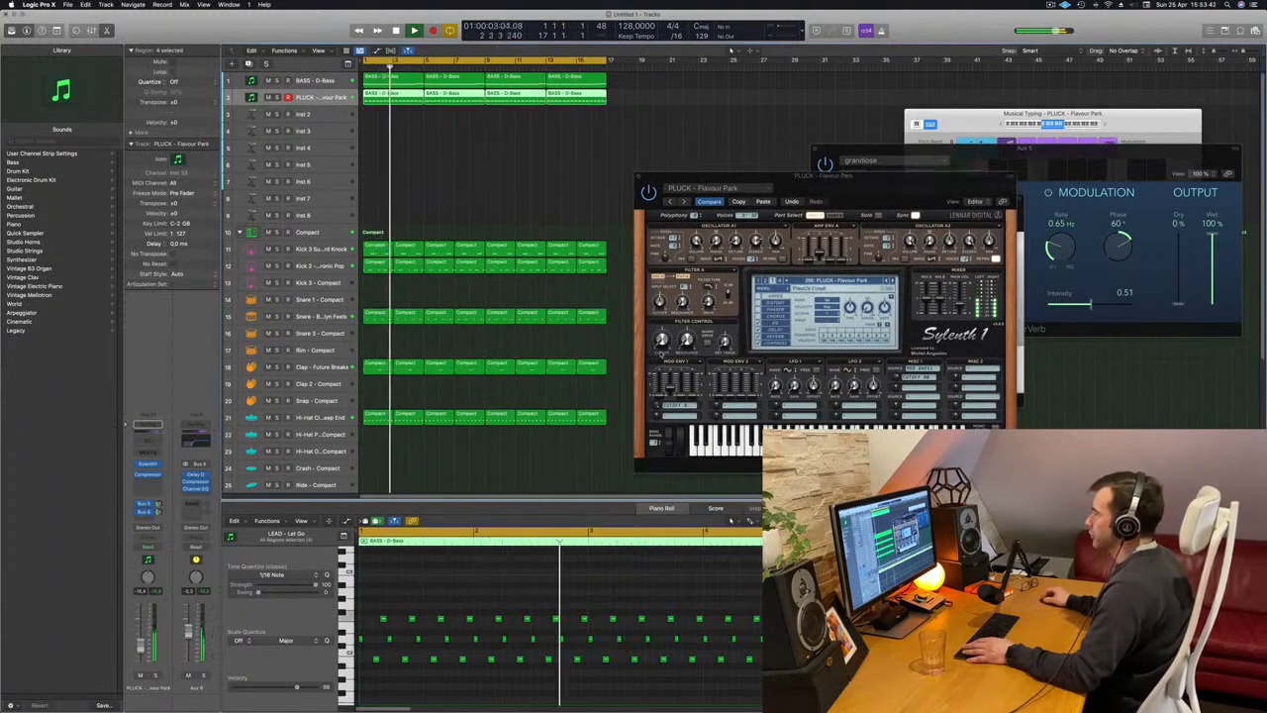
left_click(841, 201)
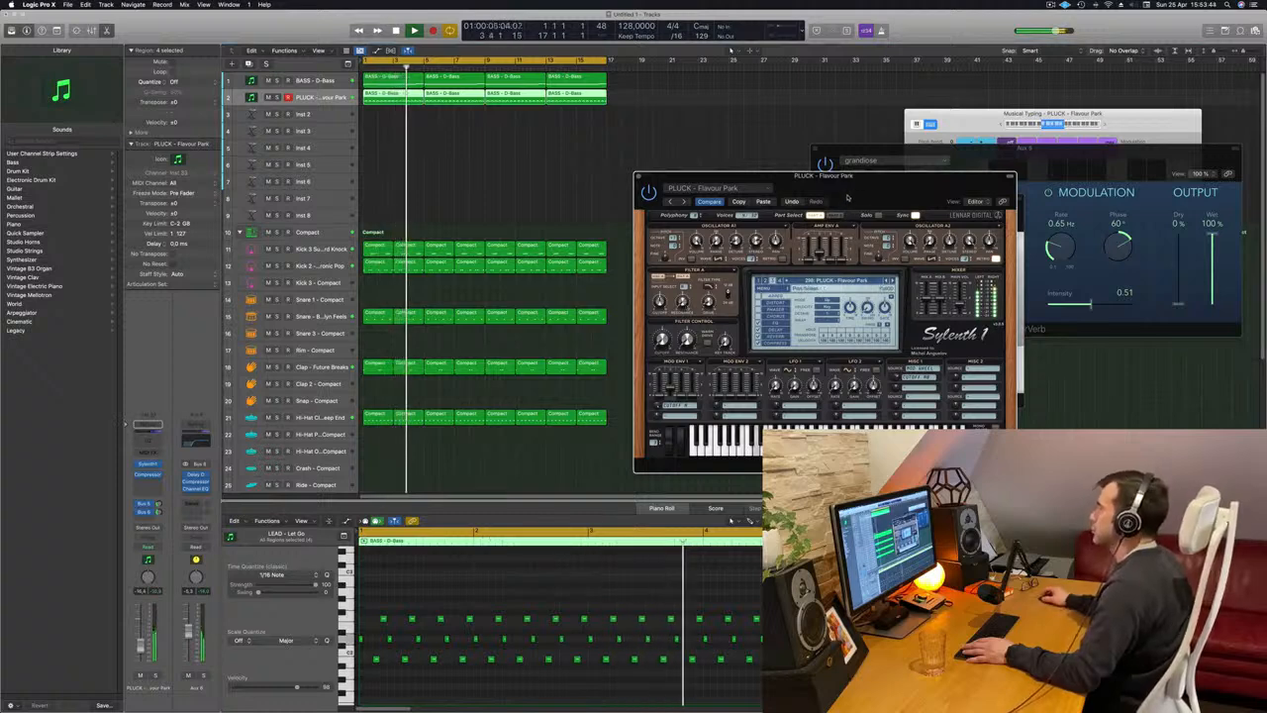
left_click_drag(842, 201, 836, 202)
left_click(634, 178)
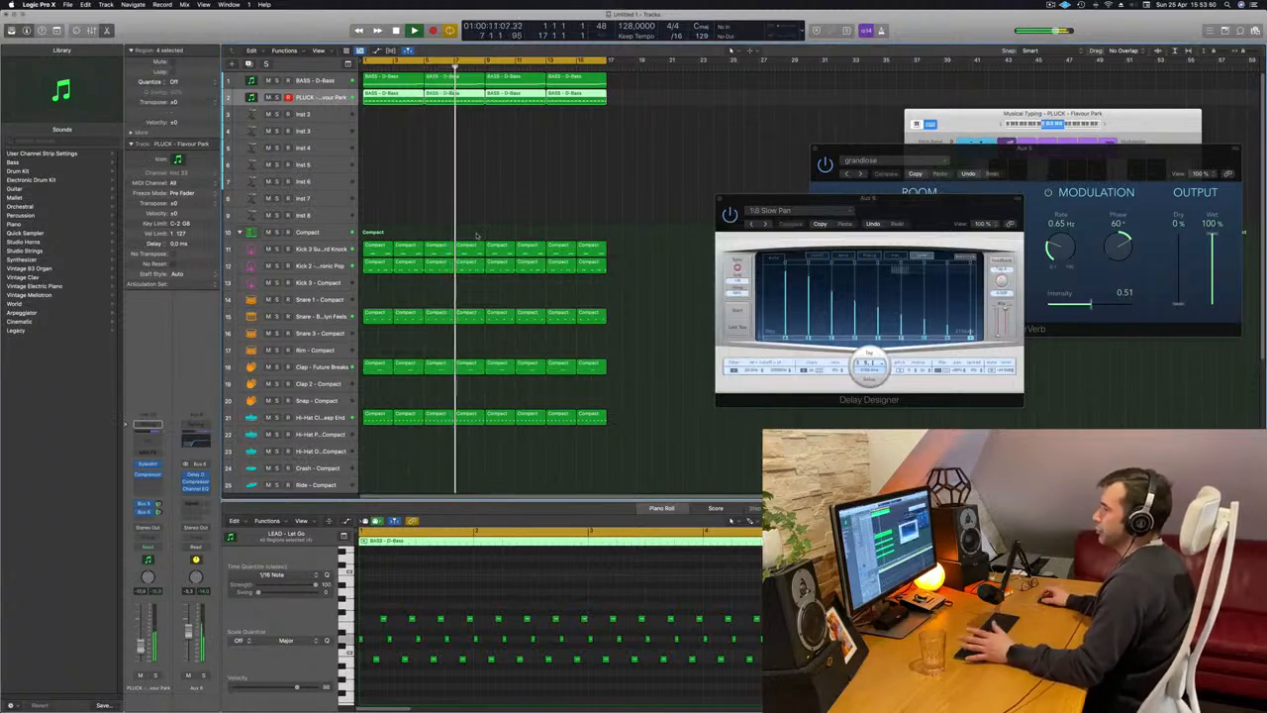
left_click(512, 186)
key("Return")
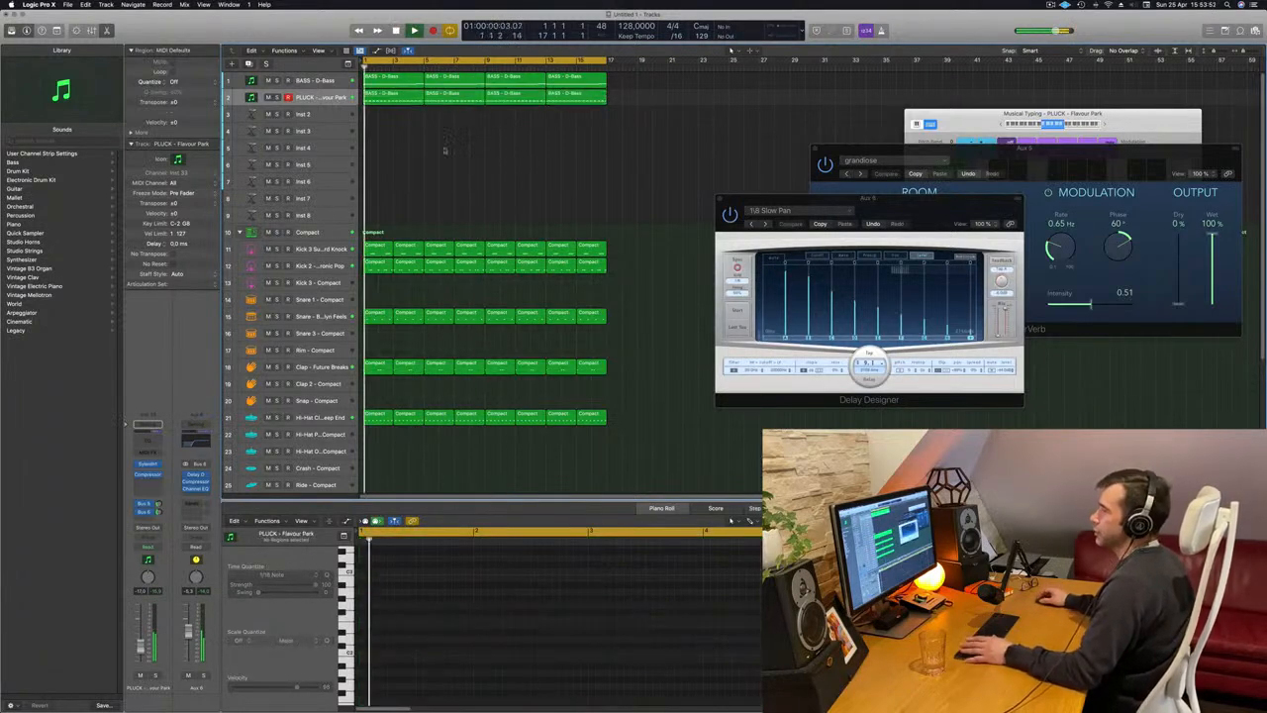
Add a Channel EQ to the lead track with a 48 dB/Oct high cut at 4300 Hz and a 12 dB/Oct low cut at 137 Hz.
left_click(141, 440)
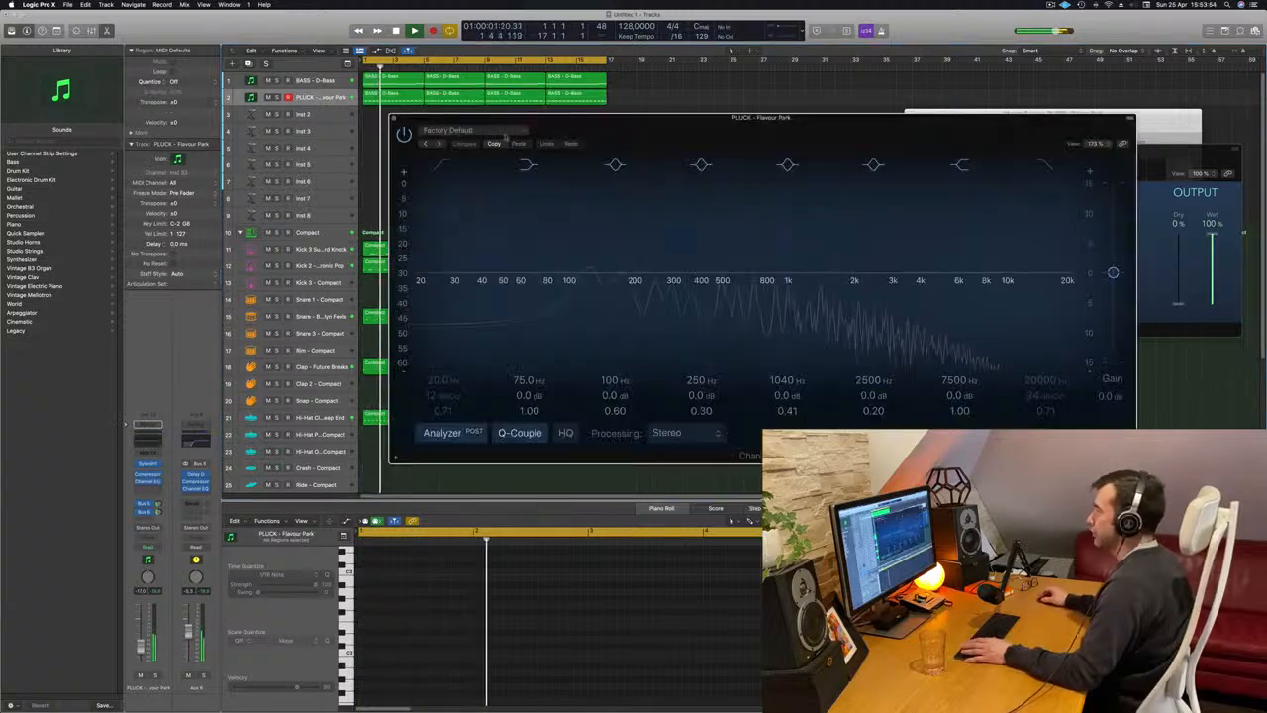
left_click(1045, 166)
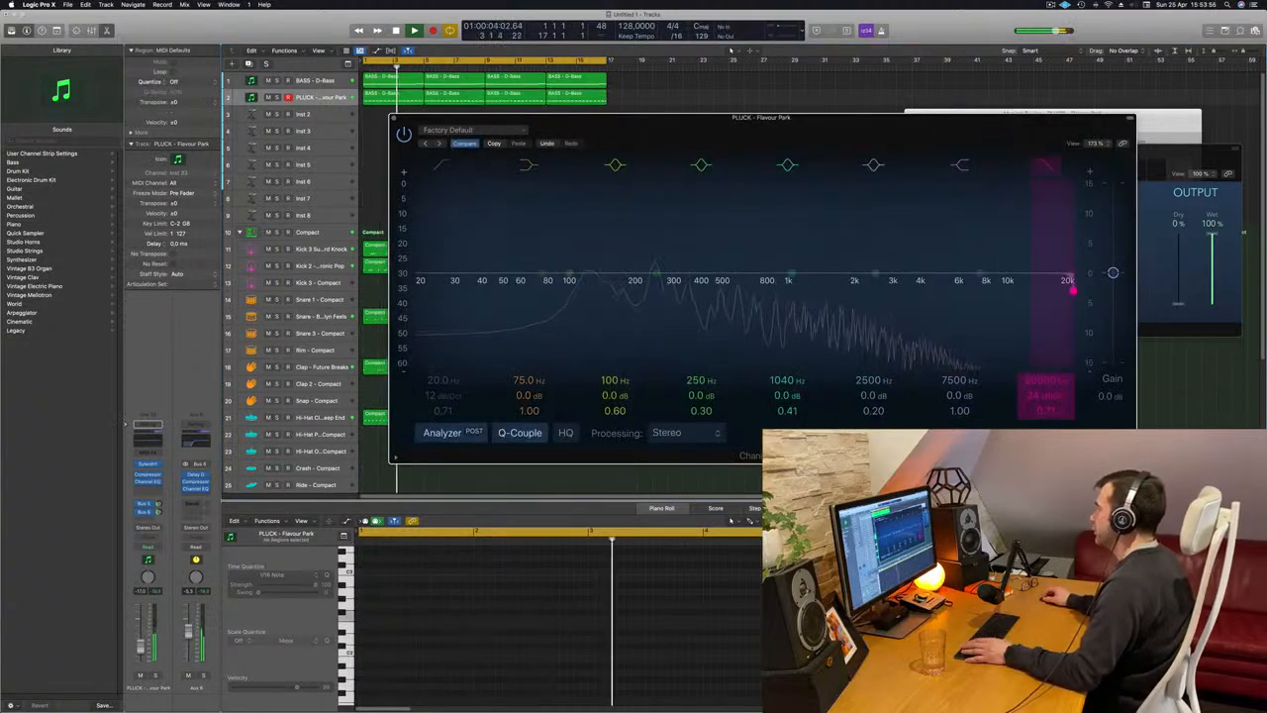
left_click_drag(1071, 288, 928, 287)
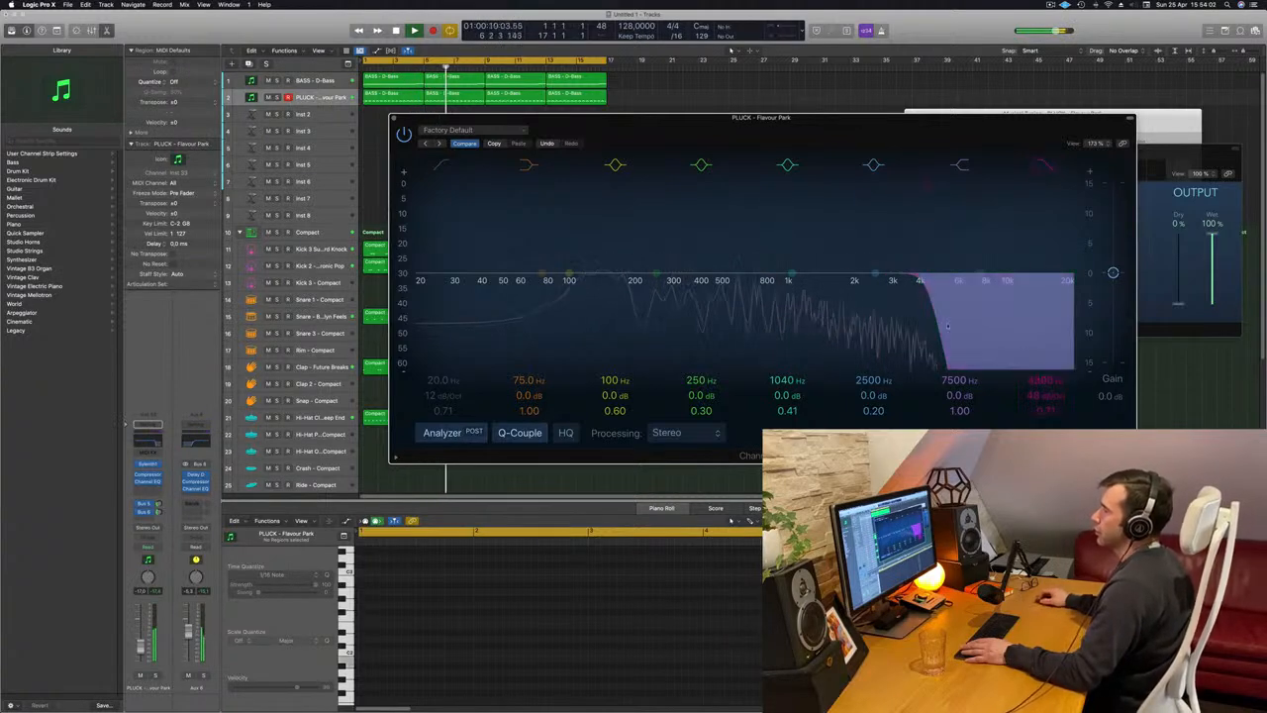
left_click(443, 166)
left_click_drag(447, 216, 624, 205)
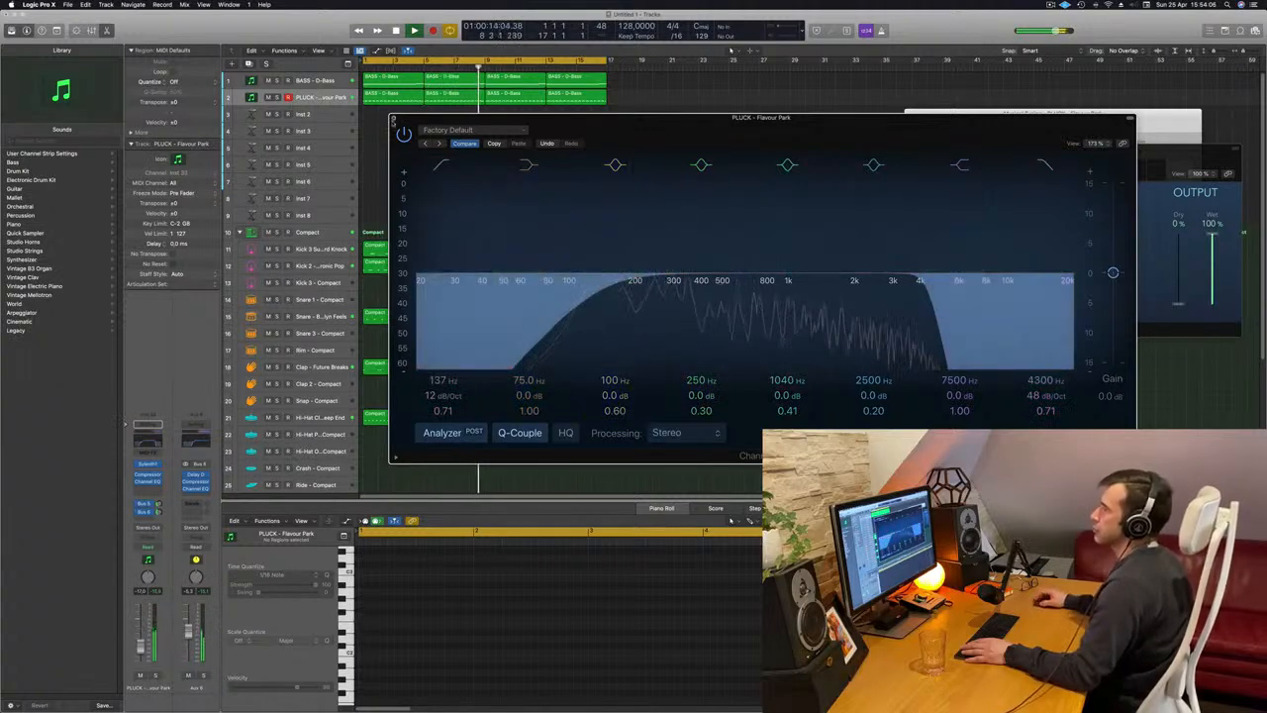
left_click(393, 120)
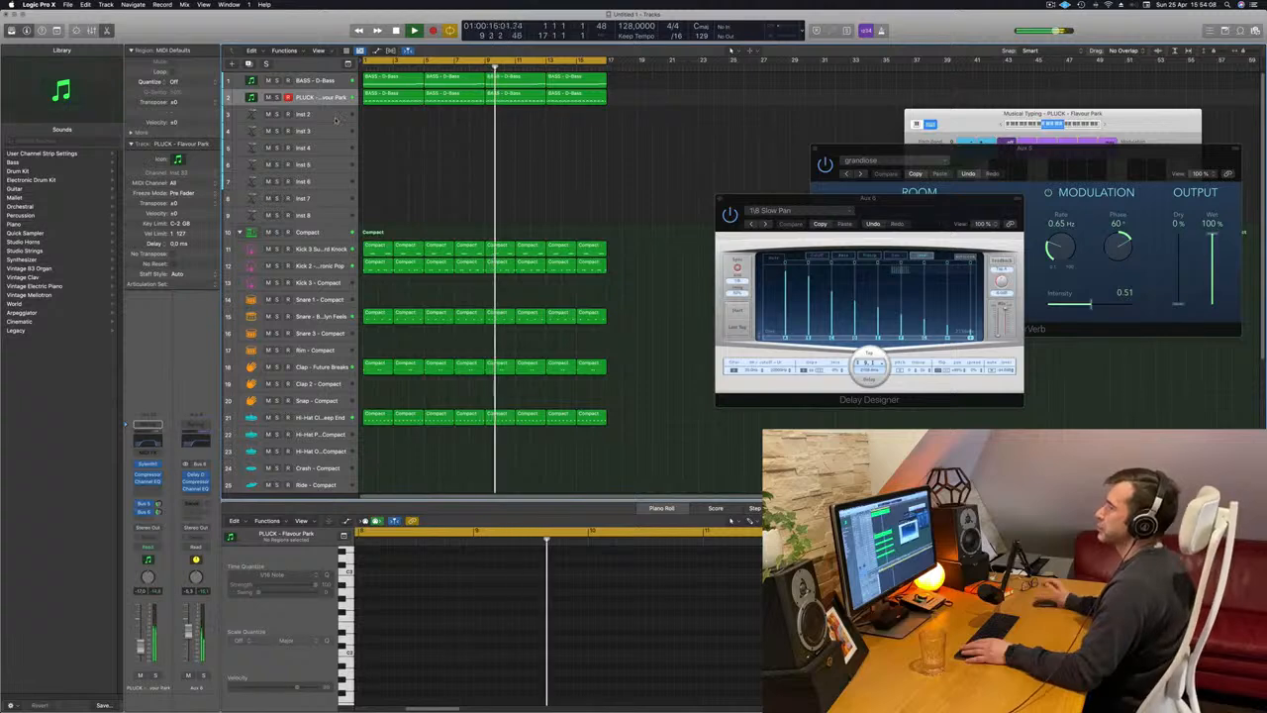
Copy the first region of the lead track onto the Inst 2 track at bar 1.
left_click(386, 112)
key("Return")
left_click(398, 96)
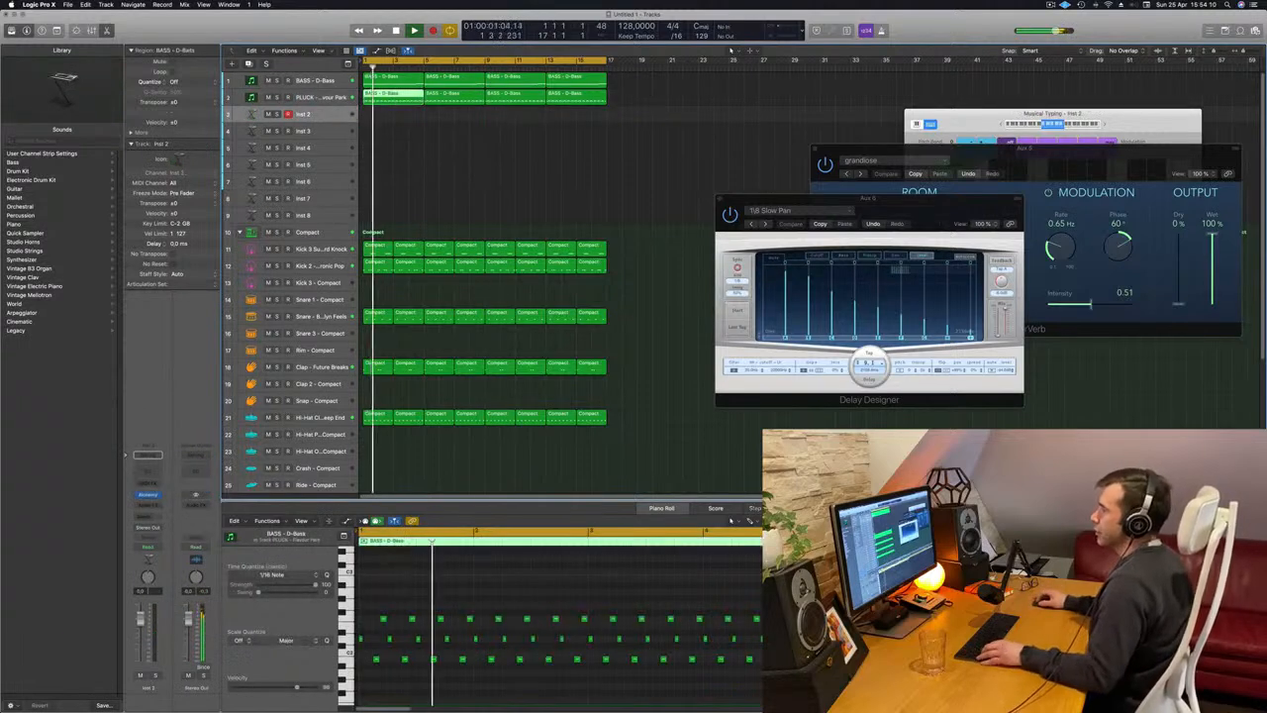
left_click(400, 114)
left_click(396, 97)
left_click_drag(396, 96, 396, 114)
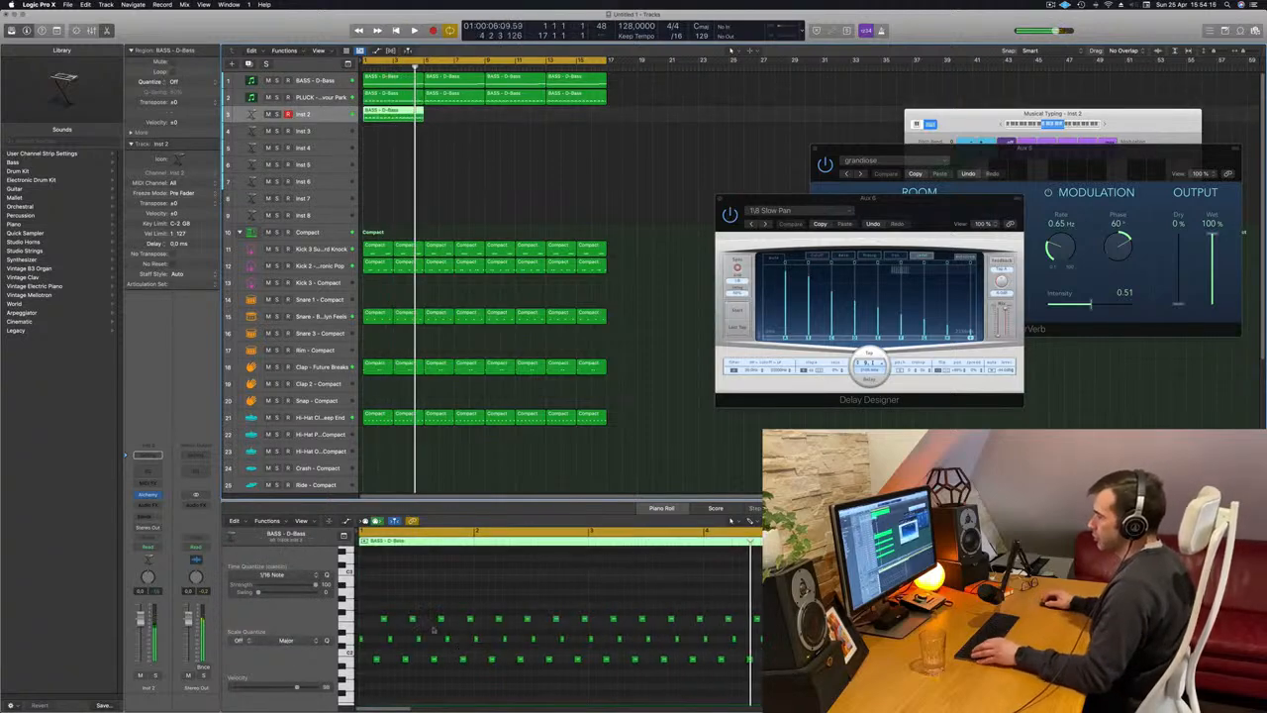
Delete all but the first three notes of the copied region and align the remaining notes at its start as a chord.
left_click_drag(391, 611, 823, 671)
key("Delete")
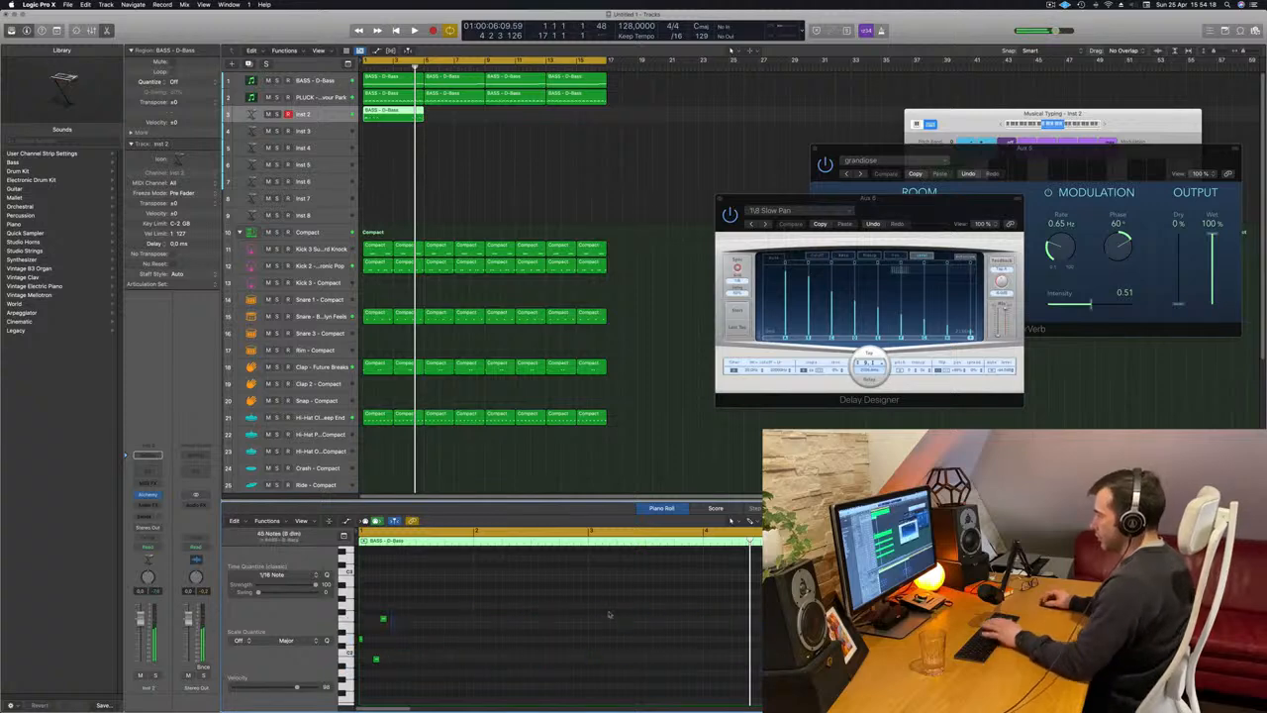
left_click_drag(376, 601, 408, 668)
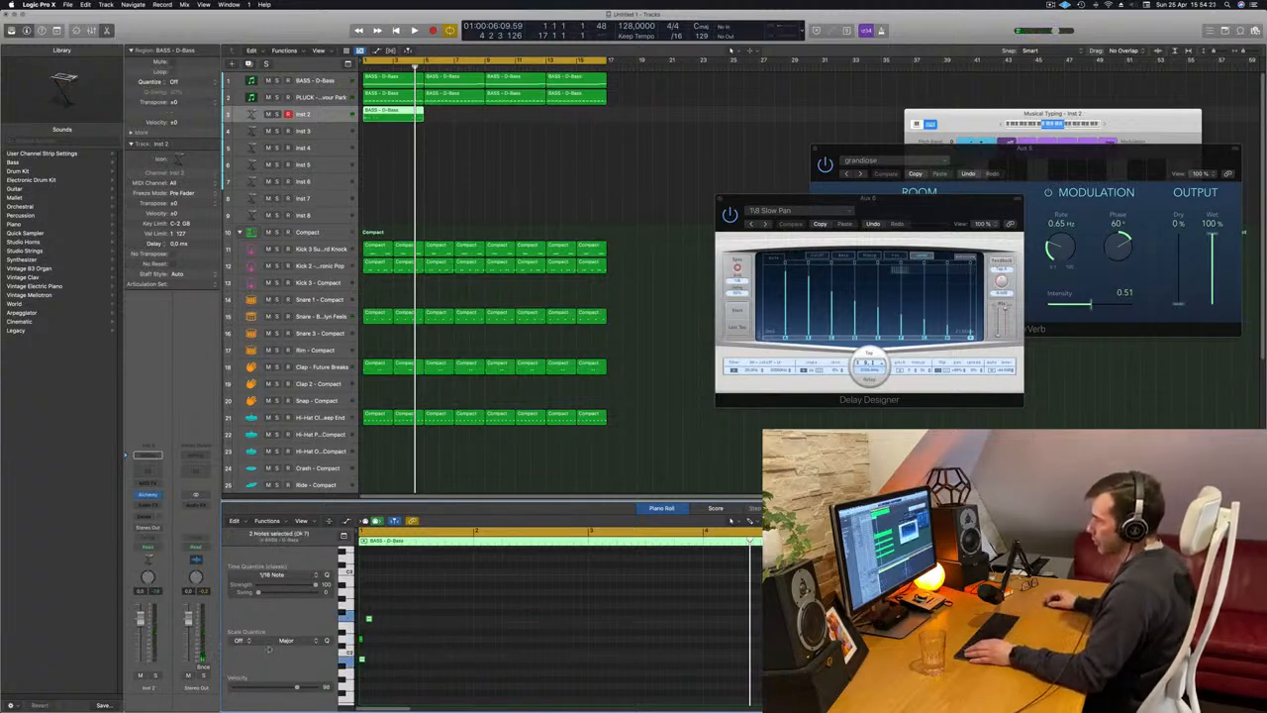
left_click_drag(394, 611, 362, 635)
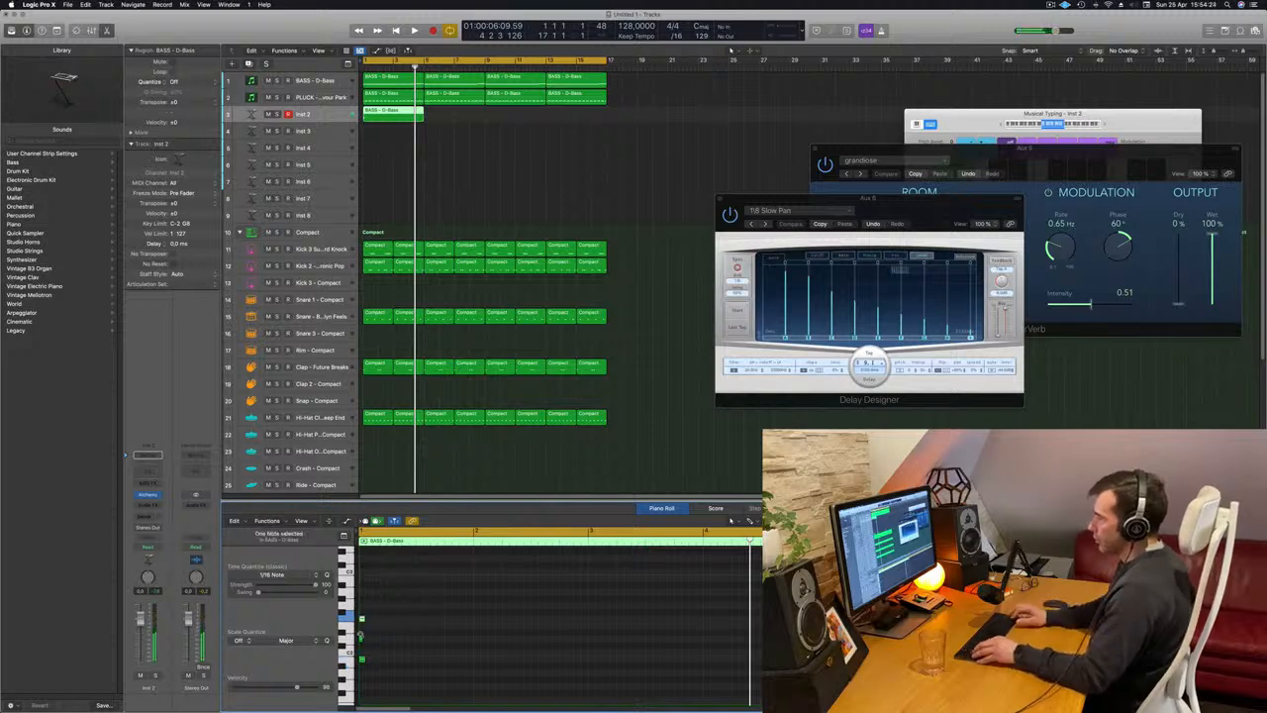
Play the chord from the beginning and transpose its three notes up one octave.
key("Return")
key("space")
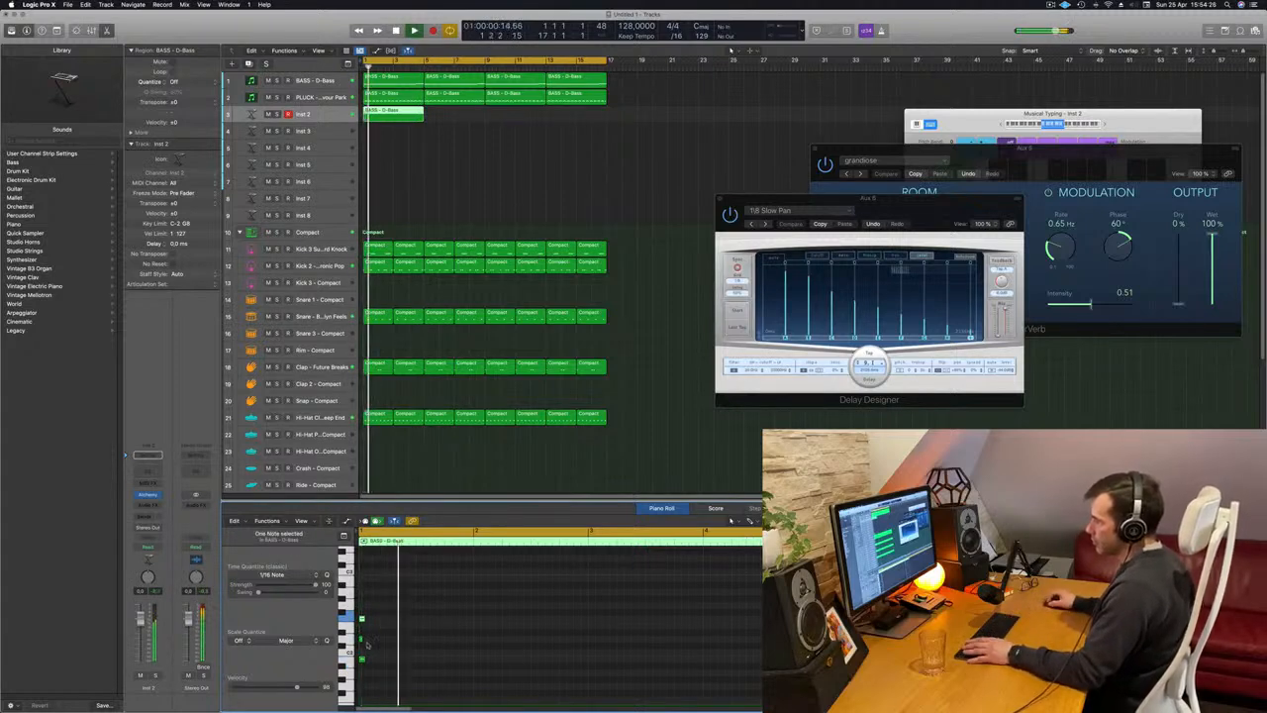
key("space")
key("space")
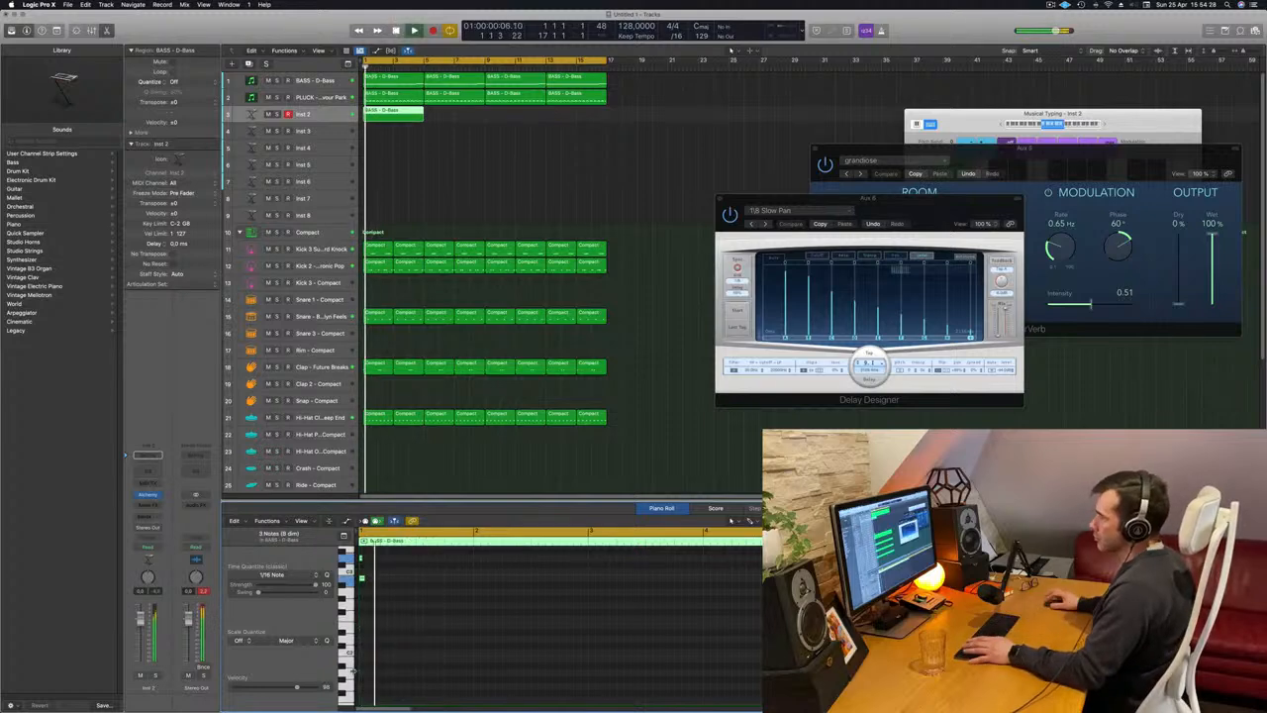
key("space")
key("space")
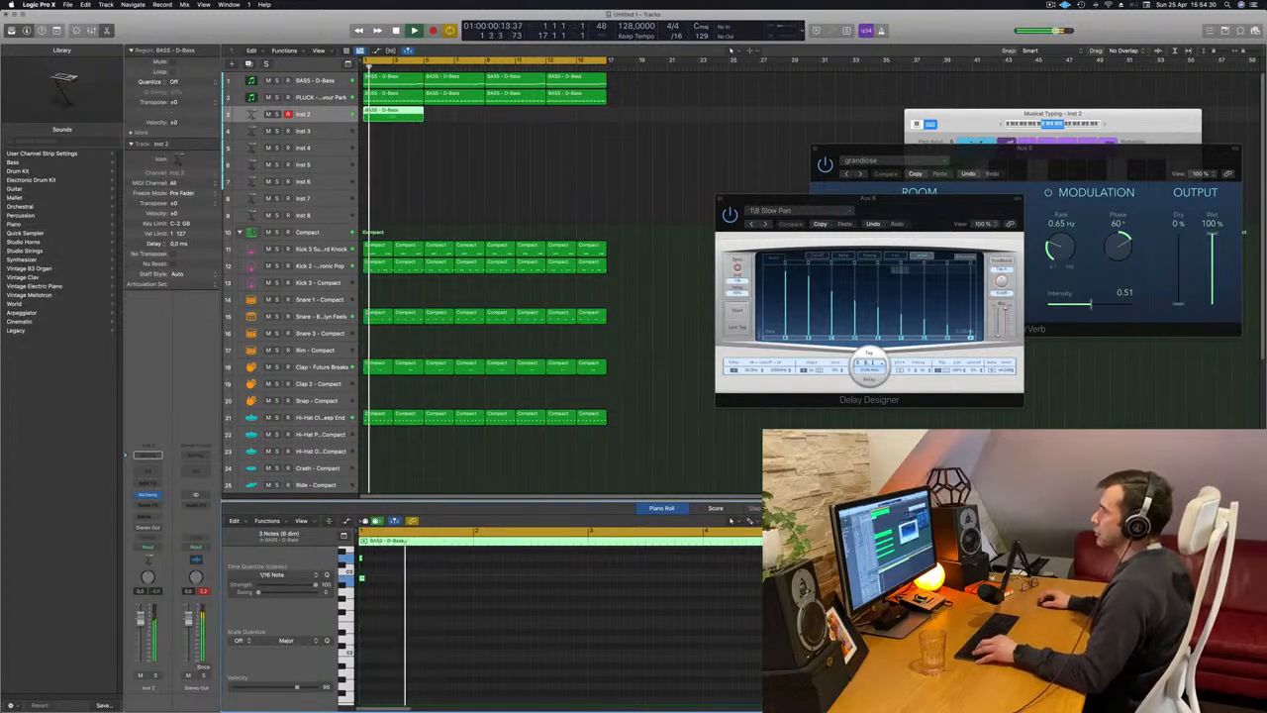
Shorten the Inst 2 chord region to two bars and copy it directly behind itself at bar 3.
double_click(394, 119)
key("BackSpace")
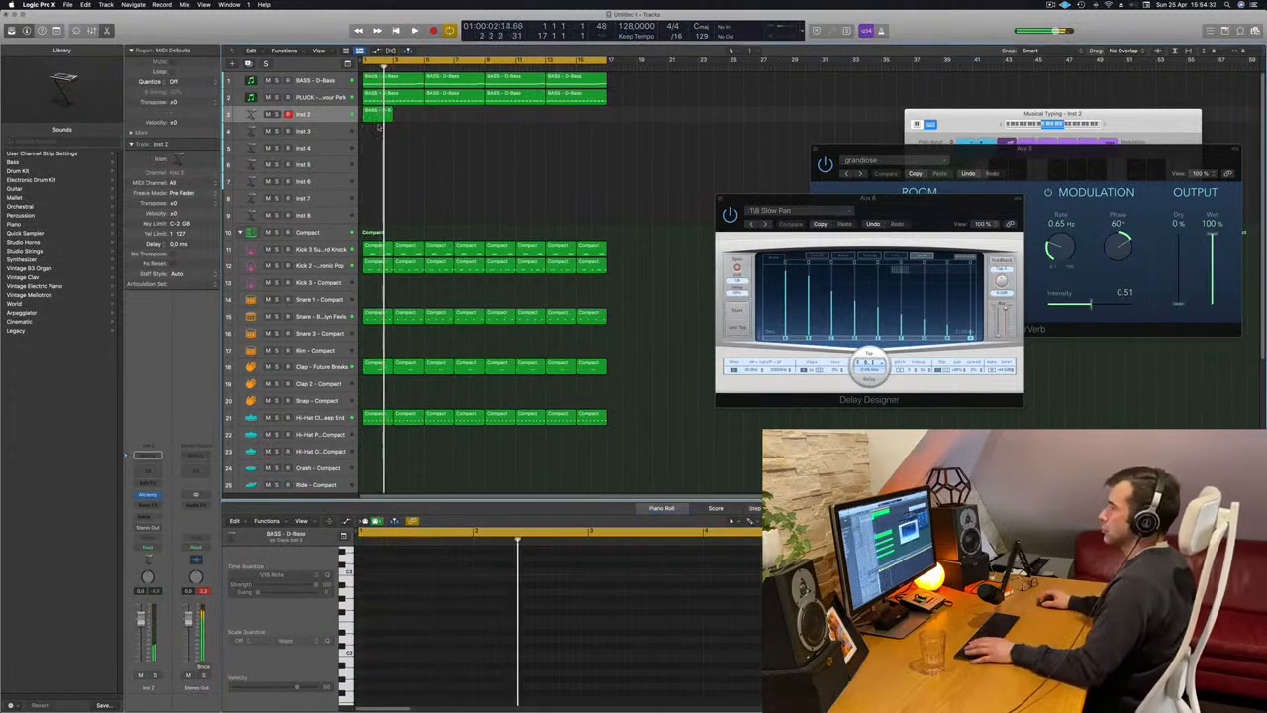
key("Return")
left_click(380, 119)
left_click_drag(380, 119, 408, 119)
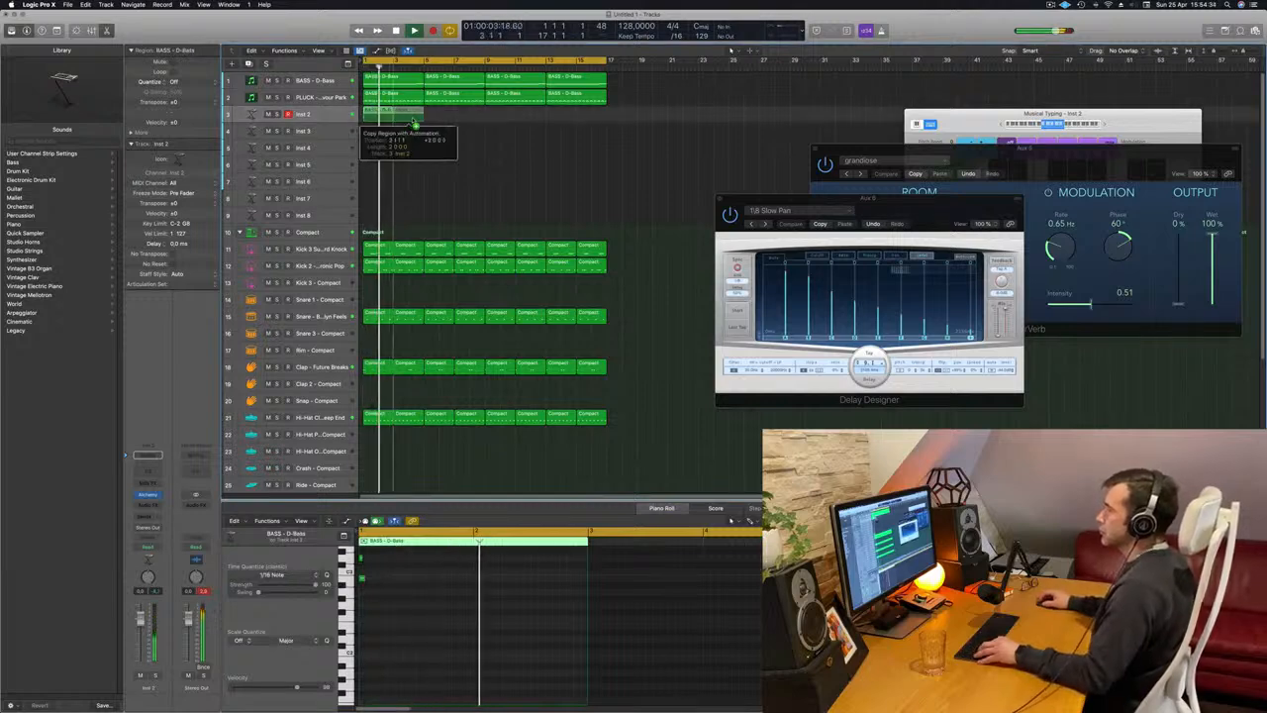
Open the Inst 2 track's Alchemy synth and load the 80s Slow Pop Sweep preset from the Brass category.
left_click(318, 114)
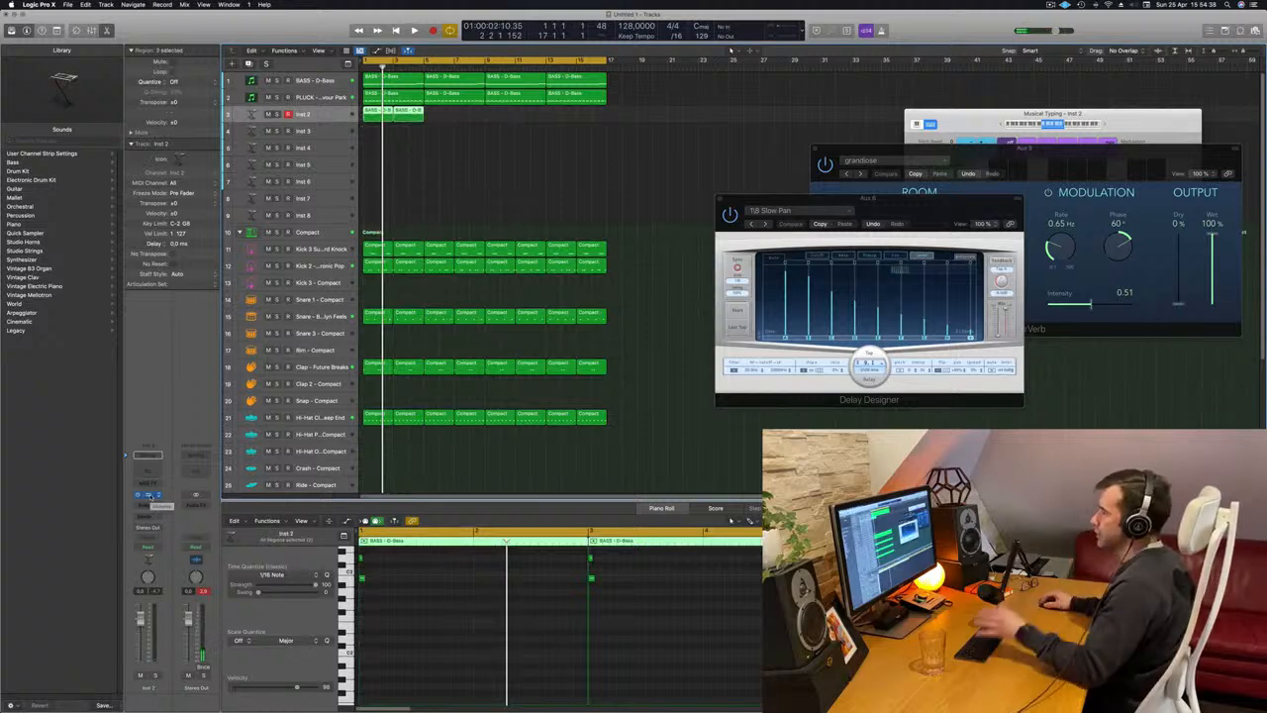
left_click(151, 495)
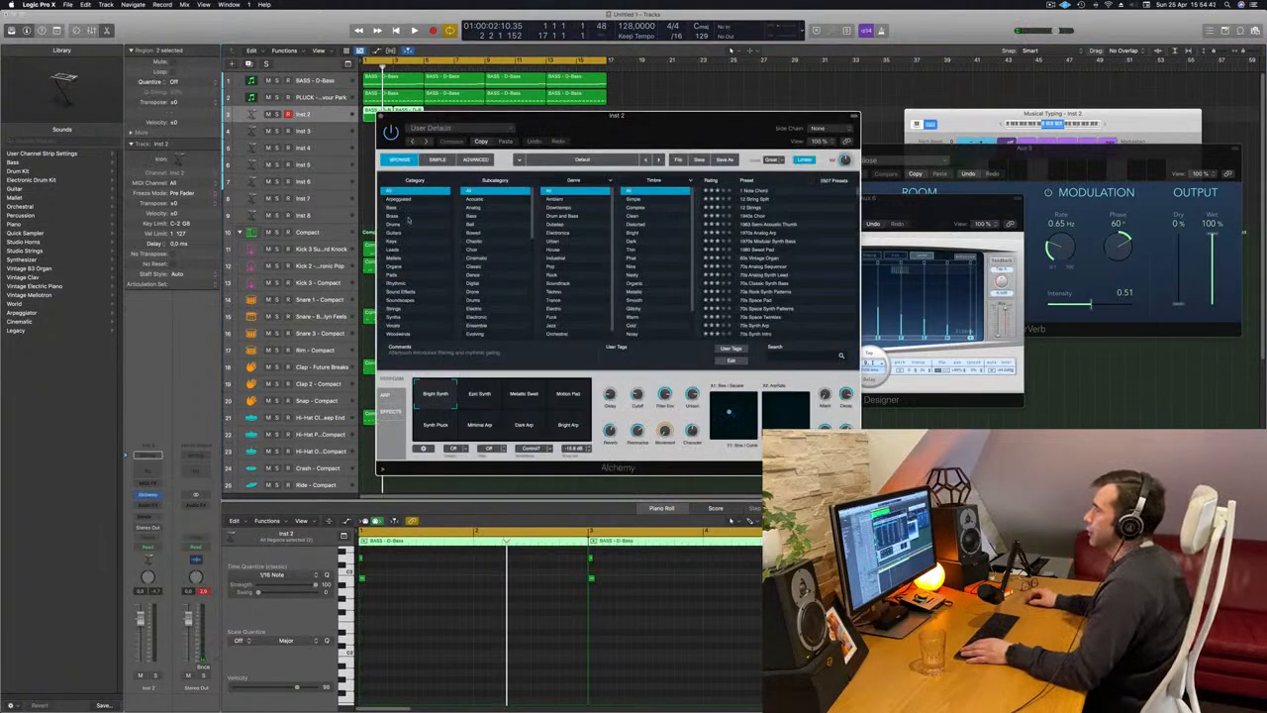
left_click(393, 208)
left_click(393, 215)
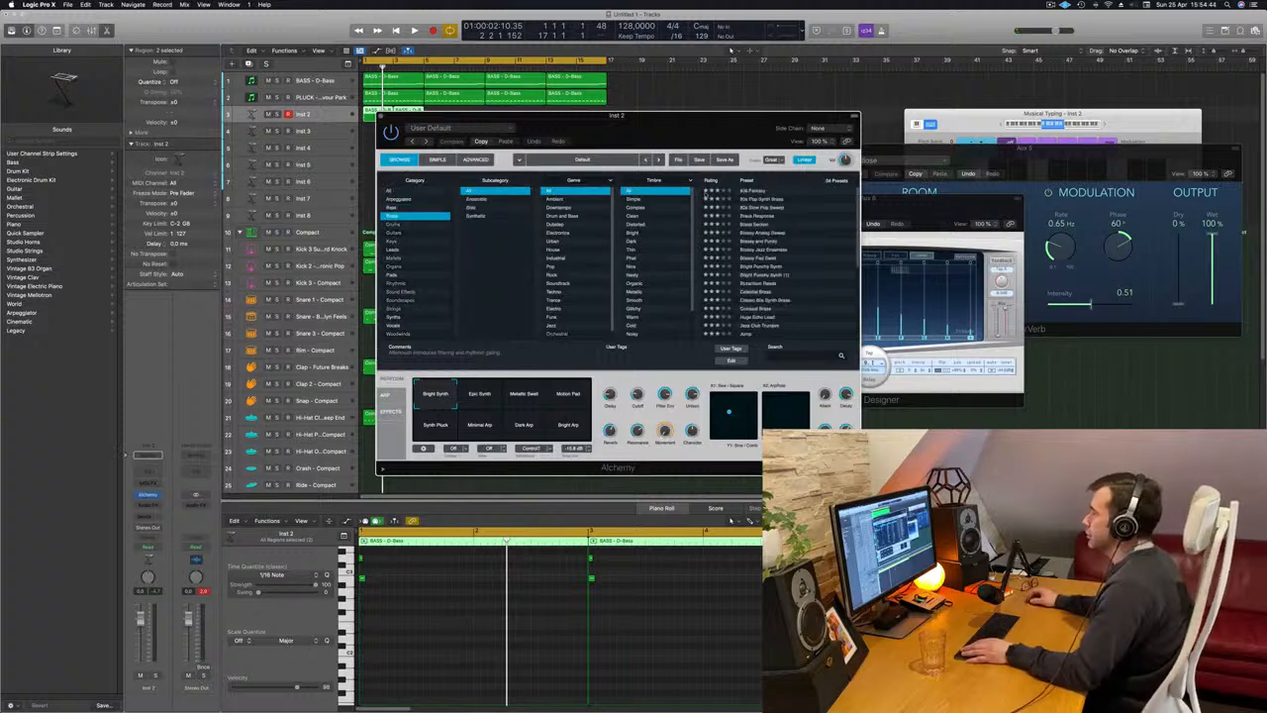
left_click(760, 207)
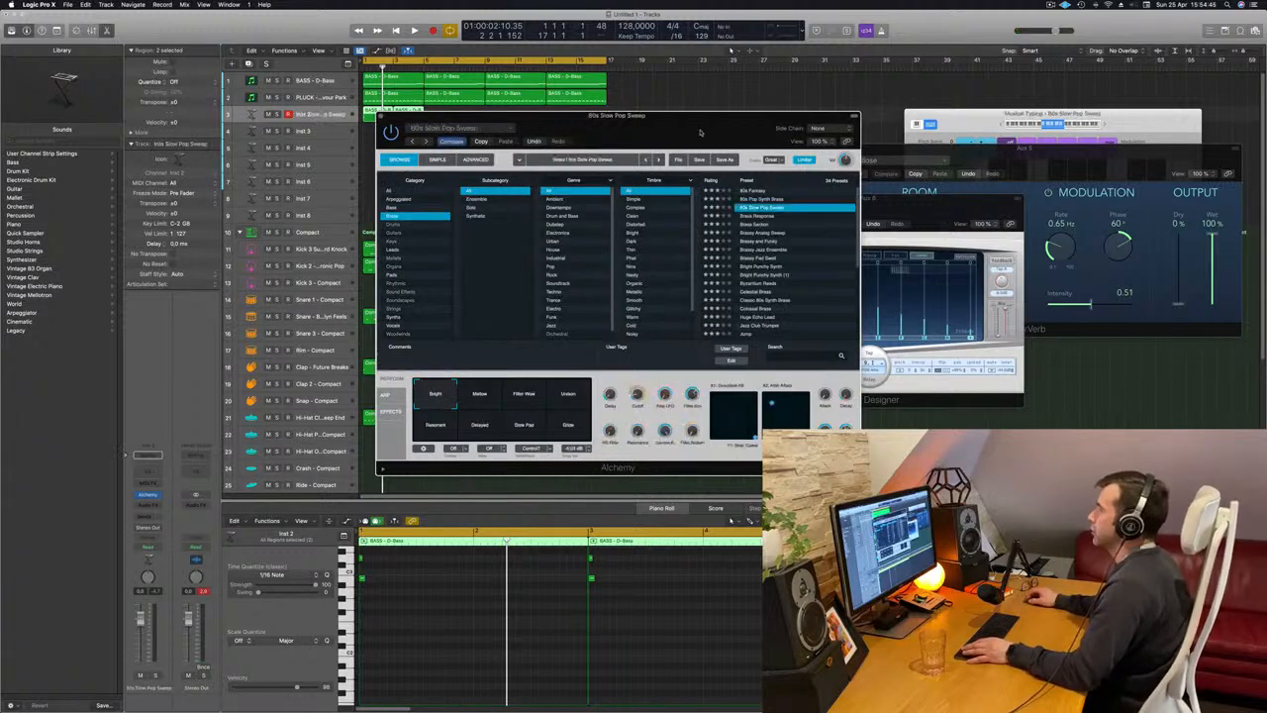
left_click_drag(701, 130, 1021, 96)
Add sends to Bus 6 (Aux 6) and Bus 5 (Aux 5) on the chord track while playing the beat.
left_click(146, 517)
mouse_move(149, 528)
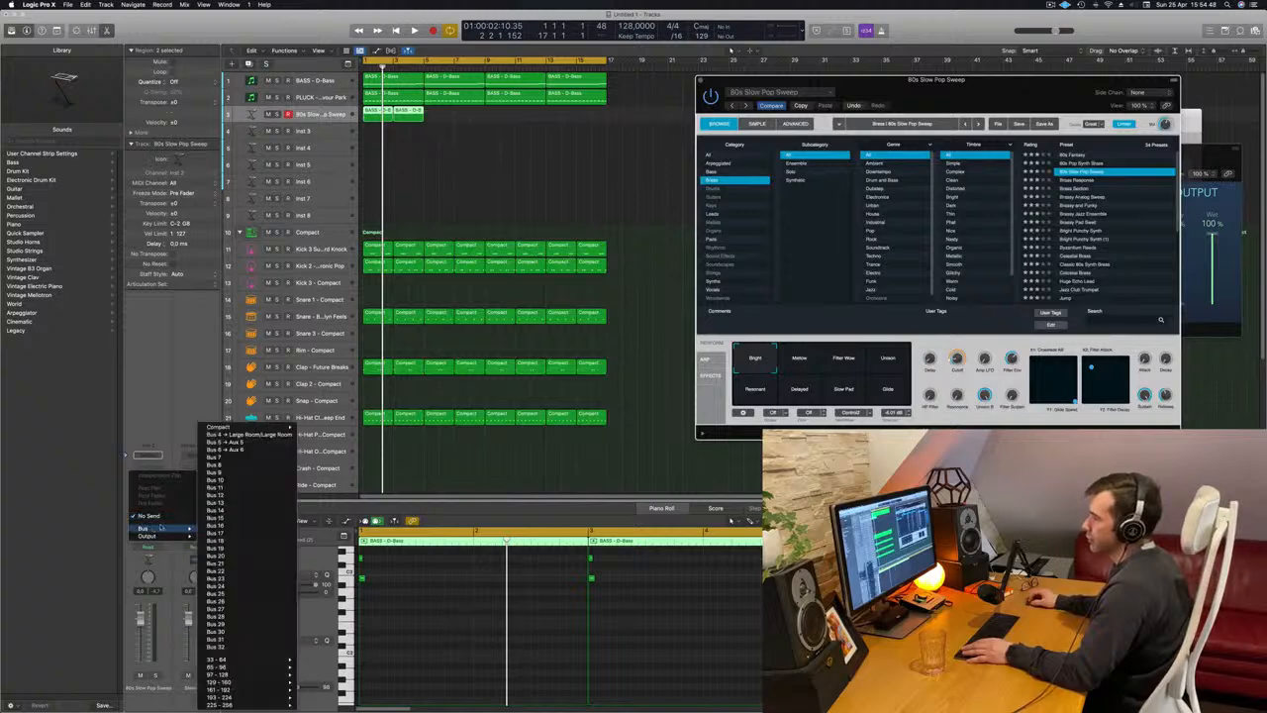
left_click(226, 449)
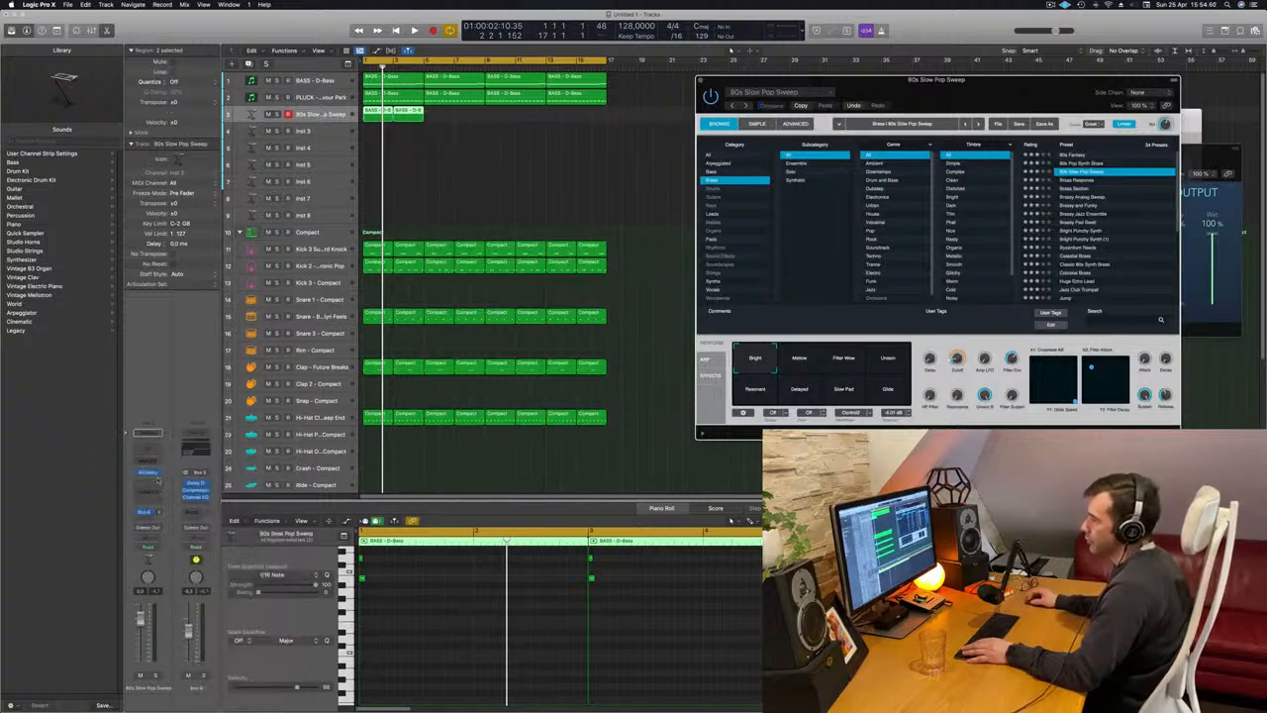
key("space")
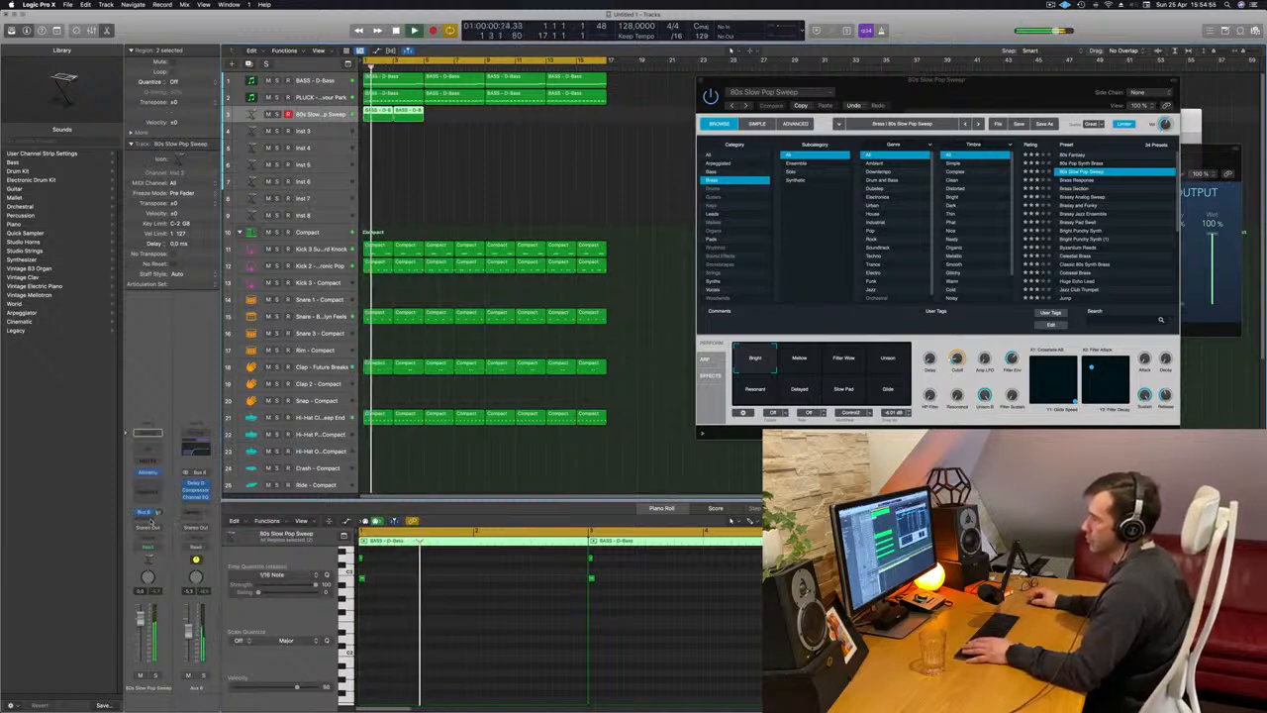
left_click(144, 511)
mouse_move(159, 530)
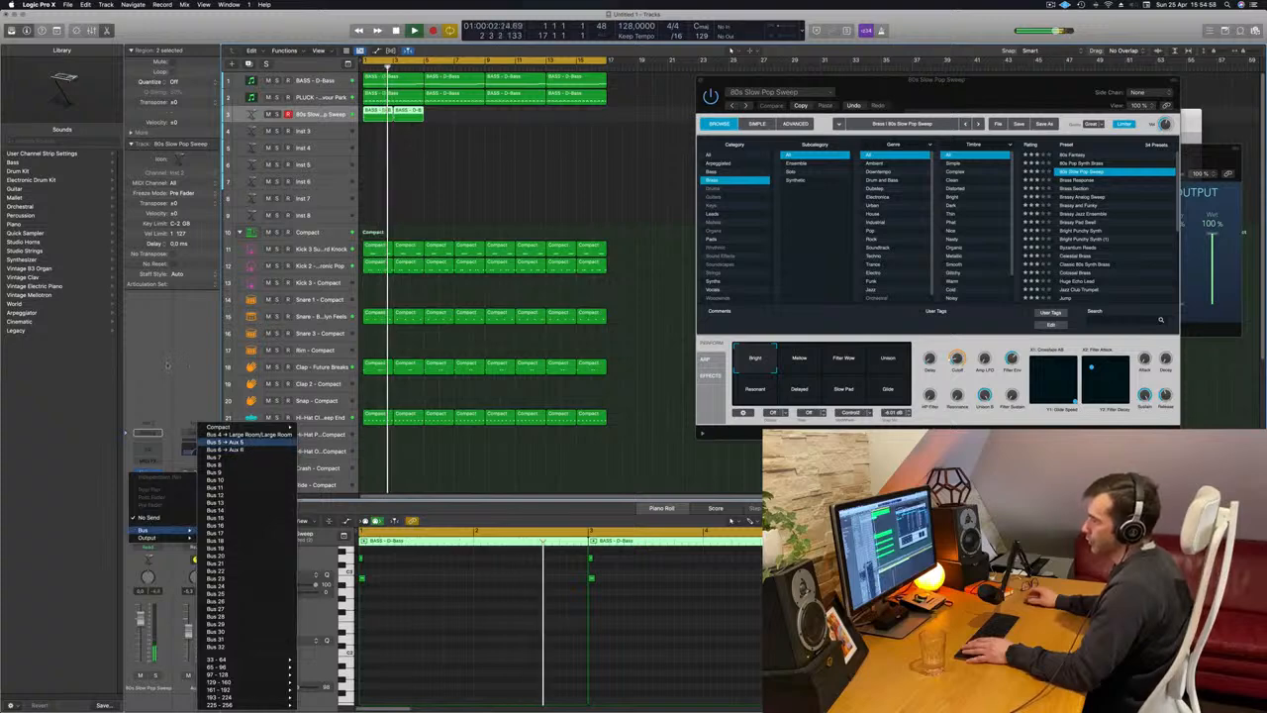
left_click(247, 450)
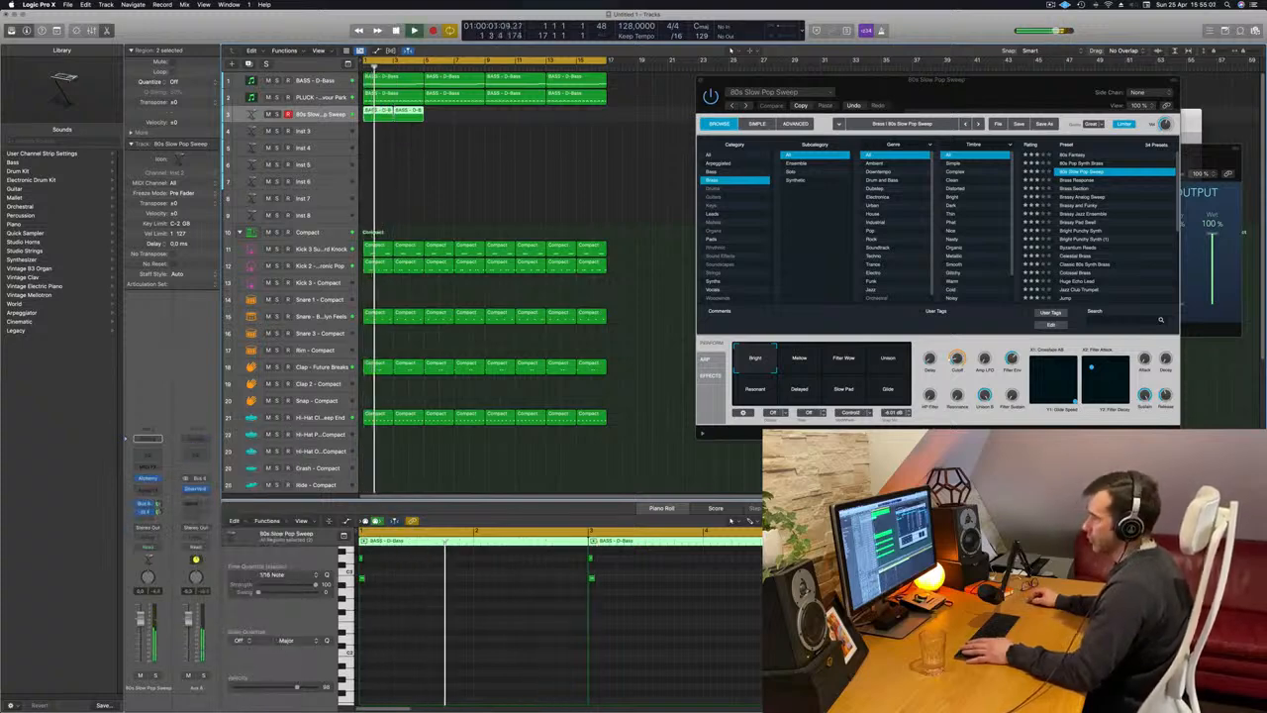
Transpose all notes of both chord regions down one octave.
left_click_drag(999, 96, 823, 97)
left_click(464, 608)
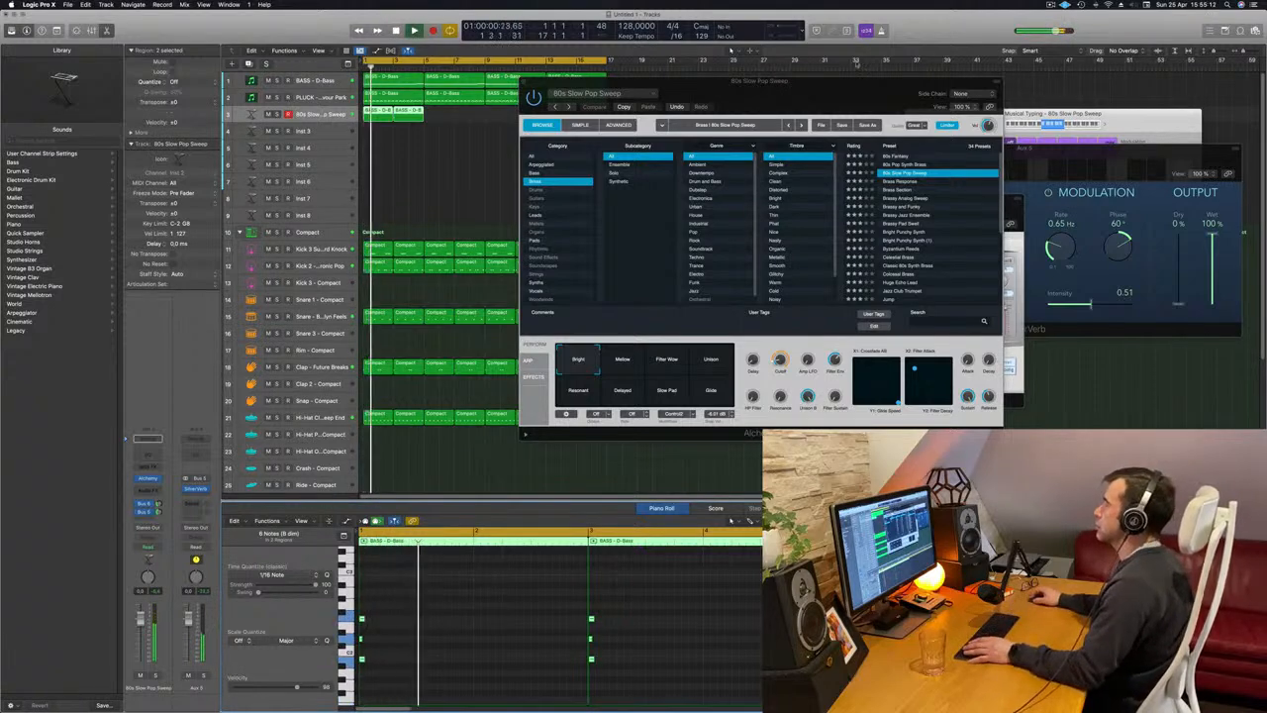
left_click_drag(869, 87, 836, 84)
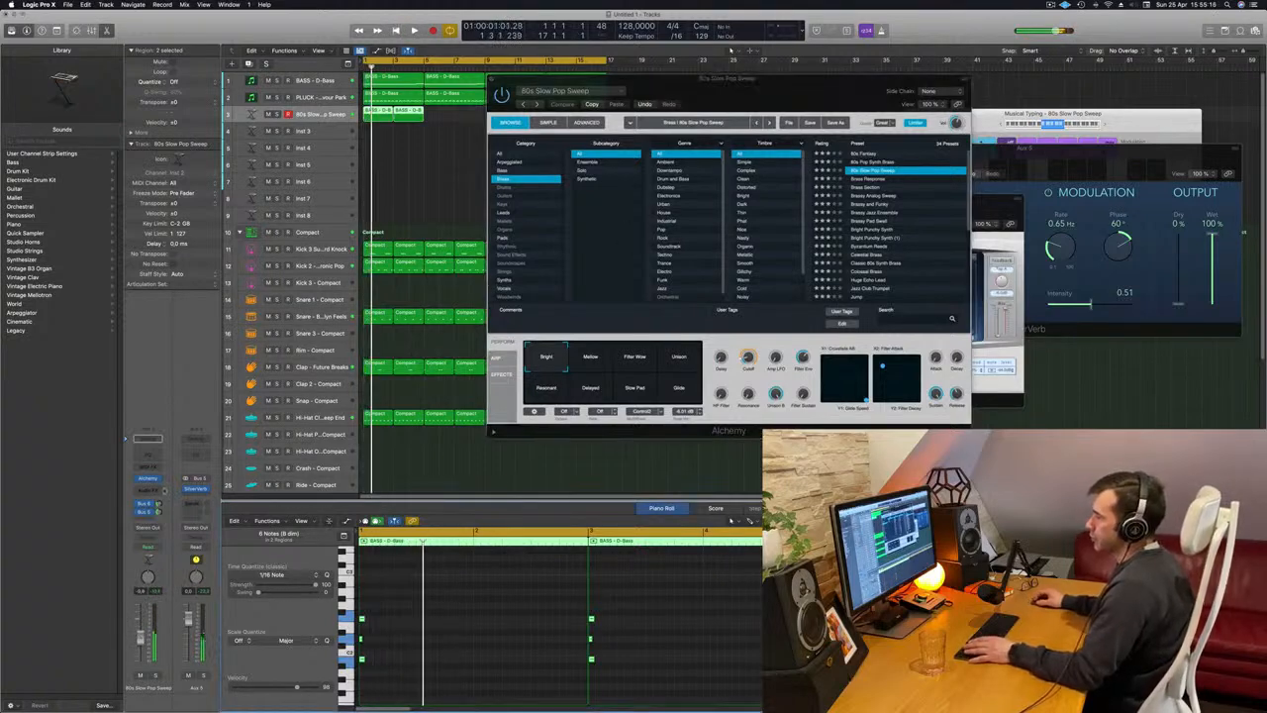
Audition the brass presets 80s Fantasy, 80s Pop Synth Brass, 80s Slow Pop Sweep and Brass Response on the chord part.
left_click(863, 153)
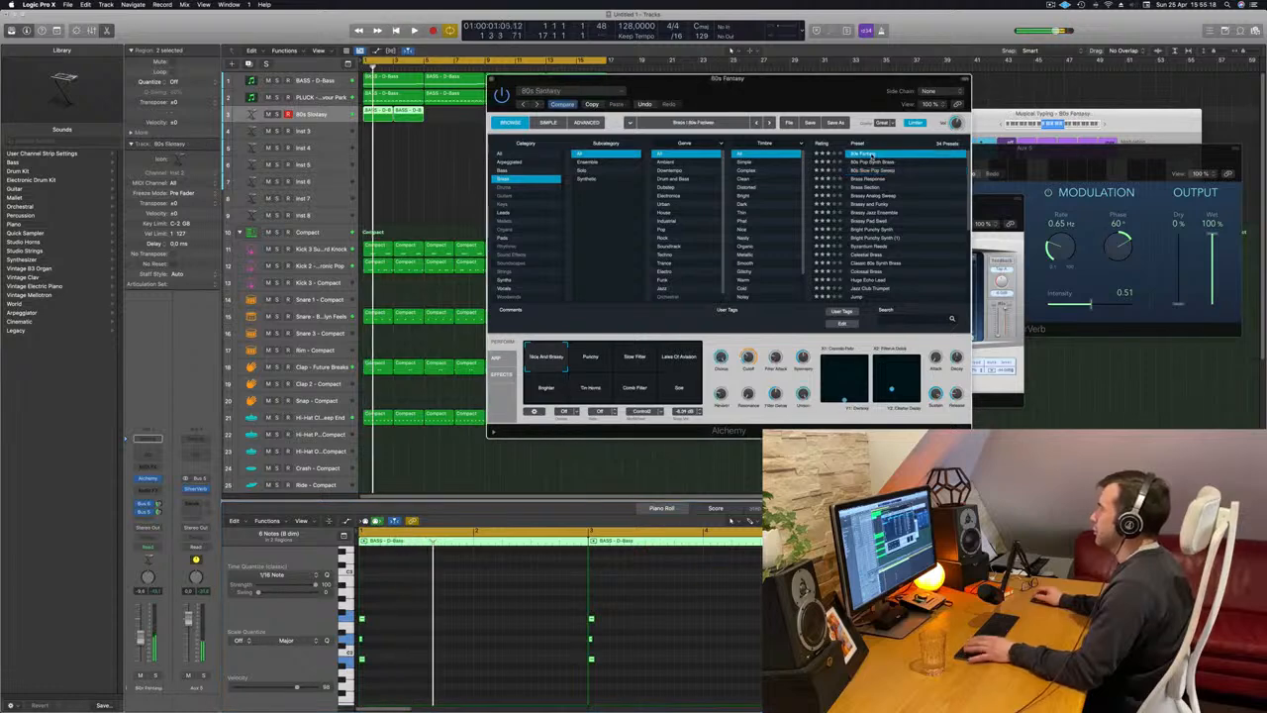
left_click(874, 162)
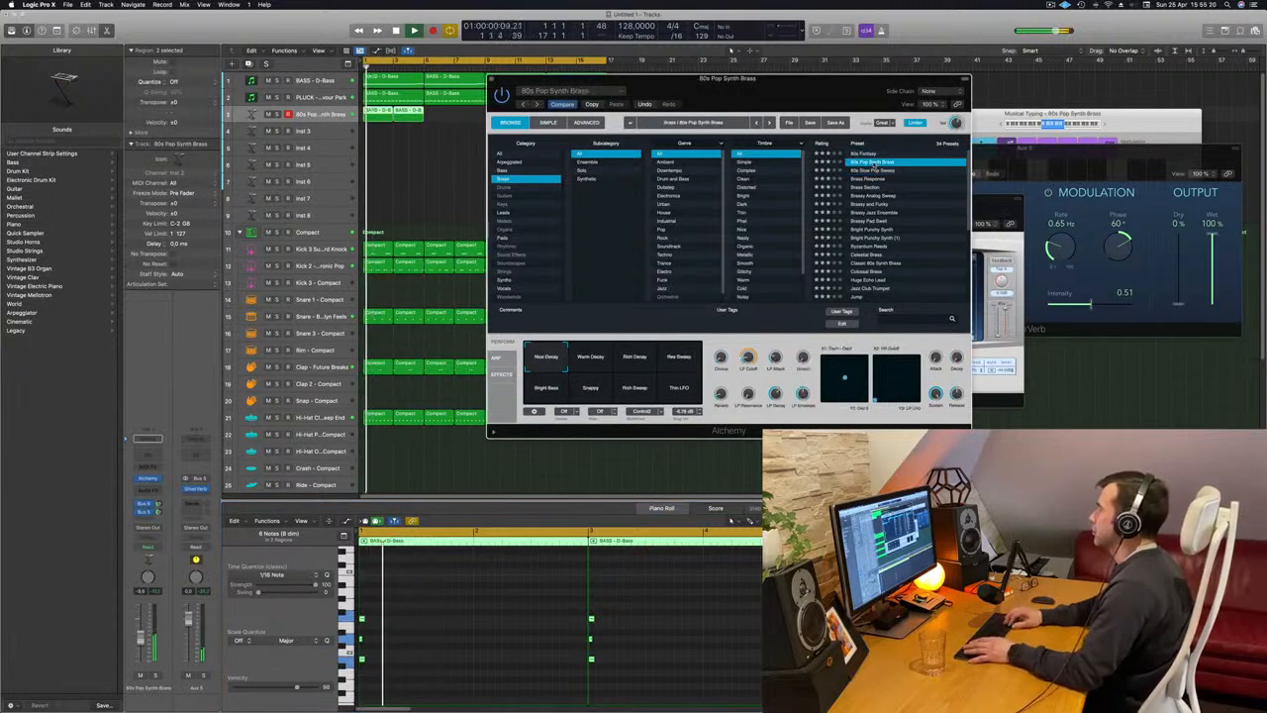
left_click(873, 170)
left_click(873, 179)
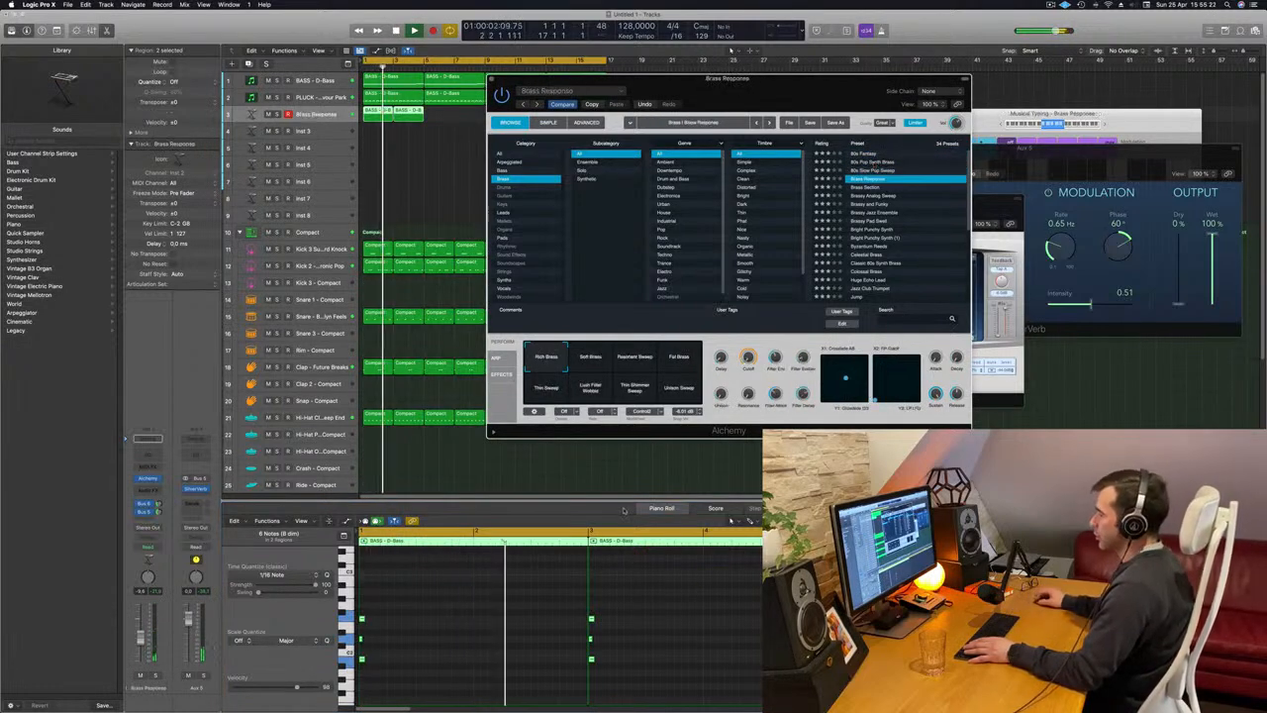
Lengthen all notes in both chord regions and raise the chord track's volume slightly.
left_click(445, 622)
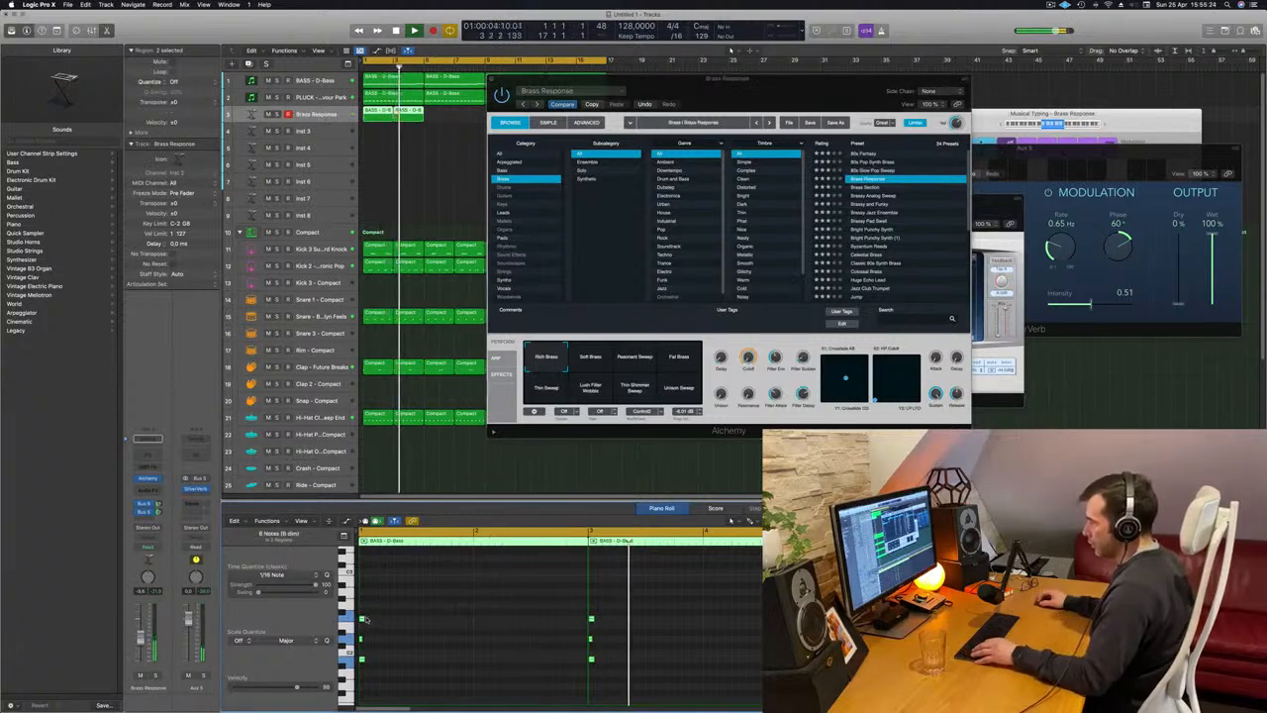
left_click_drag(366, 618, 382, 619)
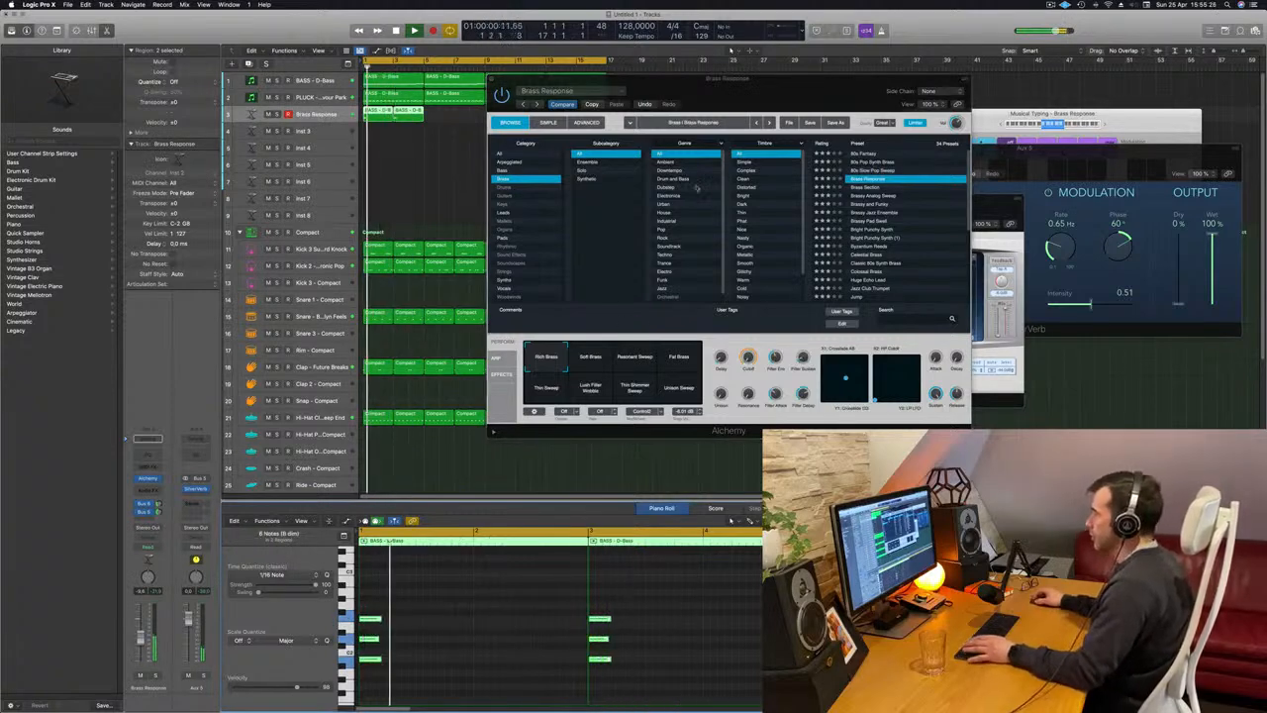
left_click_drag(614, 79, 632, 70)
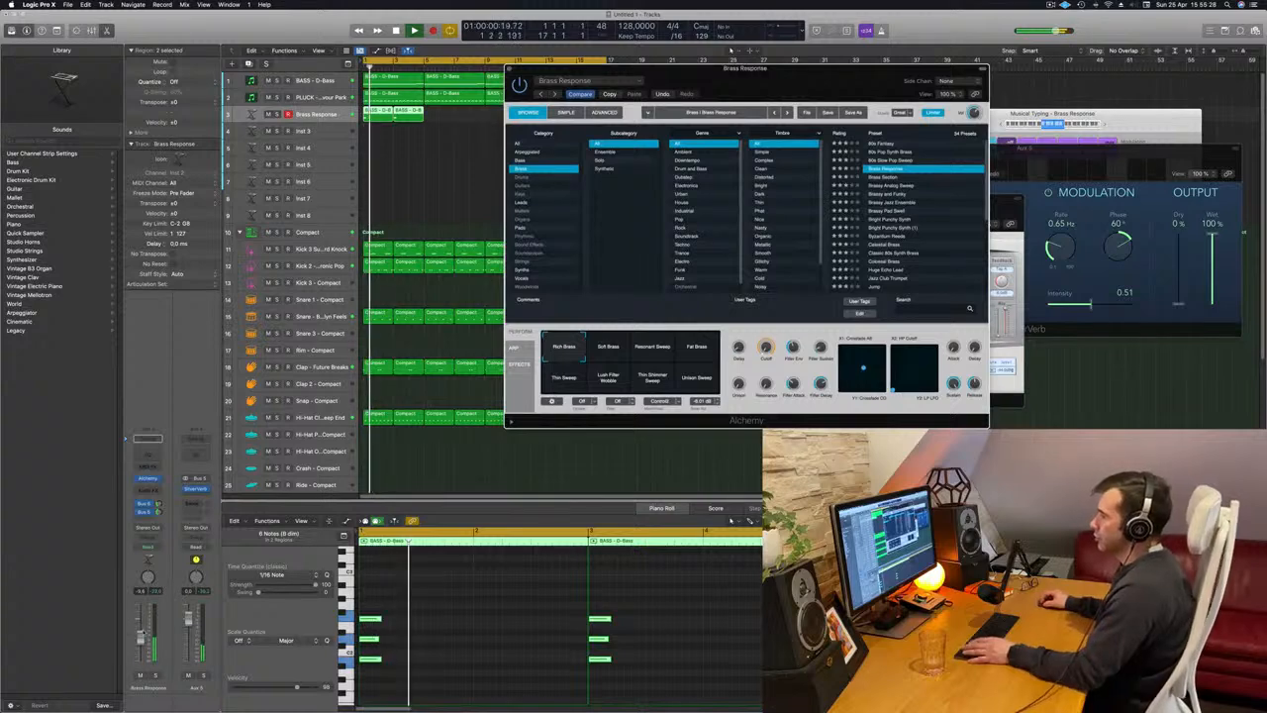
key("Return")
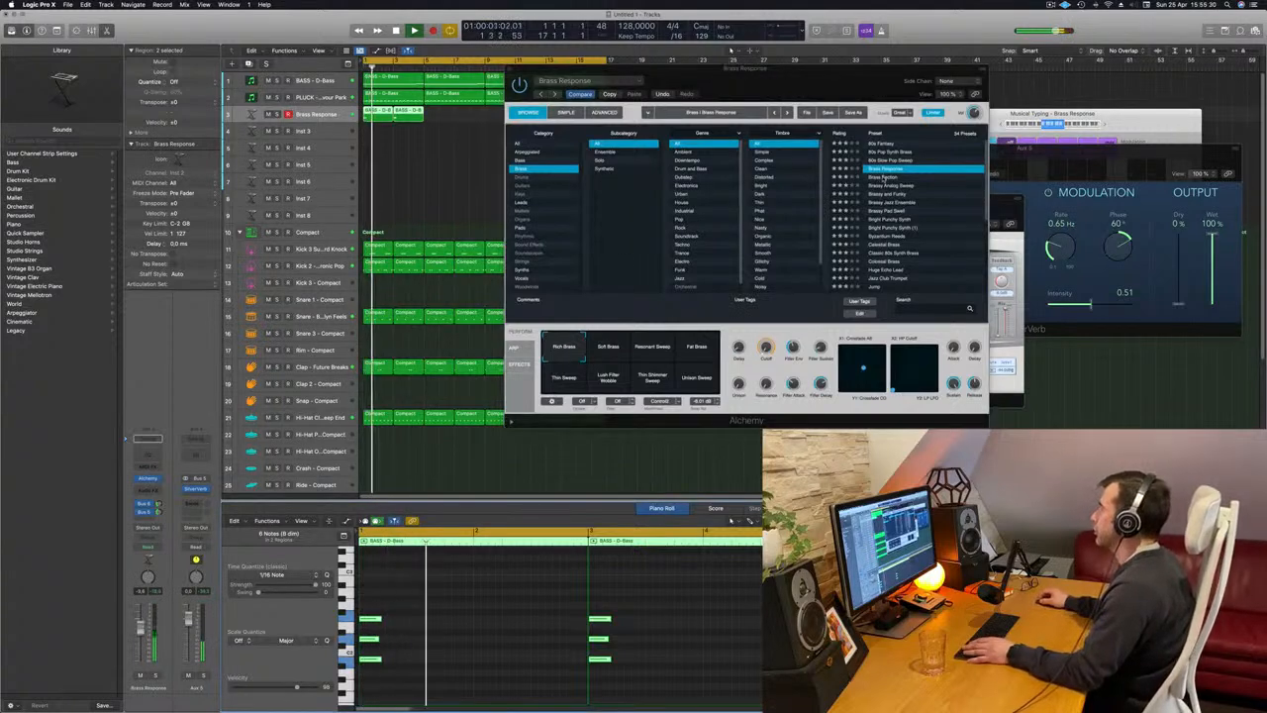
Audition the brass presets from Brass Section through Bright Punchy Synth and return to Brassy Pad Swell.
left_click(883, 178)
key("Down")
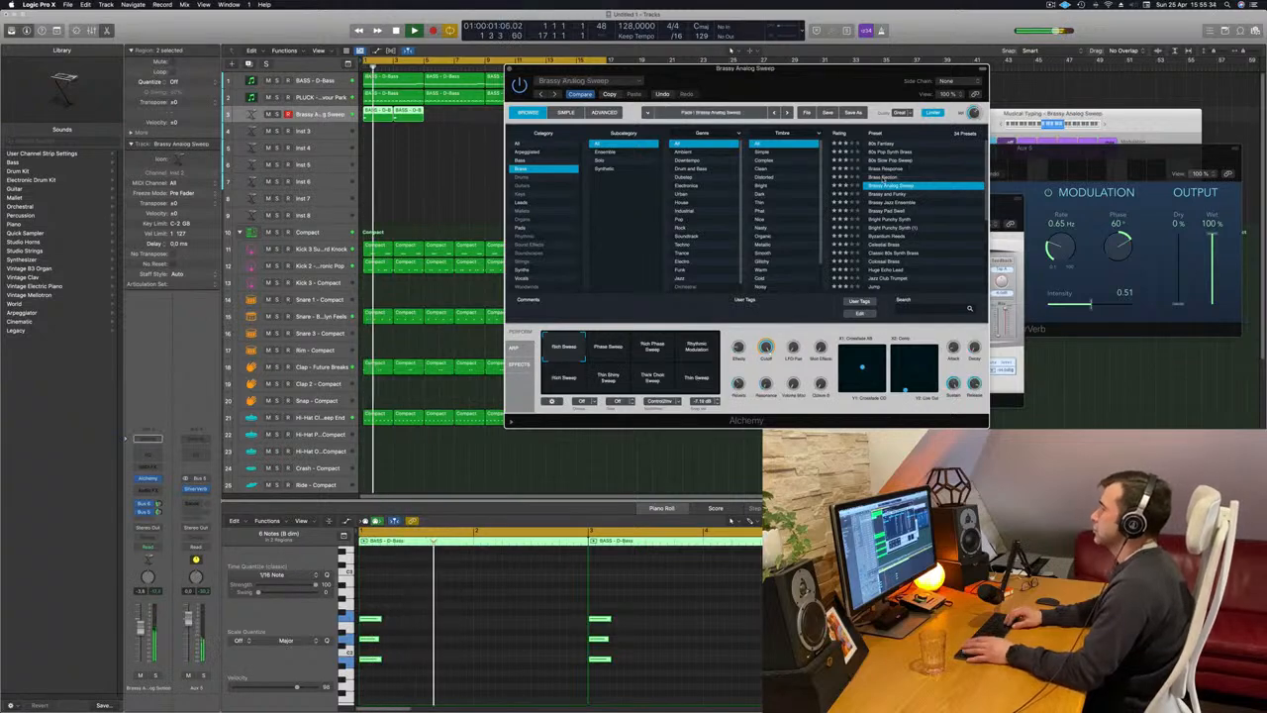
key("Down")
key("Down")
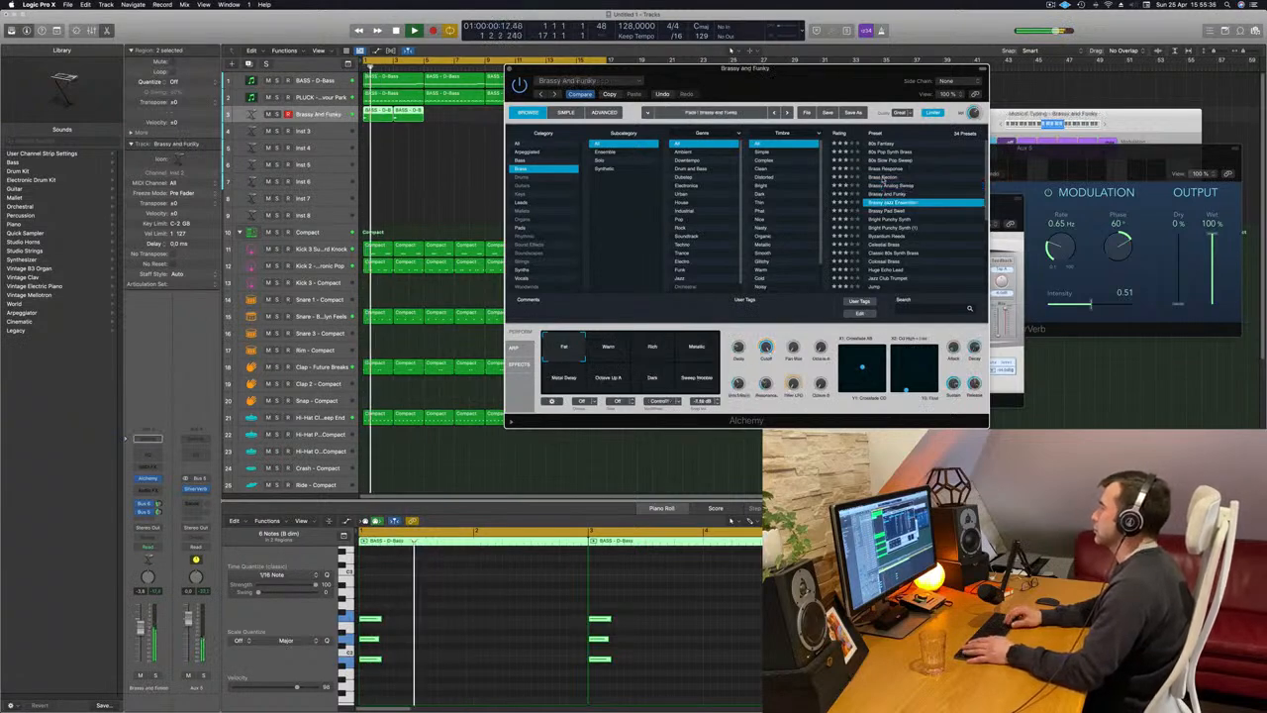
key("space")
key("Down")
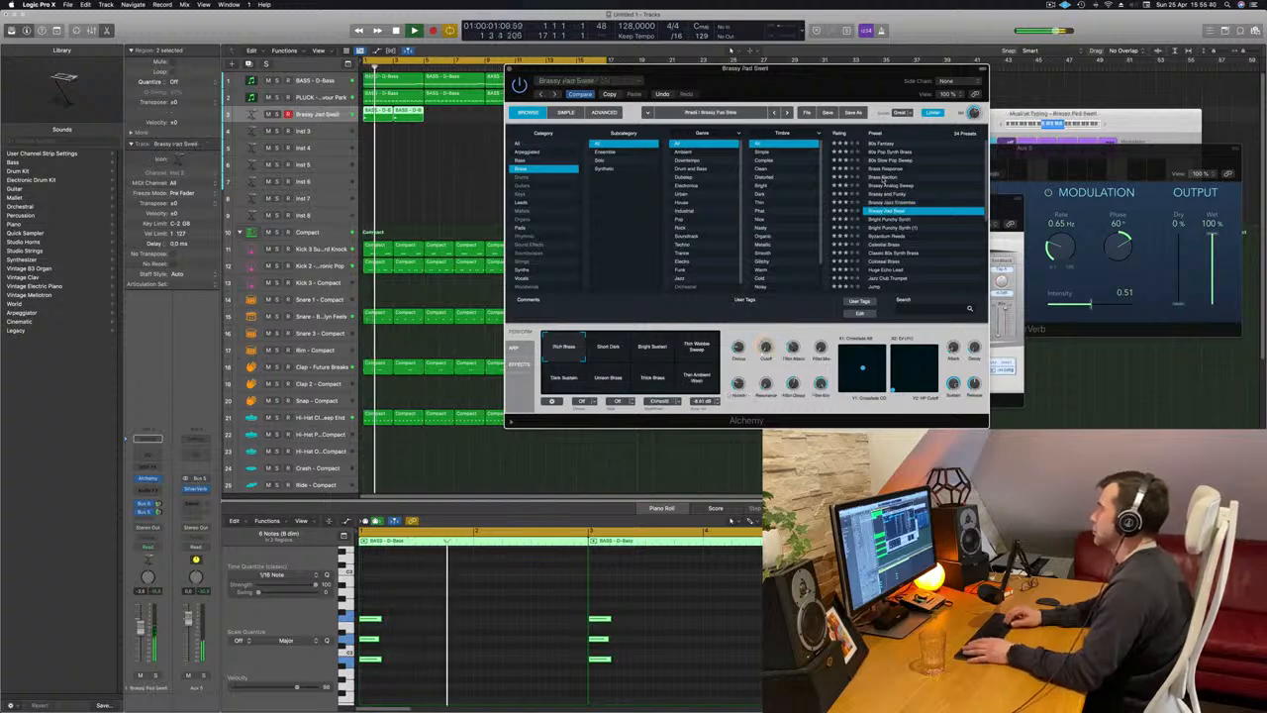
key("Down")
key("Up")
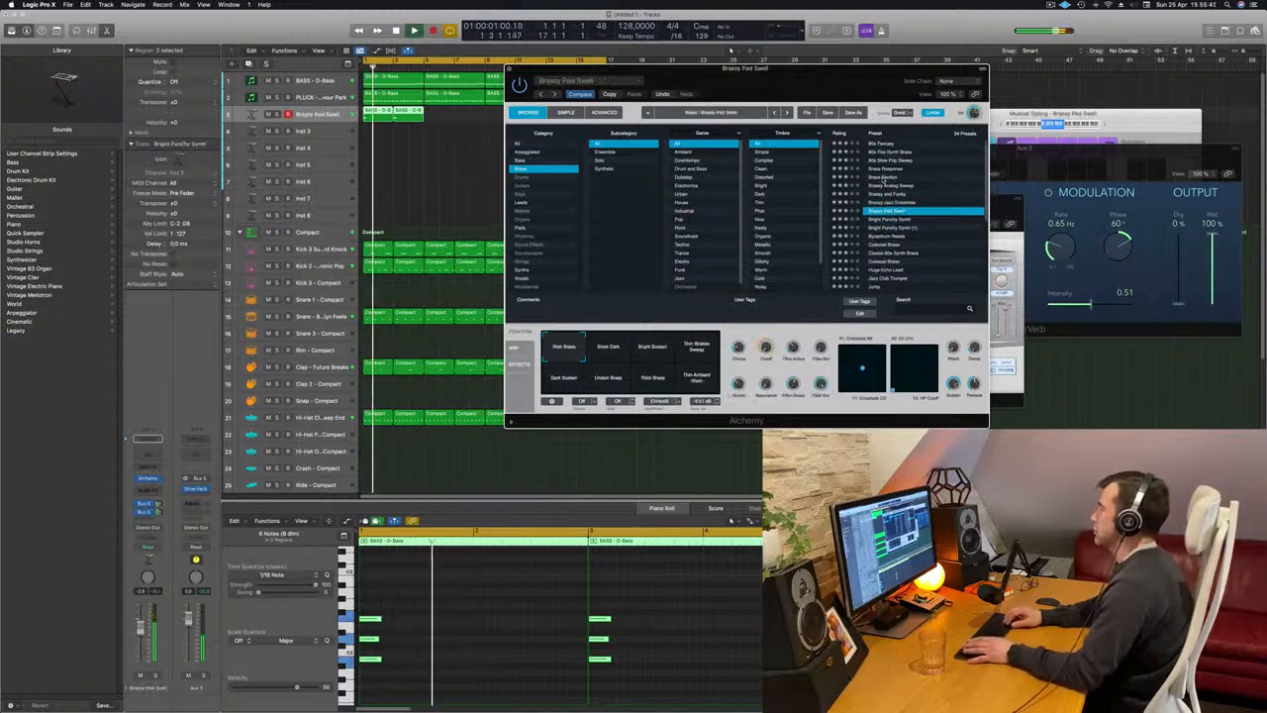
Transpose all chord notes up one octave and move the second chord's top note below its other two notes.
left_click(736, 616)
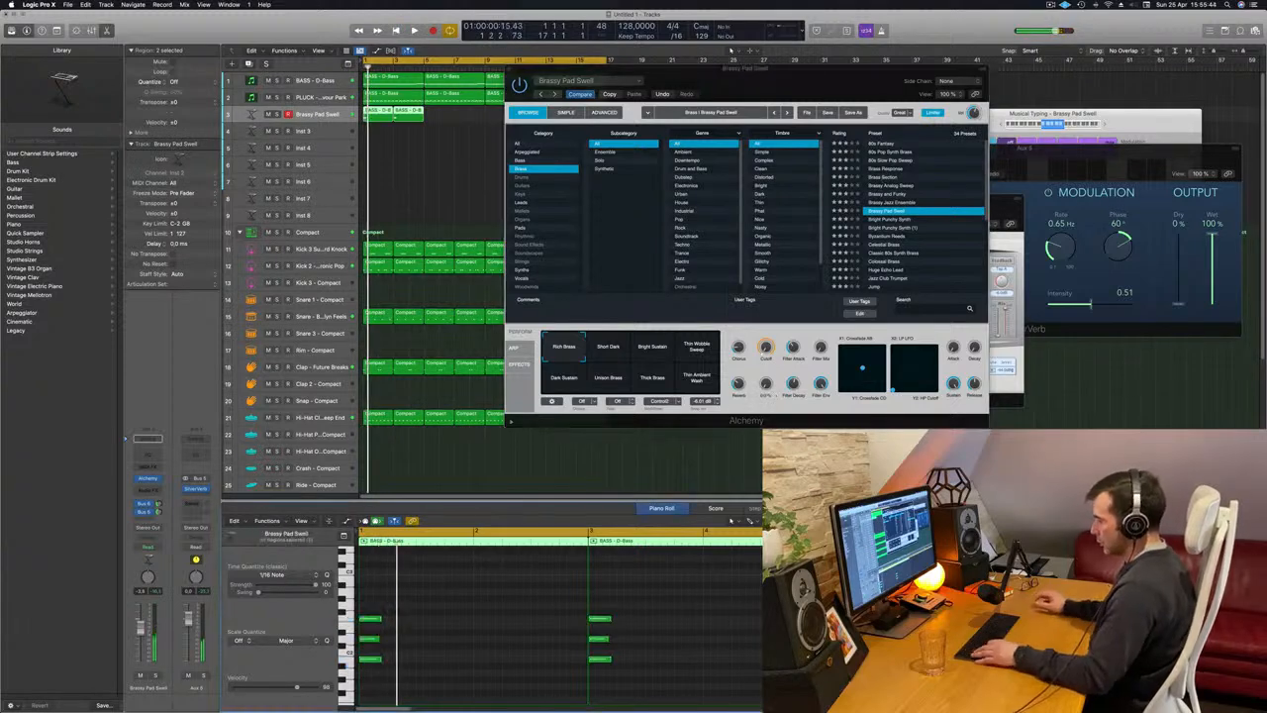
scroll(733, 619, "down", 3)
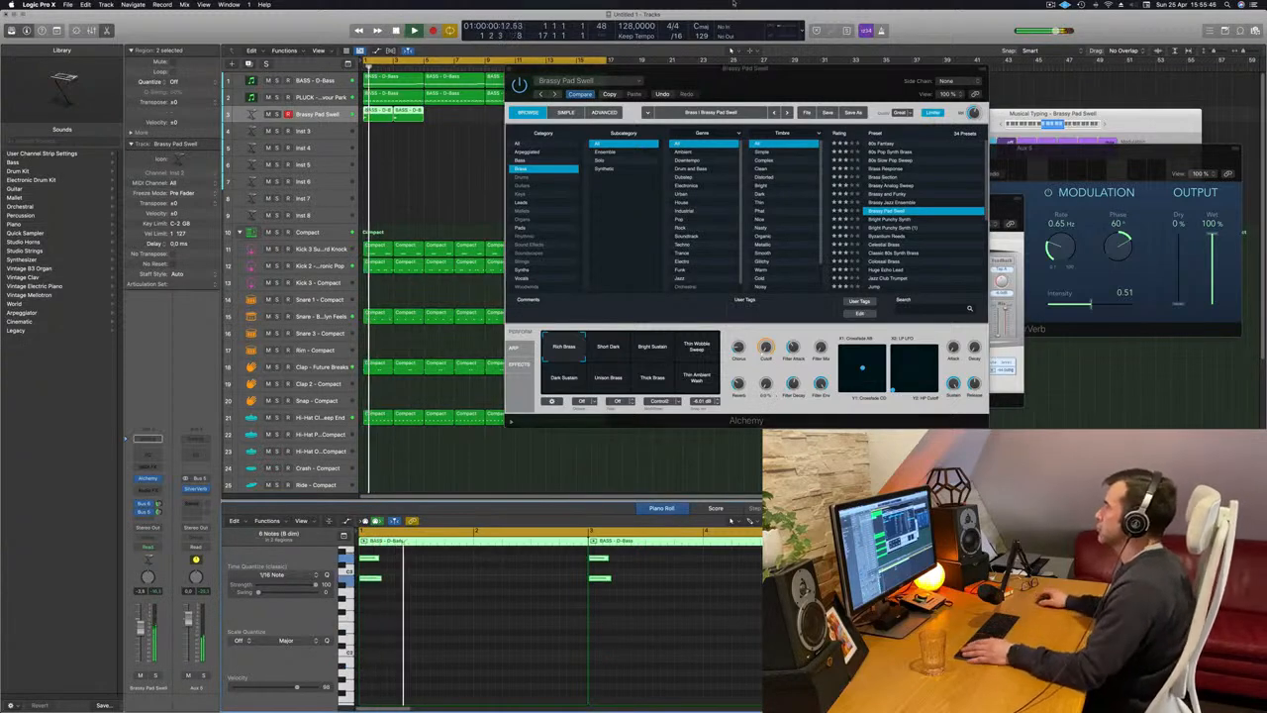
left_click_drag(854, 89, 954, 74)
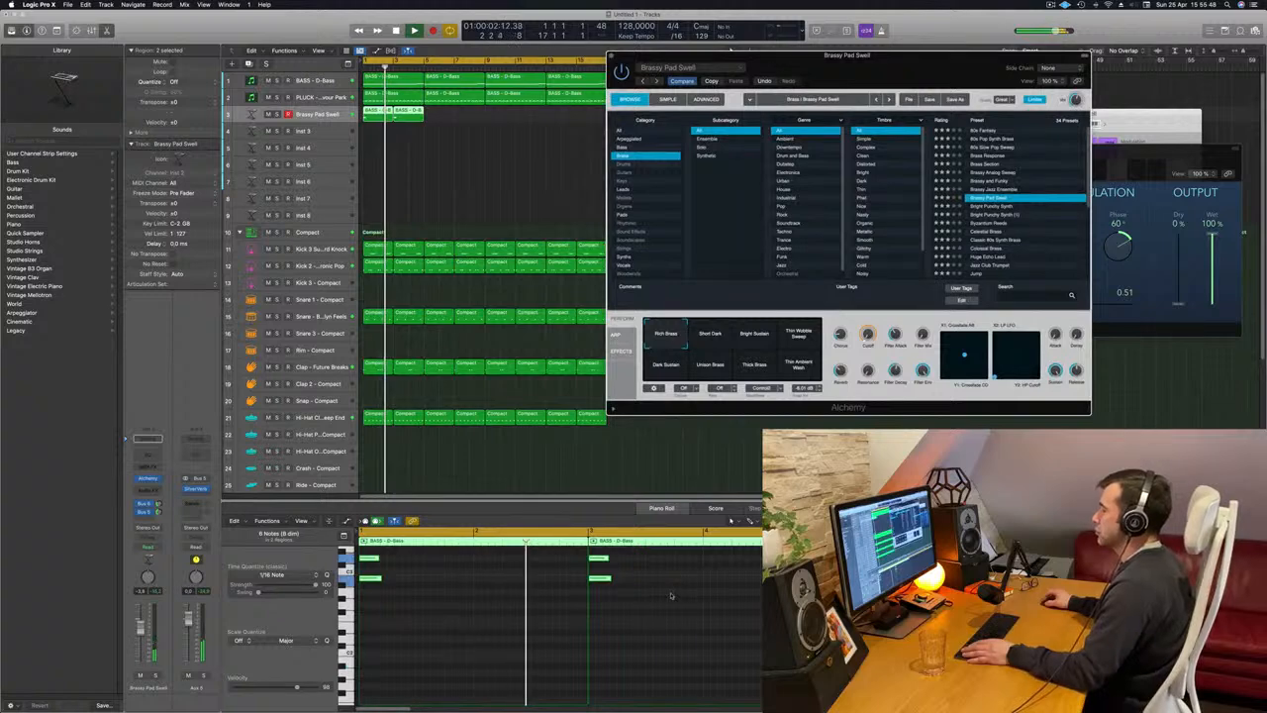
scroll(670, 595, "up", 2)
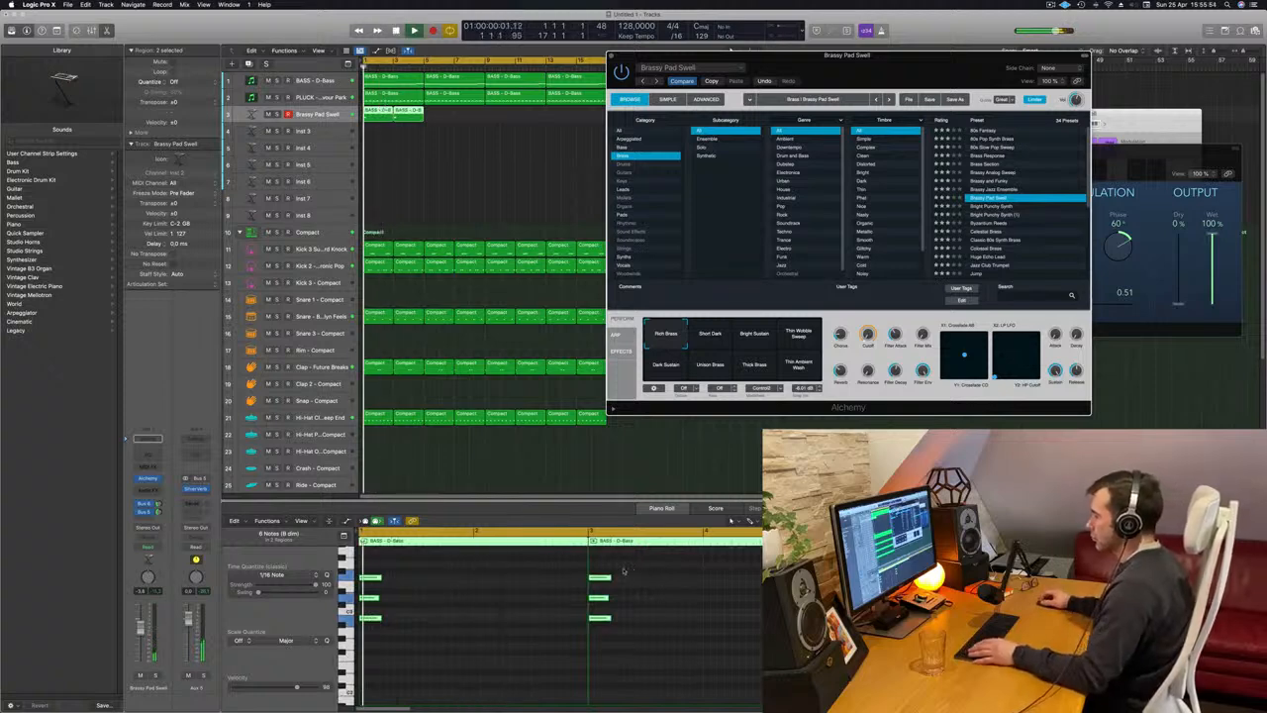
left_click_drag(599, 576, 600, 645)
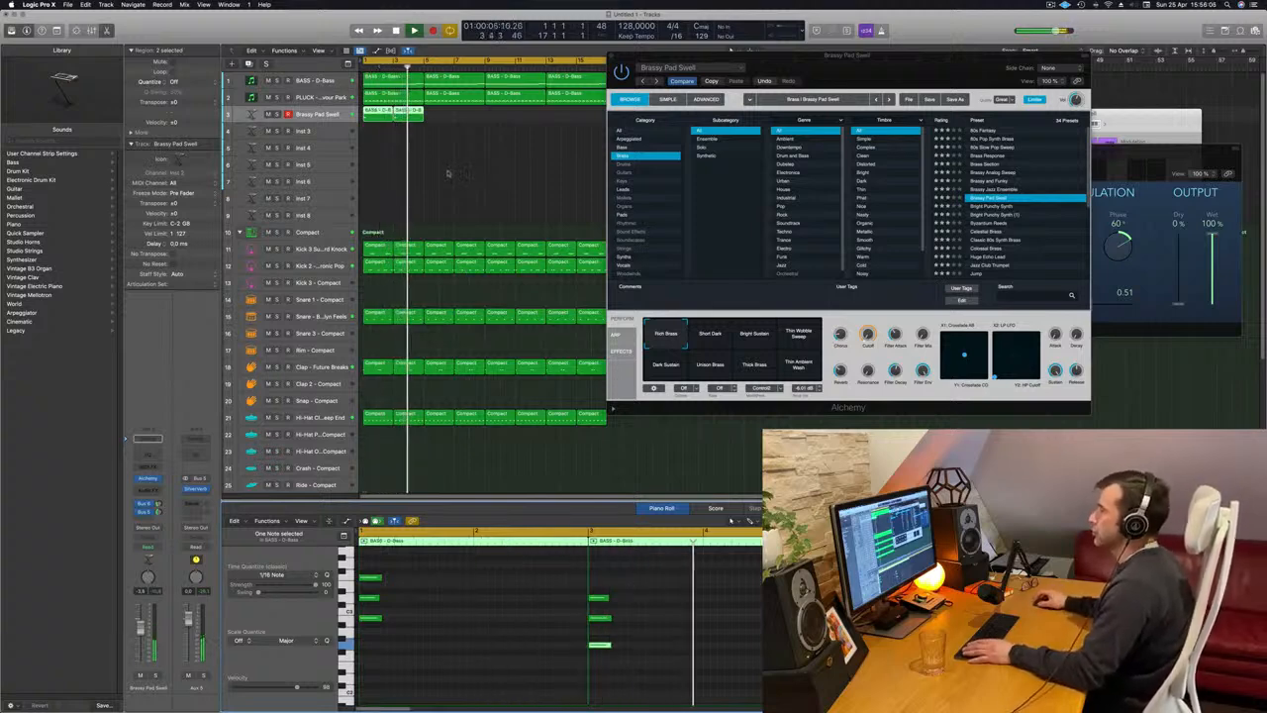
Try the Brassy Pad Swell variations Short Dark, Bright Sustain, Thin Wobble Sweep, Dark Sustain and Unison Brass.
left_click(710, 336)
left_click(754, 336)
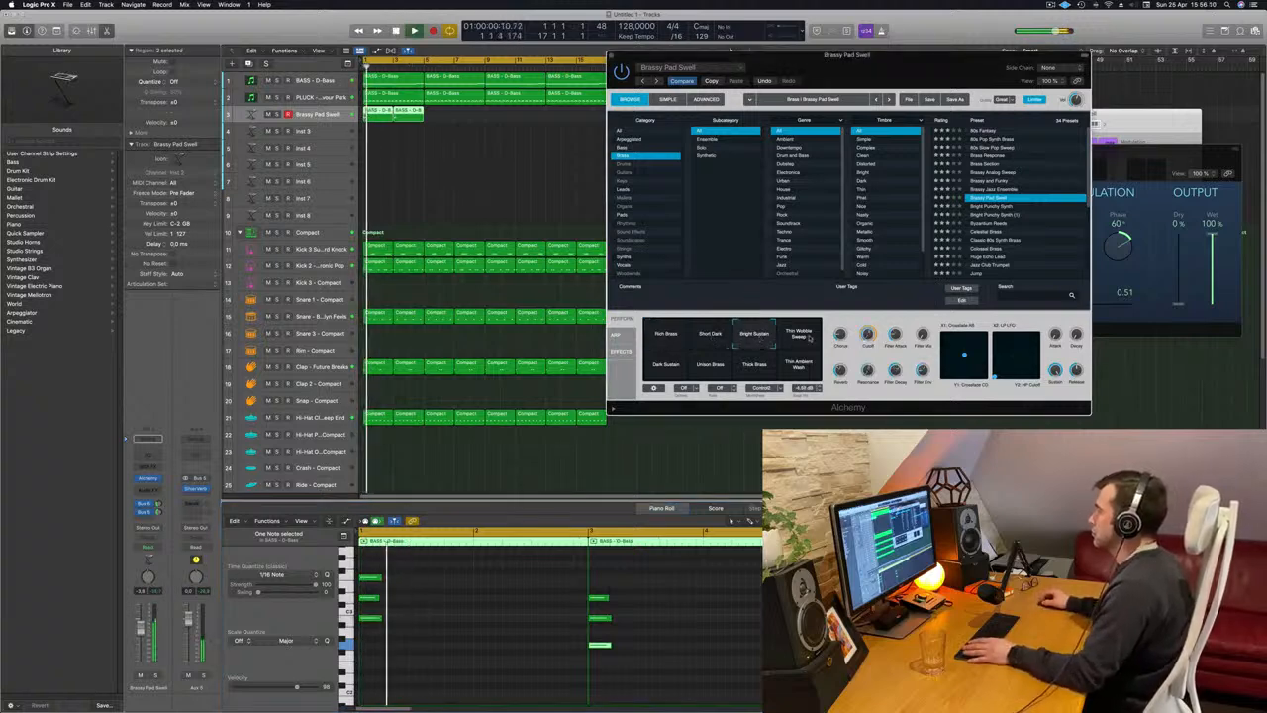
left_click(802, 335)
left_click(667, 366)
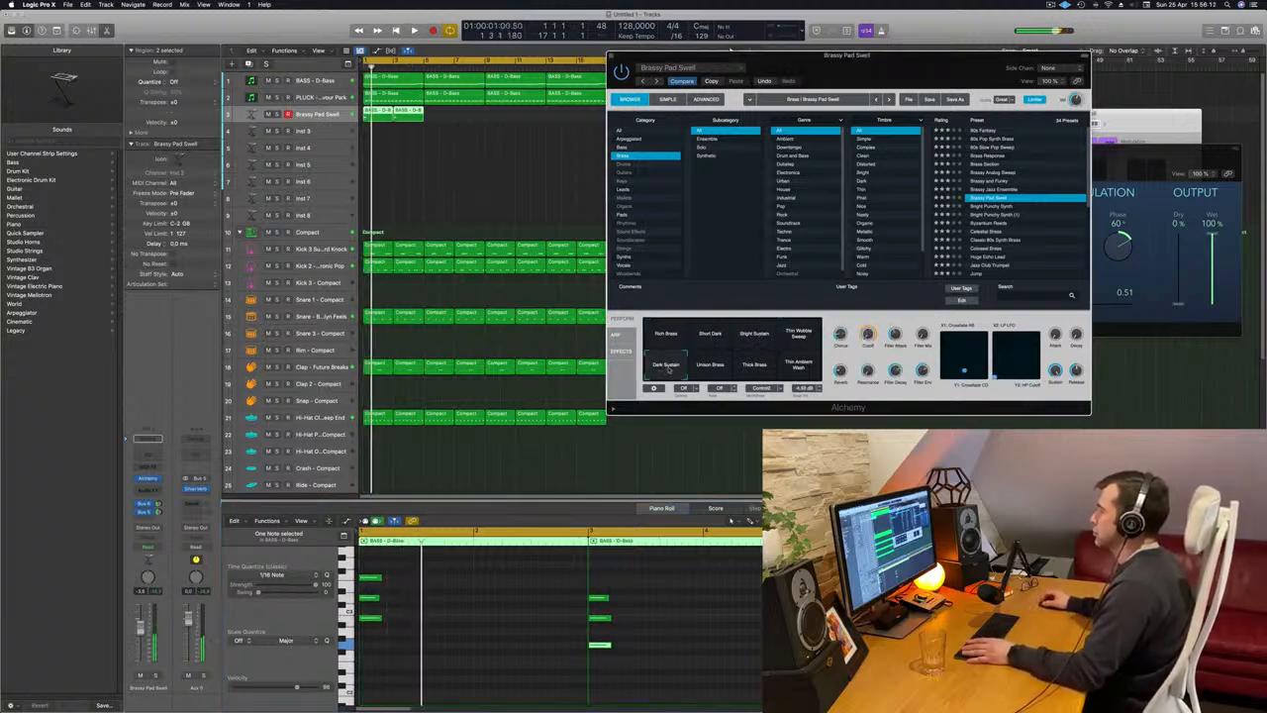
left_click(710, 366)
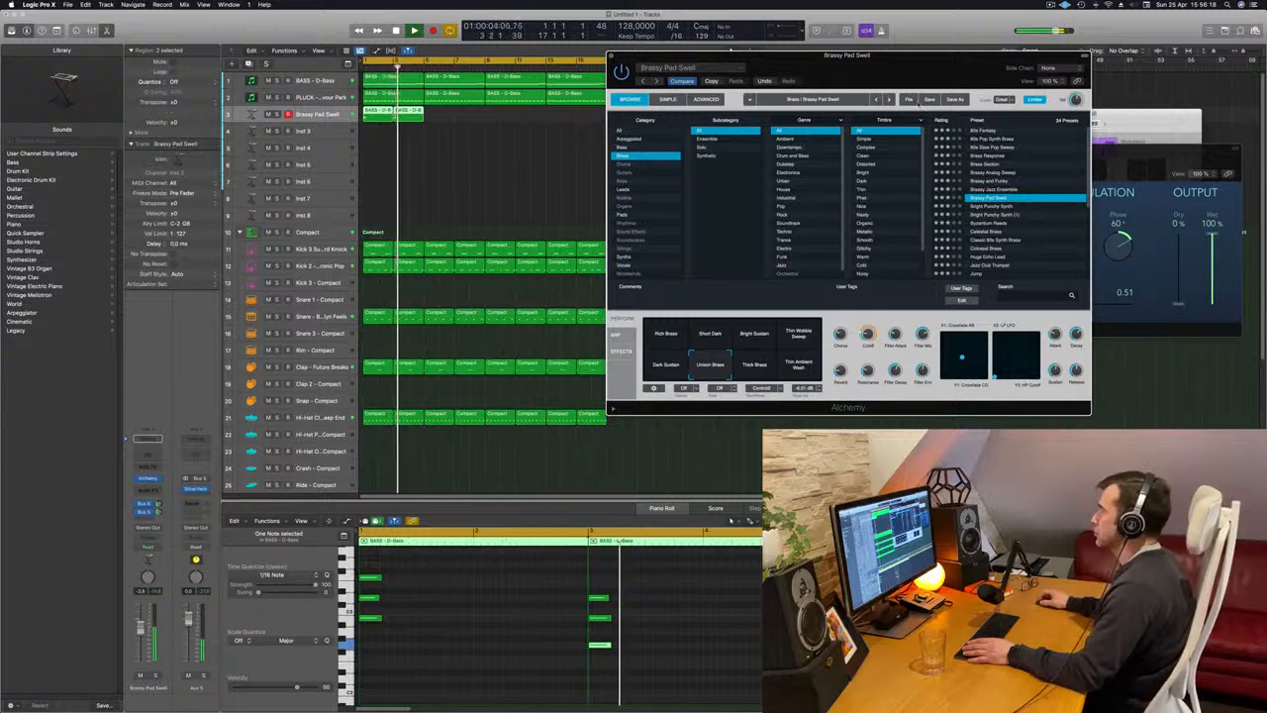
Audition the brass presets Bright Punchy Synth, Byzantium Reeds, Celestial Brass and Jump, and load Out Of Touch.
left_click_drag(904, 64, 1006, 102)
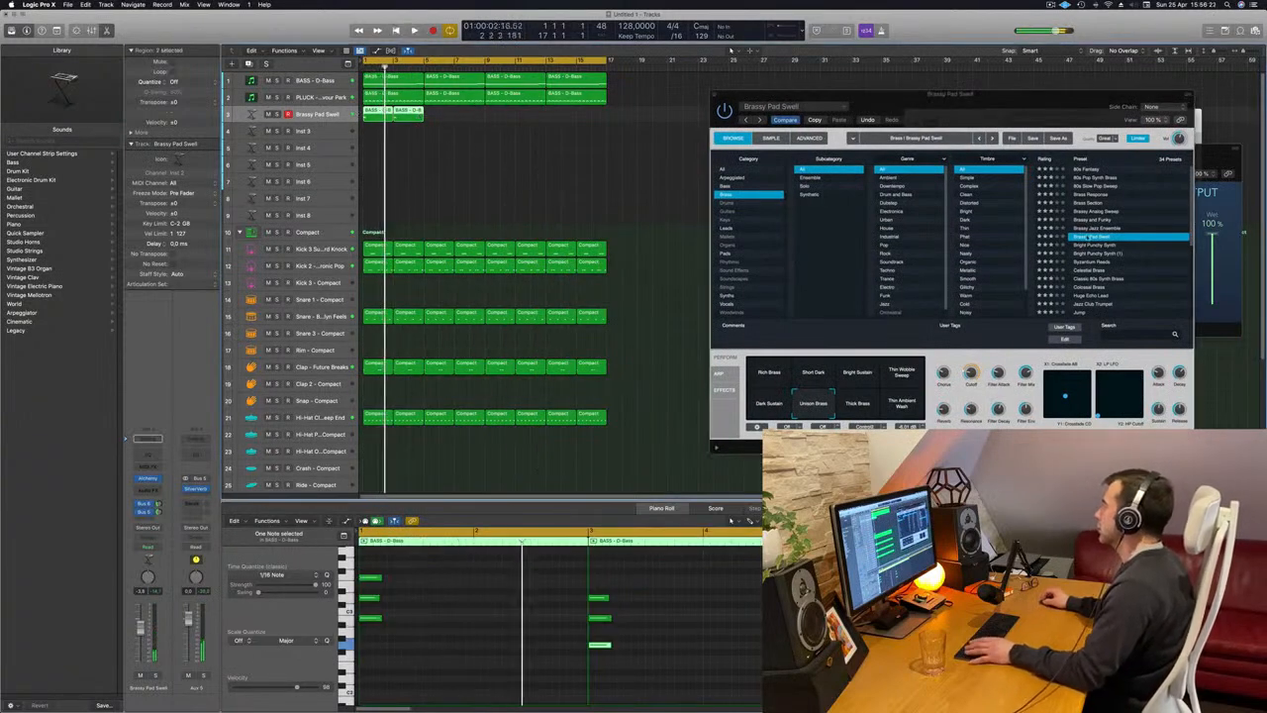
left_click(1084, 246)
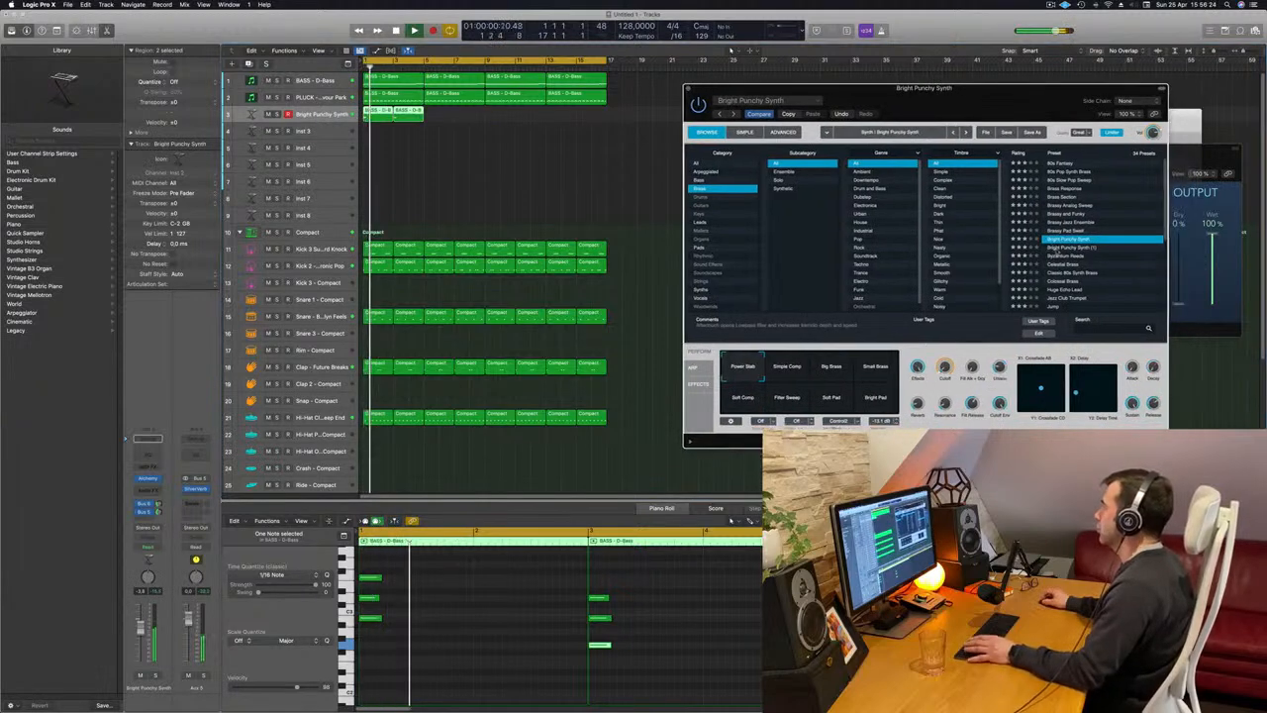
left_click(1072, 255)
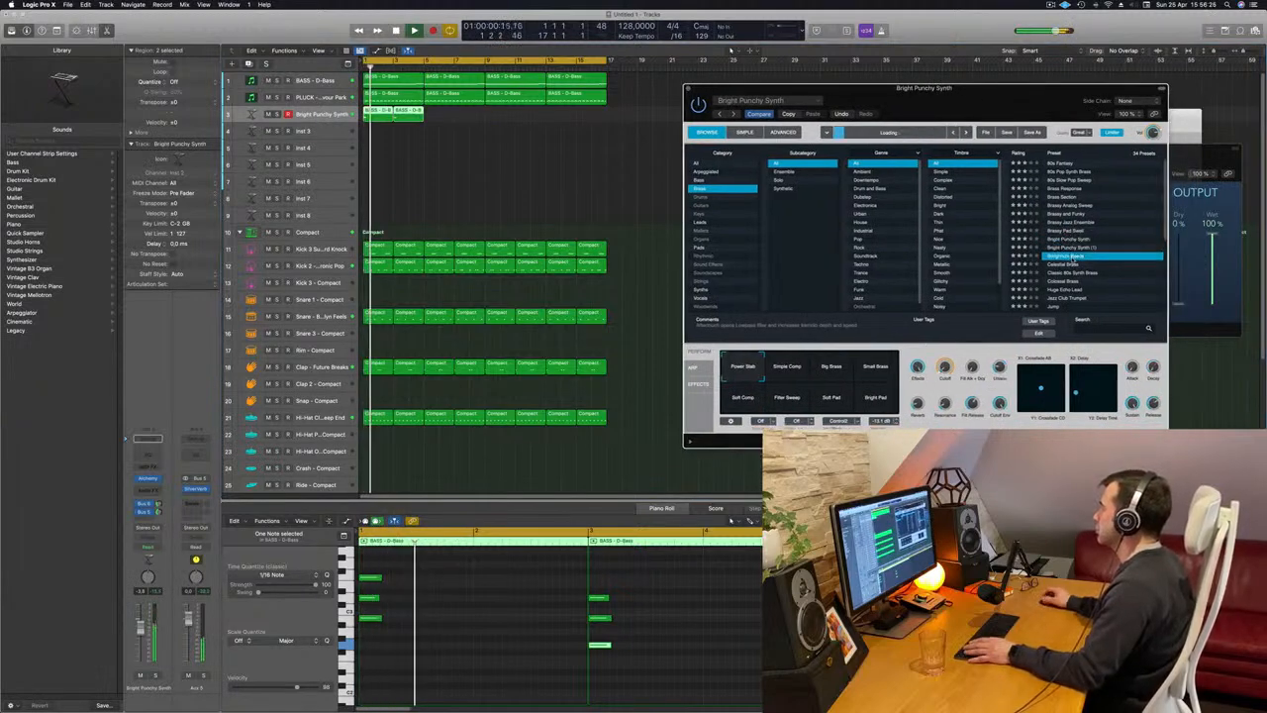
left_click(1065, 264)
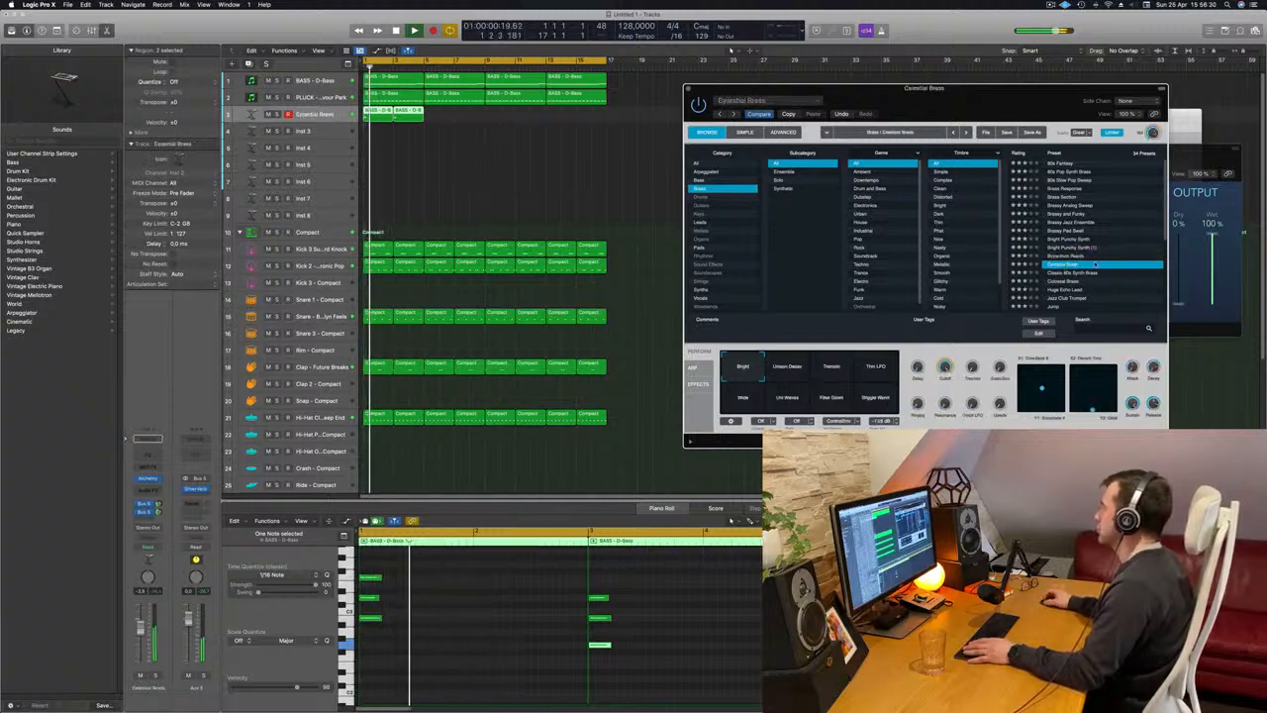
scroll(1094, 266, "down", 1)
scroll(1097, 263, "down", 2)
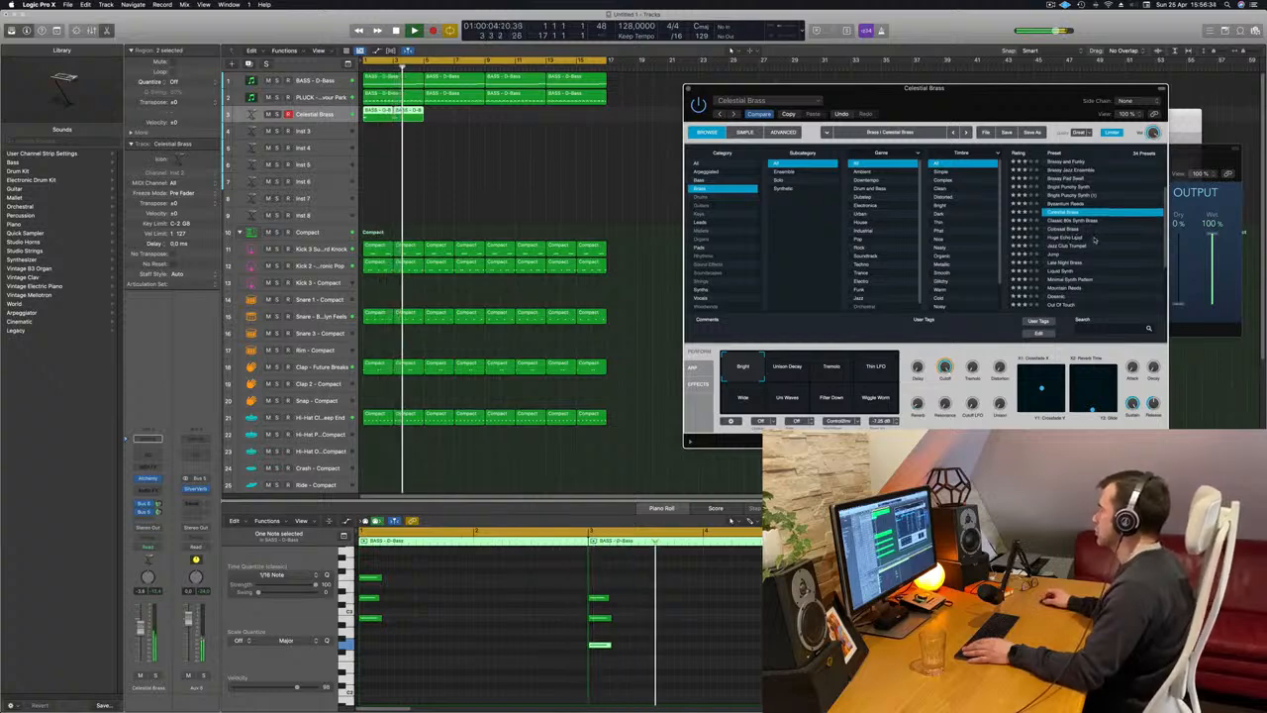
left_click(1057, 255)
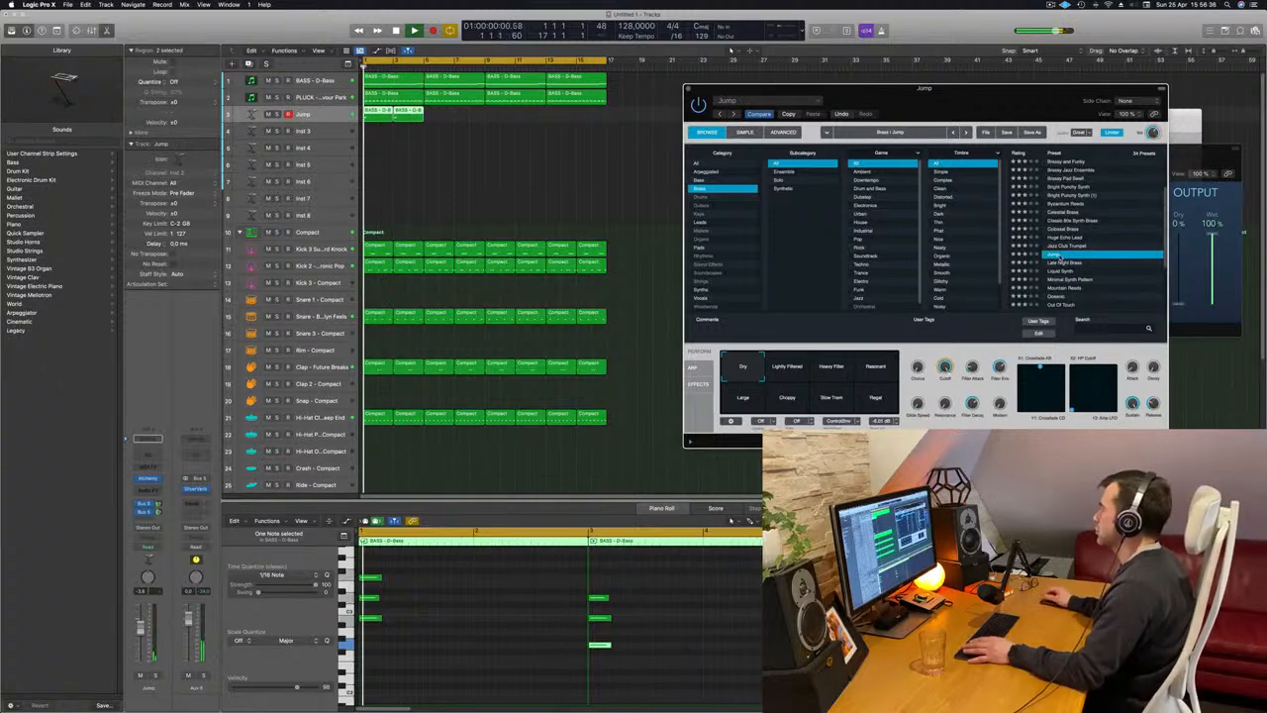
scroll(1087, 249, "down", 1)
scroll(1090, 269, "down", 2)
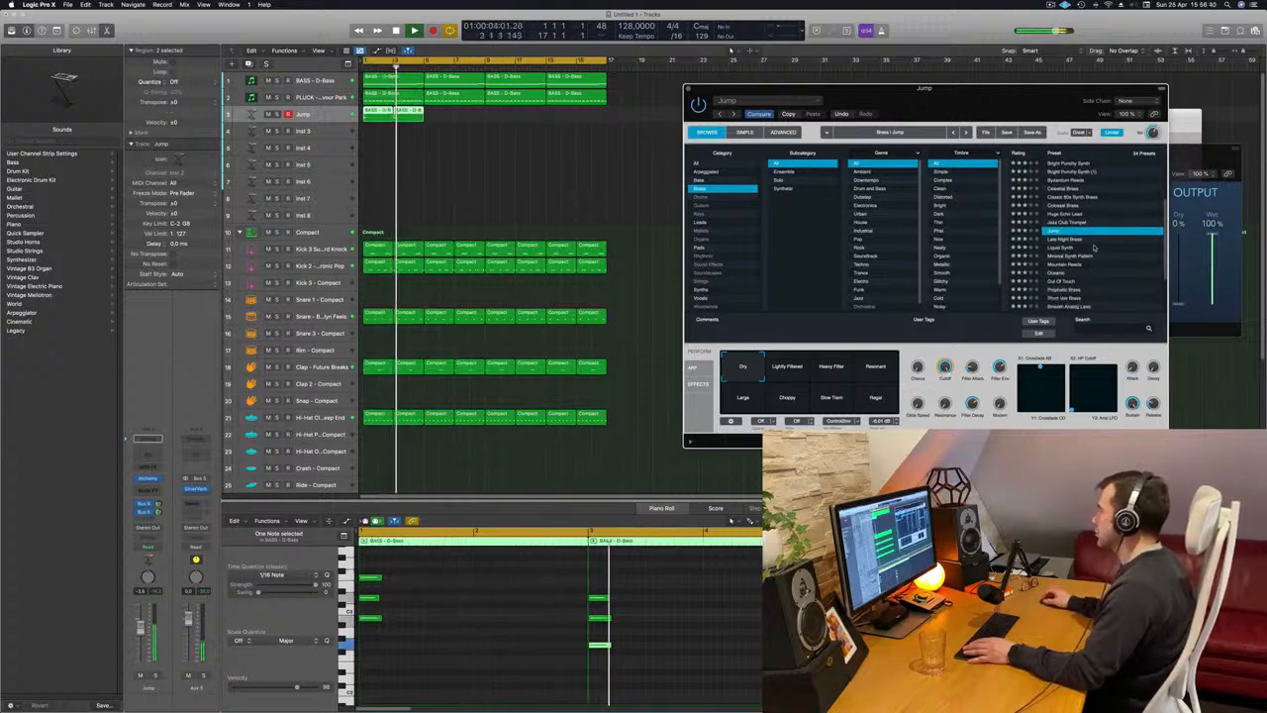
scroll(1099, 250, "down", 4)
left_click(1064, 243)
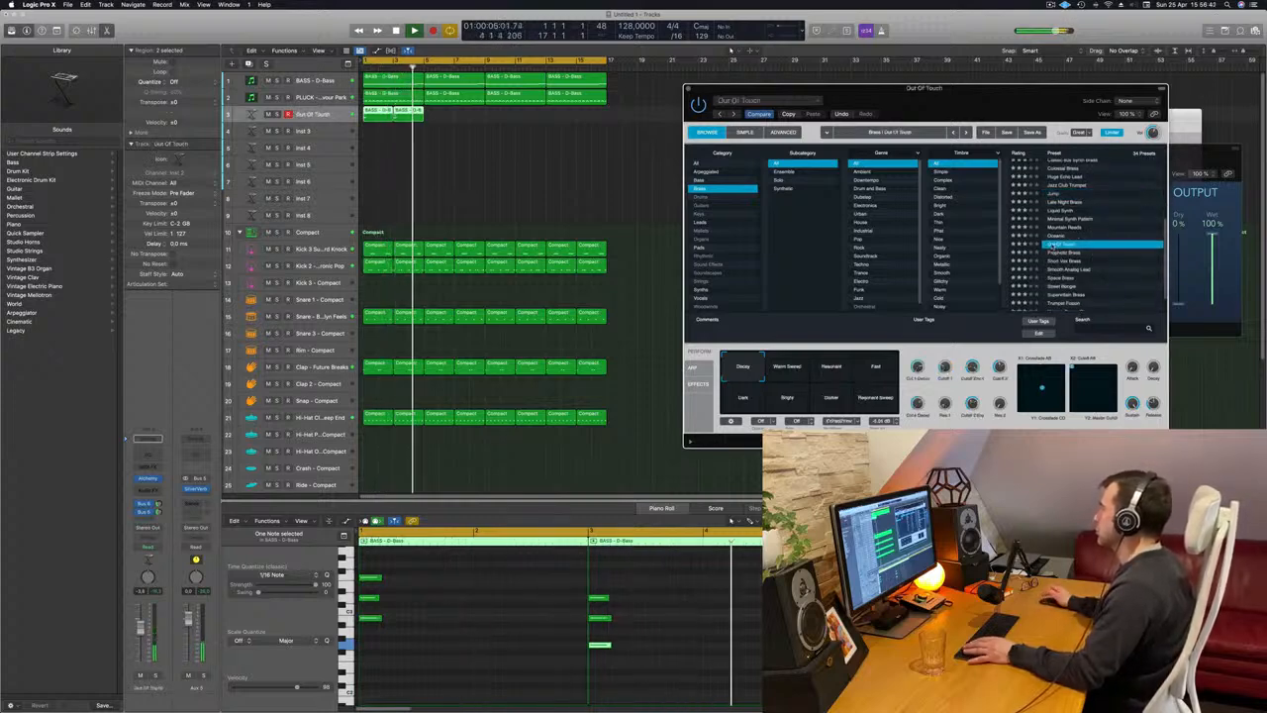
scroll(1128, 230, "down", 2)
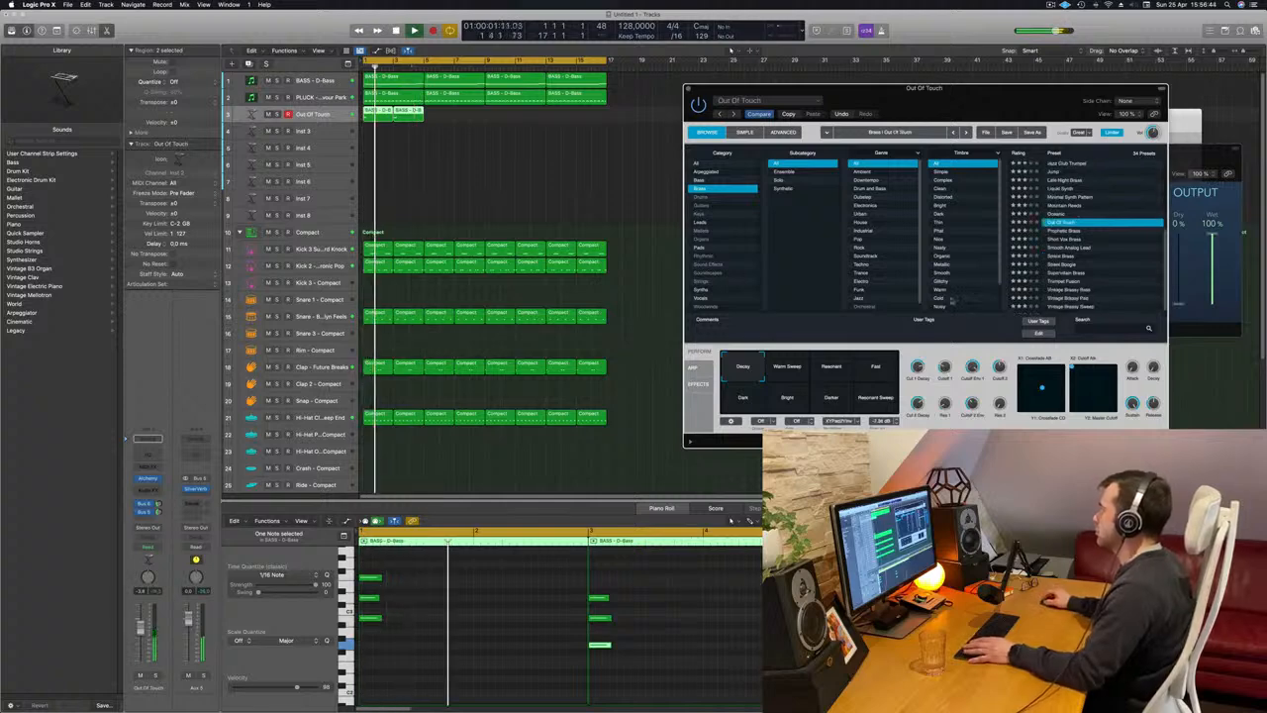
Try the Out Of Touch variations Resonant, Fast and Dark, choose Bright, and close the Alchemy window.
left_click(832, 369)
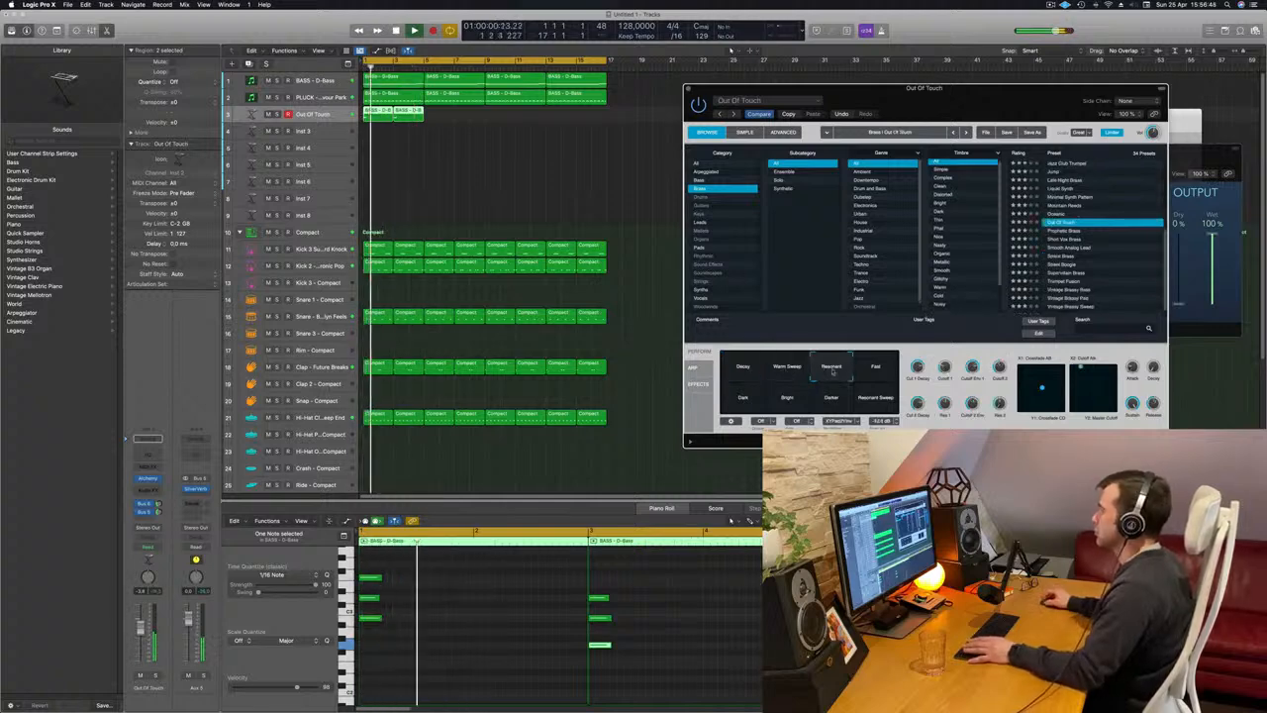
left_click(875, 366)
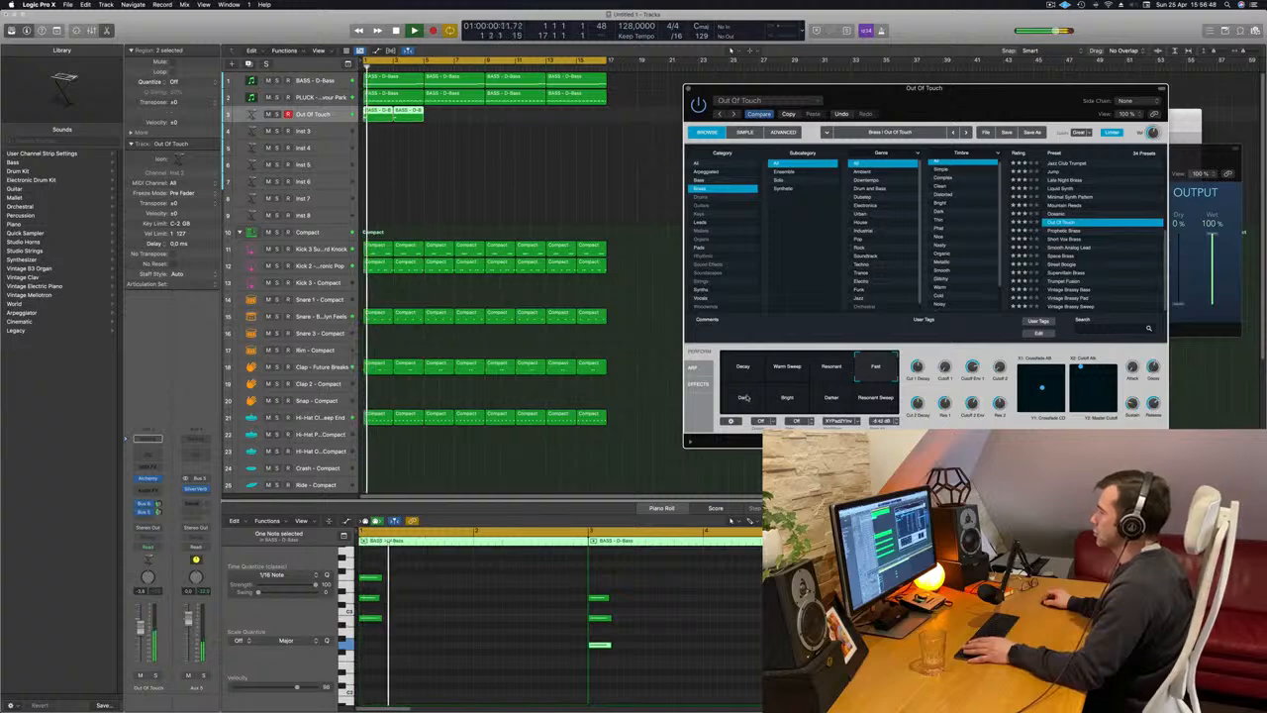
left_click(747, 397)
left_click(787, 397)
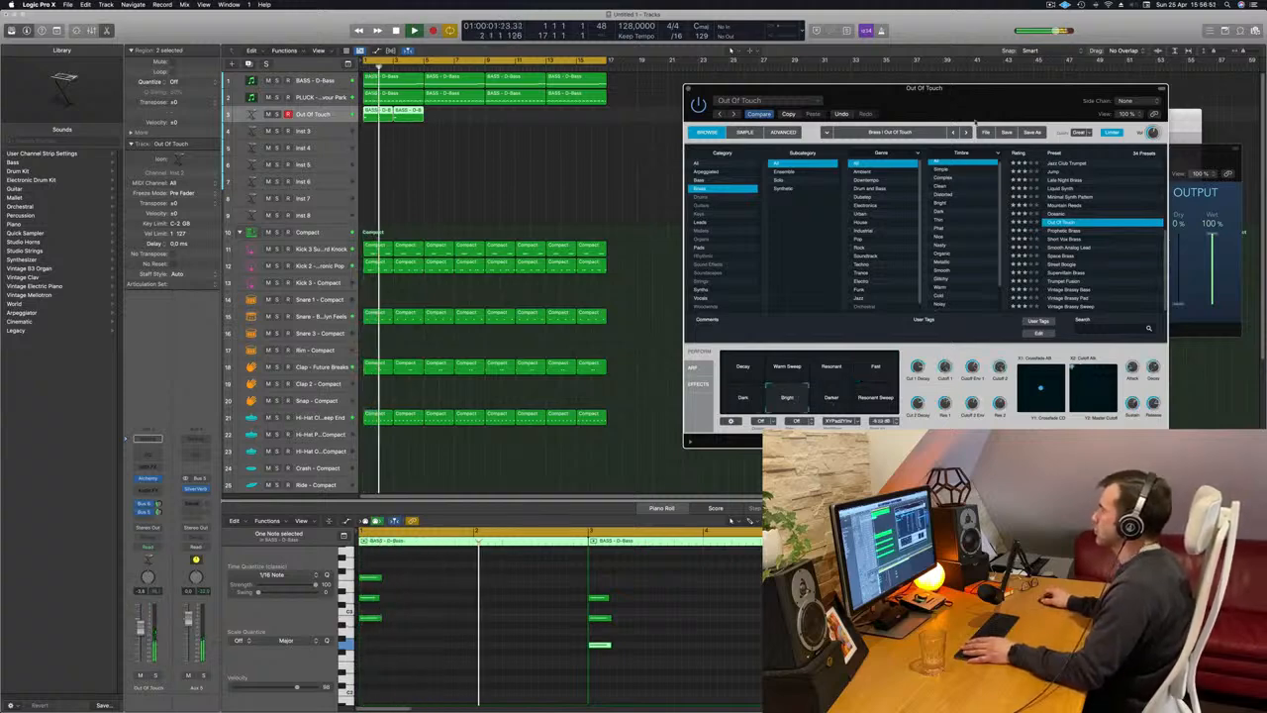
left_click_drag(974, 122, 840, 144)
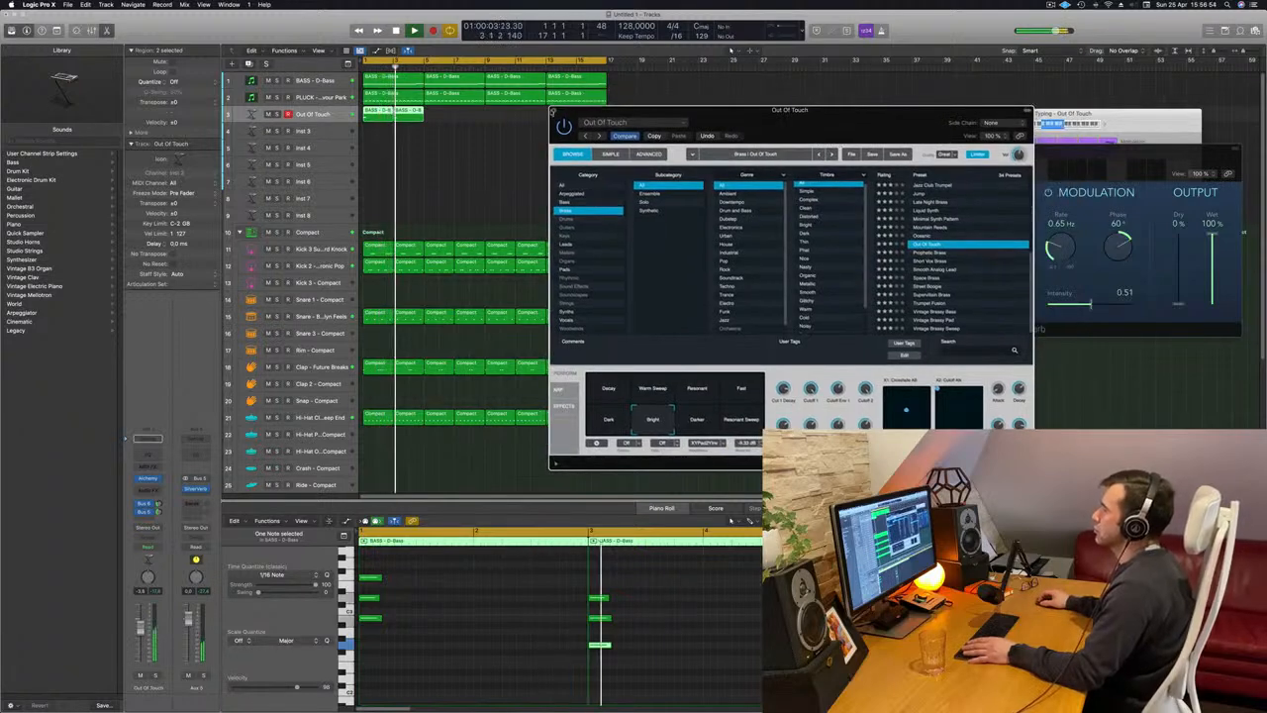
key("super+w")
Copy the two chord regions repeatedly along the Out Of Touch track to fill all 16 bars.
key("space")
key("space")
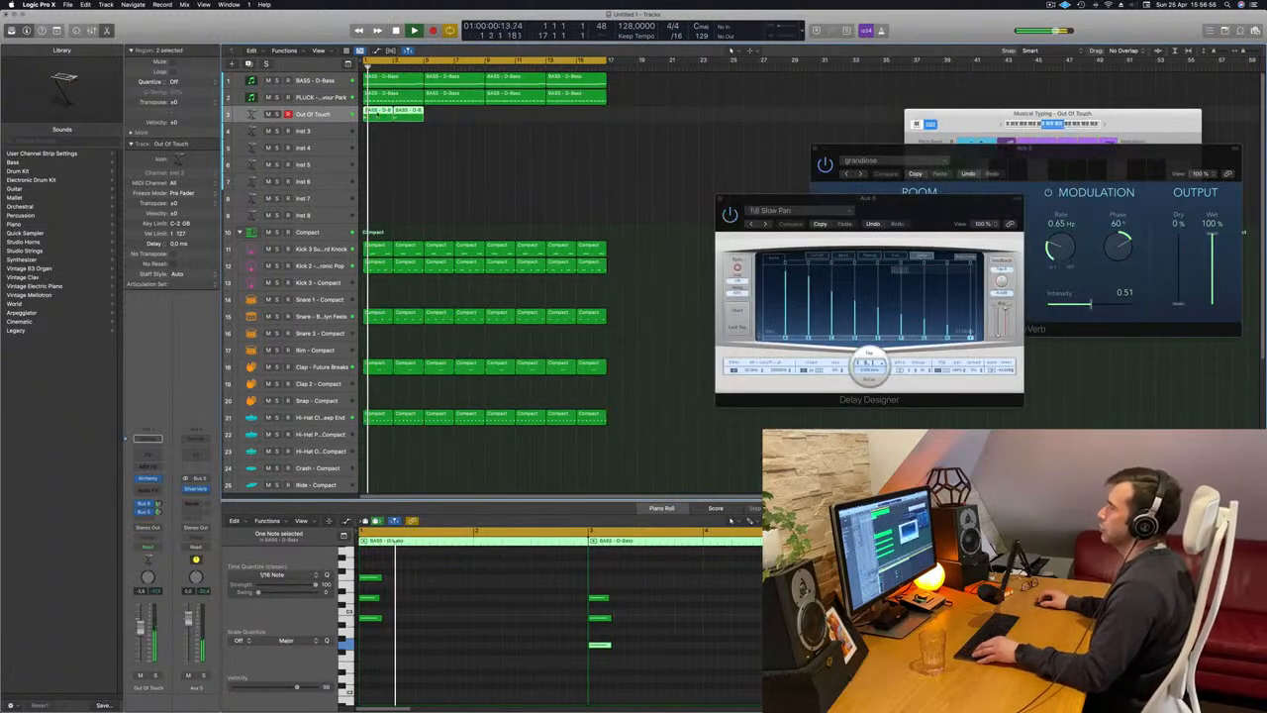
left_click_drag(395, 117, 447, 119)
left_click_drag(448, 120, 497, 125)
left_click(451, 185)
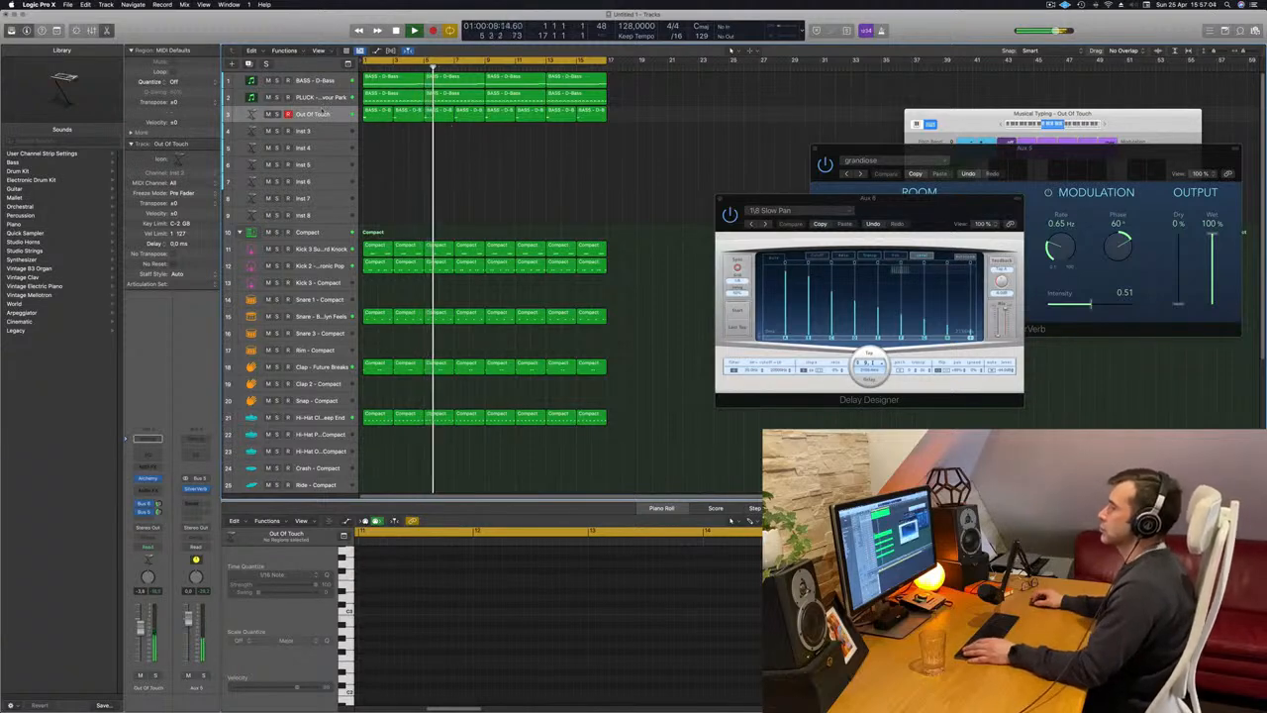
Play the beat from the start to check the chord part and select all regions on the Out Of Touch track.
key("Return")
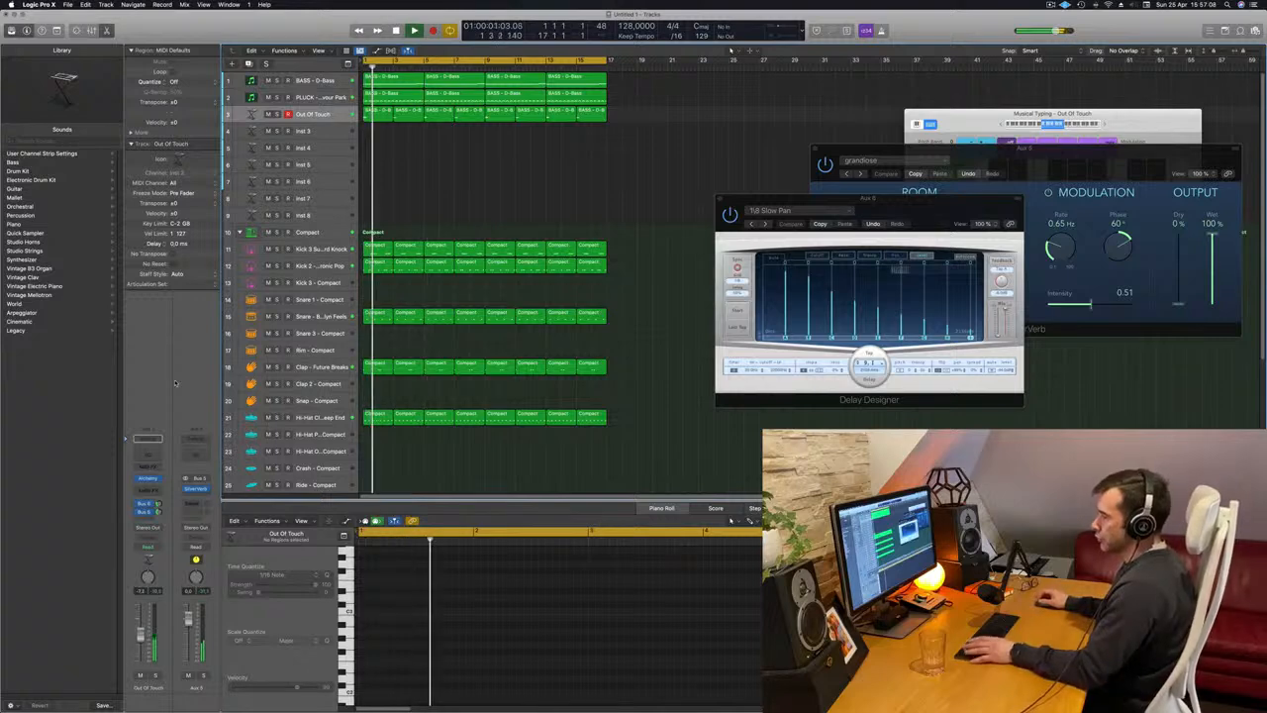
key("Return")
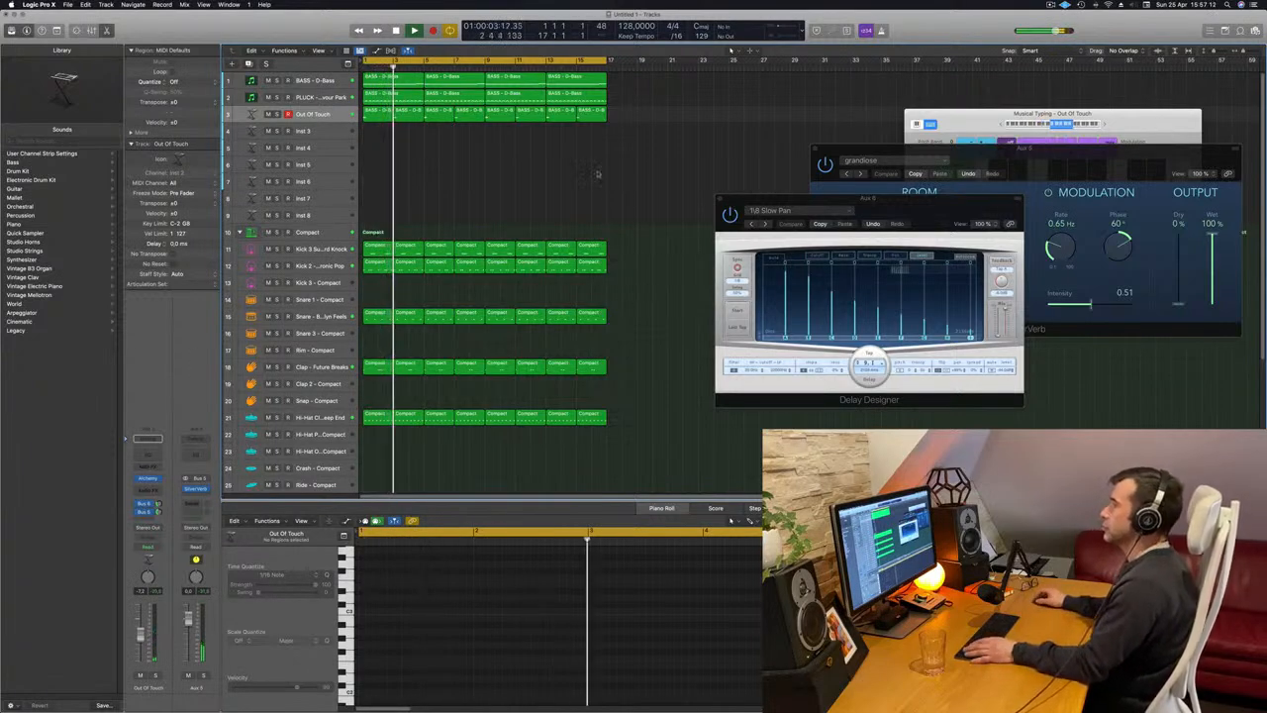
left_click(325, 115)
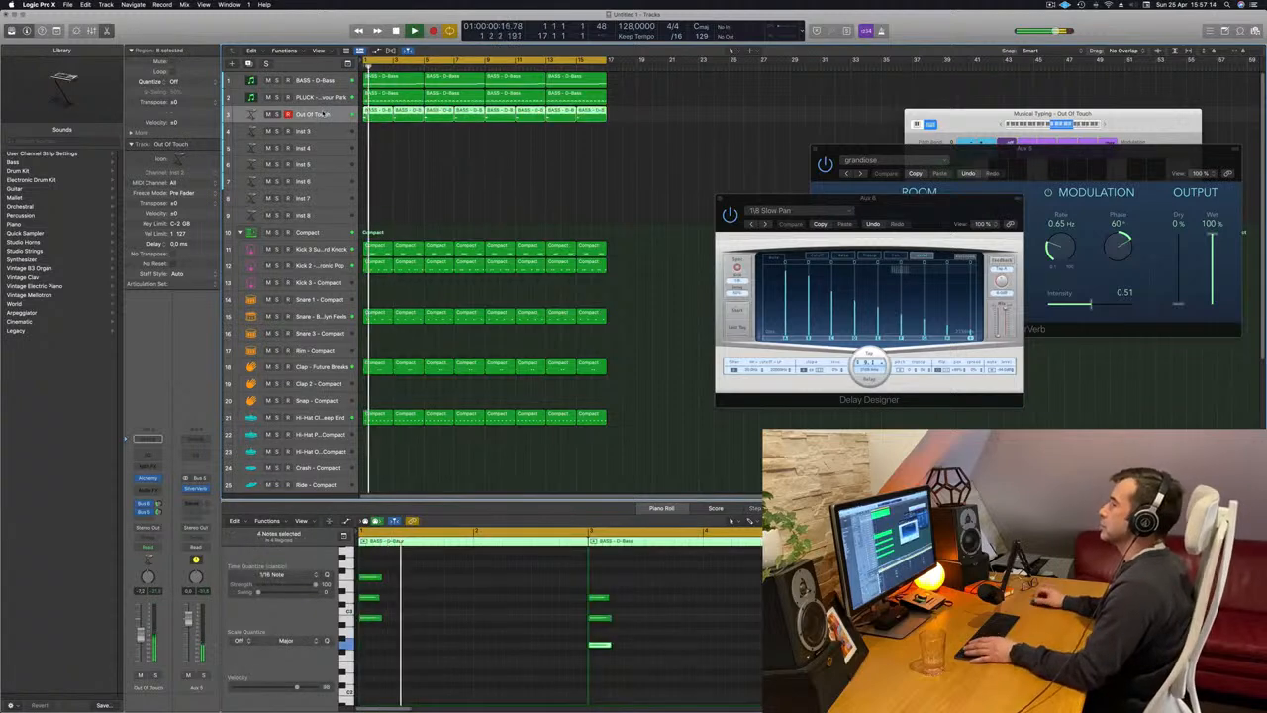
left_click(403, 149)
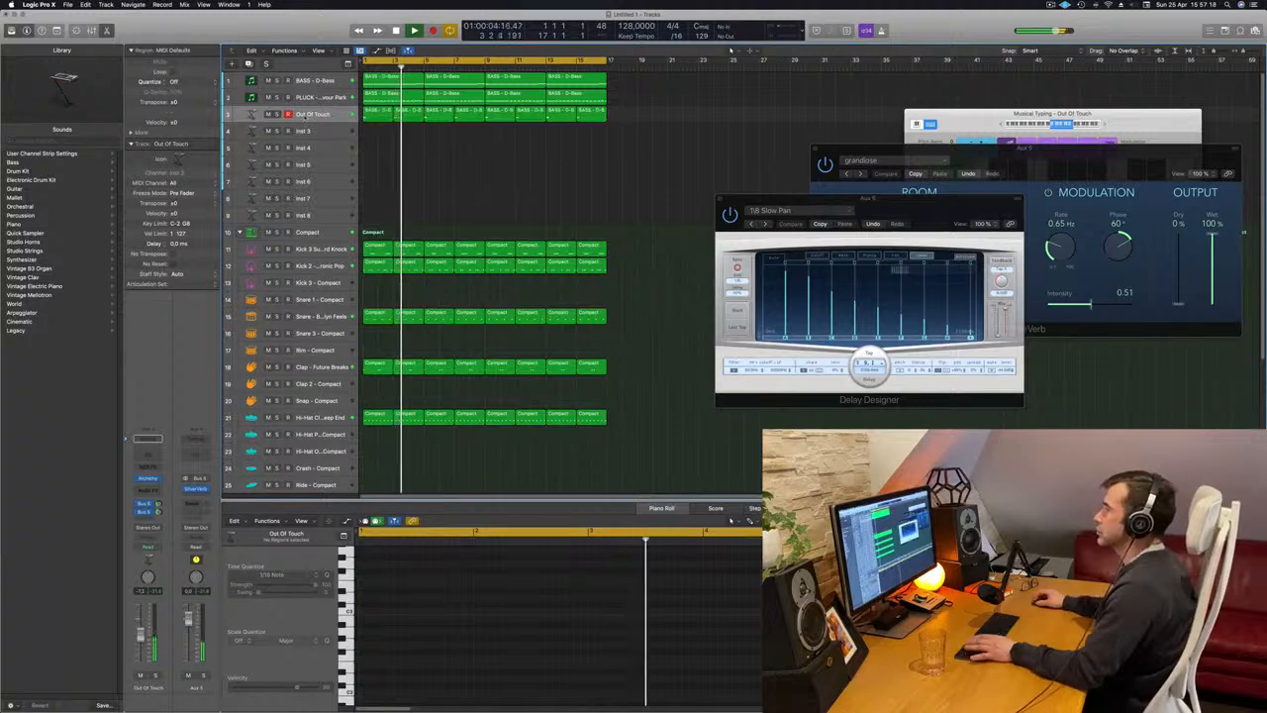
left_click(310, 115)
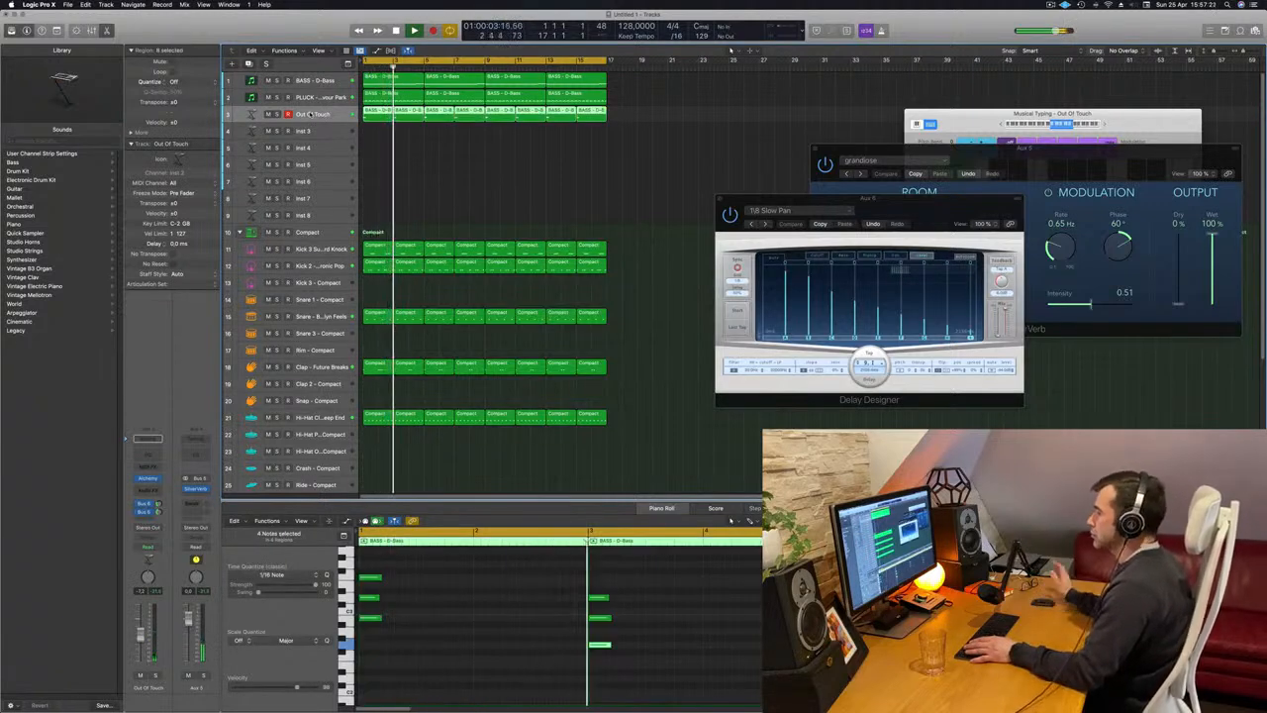
Reopen Alchemy on the chord track and adjust its Cutoff 2 and Cutoff Env 1 controls during playback.
left_click(146, 478)
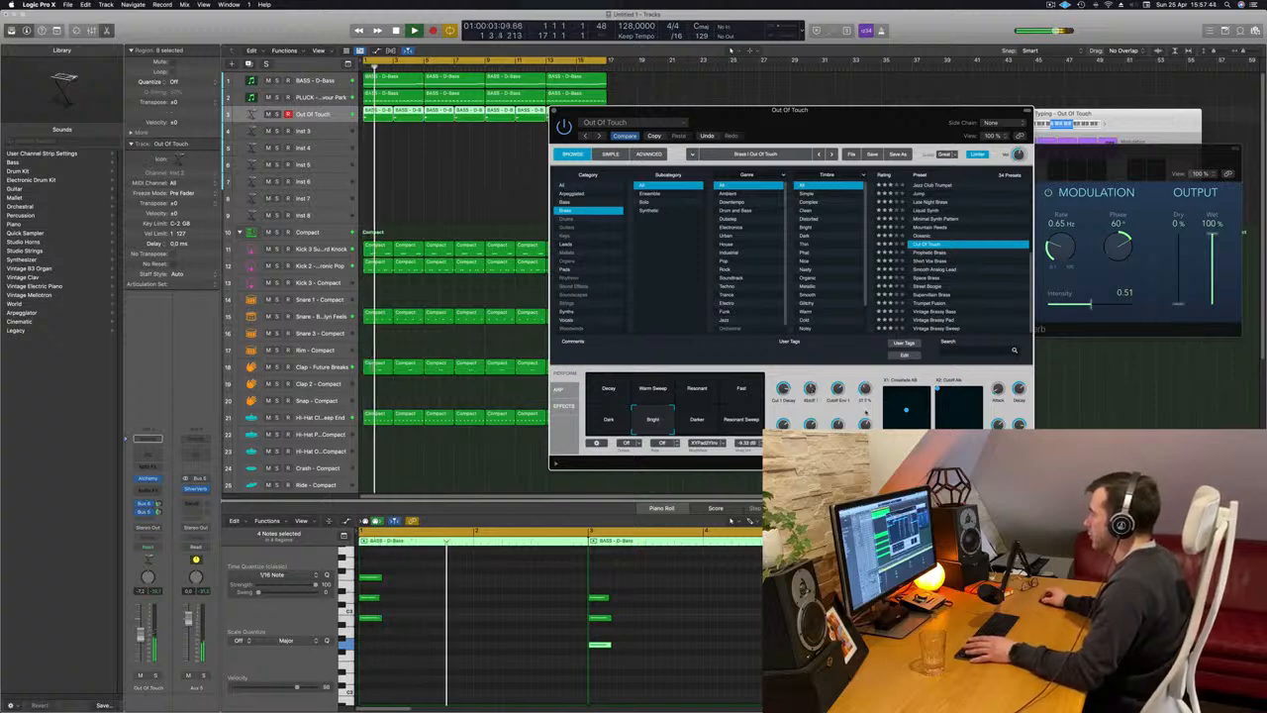
left_click_drag(866, 413, 865, 389)
key("Return")
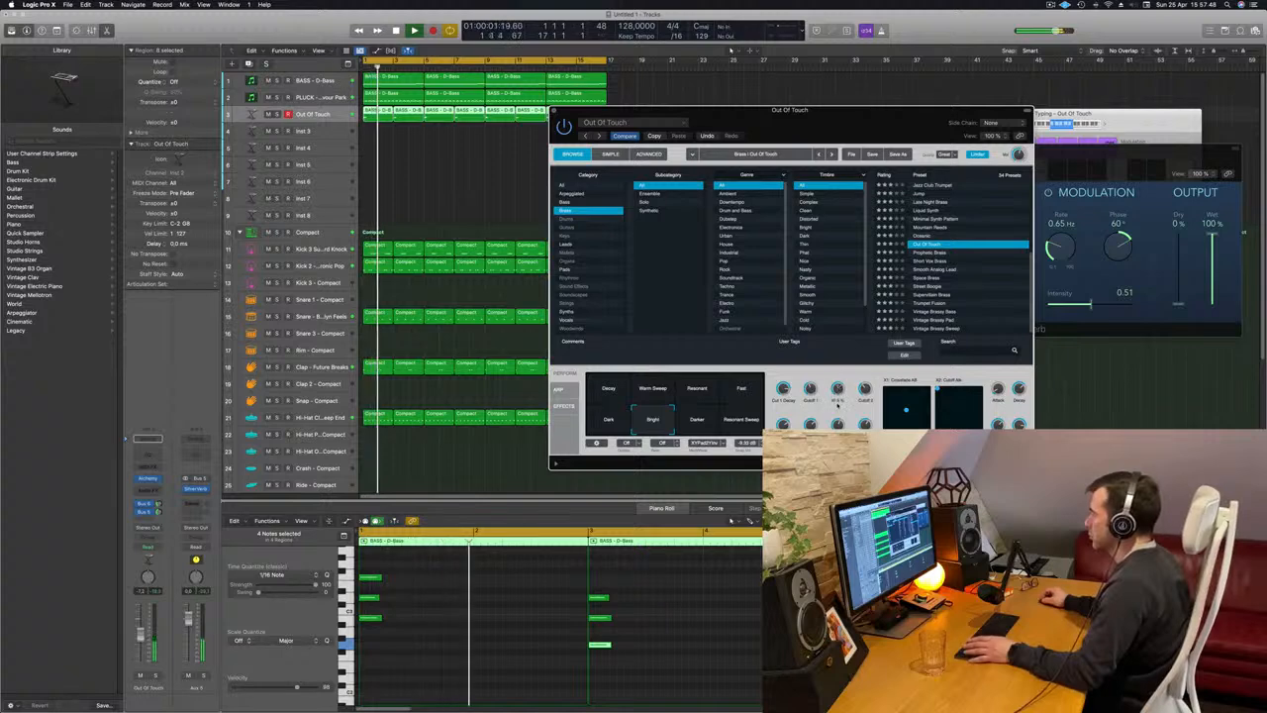
key("space")
key("space")
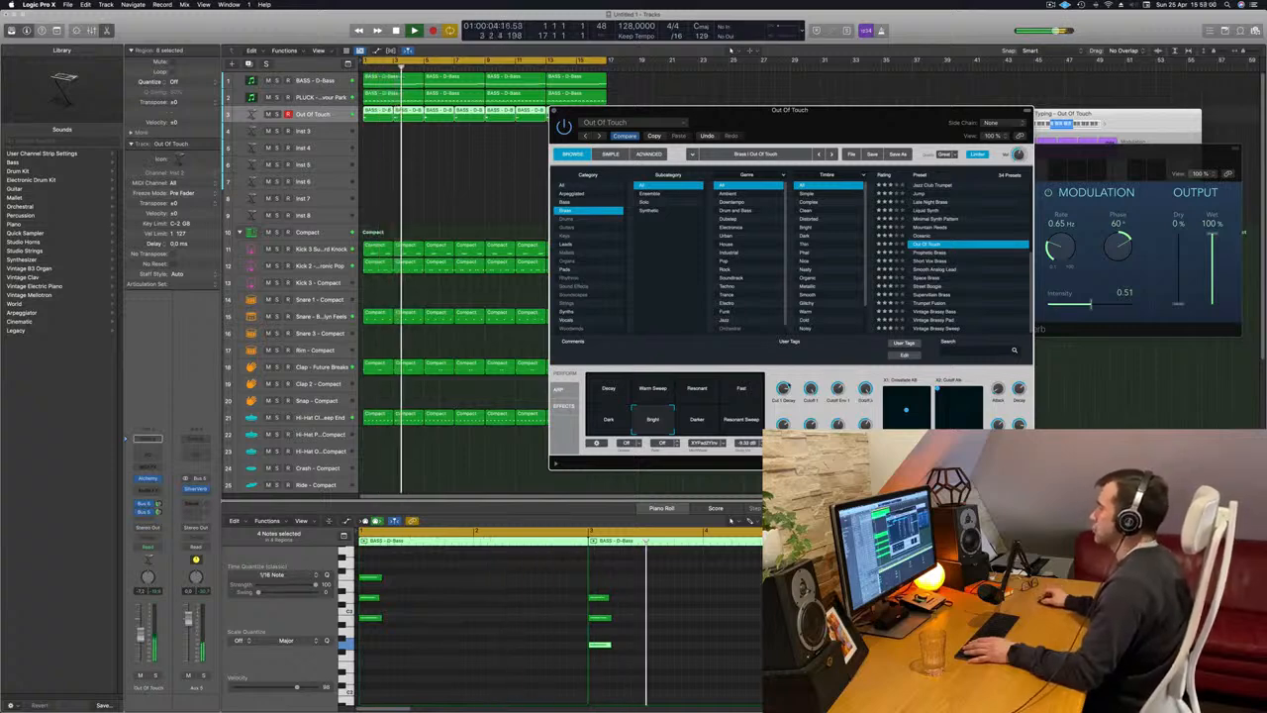
Compare the Resonant Sweep and Decay variations, return to Bright, and close the Alchemy window.
left_click(697, 419)
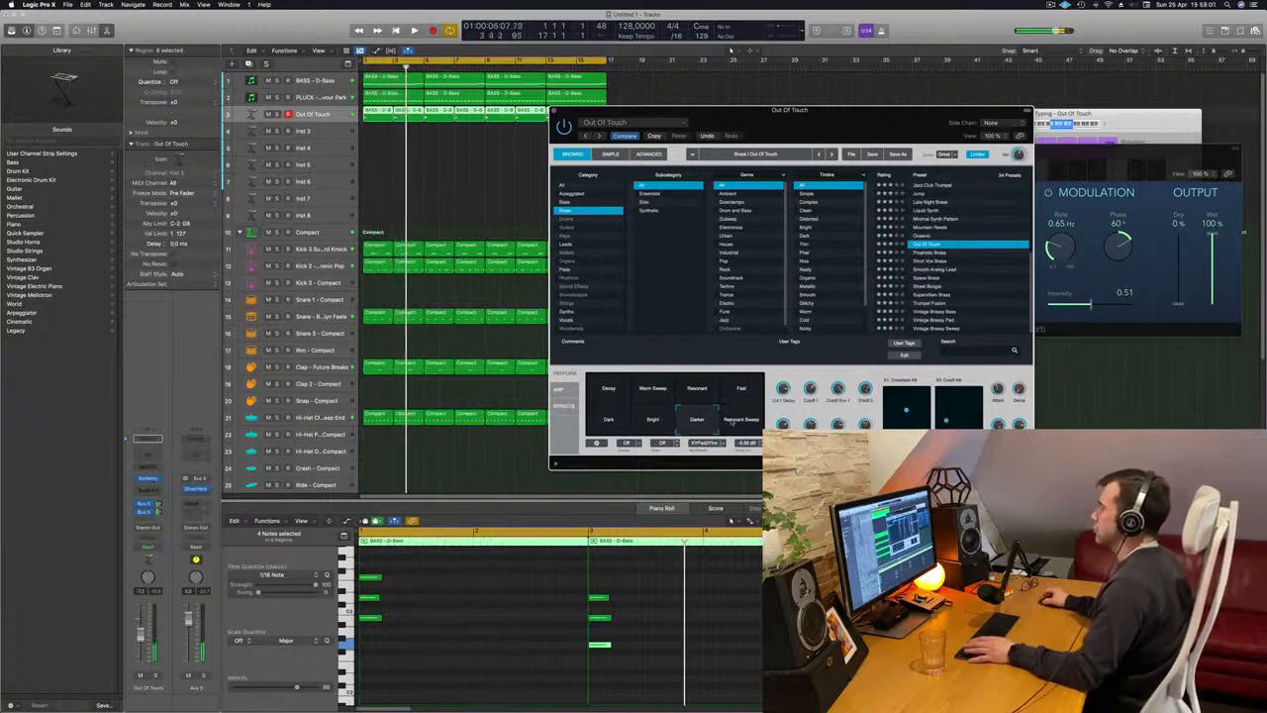
left_click(655, 420)
left_click(624, 394)
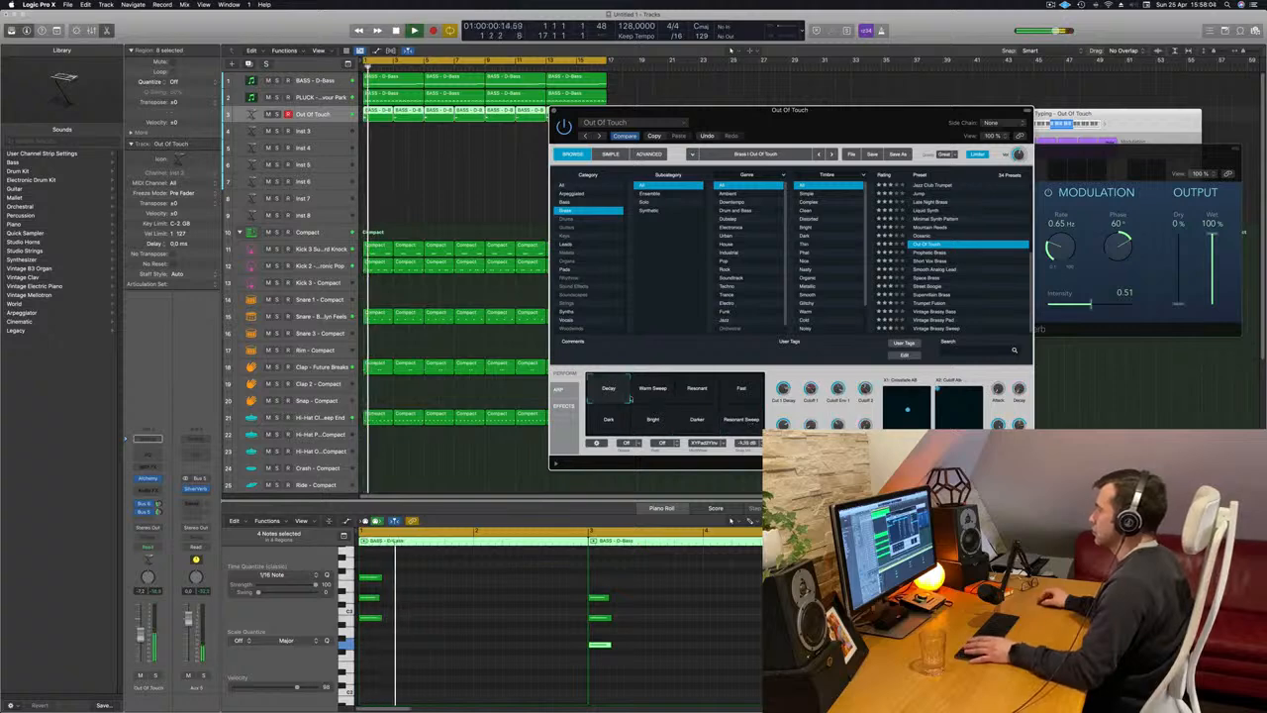
left_click(661, 419)
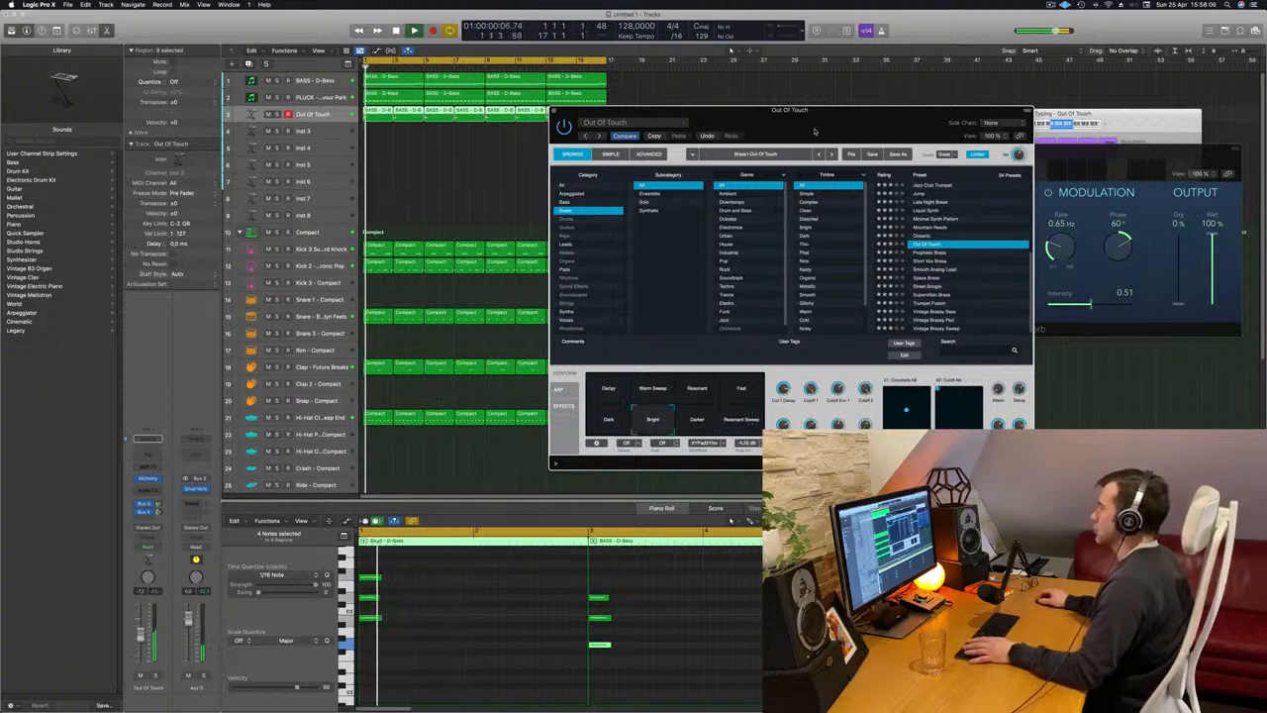
left_click_drag(787, 111, 834, 100)
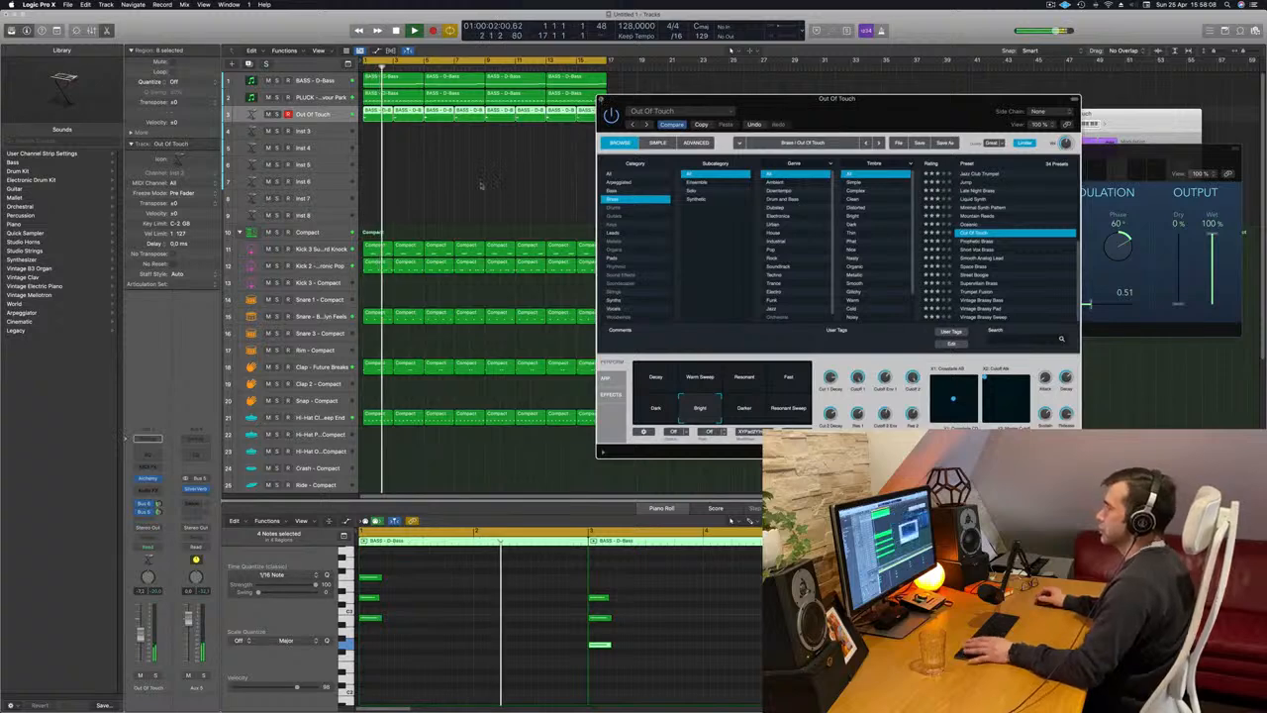
left_click(602, 101)
left_click(481, 185)
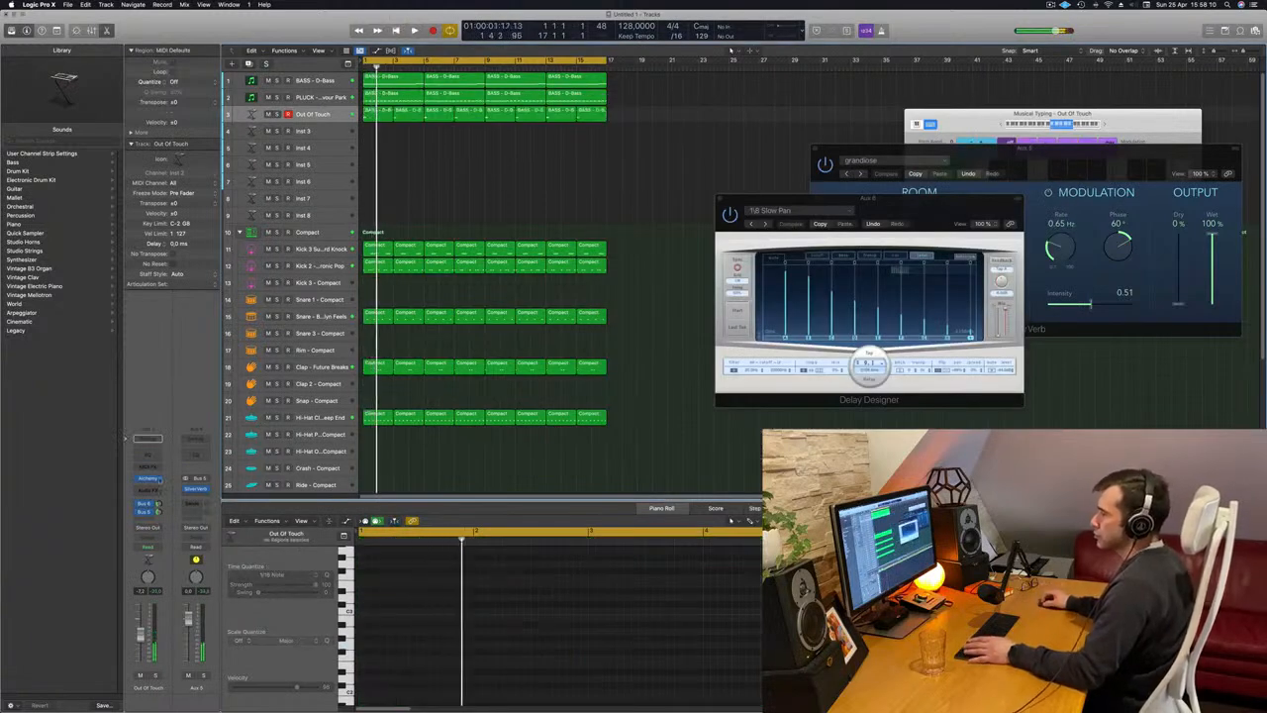
Adjust the Out Of Touch track's delay send and raise its reverb send while playing from the start.
key("Return")
left_click(156, 506)
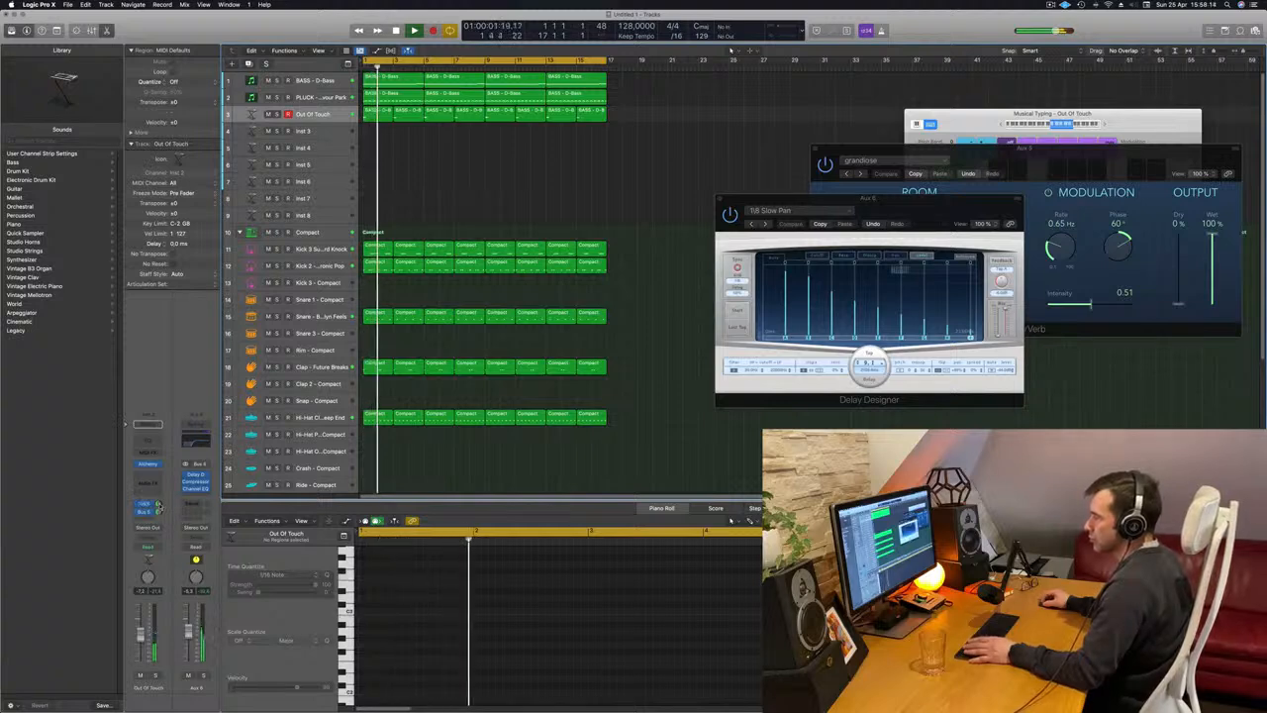
key("Return")
left_click_drag(159, 512, 185, 376)
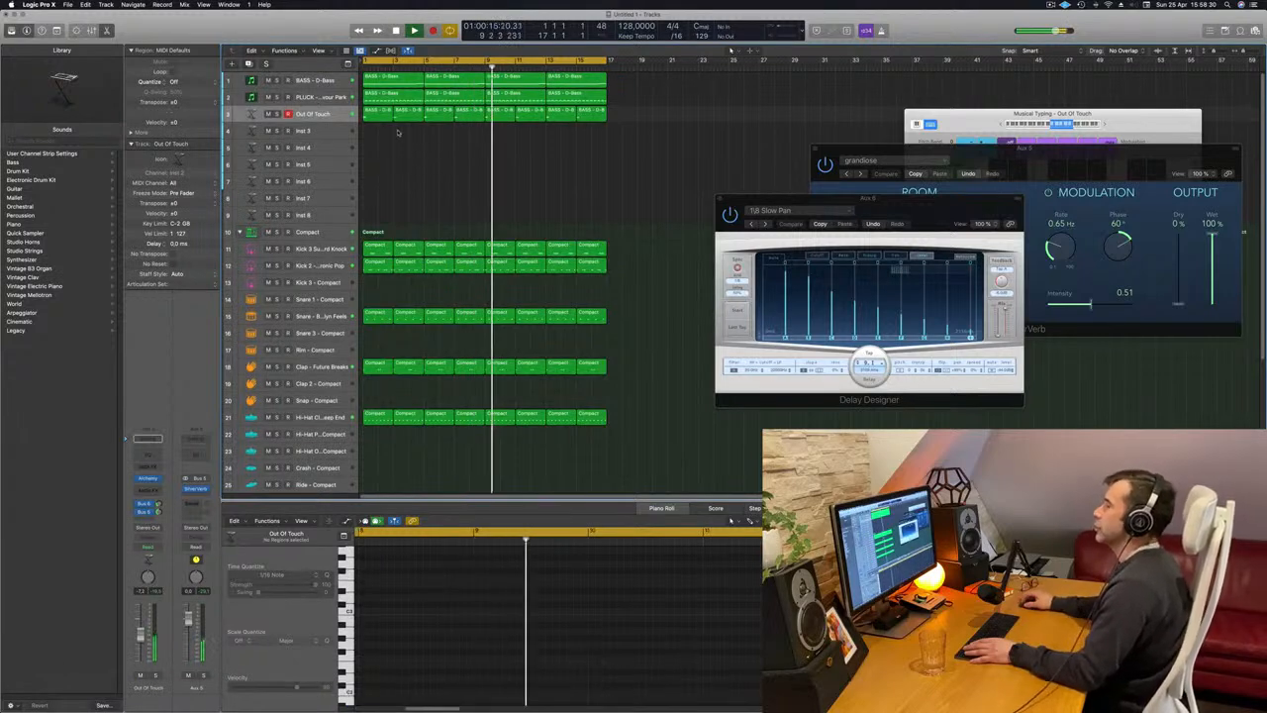
Duplicate the BASS - D-Bass track with its settings and copy the first bass region onto the new track.
left_click(336, 133)
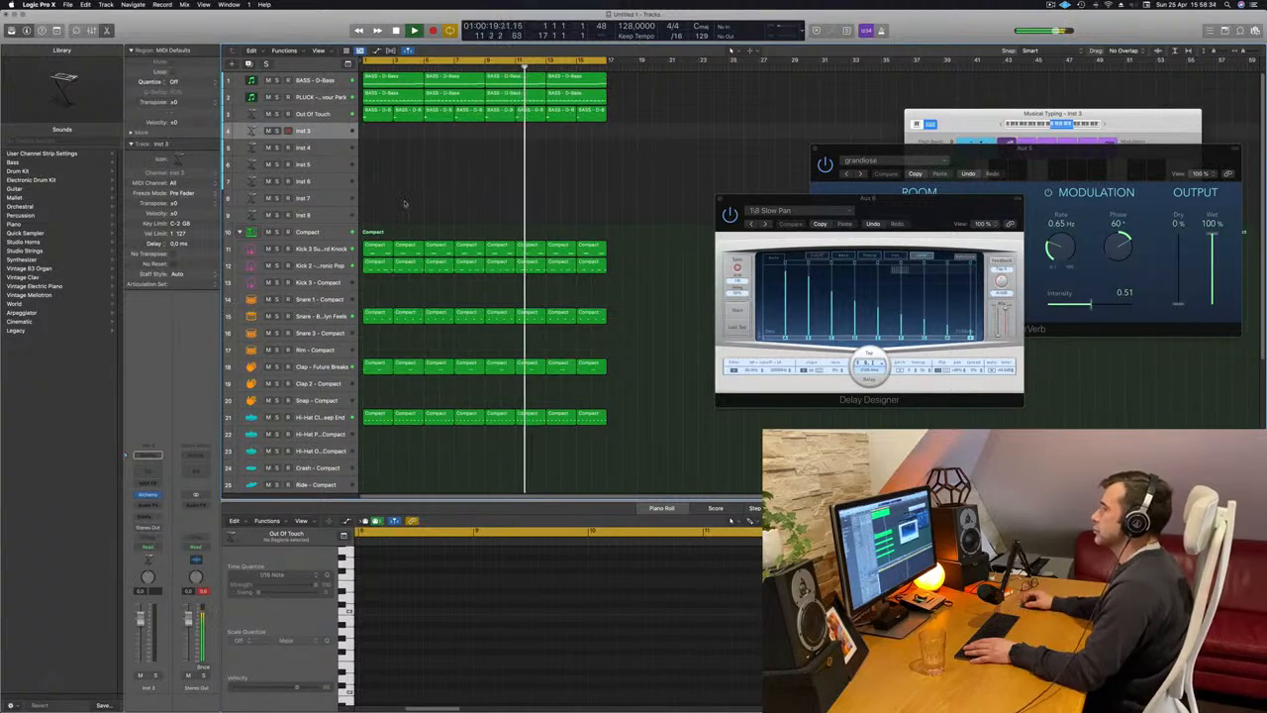
key("space")
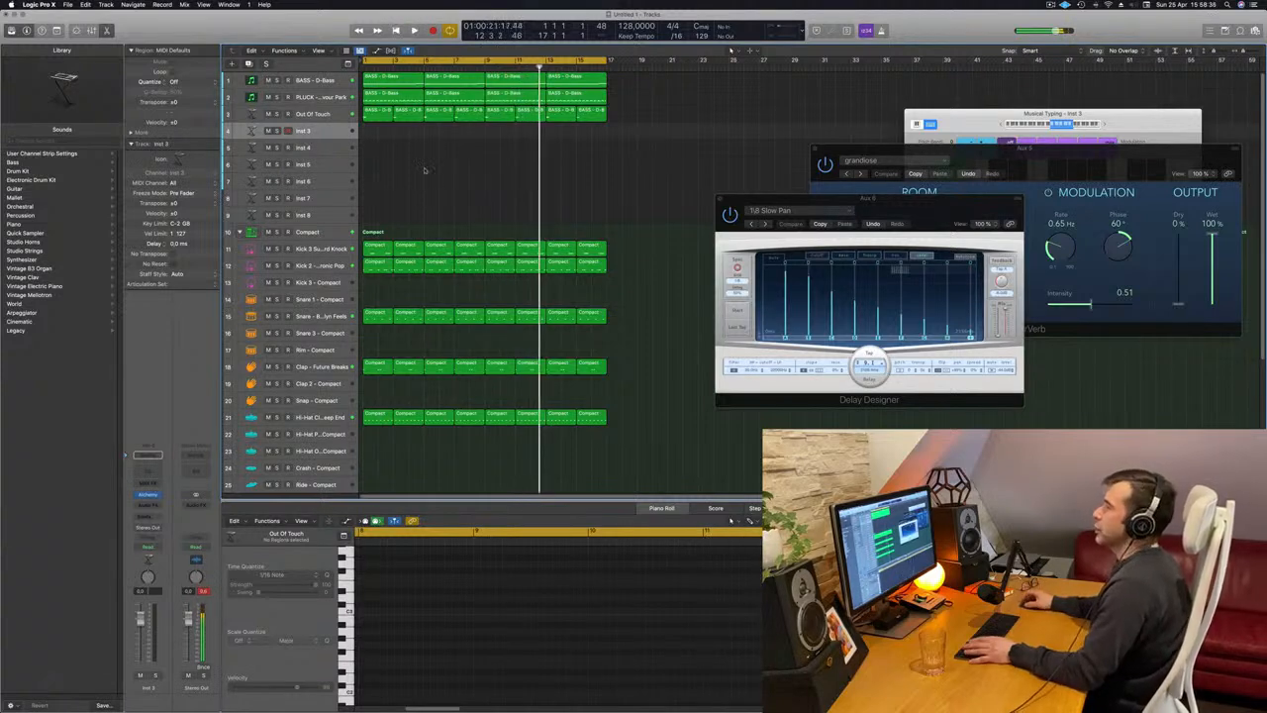
key("space")
left_click(335, 81)
key("space")
key("space")
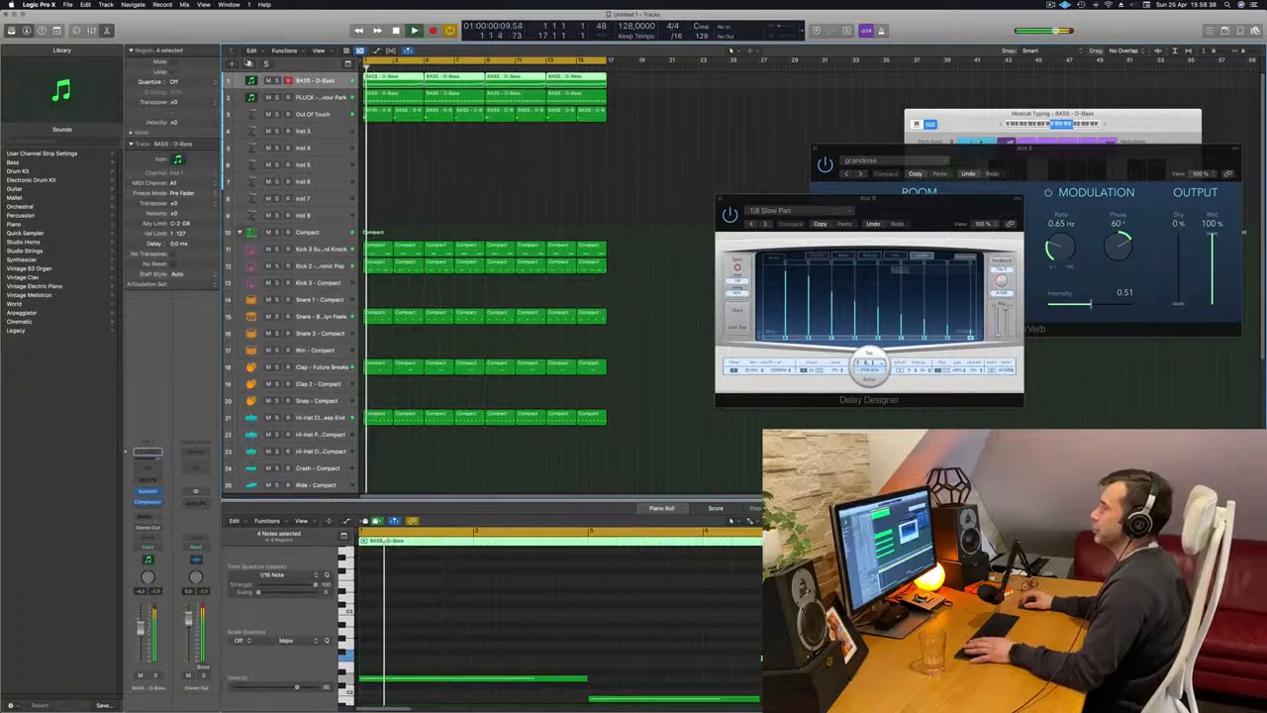
key("super+d")
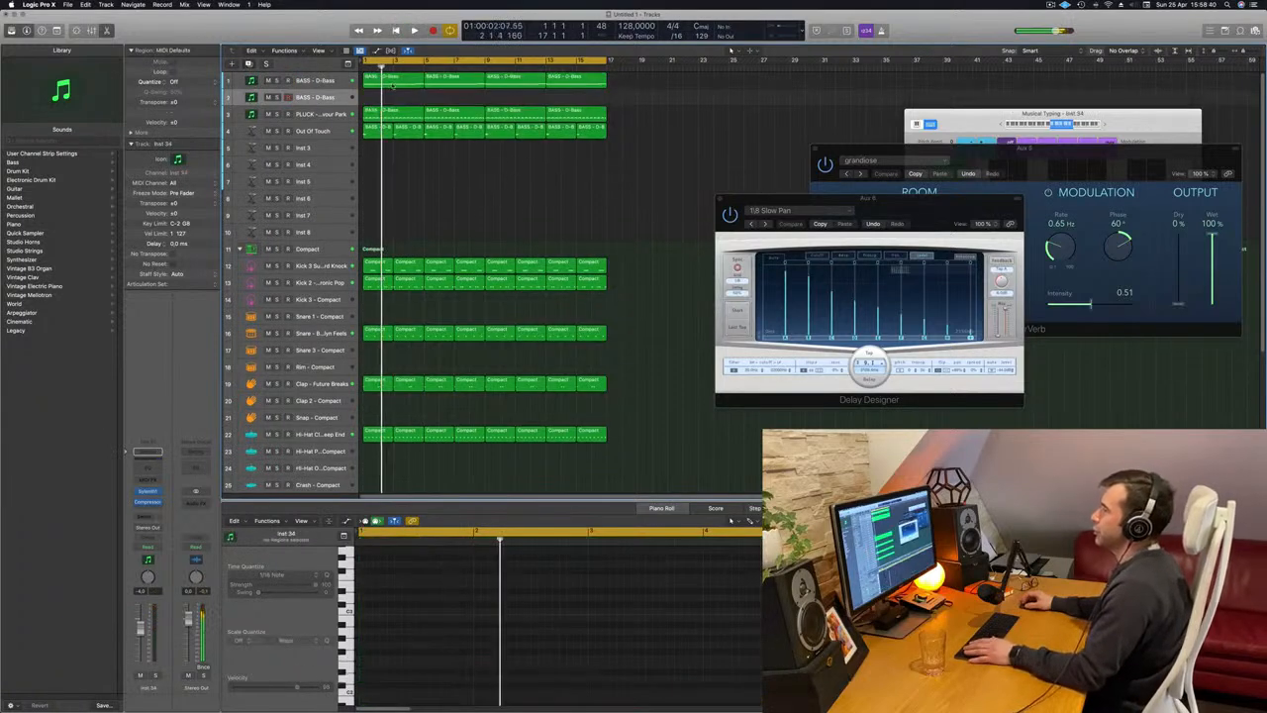
left_click_drag(393, 86, 392, 101)
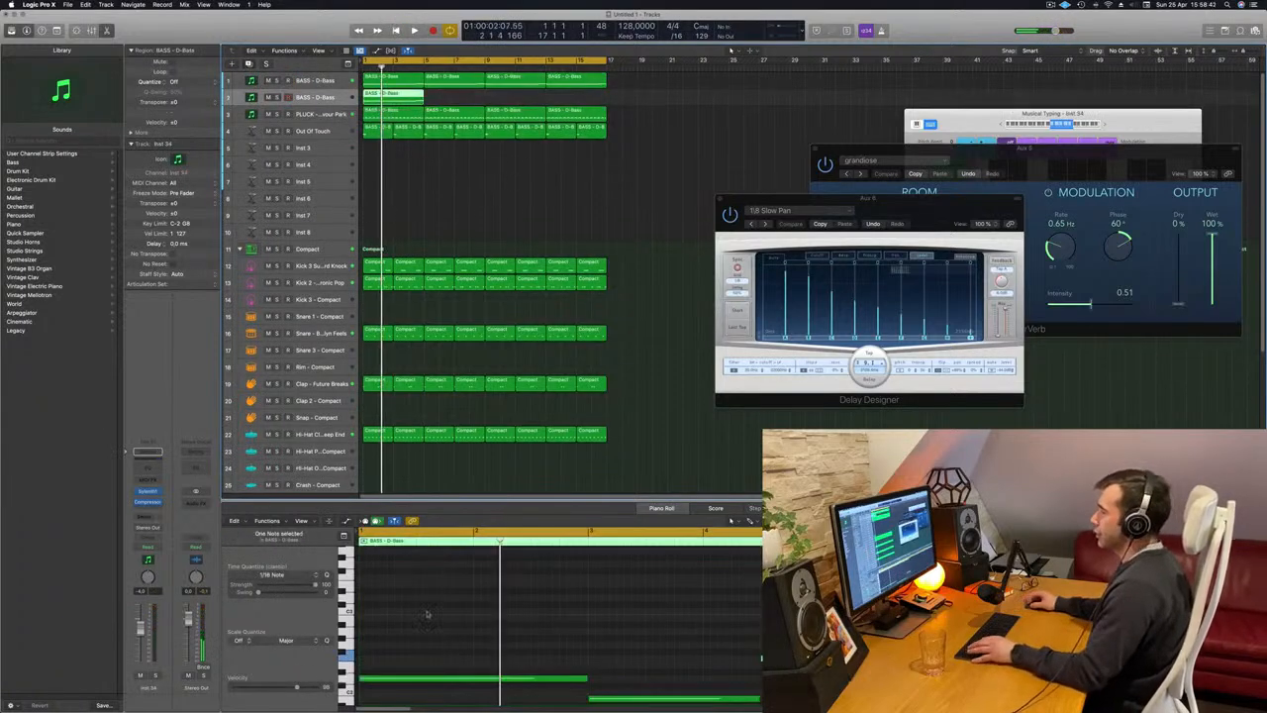
Shorten the two long notes in the copied second bass region to short notes at their original start positions.
key("super+Left")
scroll(505, 612, "down", 3)
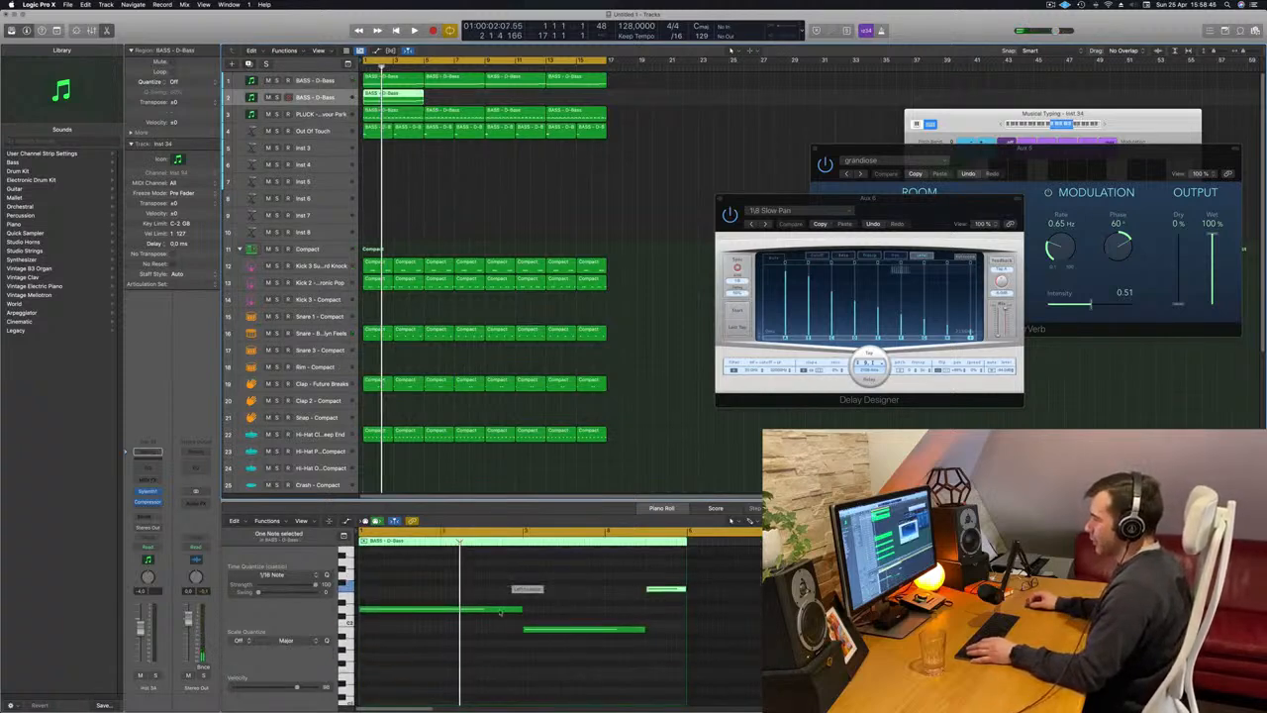
left_click_drag(500, 610, 367, 615)
left_click(574, 627)
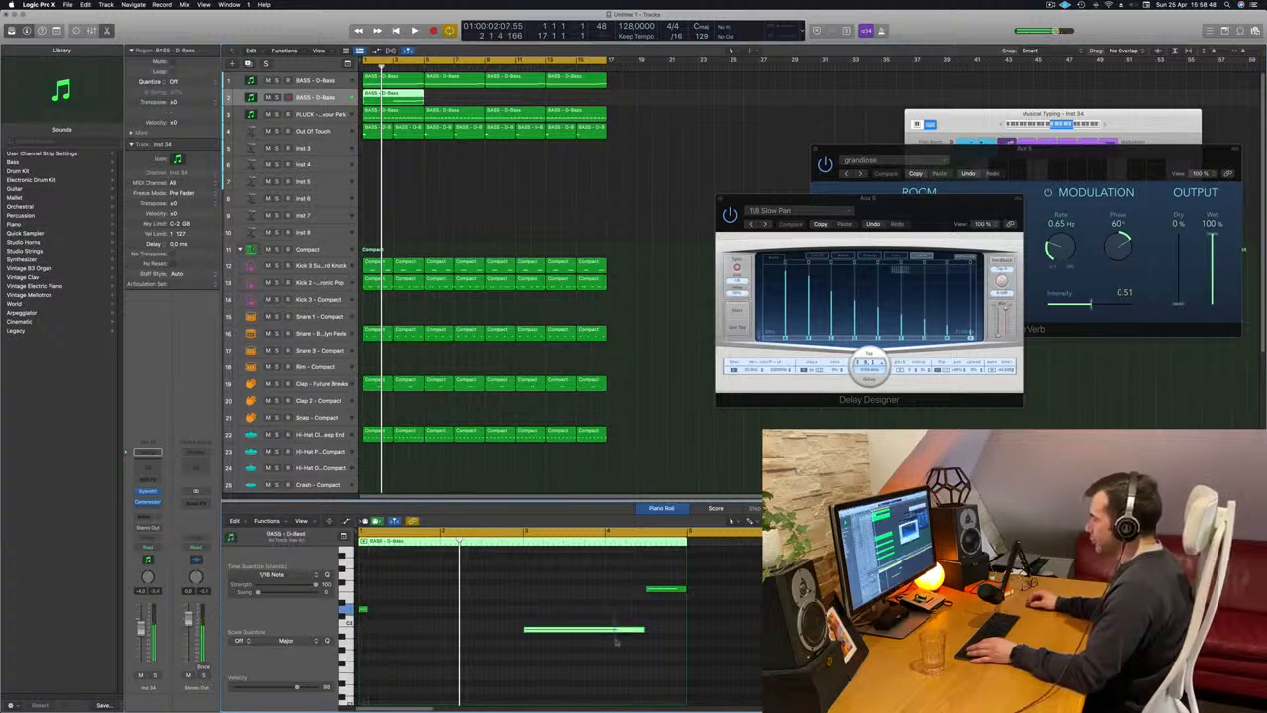
left_click_drag(643, 628, 532, 638)
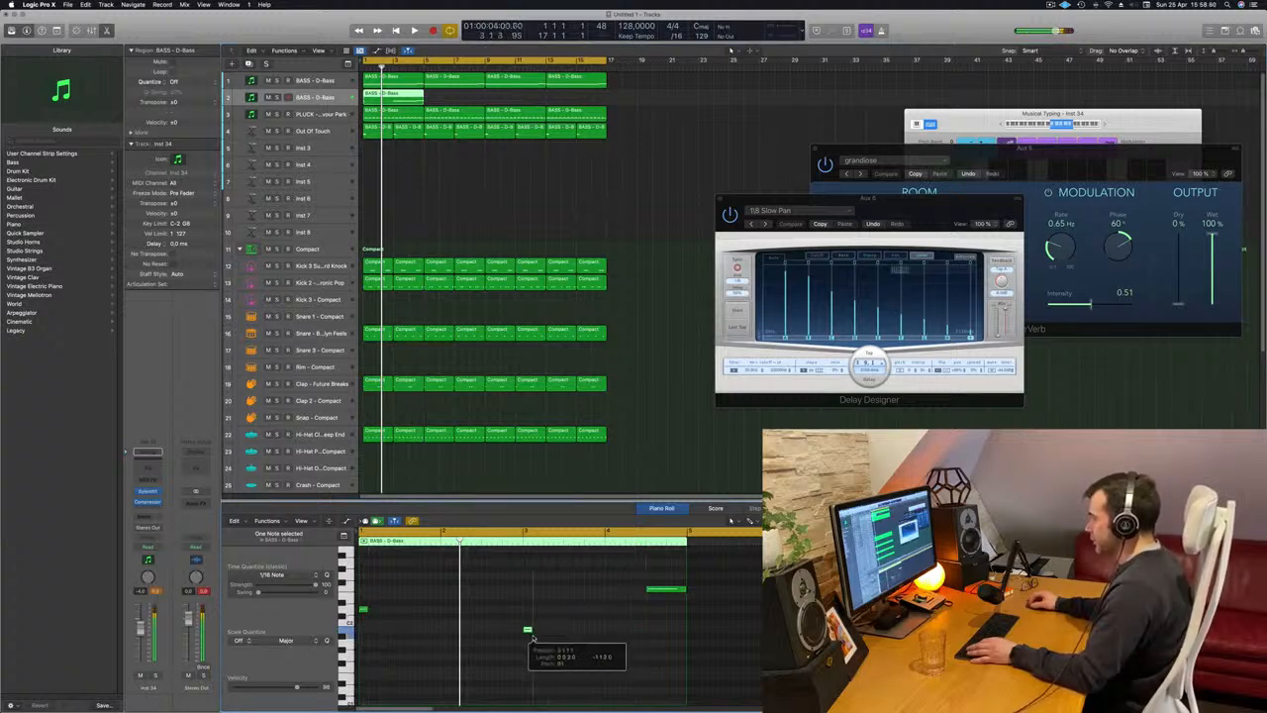
Duplicate the shortened bass notes just after the originals and move the copies slightly later to leave a gap between them.
key("super+Right")
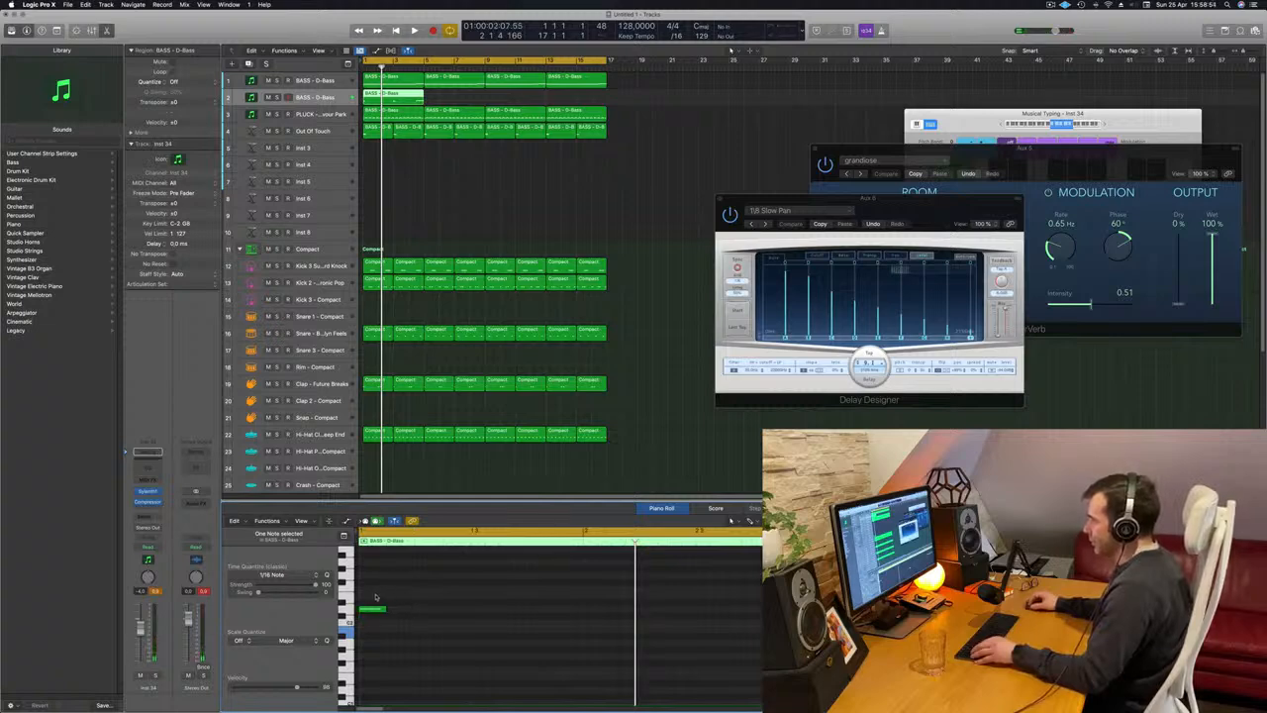
left_click_drag(375, 597, 405, 617)
left_click(403, 610, "ctrl+alt")
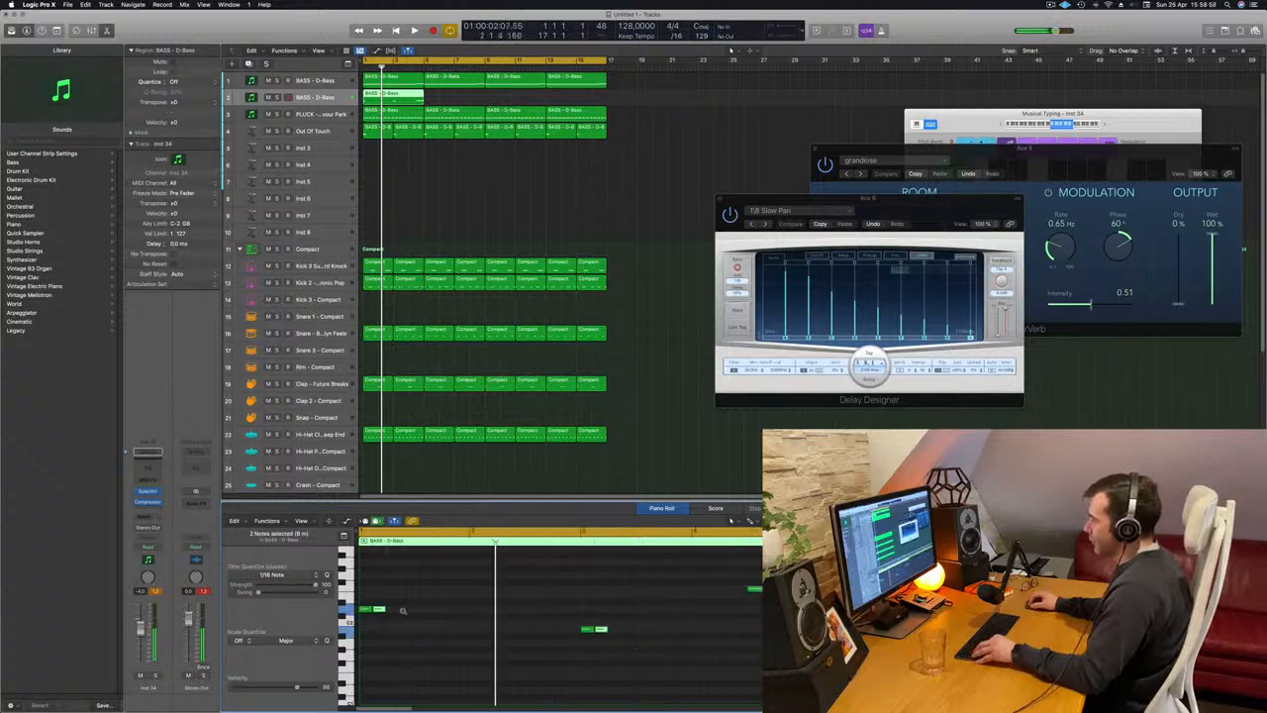
left_click(374, 608)
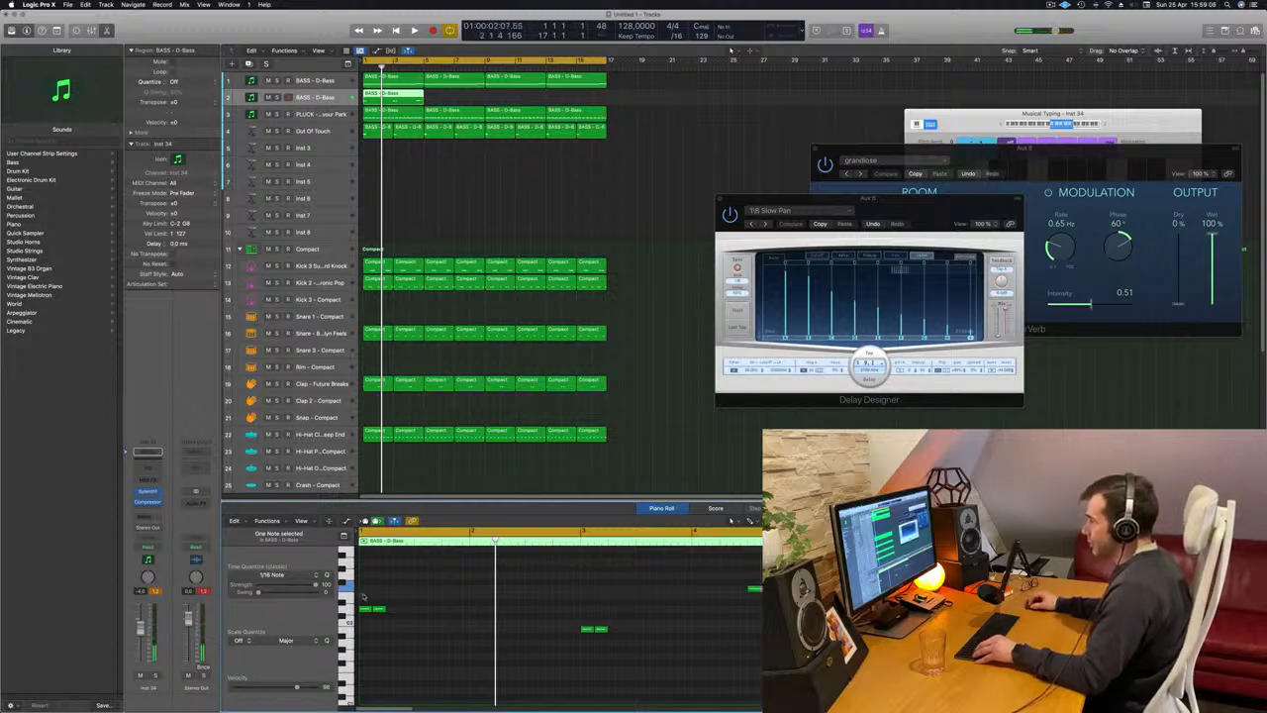
key("super+Right")
scroll(481, 617, "left", 3)
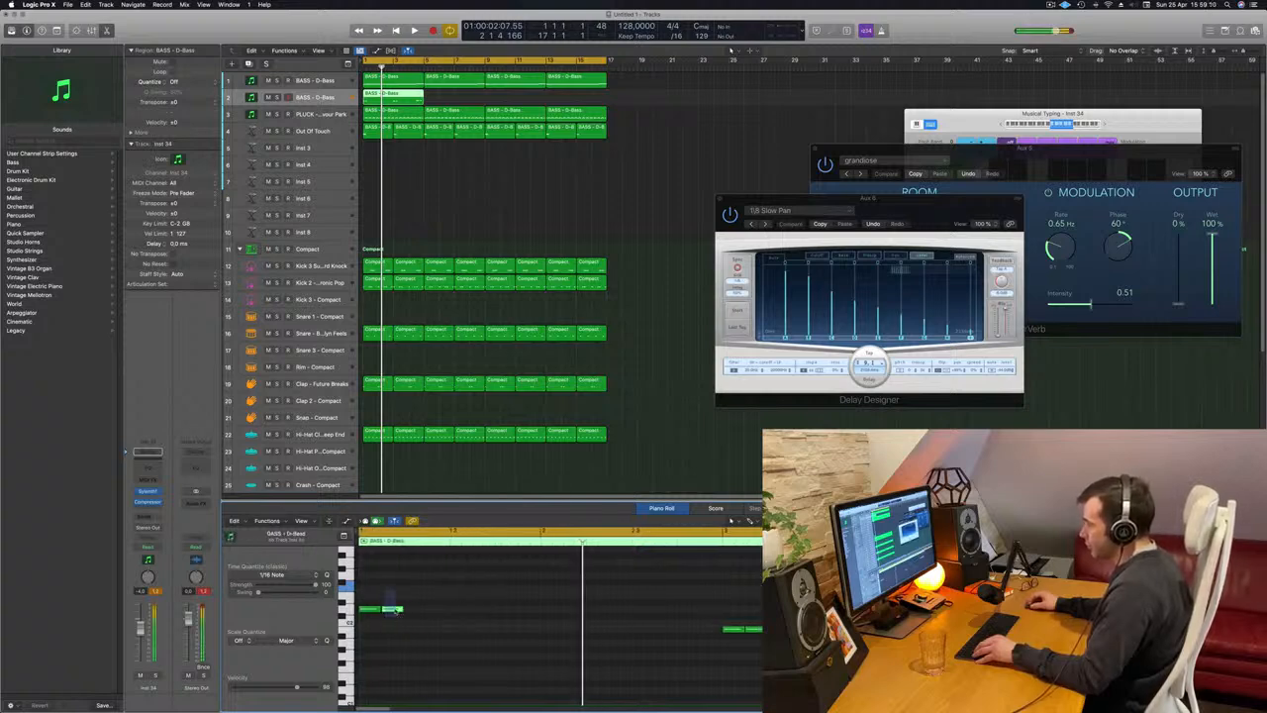
left_click_drag(396, 610, 408, 611)
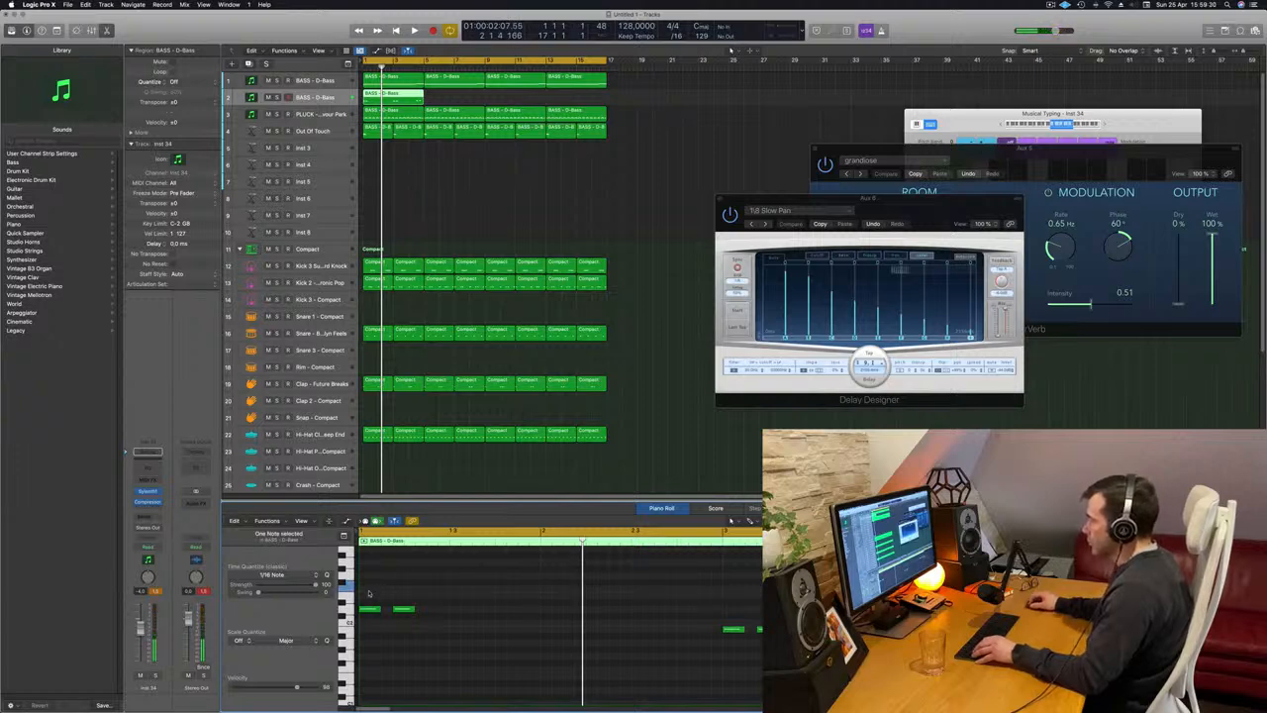
Repeat the short notes across the second bass region, then split off and delete the part extending past bar 5.
key("super+a")
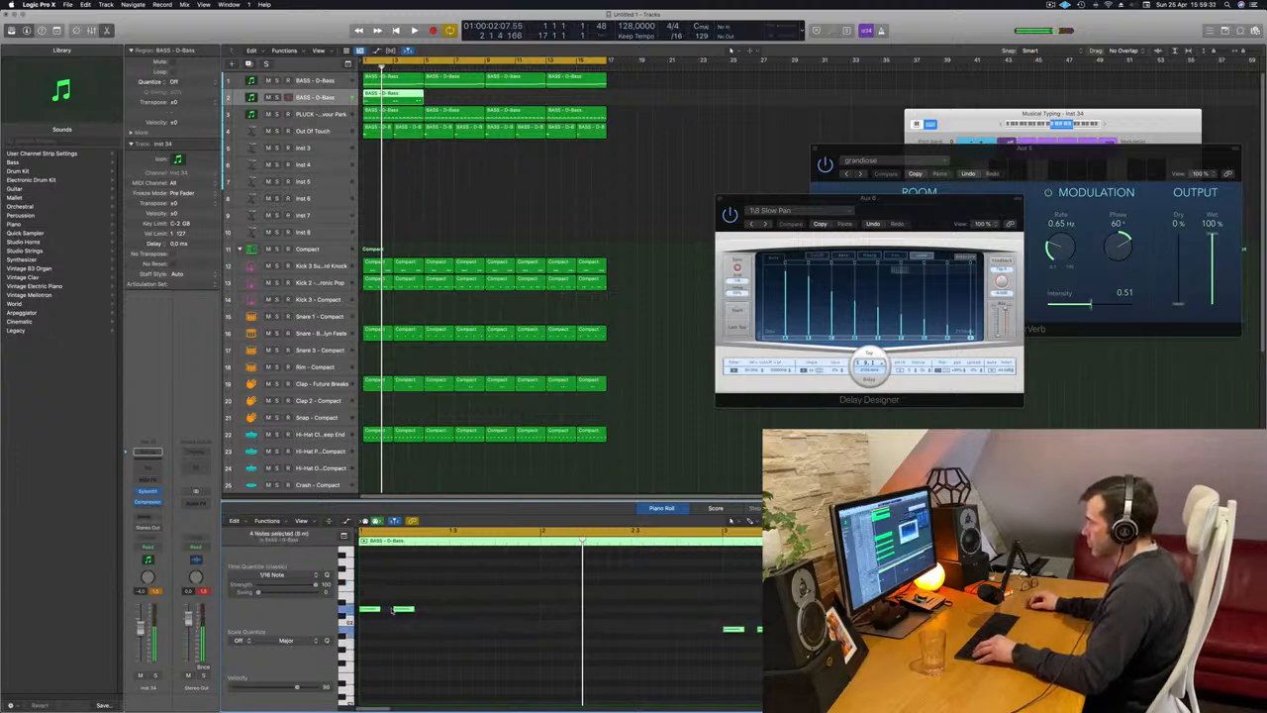
left_click_drag(394, 610, 711, 613)
left_click(744, 602)
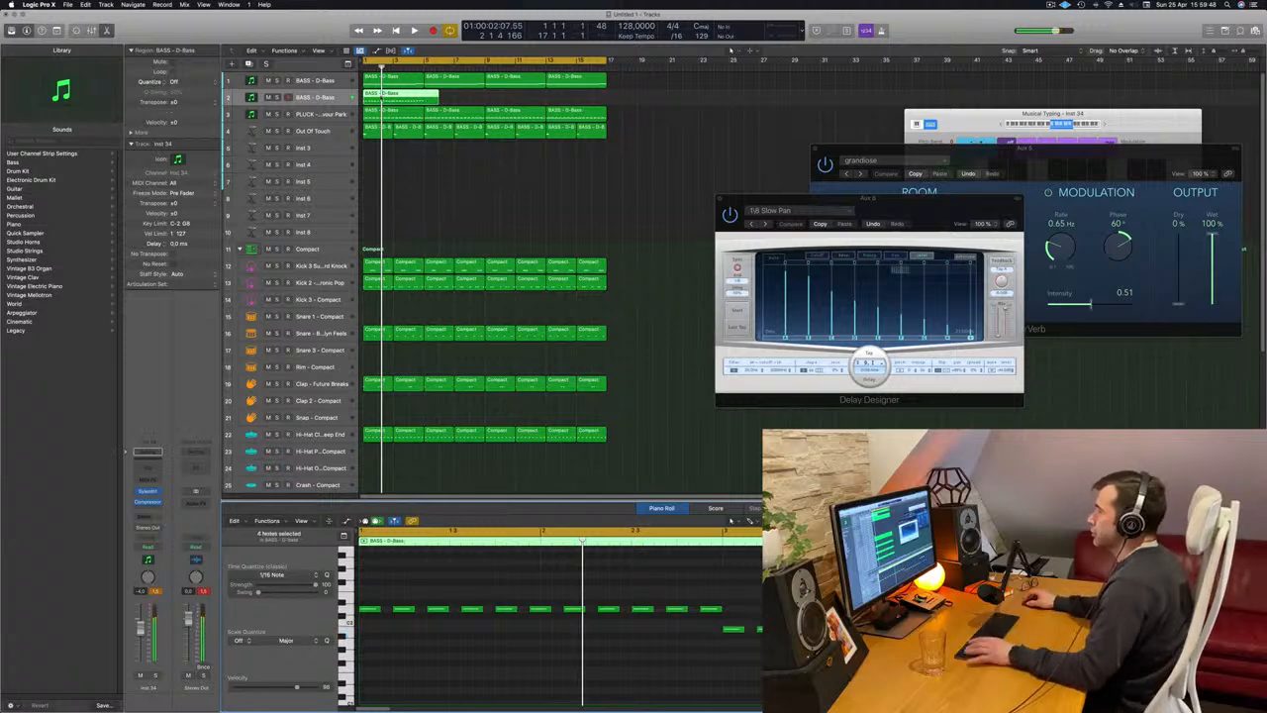
double_click(424, 98)
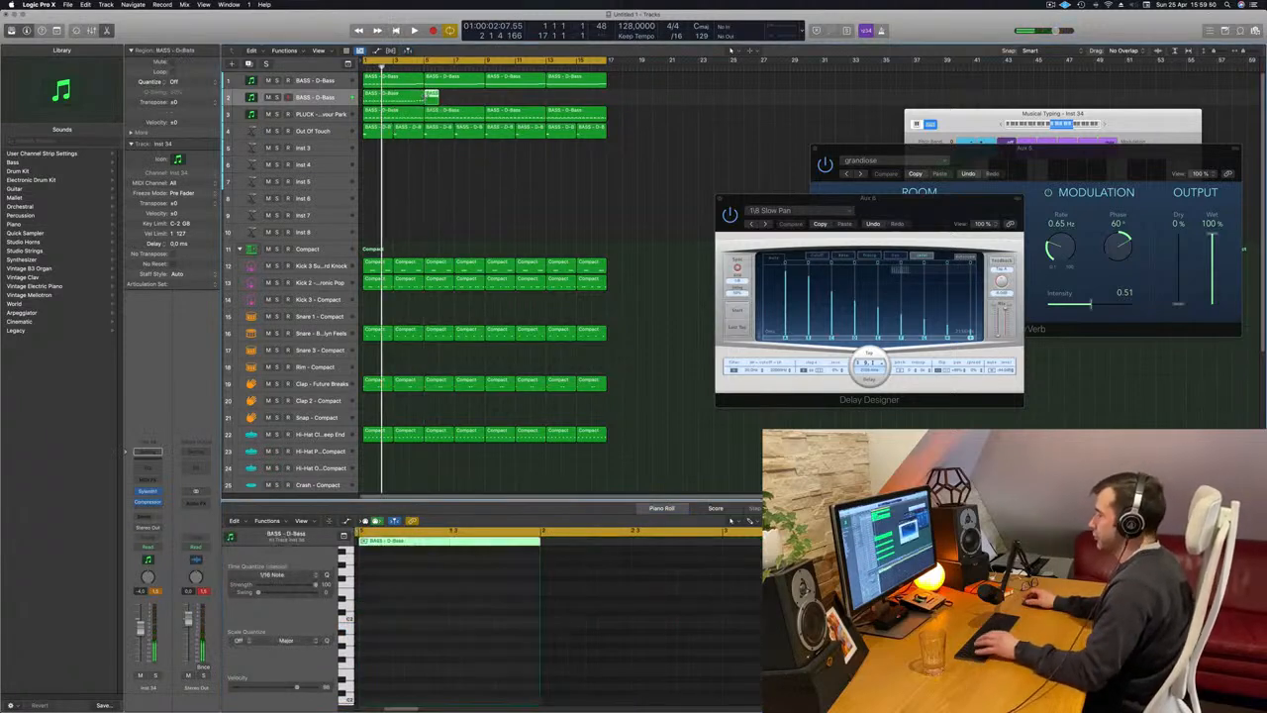
left_click(394, 98)
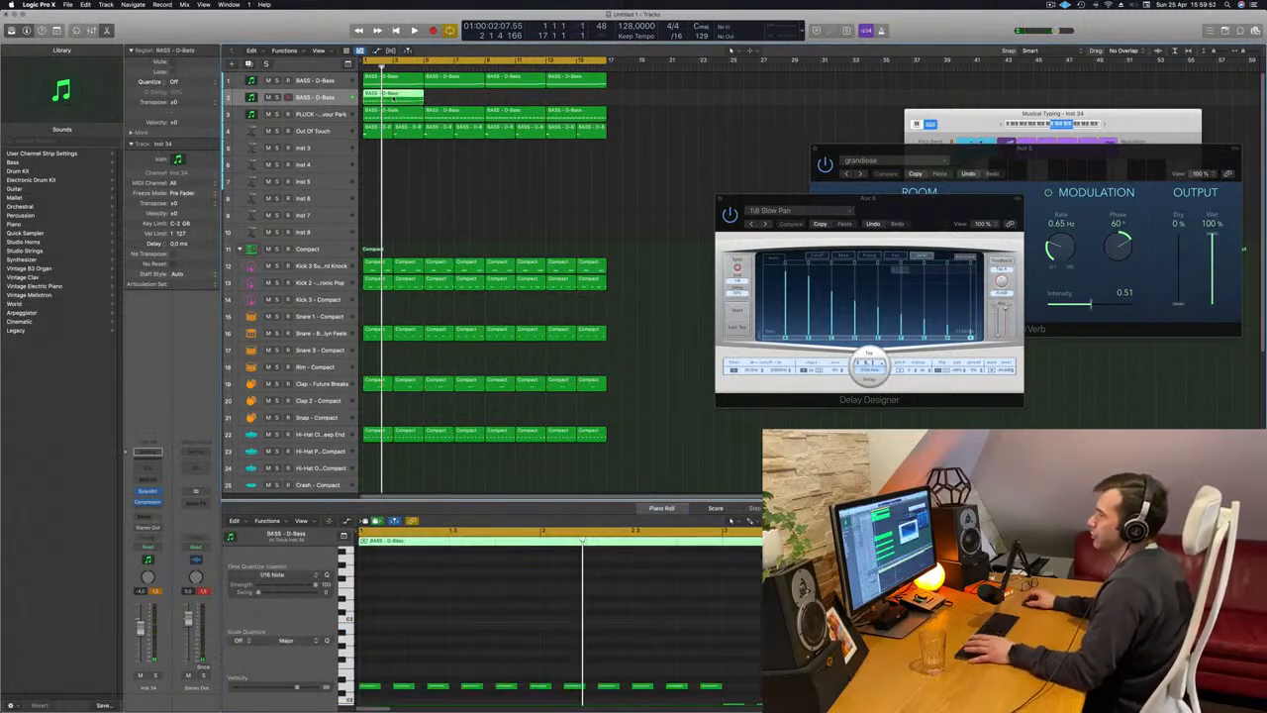
Mute the original bass track during playback and copy the new short-note bass region across all 16 bars.
key("space")
left_click(267, 80)
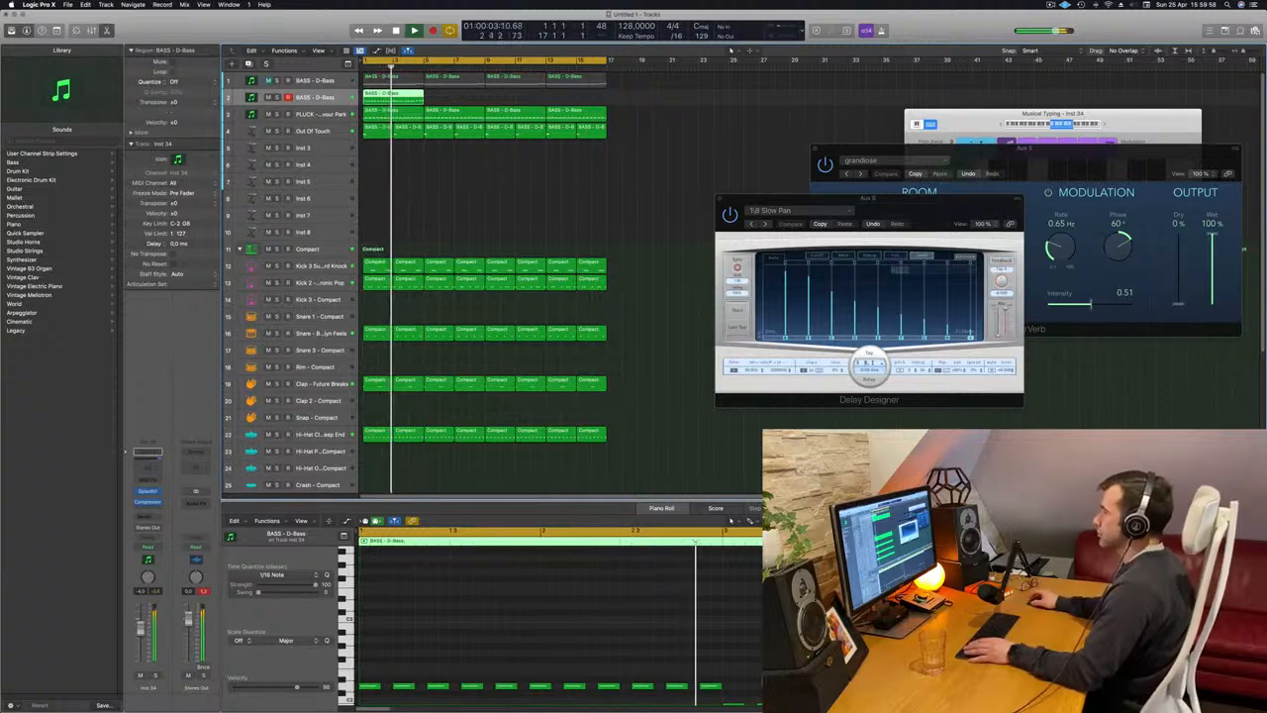
scroll(554, 623, "down", 4)
scroll(537, 184, "down", 2)
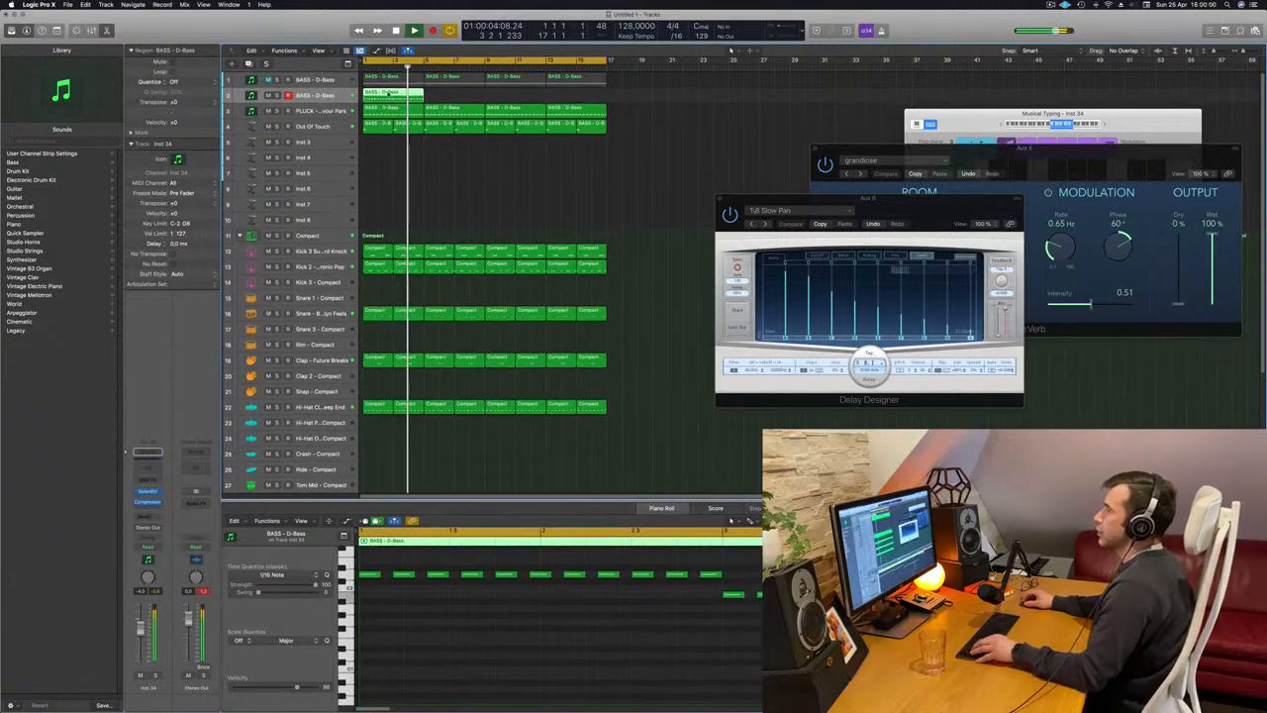
key("space")
left_click_drag(388, 94, 536, 96)
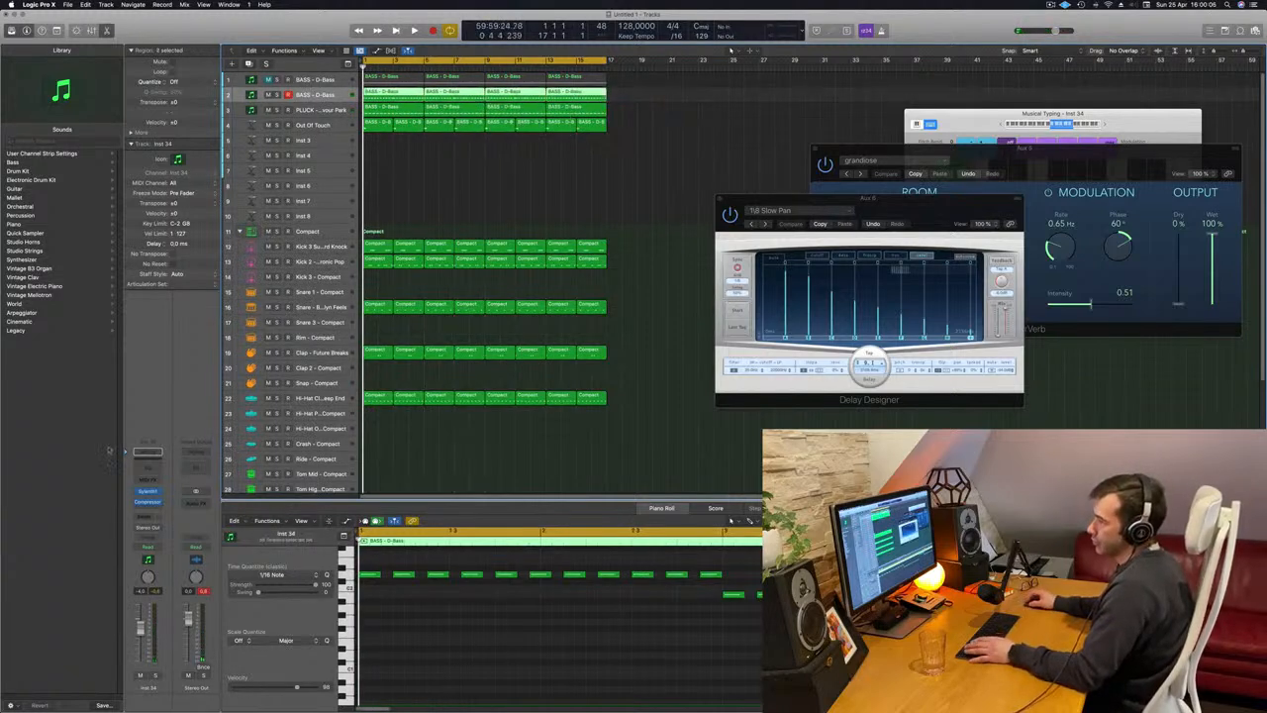
Replace Sylenth1 on the second bass track with the stereo version of Arturia's Modular V.
key("space")
left_click(159, 490)
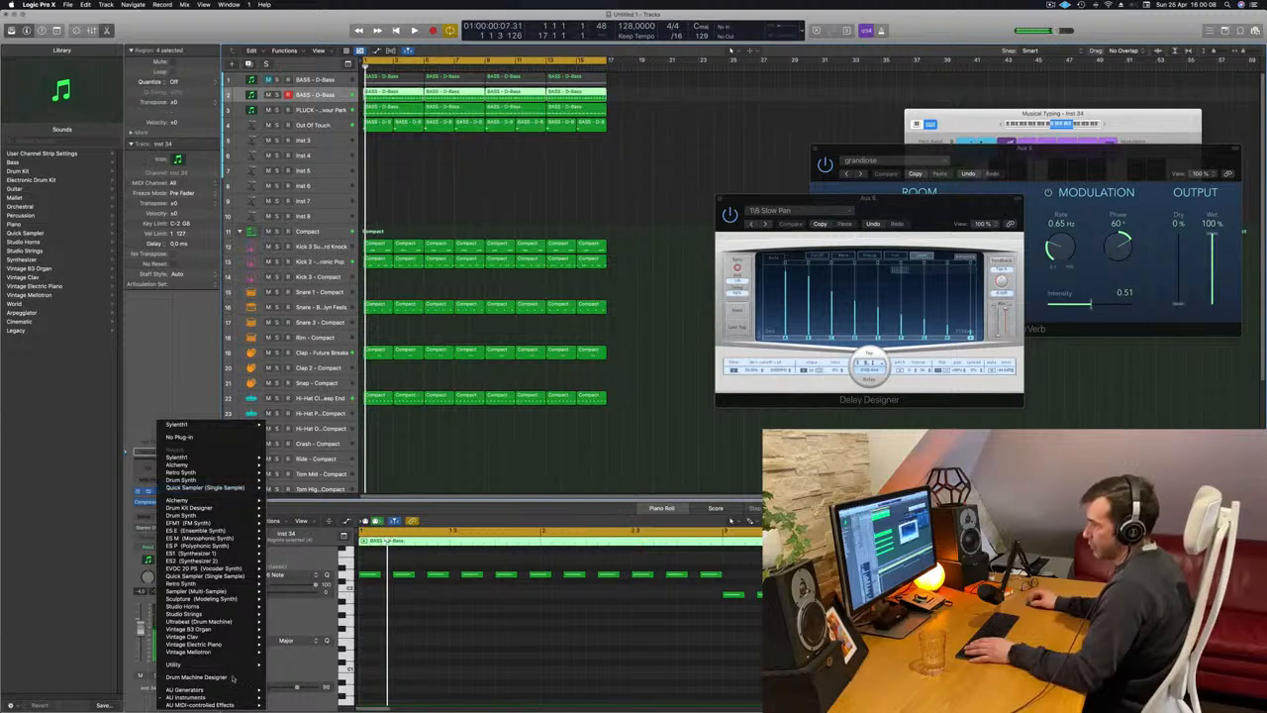
mouse_move(233, 705)
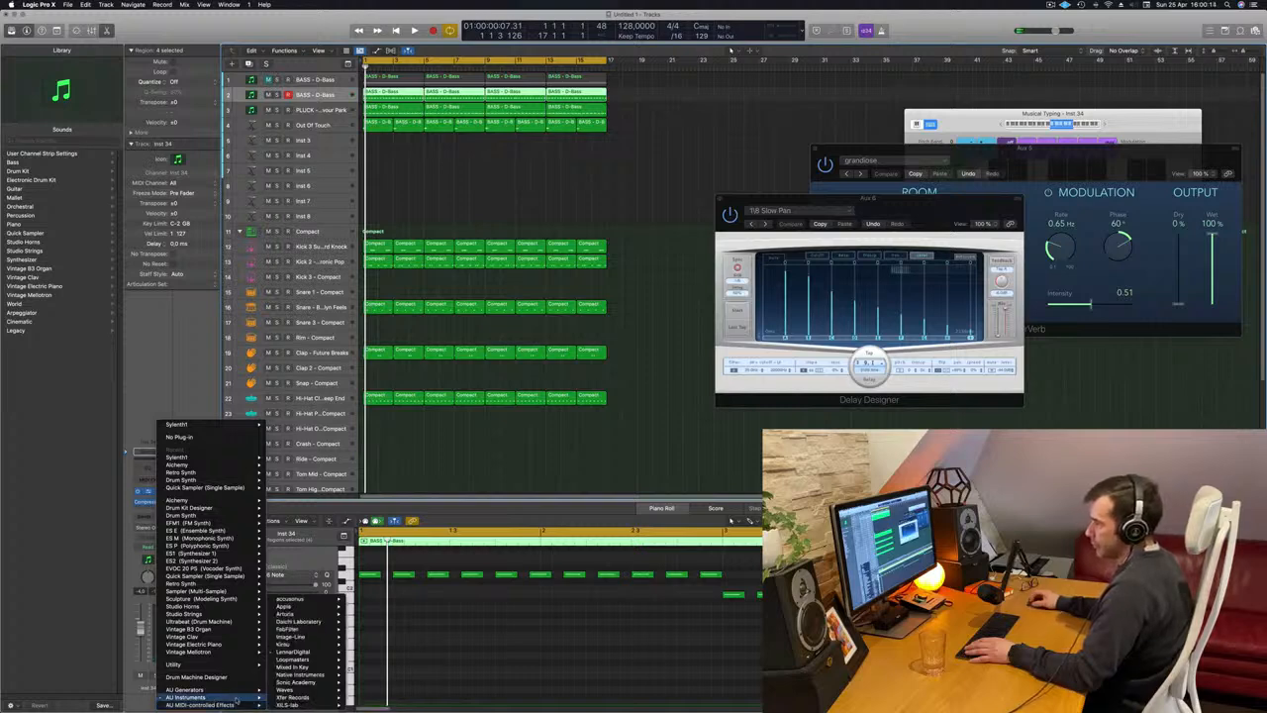
mouse_move(287, 614)
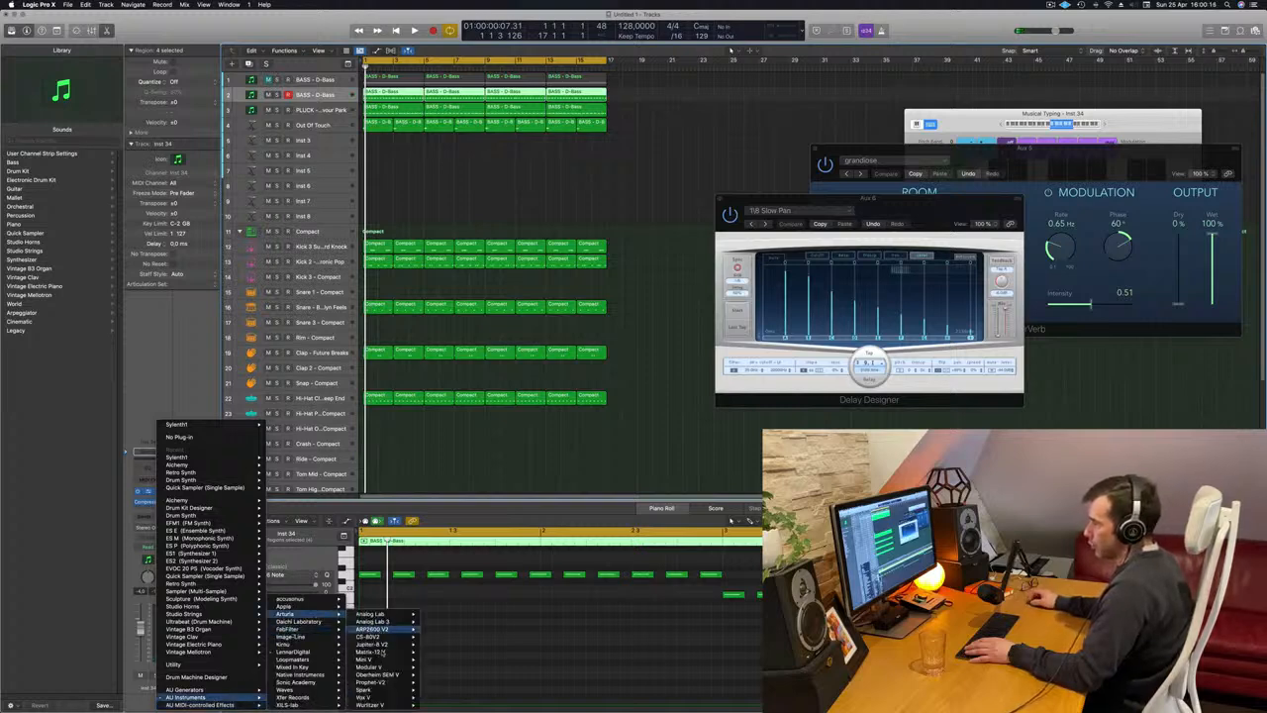
mouse_move(401, 629)
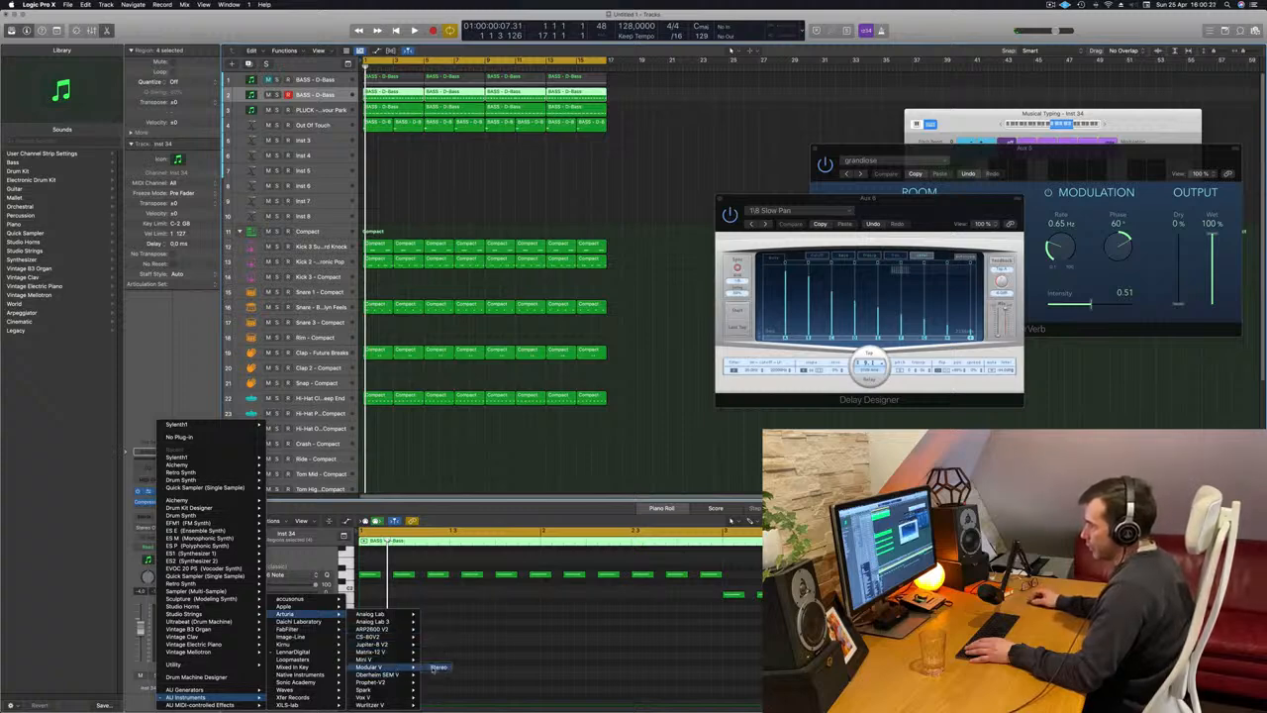
left_click(439, 667)
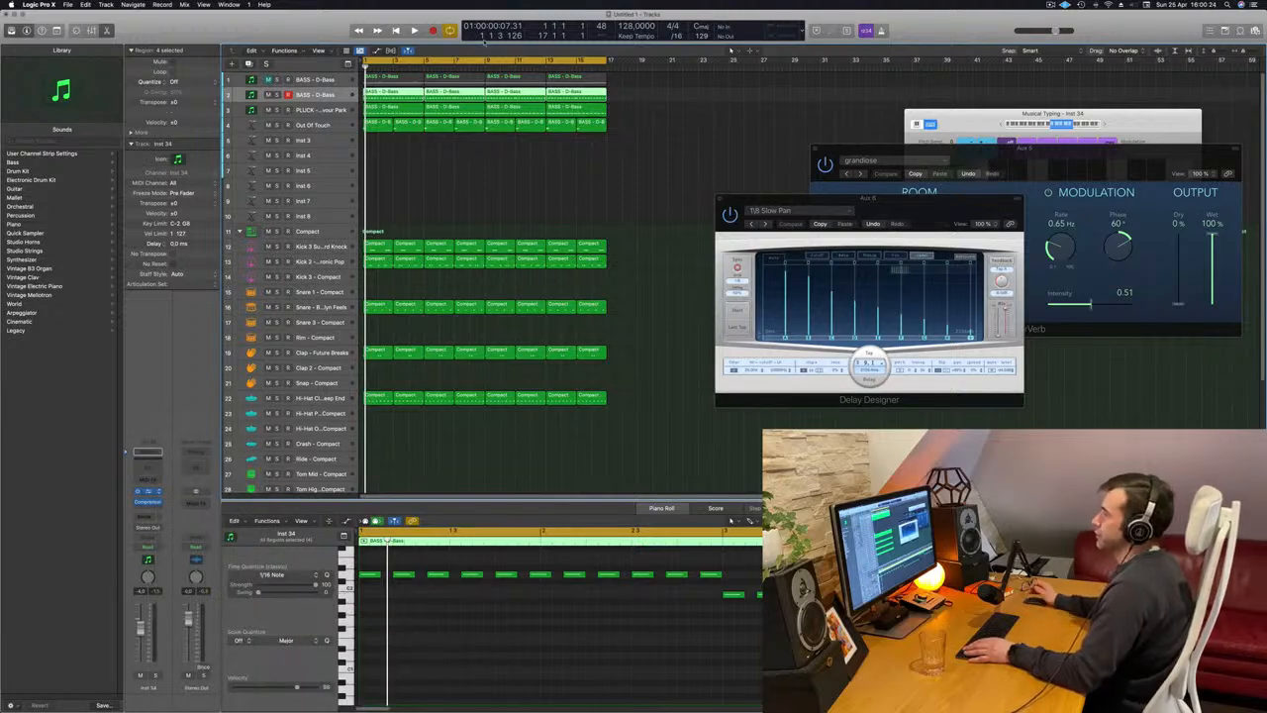
Play the beat from the start and load a bass preset from Modular V's All bank, Basses category.
left_click_drag(622, 129, 764, 100)
key("space")
key("Return")
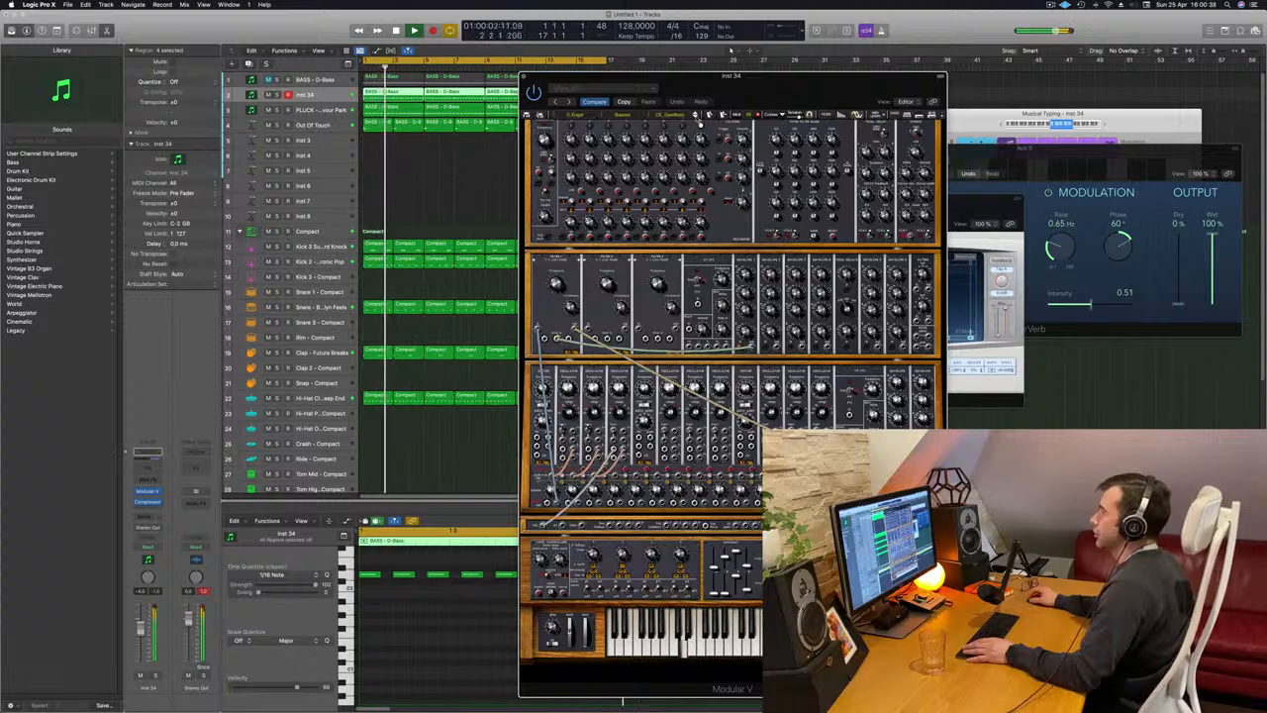
left_click_drag(750, 99, 797, 83)
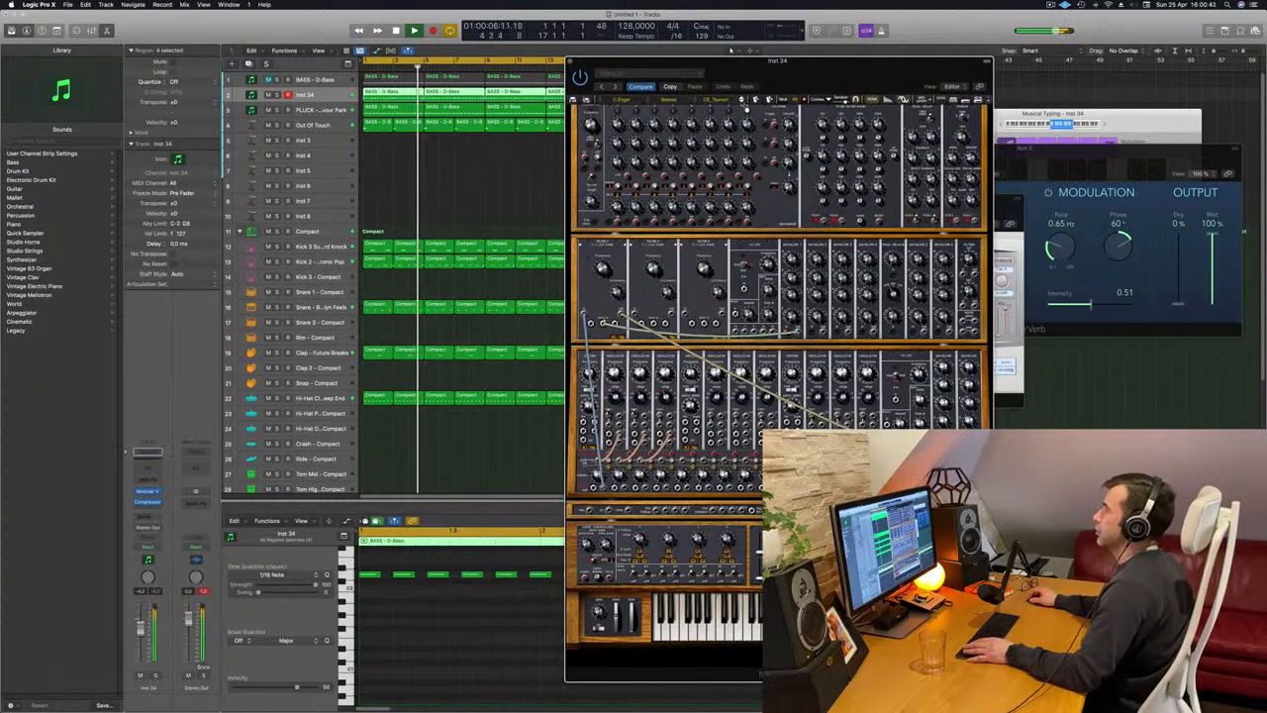
left_click(614, 100)
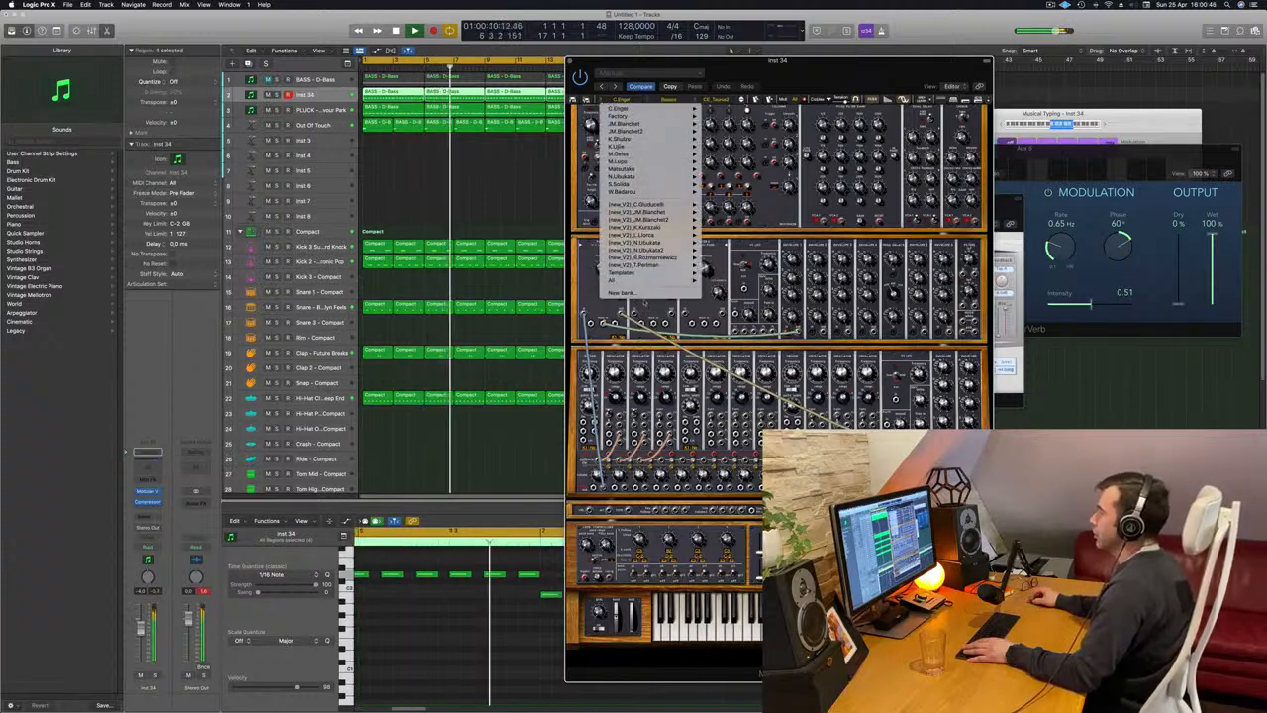
mouse_move(649, 280)
mouse_move(725, 281)
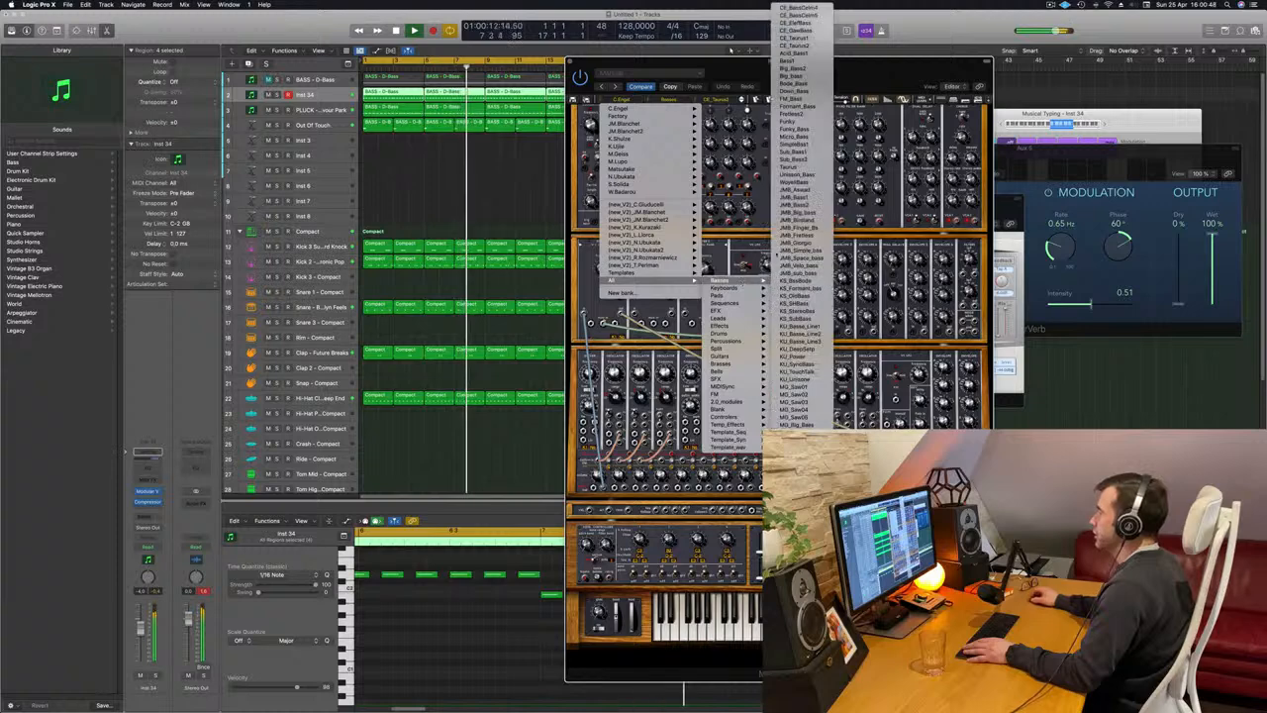
left_click(798, 8)
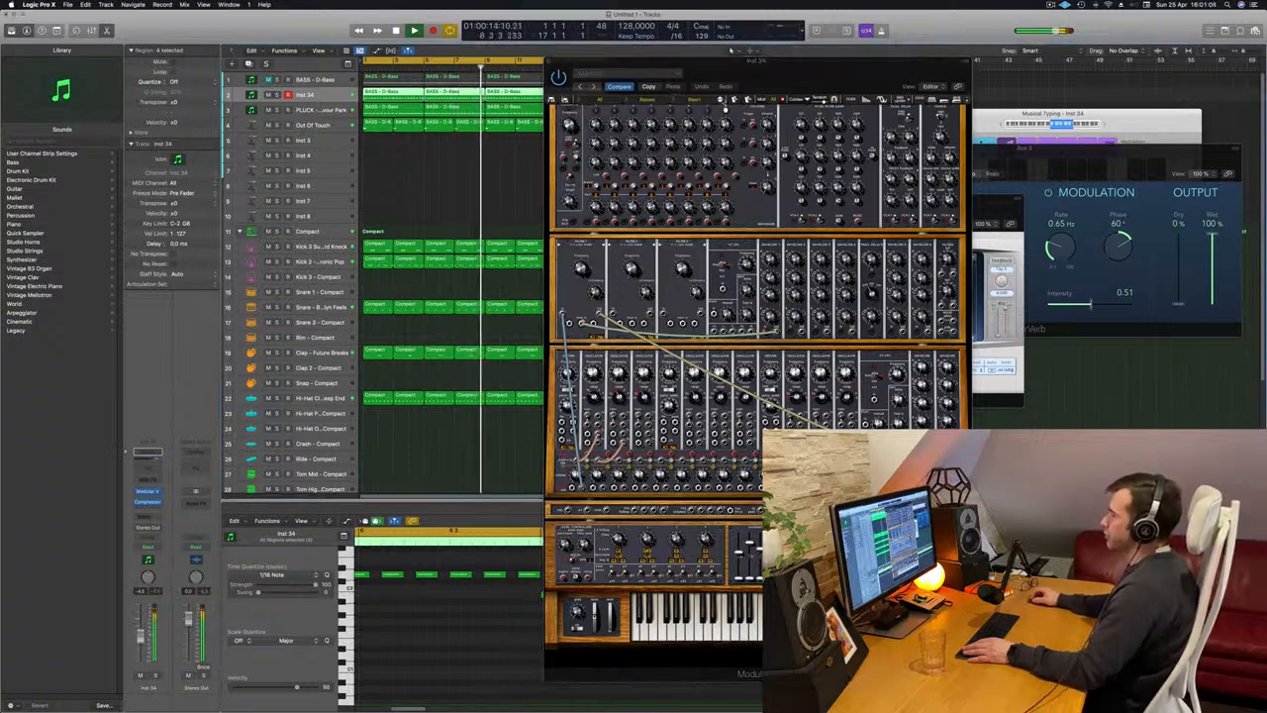
Audition successive Modular V bass presets during playback, including Direct_Bass, Formant_Bass, Funky, Sub_Bass2 and Unisson_Bass.
left_click(722, 101)
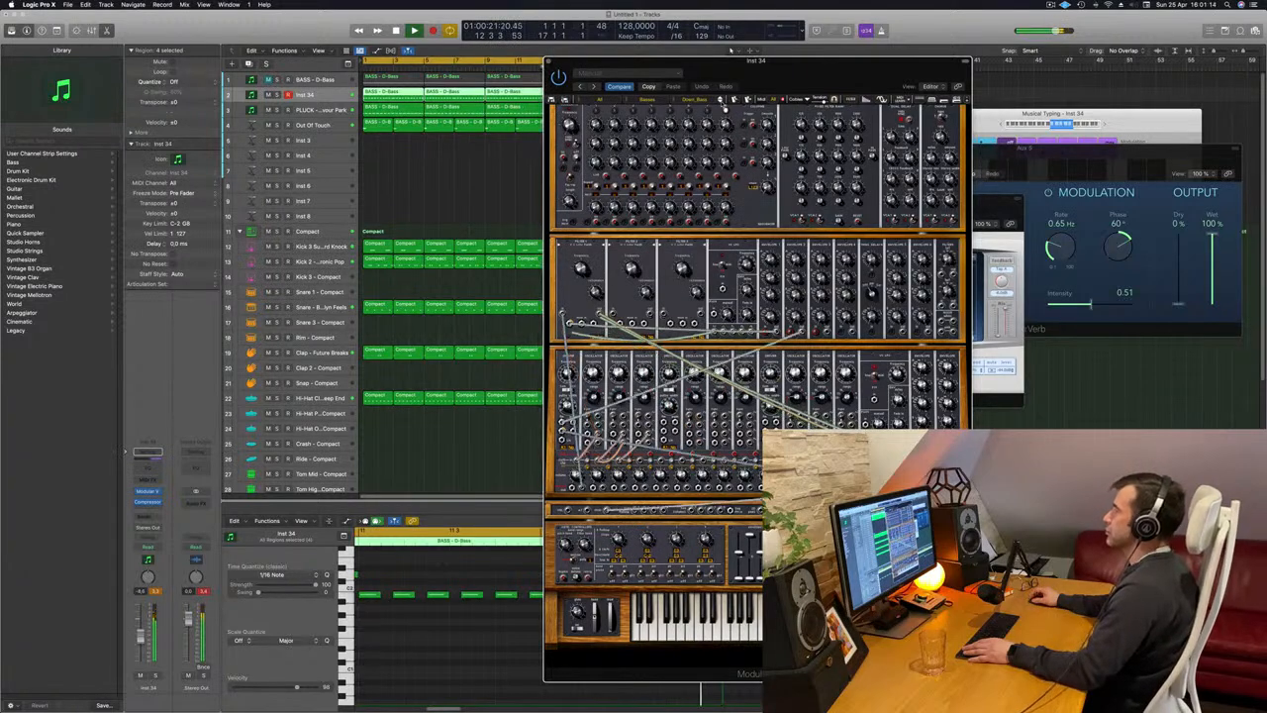
left_click(724, 109)
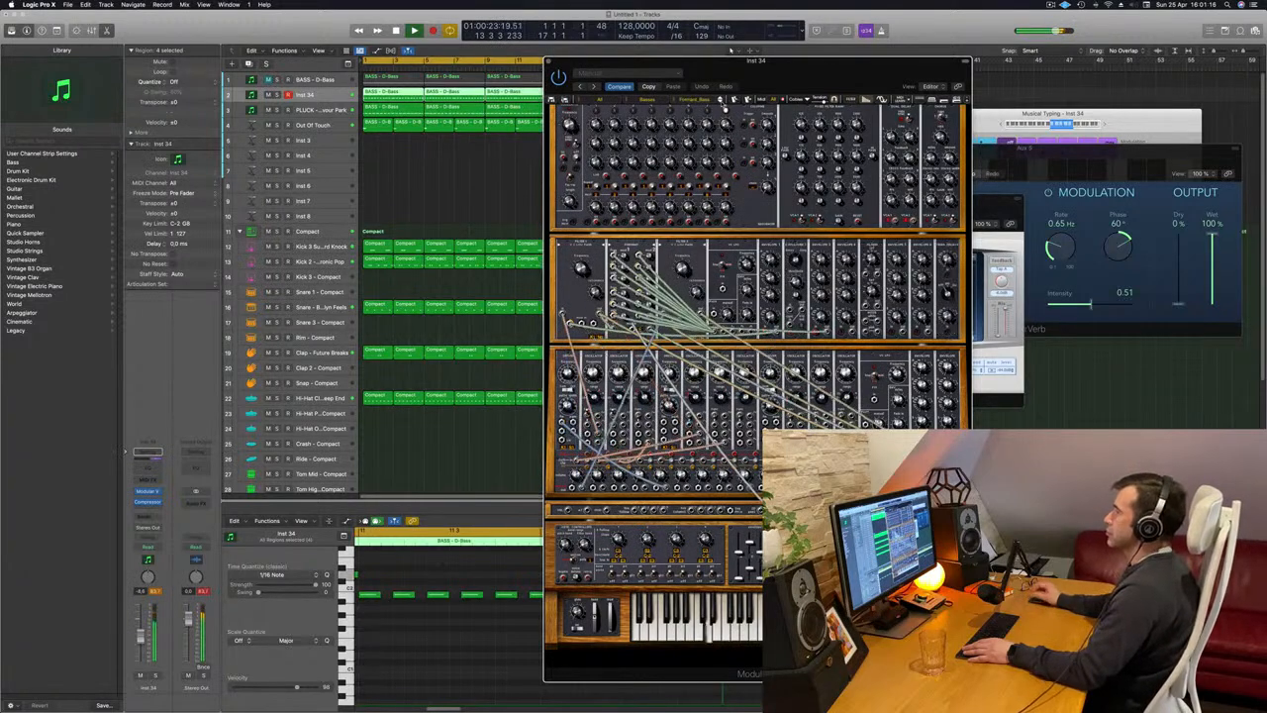
left_click(724, 109)
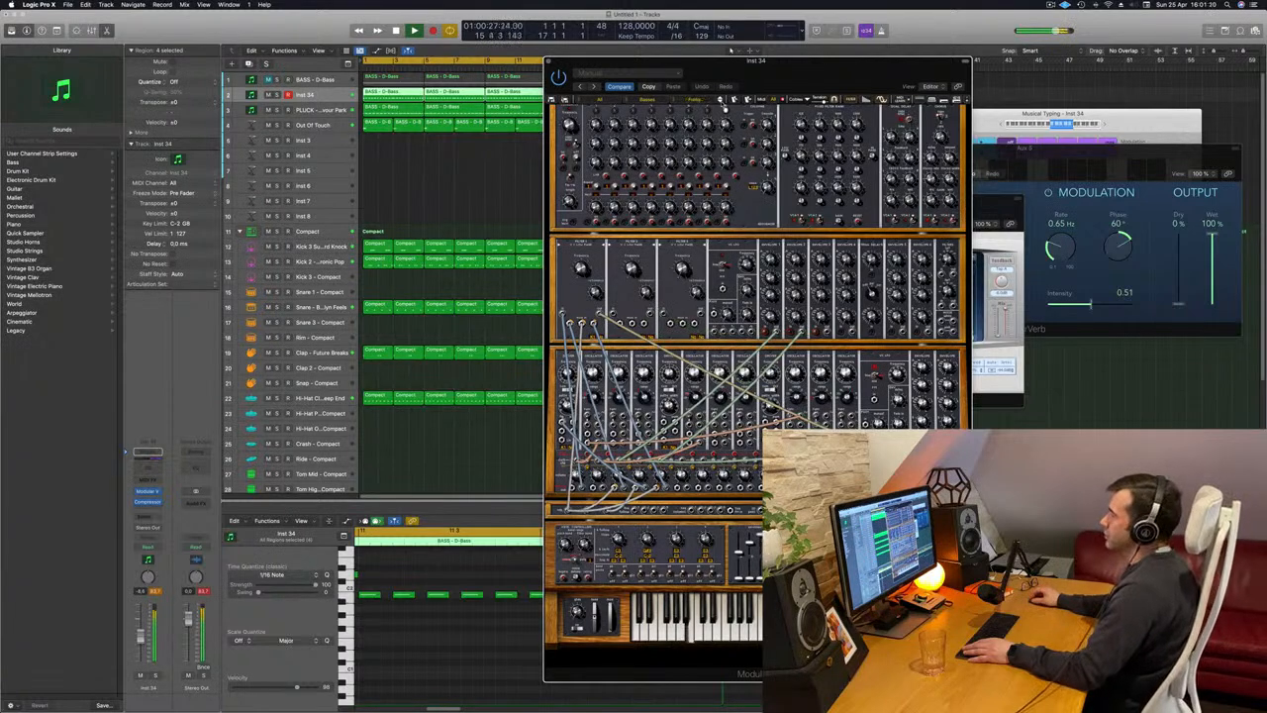
left_click(723, 109)
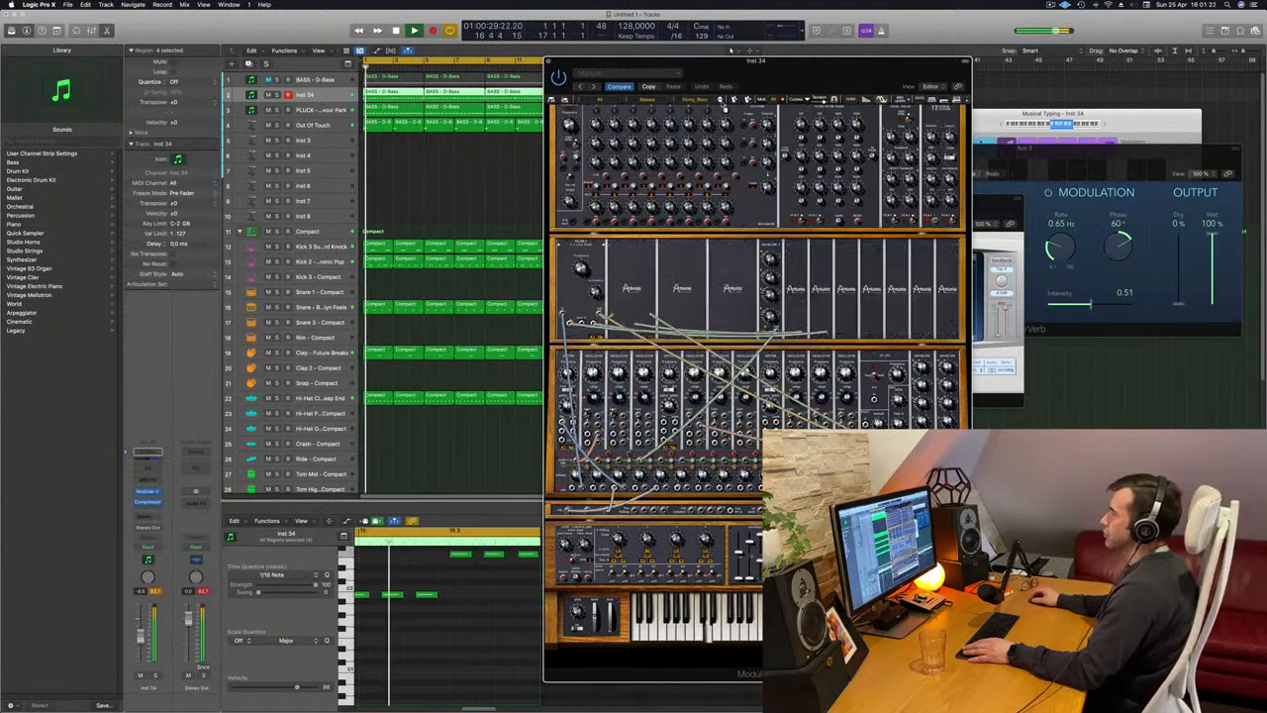
left_click(723, 108)
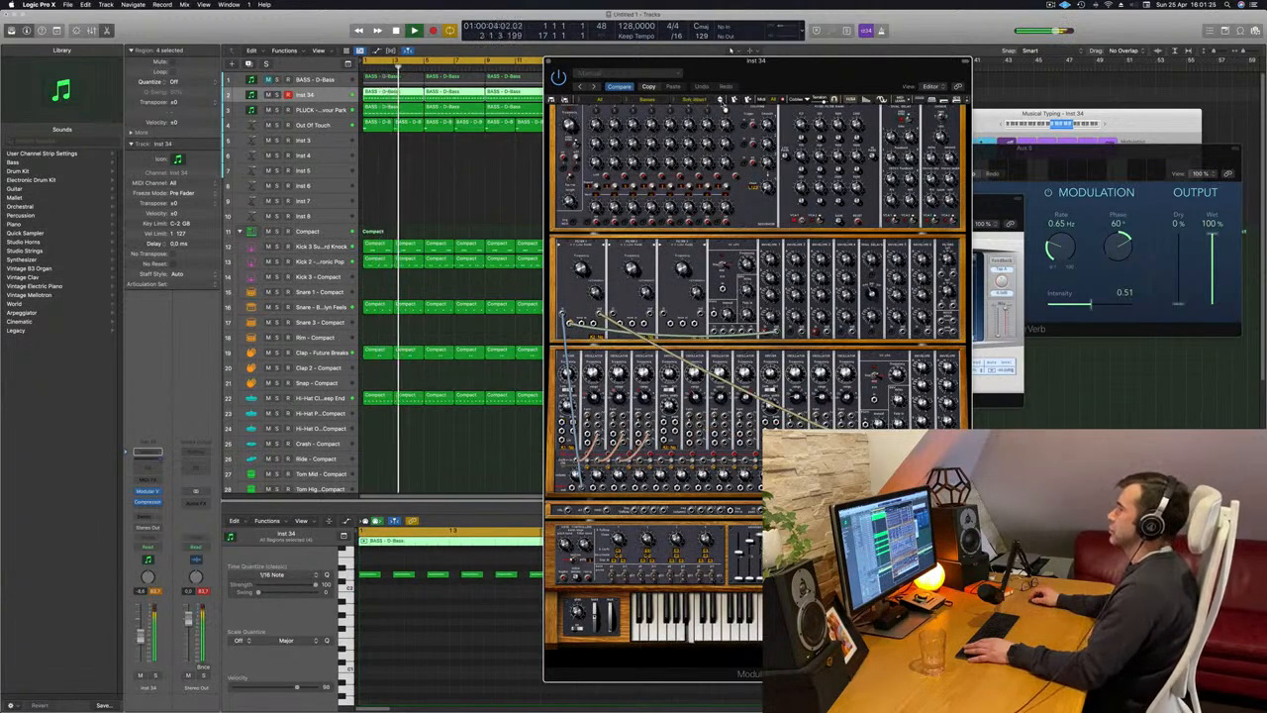
left_click(723, 108)
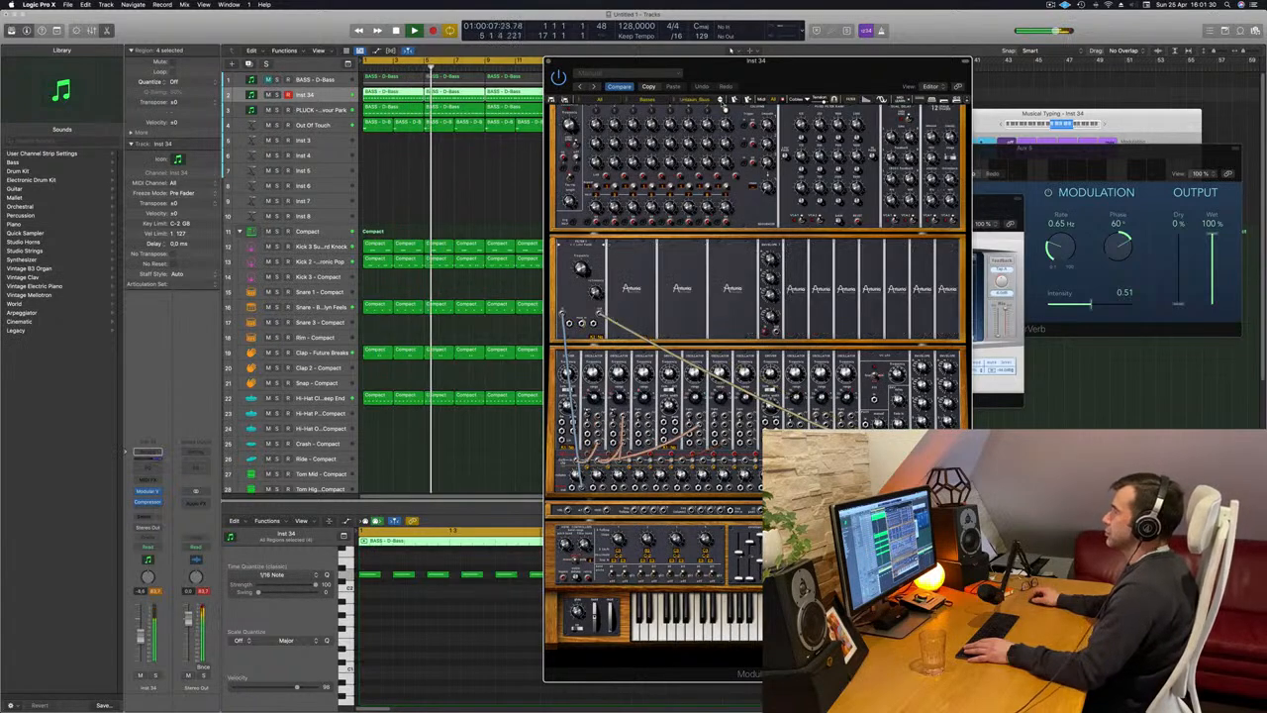
Advance Modular V to the JMB_Simple_low bass preset, move its window clear of the arrangement, and restart playback.
left_click_drag(814, 77, 716, 81)
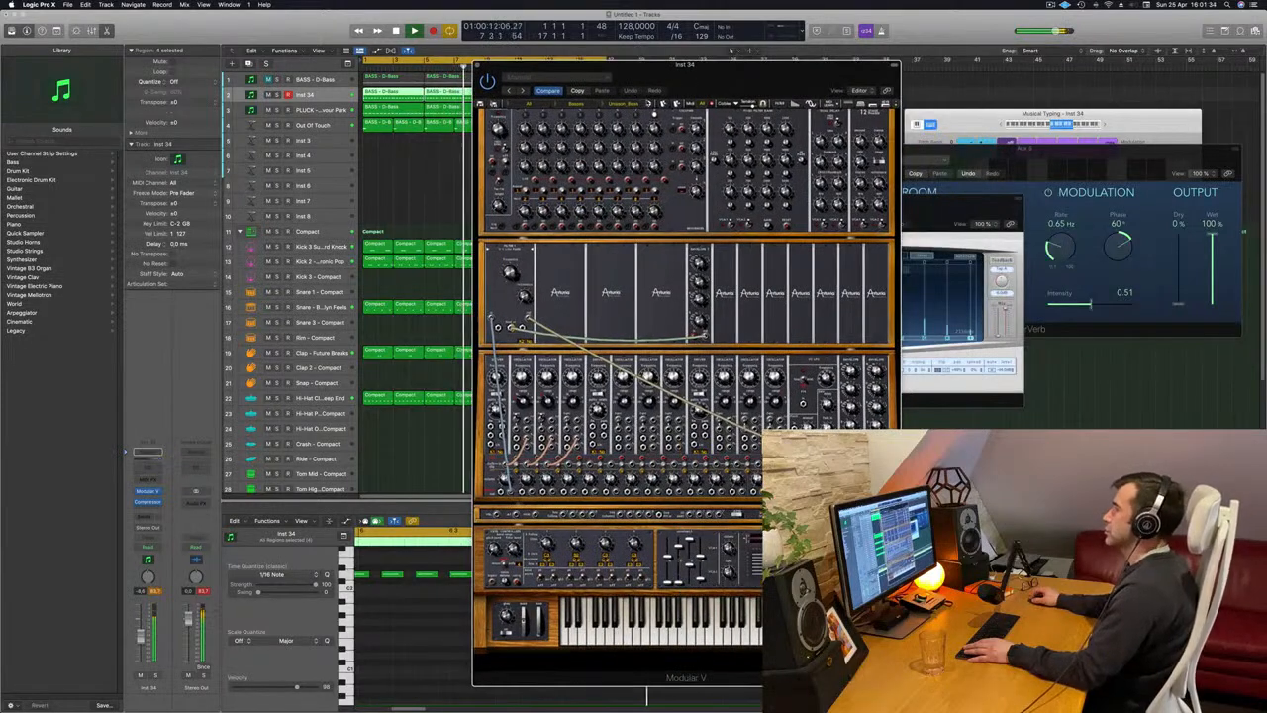
left_click(650, 107)
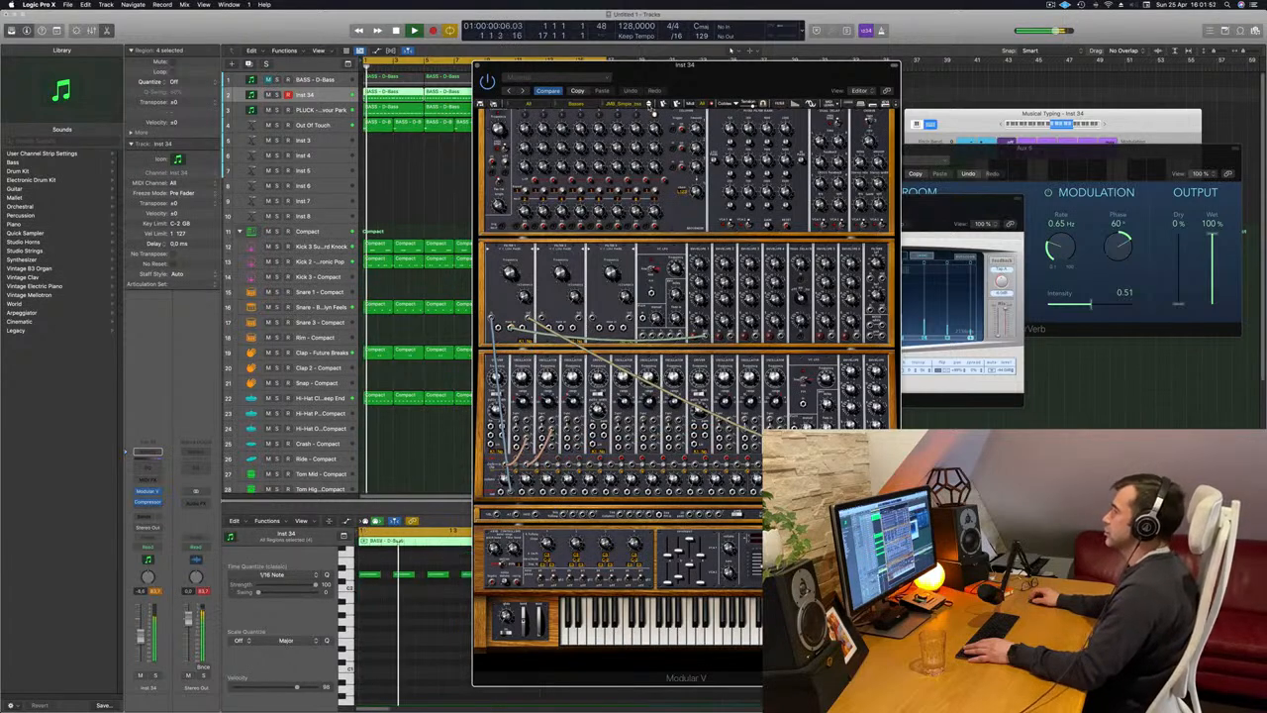
left_click_drag(735, 84, 944, 80)
key("space")
key("space")
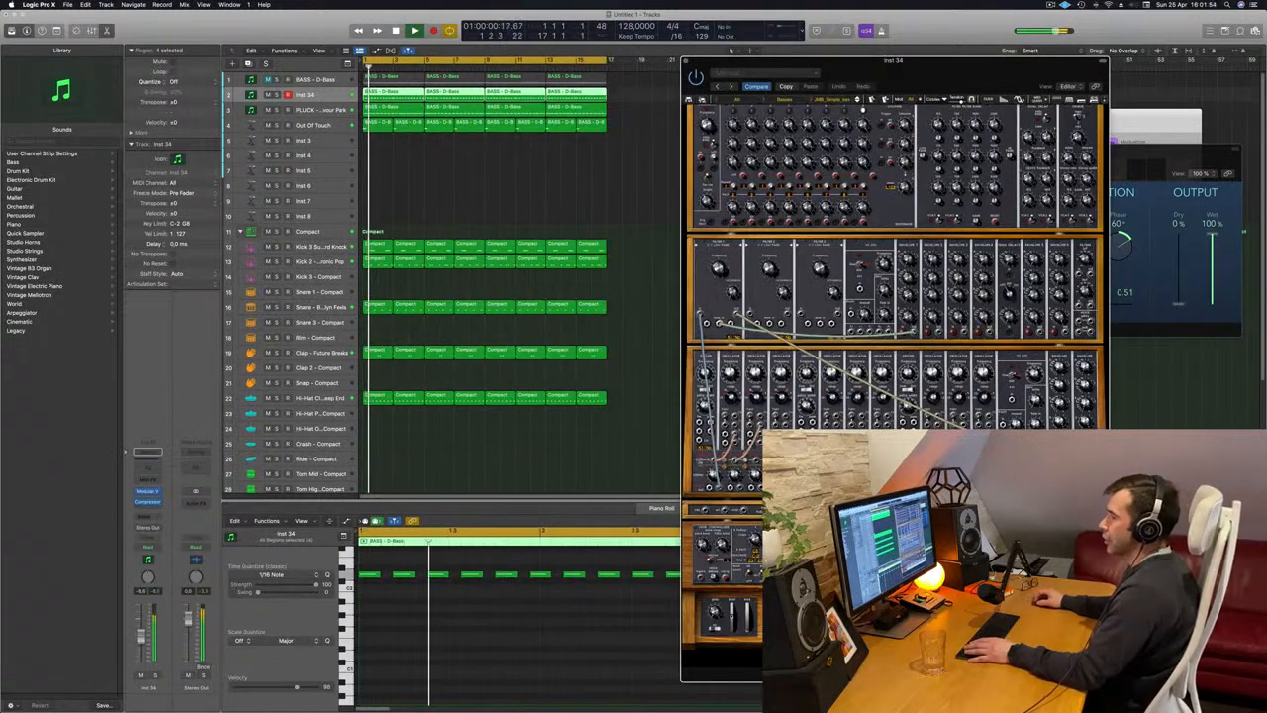
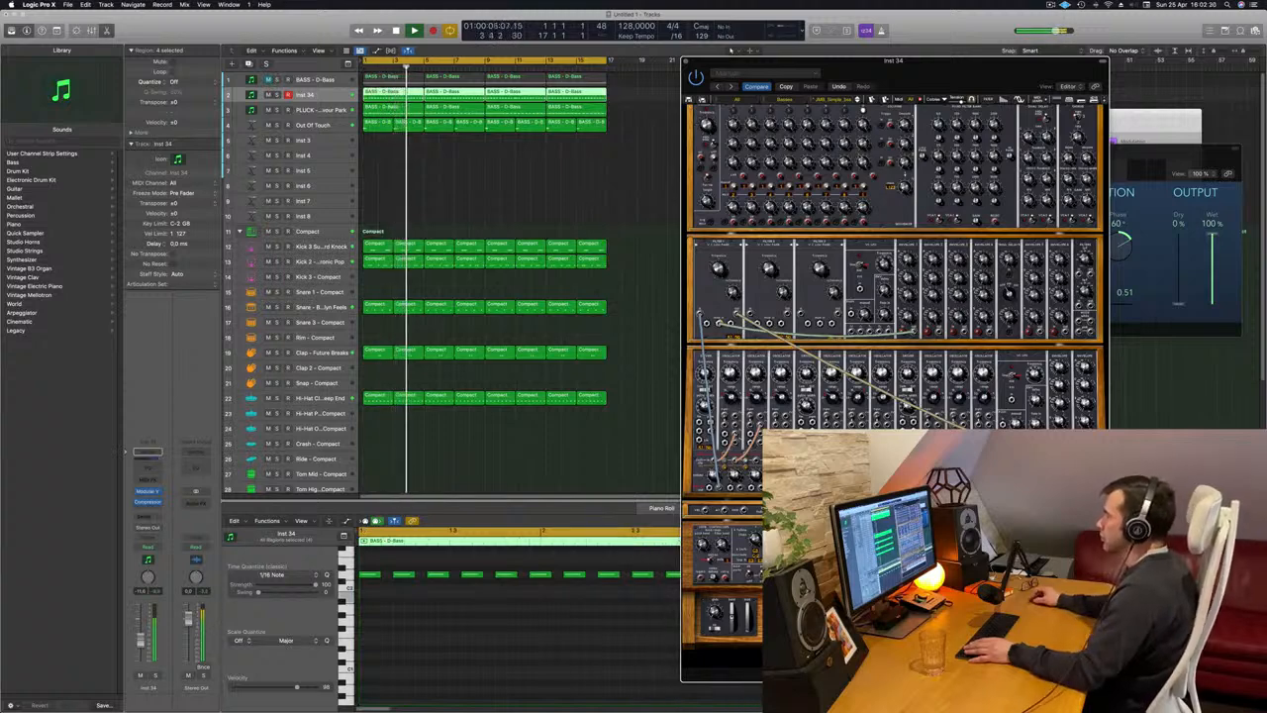
Close the Modular V window, then restart playback from the beginning with no regions selected.
left_click_drag(861, 64, 794, 68)
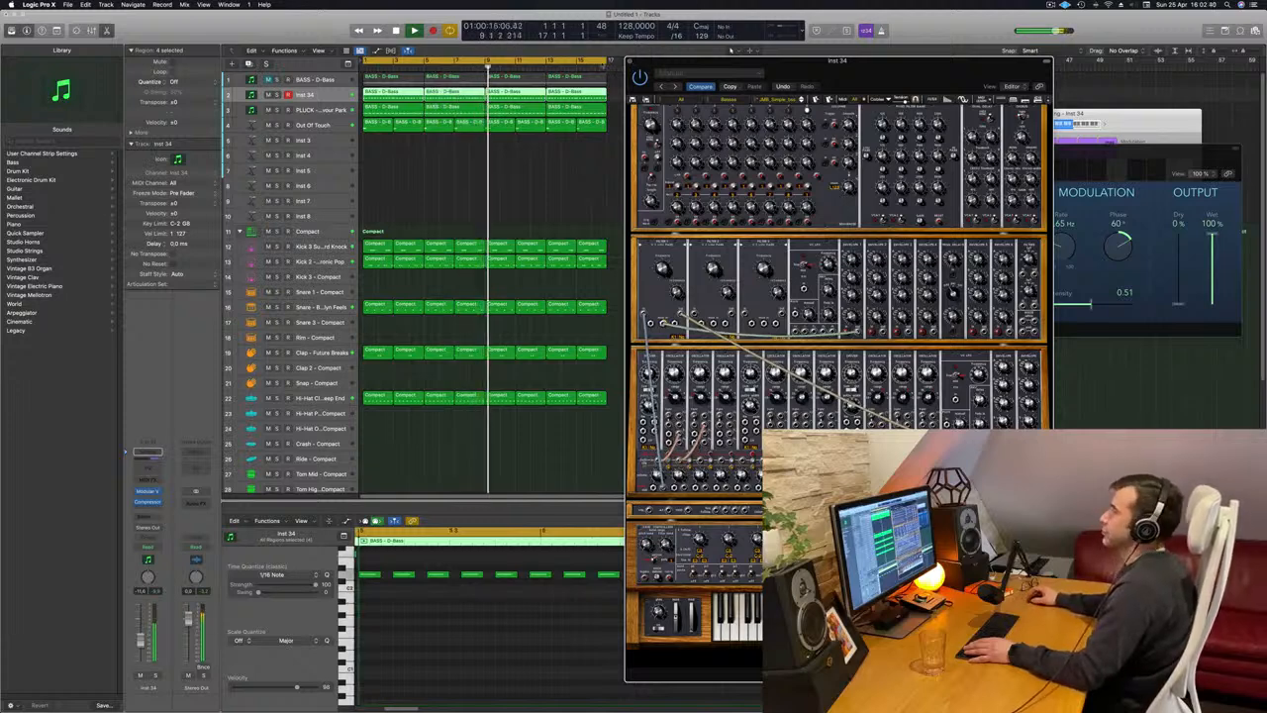
key("super+w")
key("space")
key("space")
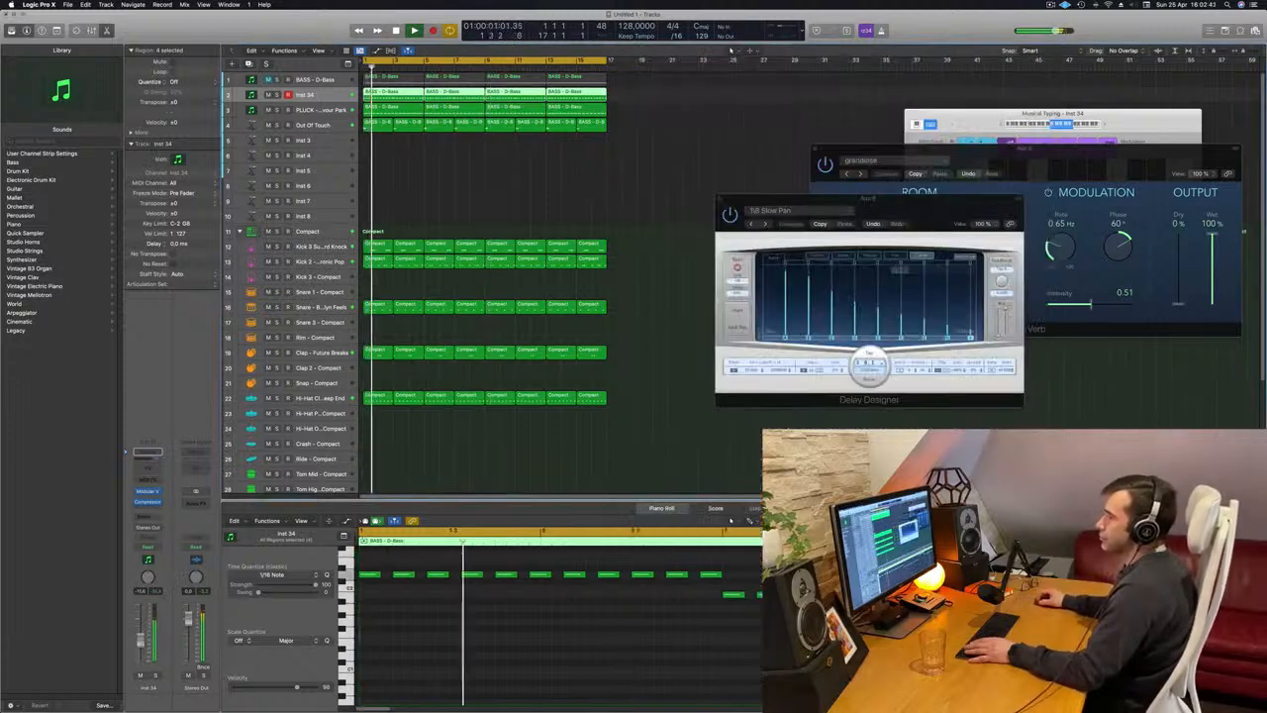
left_click(486, 192)
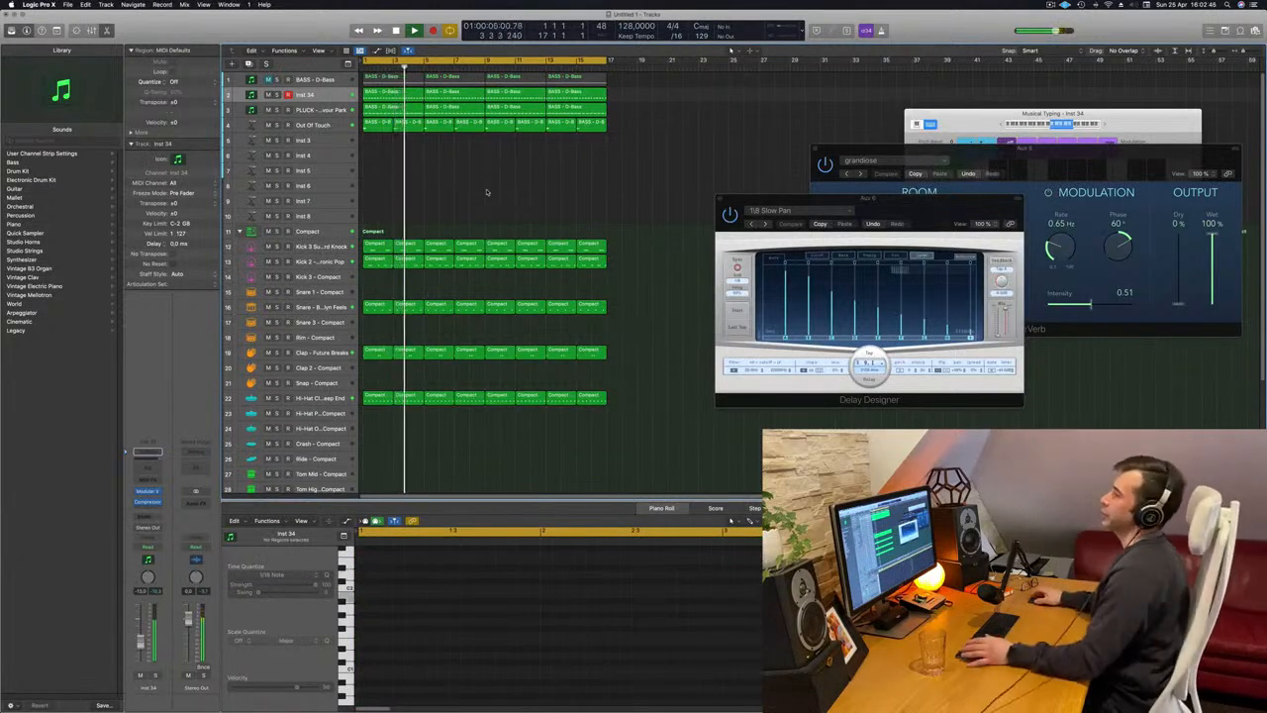
Duplicate the Out Of Touch brass track with its channel settings and restart playback from the beginning.
left_click(330, 127)
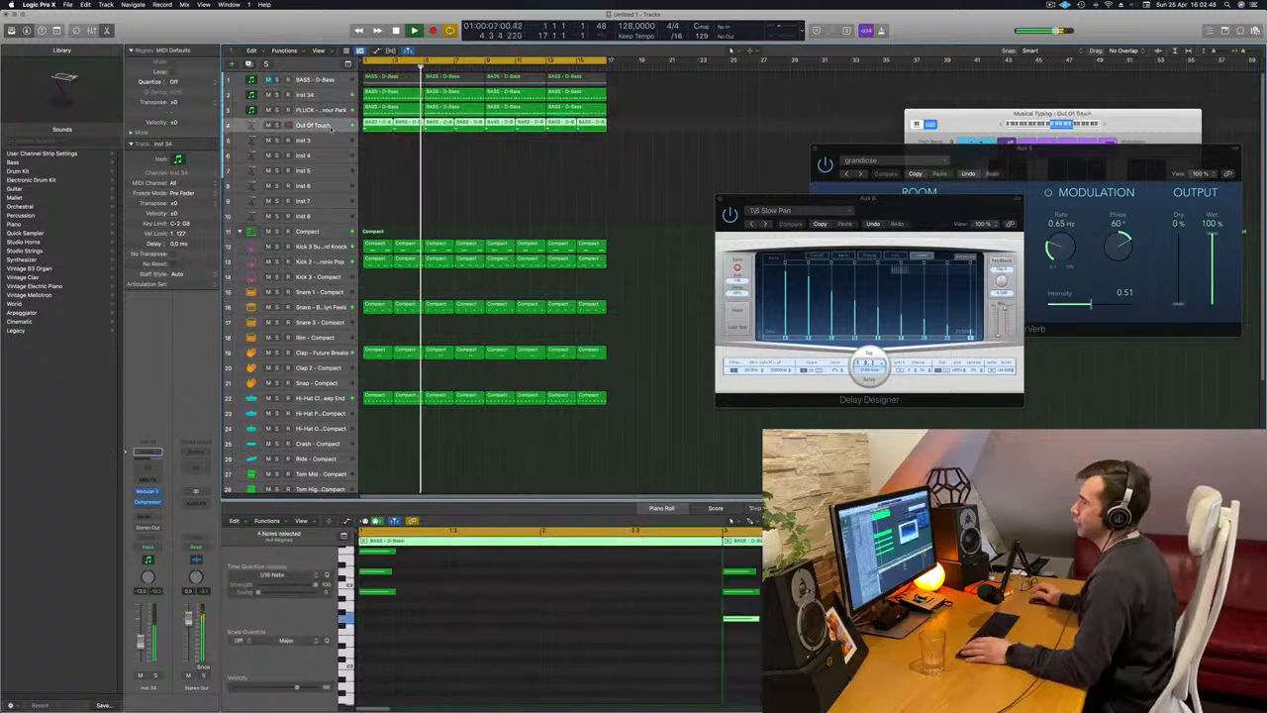
key("Return")
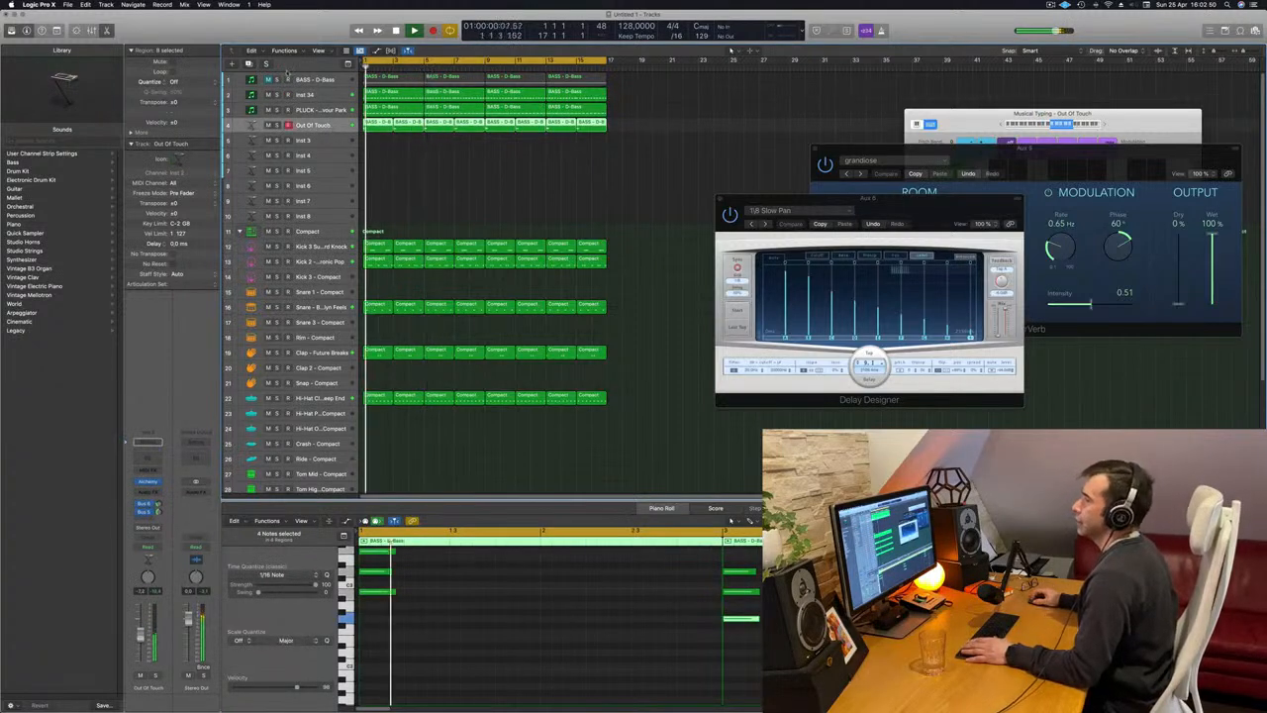
key("super+d")
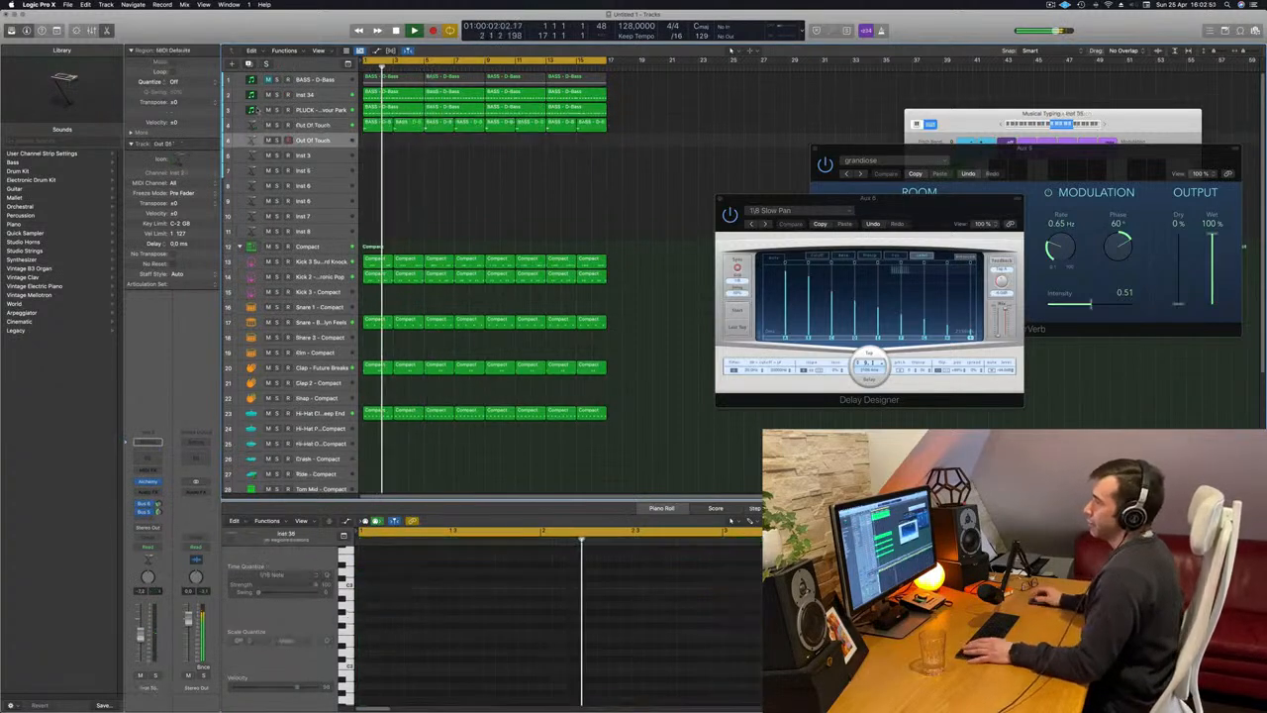
key("Return")
Replace Alchemy on the duplicated track with Arturia's CS-80V2 and restart the beat from the beginning.
left_click(157, 482)
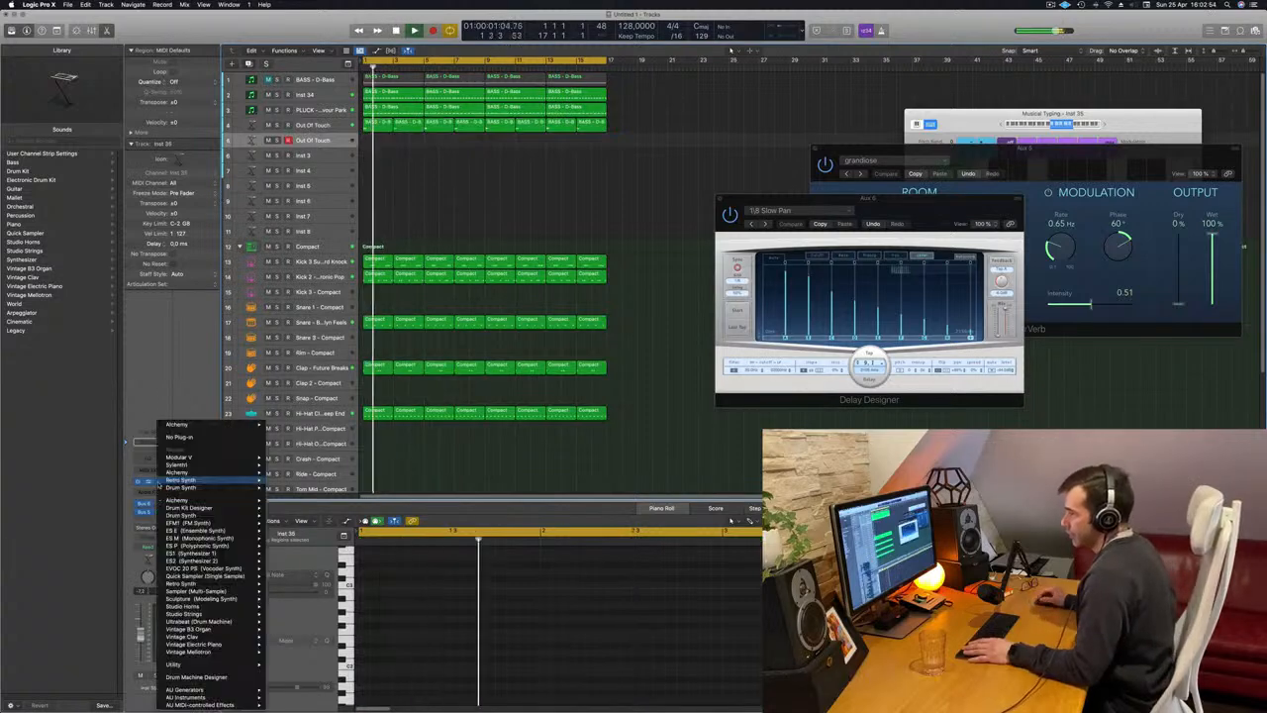
mouse_move(224, 699)
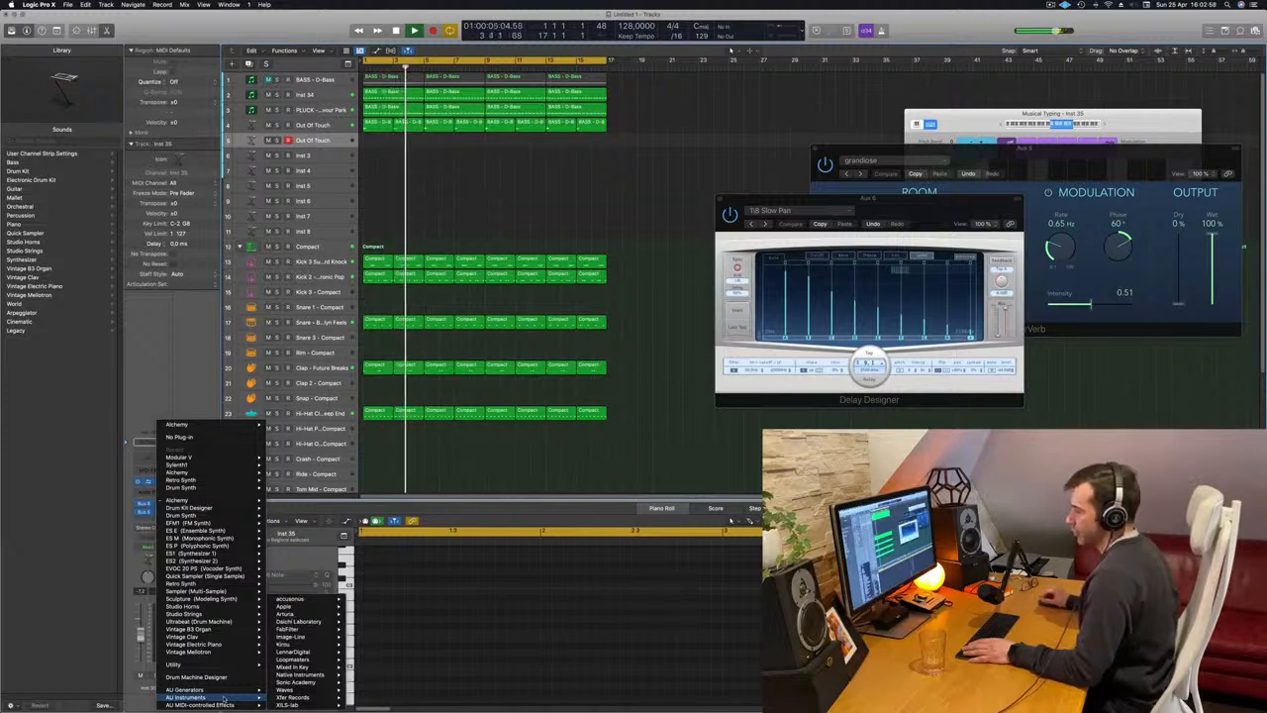
mouse_move(297, 614)
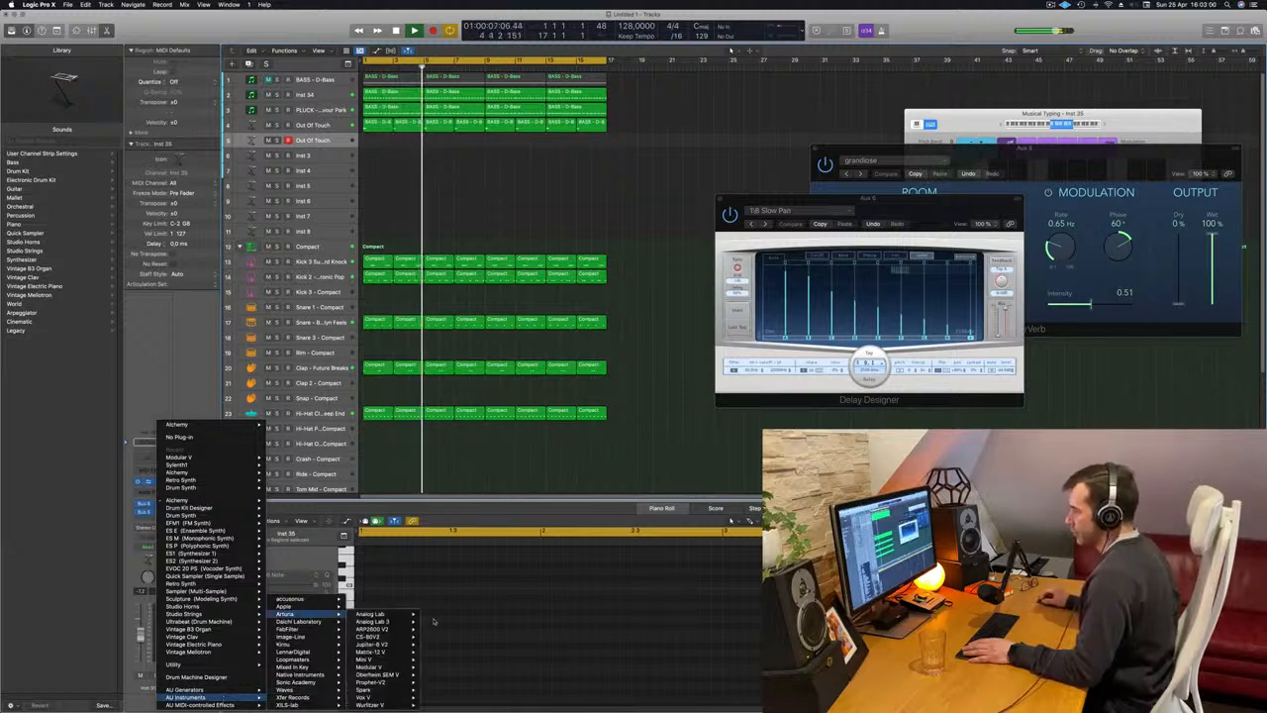
left_click(392, 640)
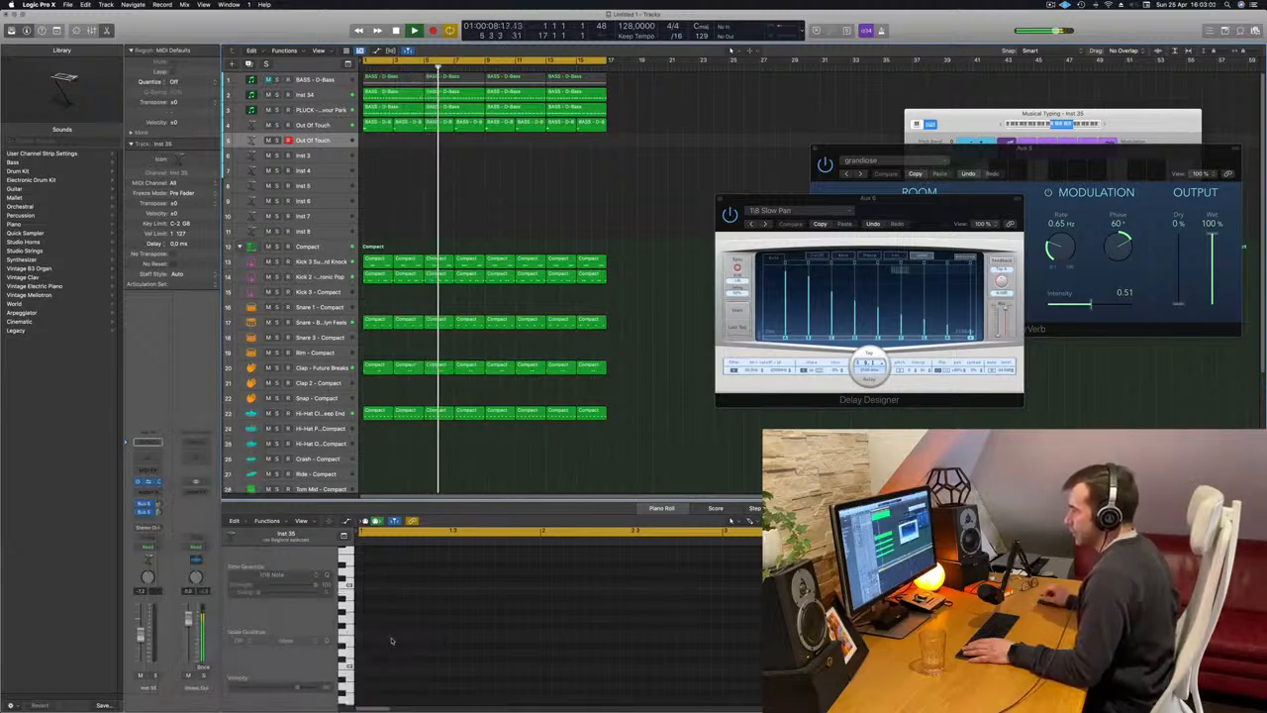
left_click_drag(628, 138, 699, 147)
key("Return")
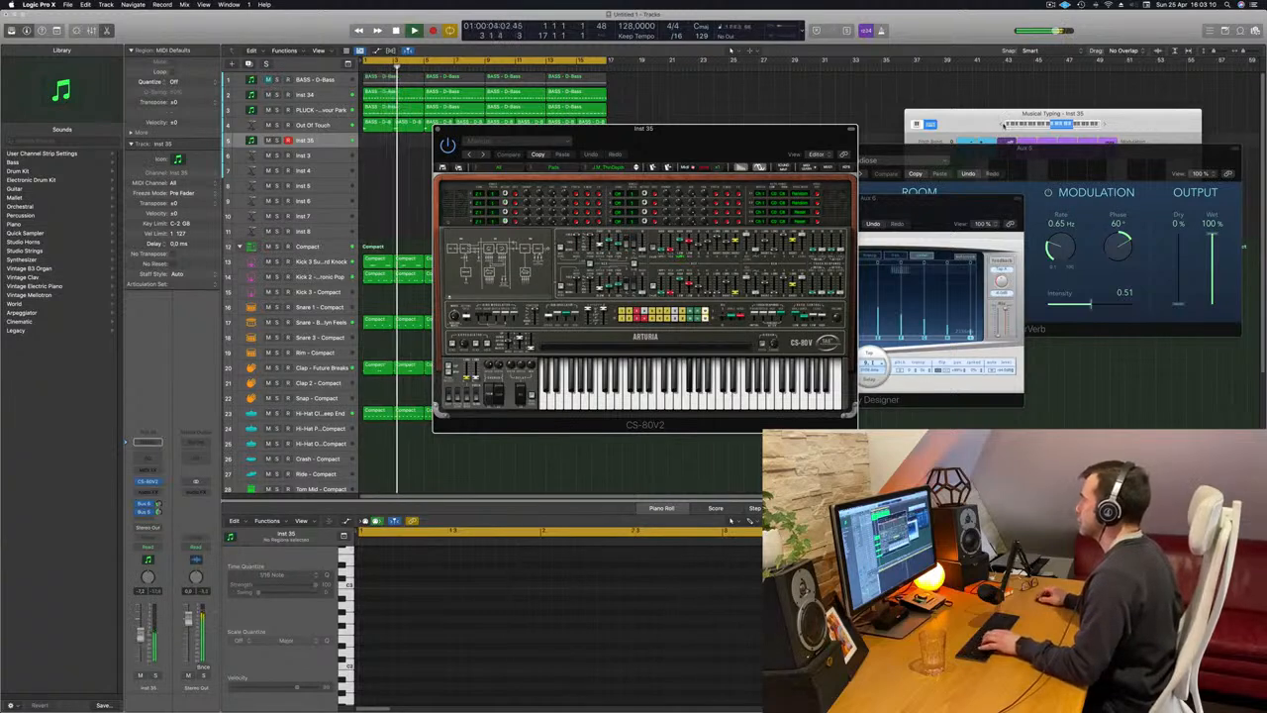
Arrange the Musical Typing keyboard and CS-80V2 window side by side and lower the new track's volume.
left_click(1085, 132)
left_click_drag(989, 127, 933, 87)
left_click_drag(694, 144, 585, 117)
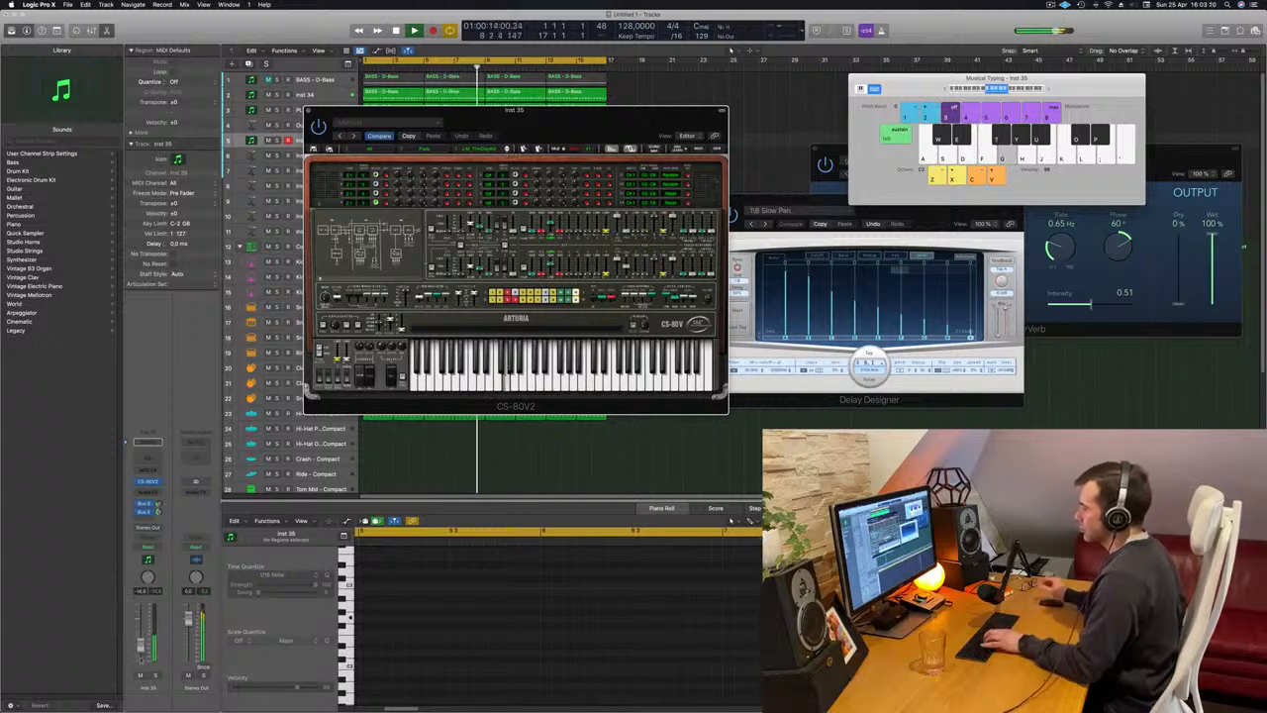
left_click(140, 658)
Try out melody notes on the CS-80V2 pad sound over the playing beat.
key("h")
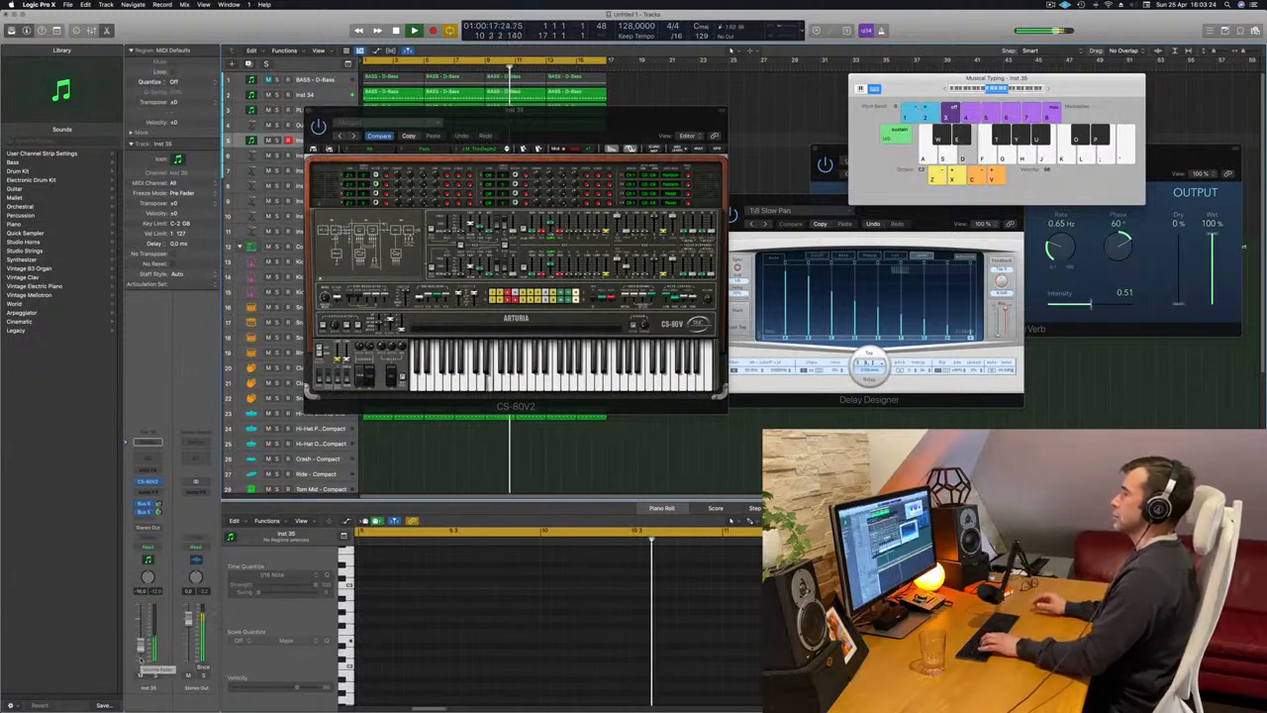
key("f")
key("h")
key("j")
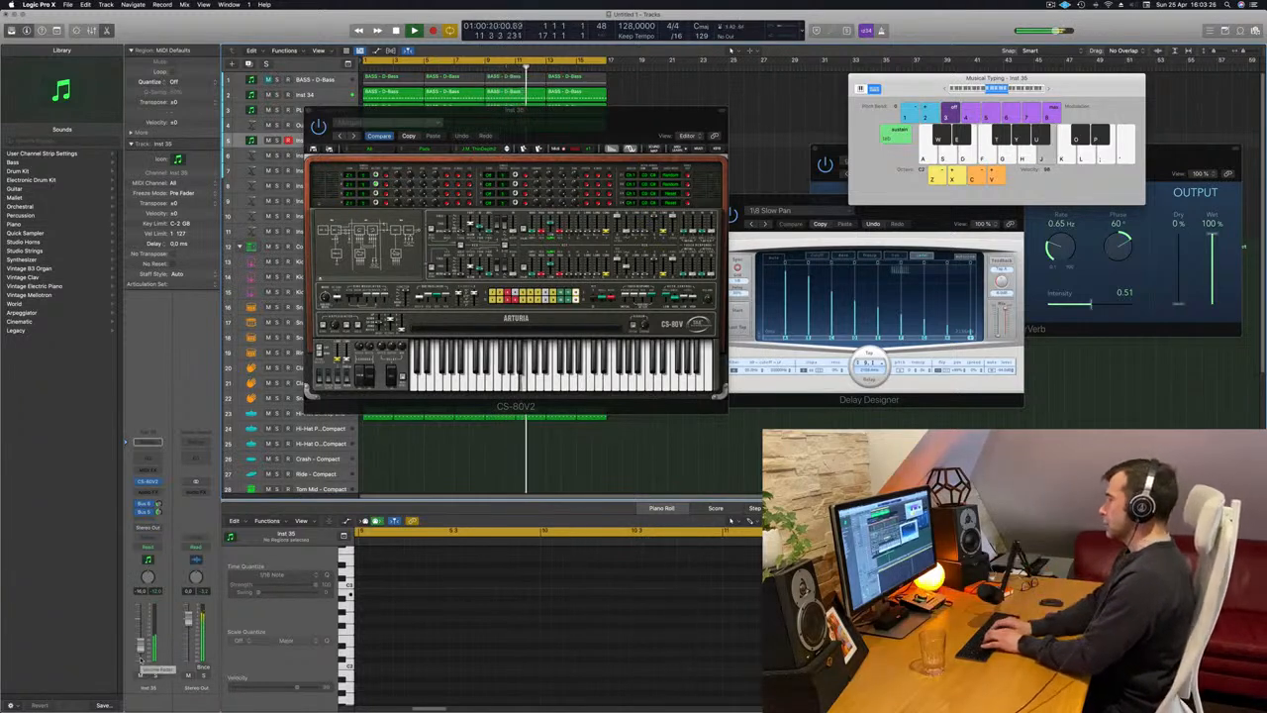
key("l")
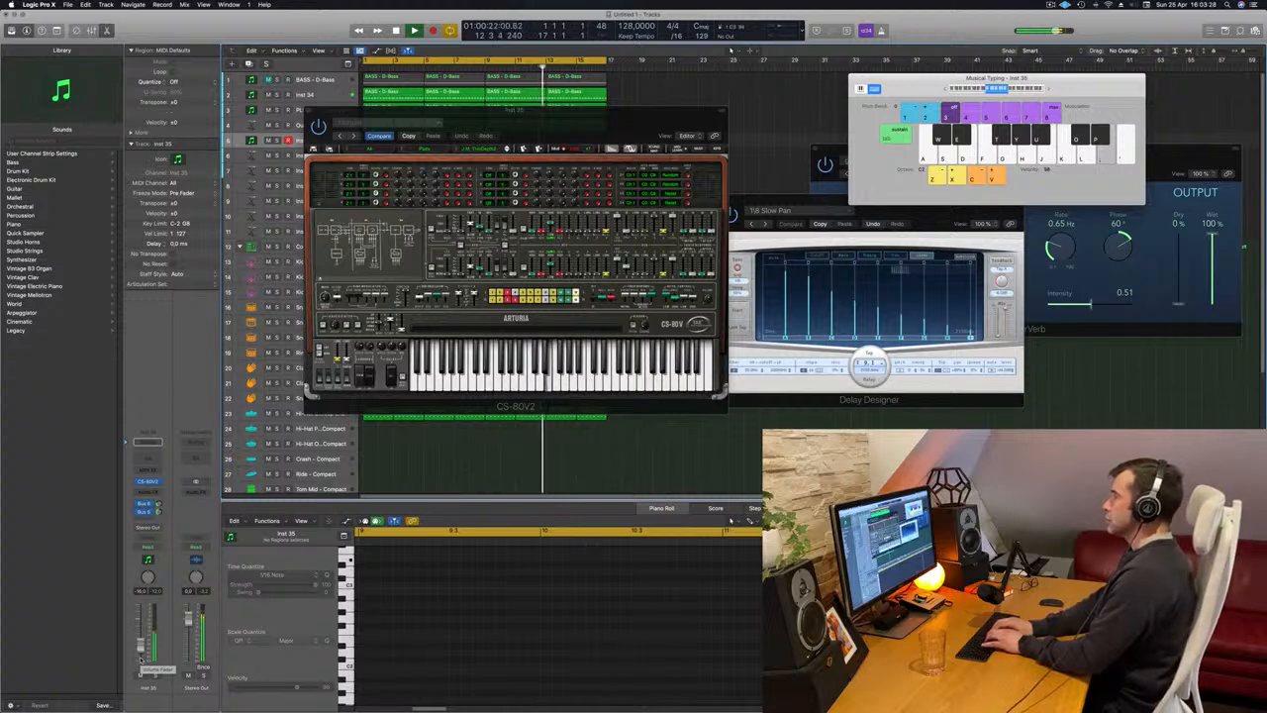
key("apostrophe")
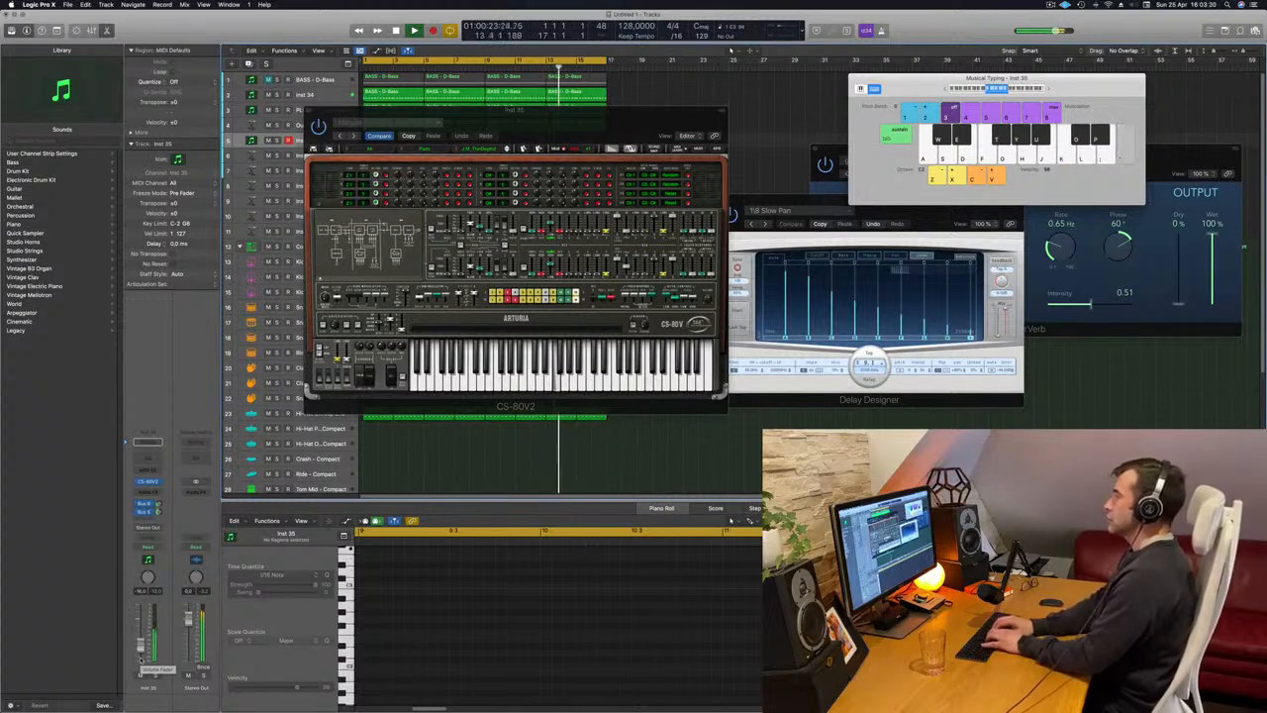
key("apostrophe")
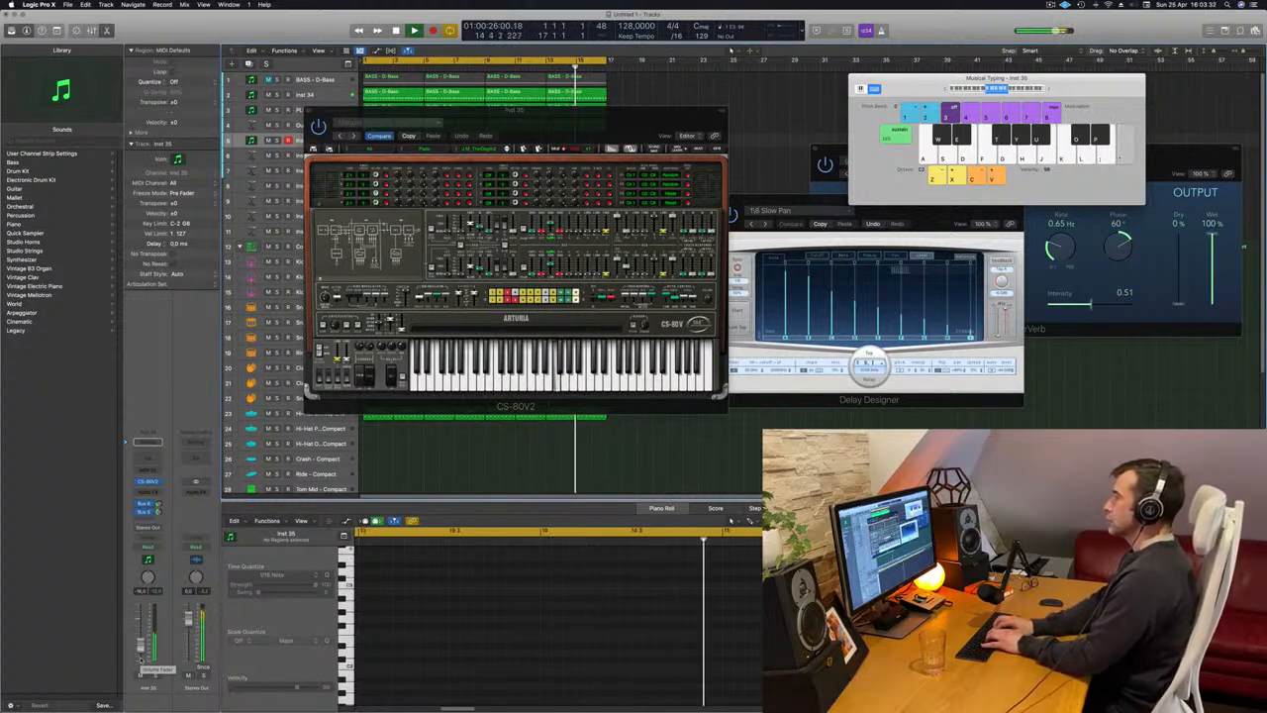
key("semicolon")
key("k")
key("apostrophe")
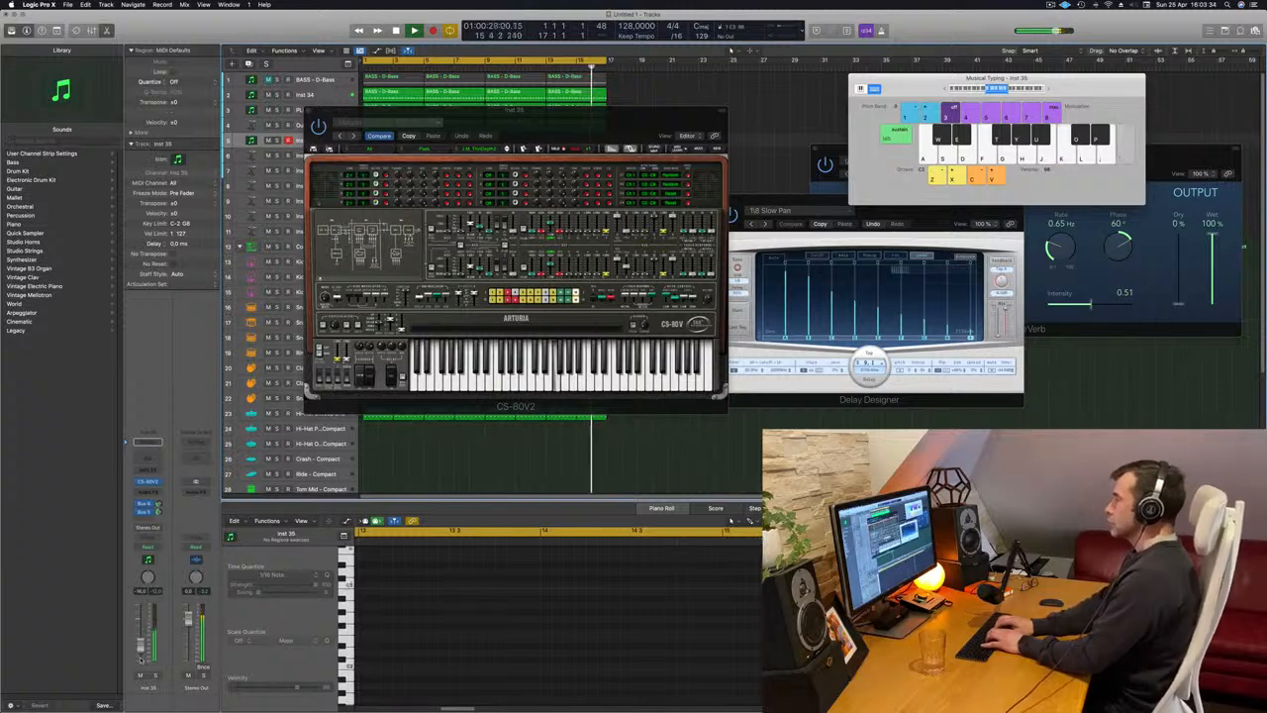
key("apostrophe")
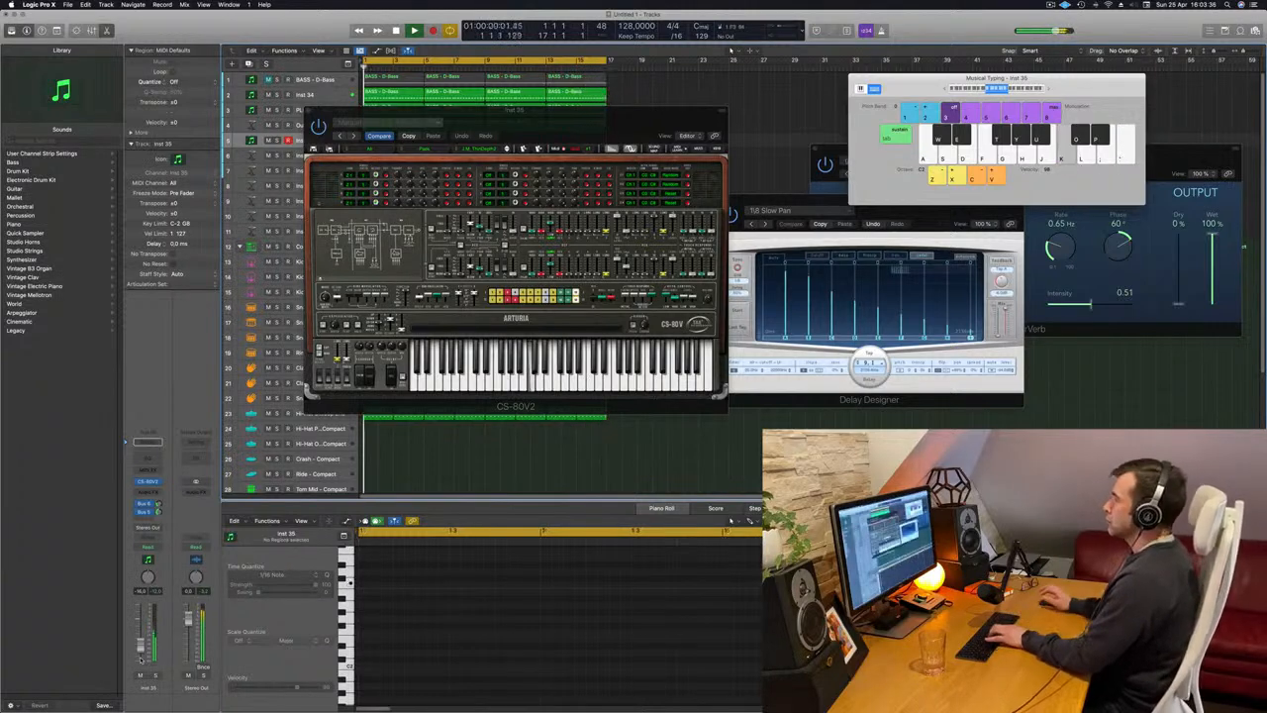
key("semicolon")
key("l")
Shift the Musical Typing range up one octave and try melody ideas on the CS-80V2 during playback.
left_click(1051, 90)
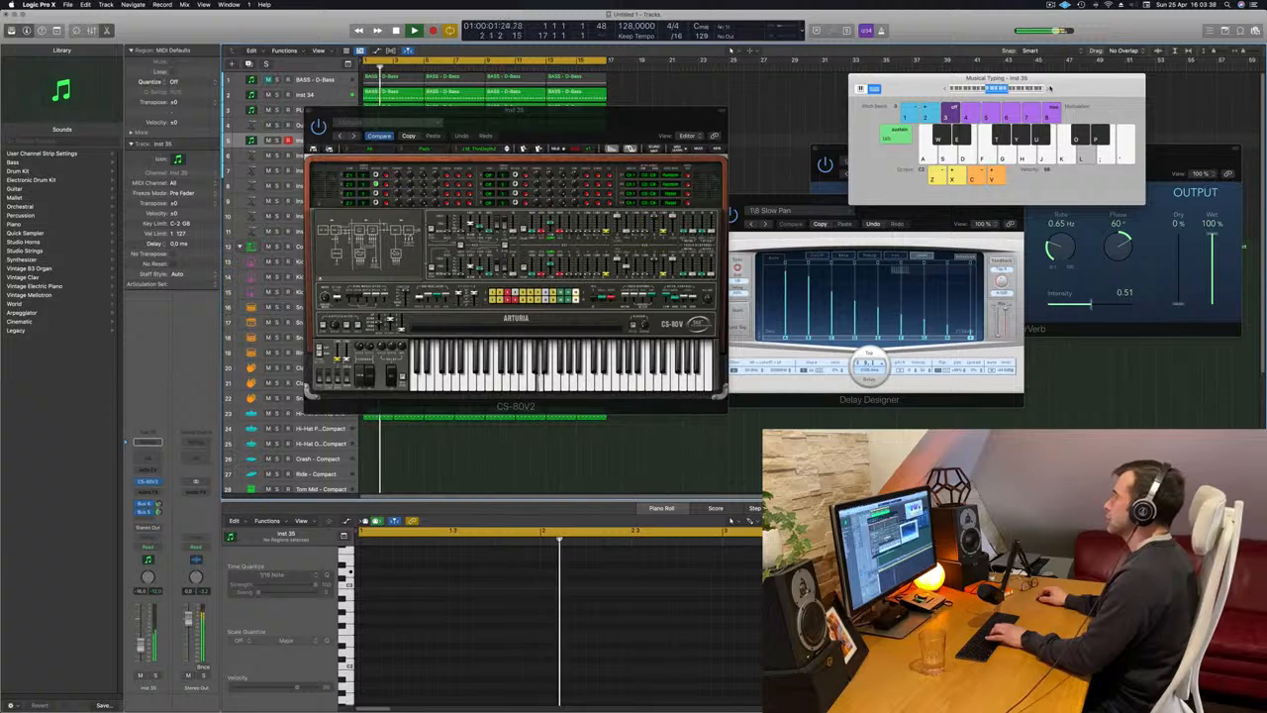
key("k")
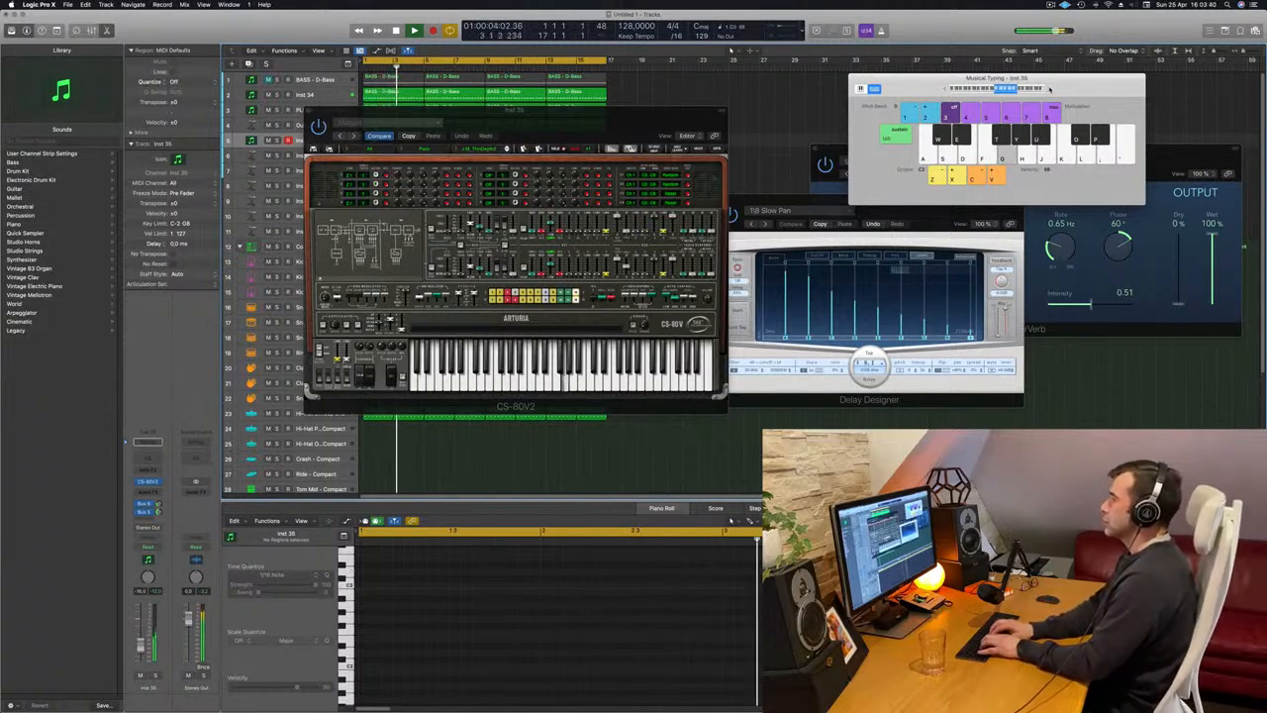
key("semicolon")
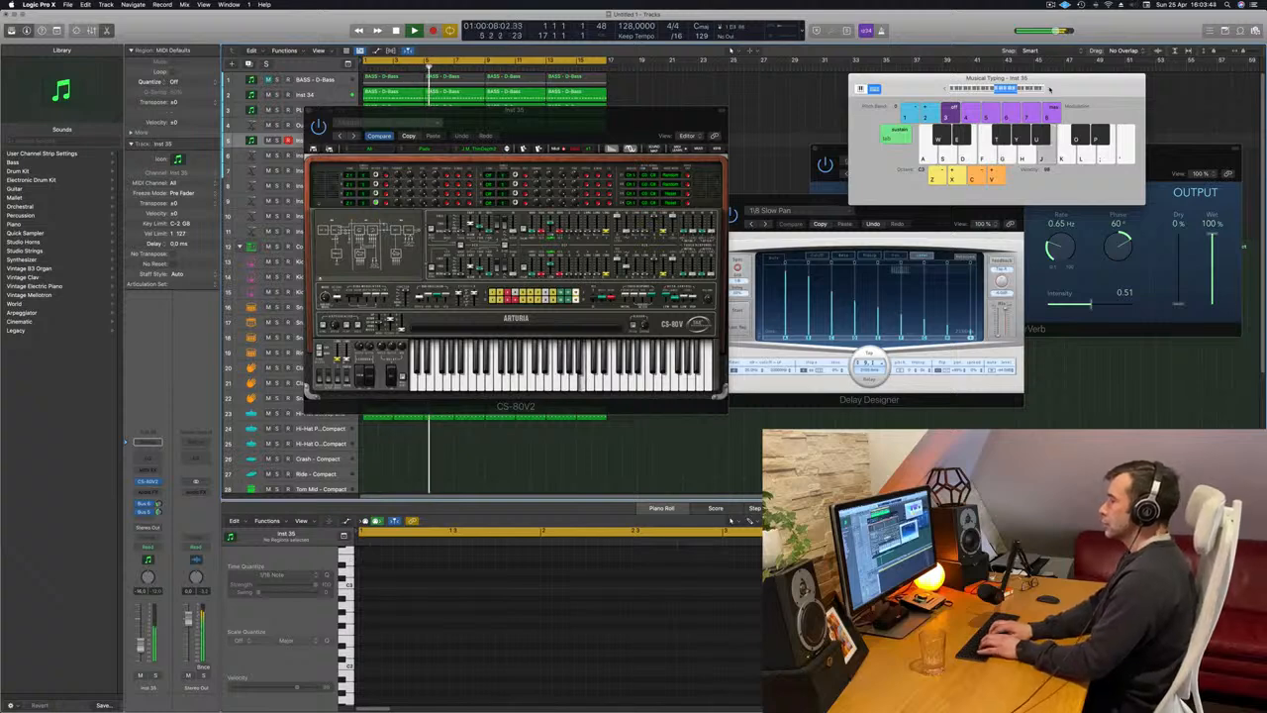
key("k")
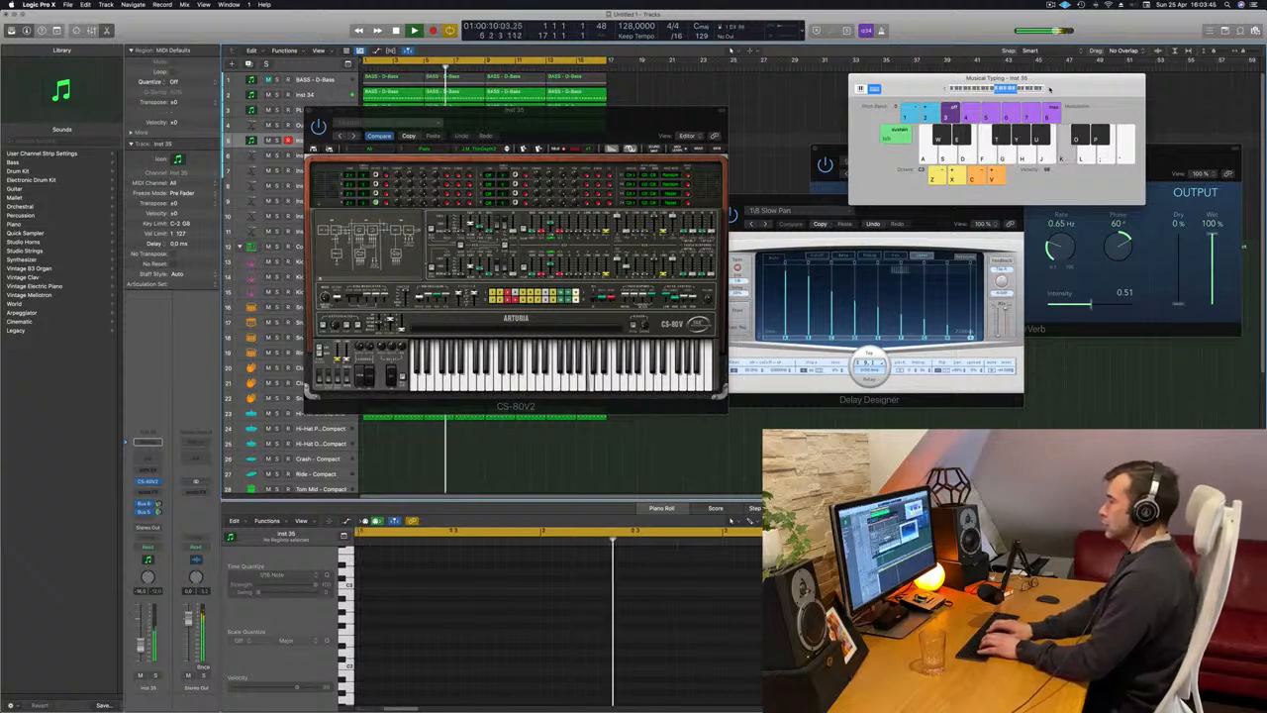
key("l")
key("apostrophe")
key("d")
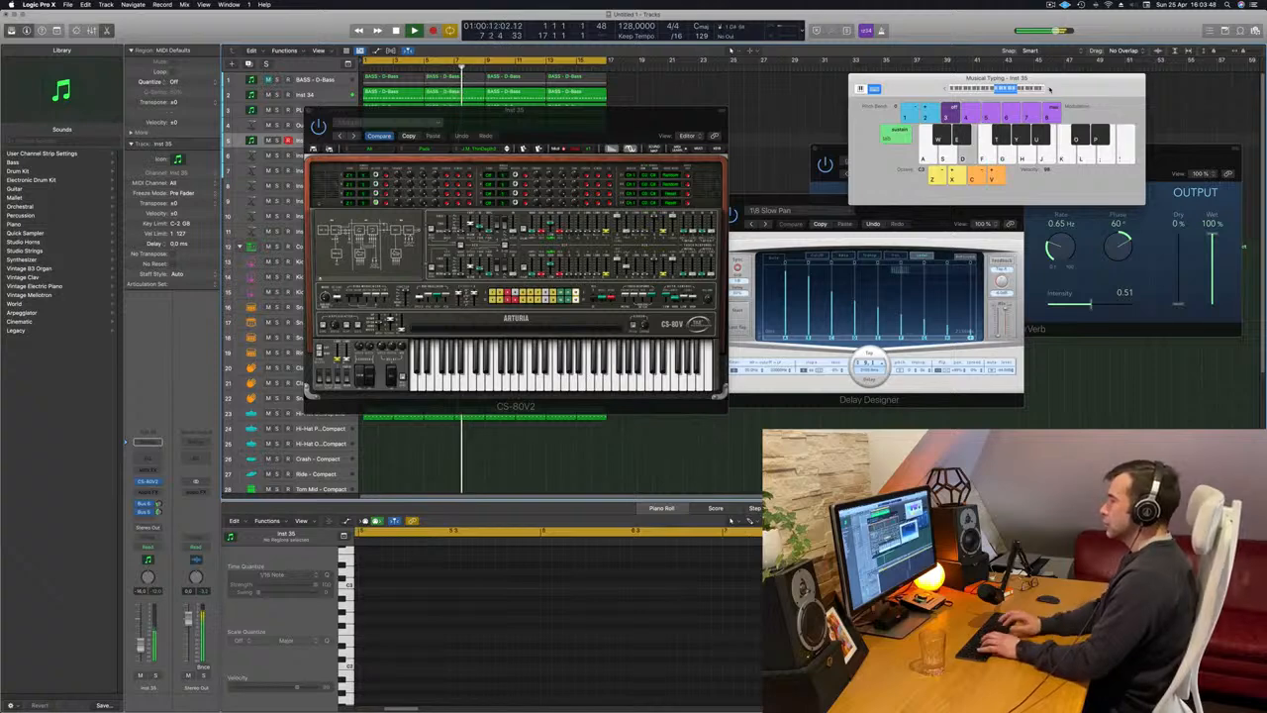
key("f")
key("g")
key("h")
key("f")
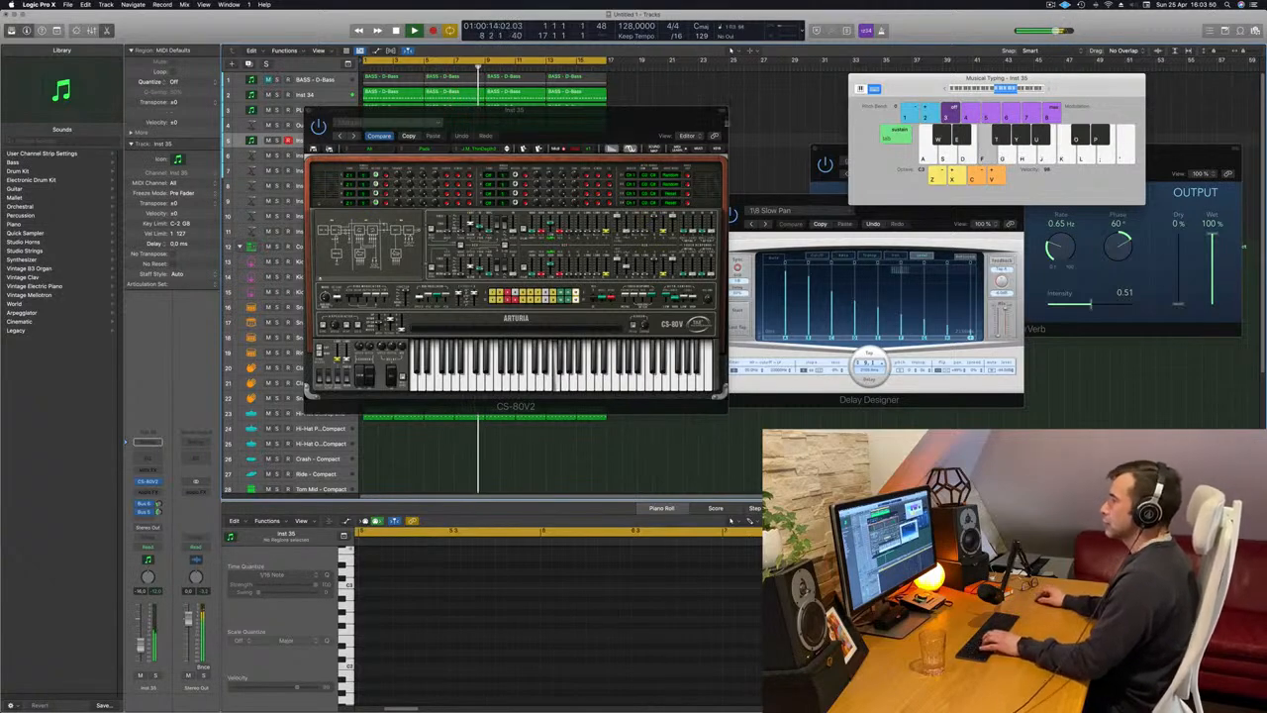
key("g")
key("h")
key("f")
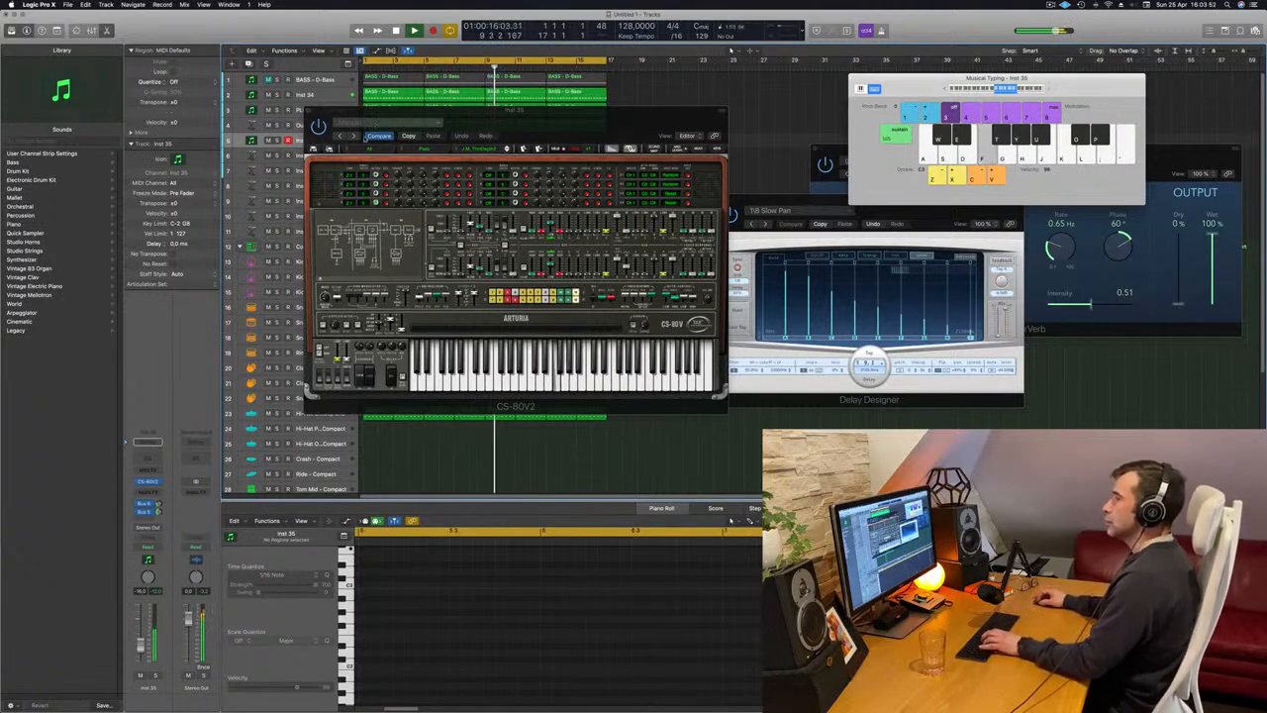
key("g")
Step through the following CS-80V2 pad presets, playing a few notes on each during playback.
left_click(507, 148)
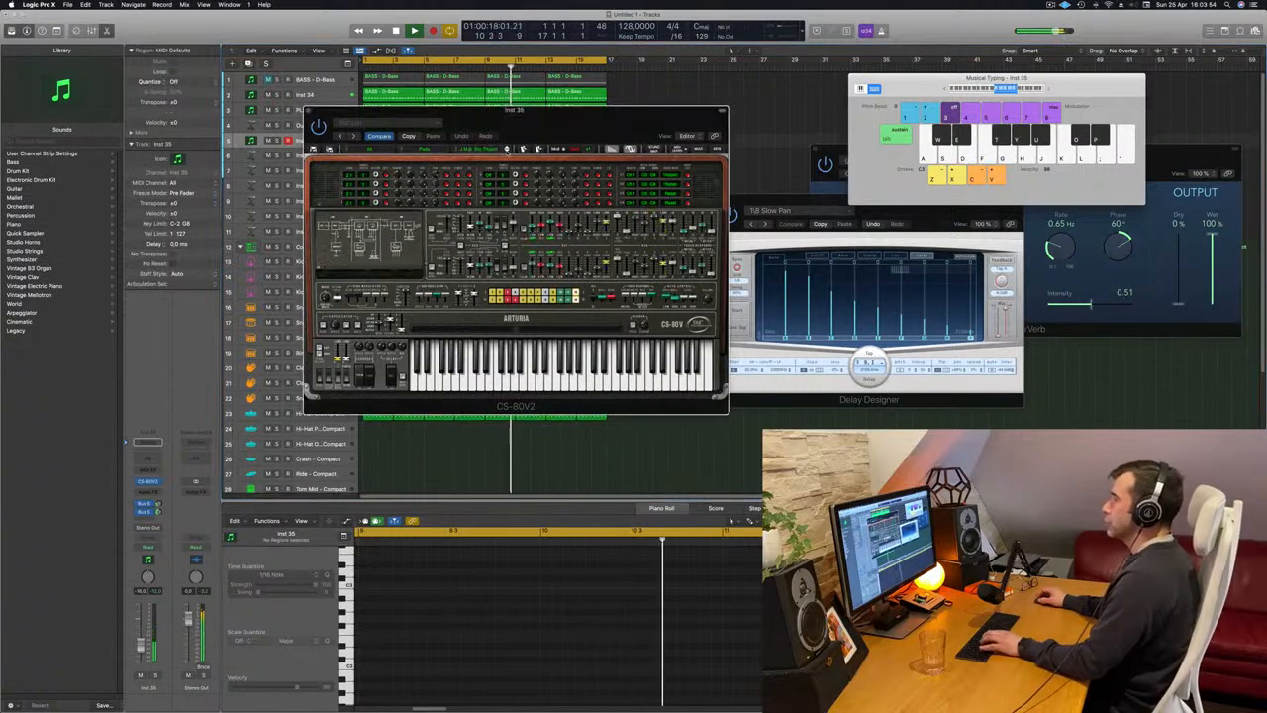
key("f")
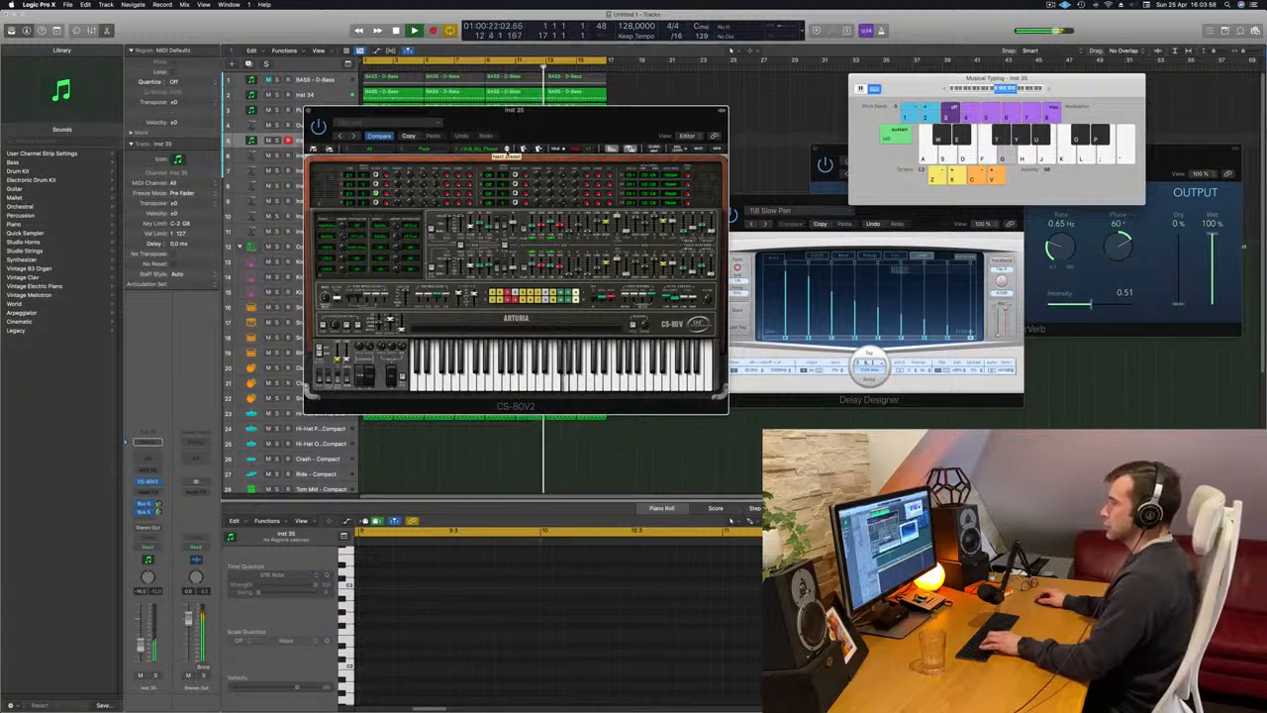
key("h")
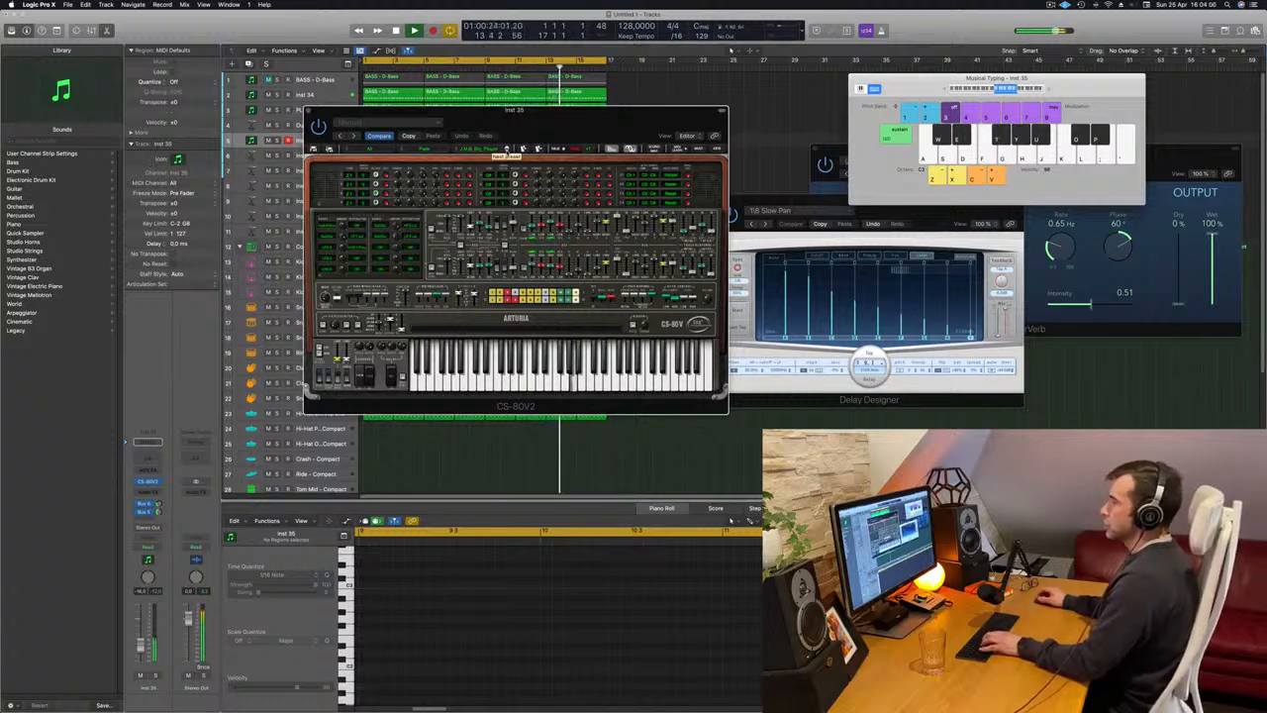
left_click(506, 149)
key("f")
key("g")
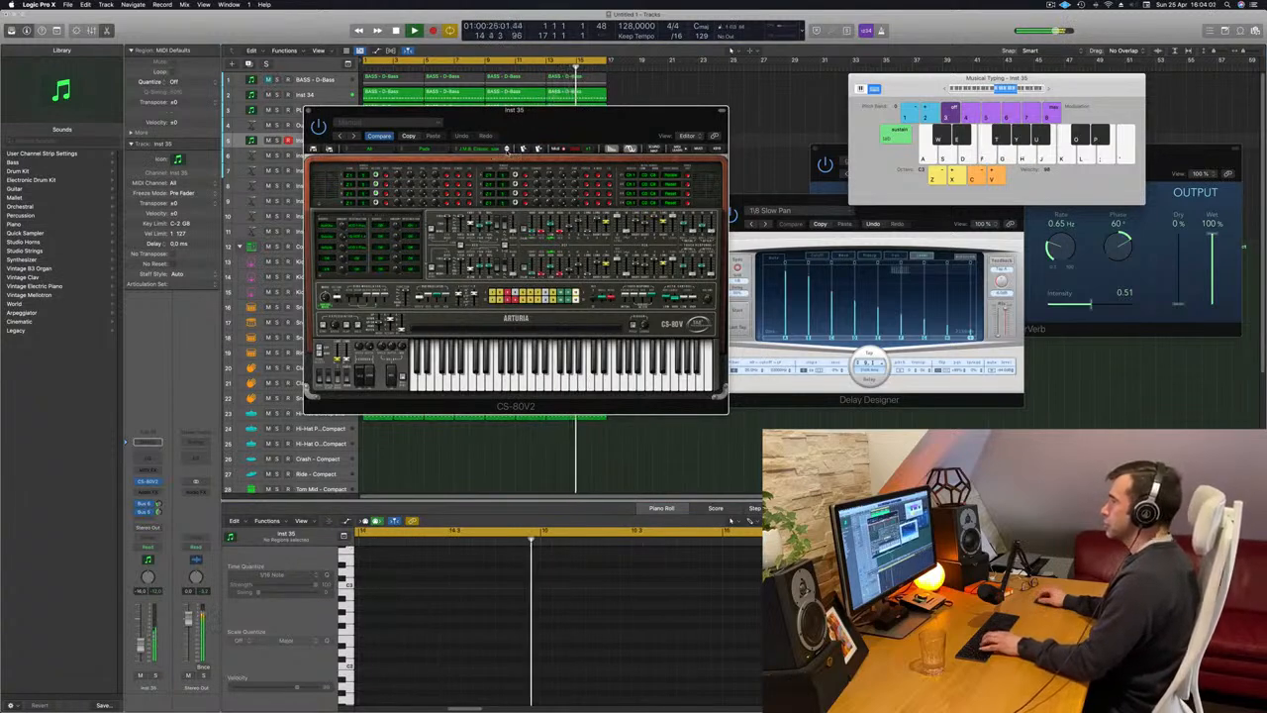
left_click(507, 150)
key("f")
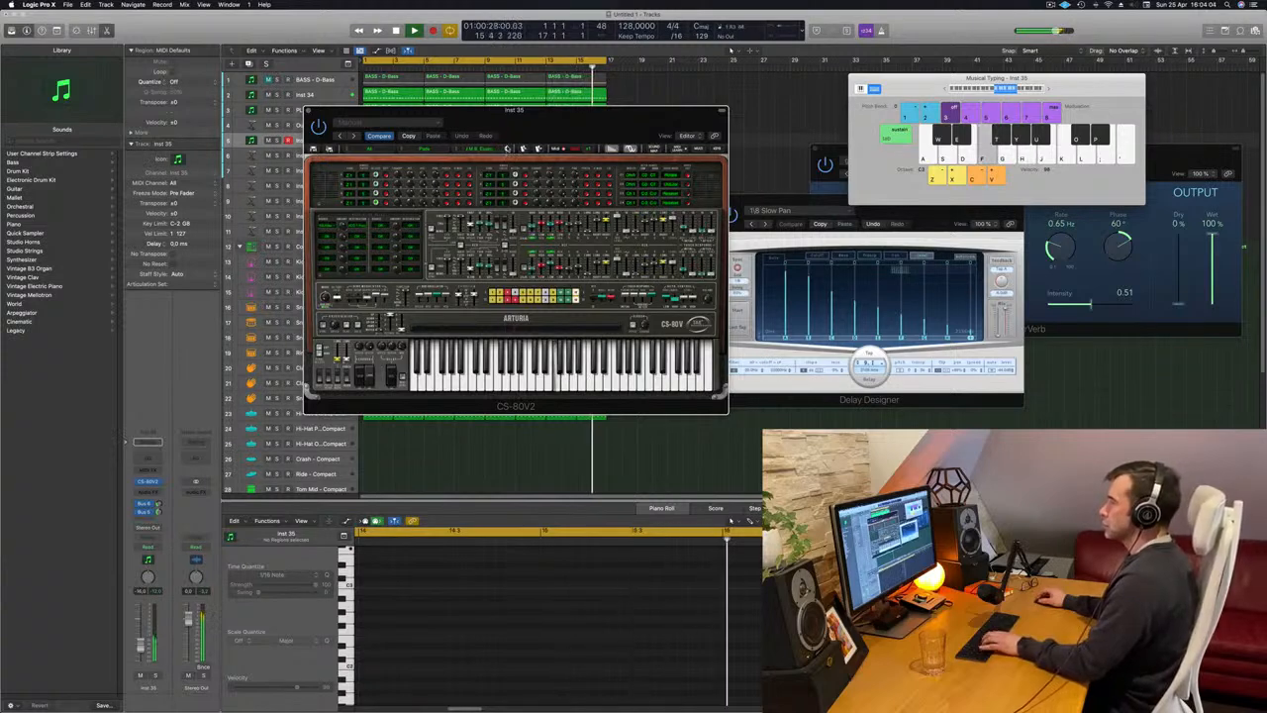
left_click(506, 149)
key("f")
key("g")
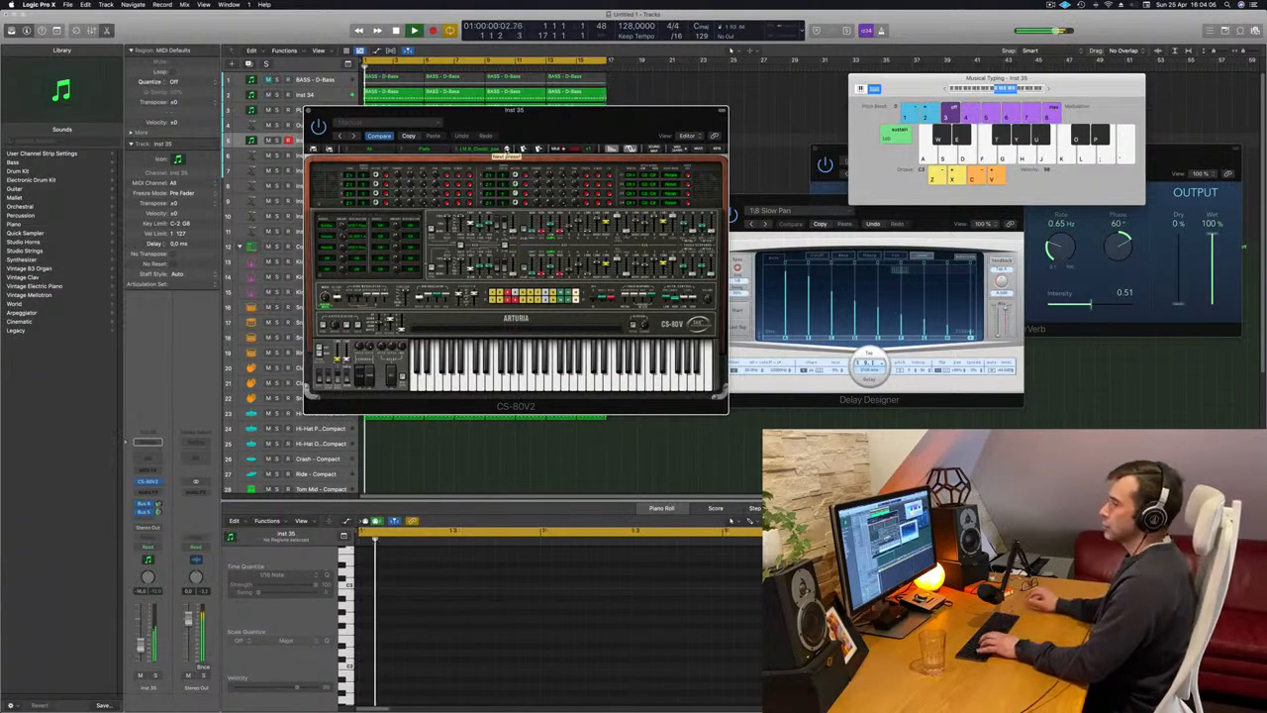
Adjust the CS-80V2 track's Bus 5 reverb send while trying notes on the current preset.
key("d")
key("f")
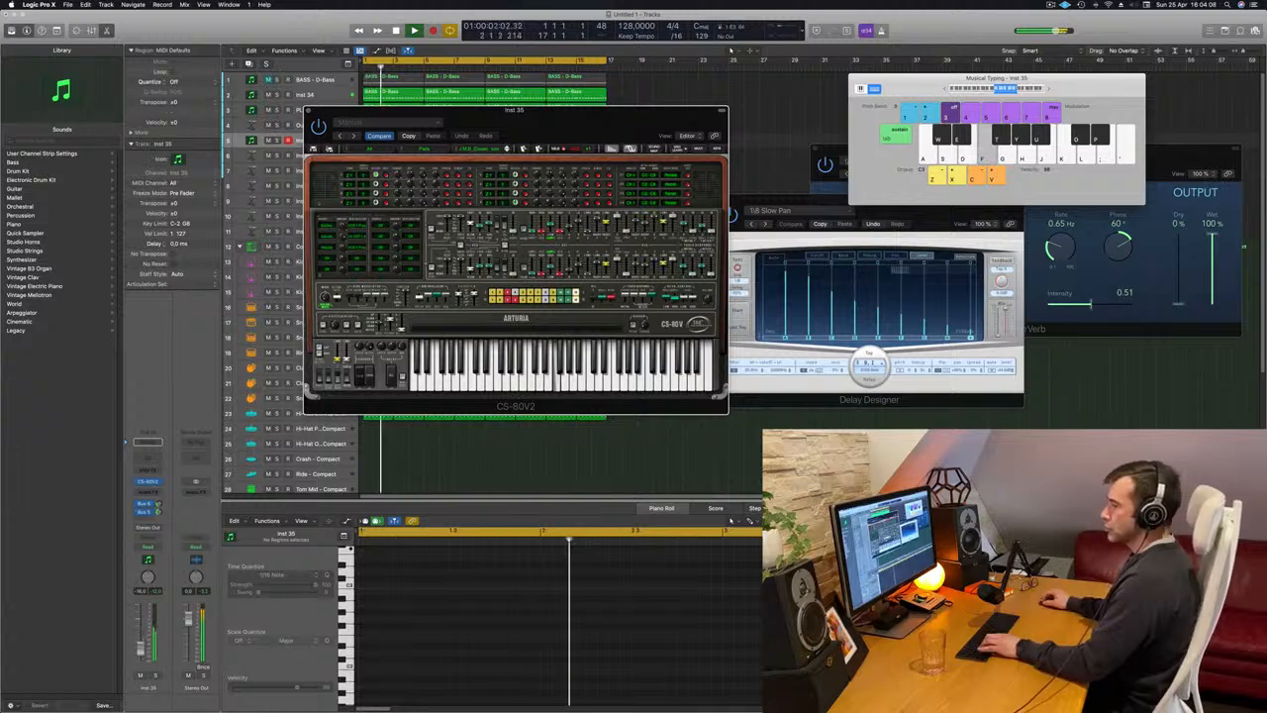
left_click_drag(159, 512, 135, 586)
key("d")
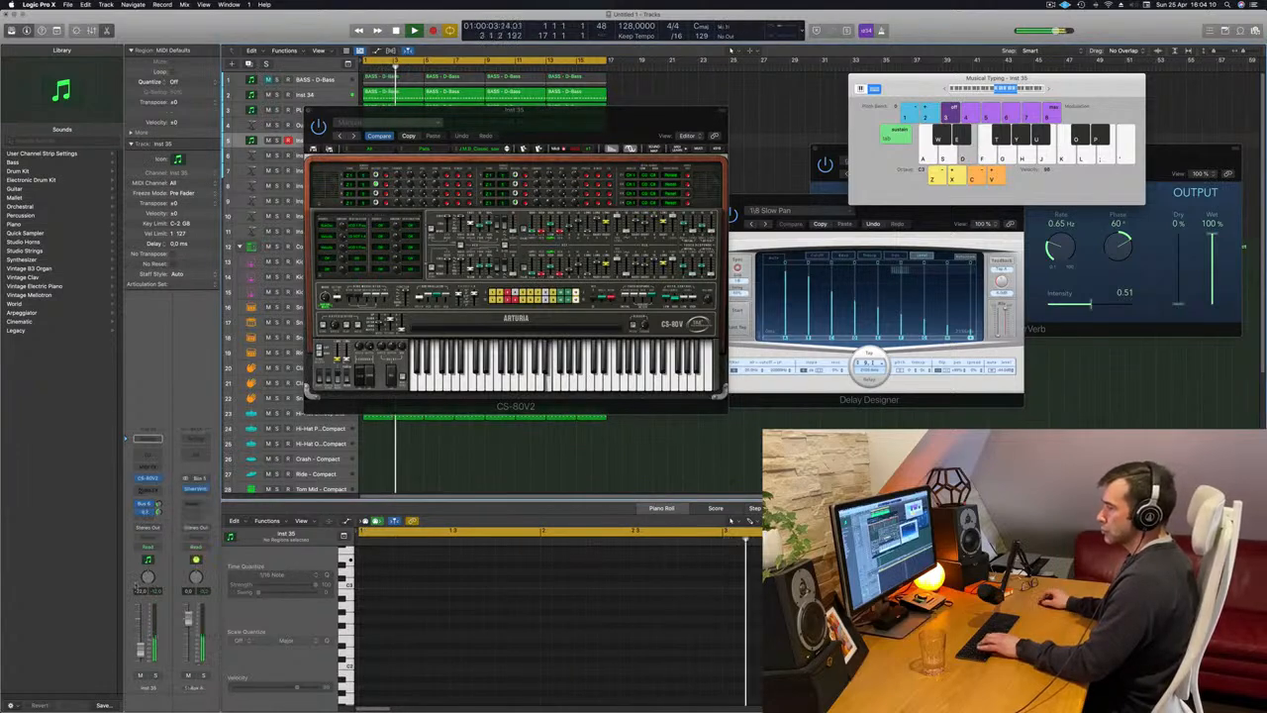
key("f")
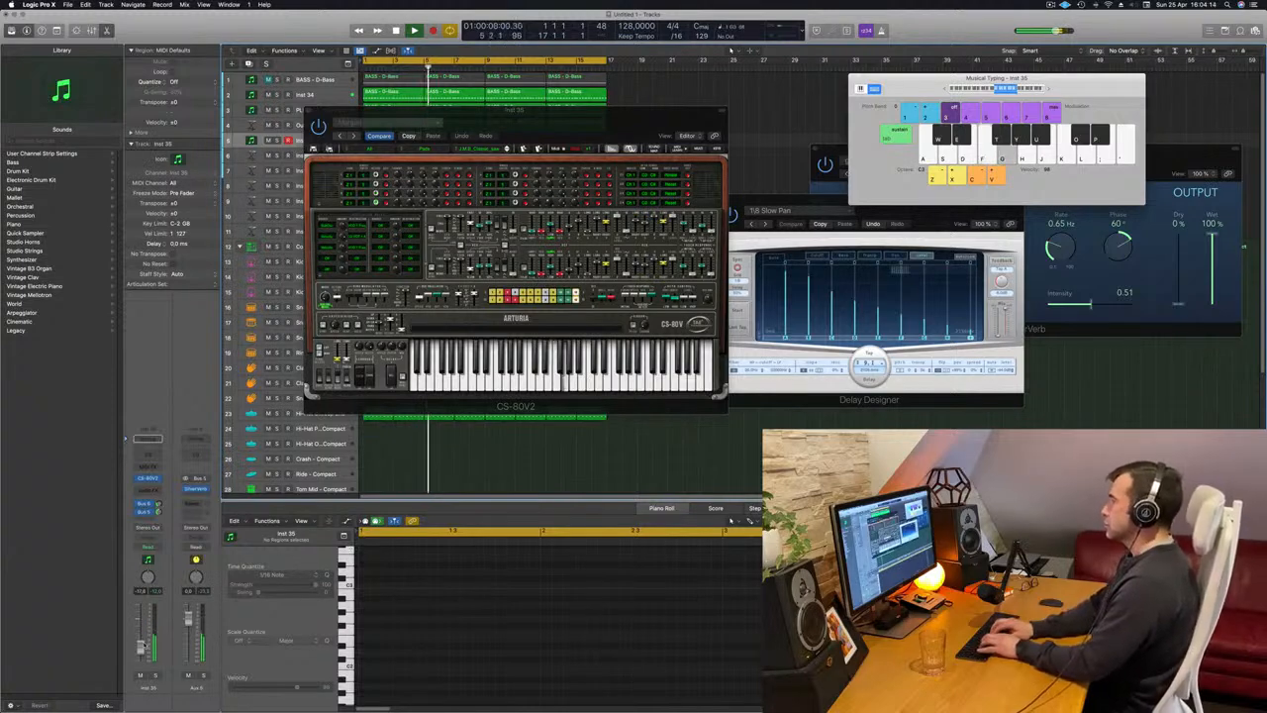
Try out melody notes on the current CS-80V2 preset over the playing beat.
key("semicolon")
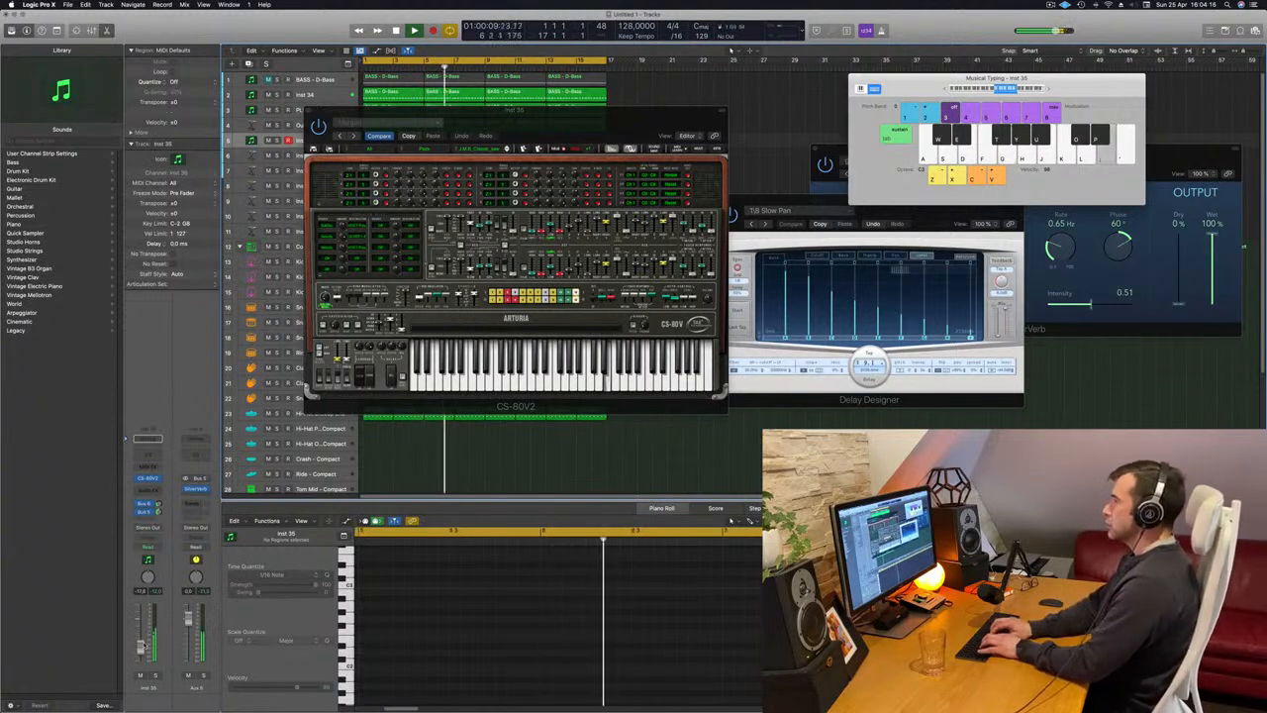
key("l")
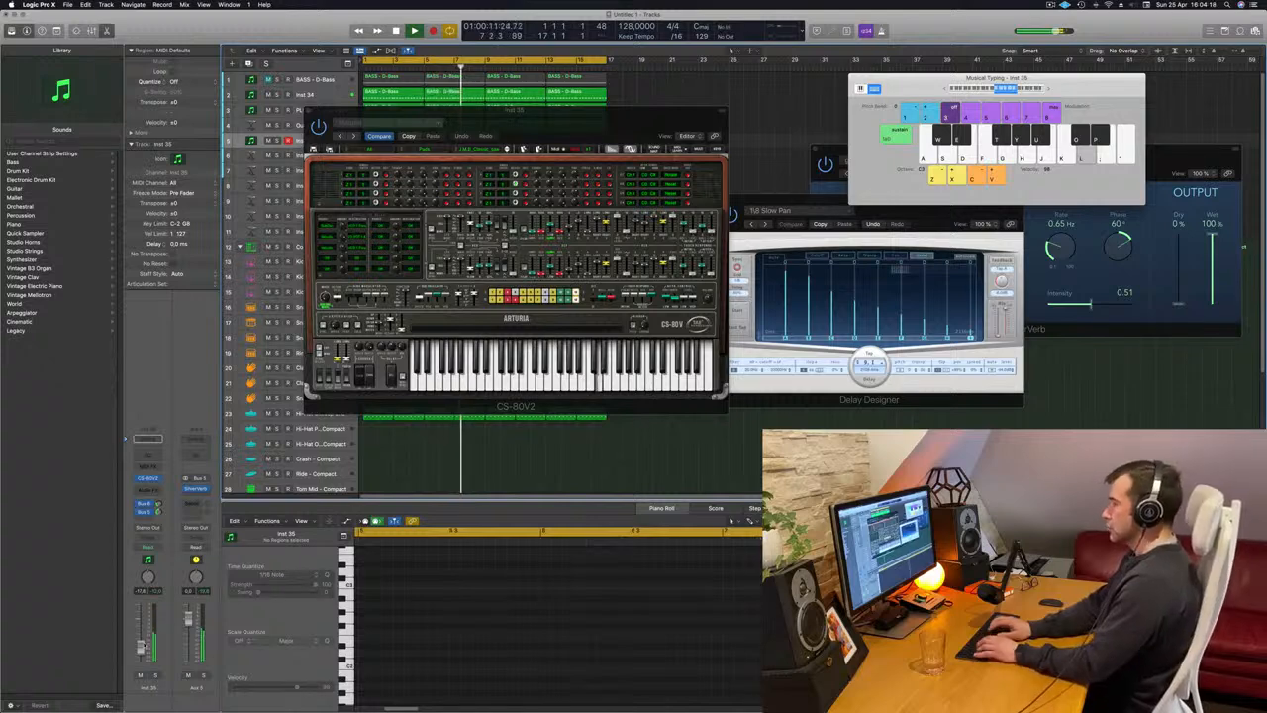
key("a")
key("d")
key("s")
key("d")
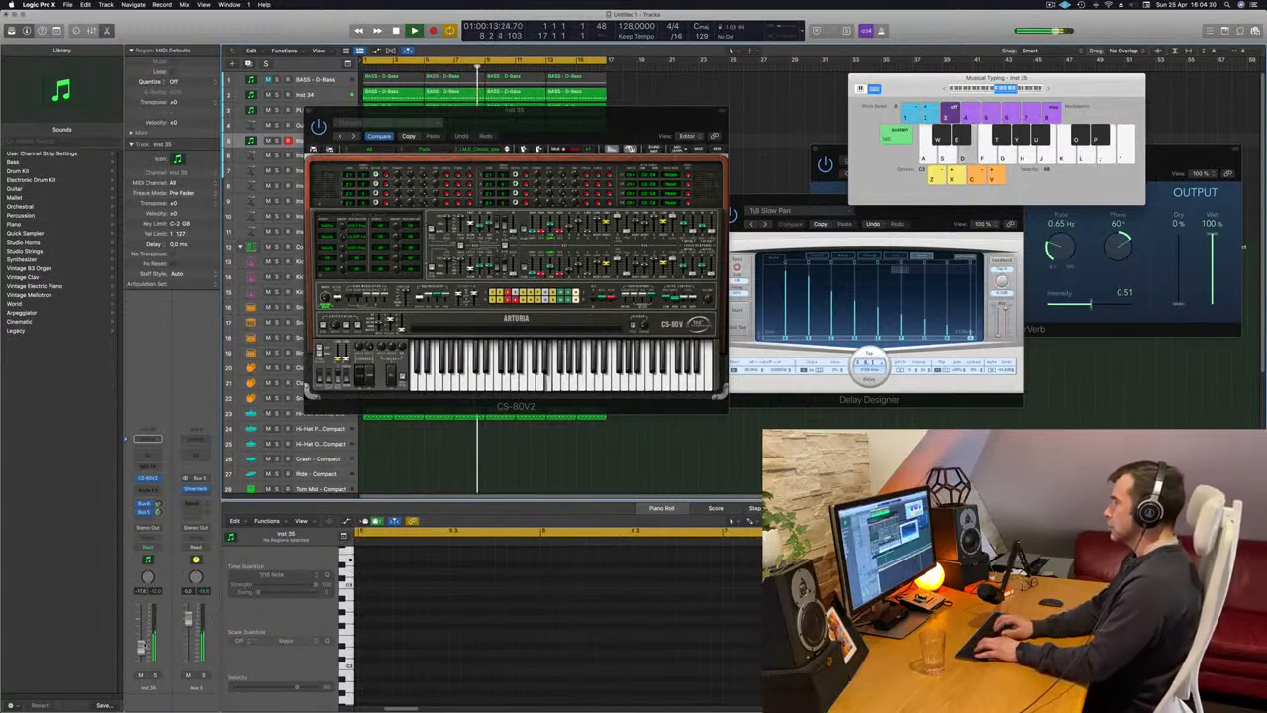
key("h")
key("j")
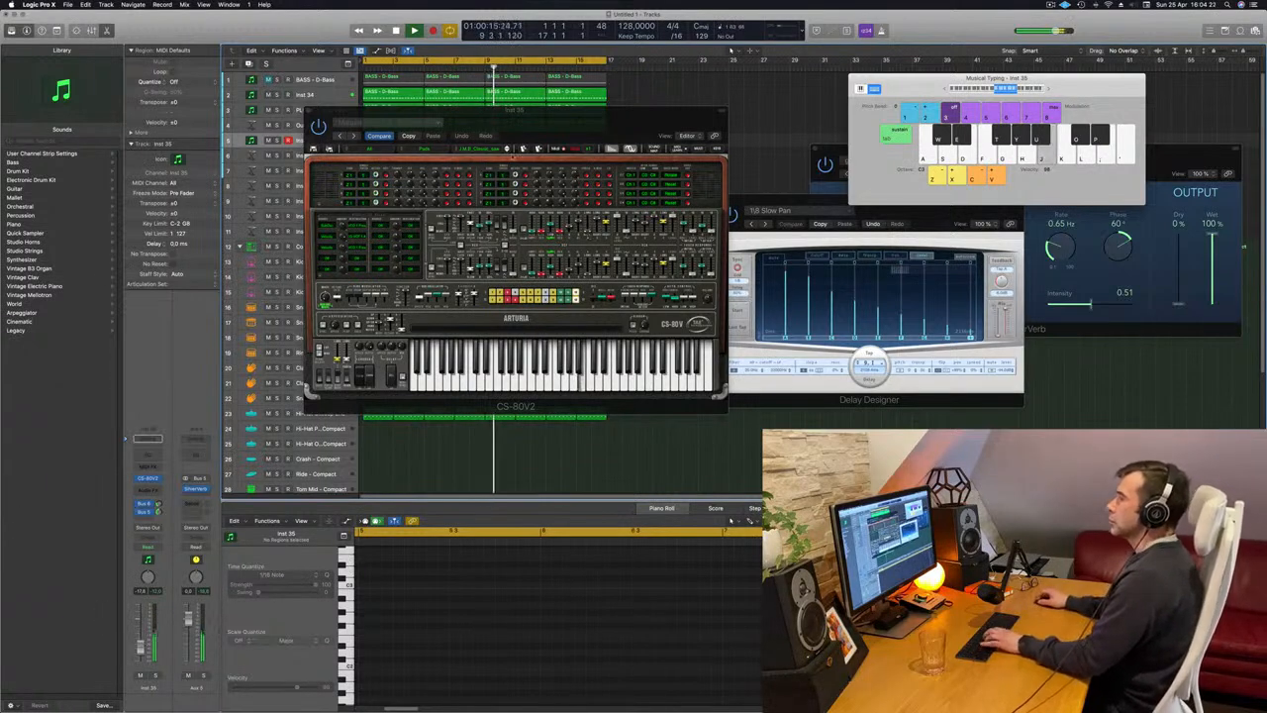
key("g")
Browse forward through further CS-80V2 pad presets during playback and try a few notes on the chosen one.
left_click(507, 150)
key("g")
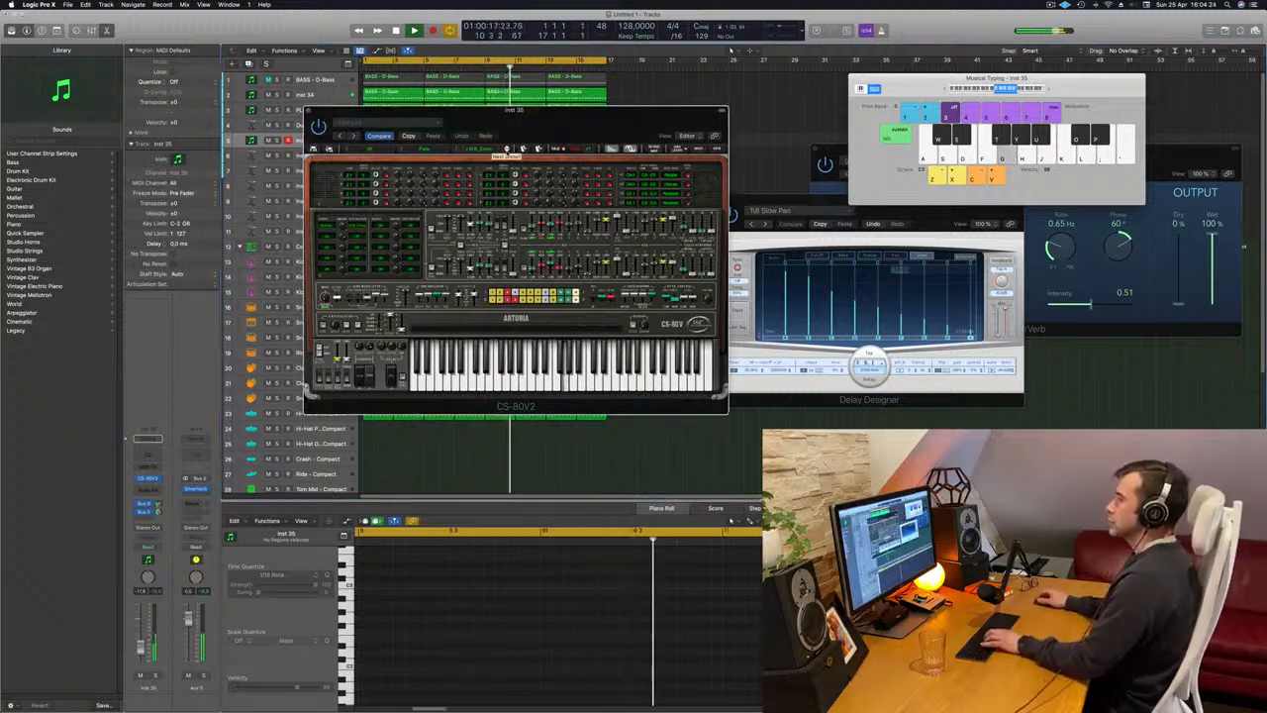
key("h")
left_click(507, 150)
key("j")
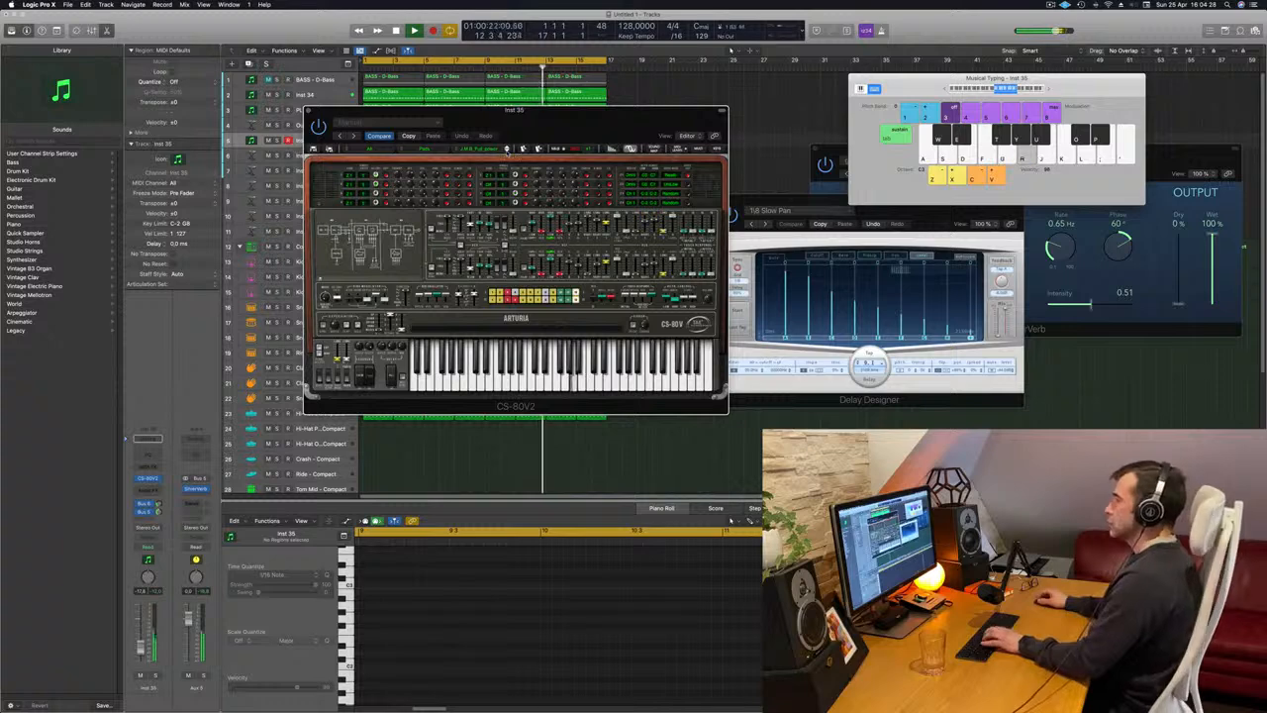
left_click(507, 150)
key("h")
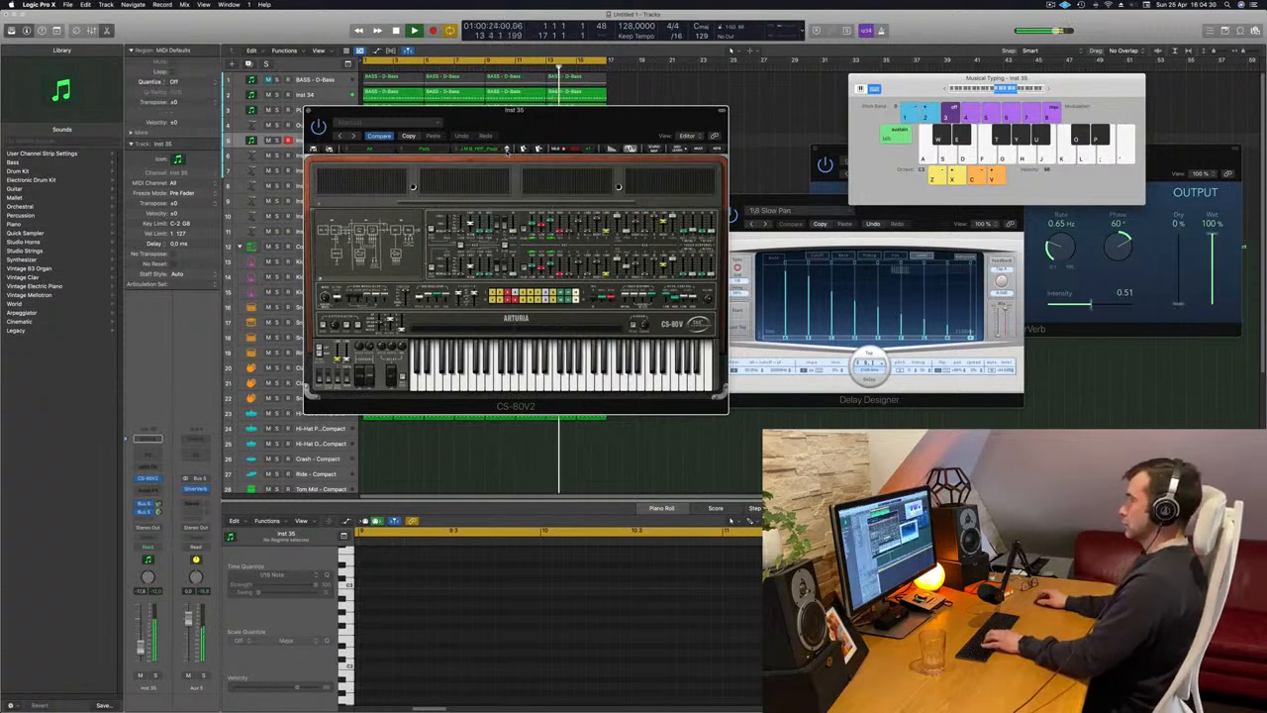
left_click(507, 149)
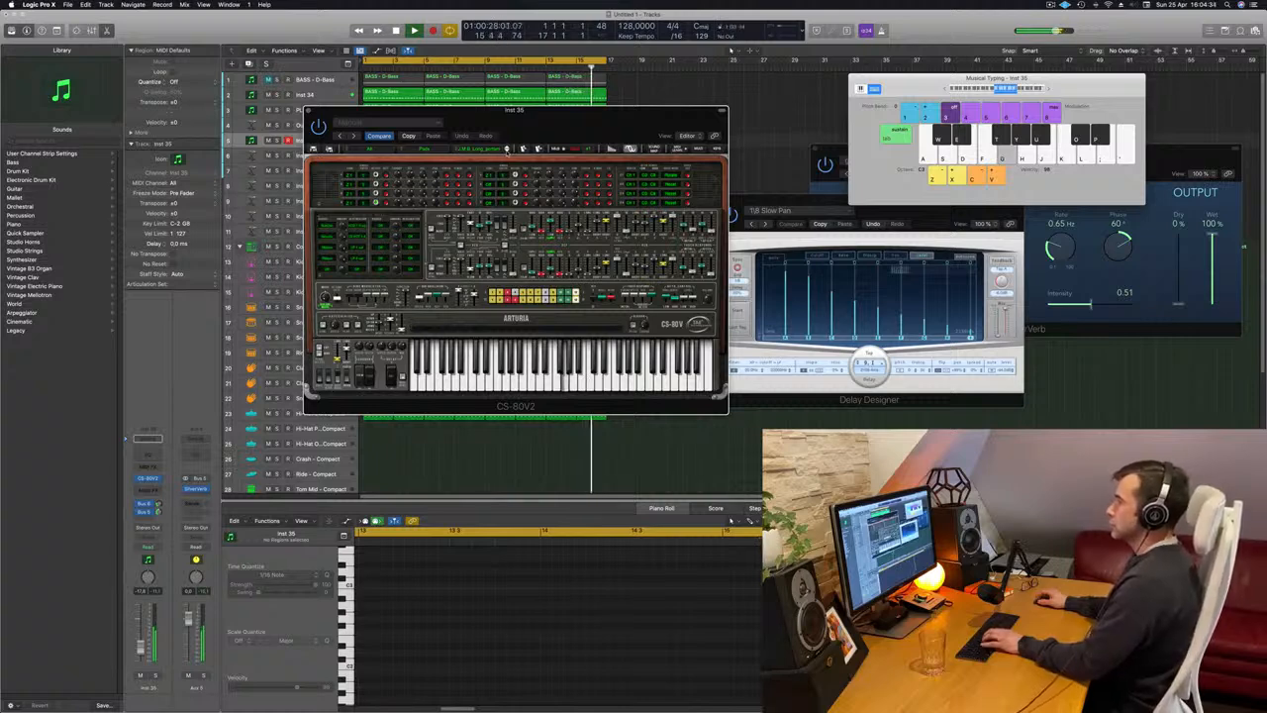
left_click(507, 149)
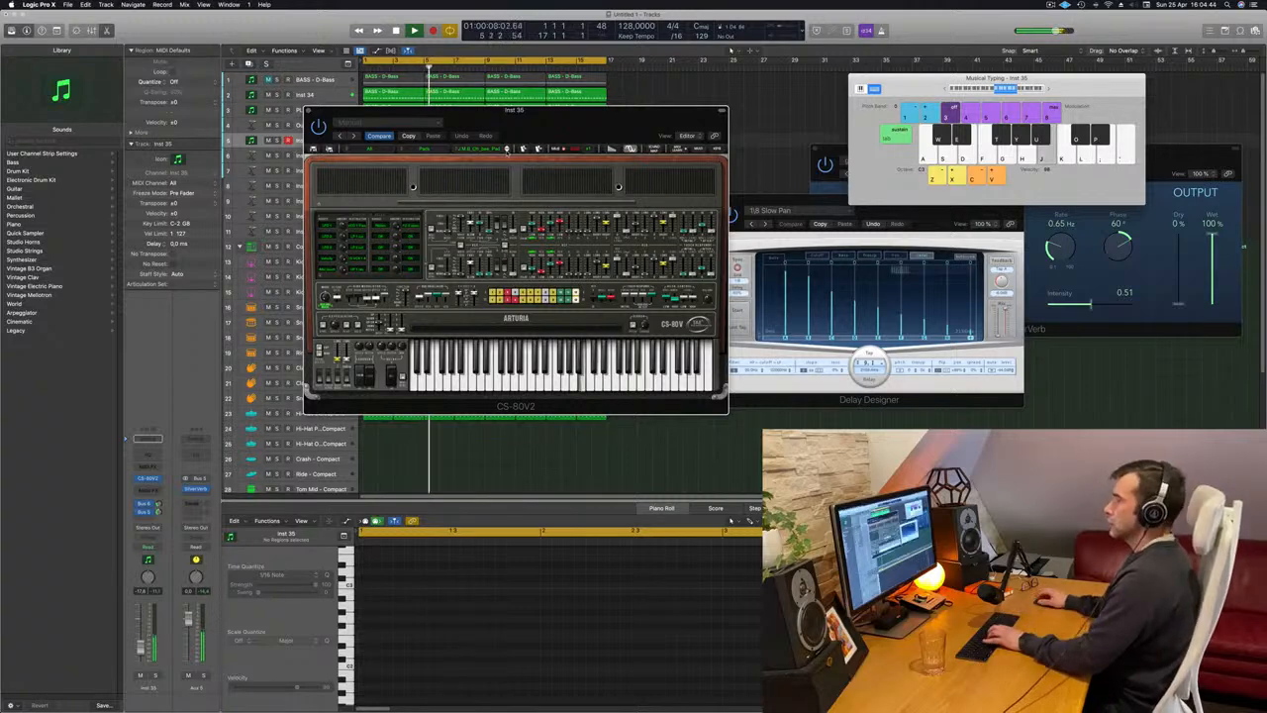
left_click(507, 149)
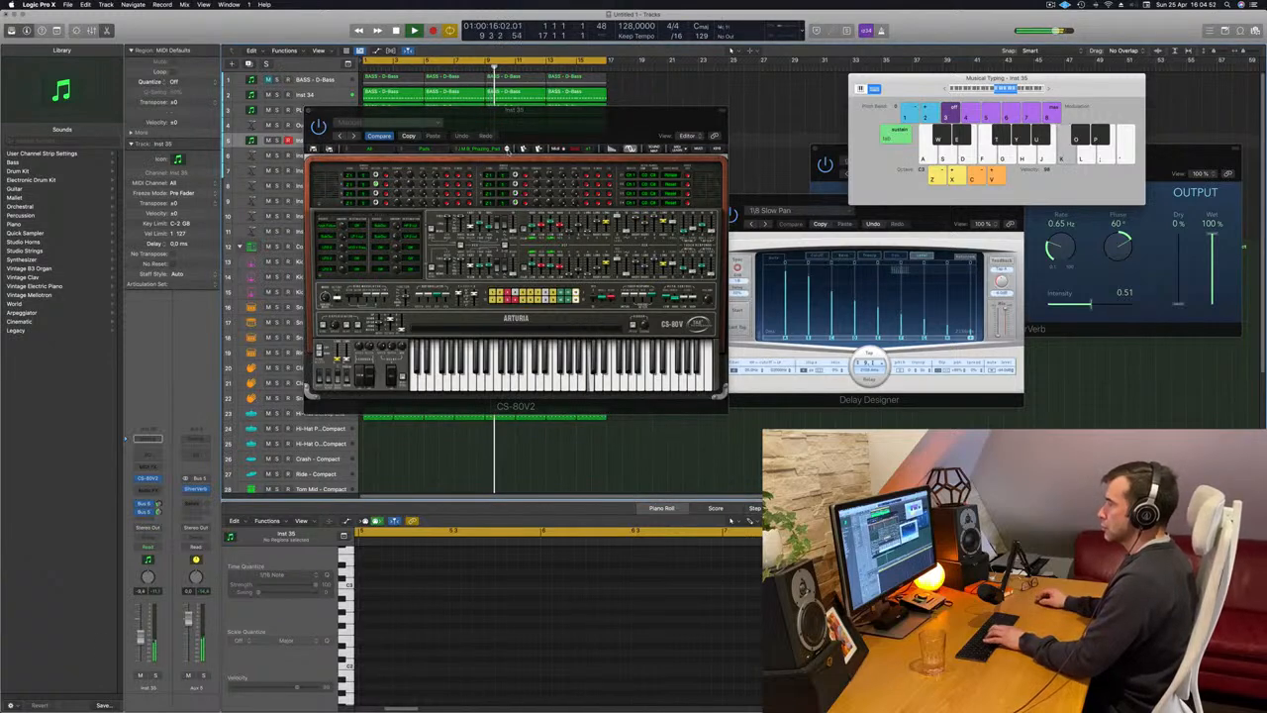
left_click(508, 150)
key("j")
key("k")
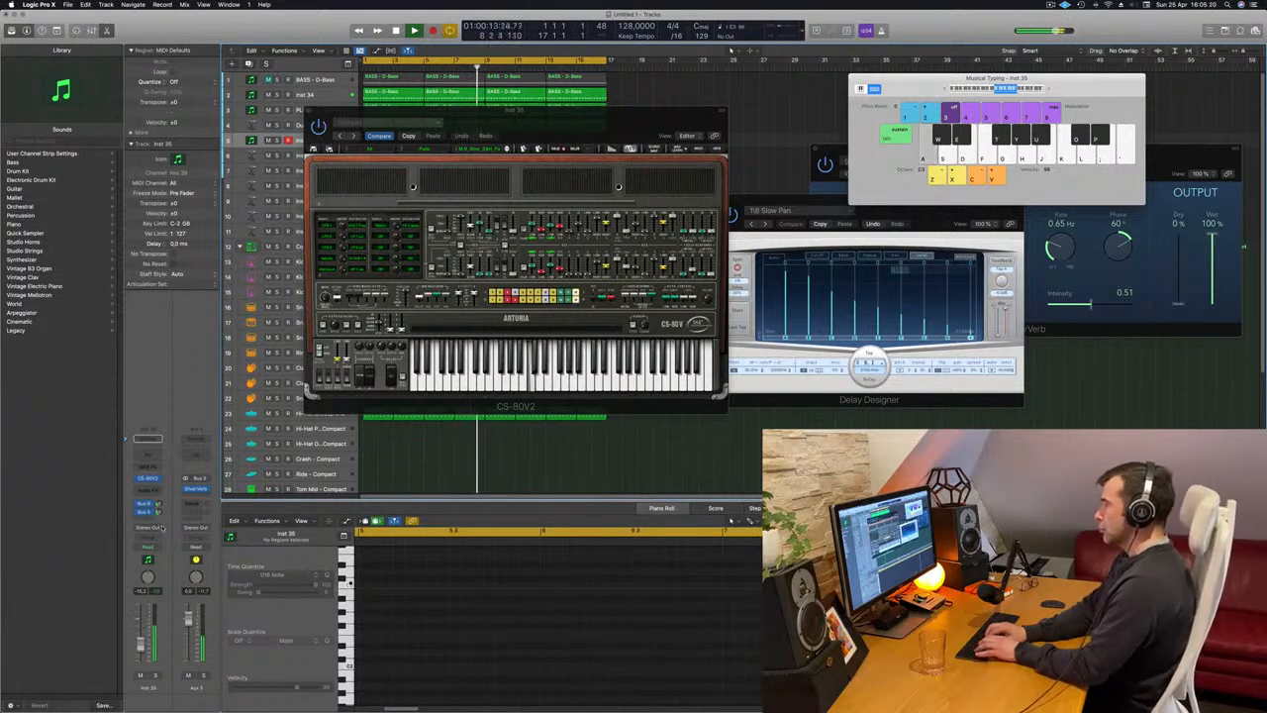
Record a CS-80V2 melody on the Inst 35 track from bar 9, continuing through the loop into the opening bars.
key("r")
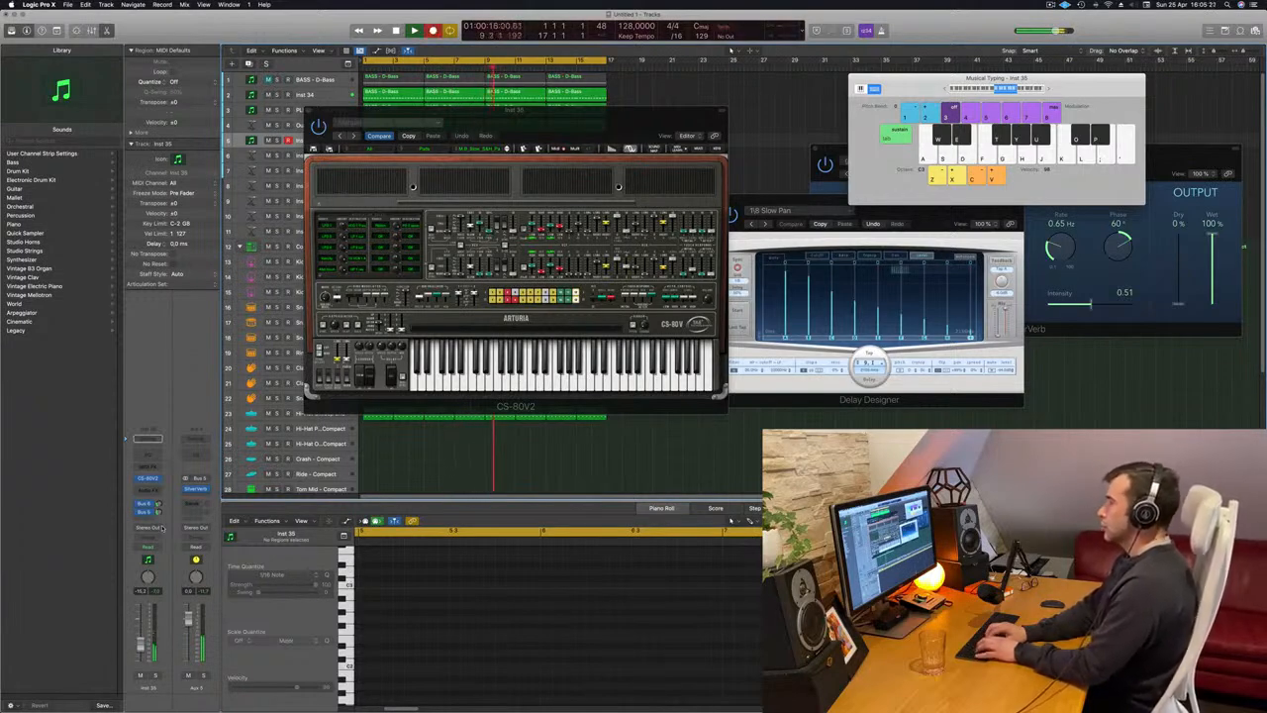
key("a")
key("s")
key("a")
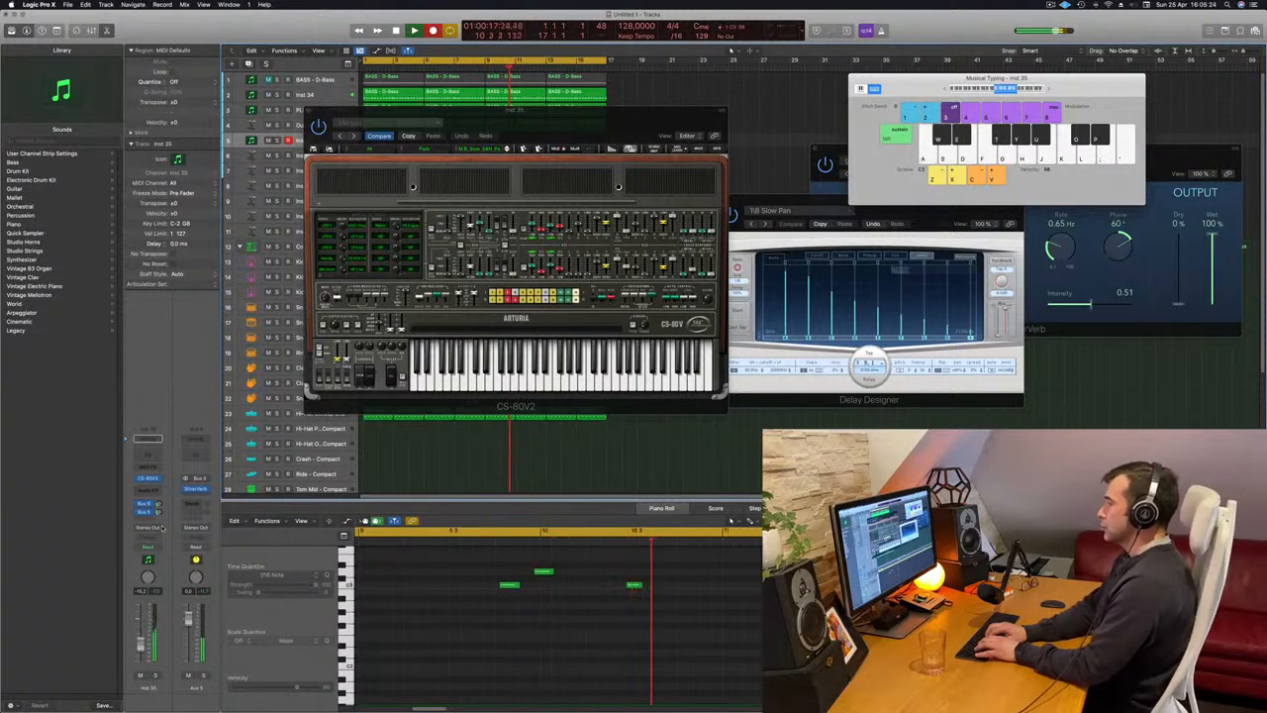
key("s")
key("a")
key("s")
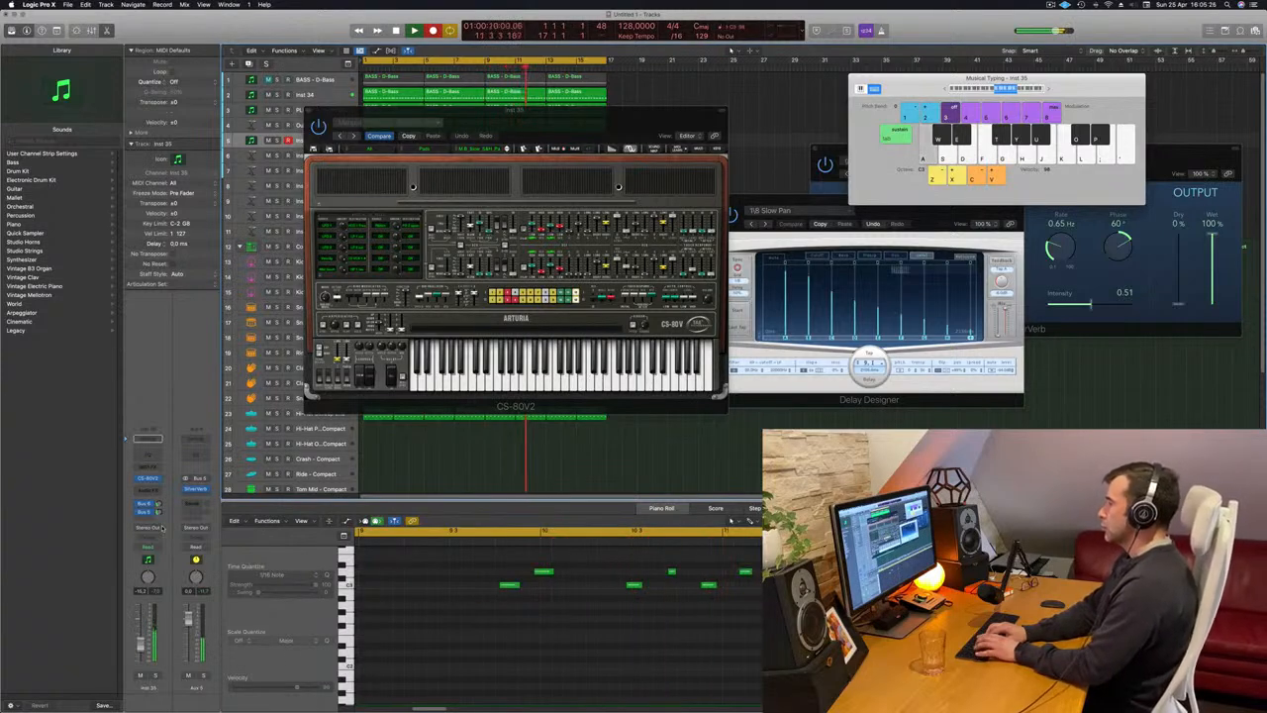
key("h")
key("g")
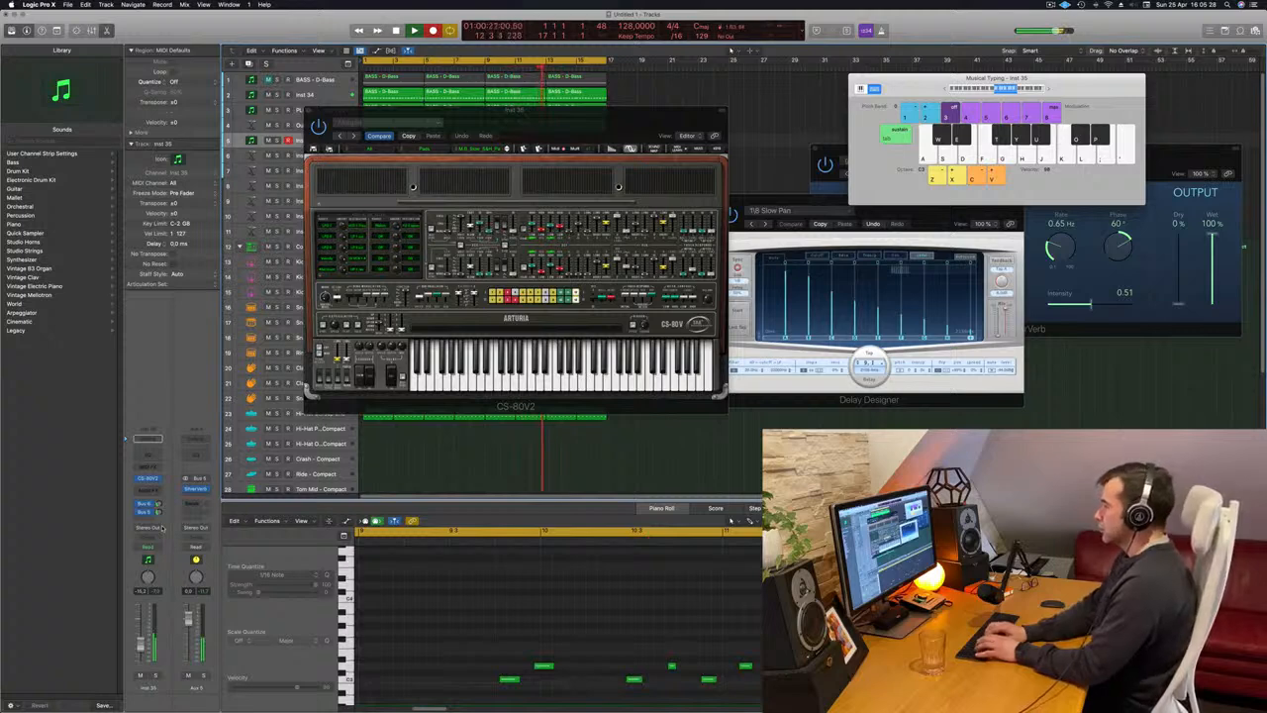
key("a")
key("s")
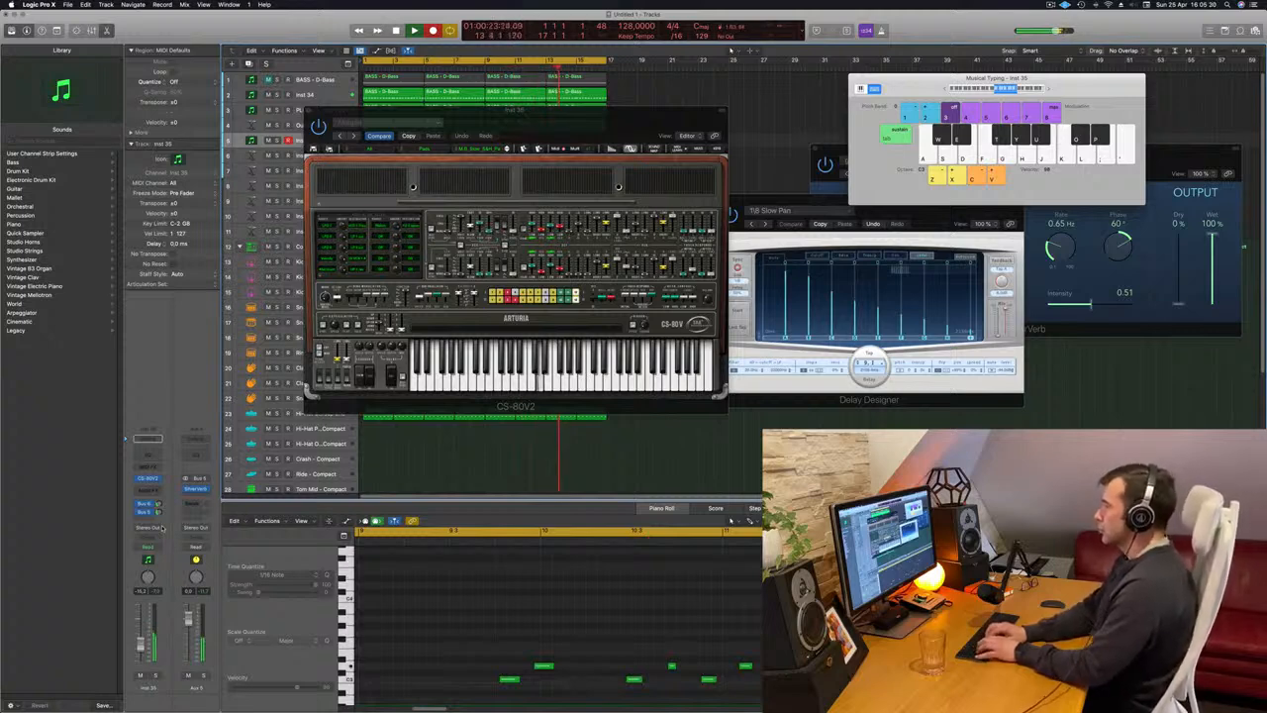
key("a")
key("s")
key("d")
key("a")
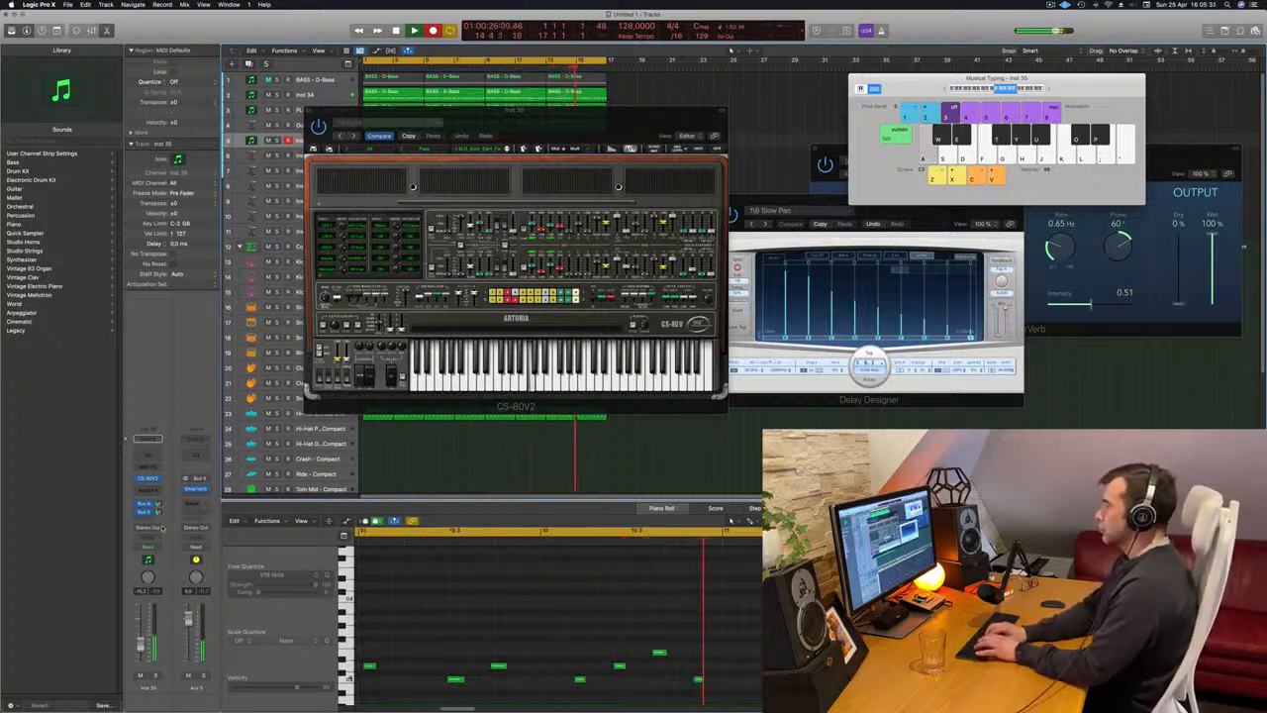
key("s")
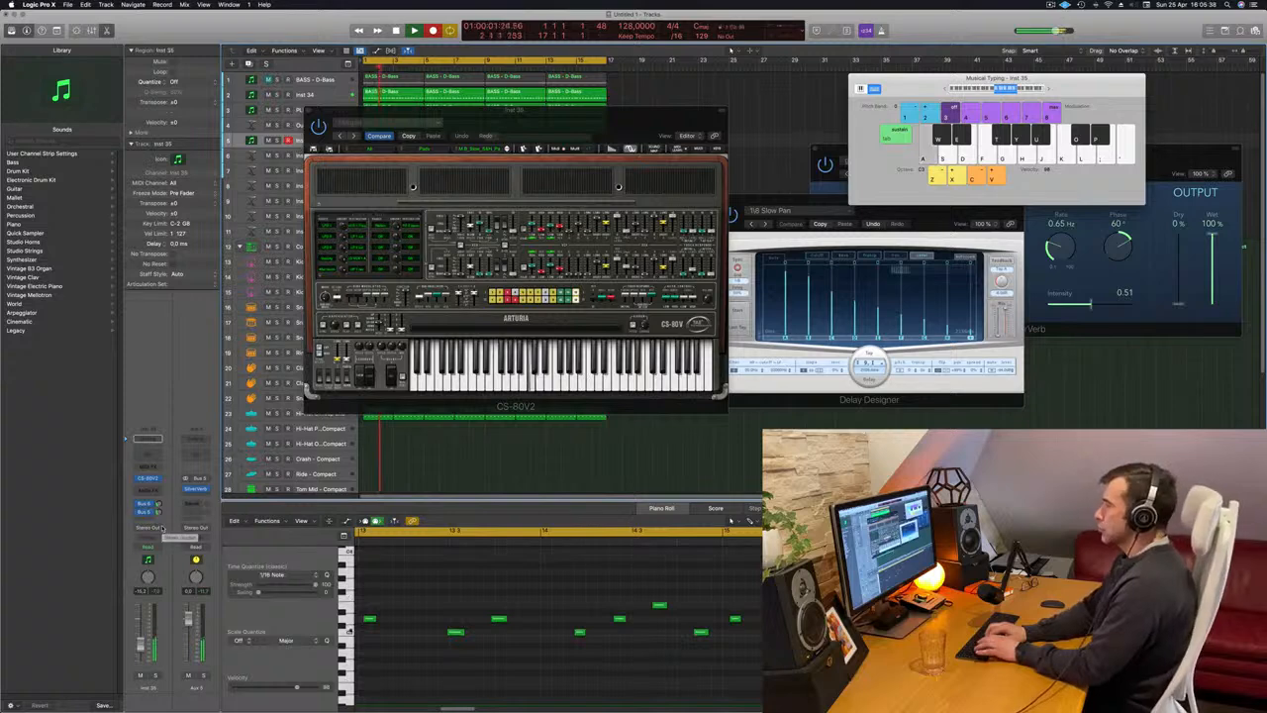
key("s")
key("d")
key("s")
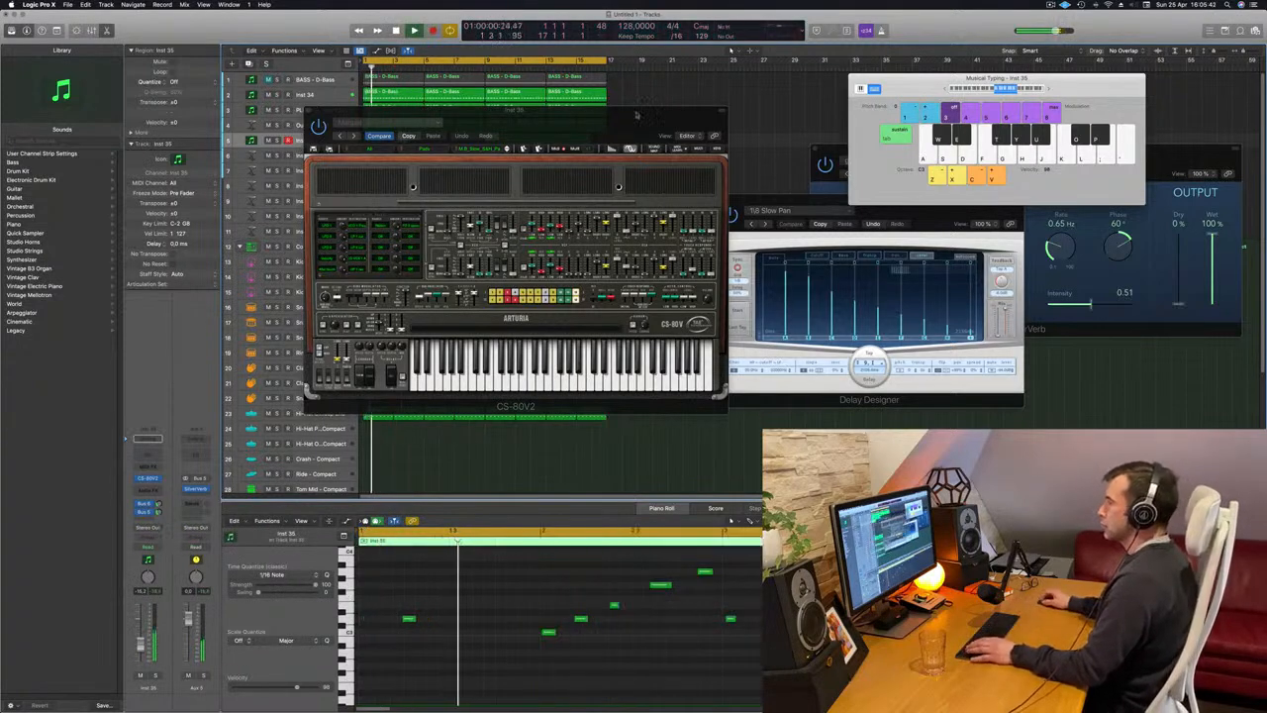
Move the CS-80V2 window off the tracks and copy the low note at bar 2 to the start of bar 1.
left_click_drag(438, 193, 1009, 183)
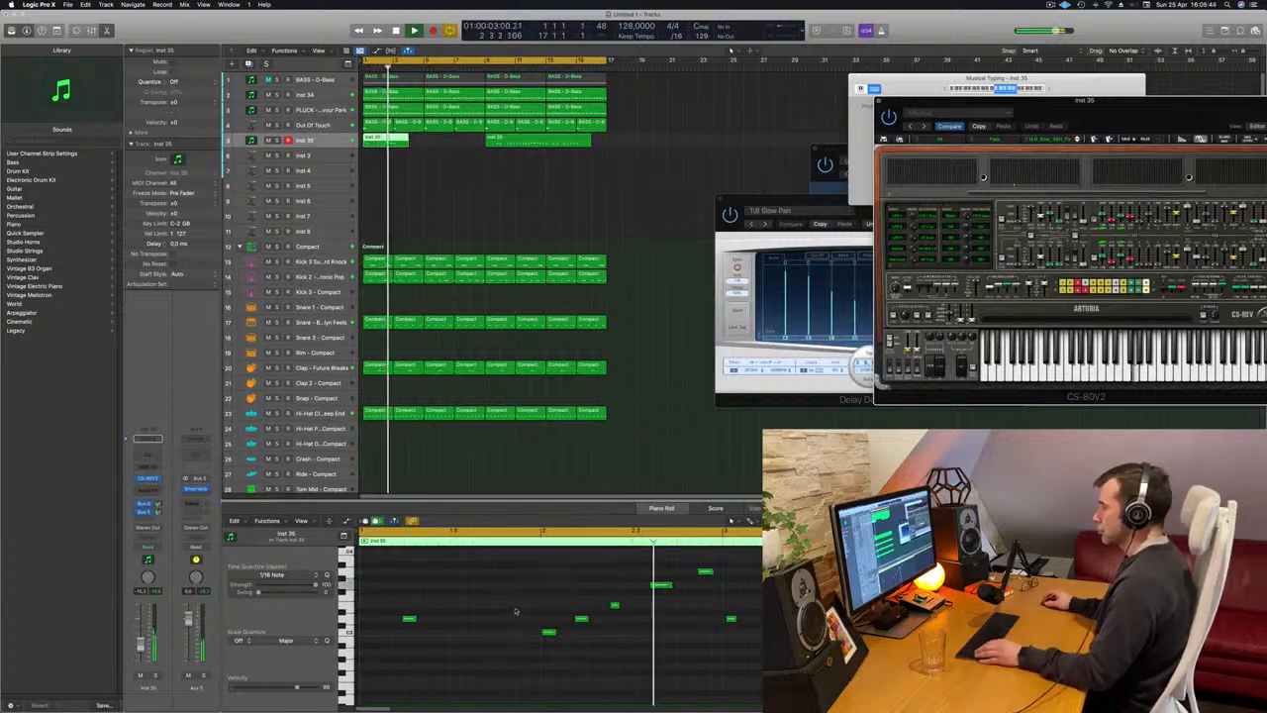
left_click(554, 634)
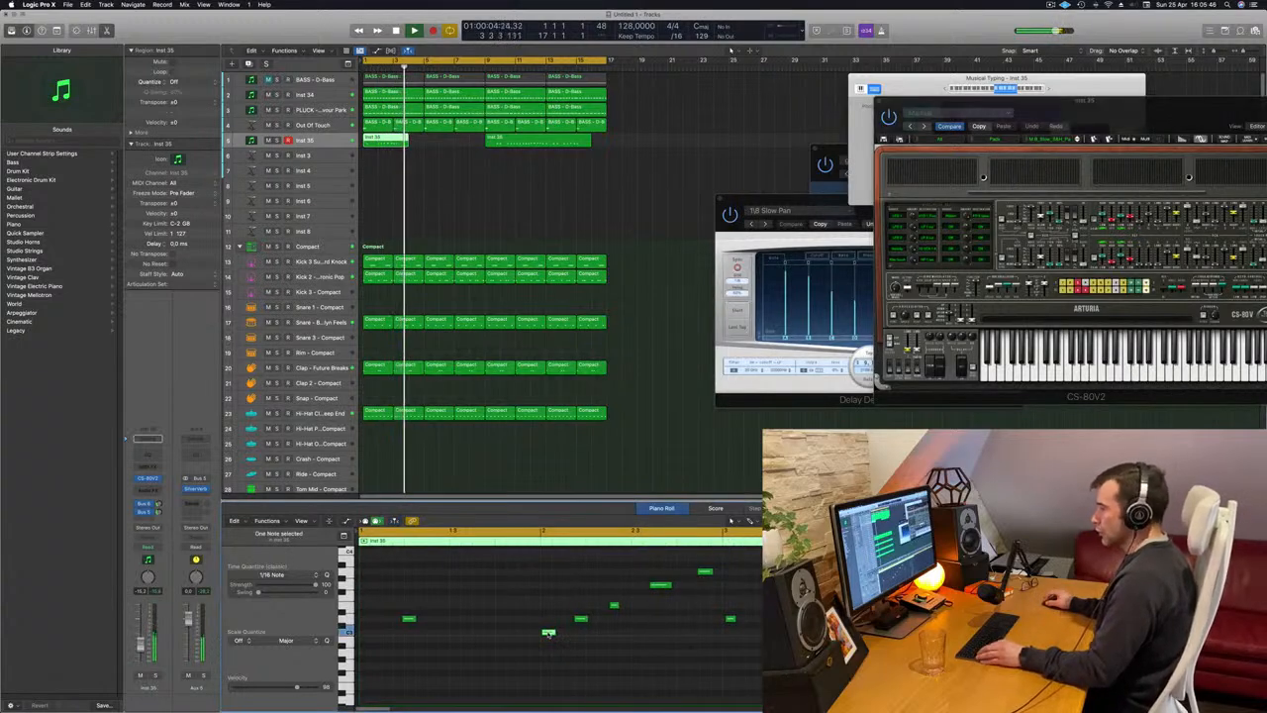
left_click(549, 630)
left_click_drag(440, 637, 365, 635)
left_click(506, 584)
key("Return")
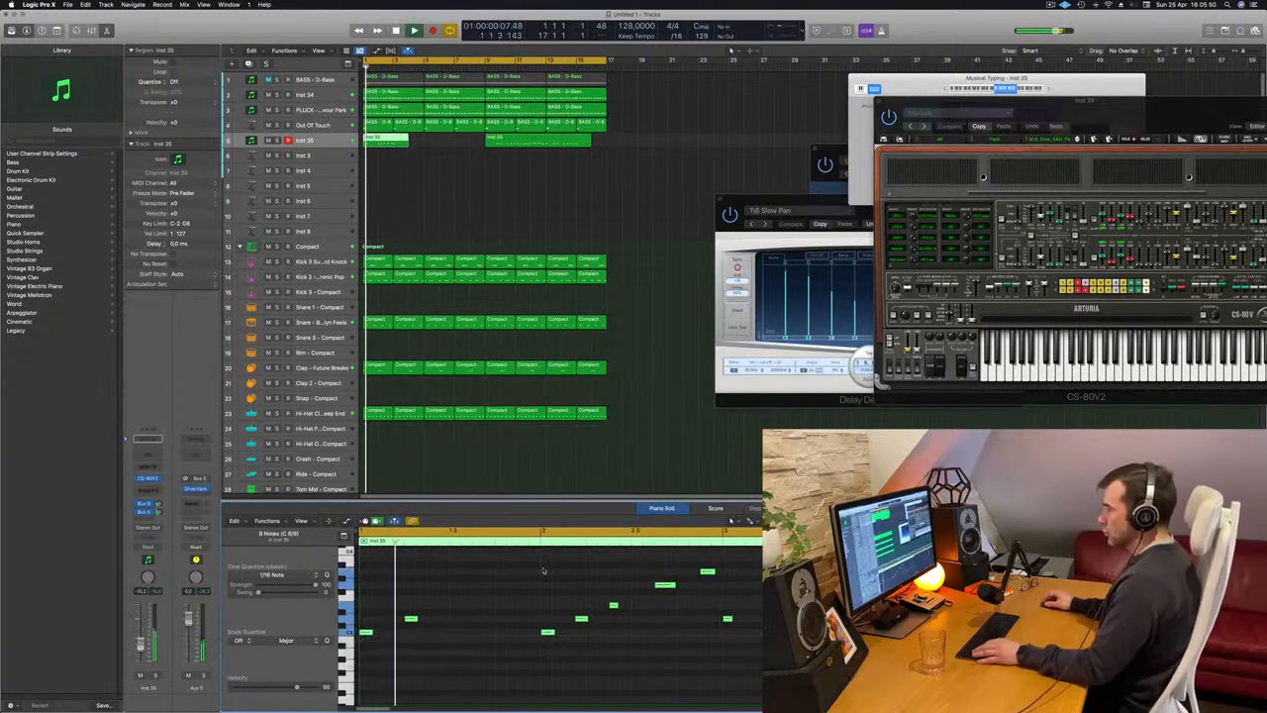
Shift the second note in bar 1 slightly earlier and replay the melody from the start.
left_click(407, 619)
key("space")
key("space")
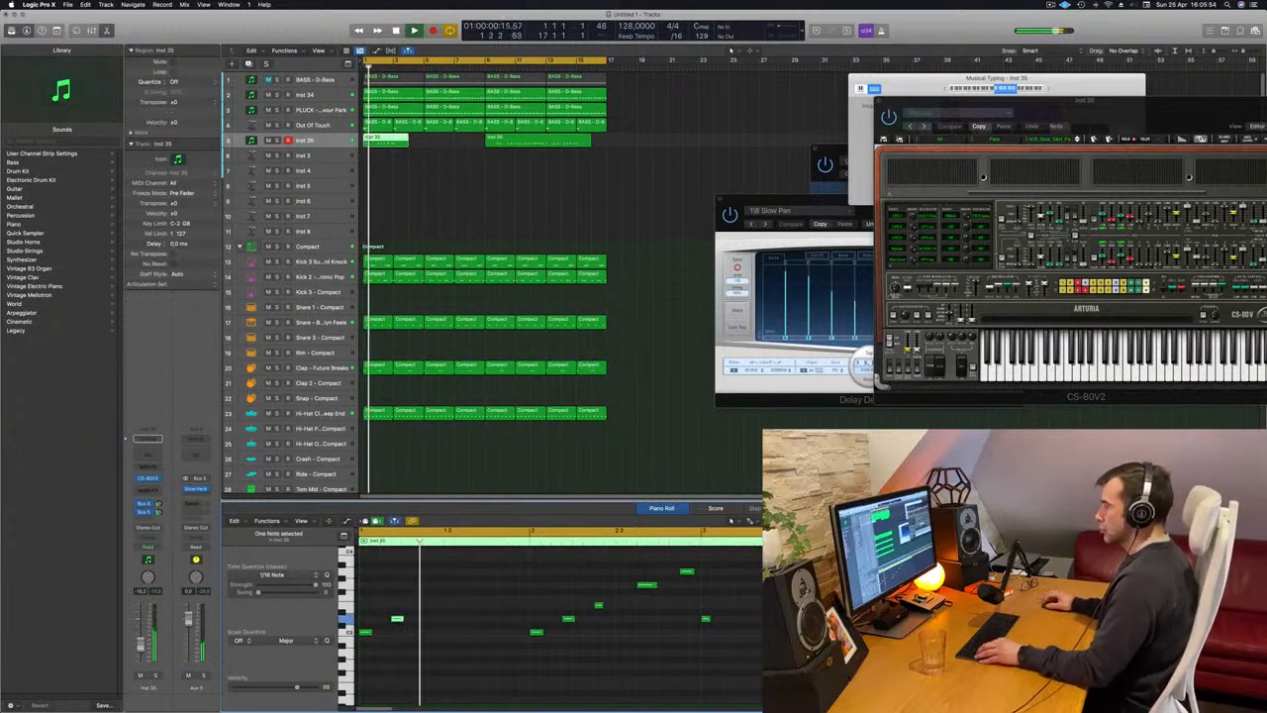
left_click(419, 617)
key("Return")
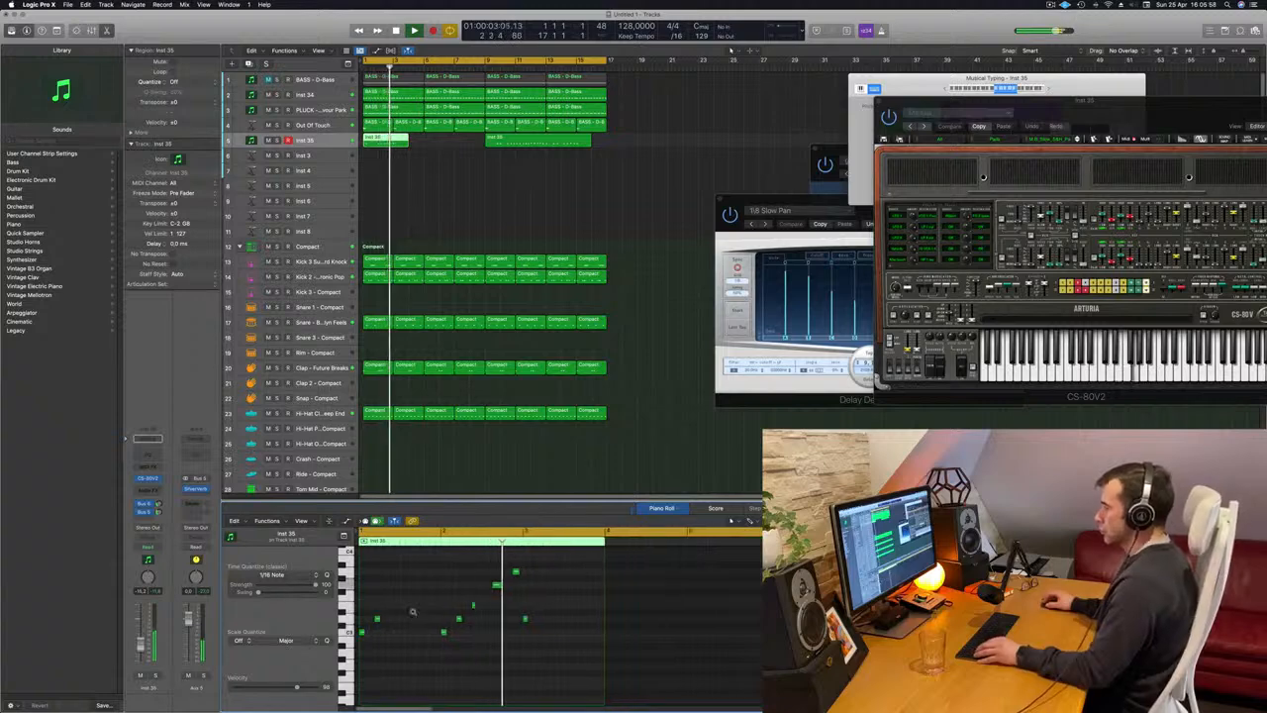
key("Return")
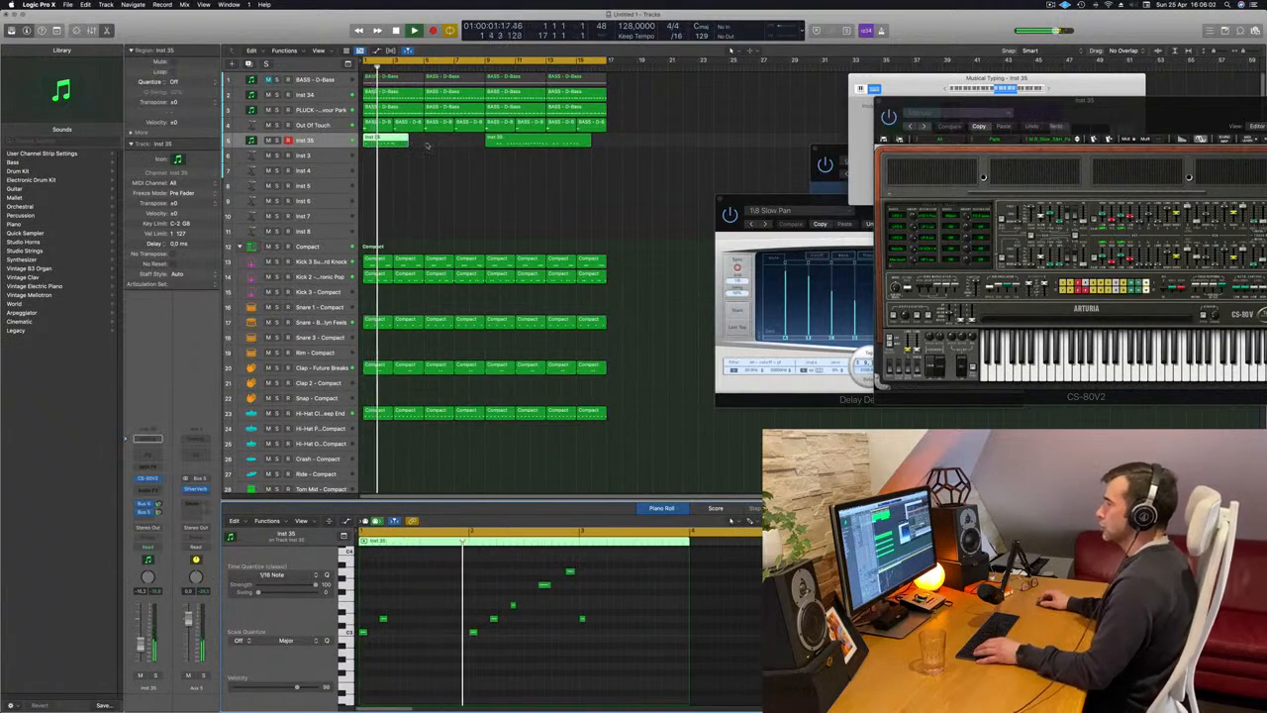
Extend the first Inst 35 region to bar 5 and copy the five-note phrase from bar 2 to bar 4.
left_click_drag(405, 144, 424, 145)
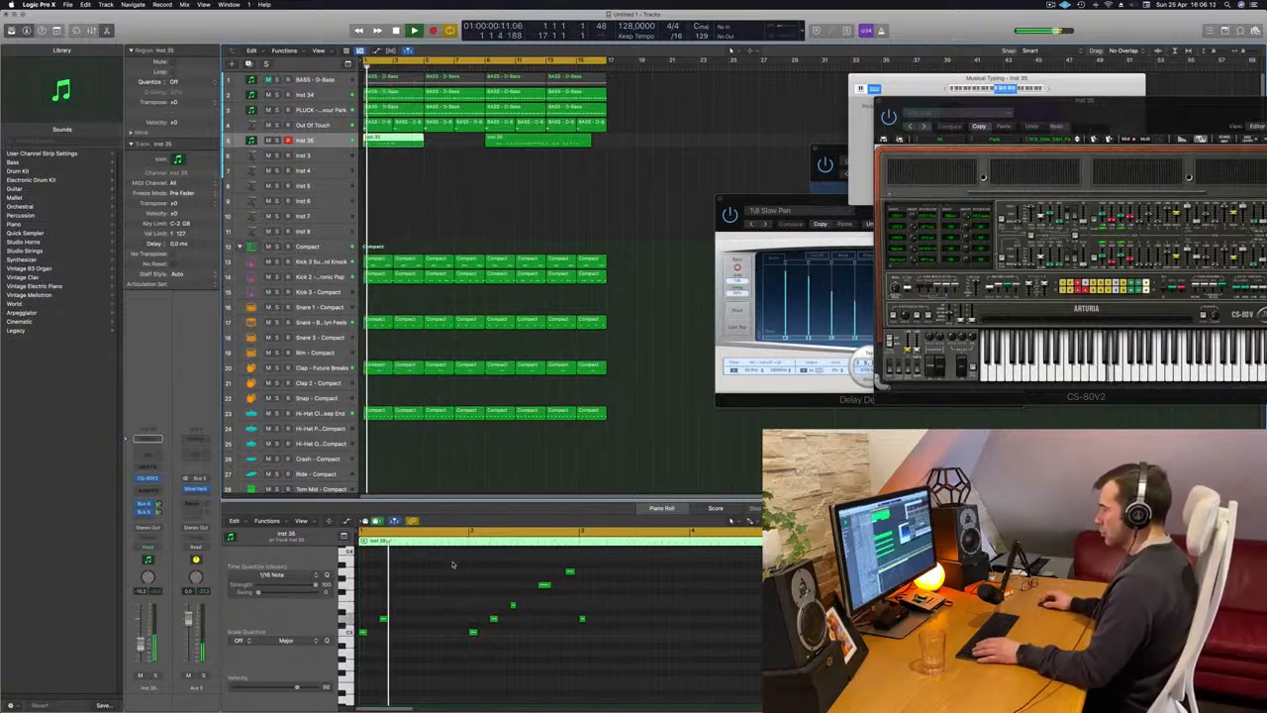
left_click_drag(454, 566, 578, 638)
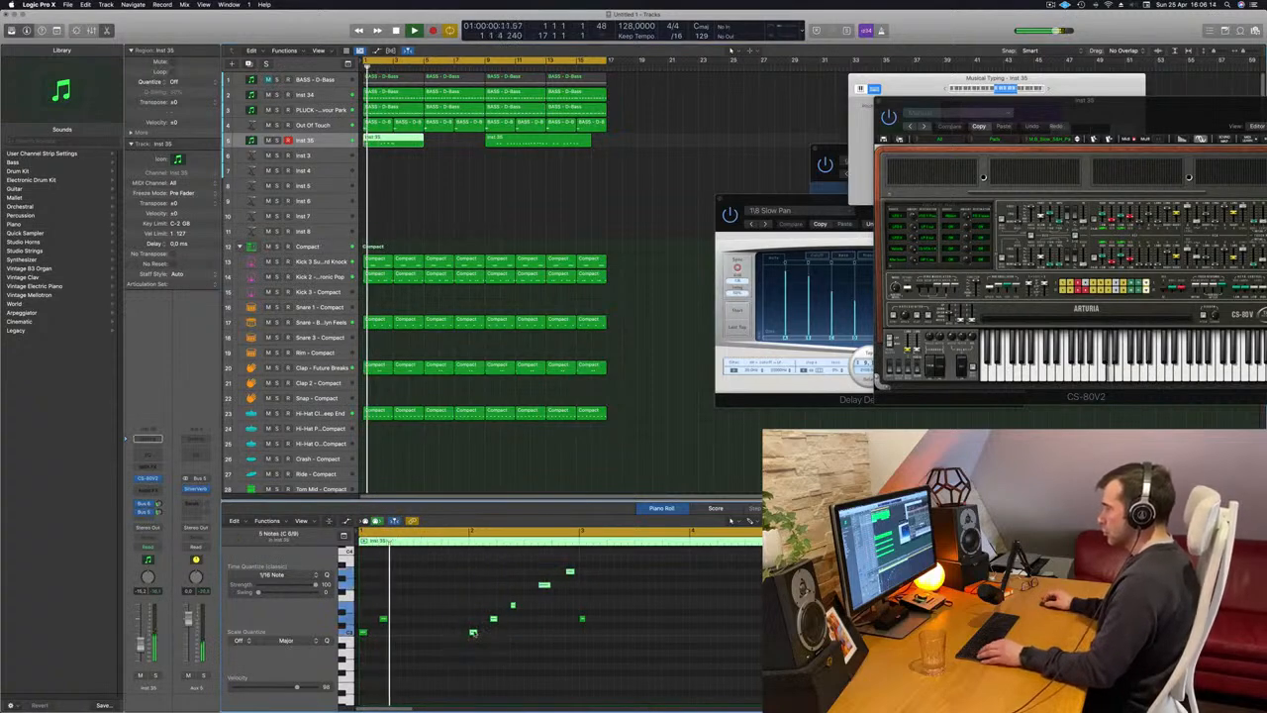
left_click_drag(479, 634, 697, 641)
key("super+Left")
key("super+Left")
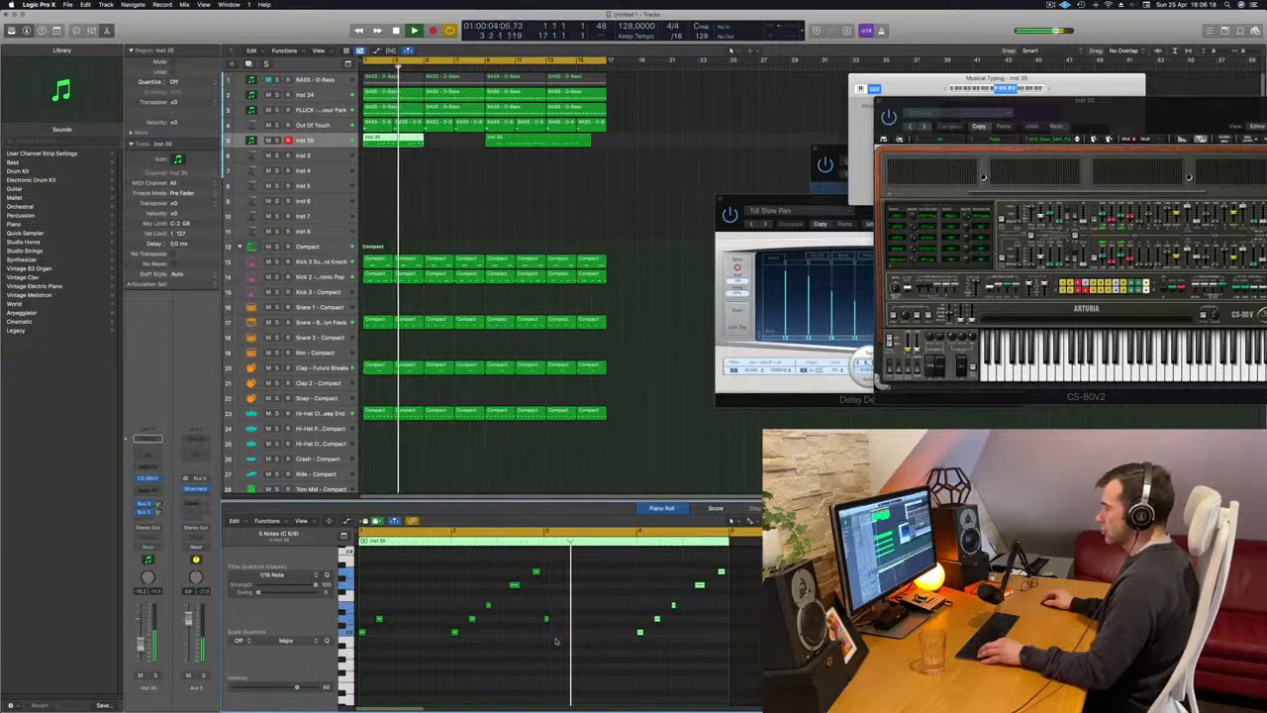
scroll(534, 633, "up", 2)
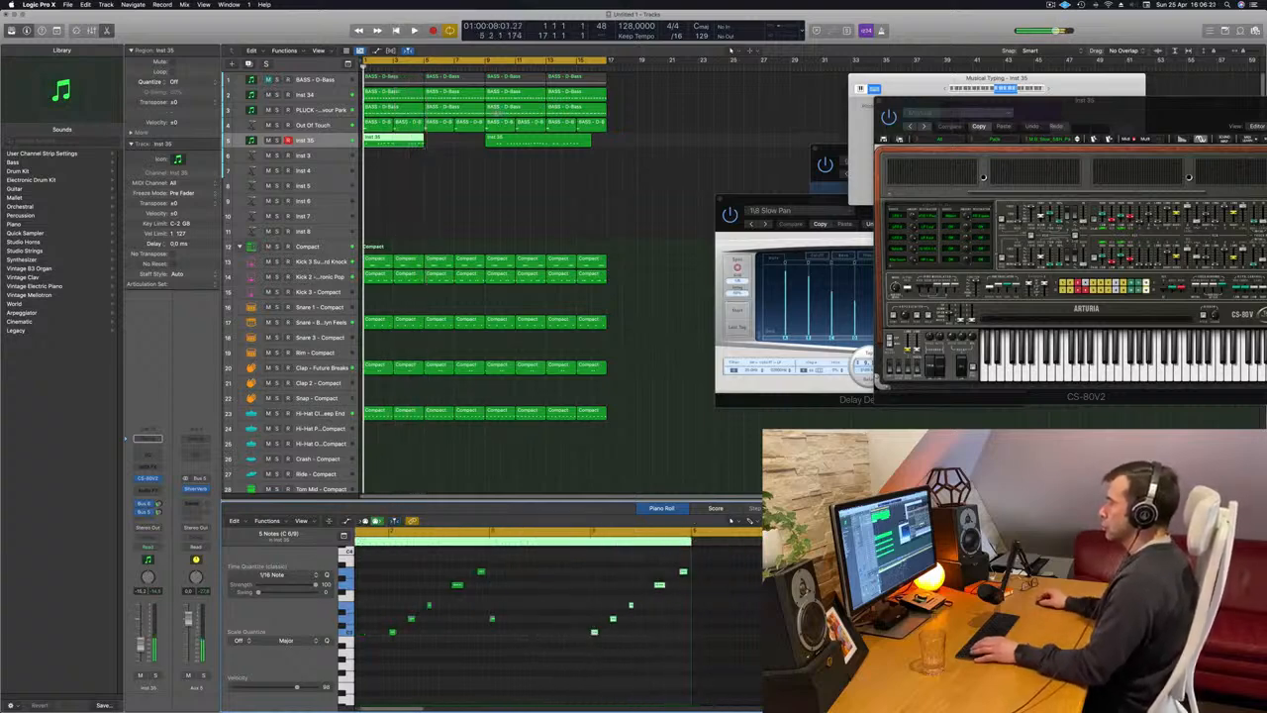
Delete the Inst 35 region at bar 9 and copy the four-bar melody region to bar 5.
key("Return")
left_click(538, 138)
key("Delete")
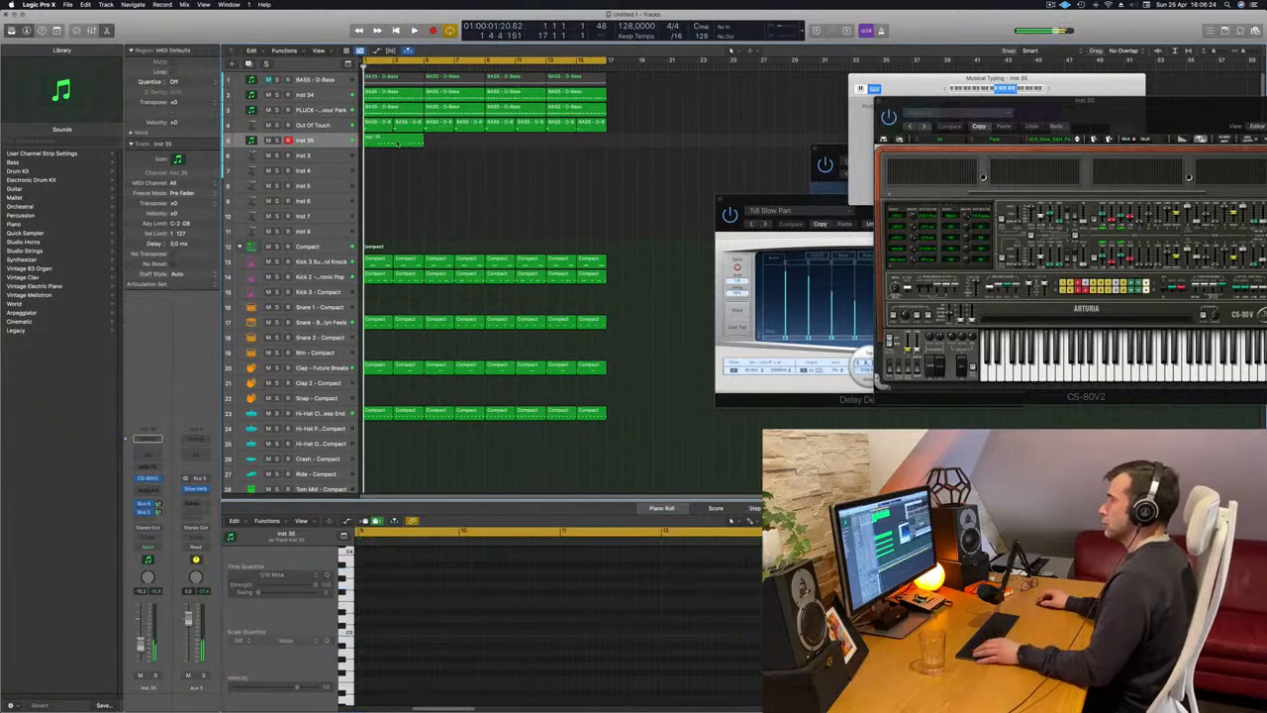
left_click_drag(385, 145, 416, 147)
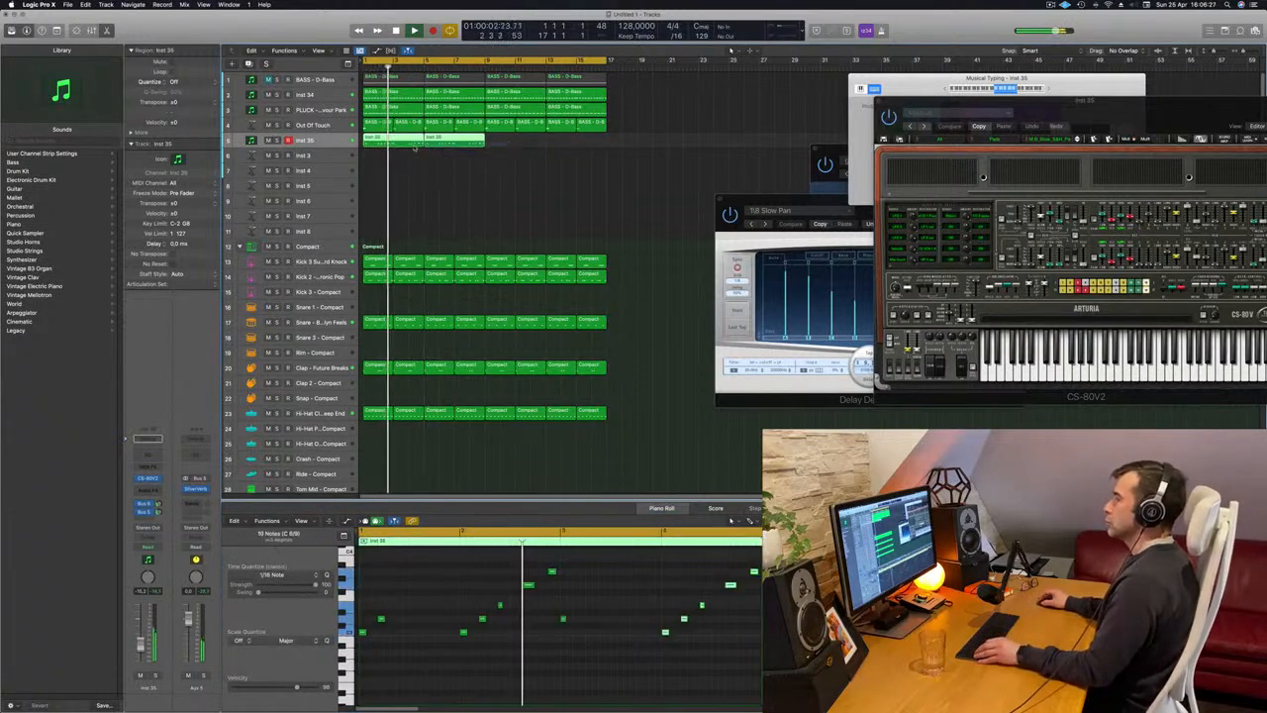
left_click(417, 208)
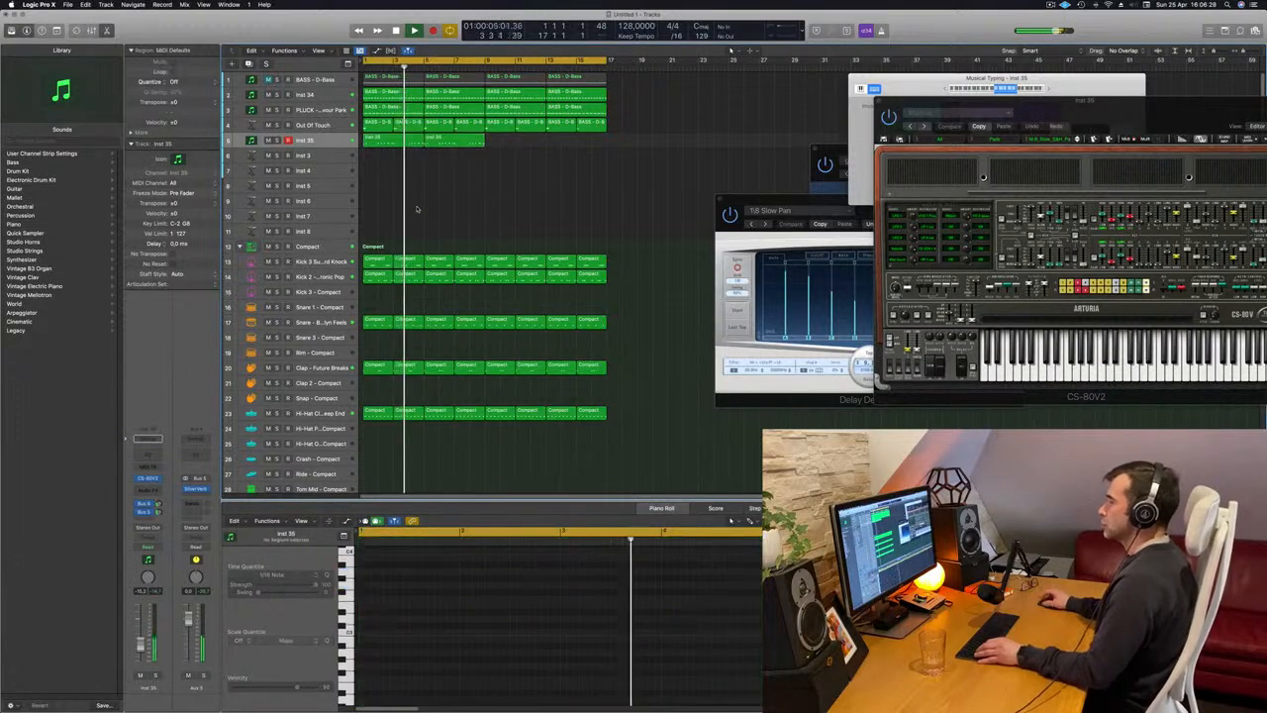
Replay the melody from the start, select both Inst 35 regions and hide the Musical Typing keyboard.
left_click(391, 141)
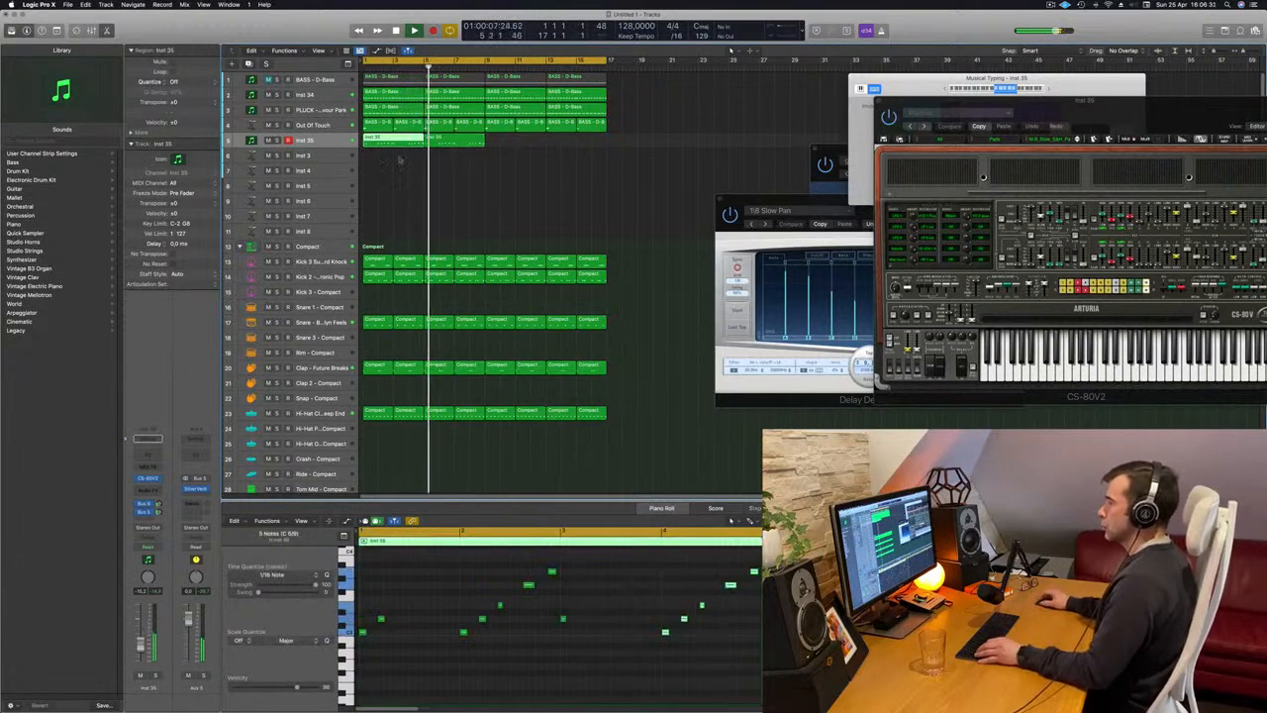
key("space")
key("space")
left_click_drag(388, 162, 443, 149)
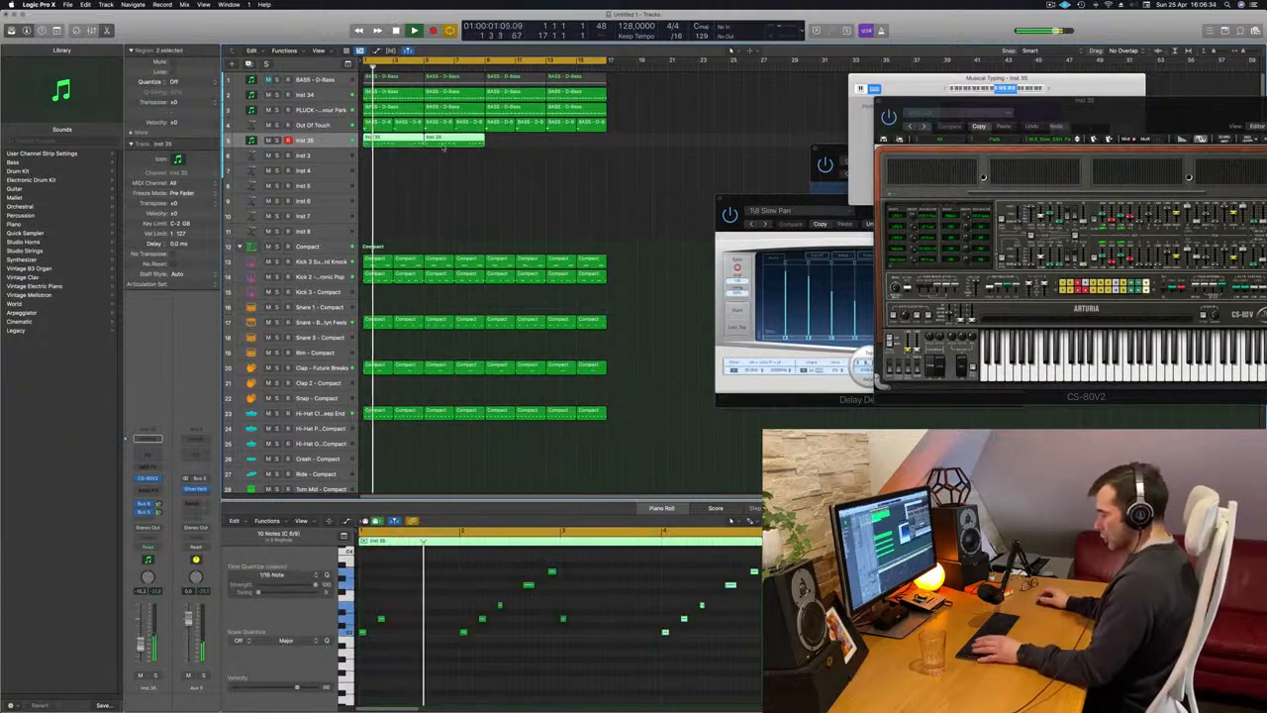
key("super+k")
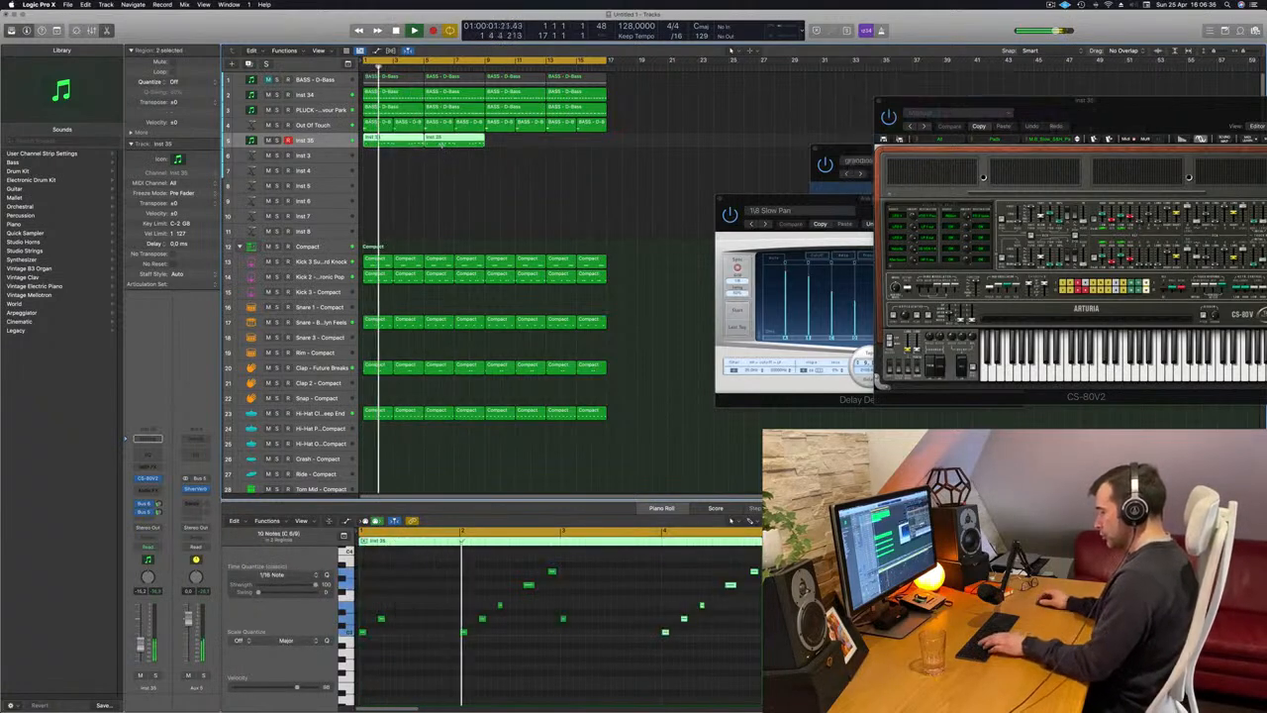
Join the two Inst 35 regions into one eight-bar region and replay the melody from the start.
key("super+j")
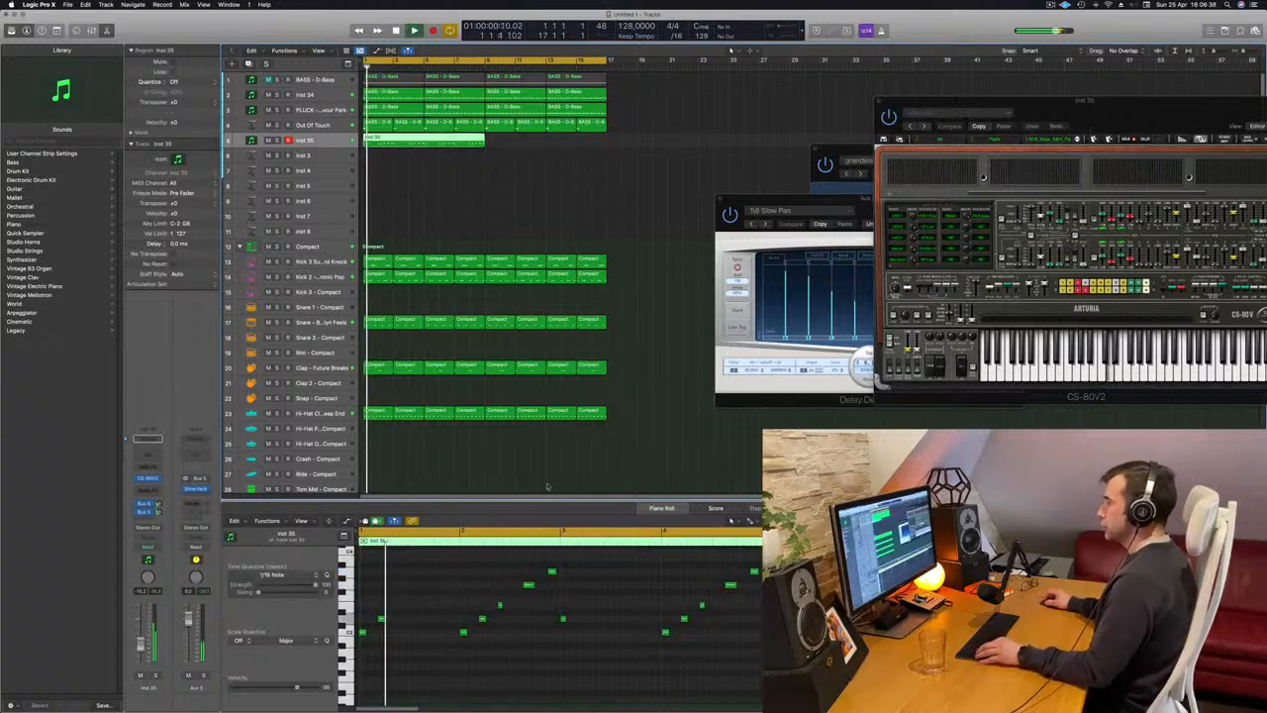
scroll(503, 610, "up", 1)
key("super+Left")
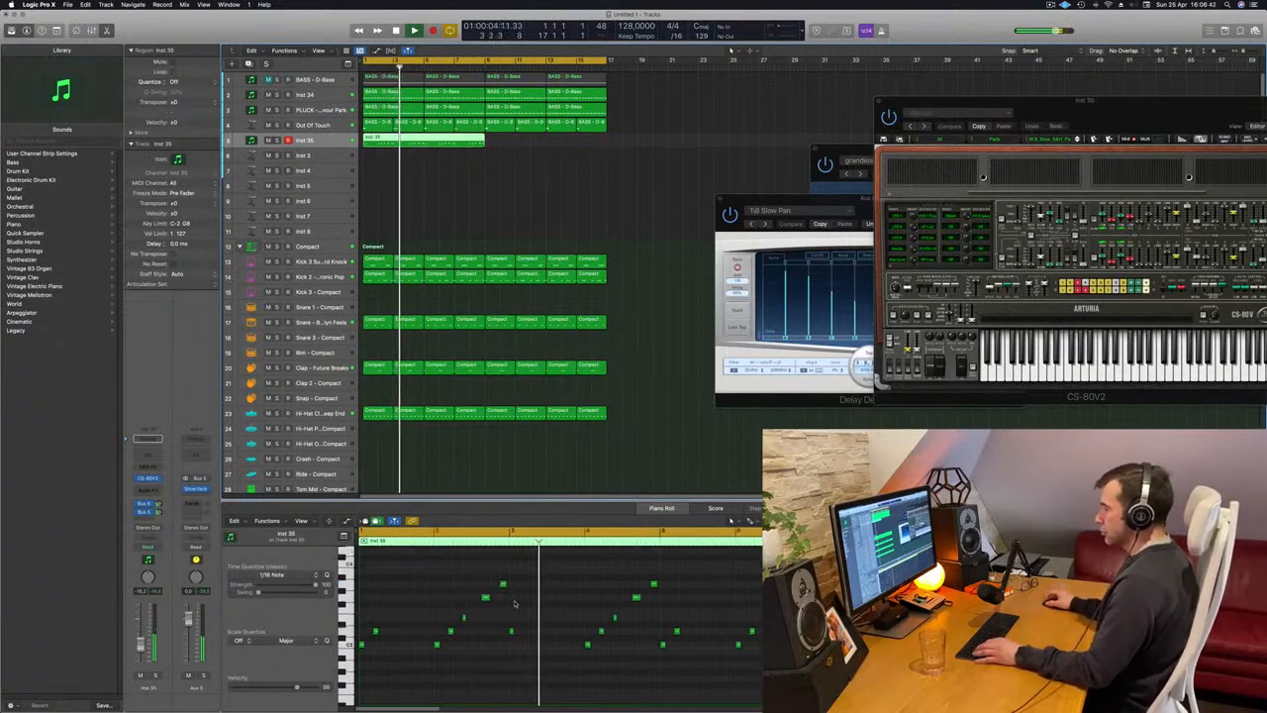
key("Return")
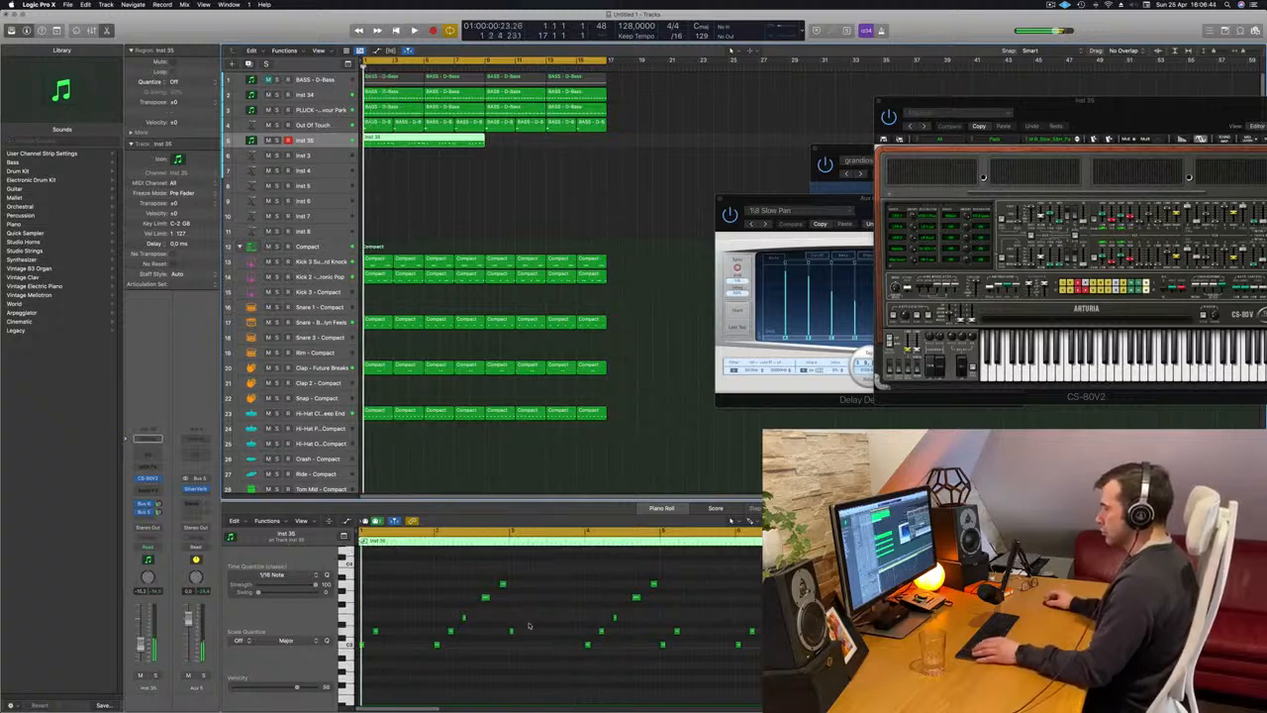
Raise the first melody note of bar 5 to match the first note of bar 3, remove the note after it, and replay.
left_click(511, 631)
left_click_drag(511, 631, 507, 645)
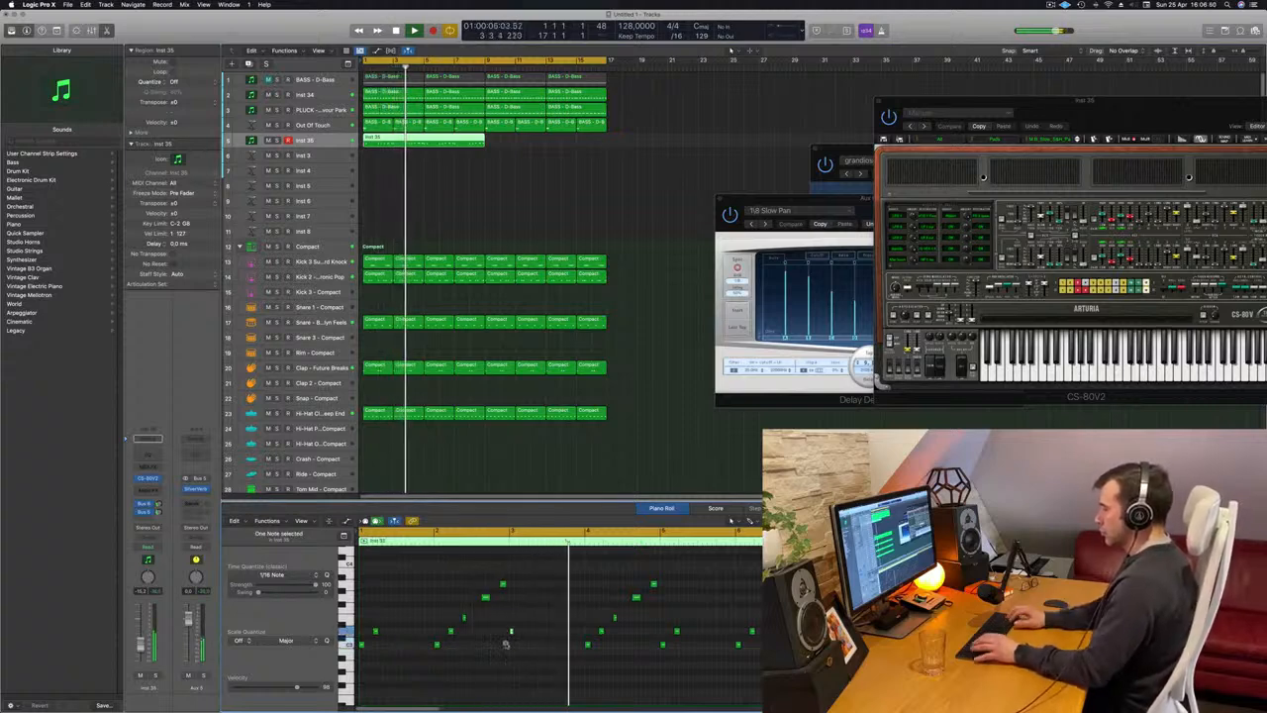
key("Return")
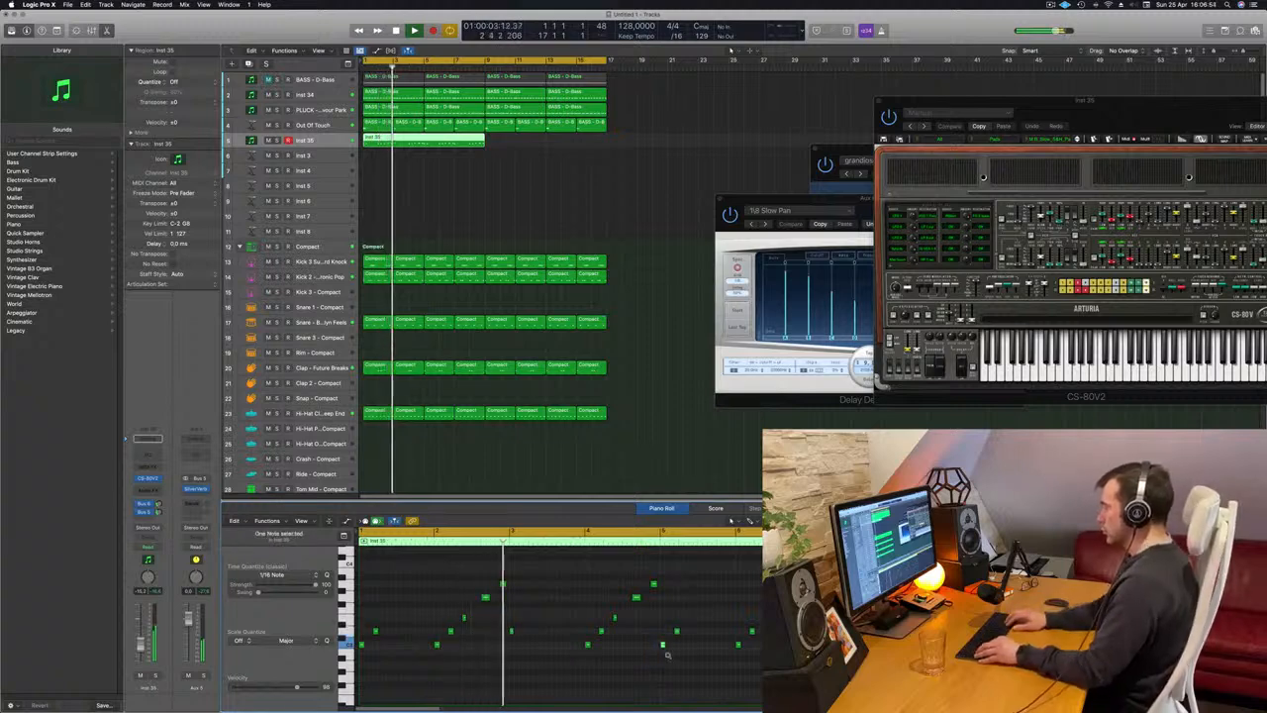
key("Return")
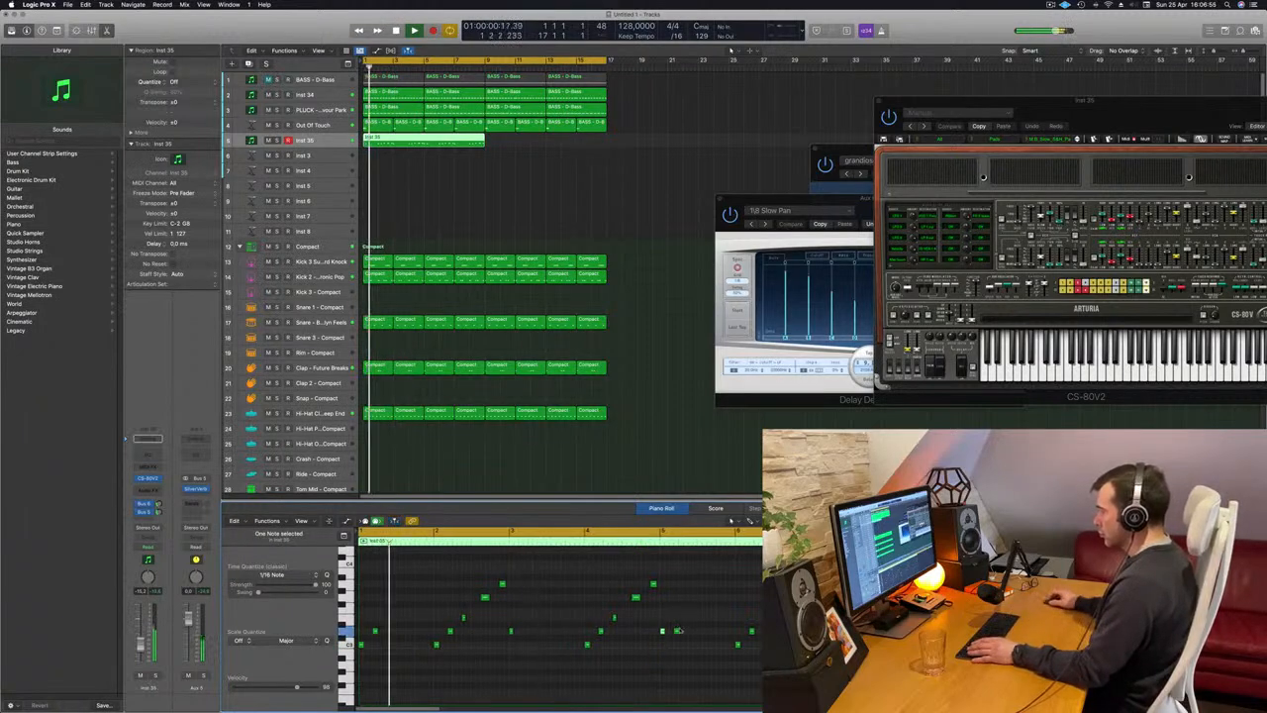
key("Return")
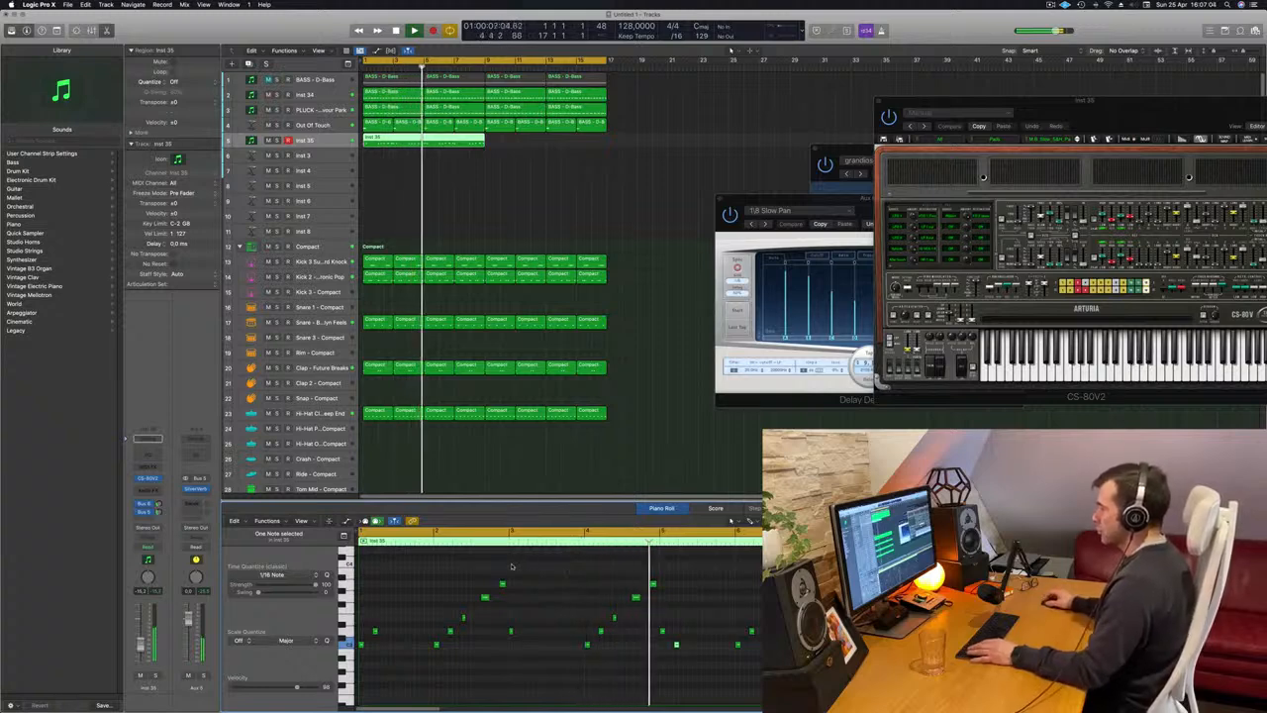
key("Return")
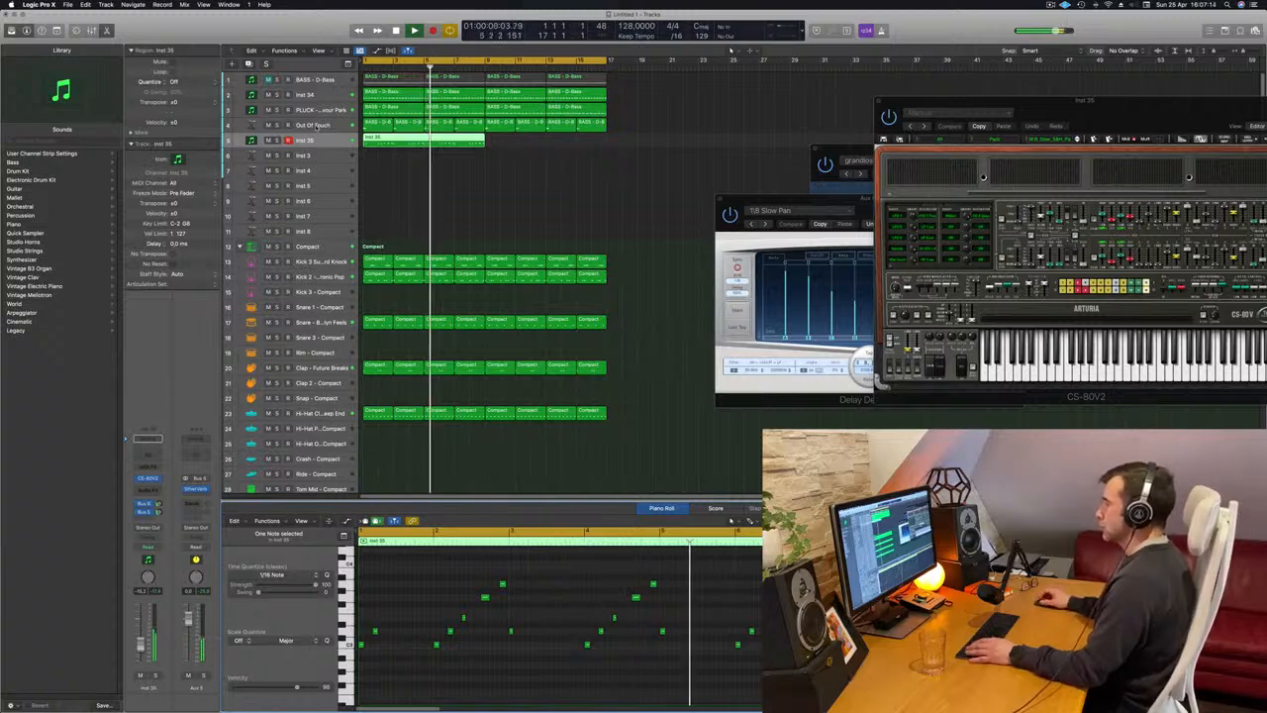
Add a Channel EQ to the Out Of Touch track with a 12 dB/Oct low cut at 394 Hz, and close it.
left_click(317, 126)
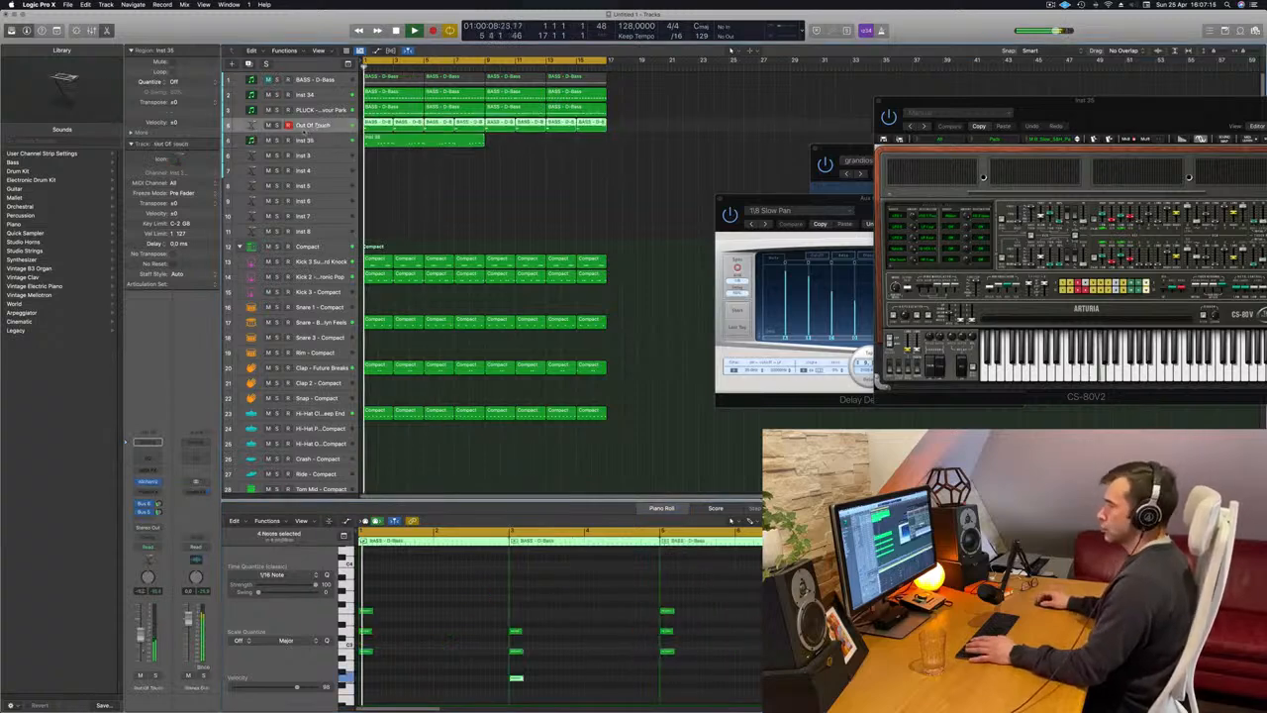
left_click(155, 455)
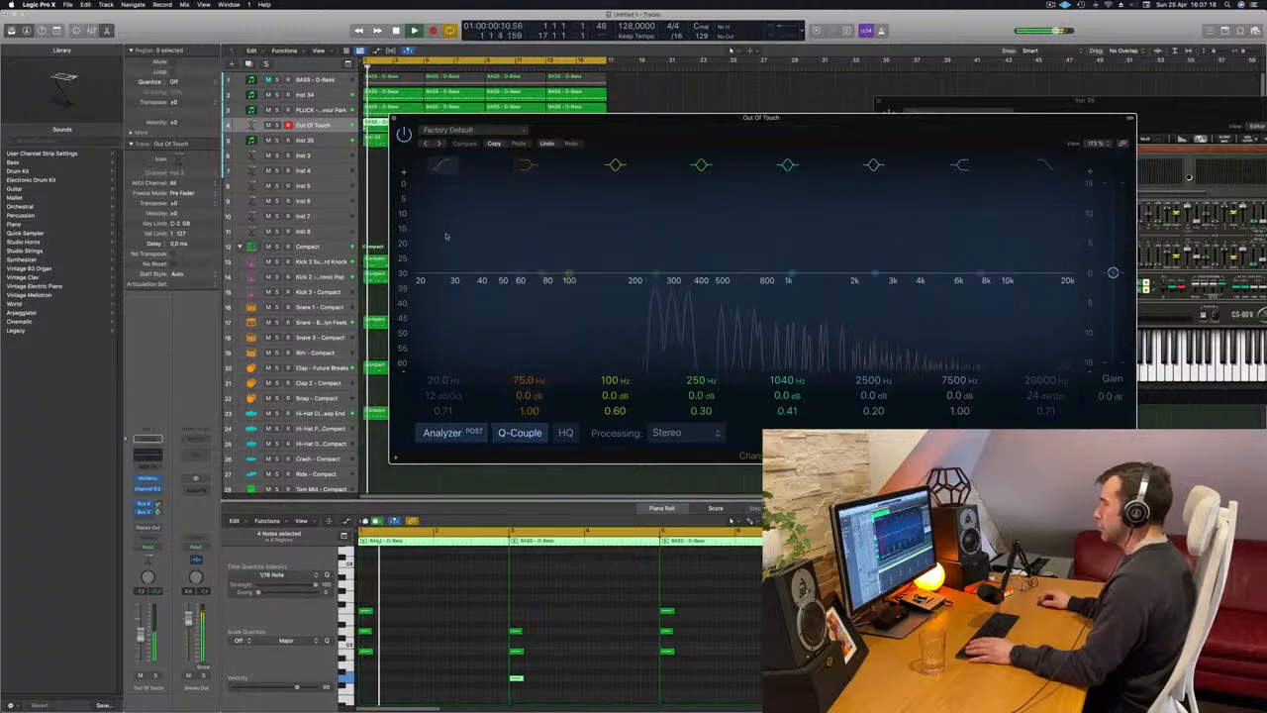
mouse_move(445, 235)
left_mouse_down()
mouse_move(693, 281)
mouse_move(789, 282)
mouse_move(757, 284)
left_mouse_up()
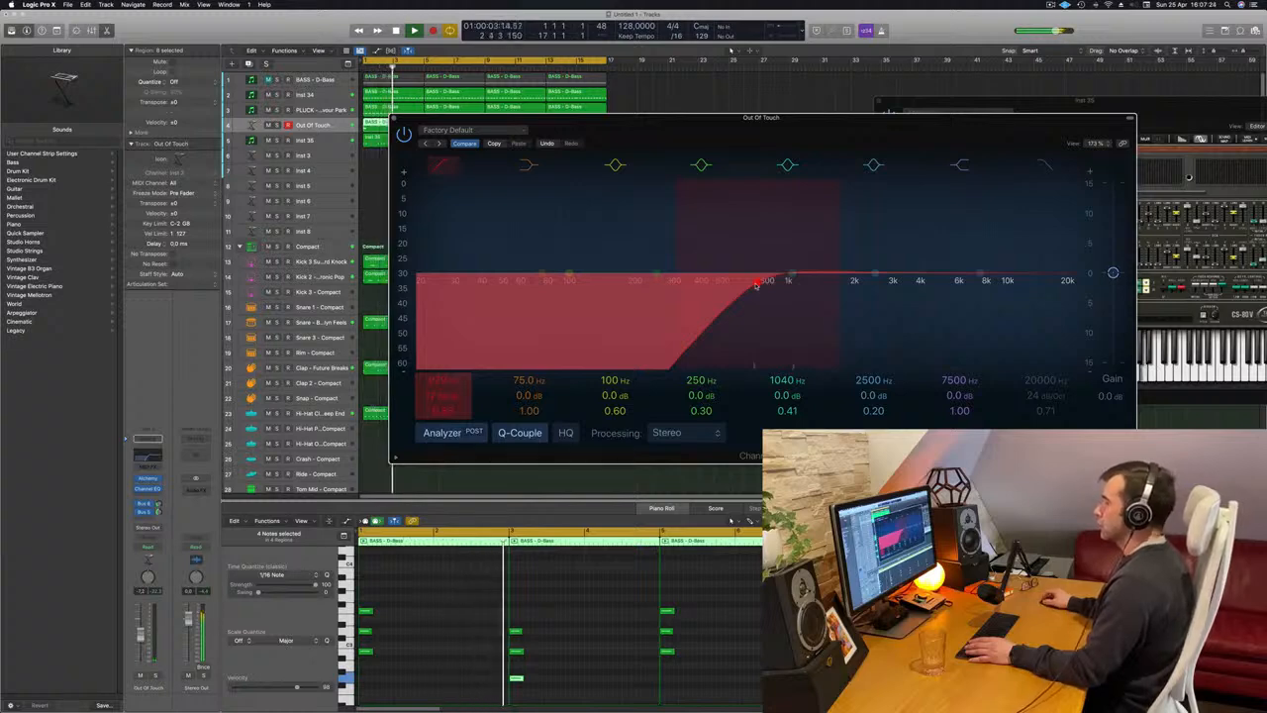
left_click_drag(757, 284, 701, 290)
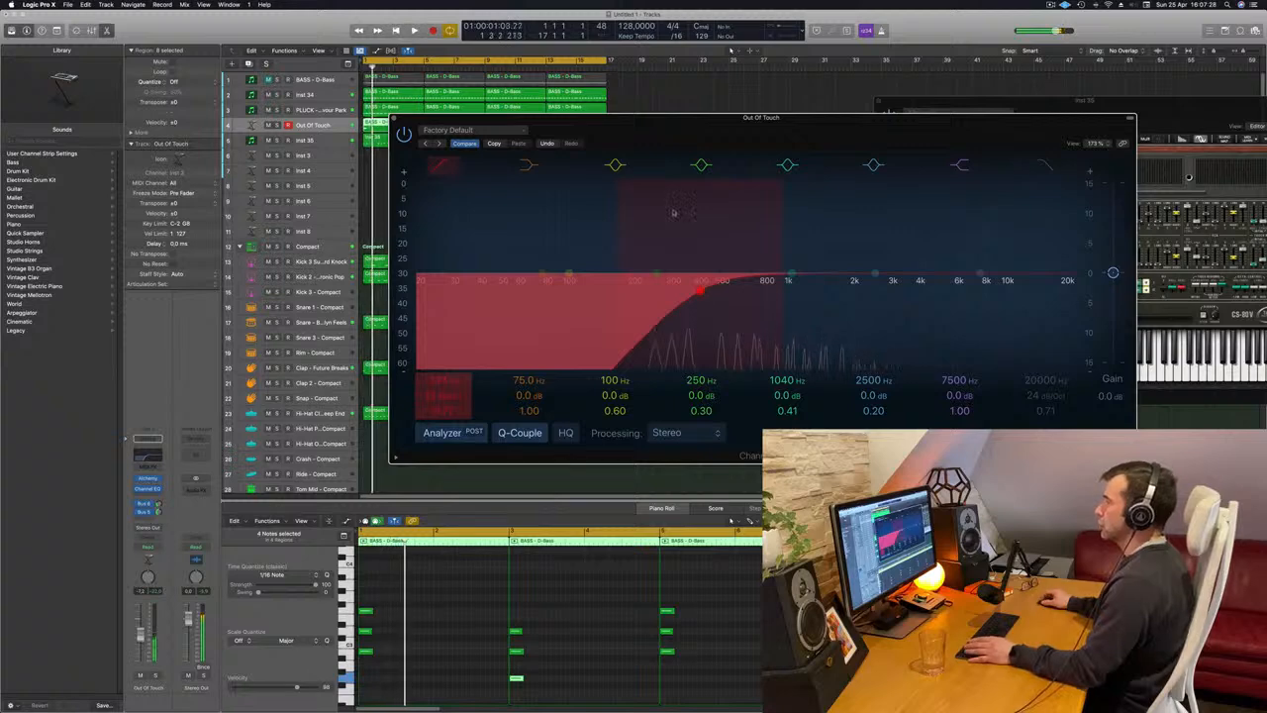
key("space")
left_click_drag(693, 135, 764, 140)
key("space")
key("space")
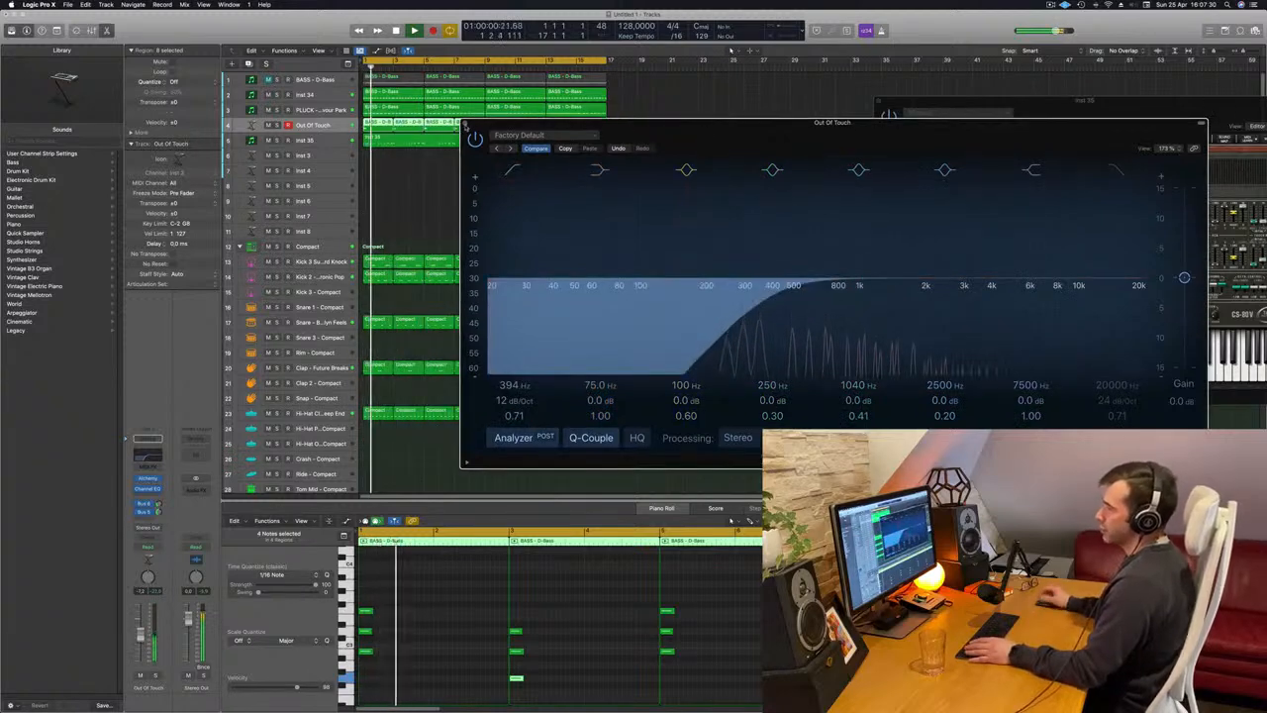
left_click(466, 126)
In the Inst 35 region, try raising the fourth note of bar 4 and lowering the fifth, and replay the melody.
left_click(450, 145)
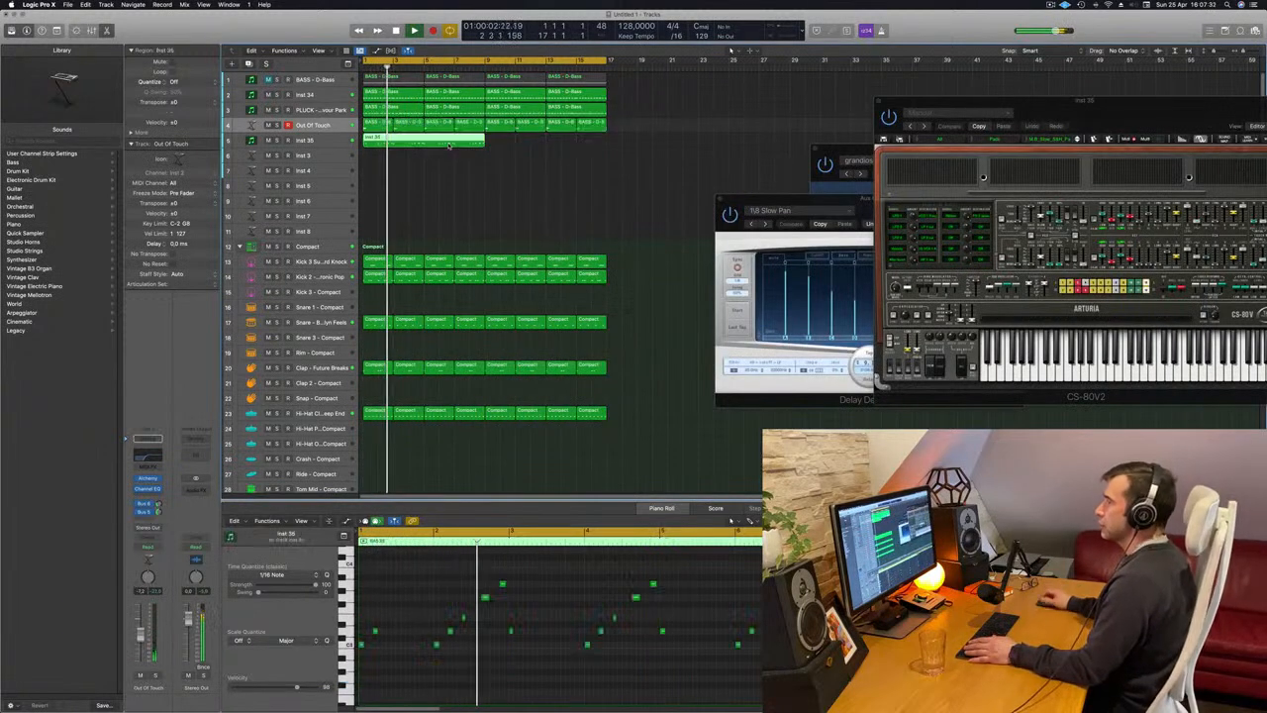
scroll(518, 230, "left", 1)
scroll(518, 229, "right", 1)
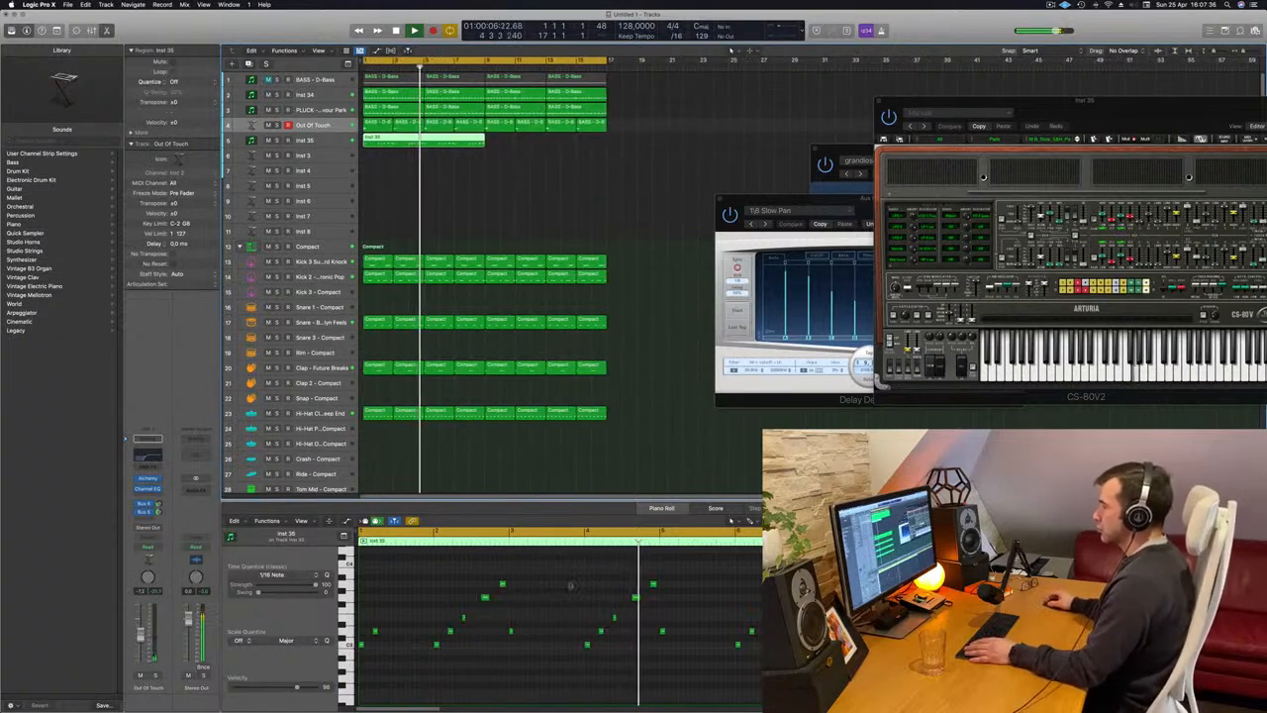
left_click(636, 597)
key("alt+Up")
key("alt+Up")
key("alt+Up")
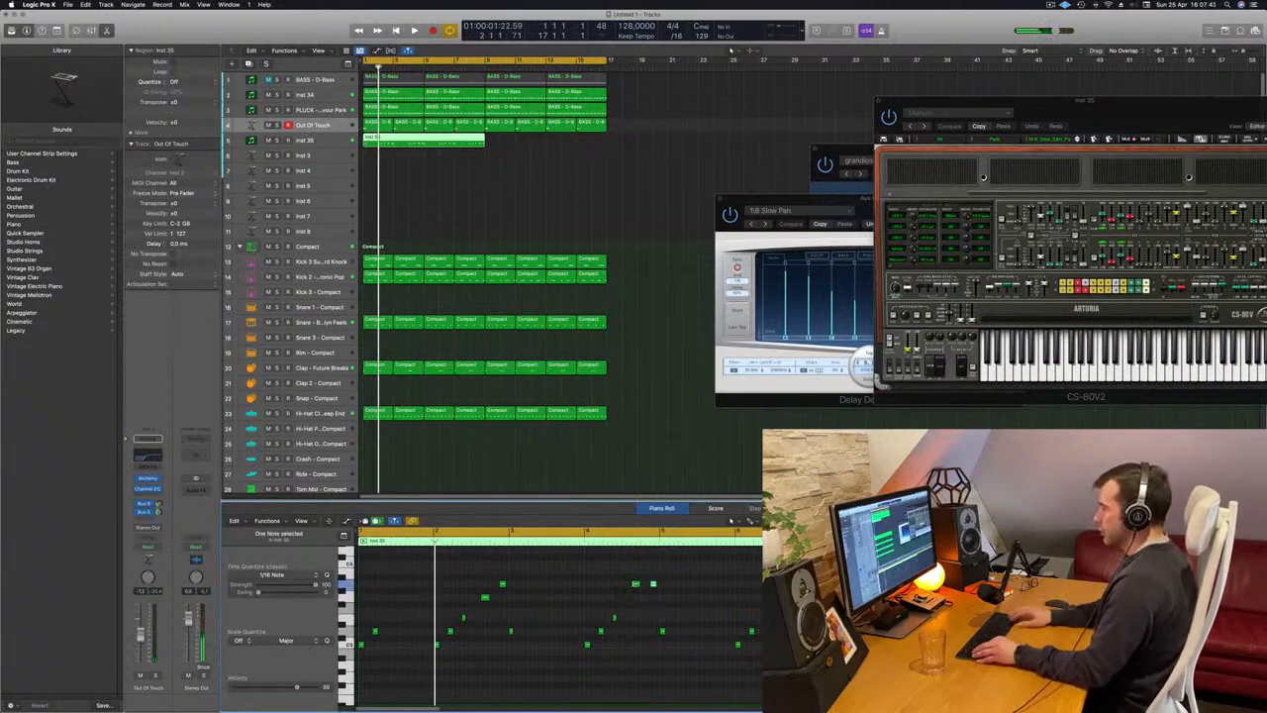
key("space")
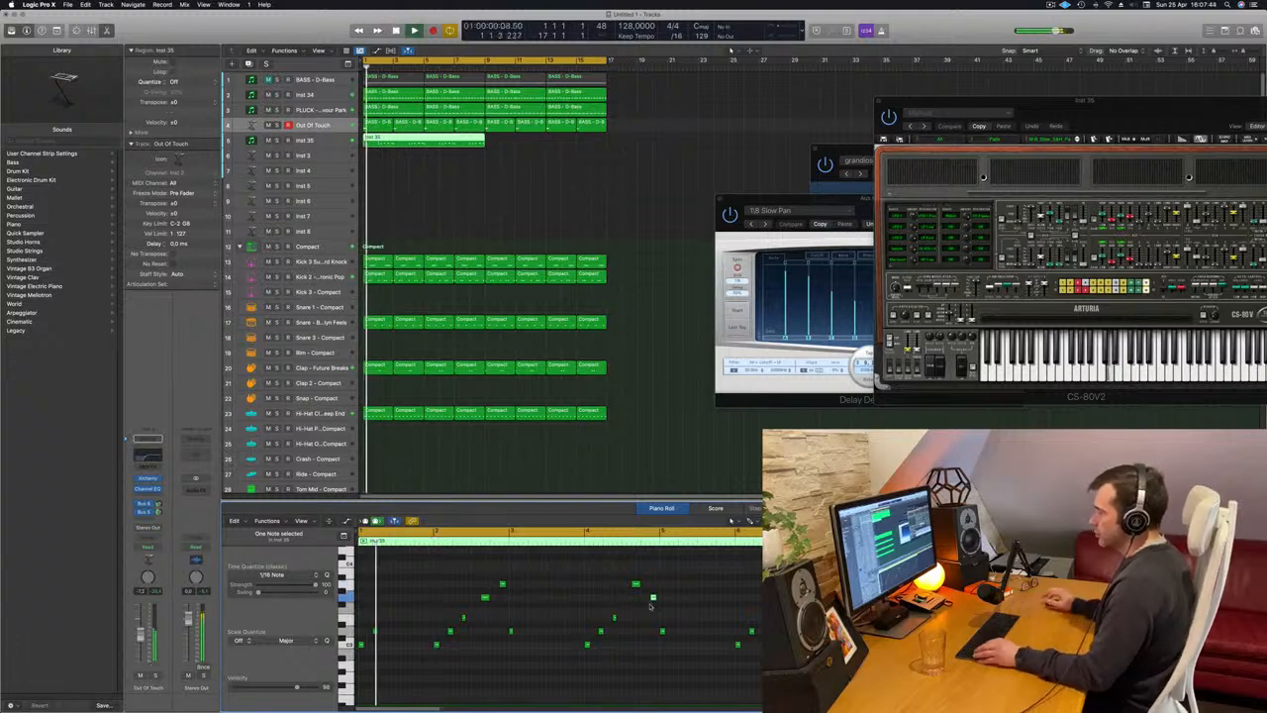
left_click(612, 604)
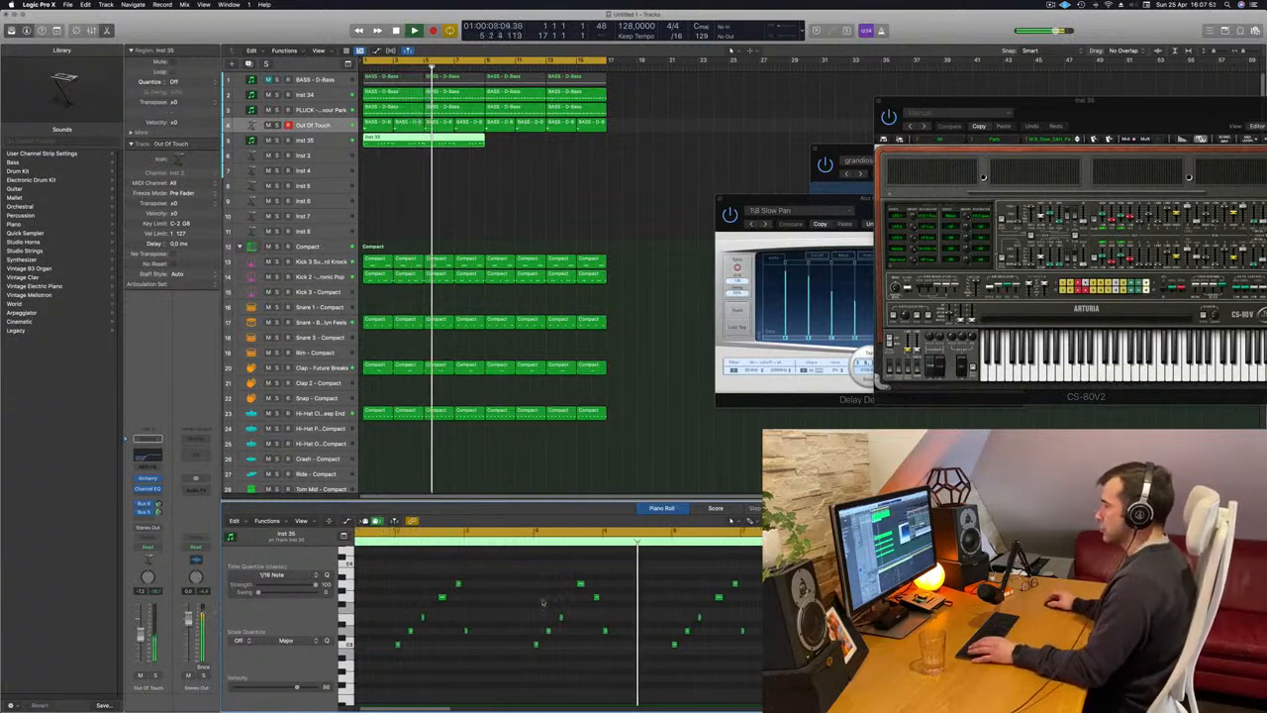
Undo the pitch changes to the last two notes of bar 4 and replay the melody from the start.
key("super+z")
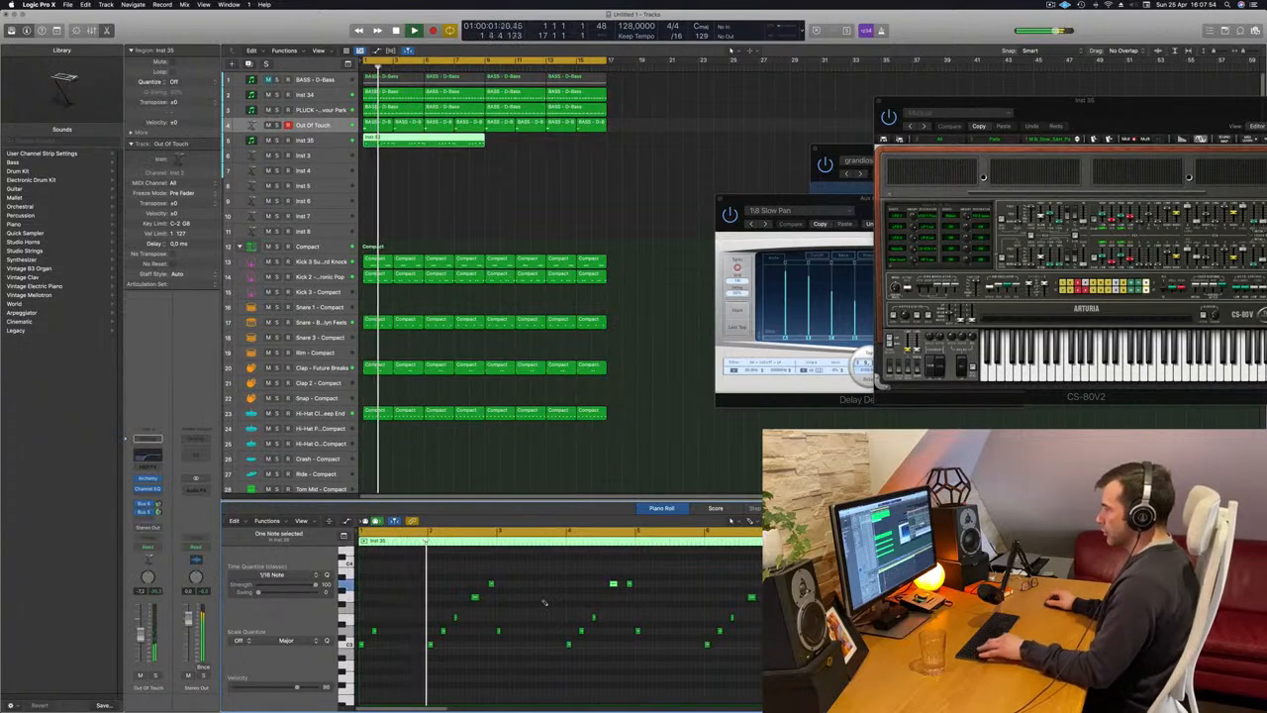
key("super+z")
key("super+z")
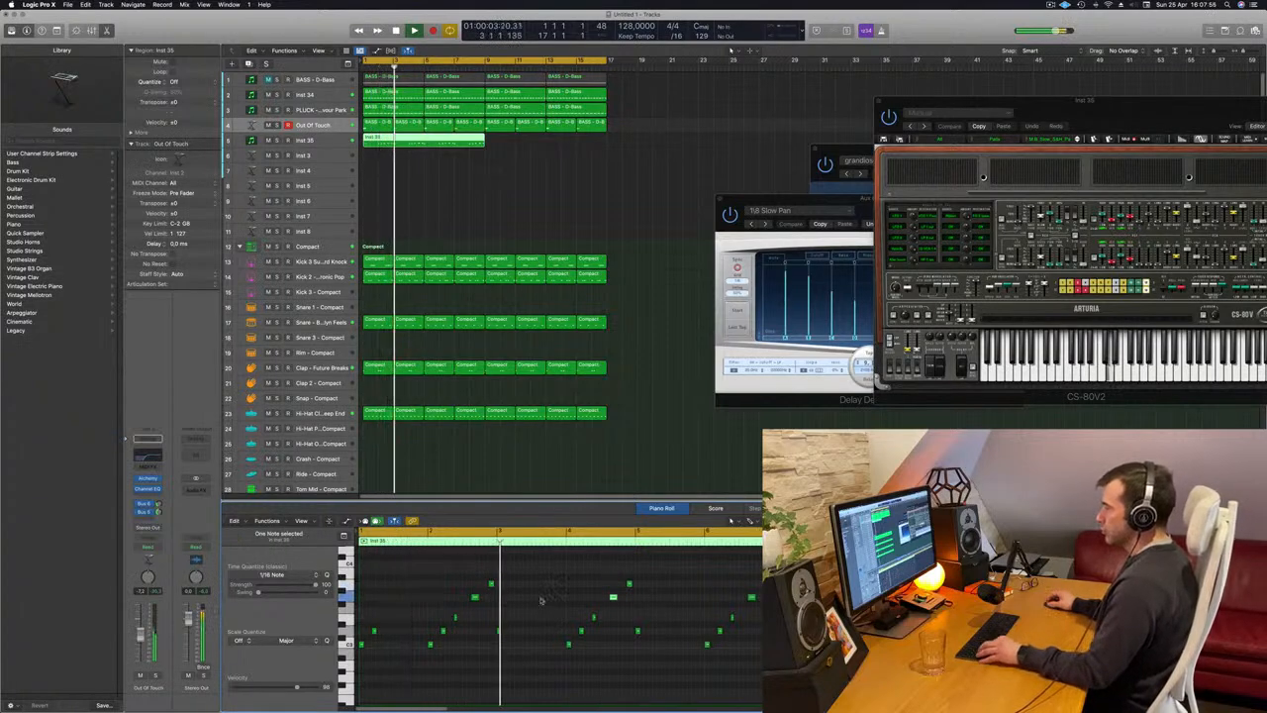
scroll(529, 603, "left", 2)
scroll(526, 603, "left", 1)
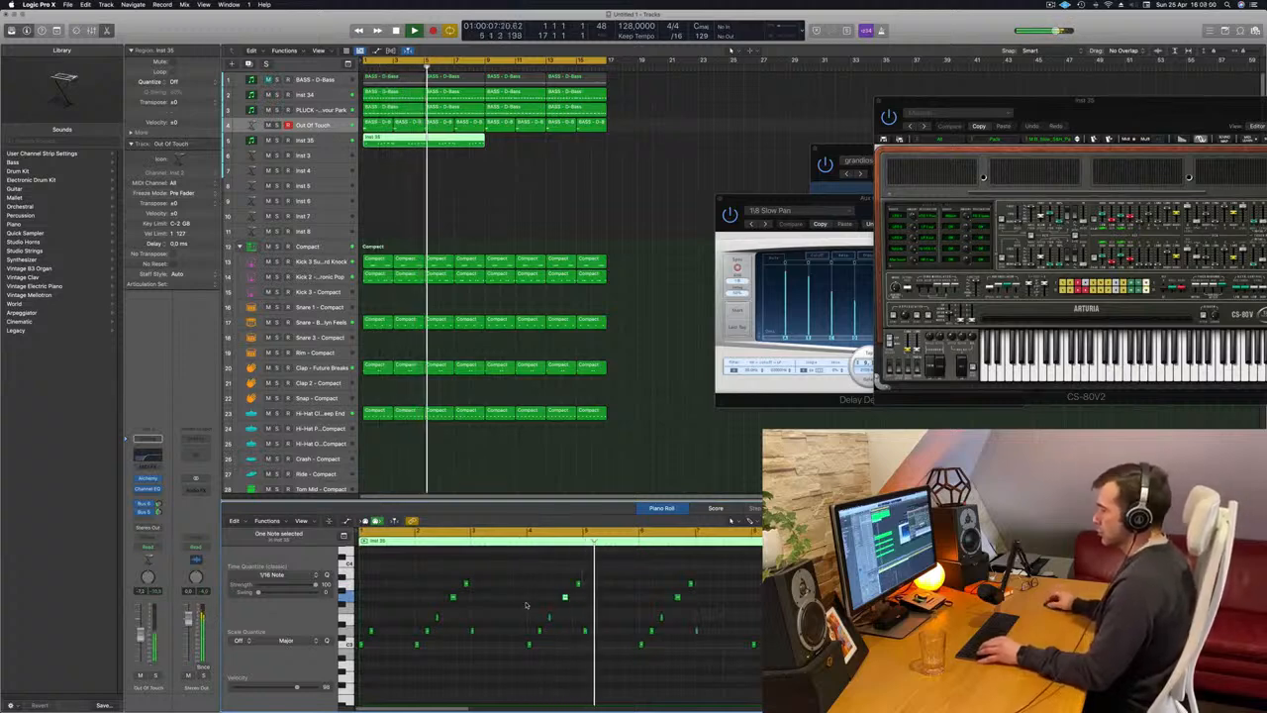
left_click(526, 598)
key("space")
key("space")
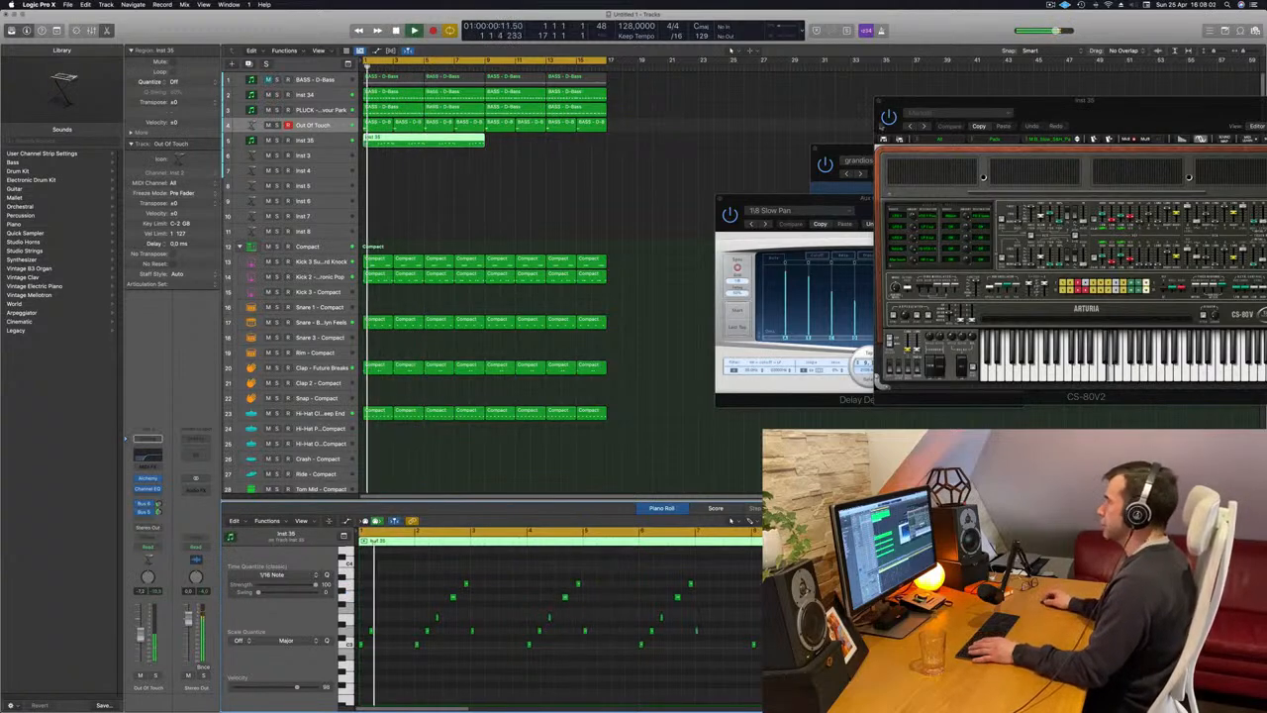
Move the CS-80V2 window off the arrangement's top tracks, copy the eight-bar Inst 35 region to bar 9 and select both regions.
left_click_drag(975, 100, 554, 236)
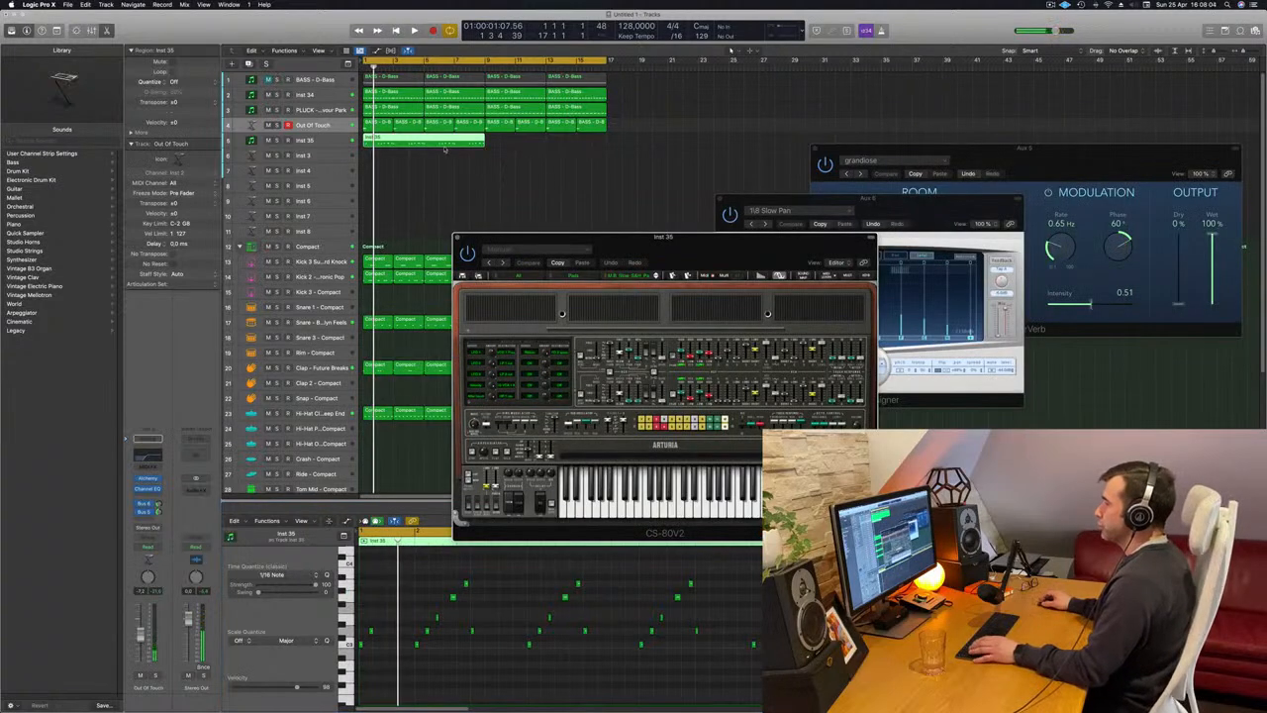
left_click_drag(421, 141, 543, 151)
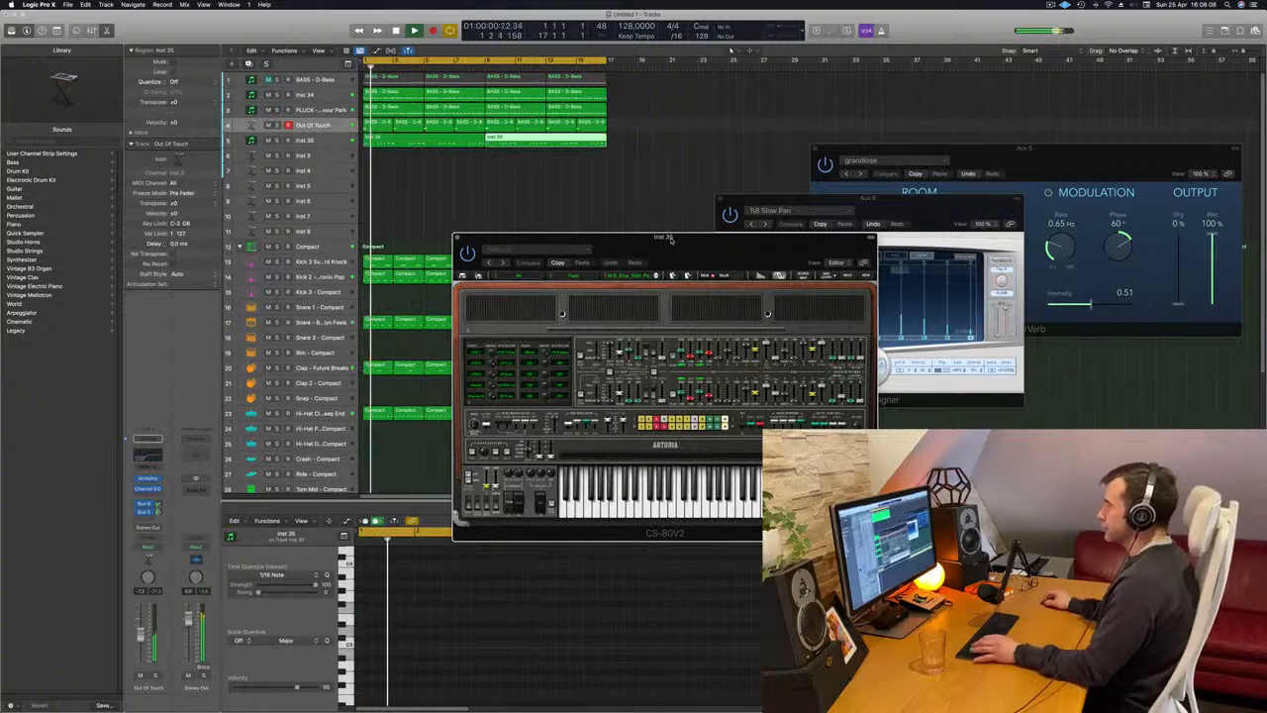
left_click_drag(468, 164, 506, 150)
scroll(571, 619, "left", 5)
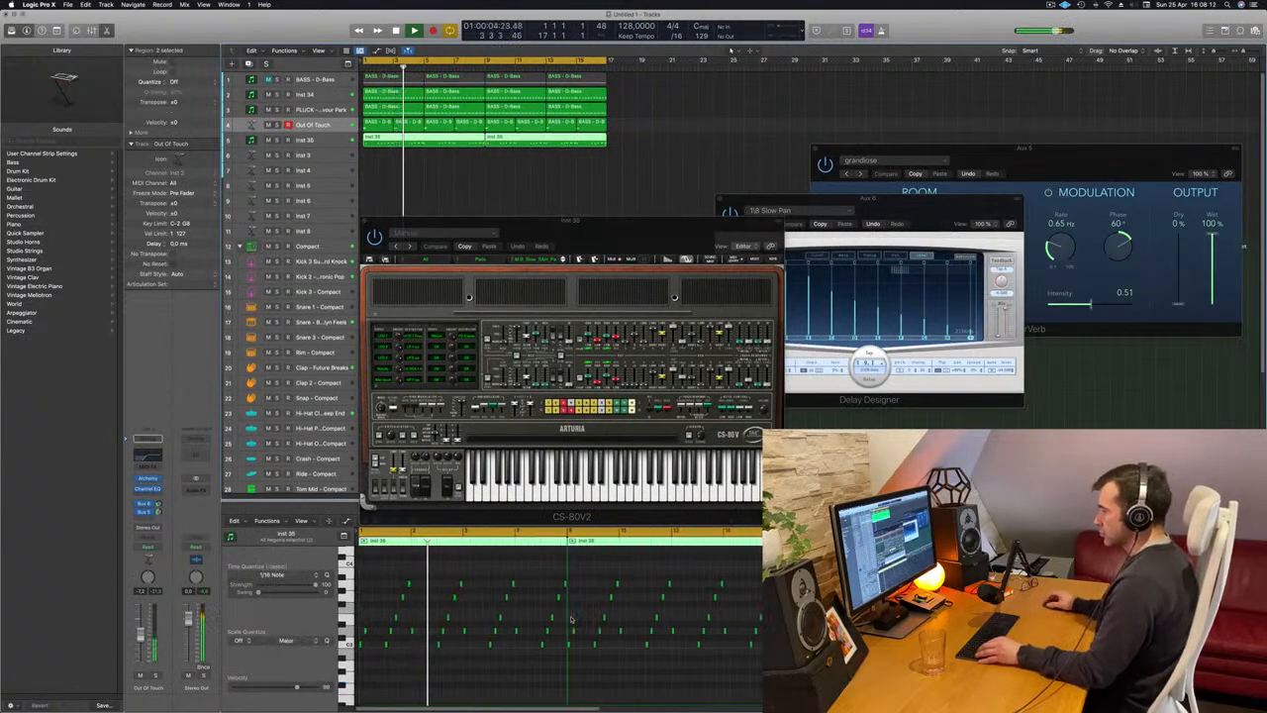
scroll(532, 619, "up", 2)
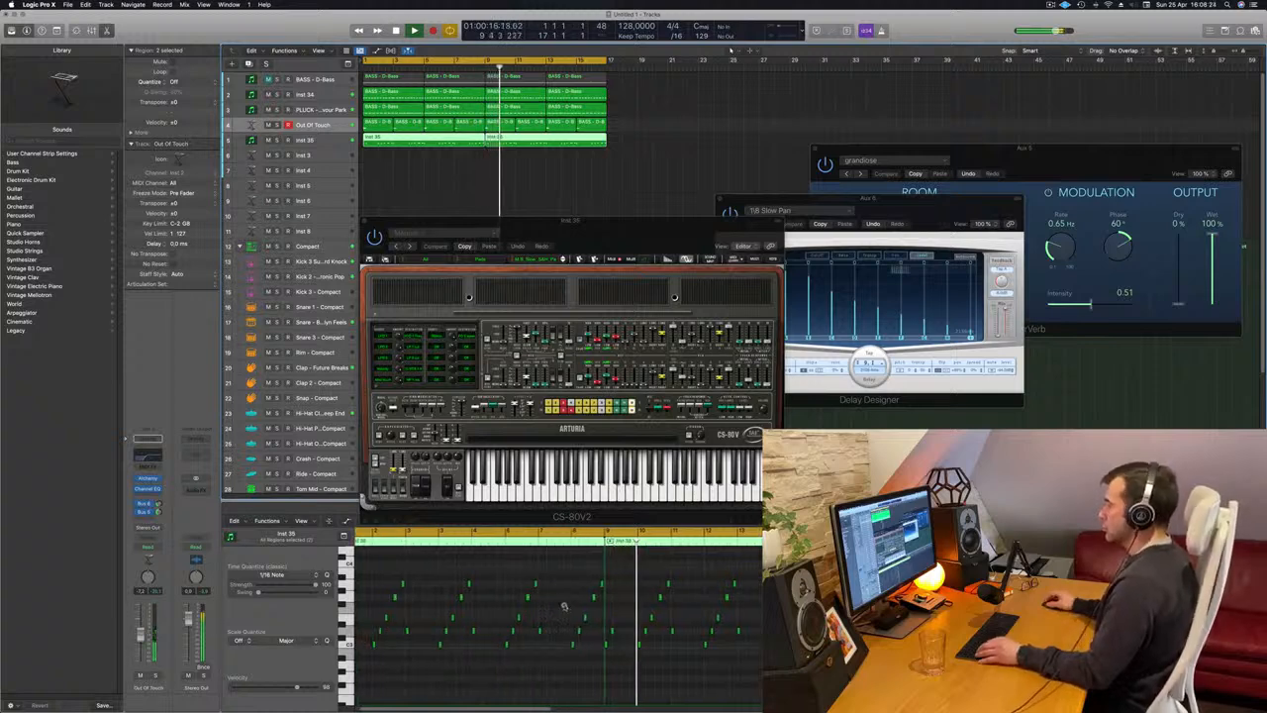
Reposition the CS-80V2 window clear of the track headers, select the Inst 35 track and replay from the start.
left_click_drag(566, 212, 572, 183)
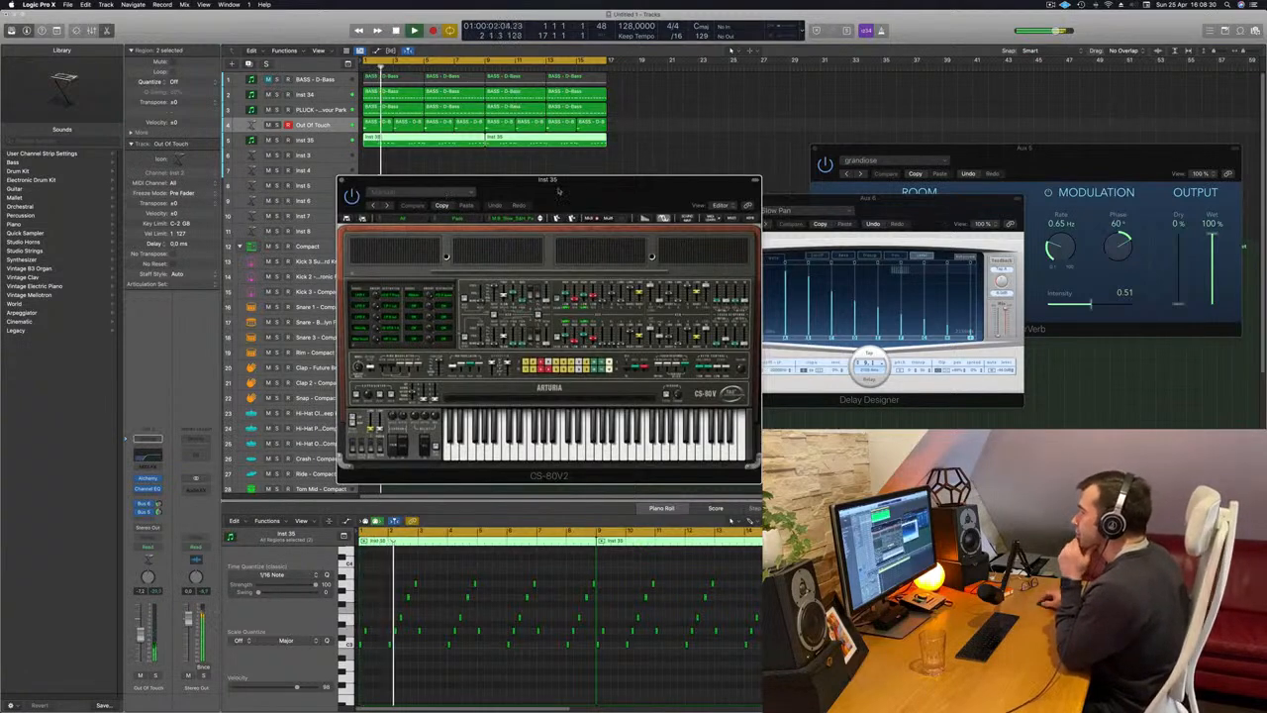
left_click_drag(558, 191, 612, 188)
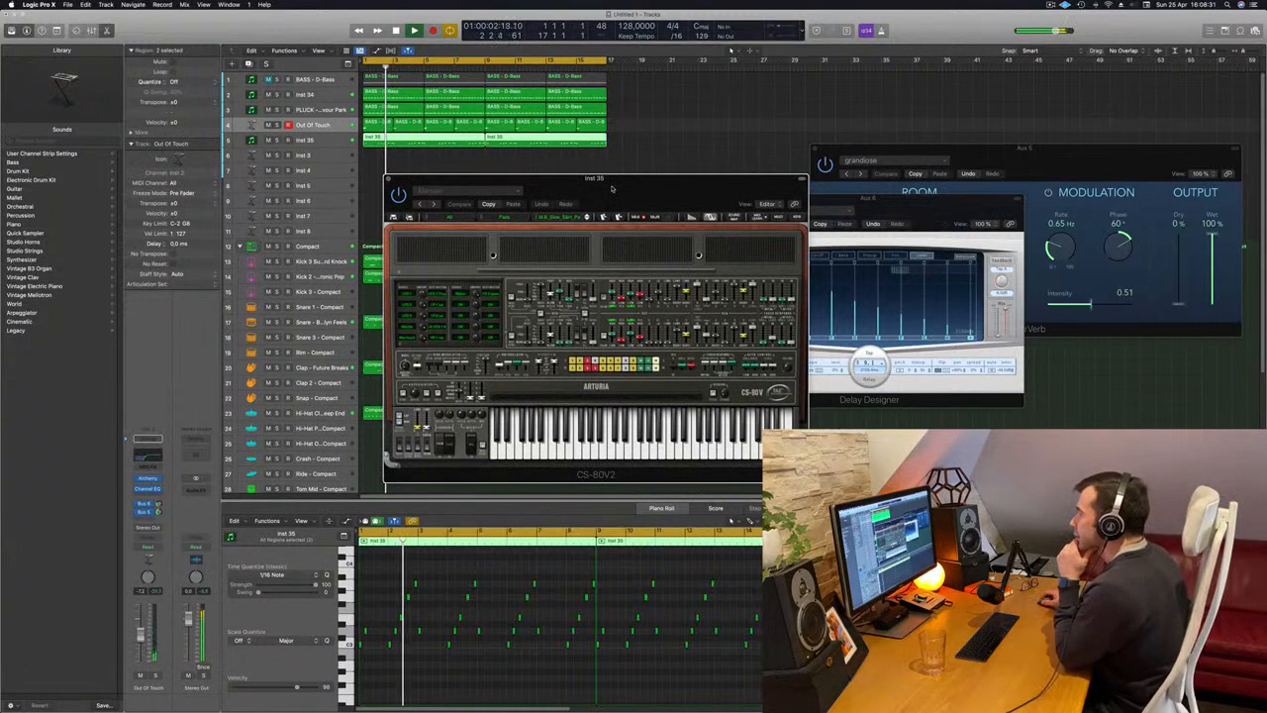
left_click(327, 140)
key("space")
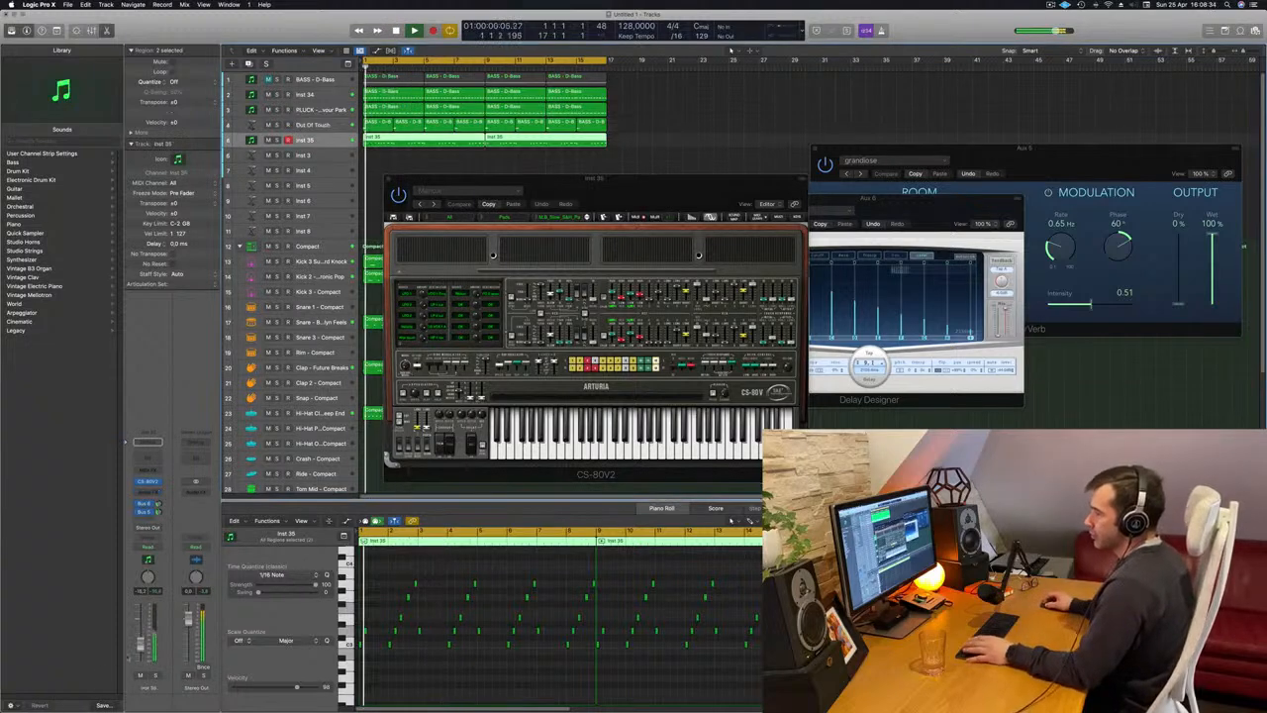
key("space")
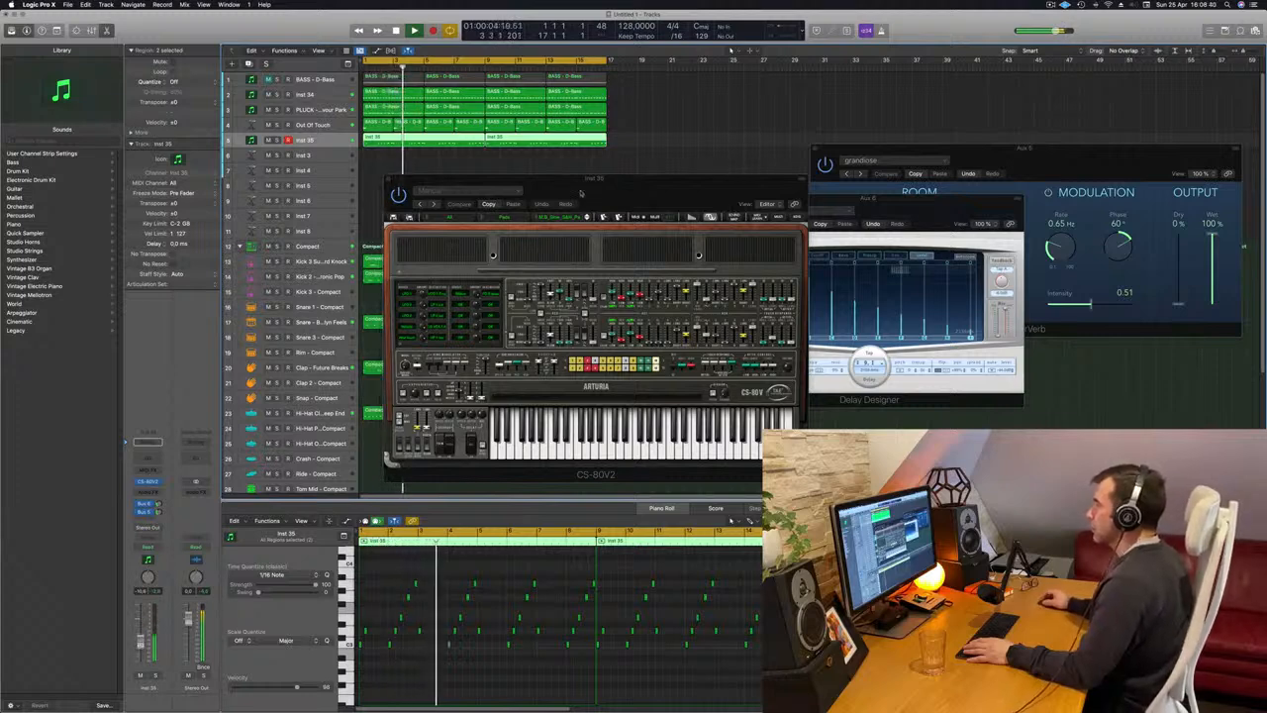
Move the CS-80V2 window up and audition the next several pad presets against the looping melody from the start.
left_click_drag(581, 193, 548, 117)
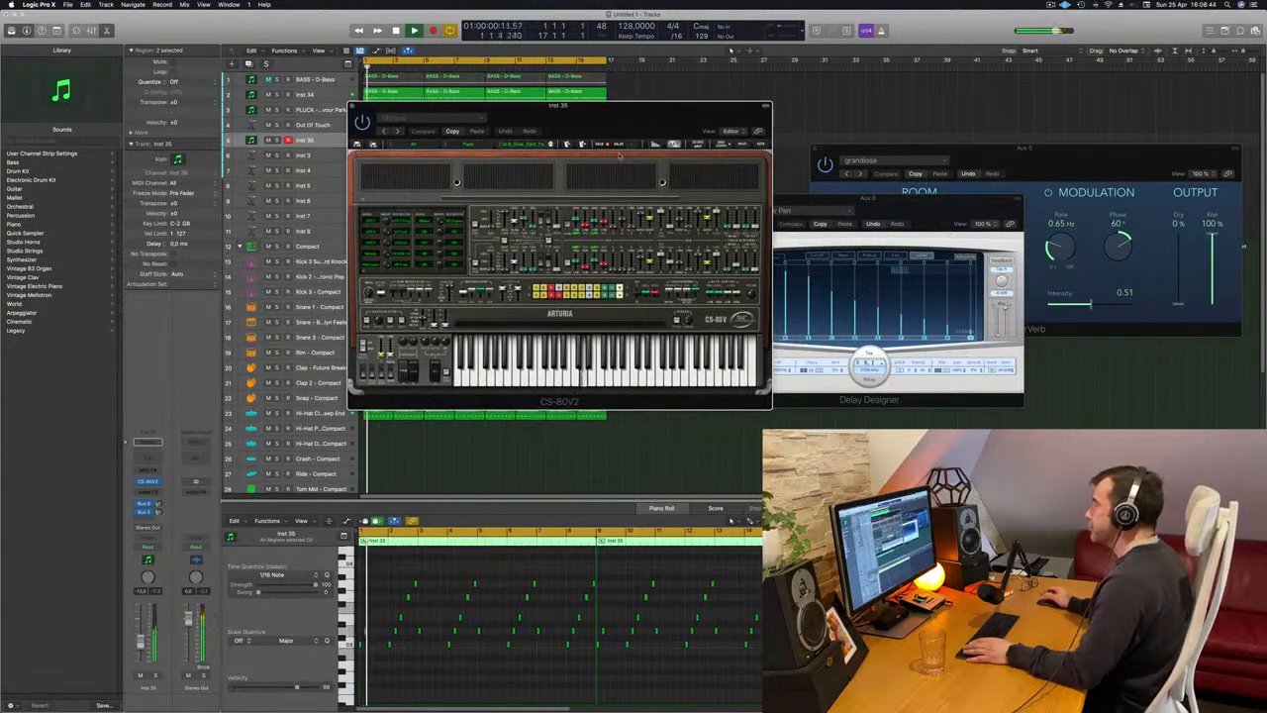
left_click_drag(630, 126, 601, 121)
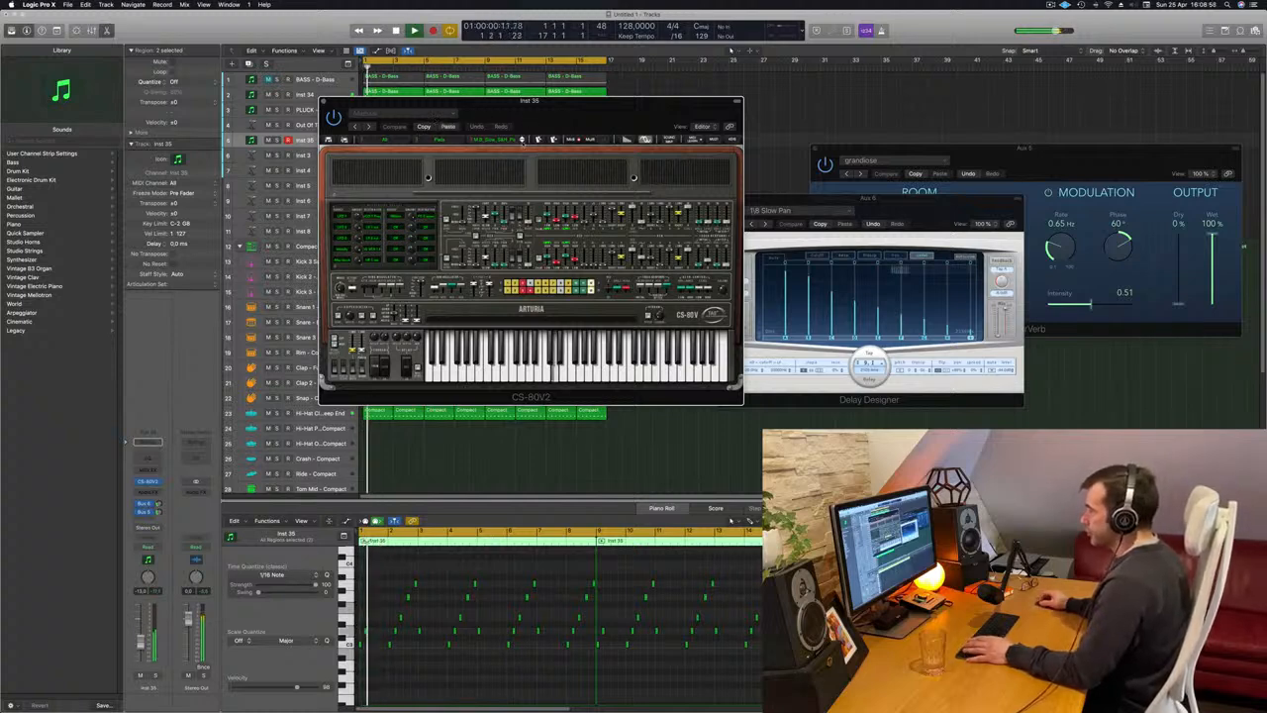
left_click(523, 143)
left_click(523, 139)
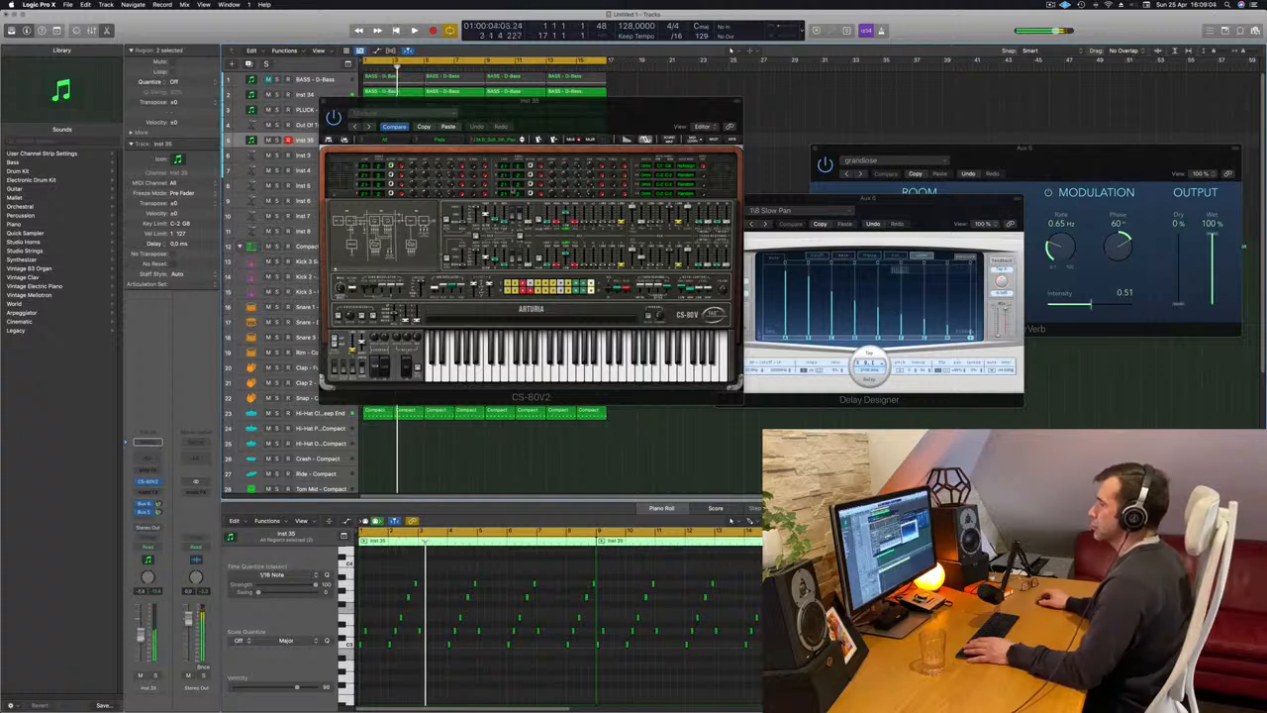
left_click(523, 140)
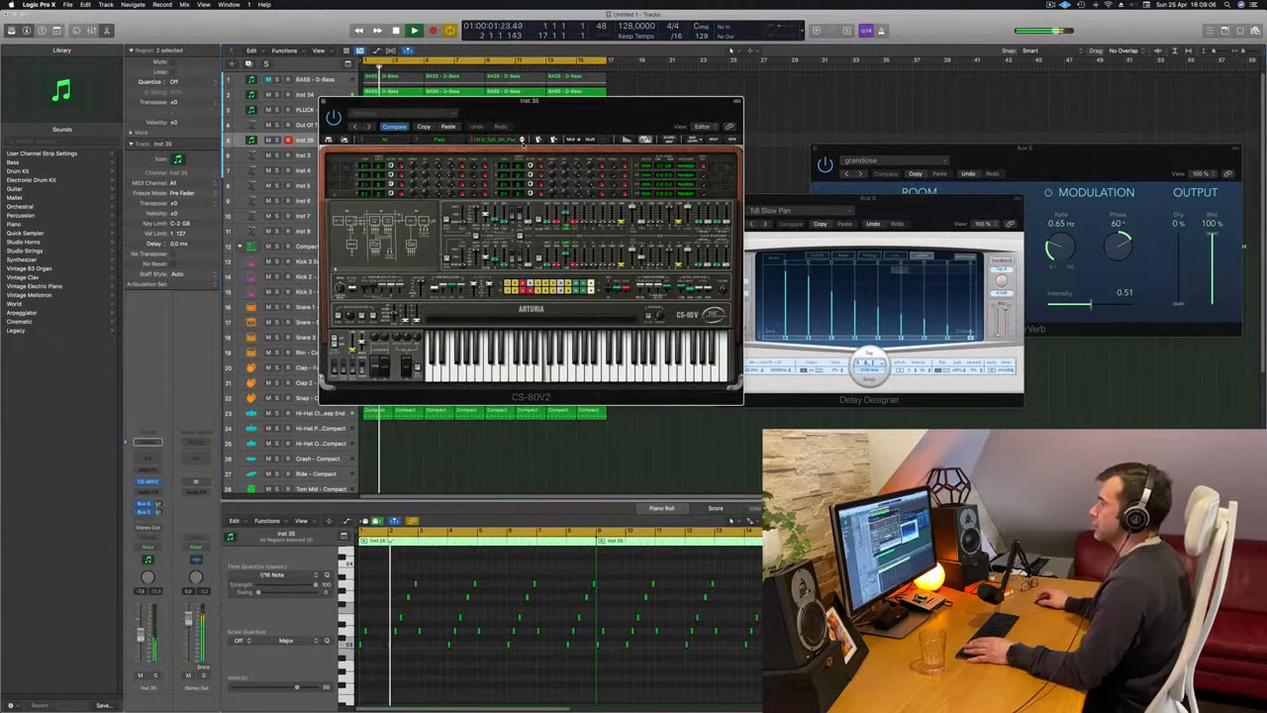
left_click(522, 140)
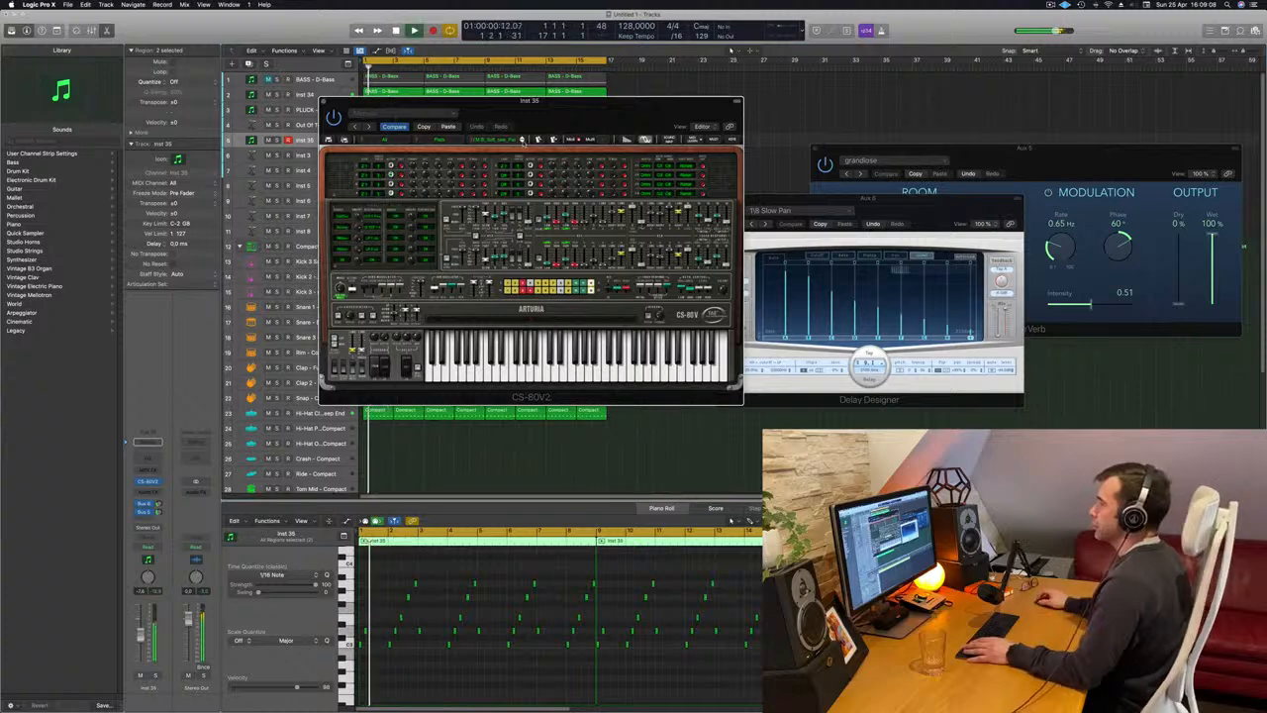
left_click(521, 140)
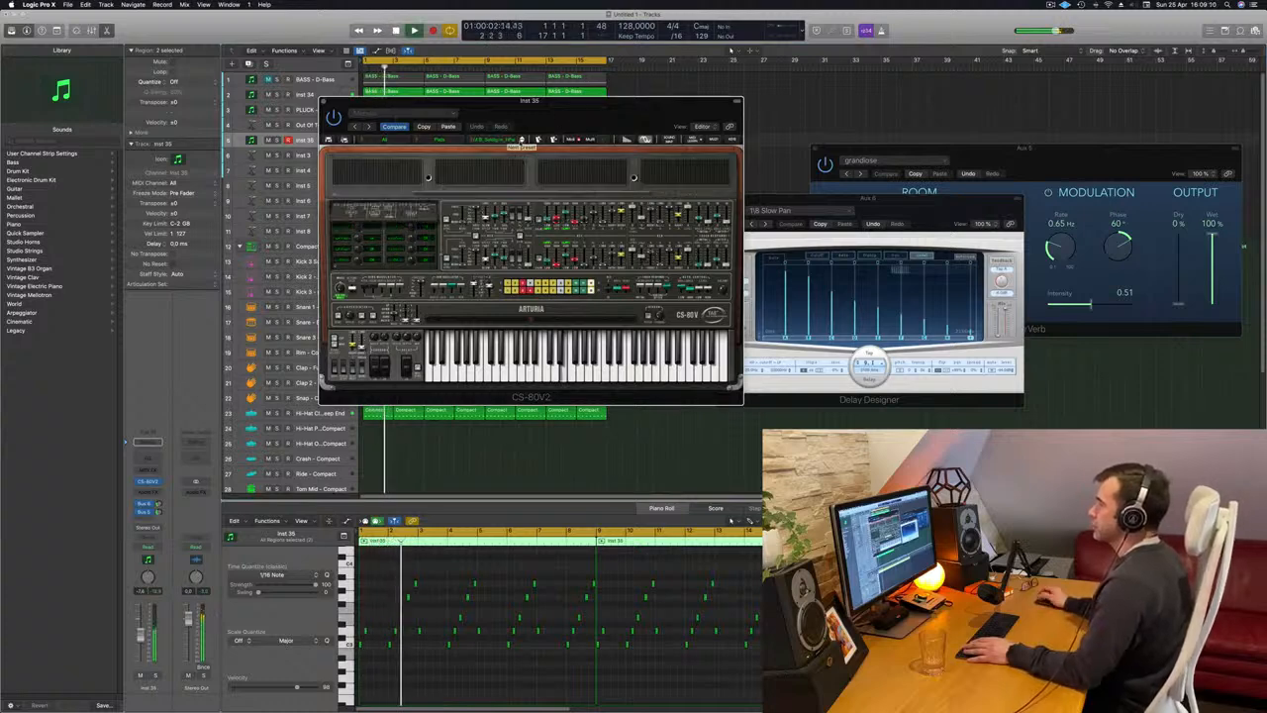
left_click(521, 140)
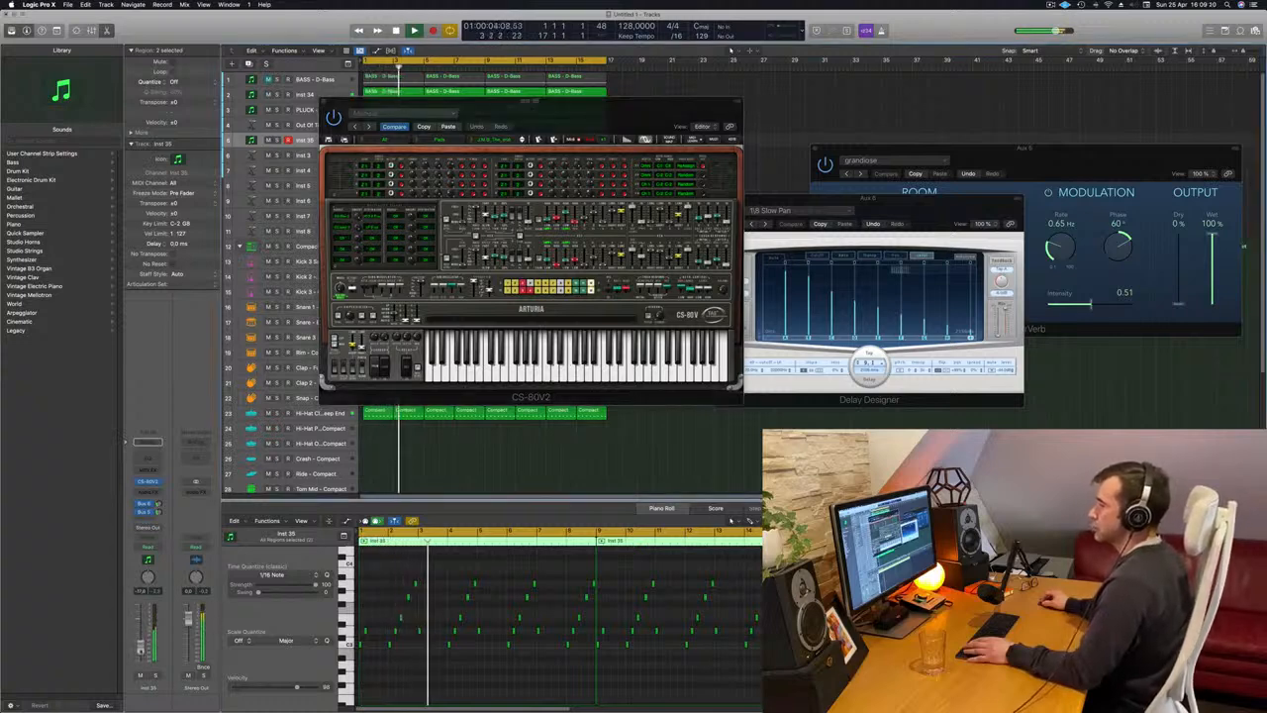
Nudge the CS-80V2 window aside and advance through the pad presets to BigDecay, restarting the melody for each one.
left_click(538, 115)
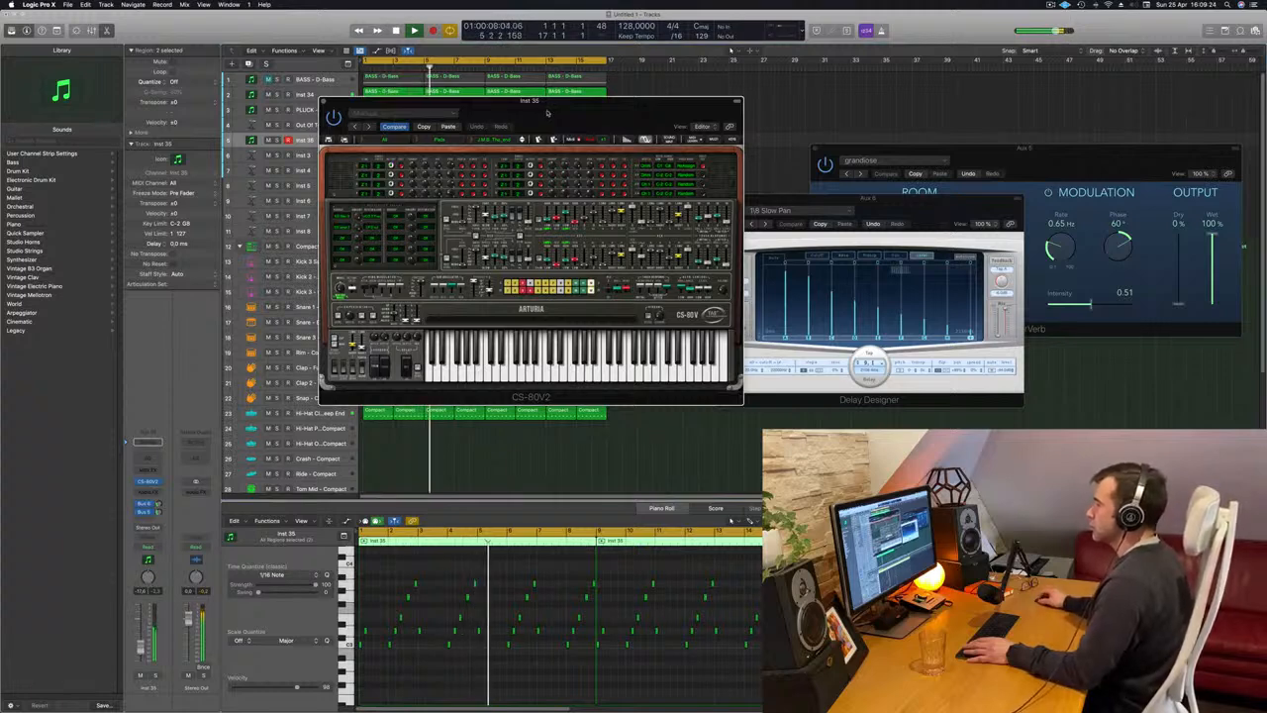
left_click_drag(547, 112, 563, 111)
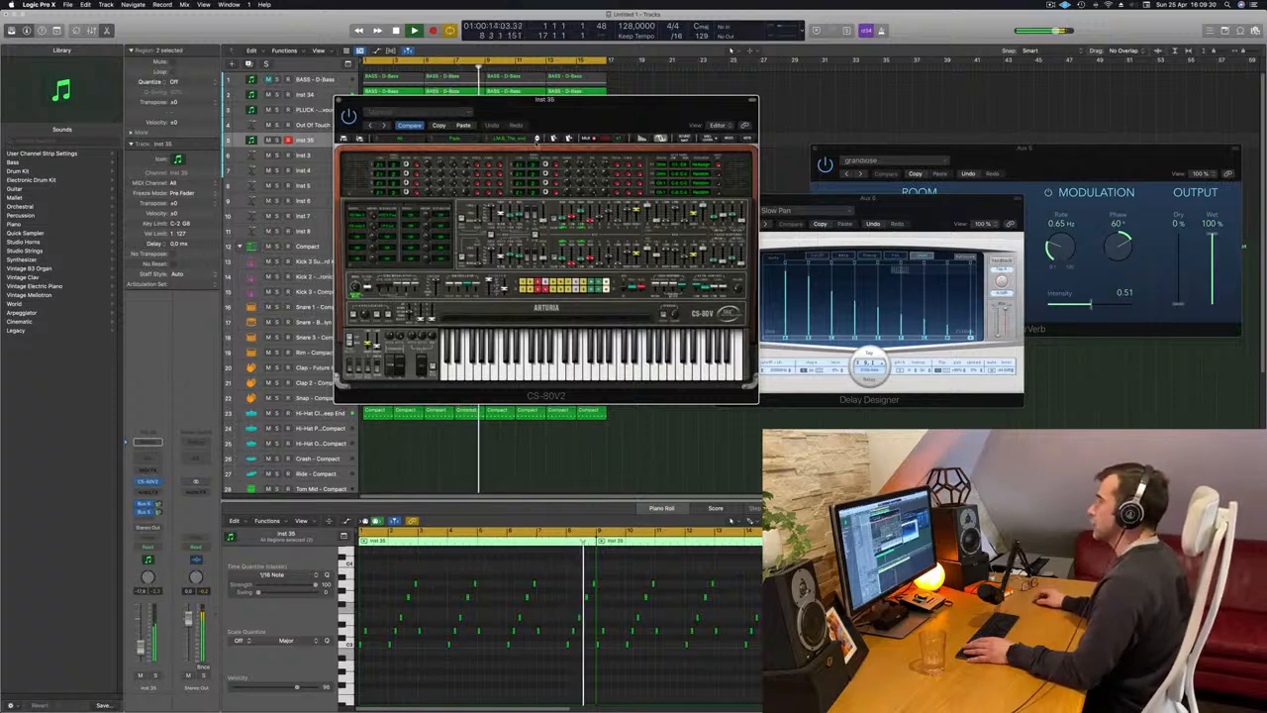
key("Return")
left_click(537, 140)
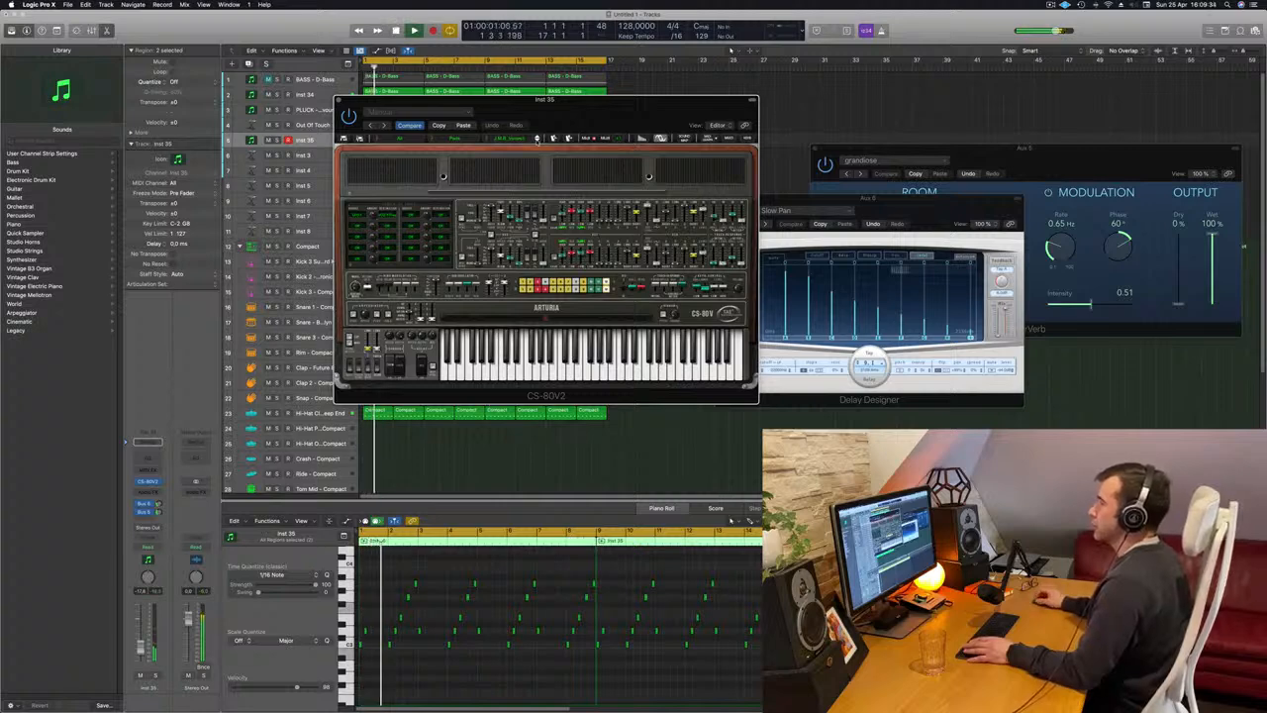
key("Return")
left_click(537, 139)
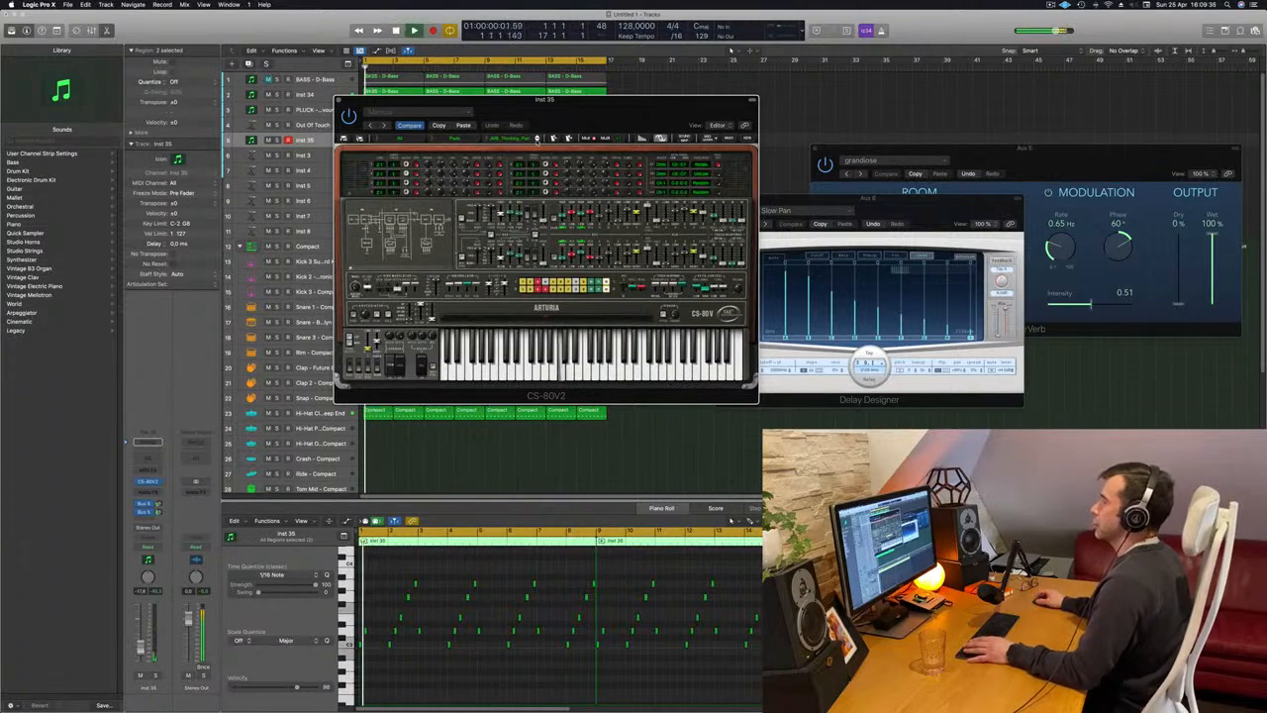
left_click(536, 140)
key("Return")
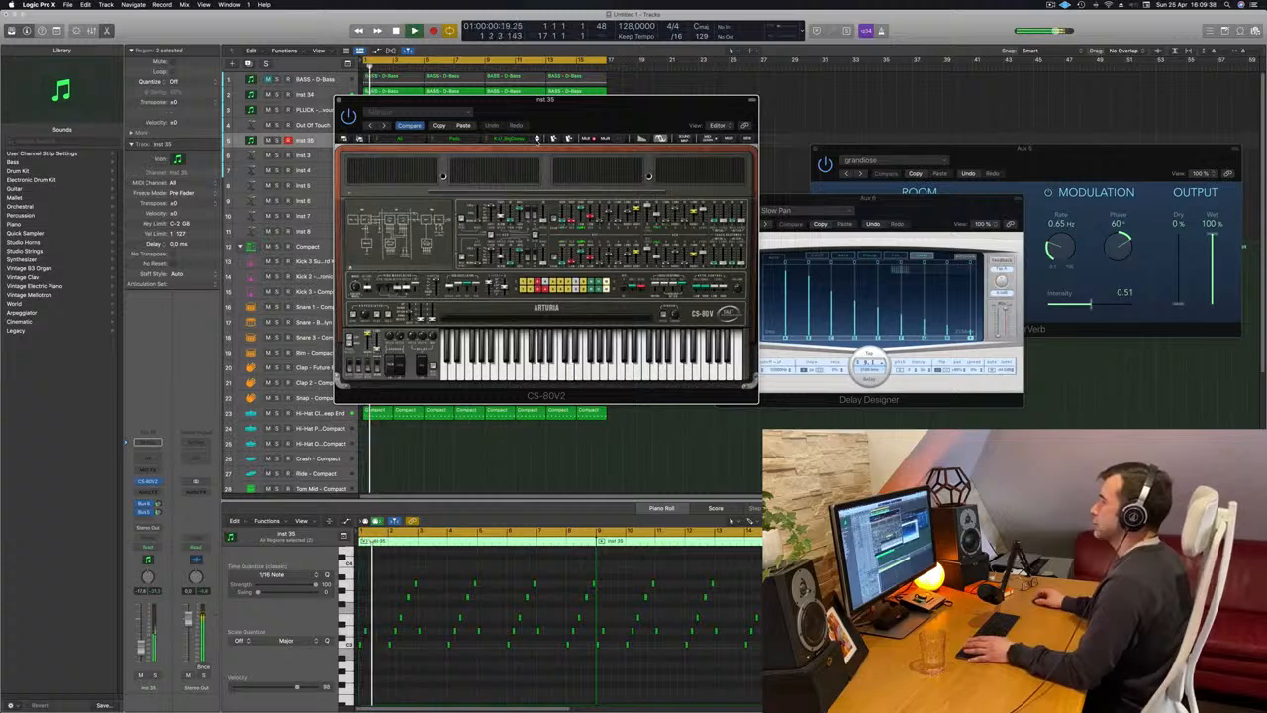
Clear the CS-80V2 window off the arrangement, select the first Inst 35 region and delete its last two melody notes.
left_click_drag(555, 125, 641, 144)
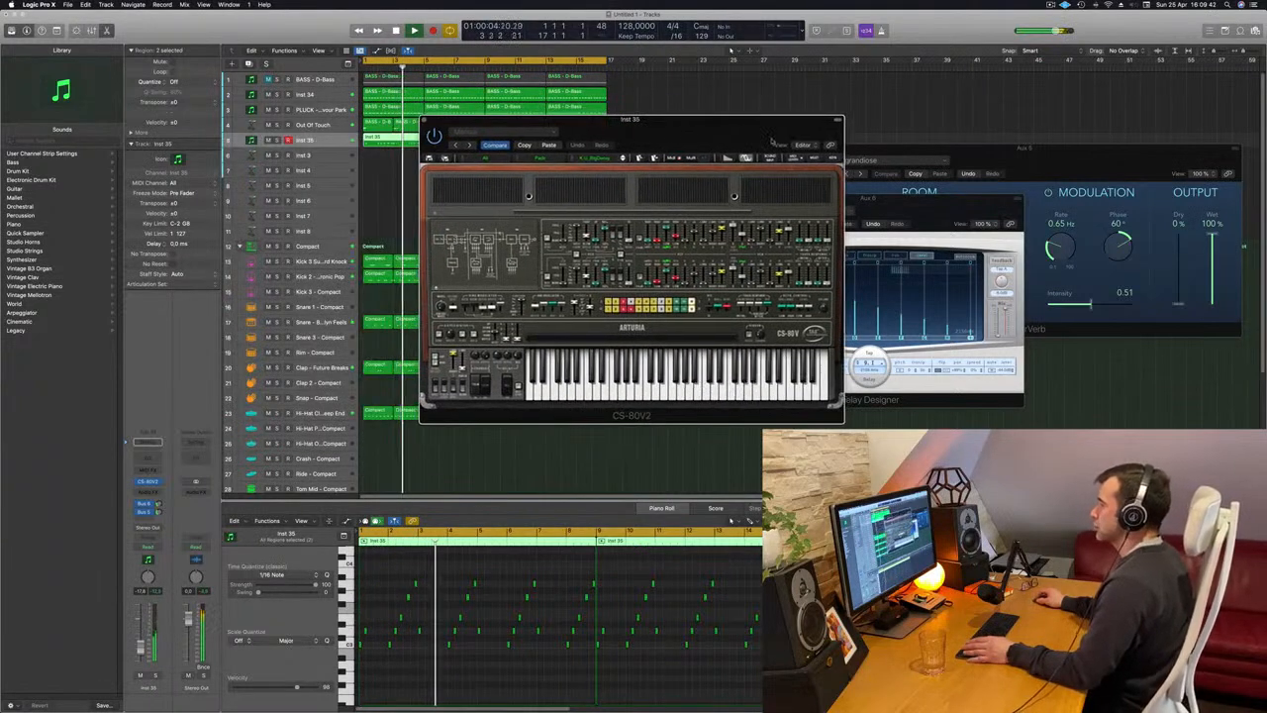
left_click_drag(773, 141, 808, 138)
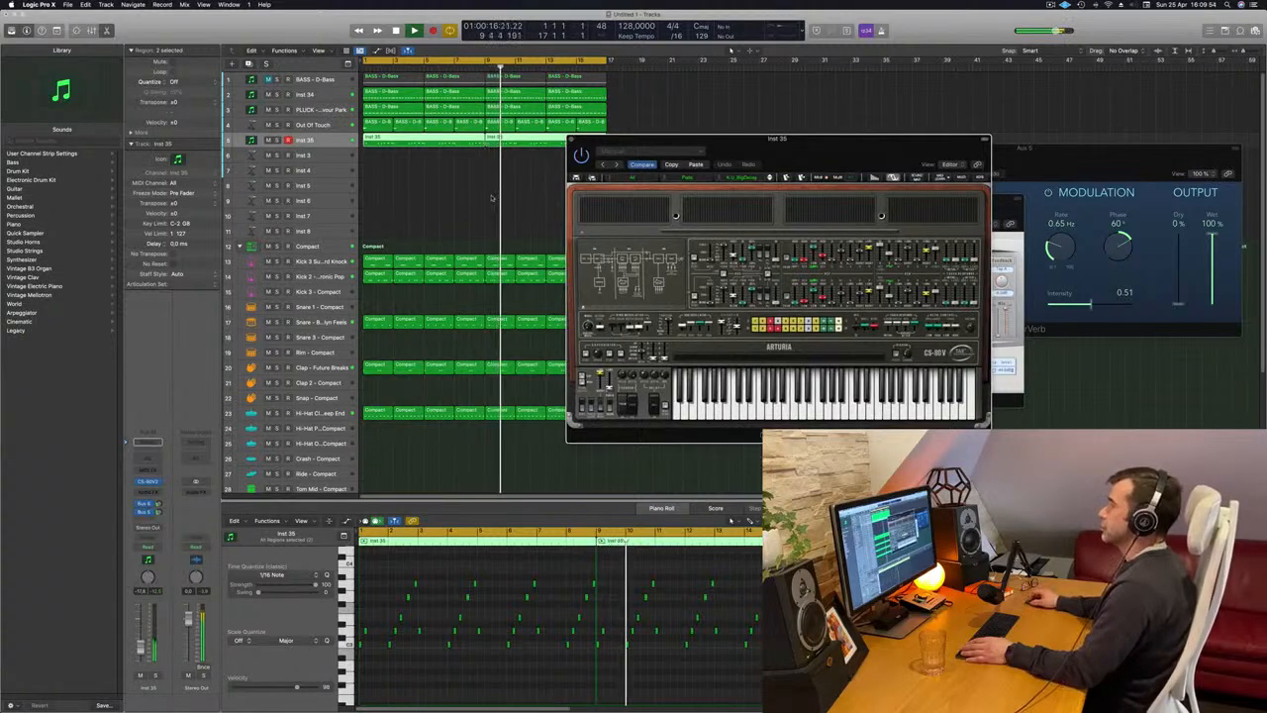
left_click(434, 164)
key("Return")
left_click(425, 139)
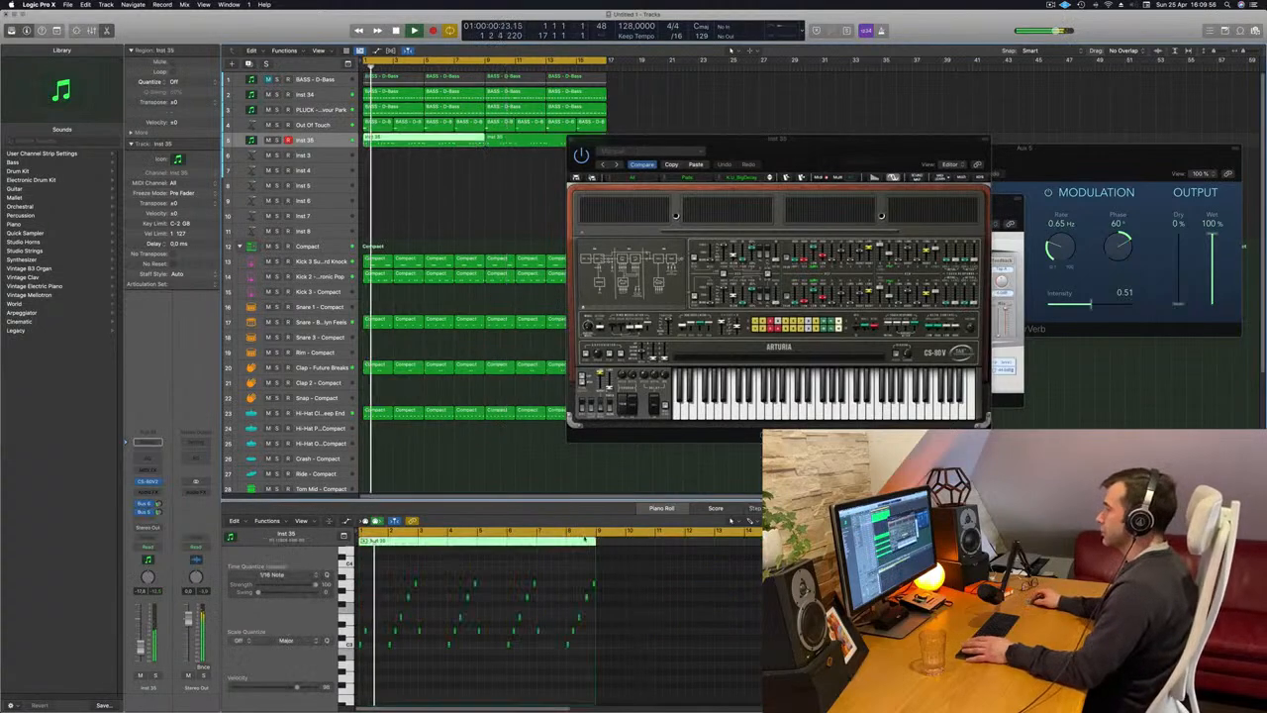
key("space")
key("space")
left_click_drag(579, 572, 596, 586)
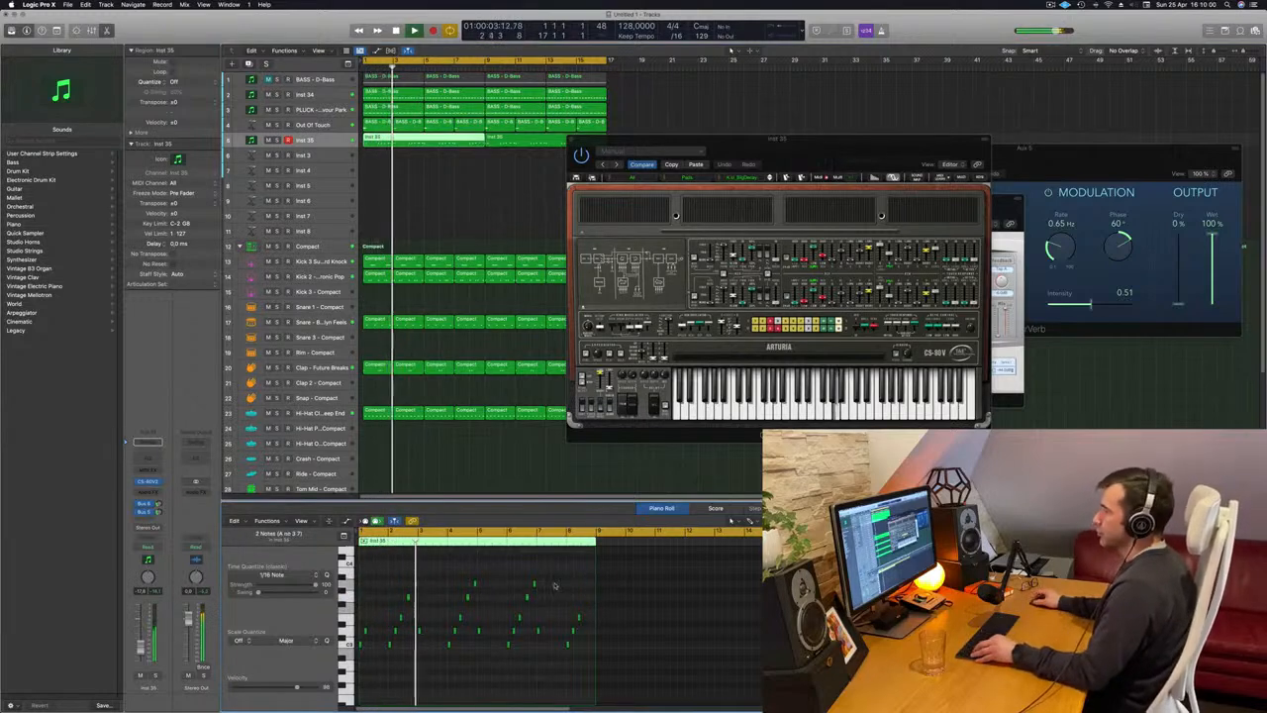
Select the second Inst 35 region and adjust the track's Bus 5 send level, repositioning the CS-80V2 window as needed.
left_click_drag(596, 140, 682, 139)
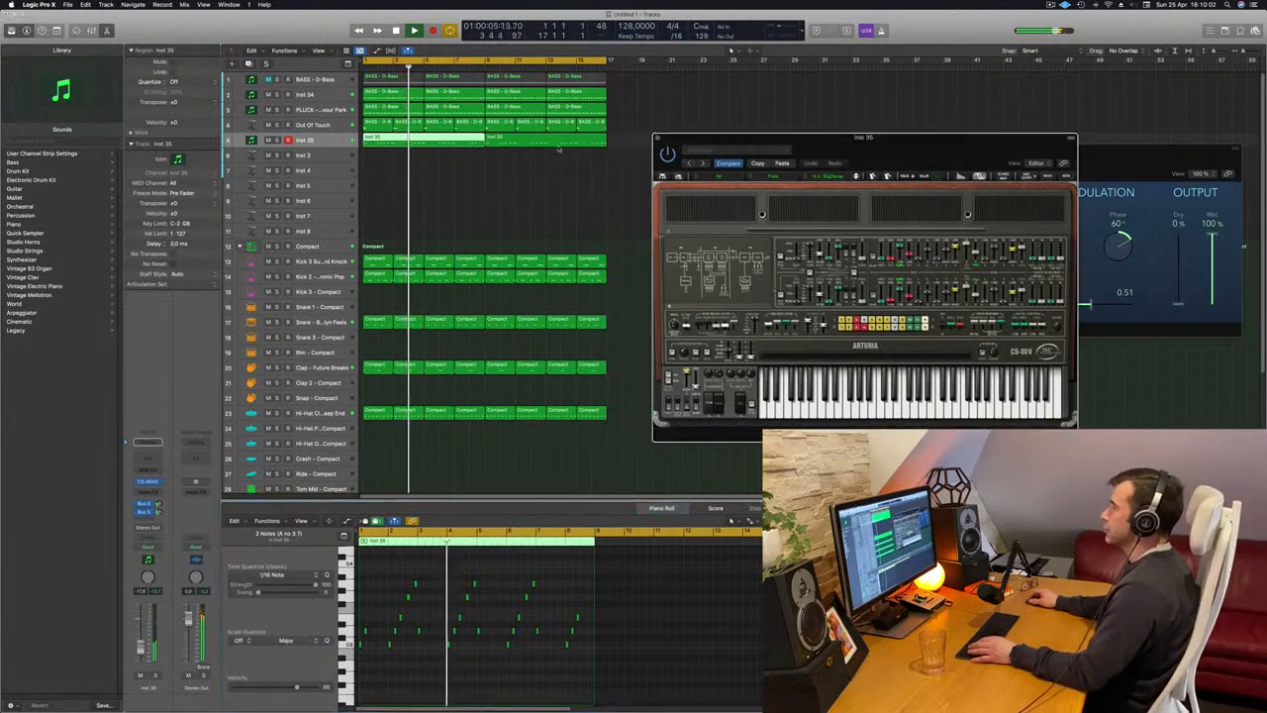
left_click(557, 141)
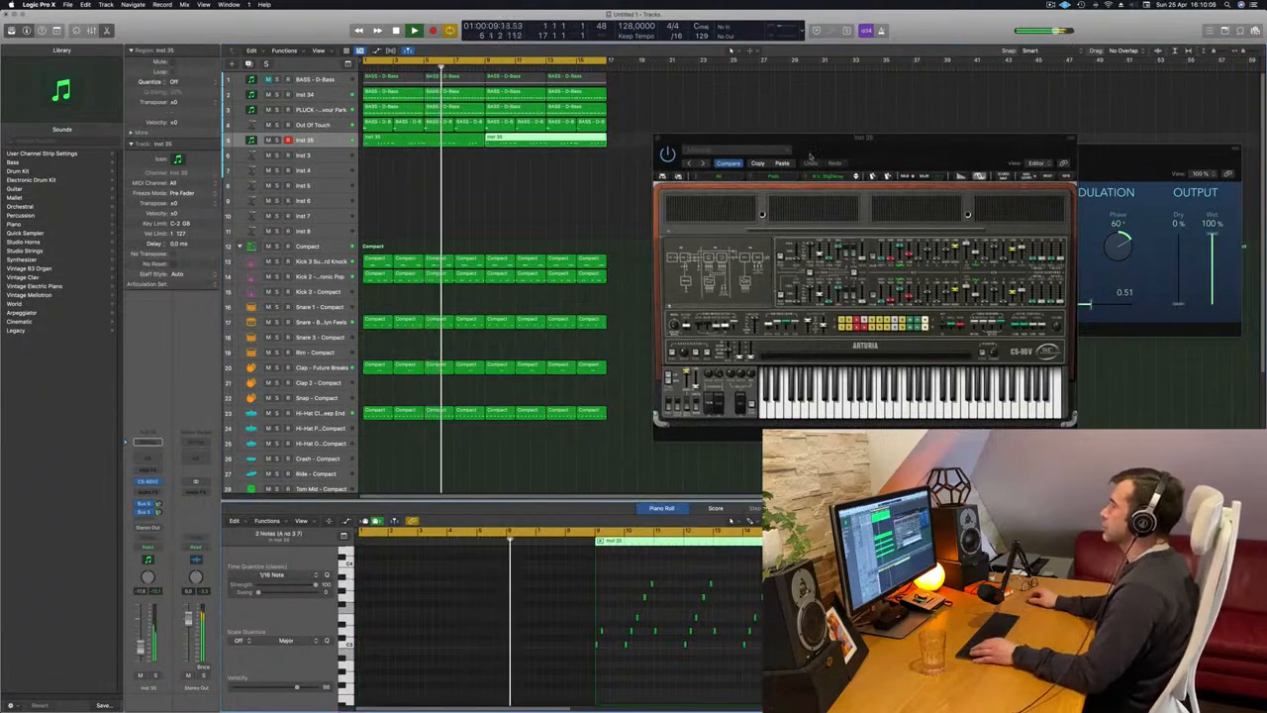
left_click_drag(809, 156, 669, 168)
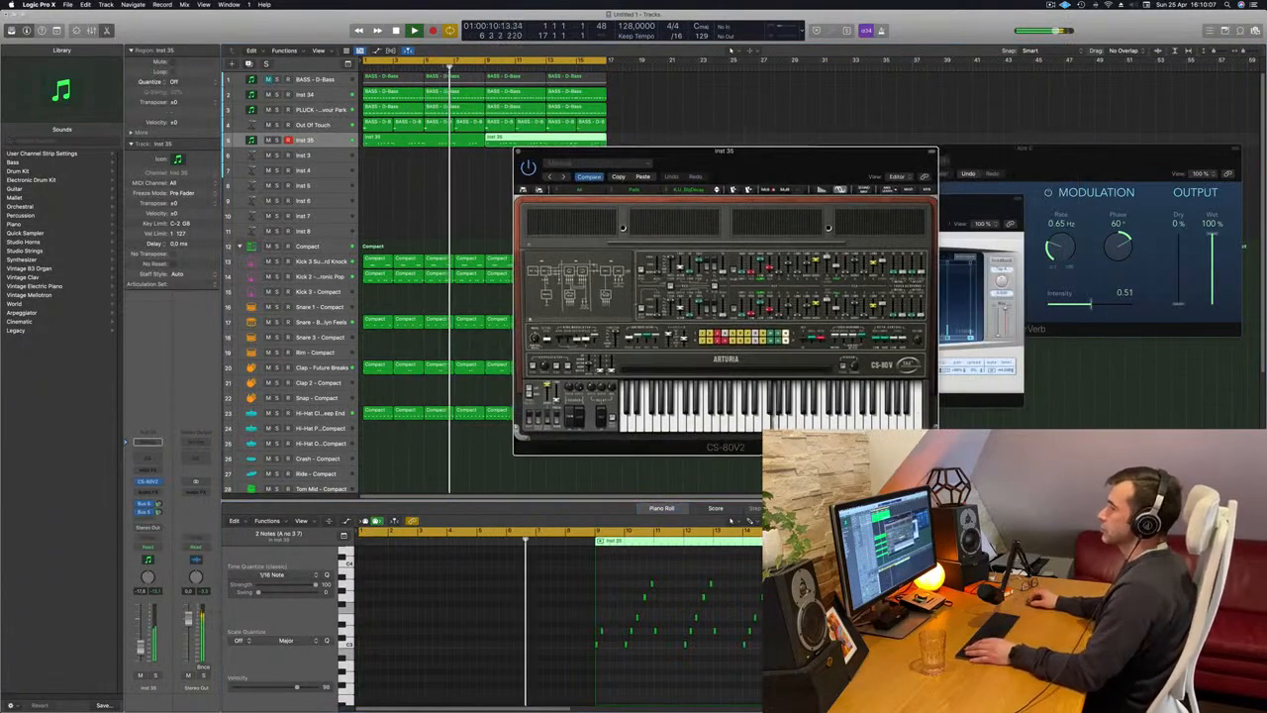
left_click_drag(158, 512, 158, 512)
double_click(158, 511)
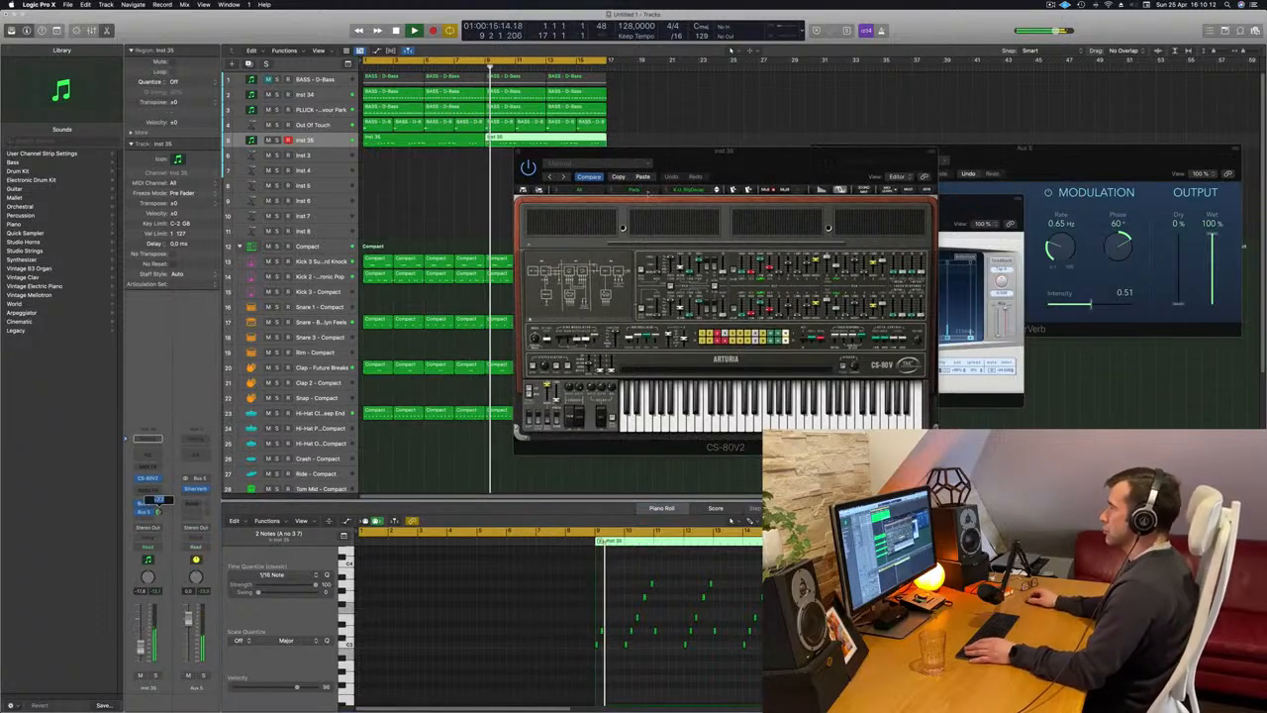
left_click_drag(733, 165, 639, 194)
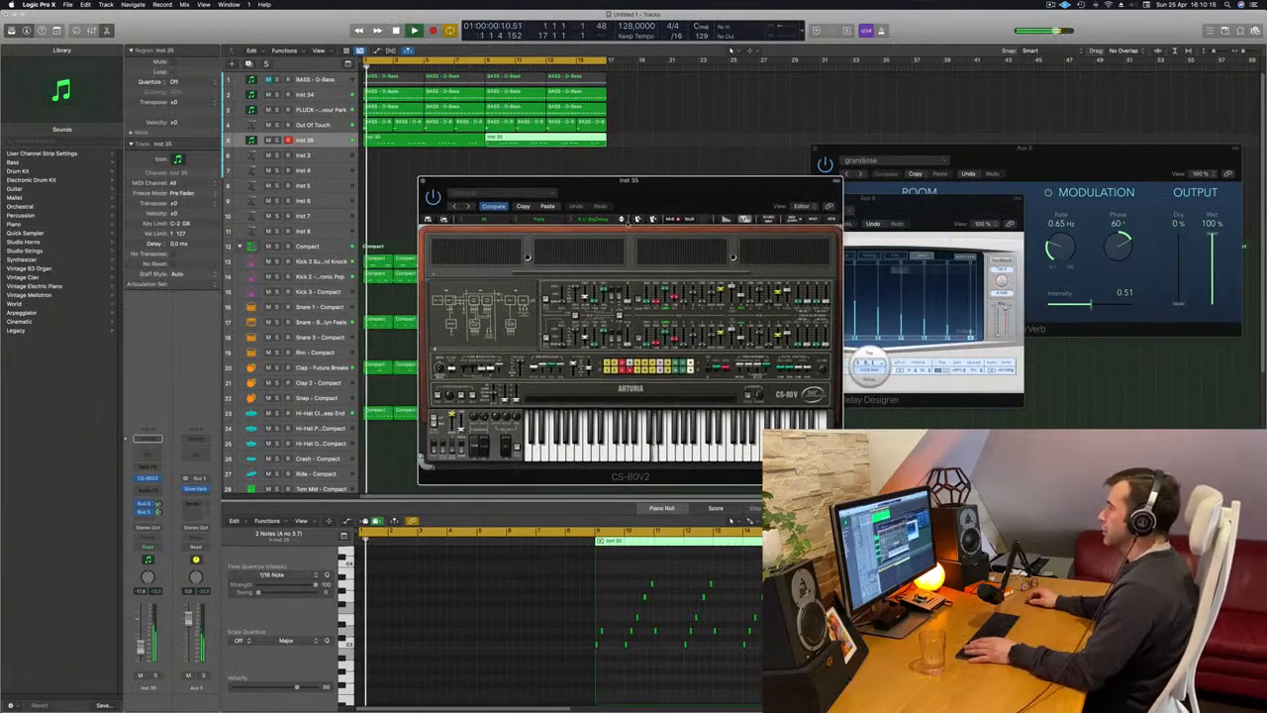
Advance the CS-80V2 through the pad presets to the Strings preset and raise the Inst 35 track's volume.
left_click(623, 218)
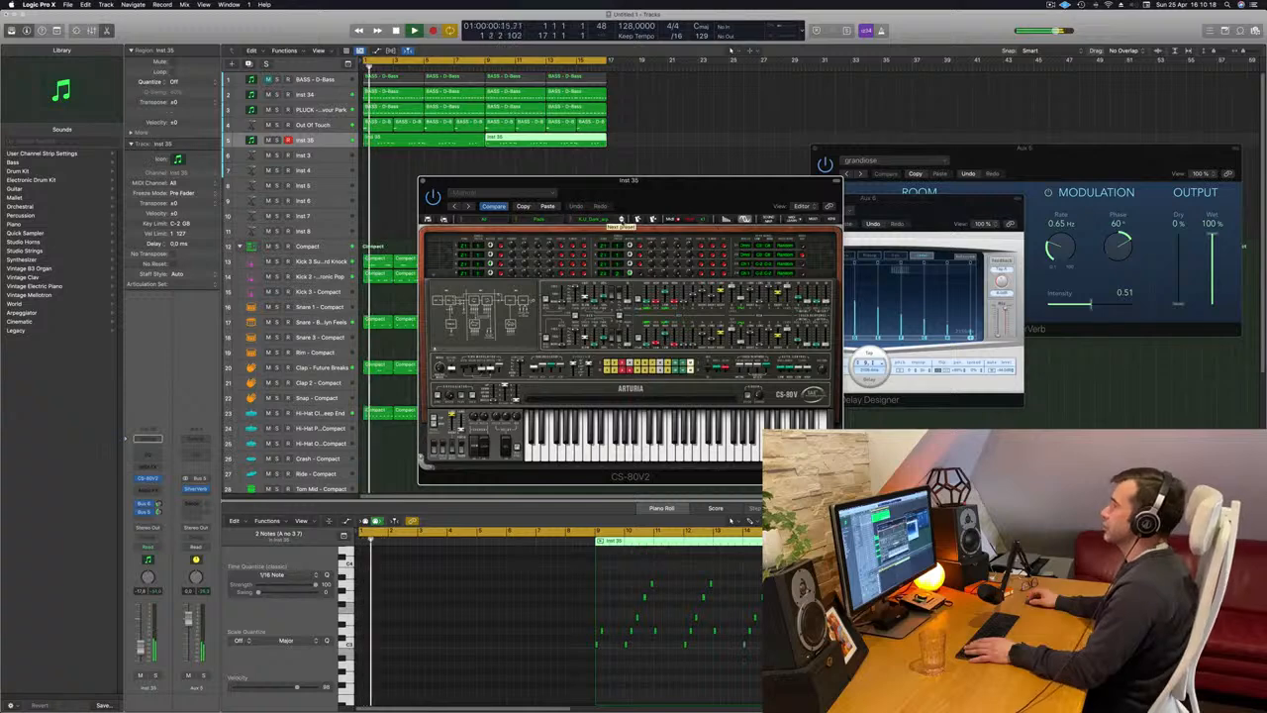
left_click(621, 220)
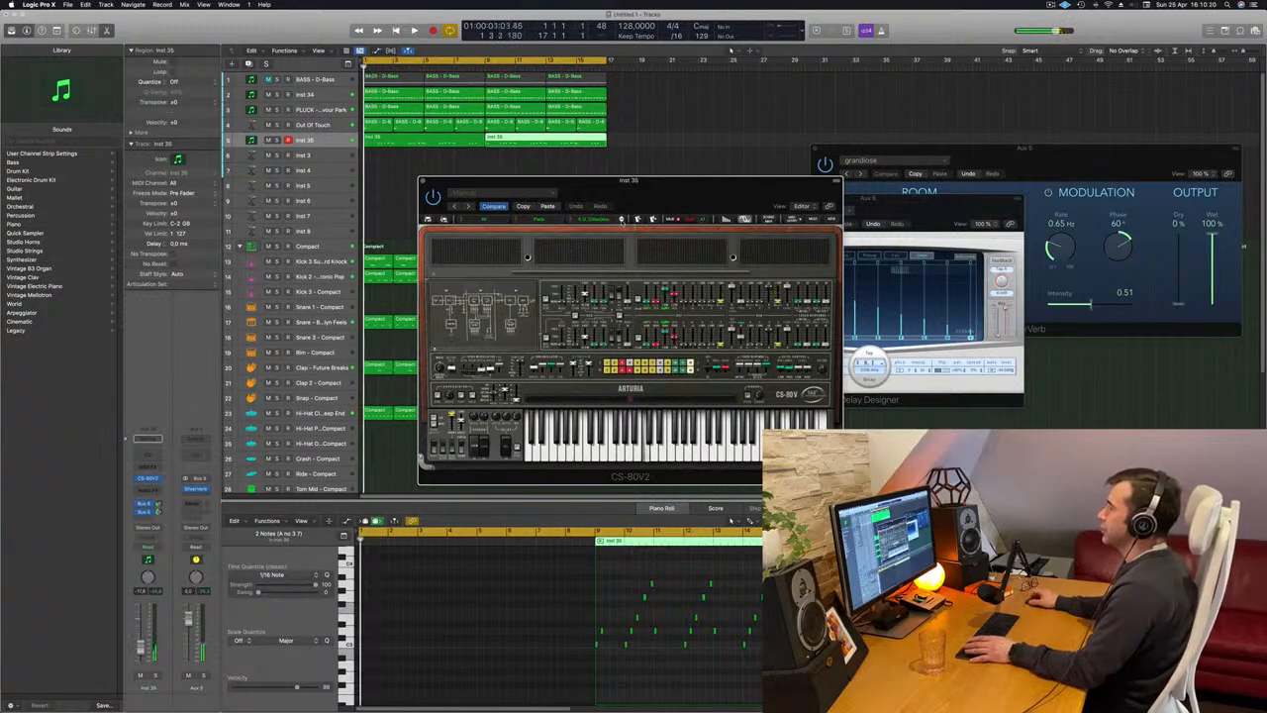
left_click(622, 220)
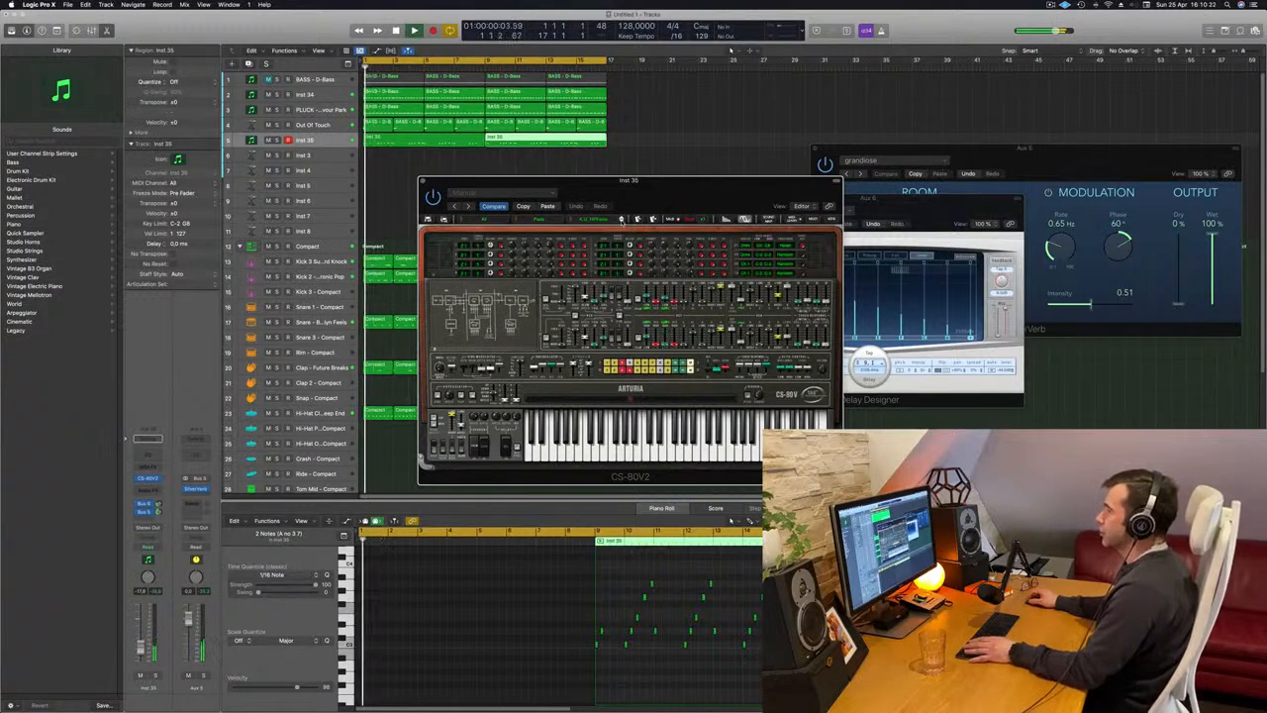
left_click(622, 219)
left_click(621, 220)
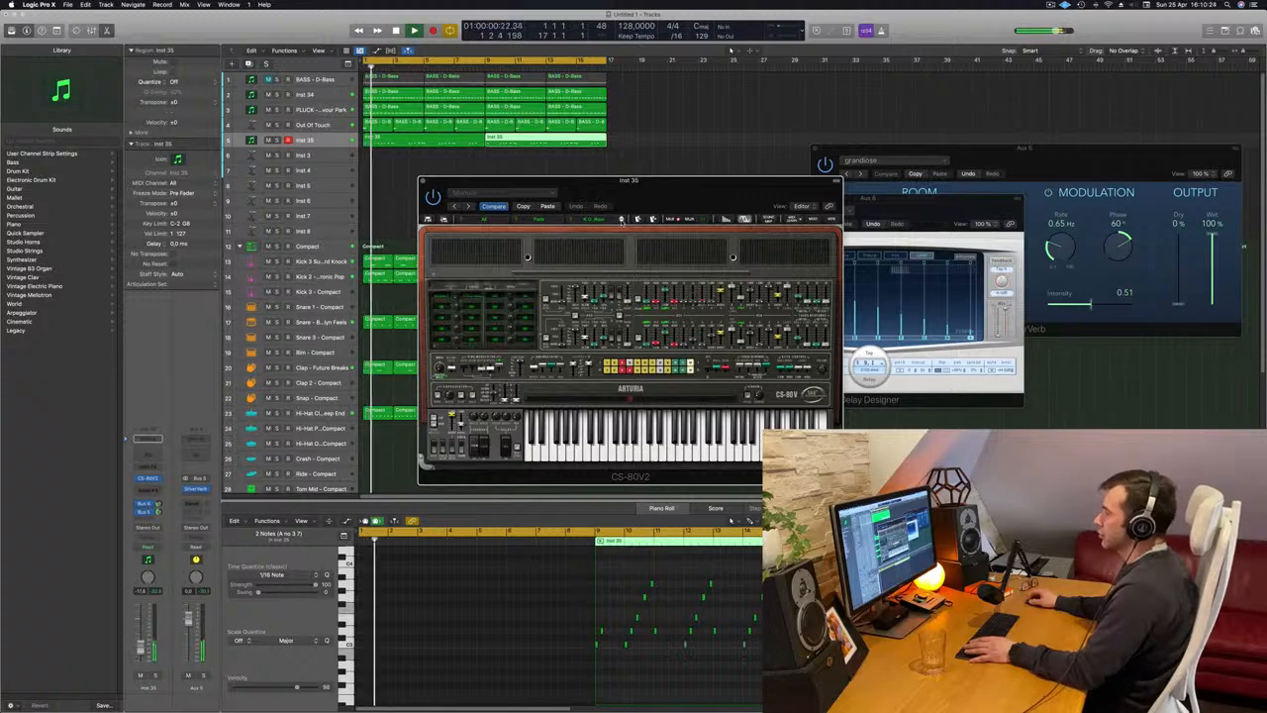
left_click(622, 219)
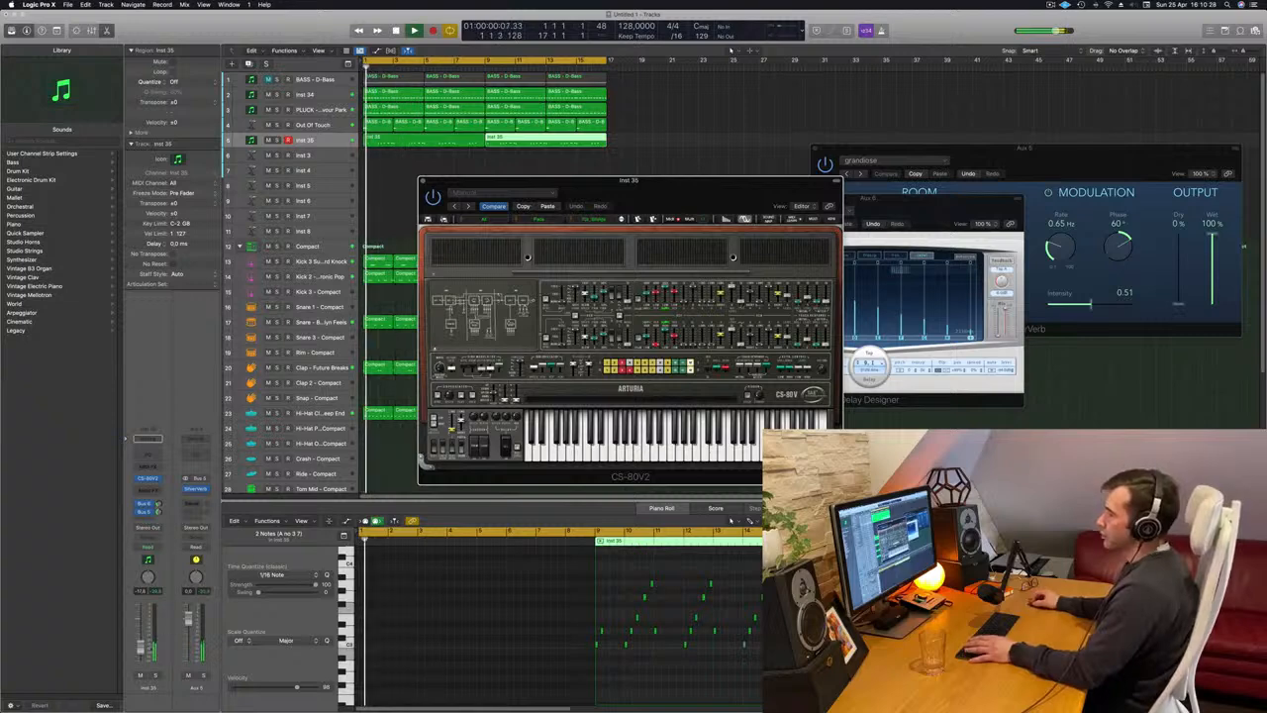
left_click(140, 645)
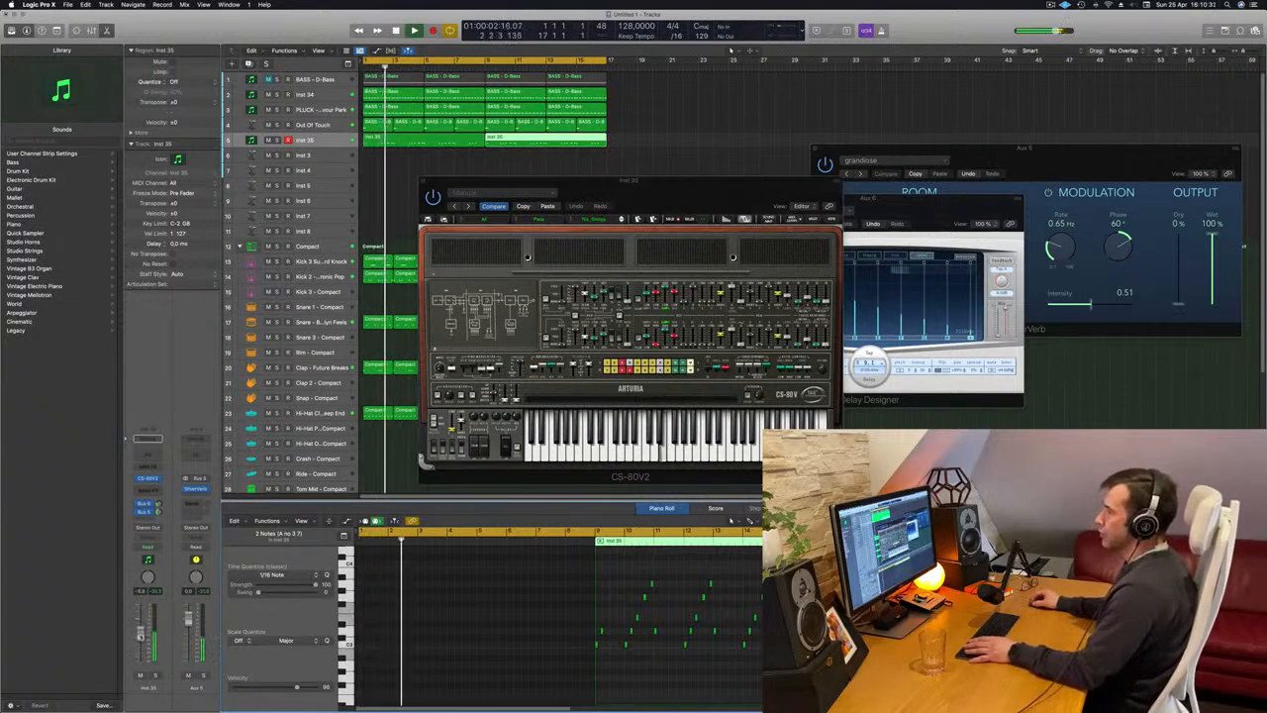
Shift the CS-80V2 window and audition the pad presets following Strings, restarting the melody between them.
left_click_drag(698, 183, 671, 206)
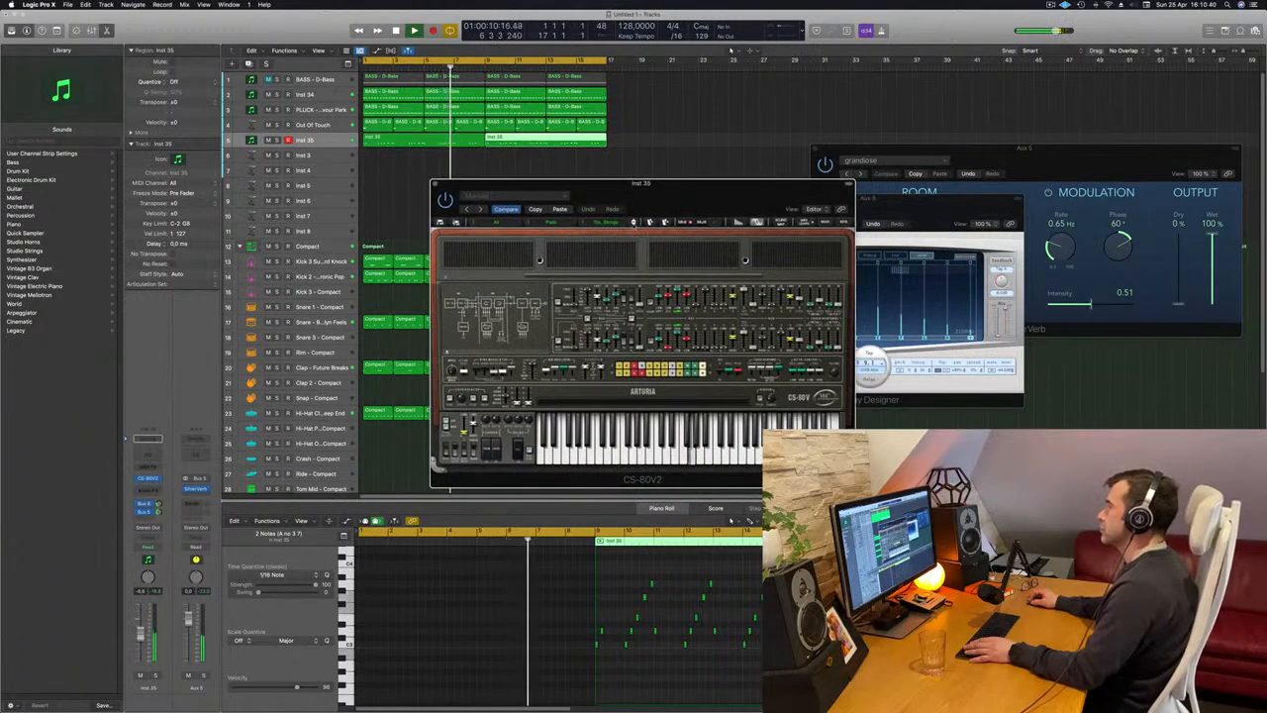
left_click(649, 221)
left_click(633, 222)
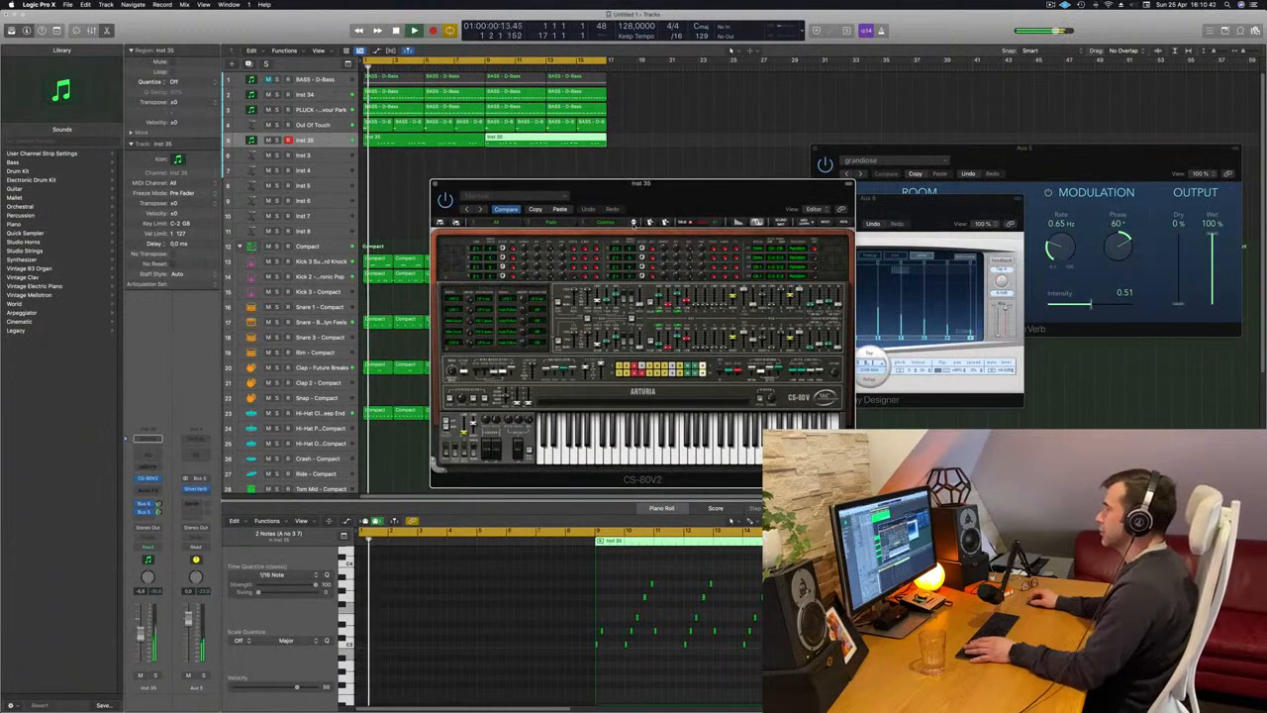
left_click(633, 222)
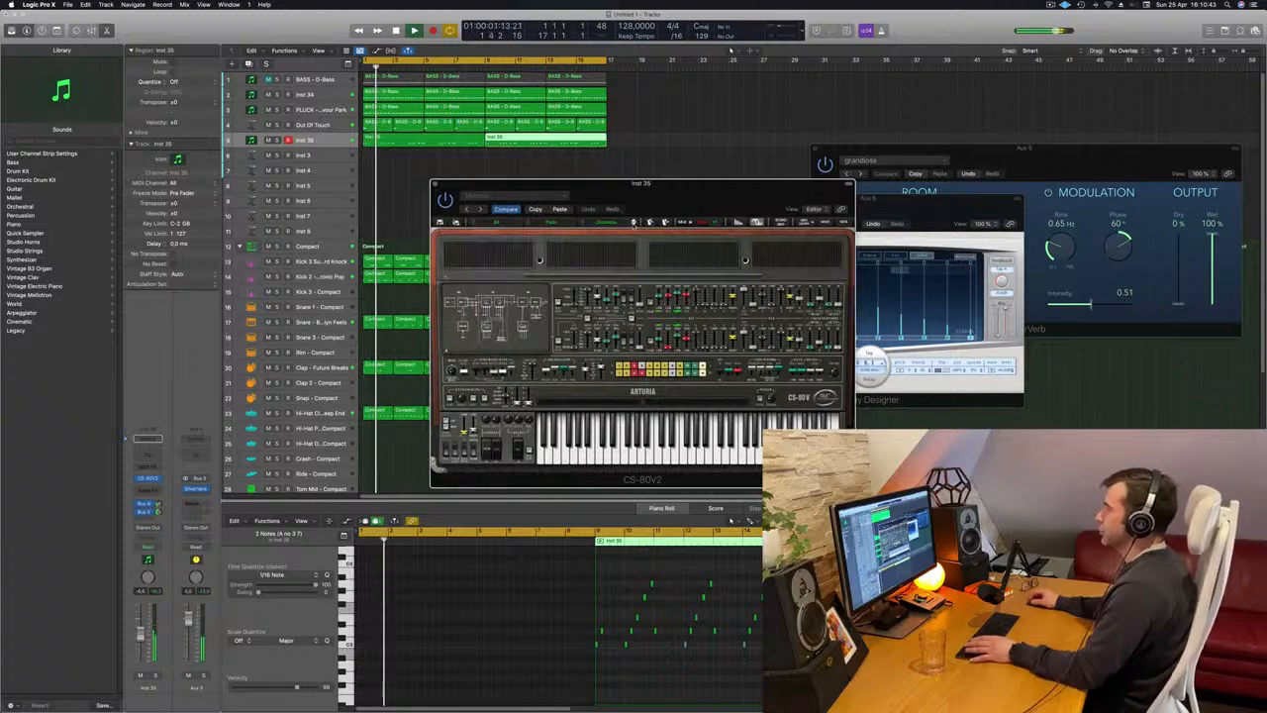
left_click(634, 222)
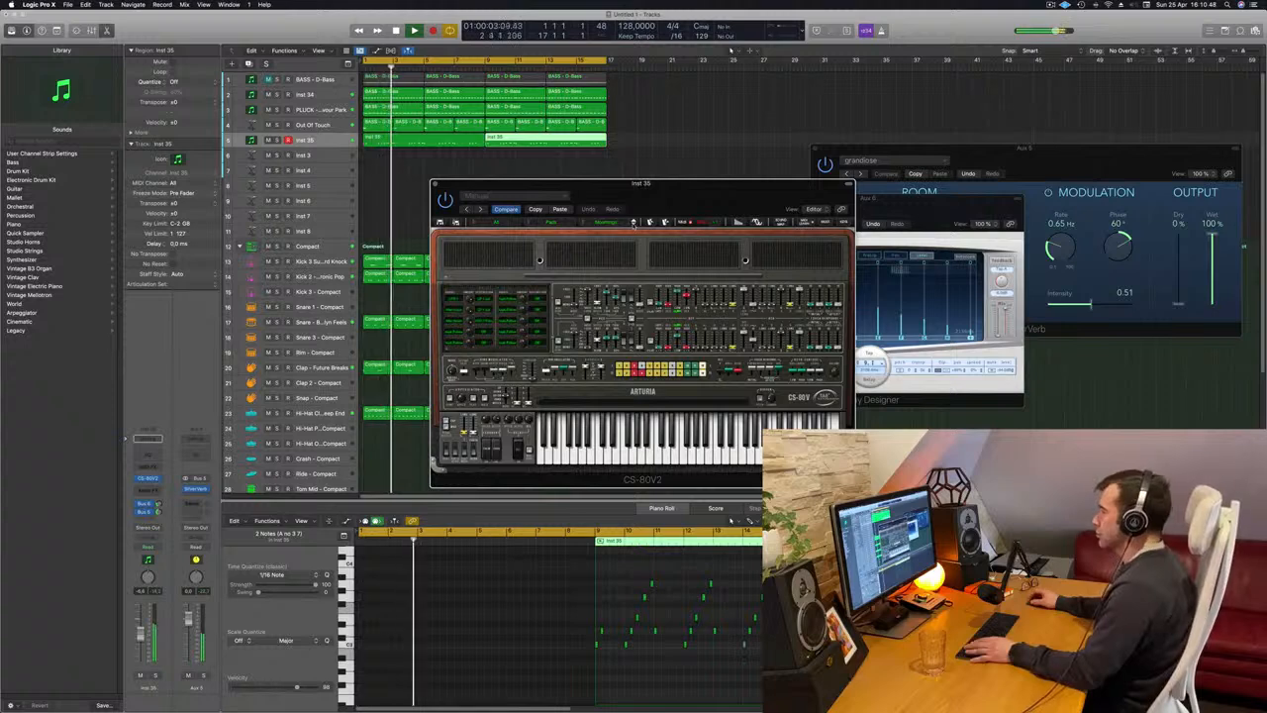
left_click(634, 223)
key("space")
key("space")
Audition two further CS-80V2 pad presets, move the synth window clear of the first regions and lower the Inst 35 volume.
left_click_drag(653, 214, 709, 219)
left_click(649, 231)
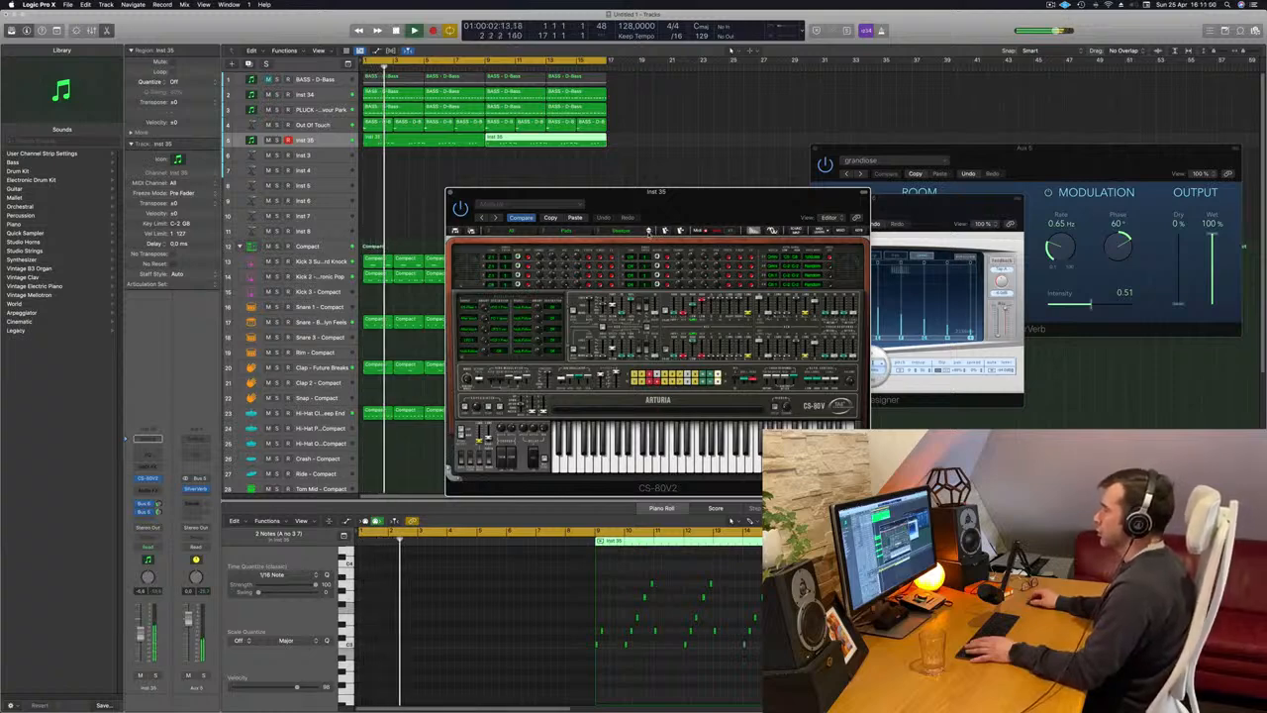
key("space")
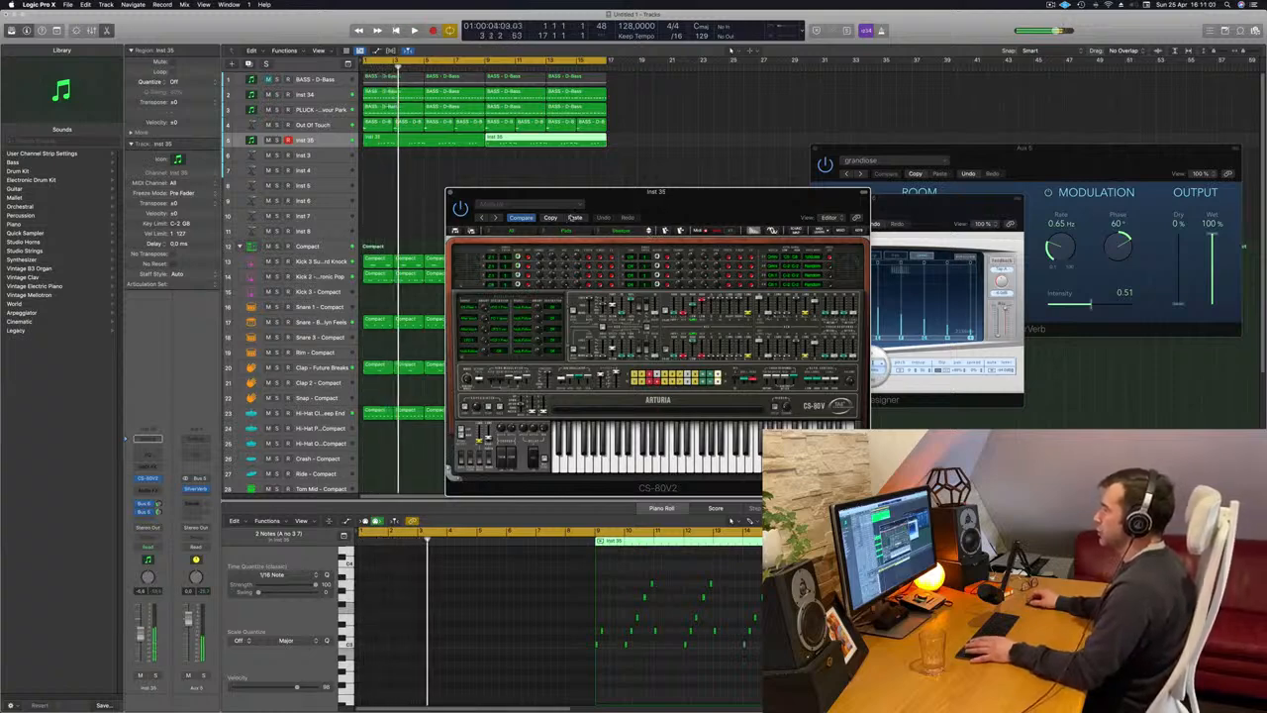
key("space")
left_click(649, 230)
key("space")
key("space")
left_click_drag(671, 203, 782, 114)
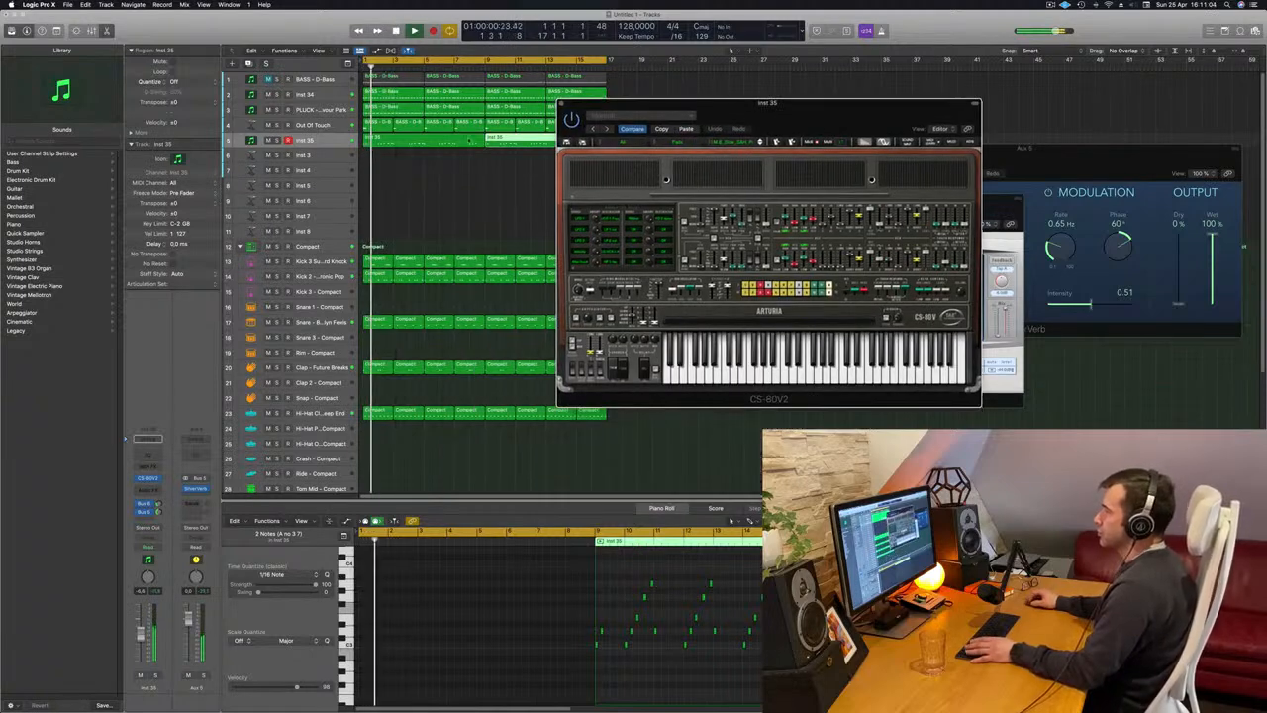
left_click_drag(140, 635, 140, 641)
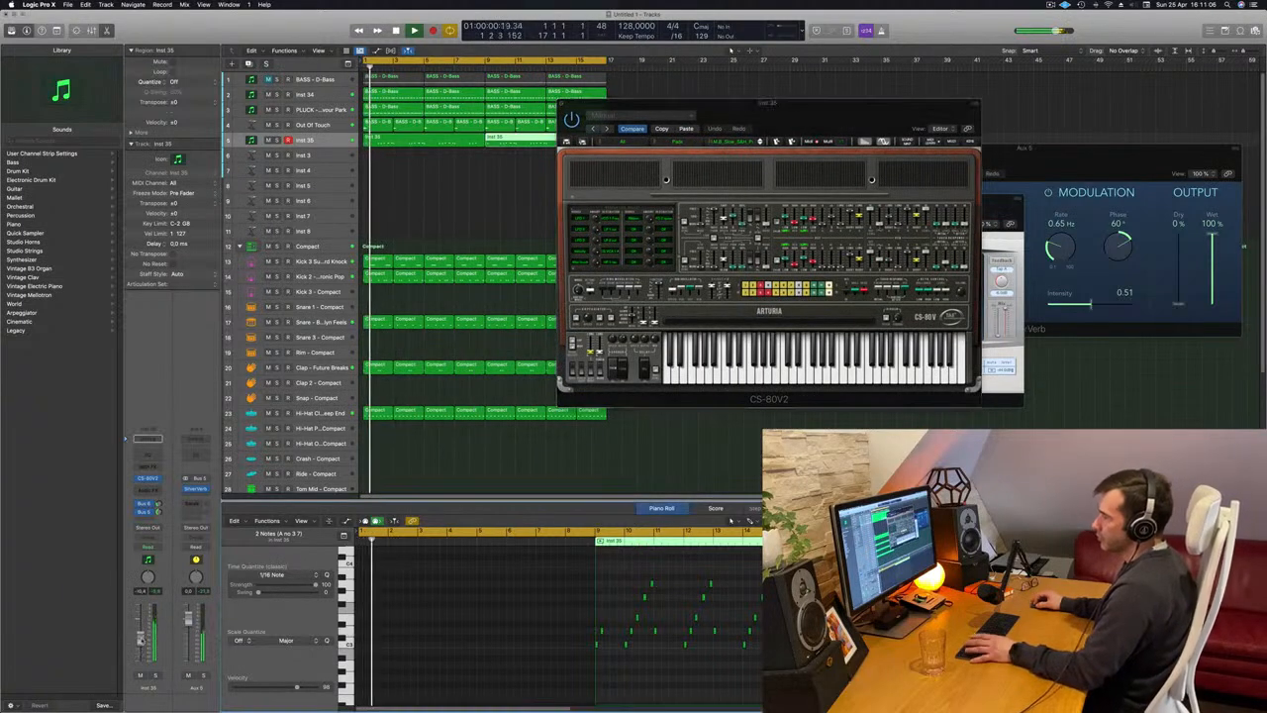
Restart the playback, close the Inst 35 track's CS-80V2 window and clear the region selection.
key("space")
key("space")
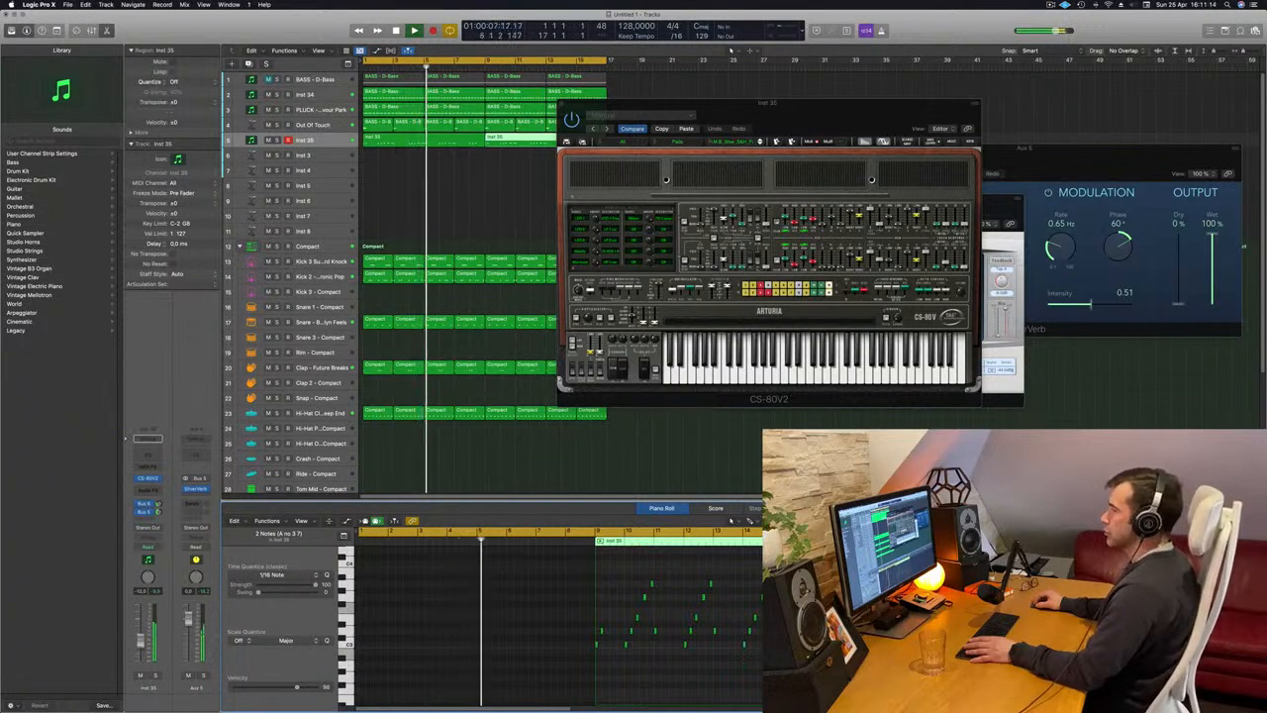
left_click_drag(726, 108, 600, 150)
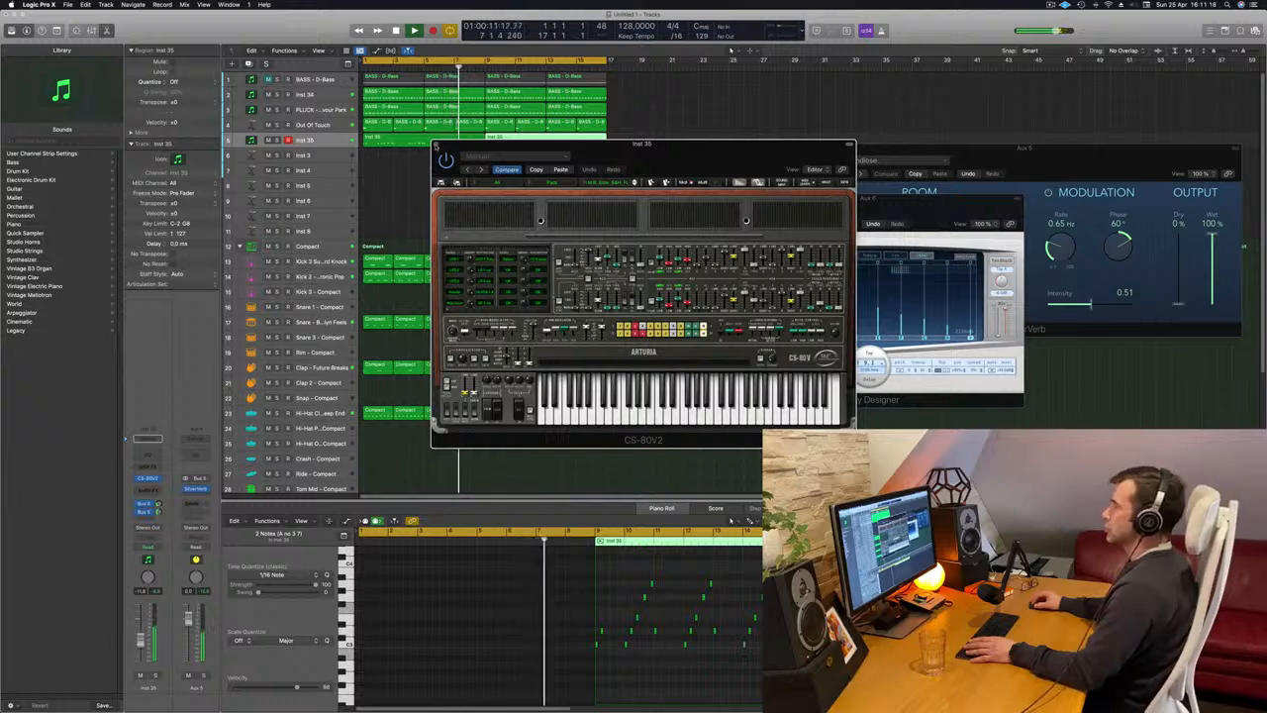
left_click(436, 145)
left_click(432, 182)
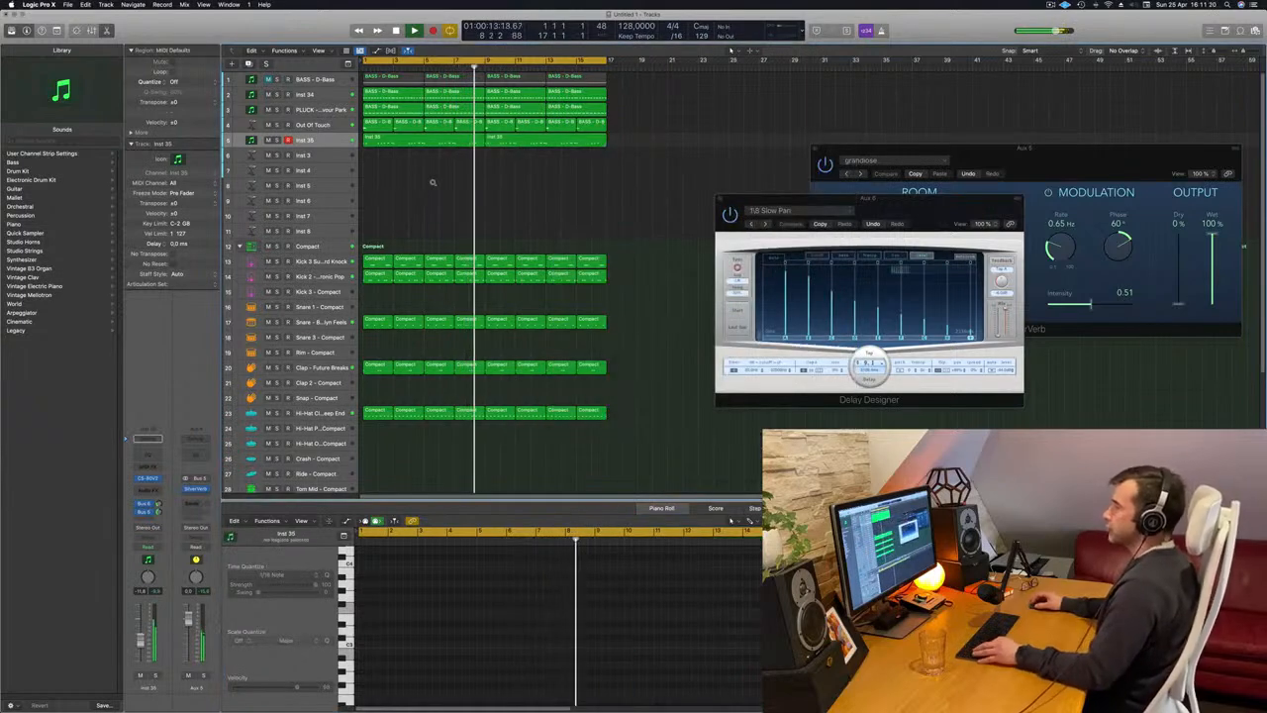
Duplicate the Inst 35 track with its settings while restarting playback, and open the duplicate's CS-80V2 instrument.
scroll(433, 182, "left", 5)
scroll(433, 184, "right", 1)
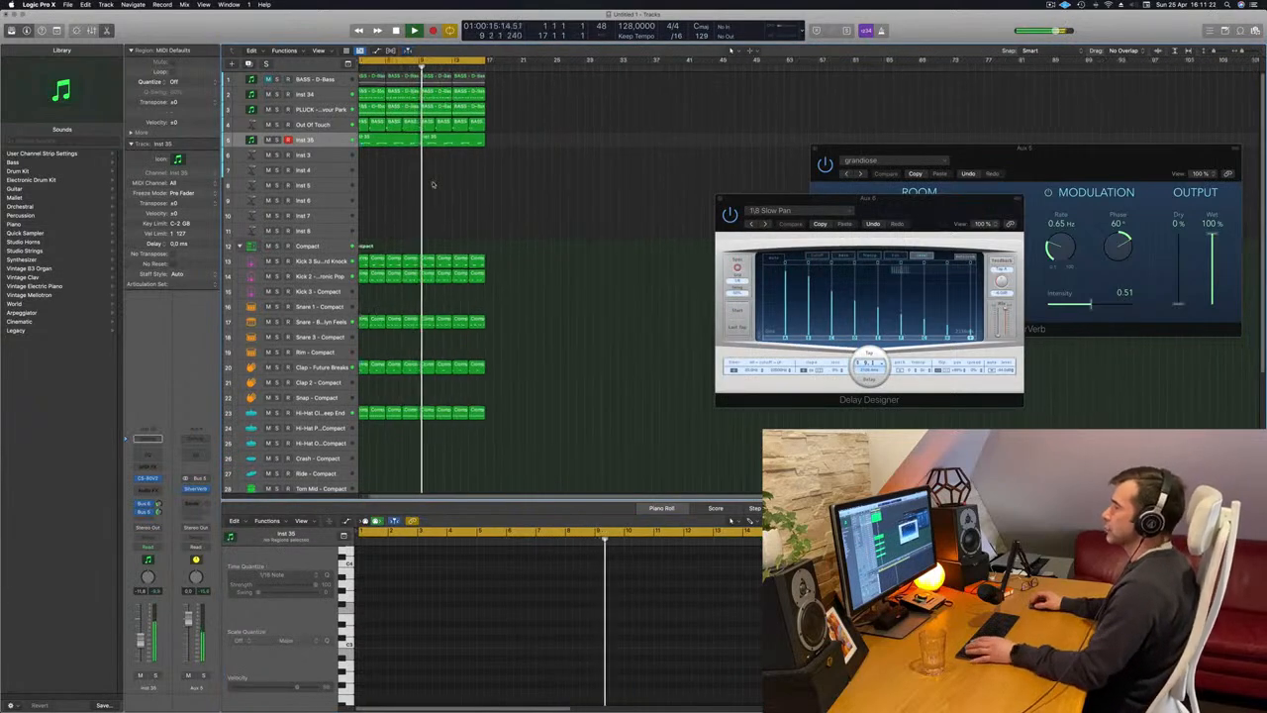
key("Return")
left_click(323, 139)
key("space")
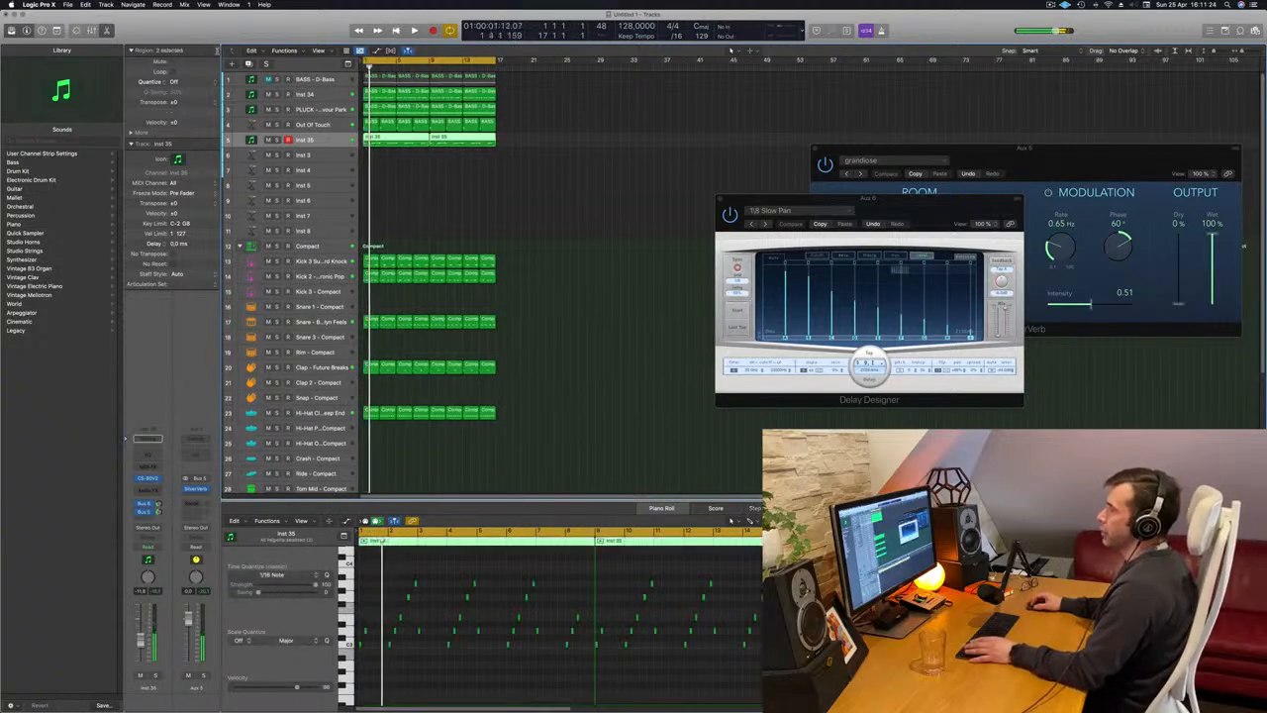
key("super+d")
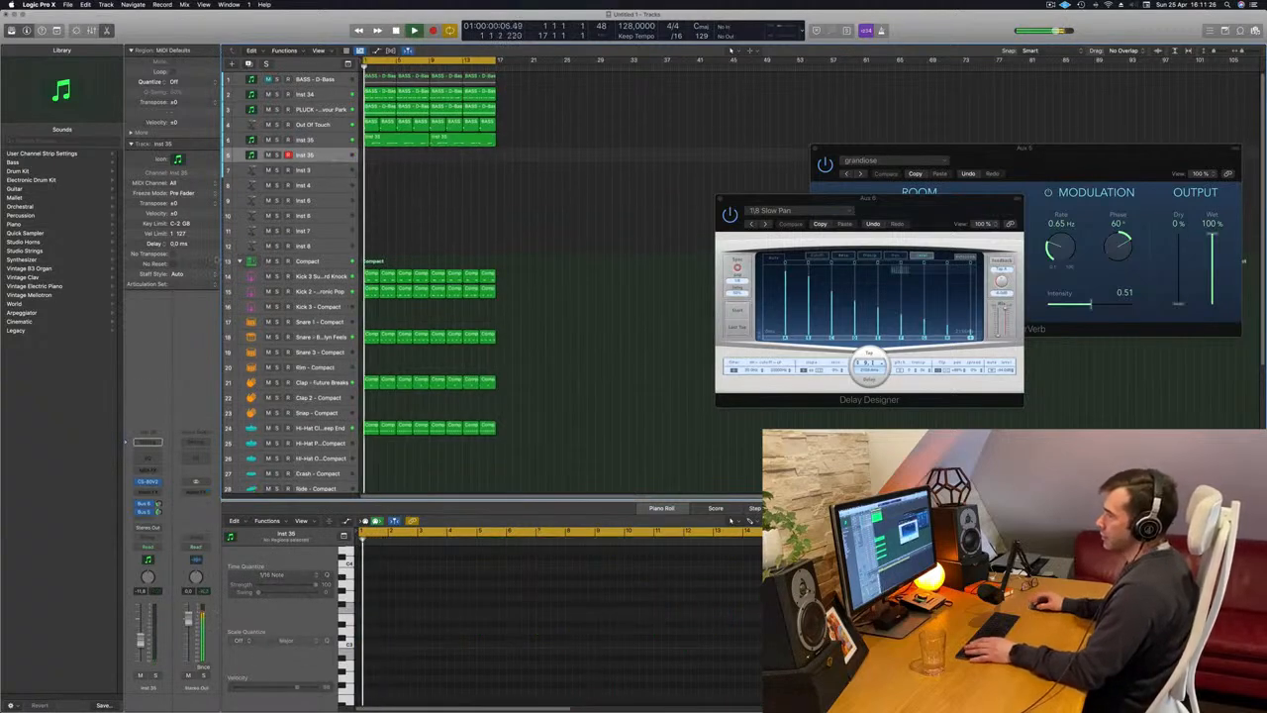
left_click(147, 481)
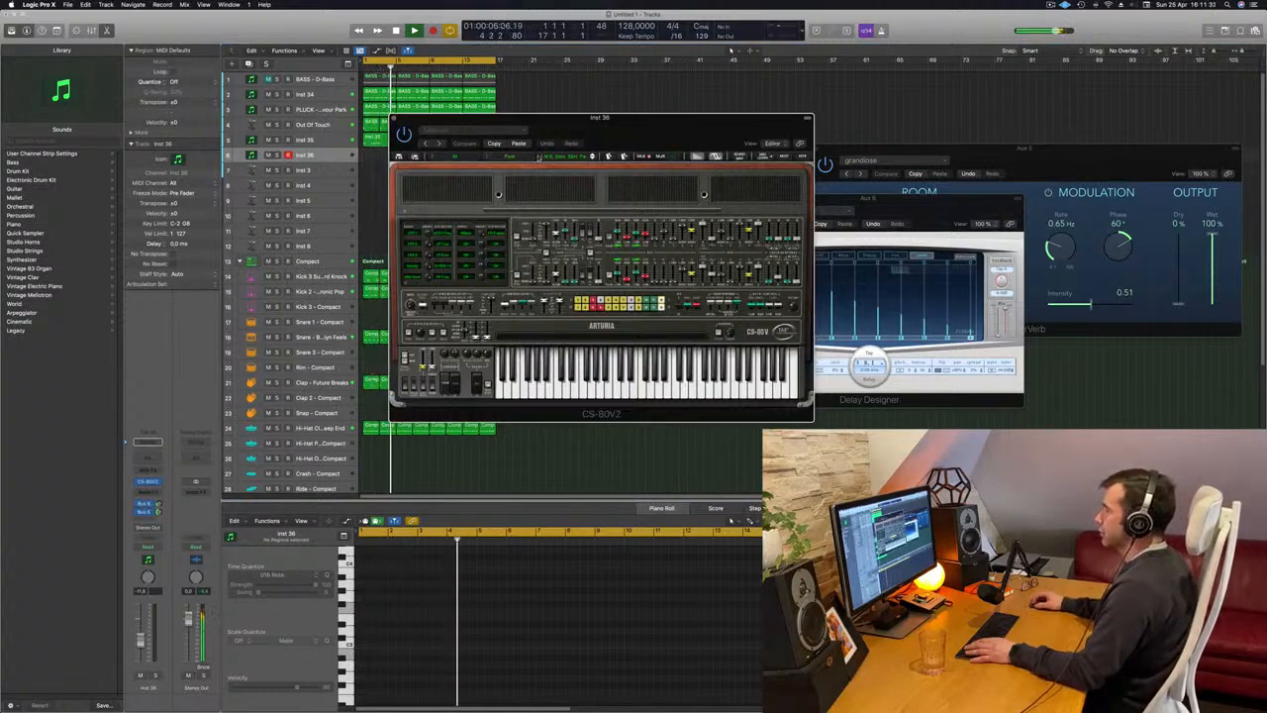
Browse the CS-80V2 presets across all banks, load CuriouserAndCuriouser from the Pad category and move the synth window aside.
left_click(540, 157)
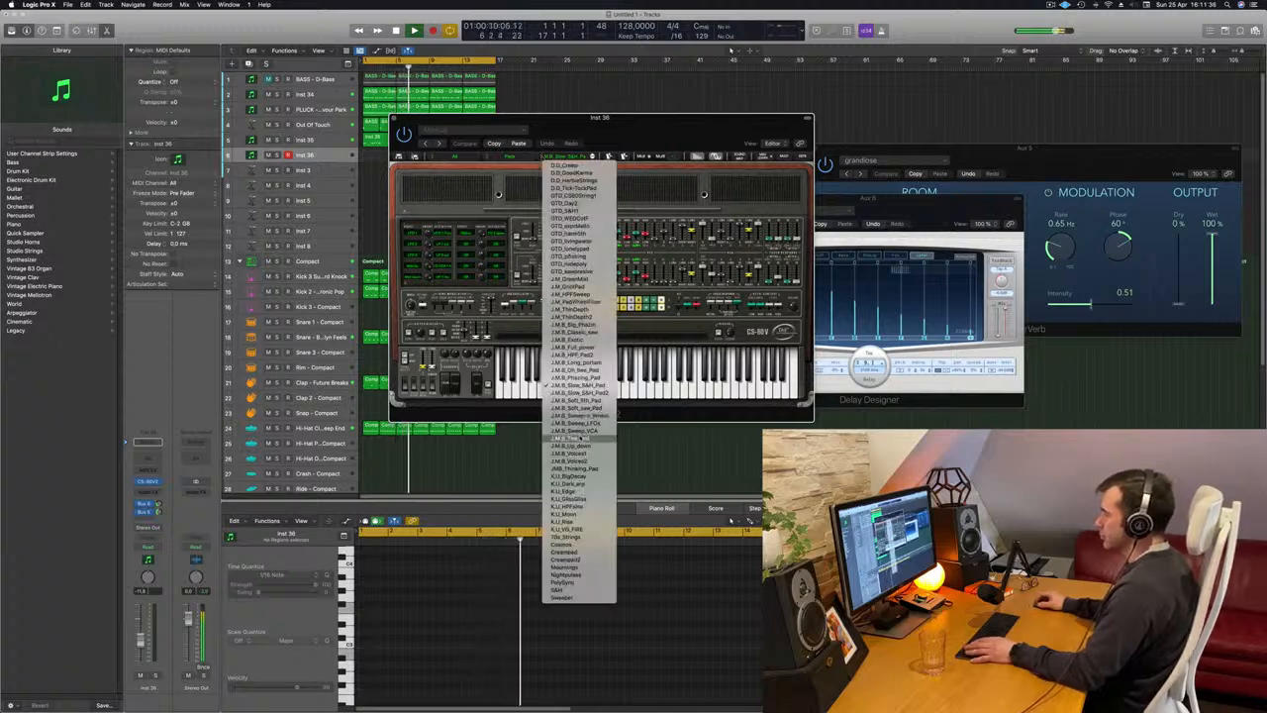
left_click(485, 158)
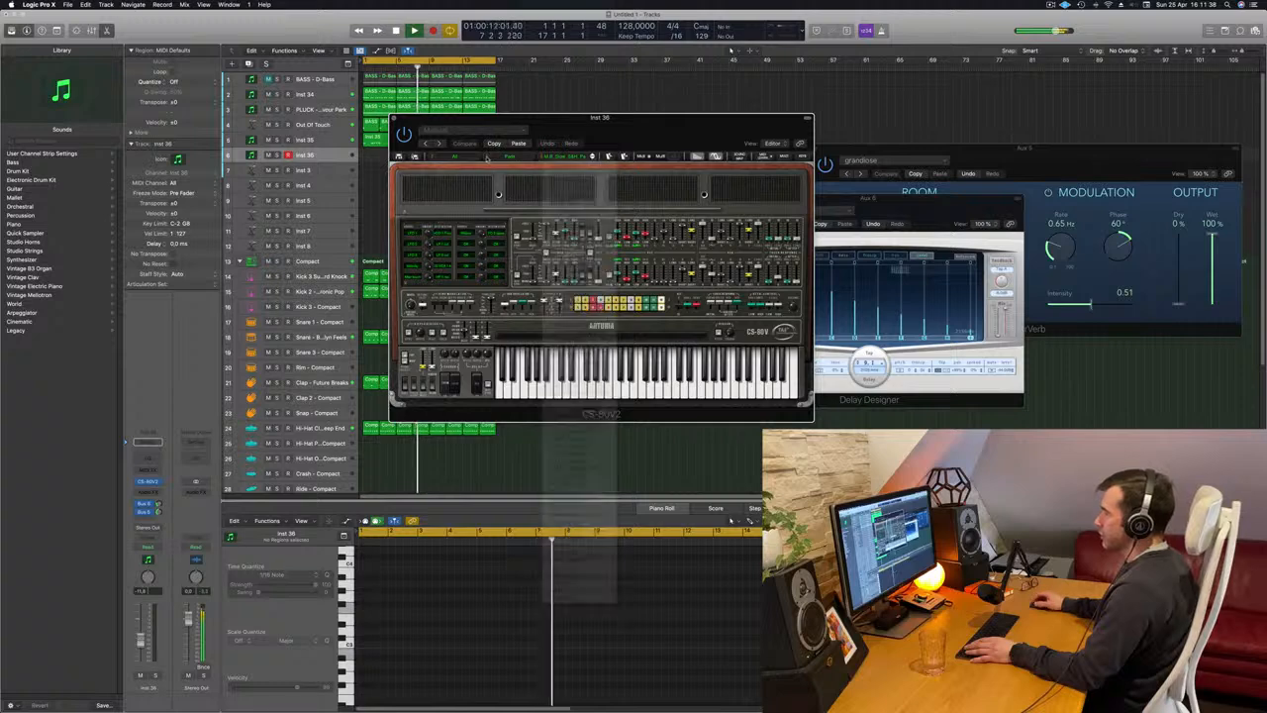
left_click(431, 157)
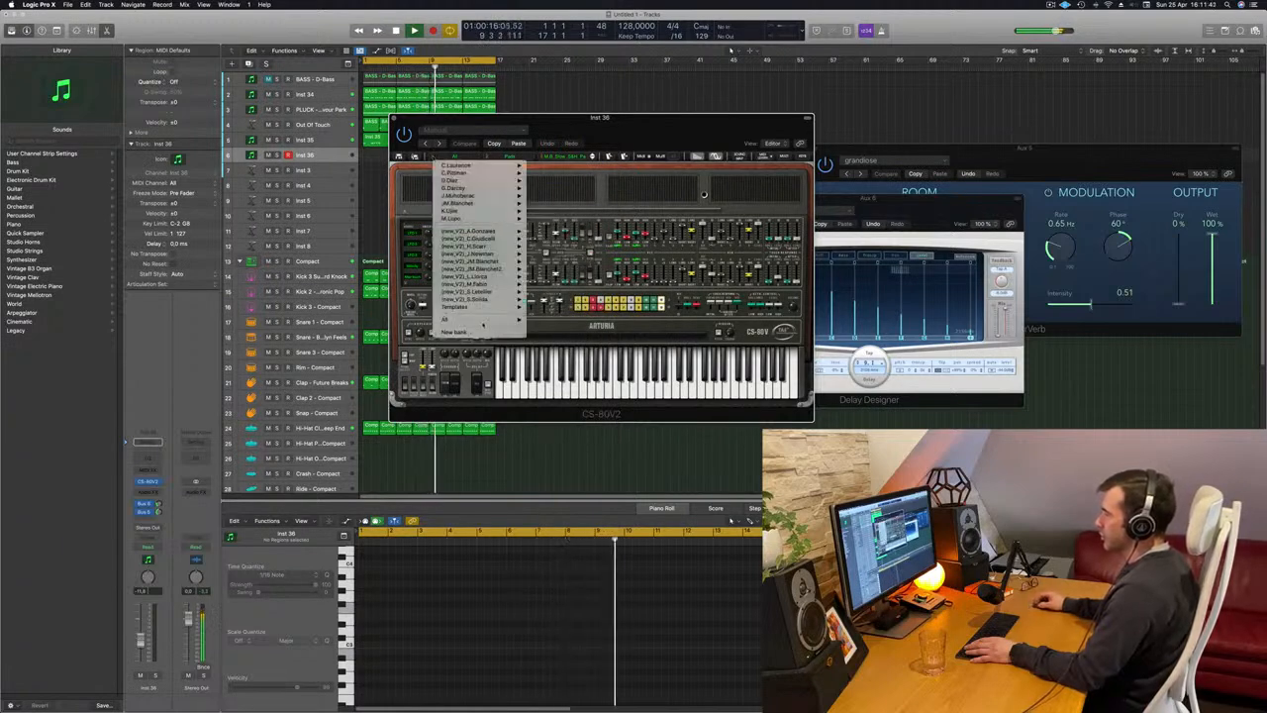
mouse_move(484, 323)
mouse_move(558, 322)
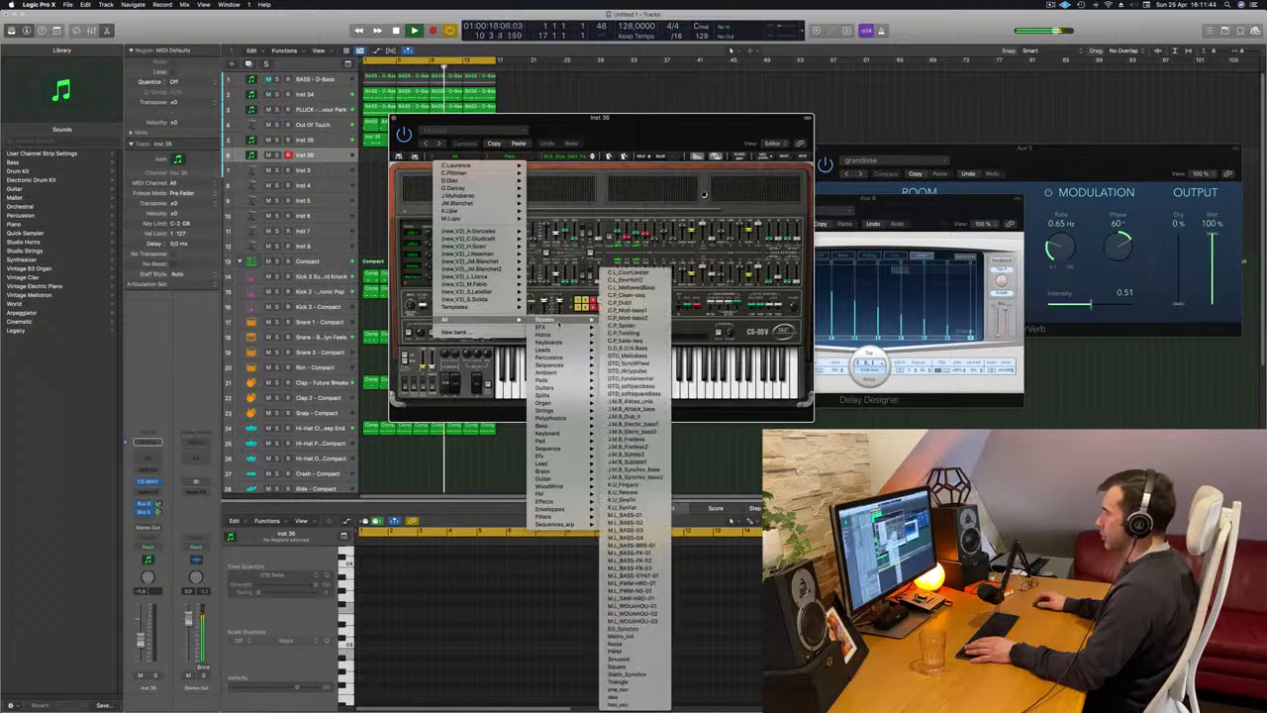
mouse_move(544, 440)
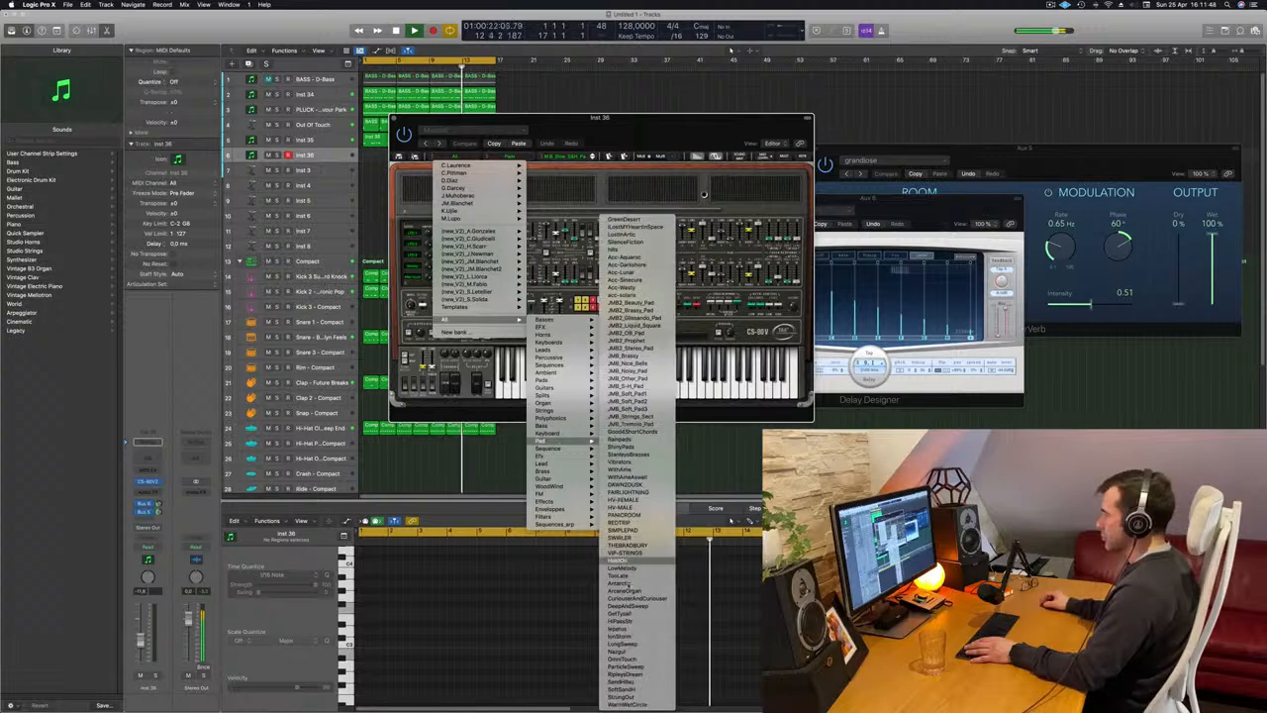
left_click(628, 424)
left_click_drag(634, 142, 825, 160)
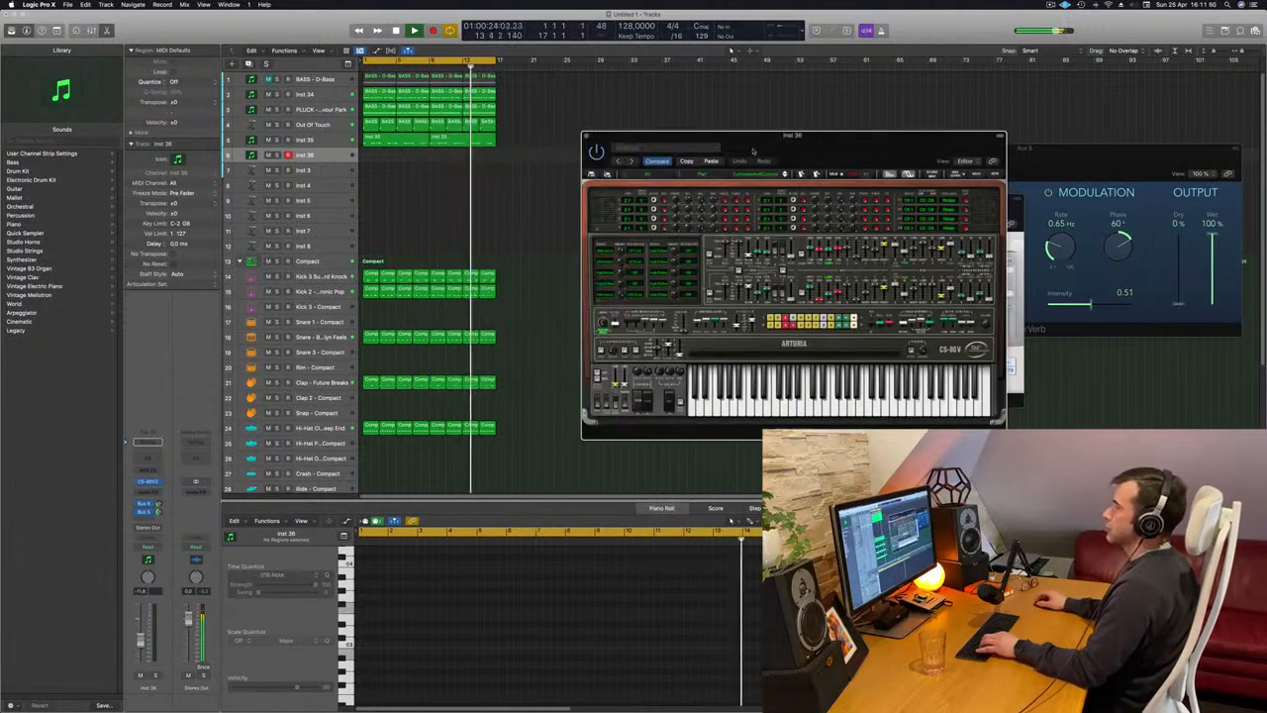
Bring up Musical Typing for the Inst 36 track, arrange it beside the CS-80V2 and play test notes.
key("g")
key("g")
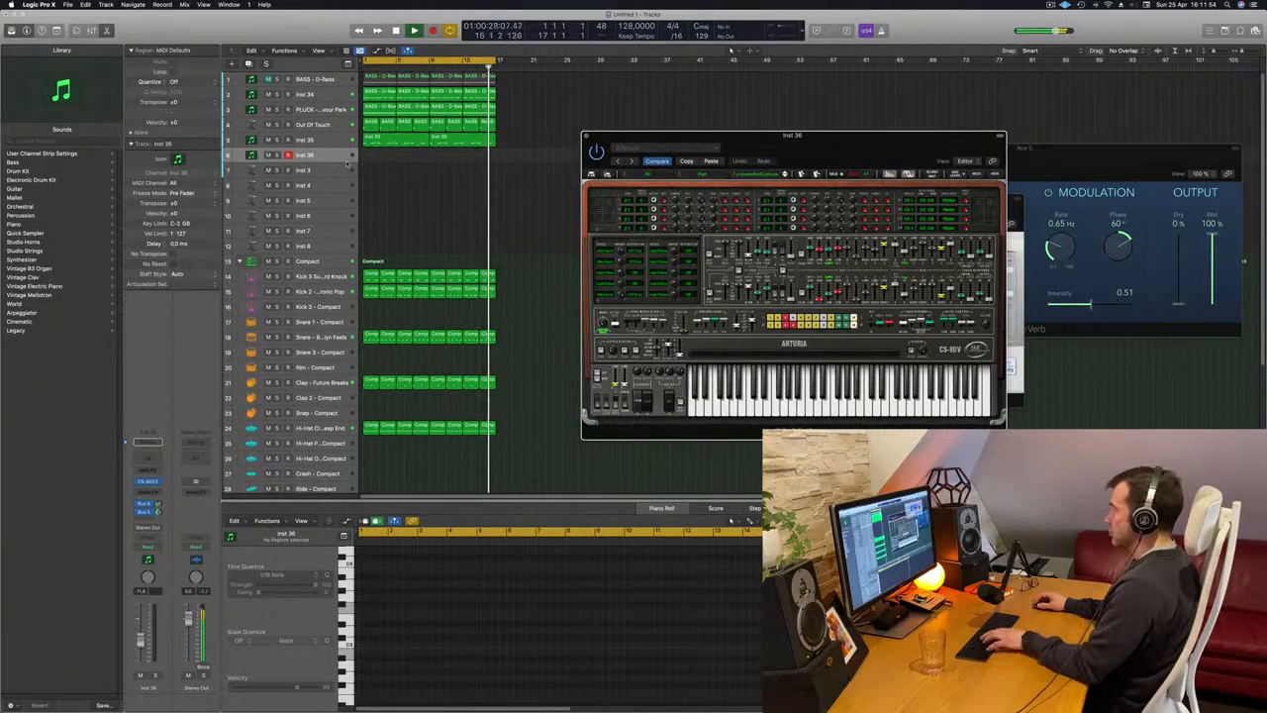
key("super+k")
left_click_drag(770, 144, 636, 185)
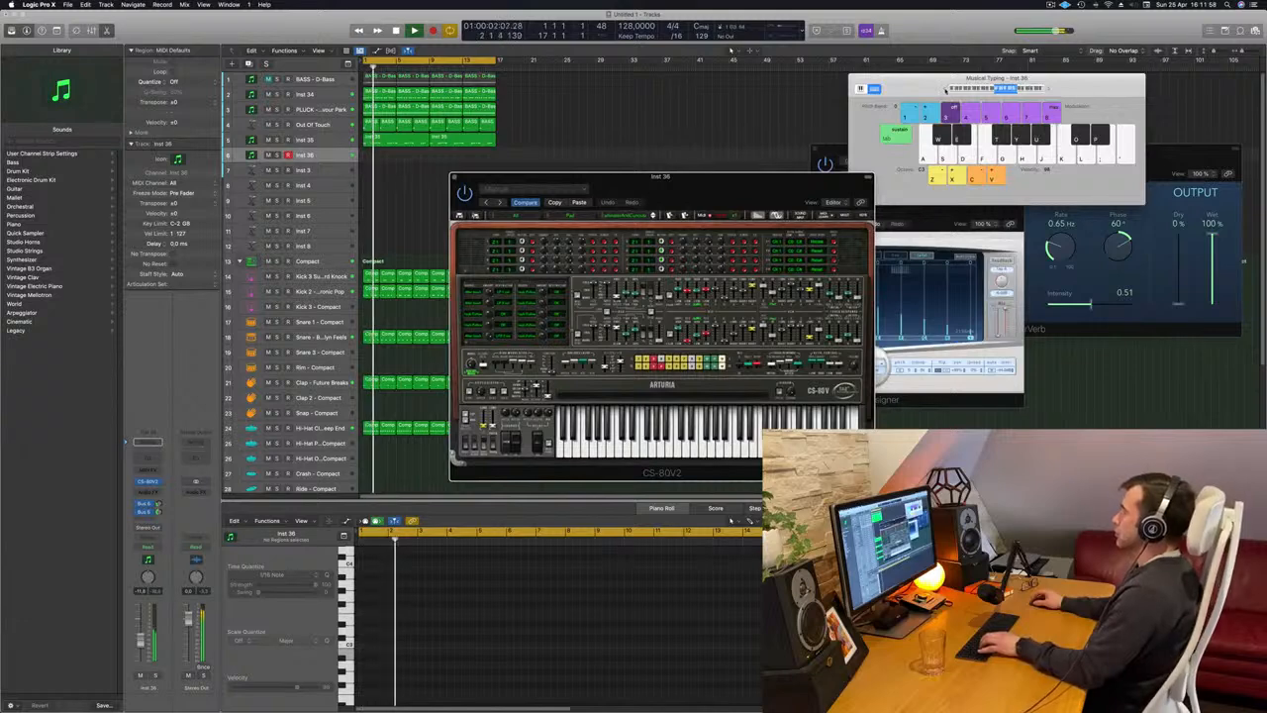
left_click(945, 90)
left_click_drag(939, 80, 885, 96)
key("f")
left_click_drag(709, 192, 660, 195)
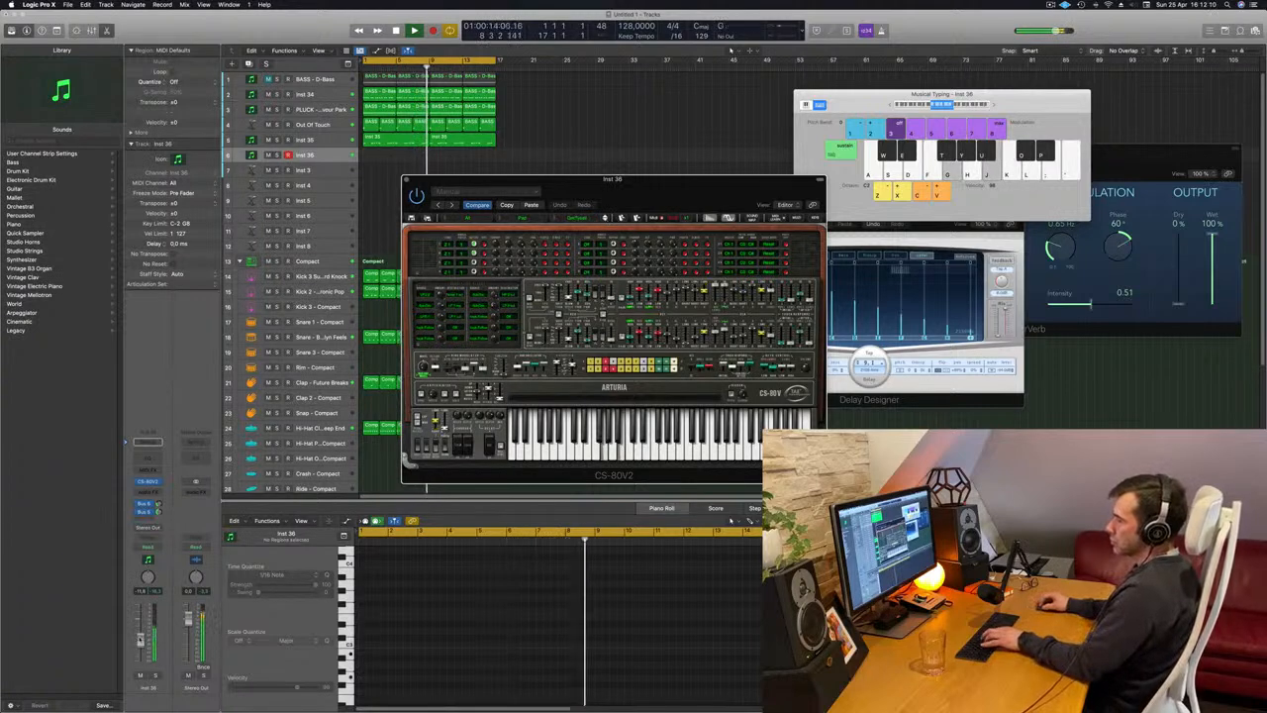
Shift the Musical Typing note range up, play notes over the beat and advance the CS-80V2 to another pad preset.
left_click(992, 106)
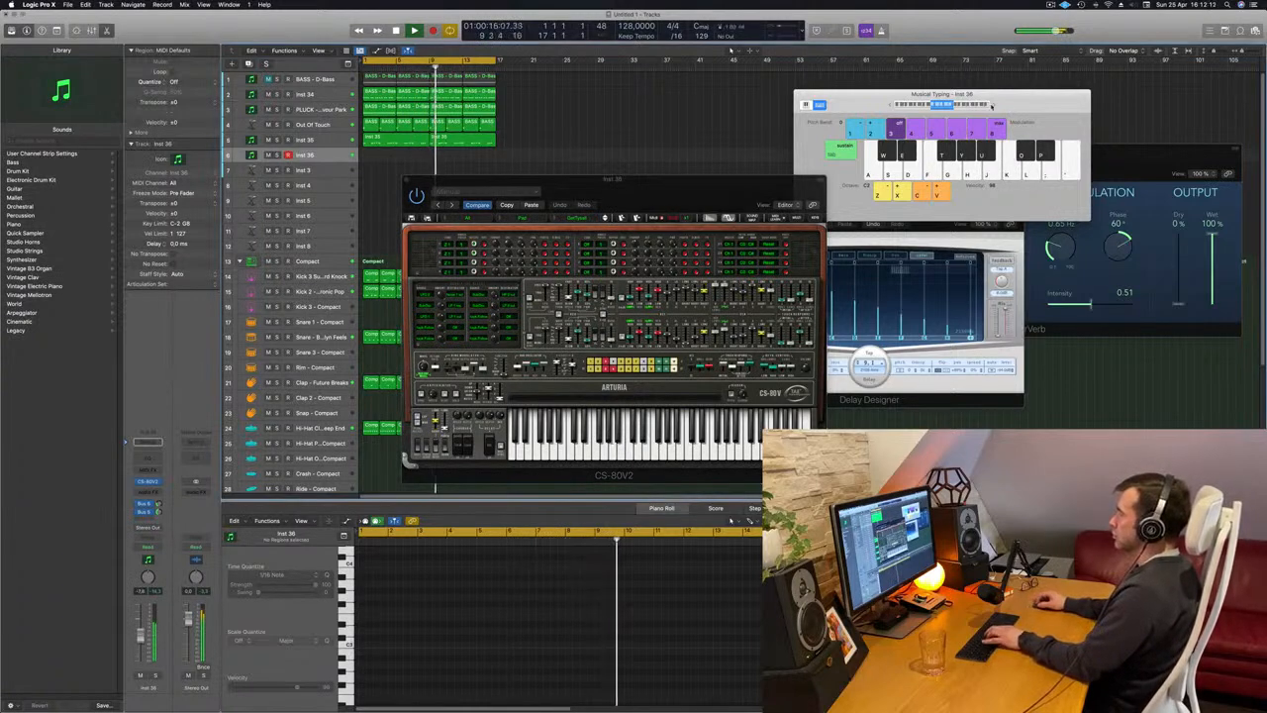
left_click(993, 106)
key("j")
key("l")
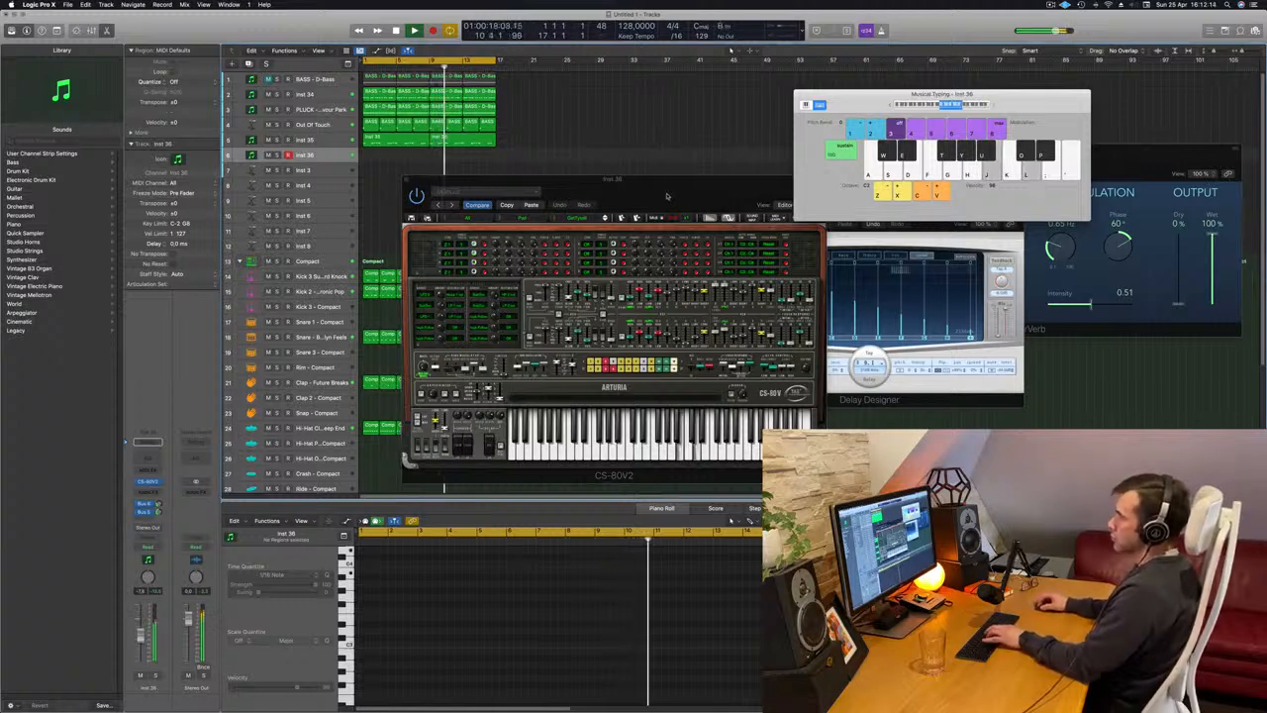
left_click(603, 220)
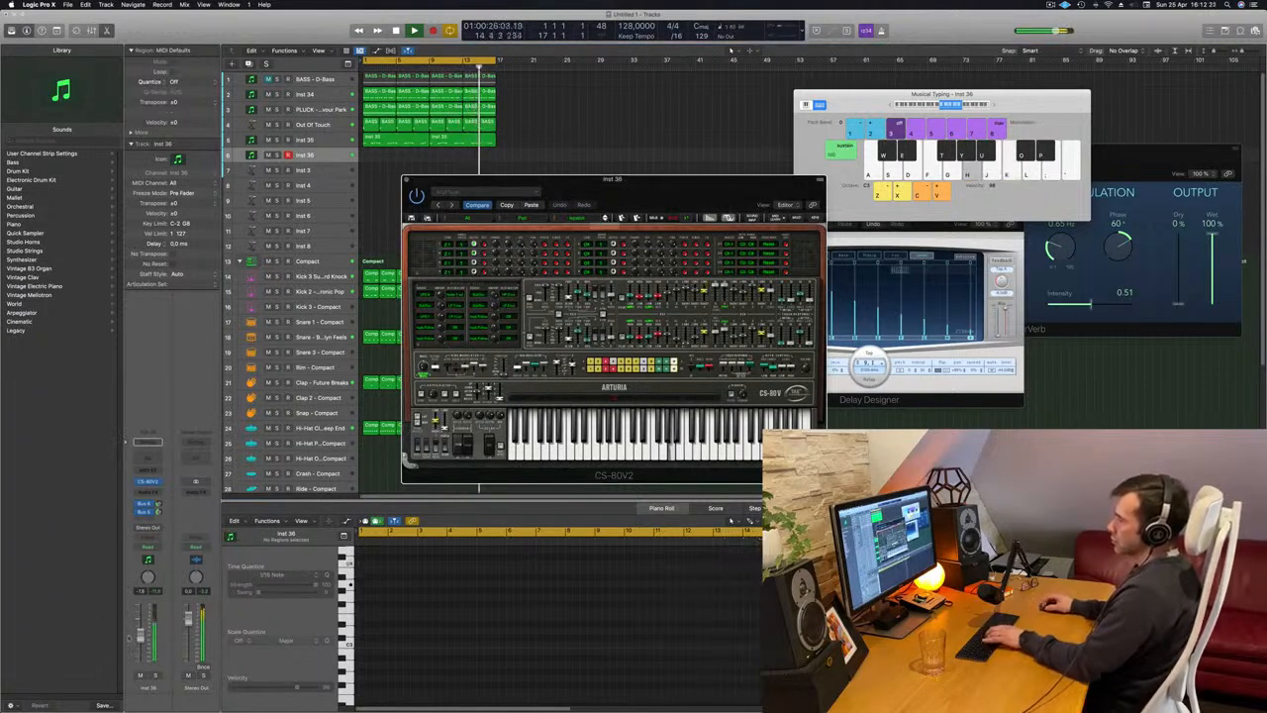
Lower the Inst 36 volume, reposition the CS-80V2 and audition further pad presets with played notes, readjusting the level.
left_click(140, 655)
key("a")
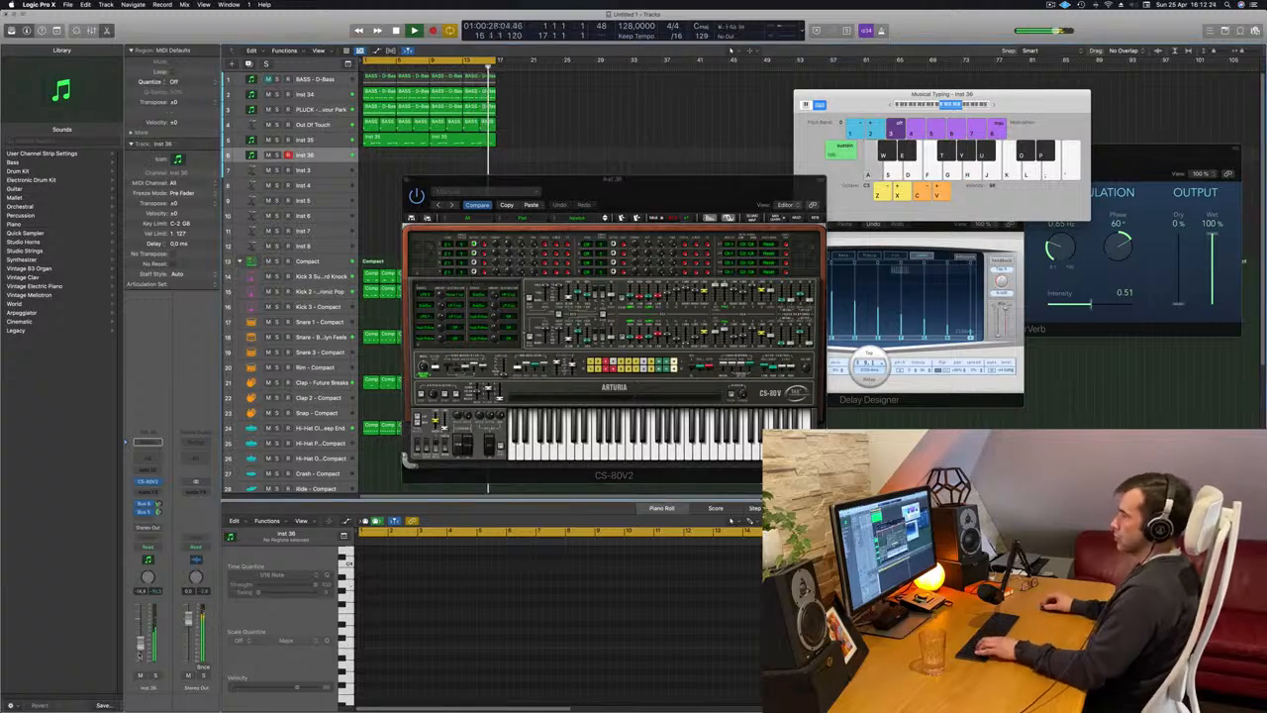
left_click_drag(685, 194, 613, 171)
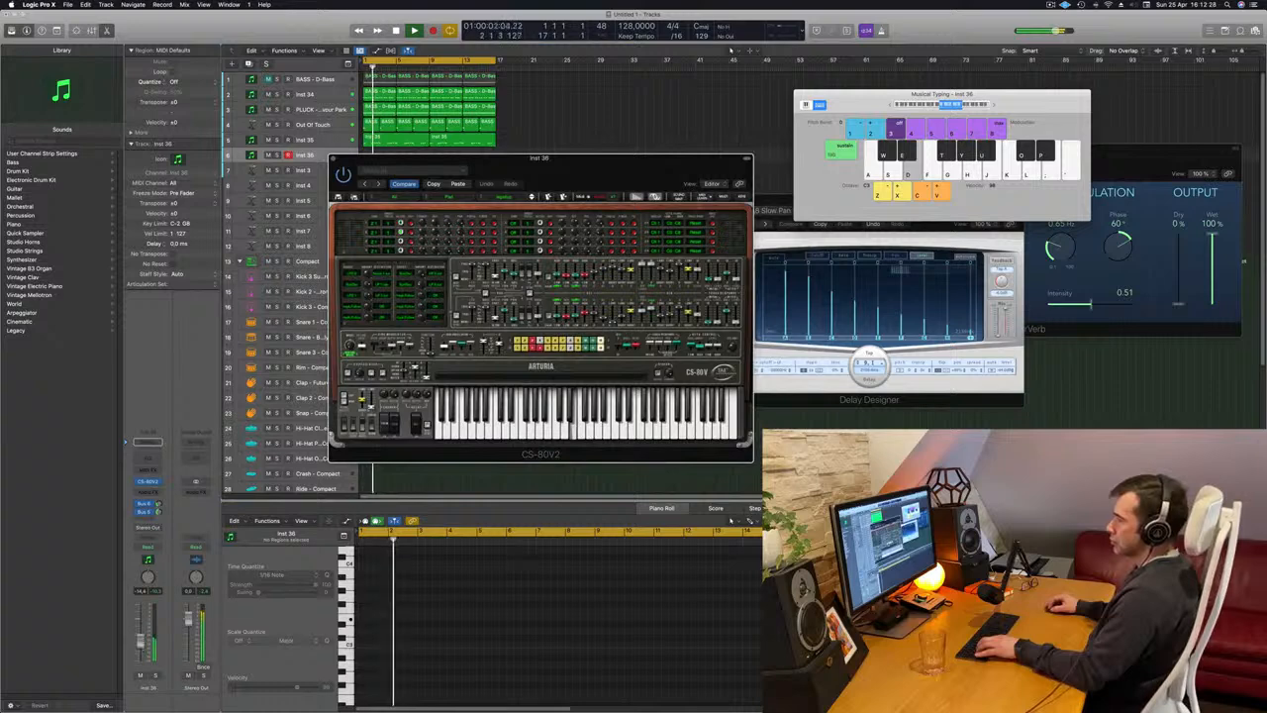
key("a")
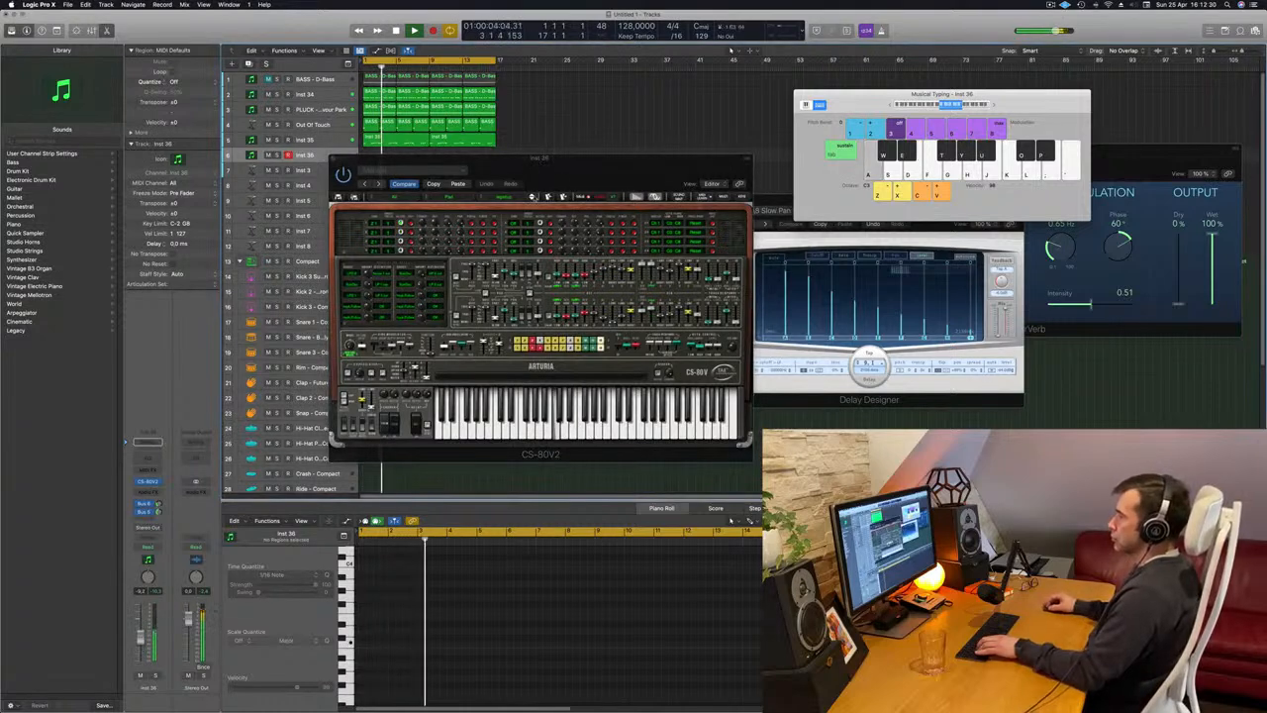
left_click(532, 198)
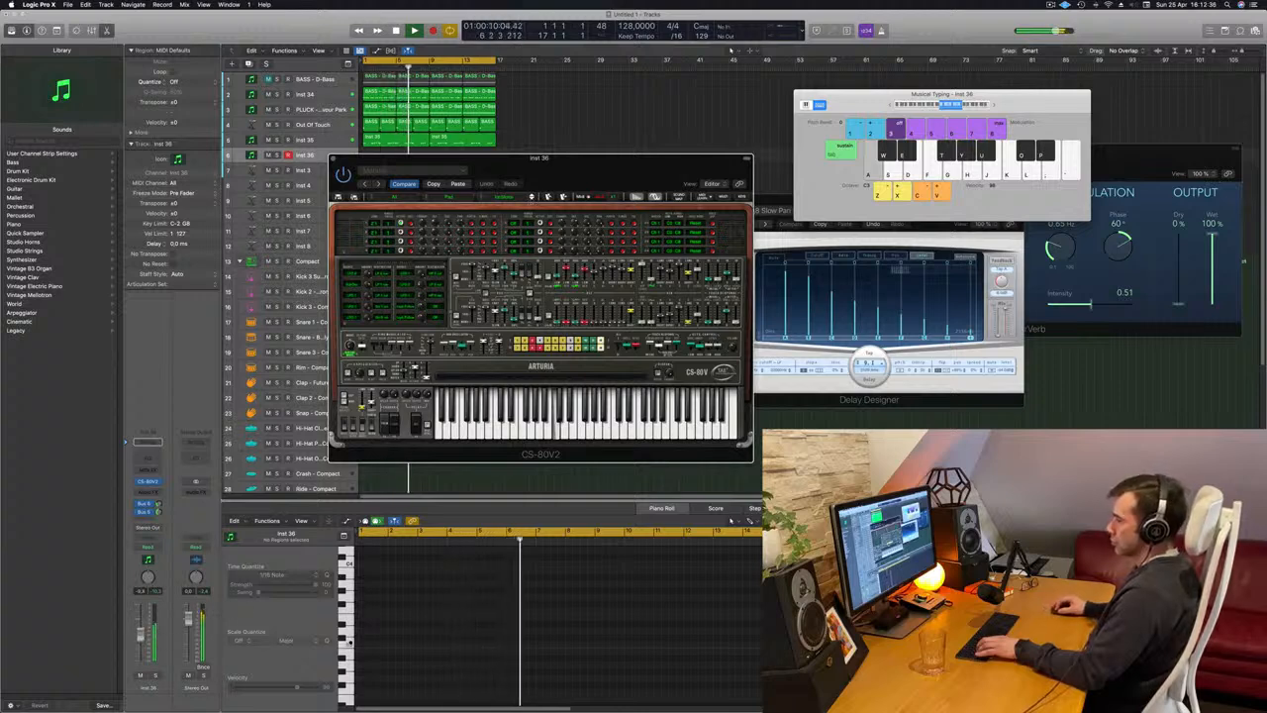
left_click(170, 595)
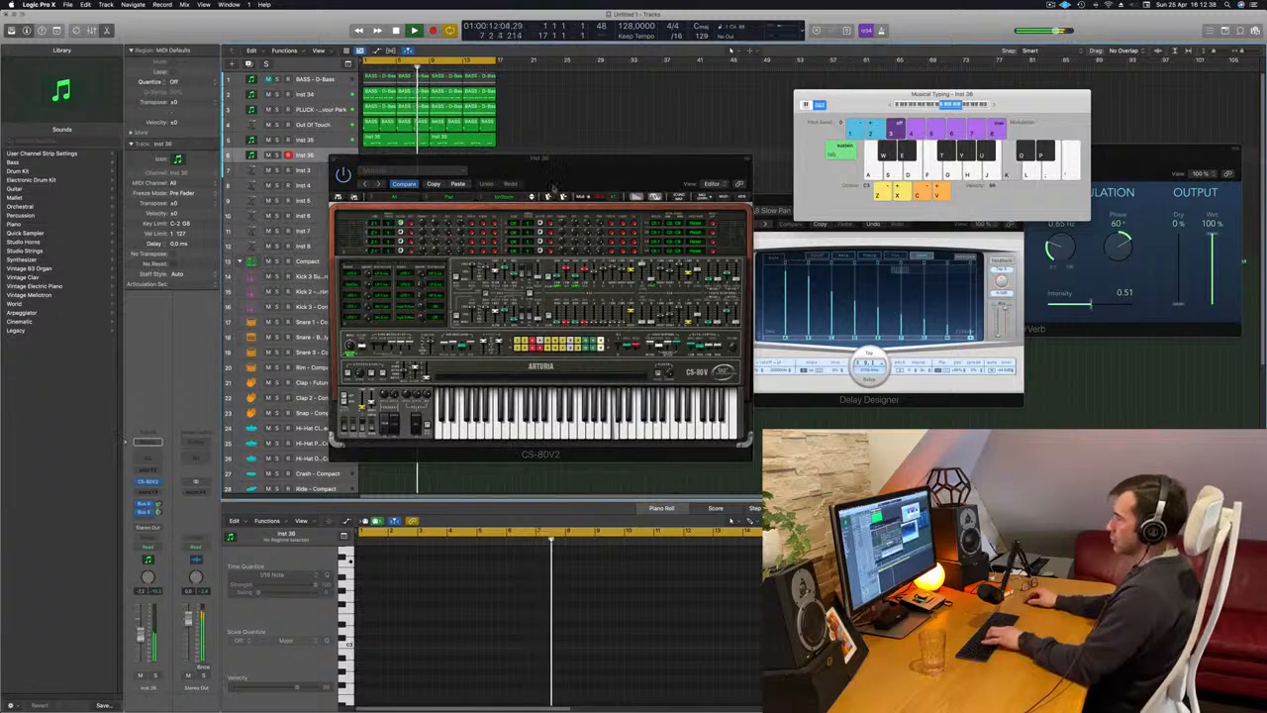
Shift the CS-80V2 window and audition the remaining pad presets, including StrongOut and WarmWetCirce, with played notes.
left_click_drag(553, 186, 567, 196)
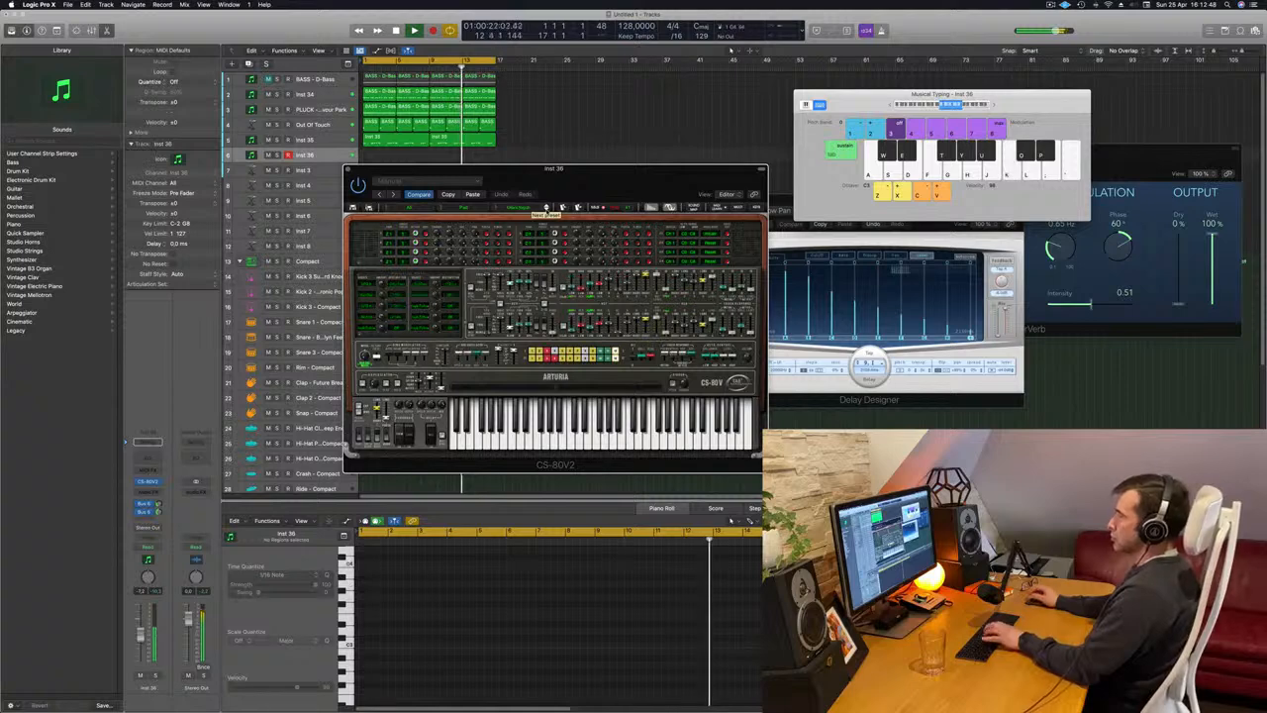
left_click(546, 208)
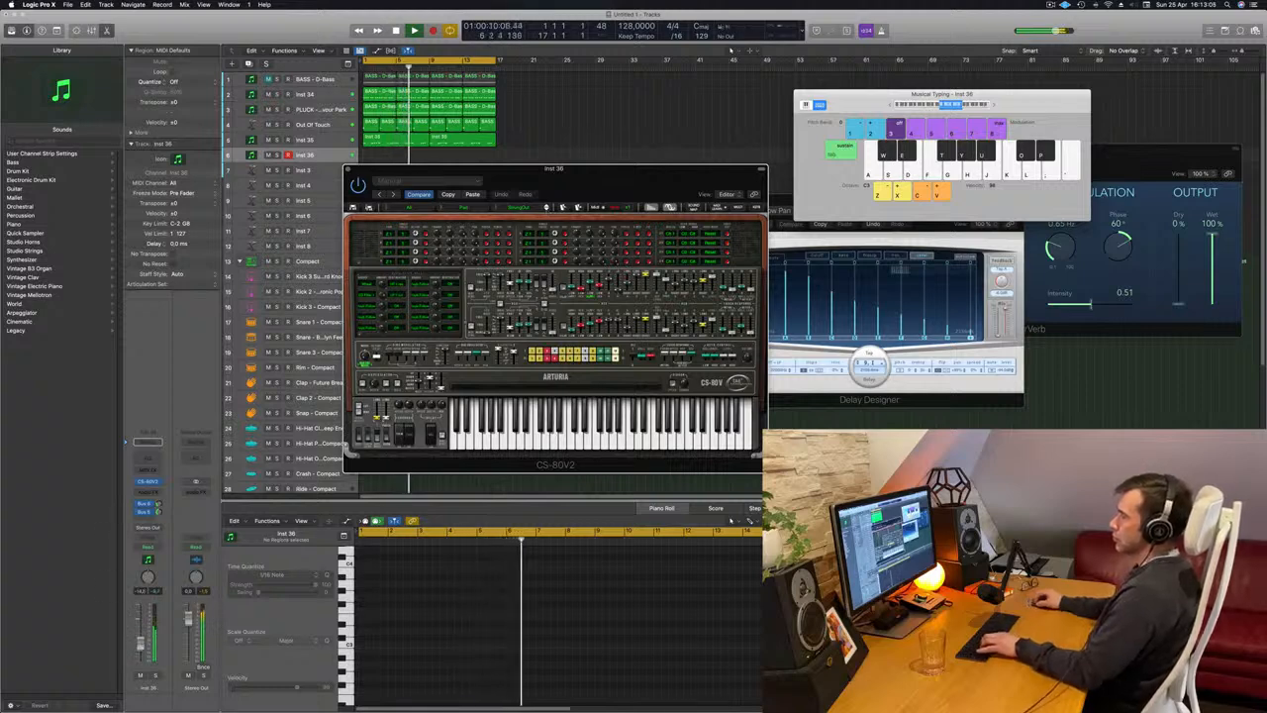
key("d")
key("f")
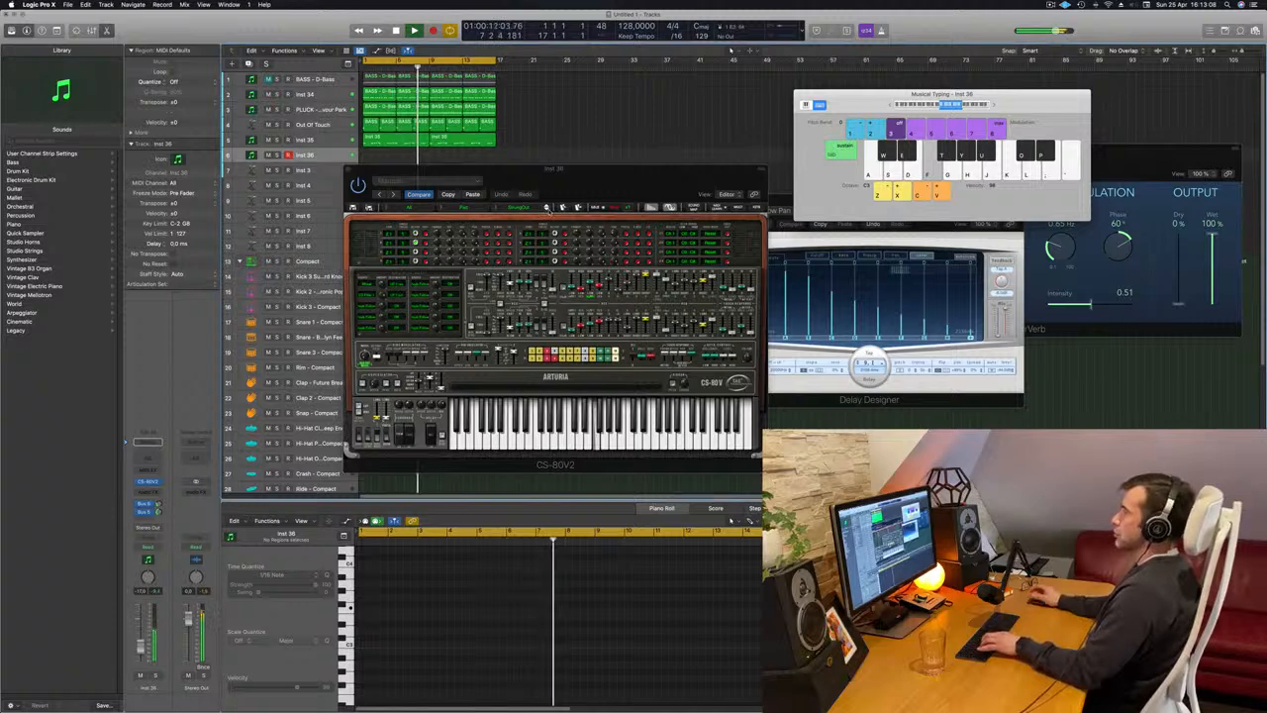
left_click(546, 209)
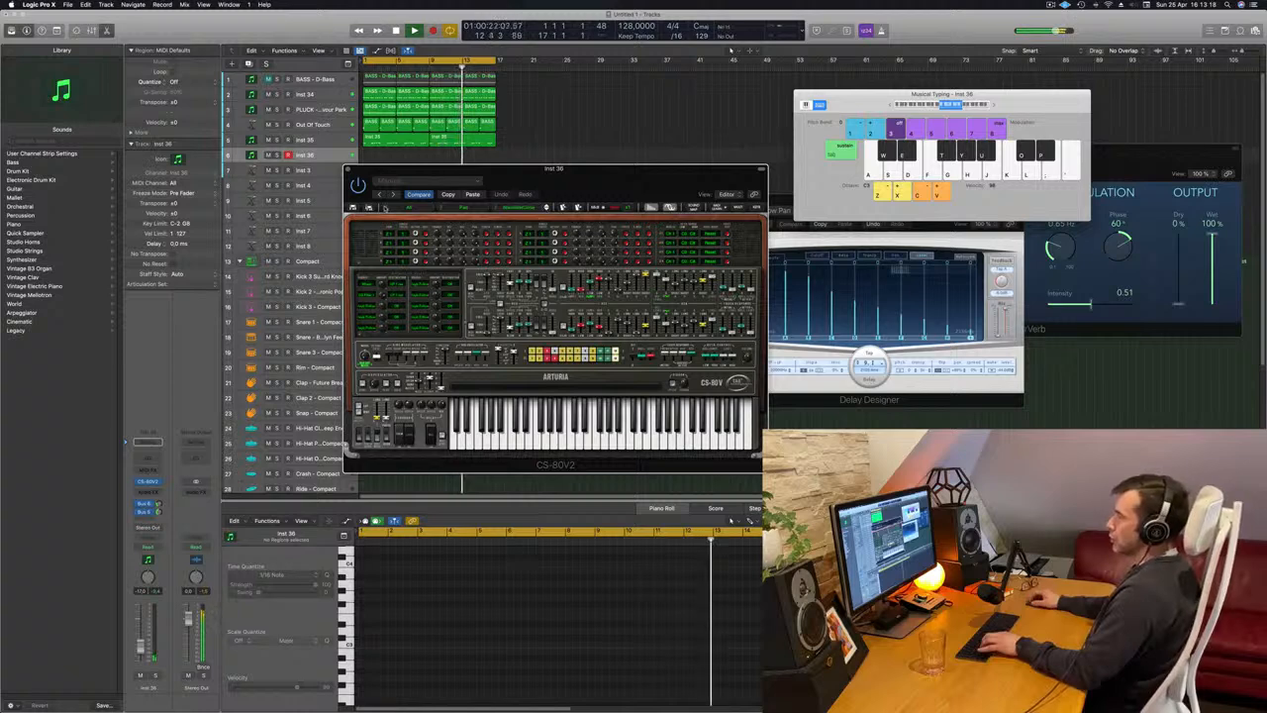
Load the C.L_BrassPad preset from the Horns category of all banks and move the CS-80V2 window up.
left_click(388, 208)
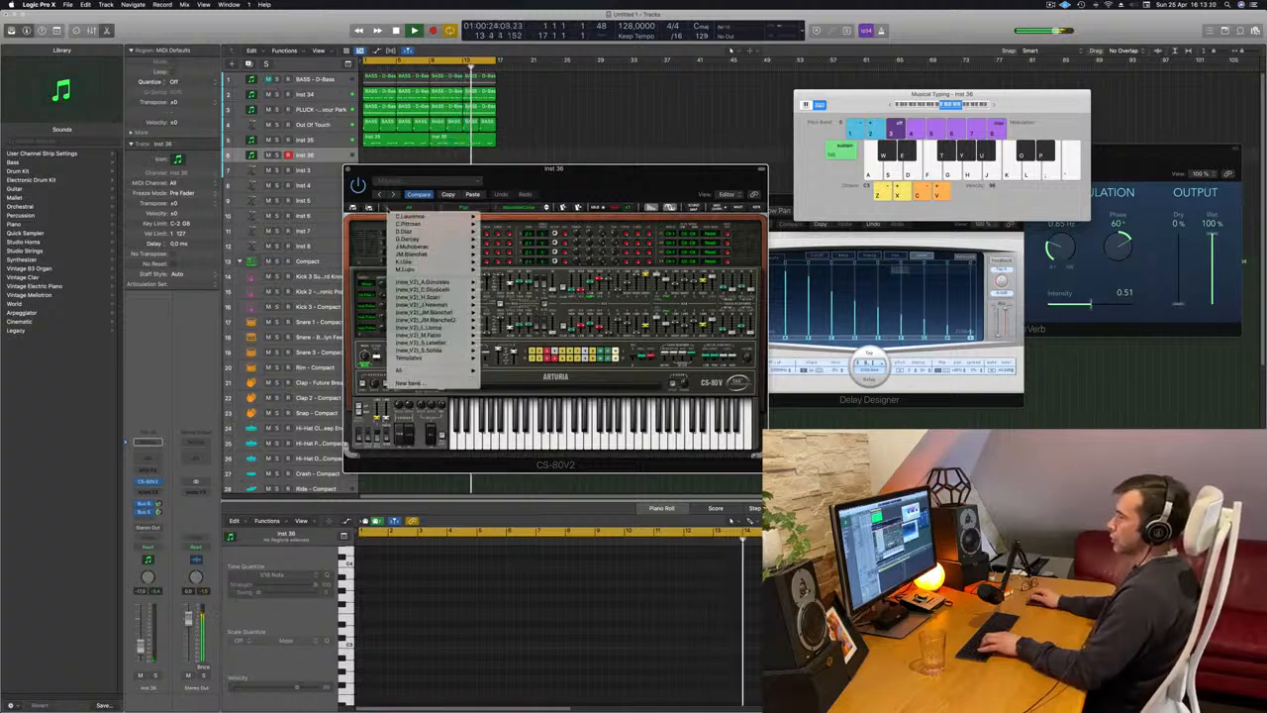
mouse_move(408, 371)
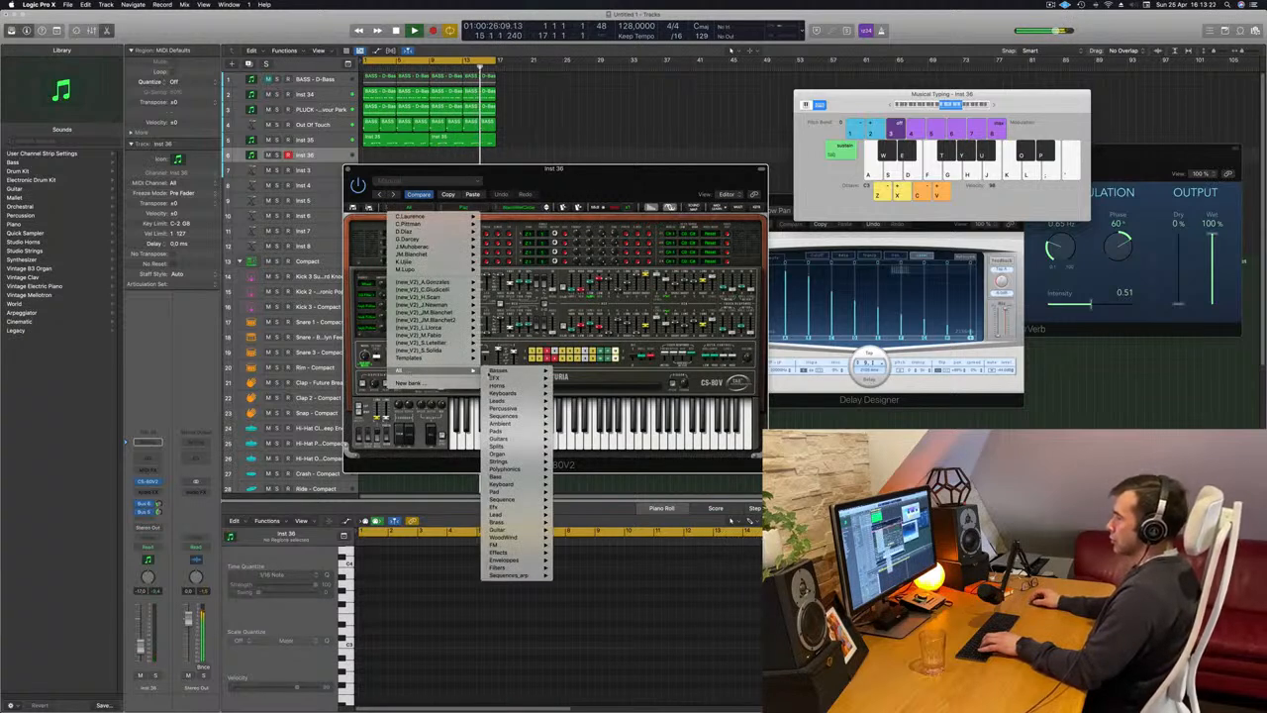
mouse_move(514, 374)
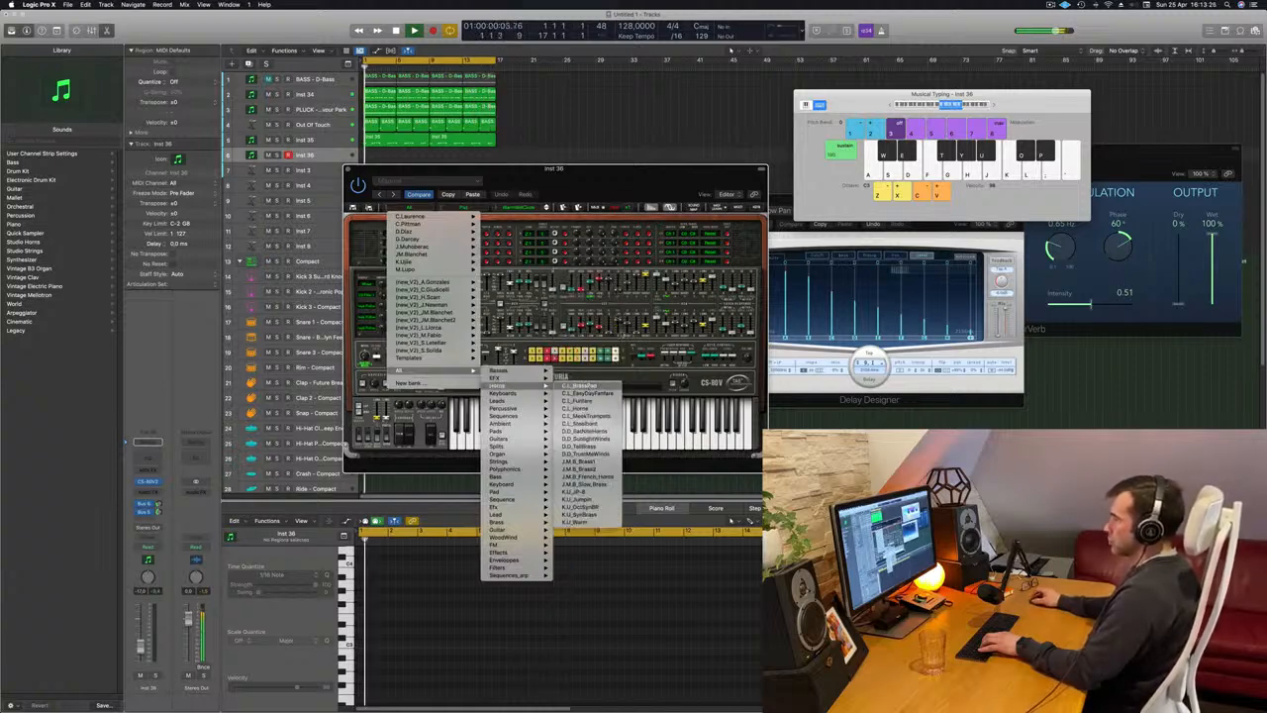
left_click(579, 386)
left_click_drag(607, 184, 682, 135)
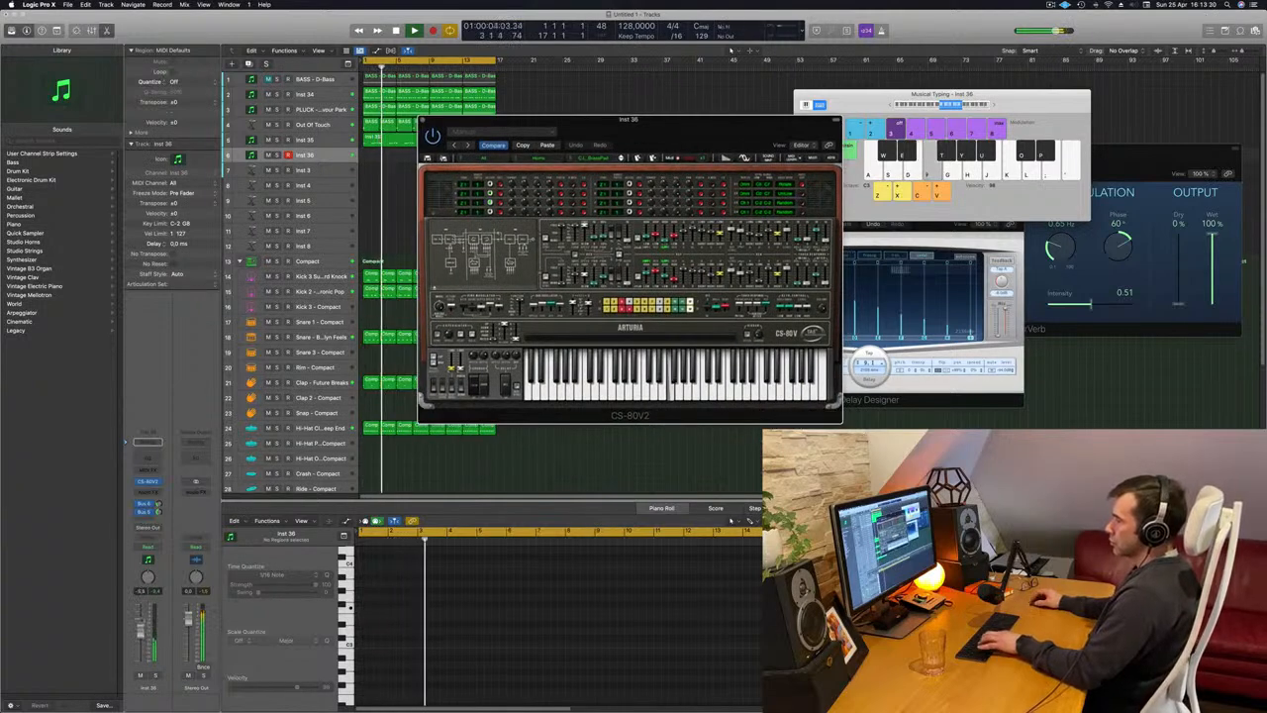
Raise the Inst 36 volume and play notes over the beat to audition C.L_BrassPad and the following Horns preset.
left_click_drag(140, 625, 141, 621)
key("k")
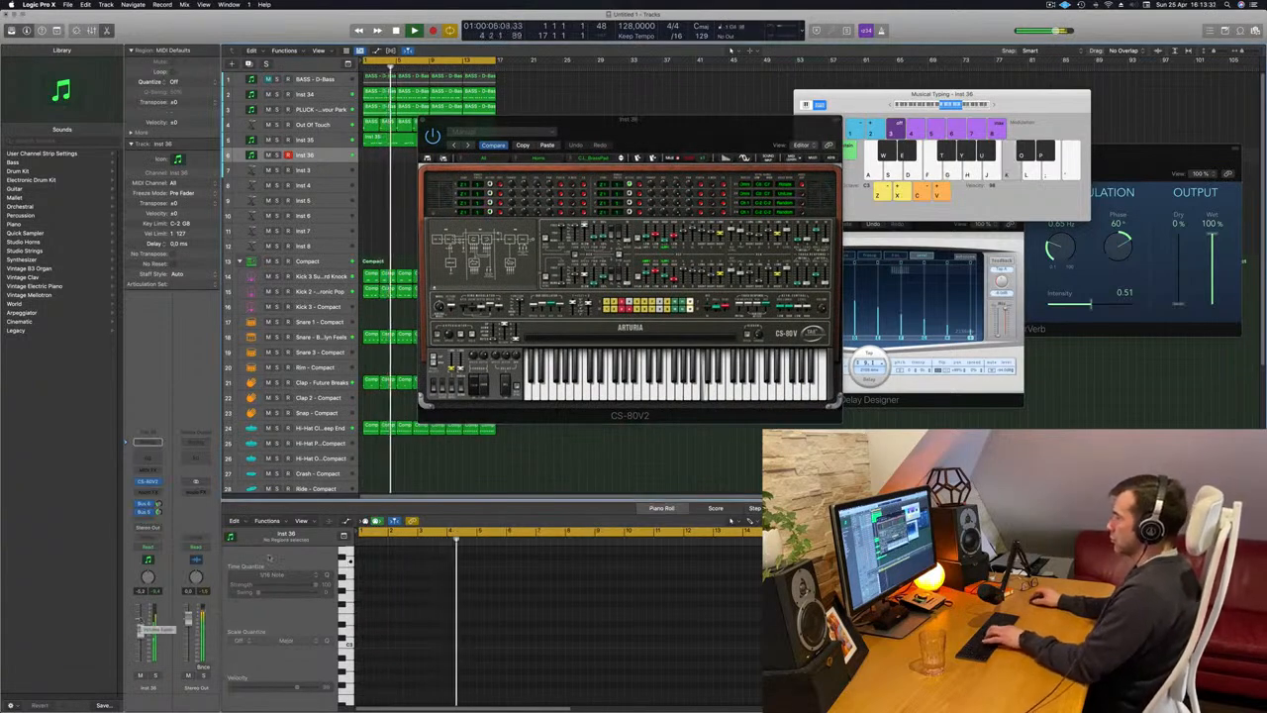
key("j")
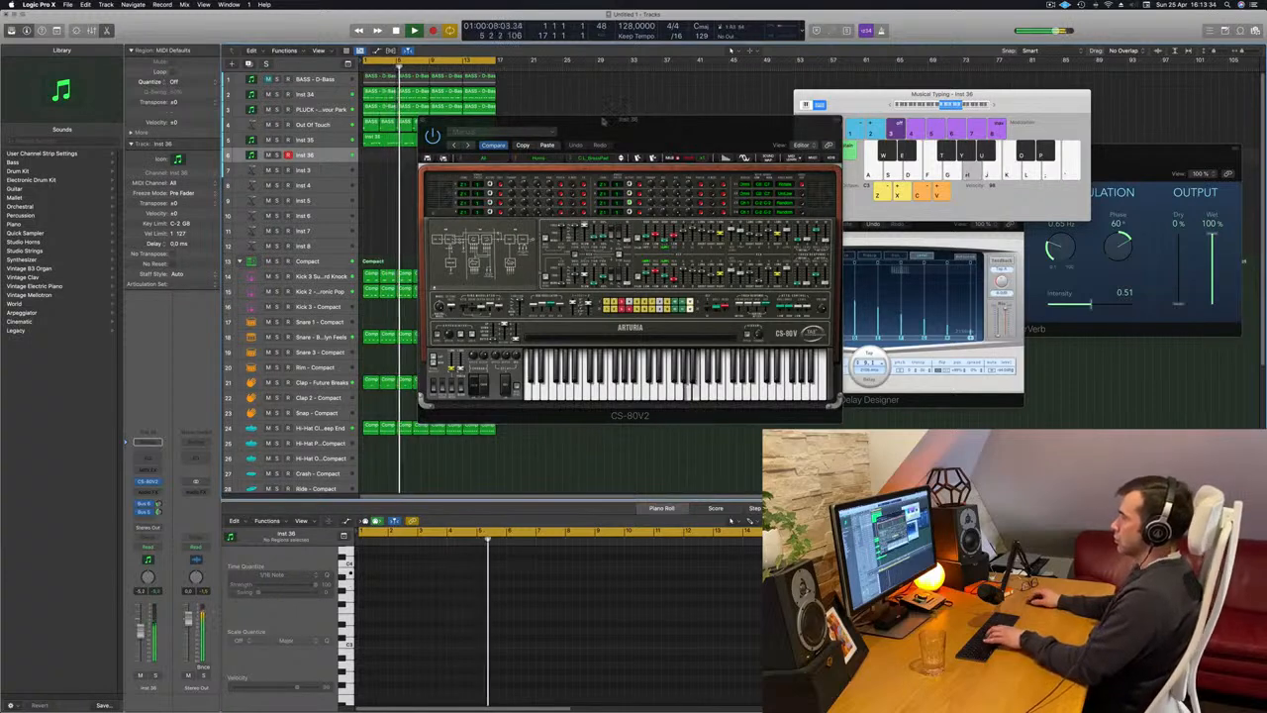
key("j")
key("k")
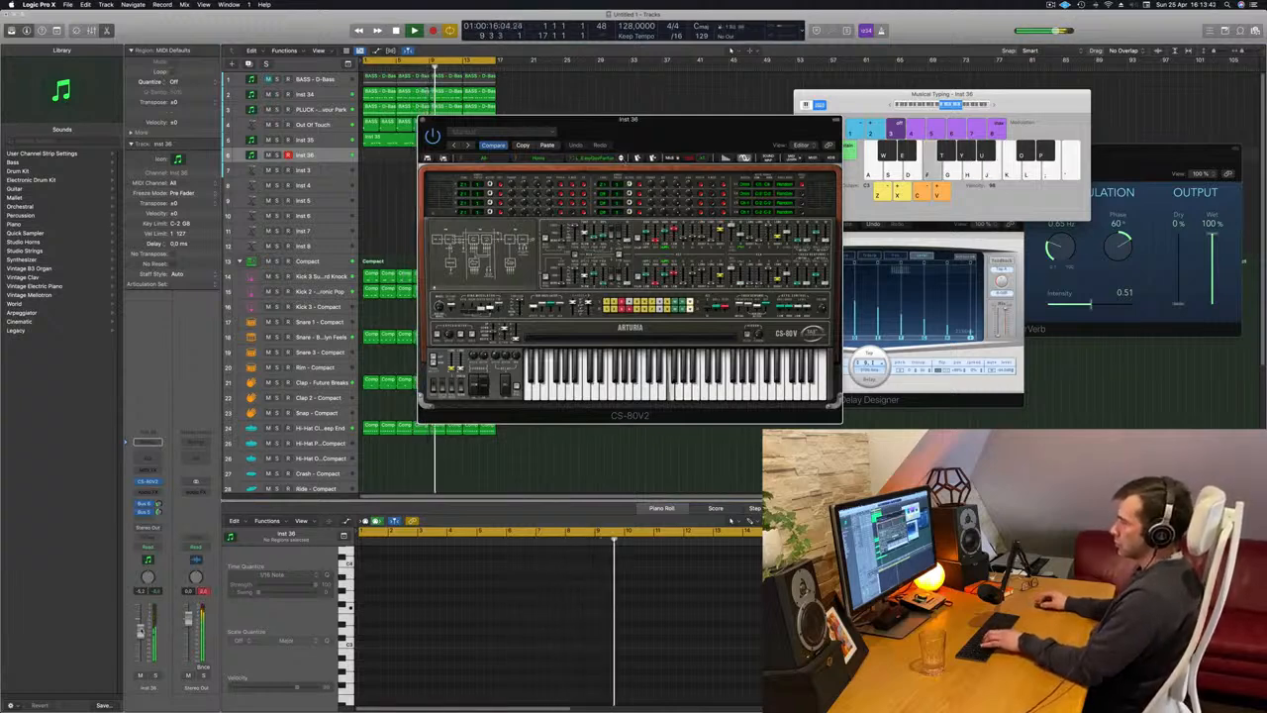
Step through the following Horns presets in the CS-80V2 and play notes over the beat to audition them.
left_click(645, 88)
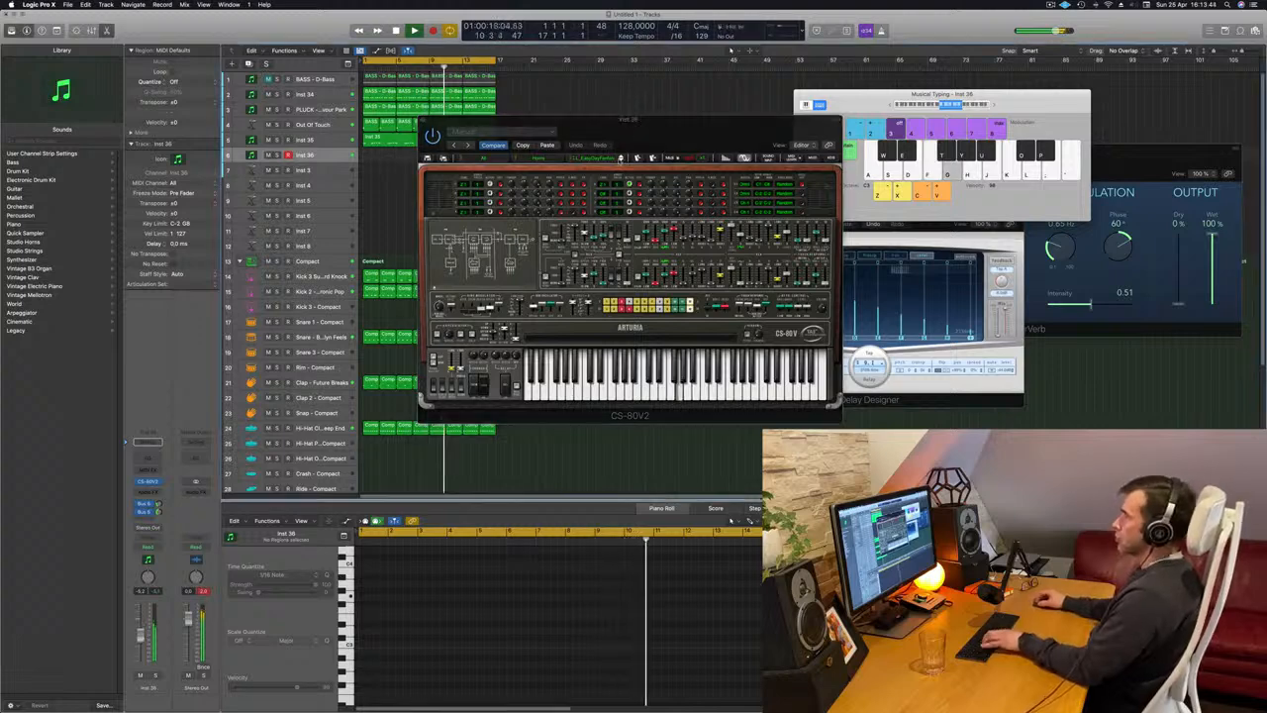
left_click(622, 159)
key("f")
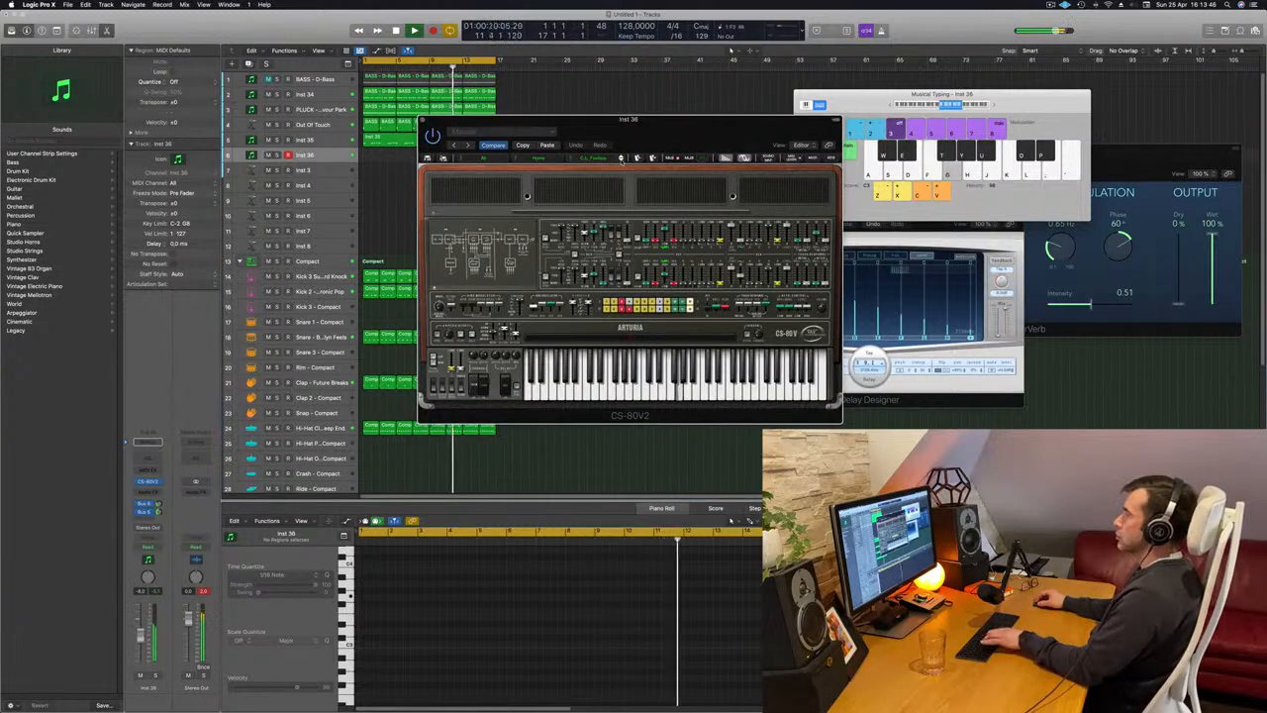
left_click(622, 159)
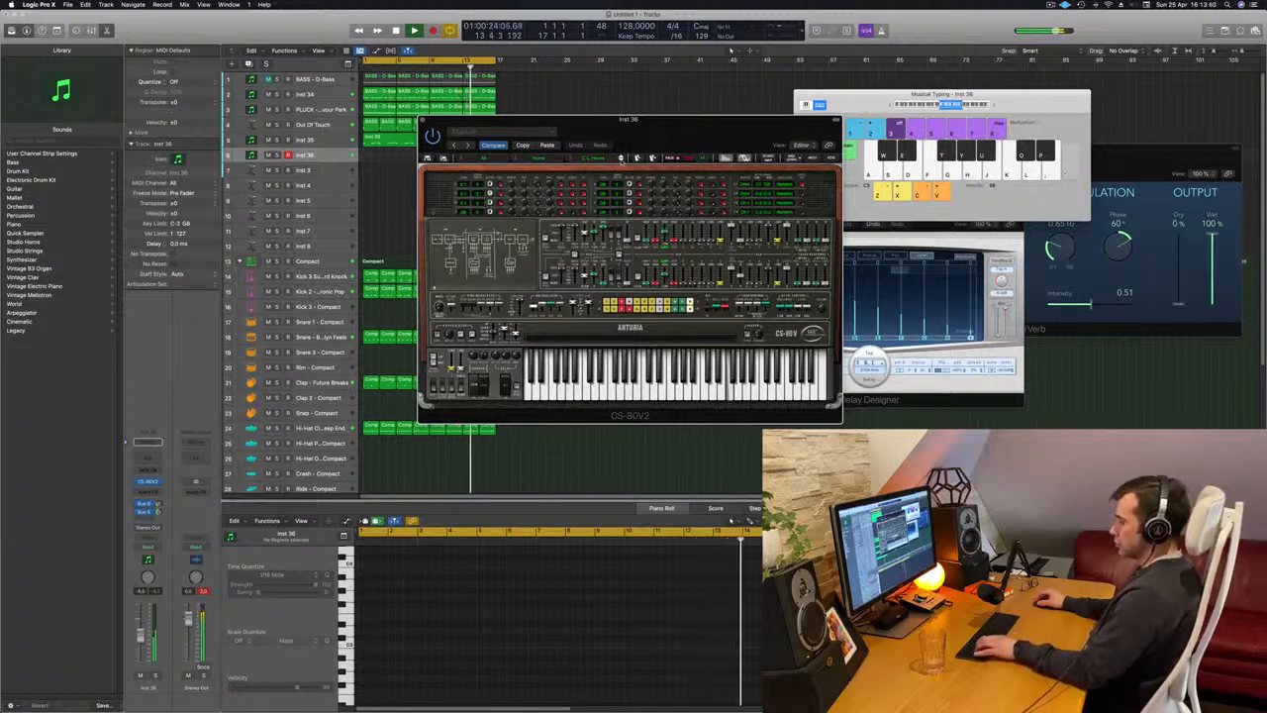
key("s")
key("d")
left_click(621, 160)
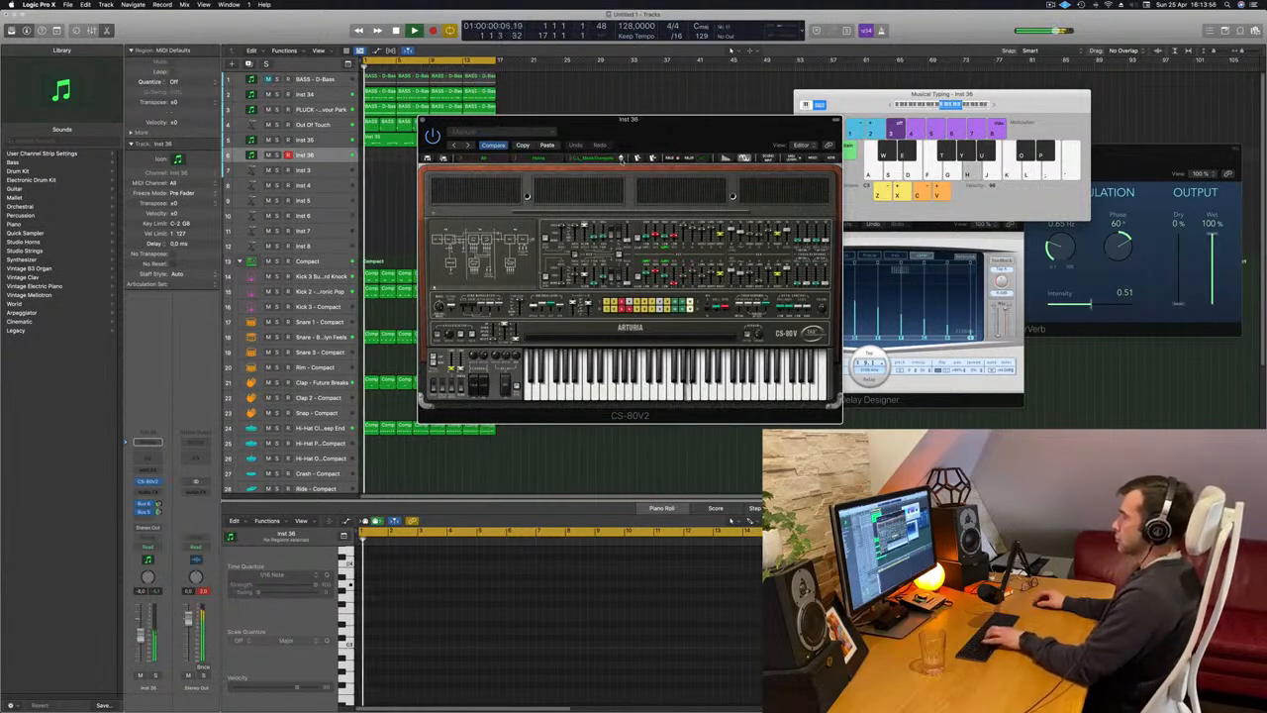
left_click(621, 159)
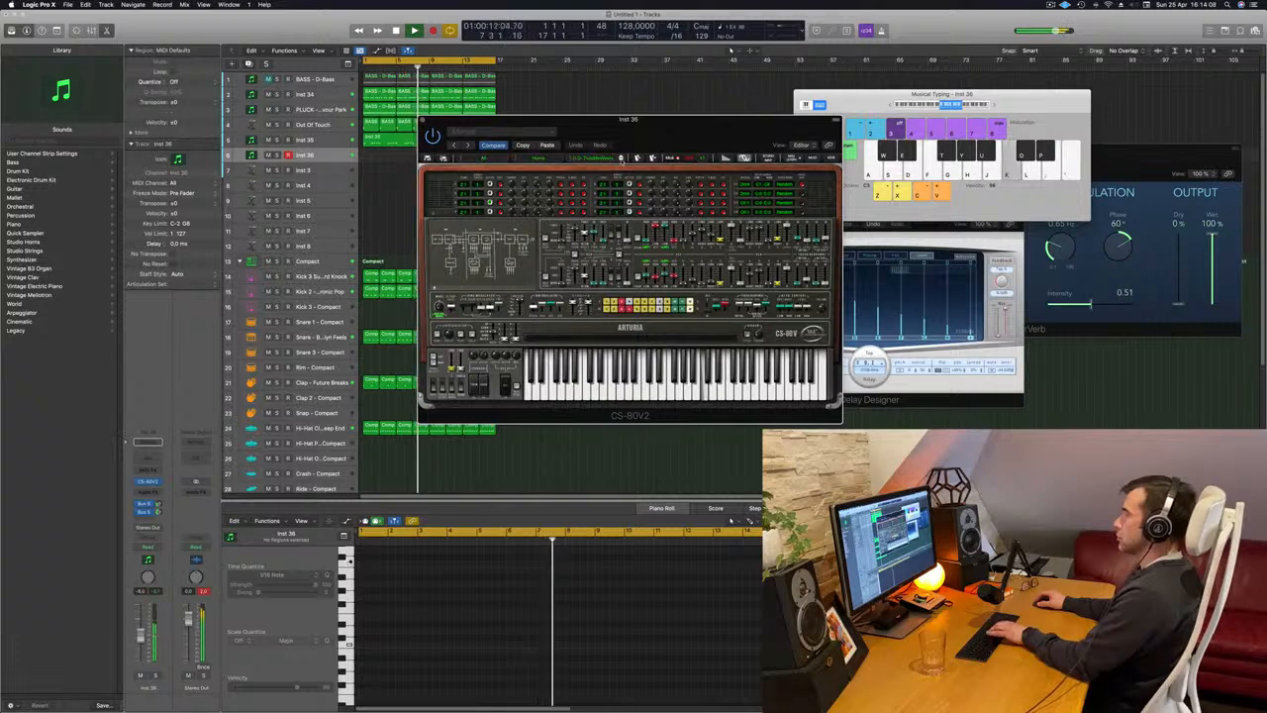
Close the CS-80V2 window and load Alchemy in stereo as the instrument on the Inst 36 track.
left_click(423, 119)
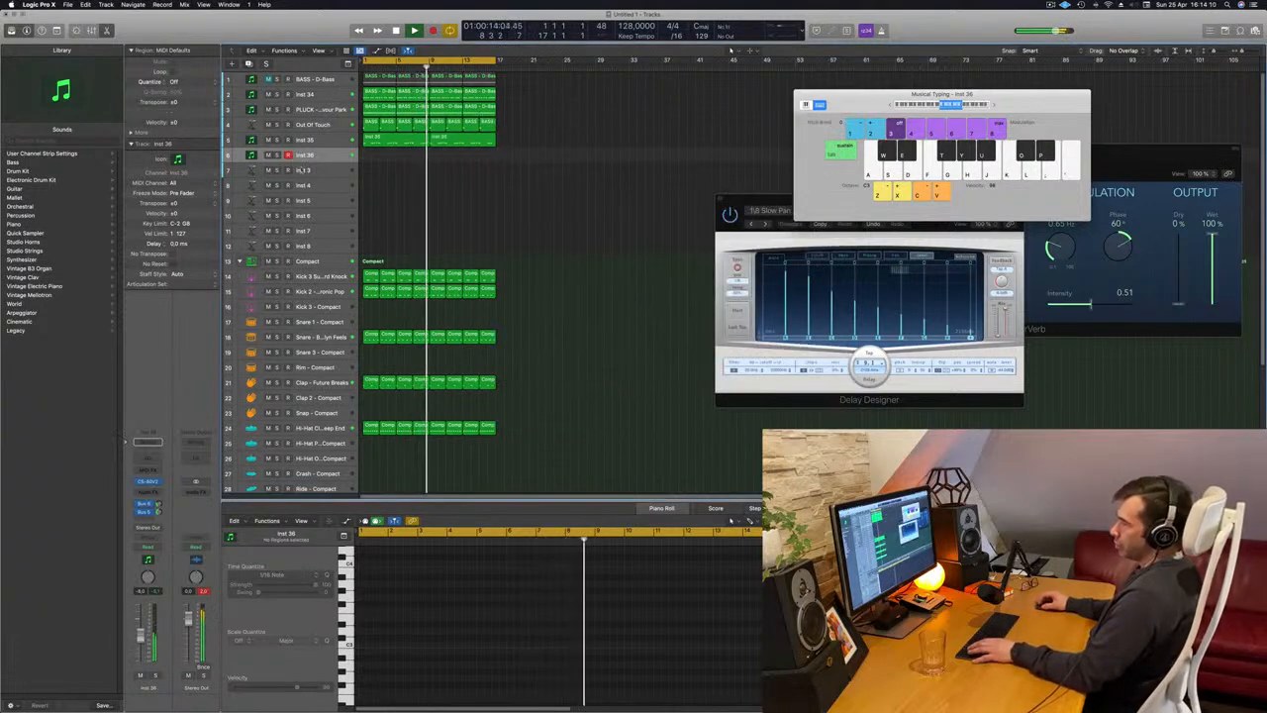
left_click(157, 482)
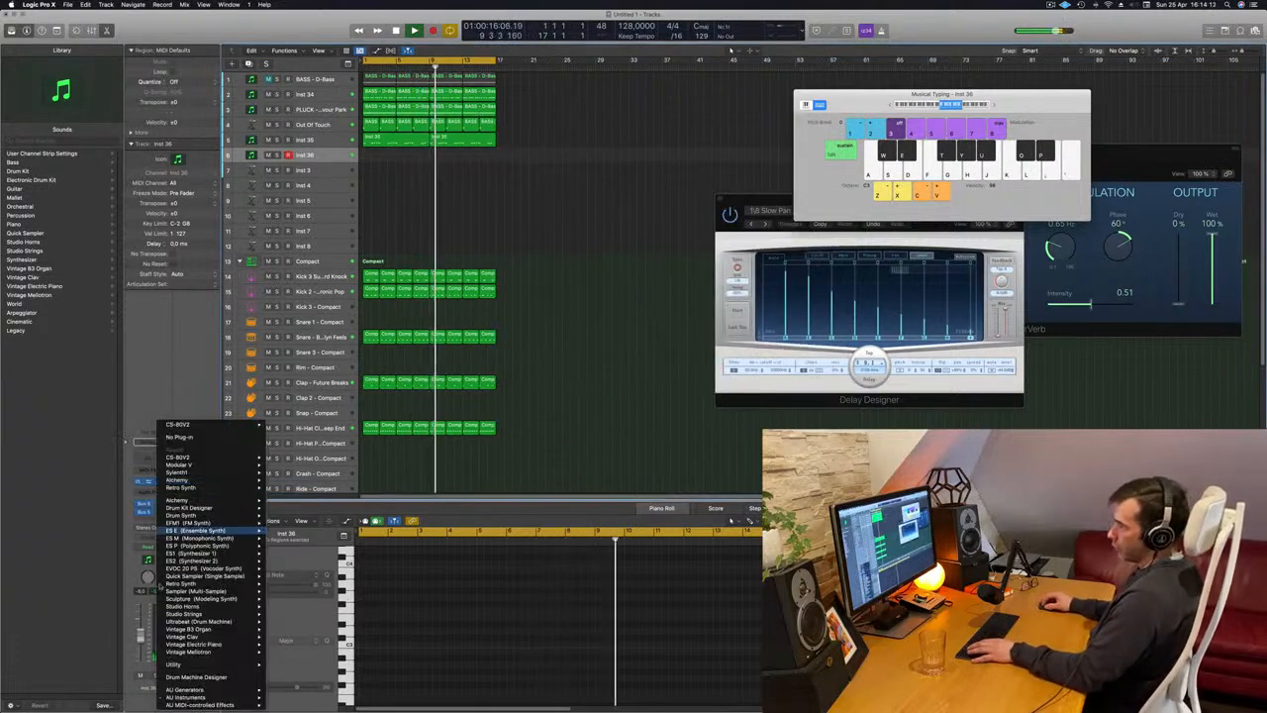
mouse_move(290, 481)
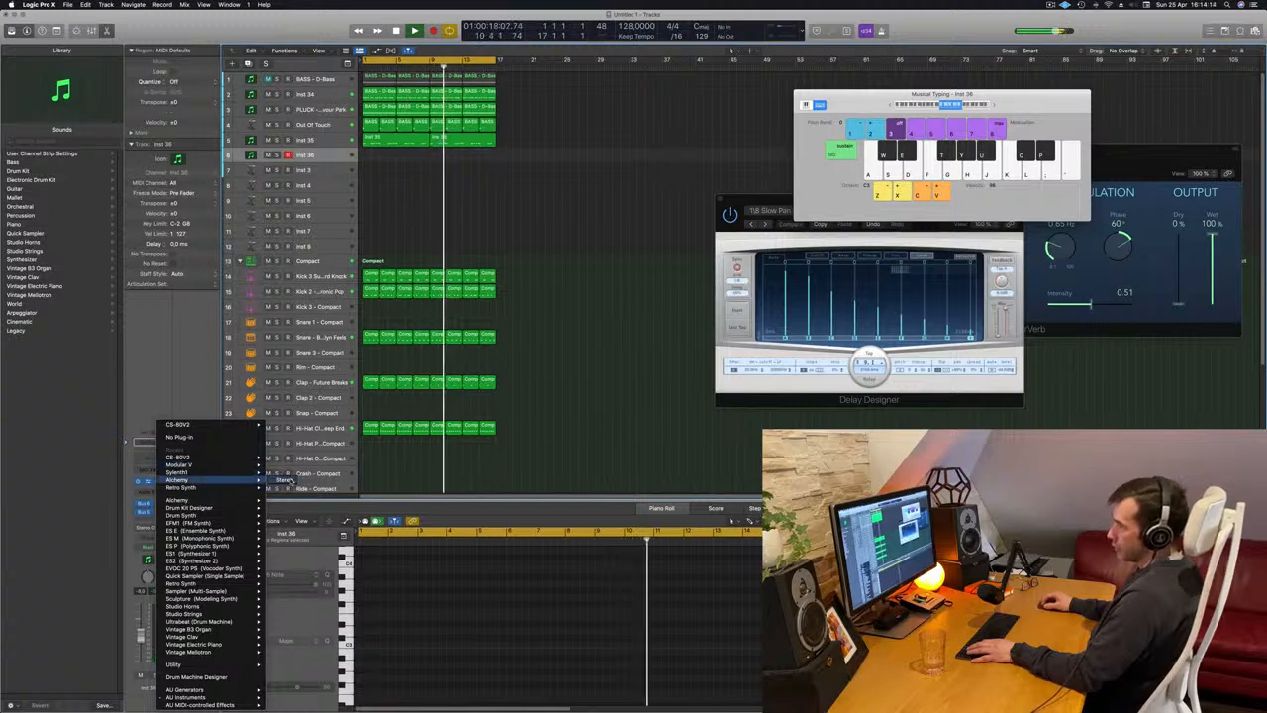
left_click(289, 481)
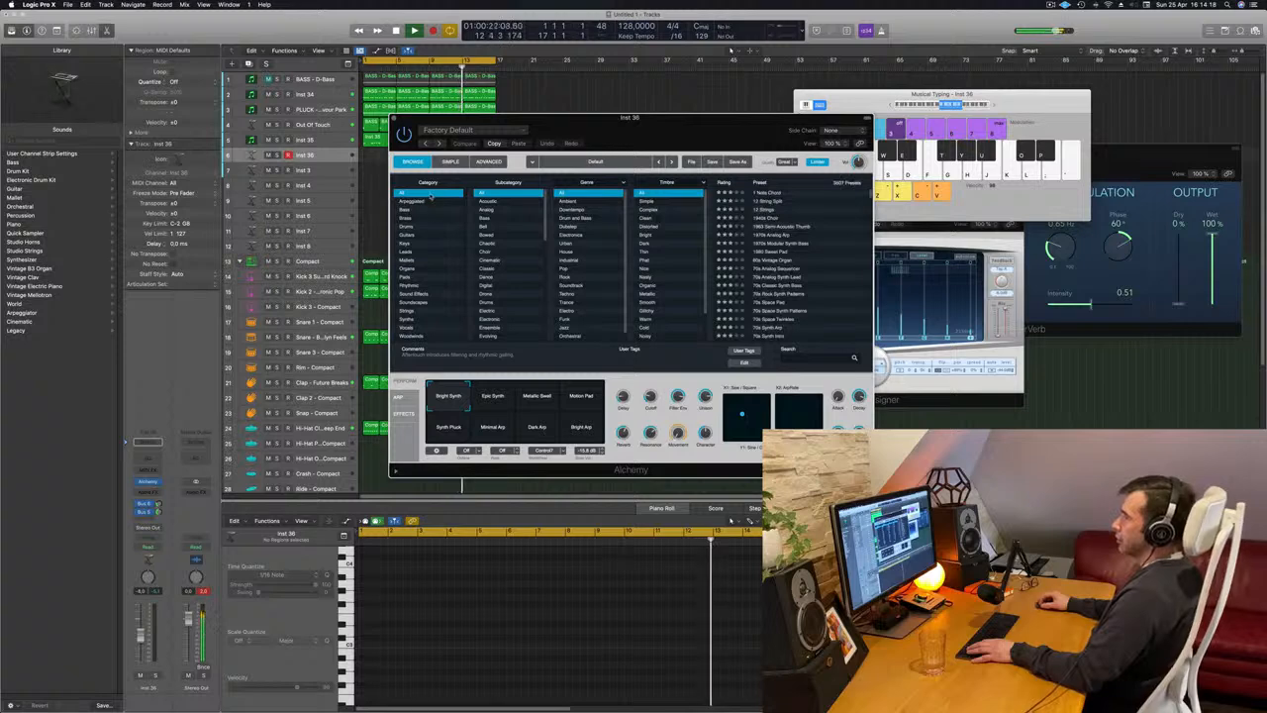
Replace Alchemy with a stereo Sylenth1 on the same track and move its window clear of the track list.
left_click(156, 482)
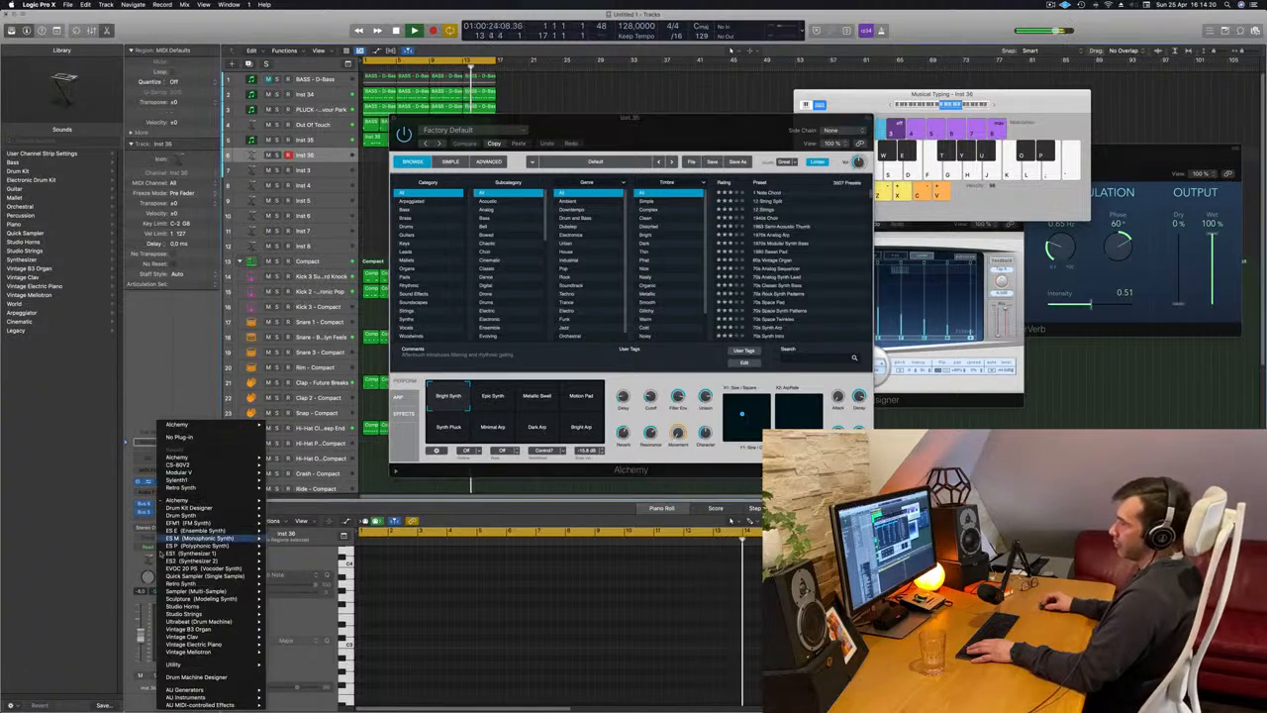
mouse_move(196, 481)
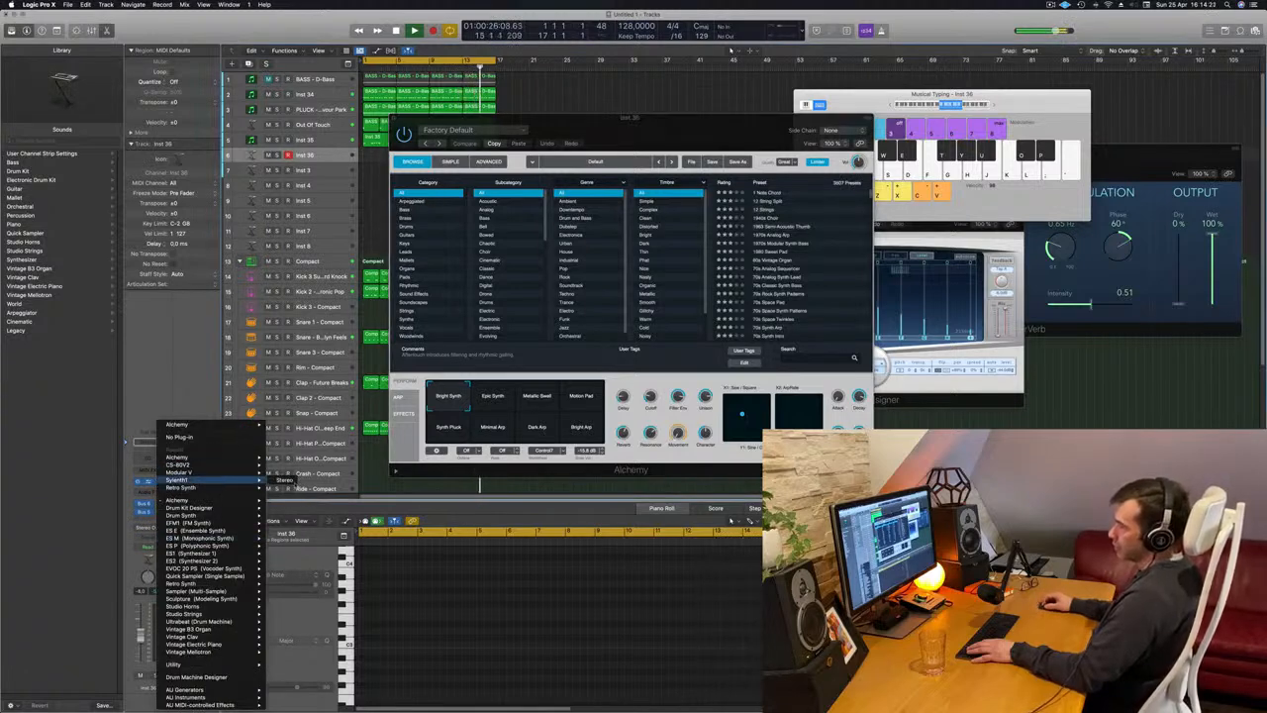
left_click(284, 480)
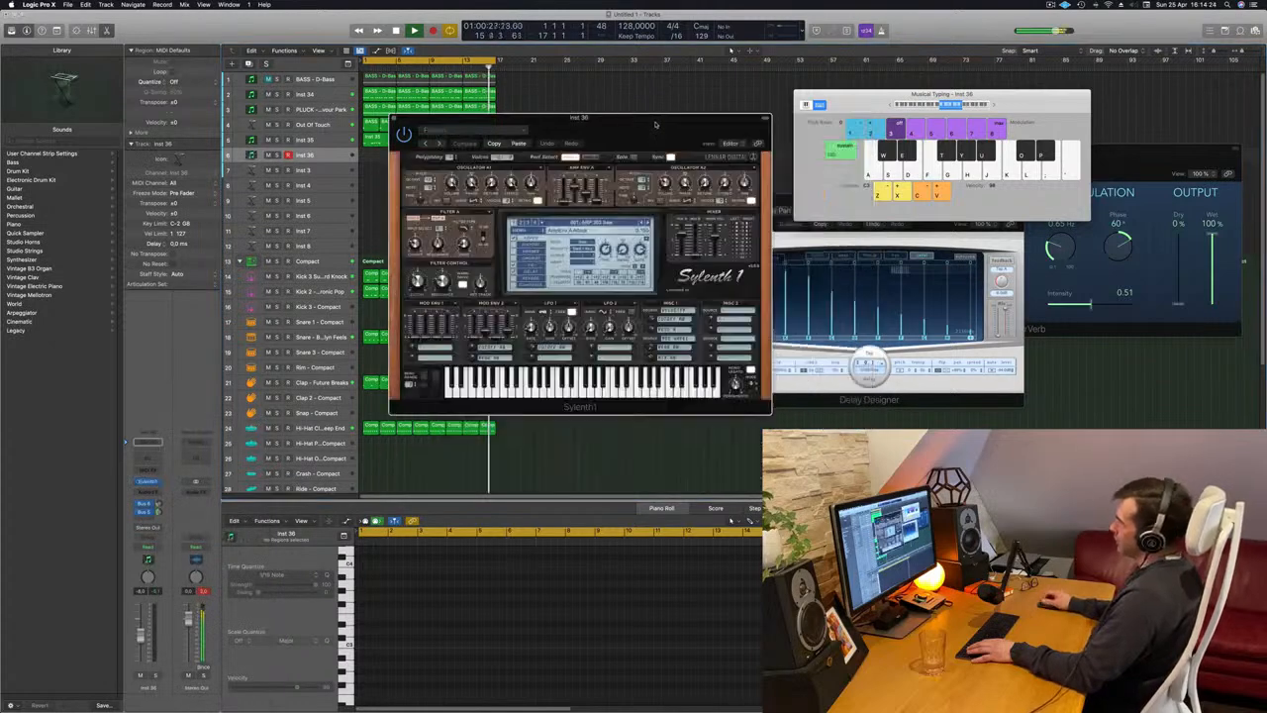
left_click_drag(655, 124, 724, 160)
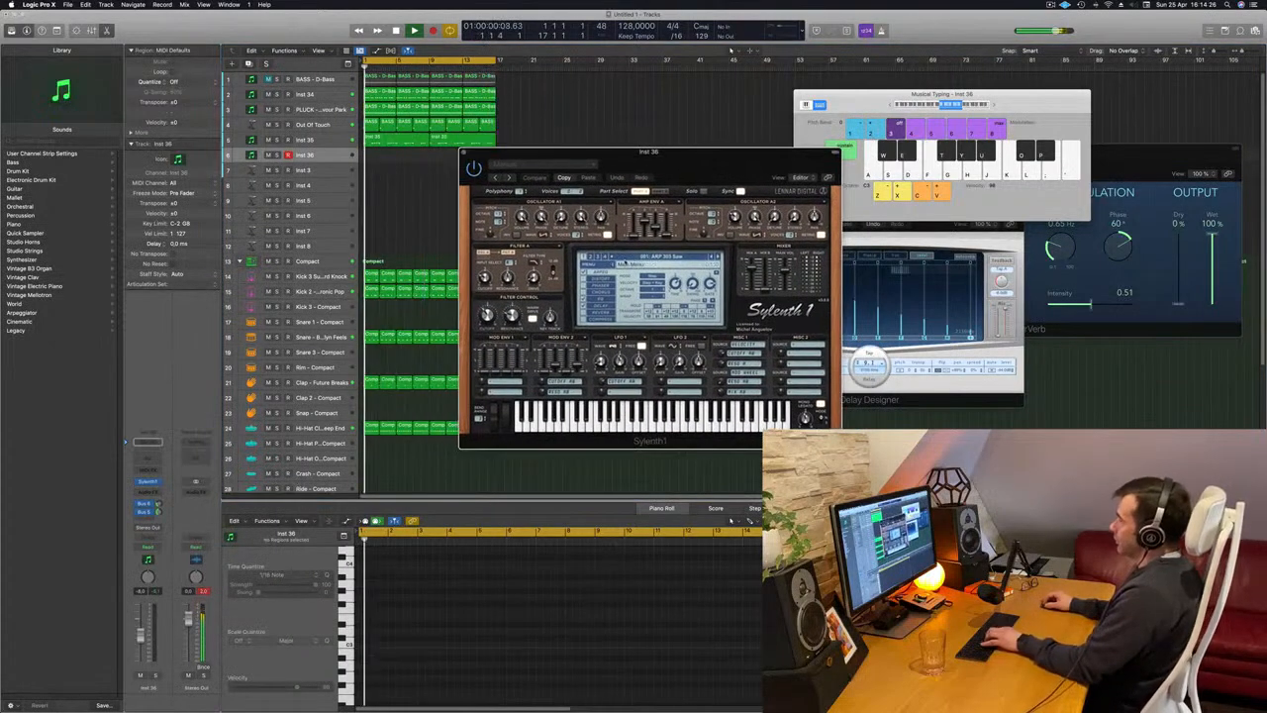
Examine the preset lists in the different sections of the current Sylenth1 bank for a suitable pad sound.
left_click(689, 257)
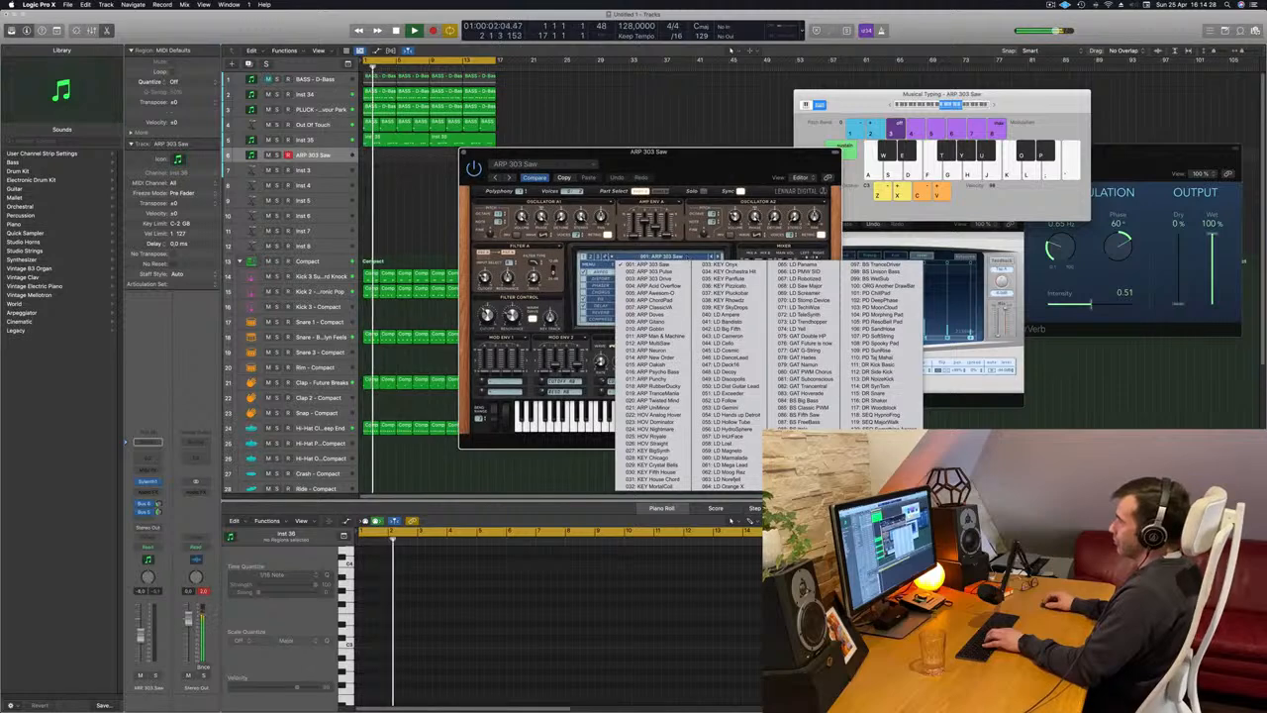
left_click(593, 258)
left_click(593, 257)
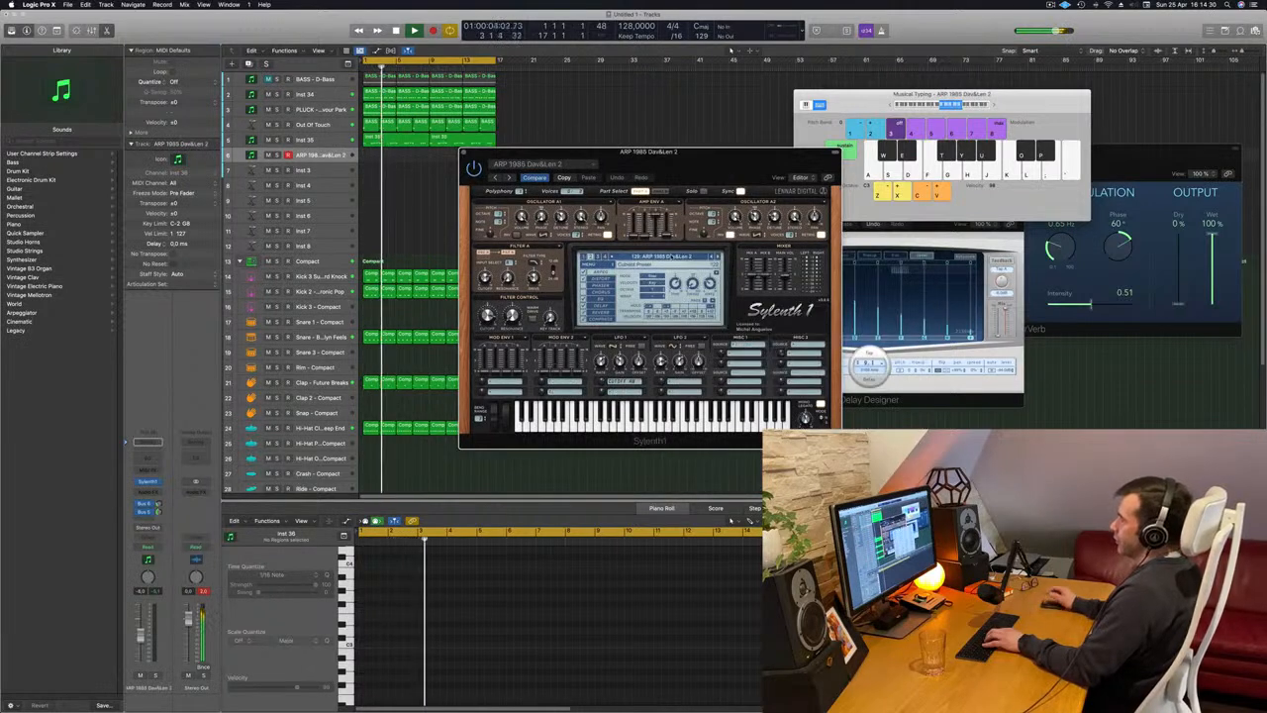
left_click(671, 257)
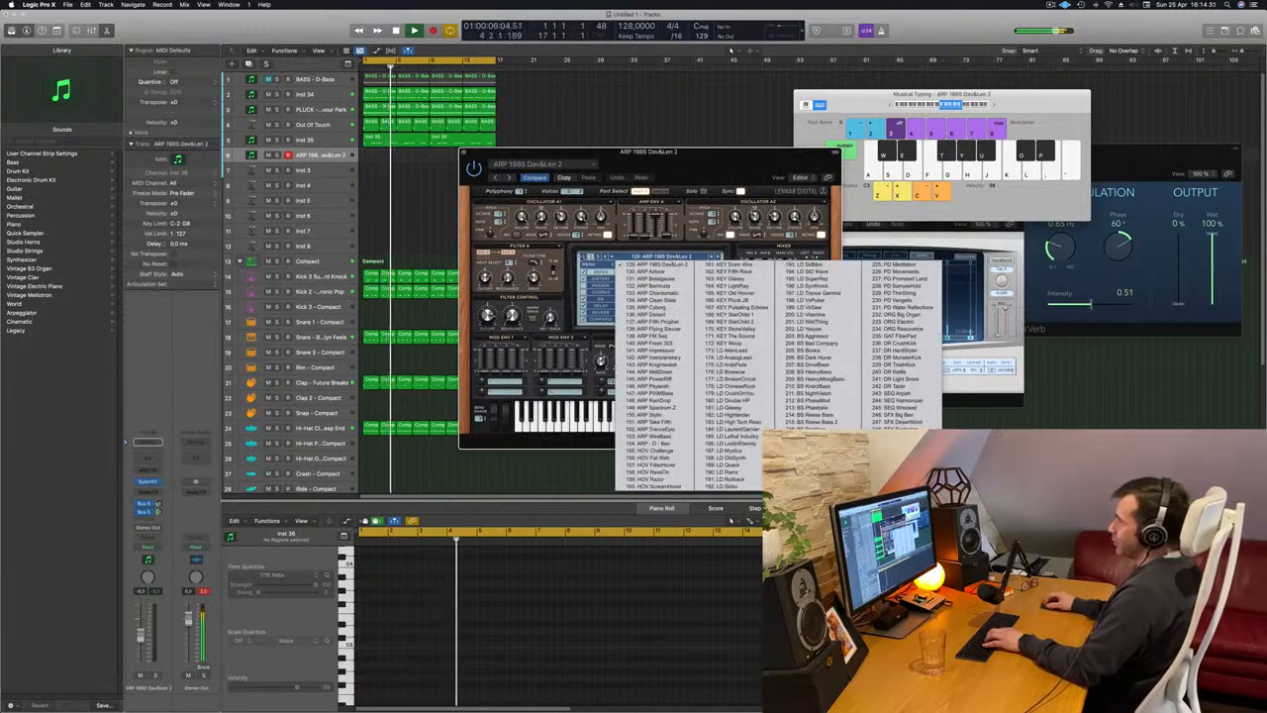
left_click(599, 259)
left_click(599, 259)
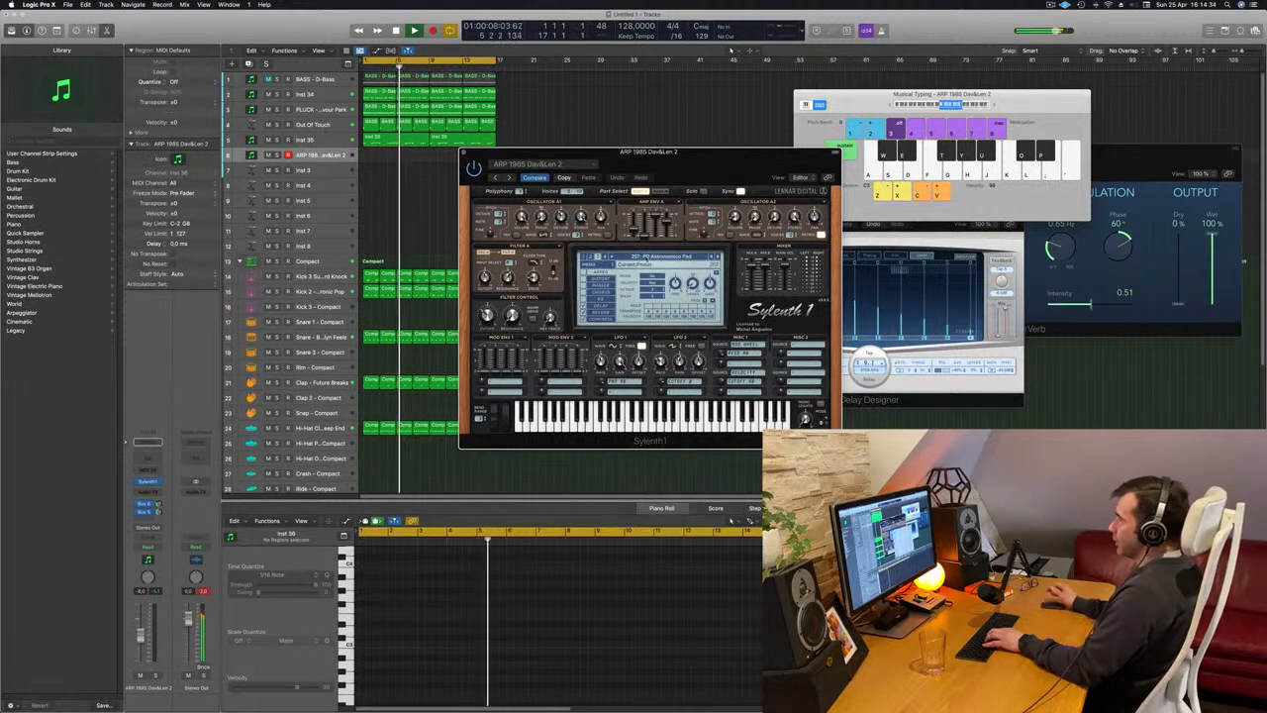
left_click(647, 257)
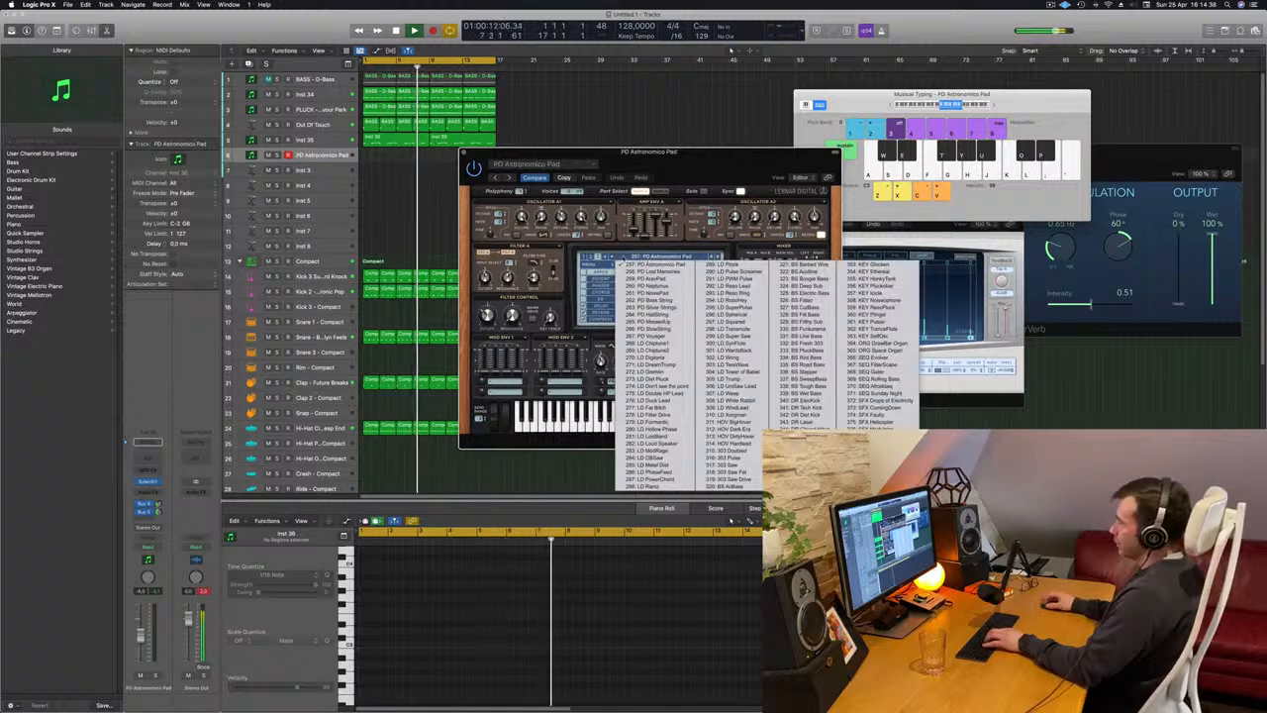
left_click(592, 257)
left_click(591, 258)
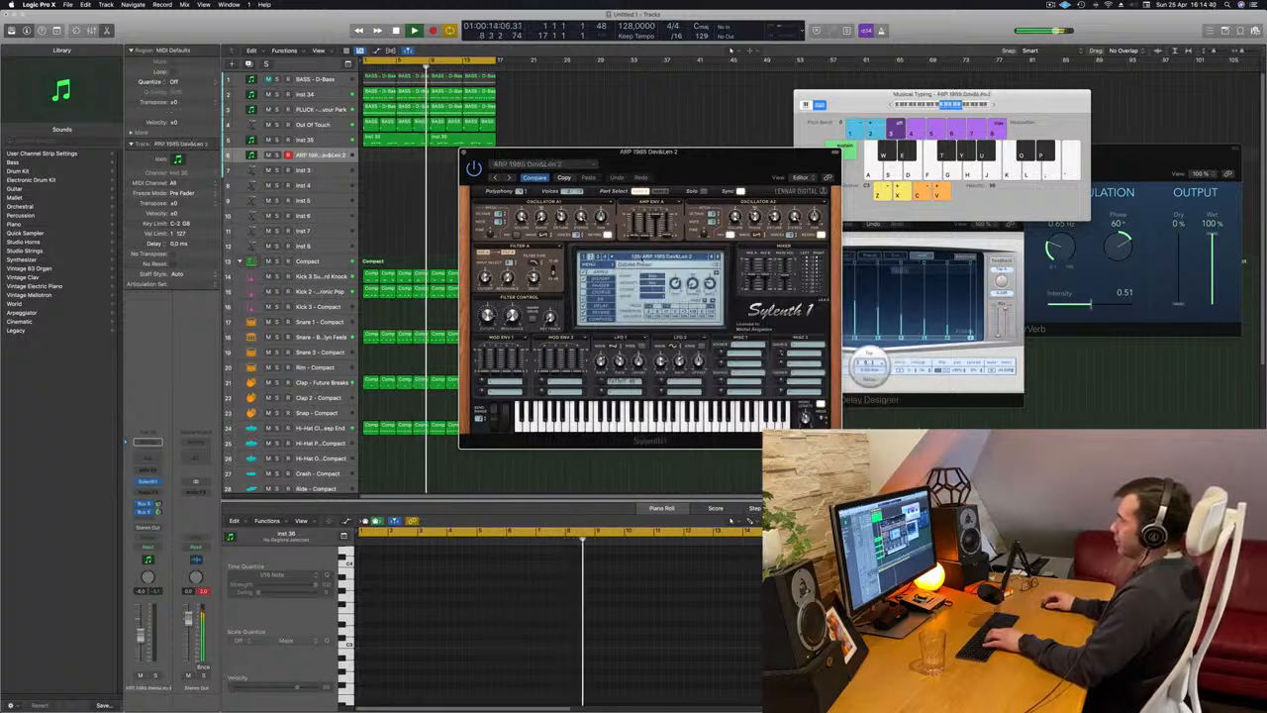
left_click(647, 258)
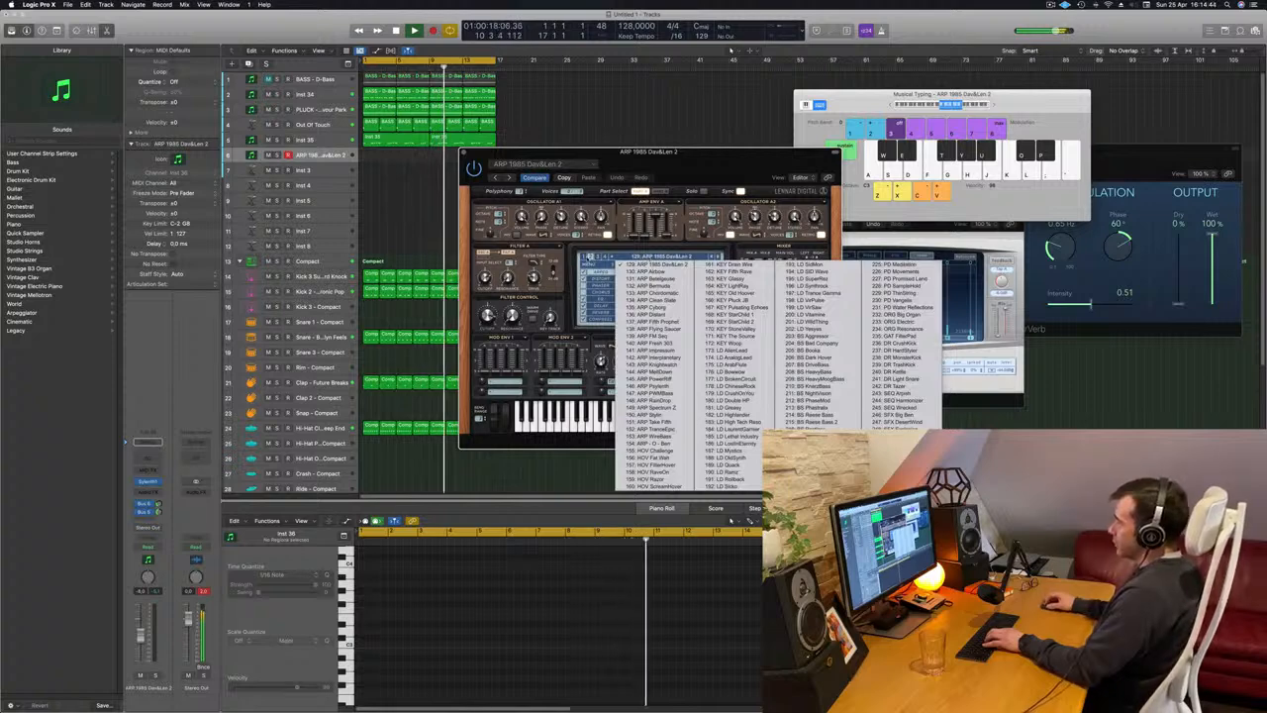
left_click(586, 258)
left_click(585, 258)
left_click(622, 258)
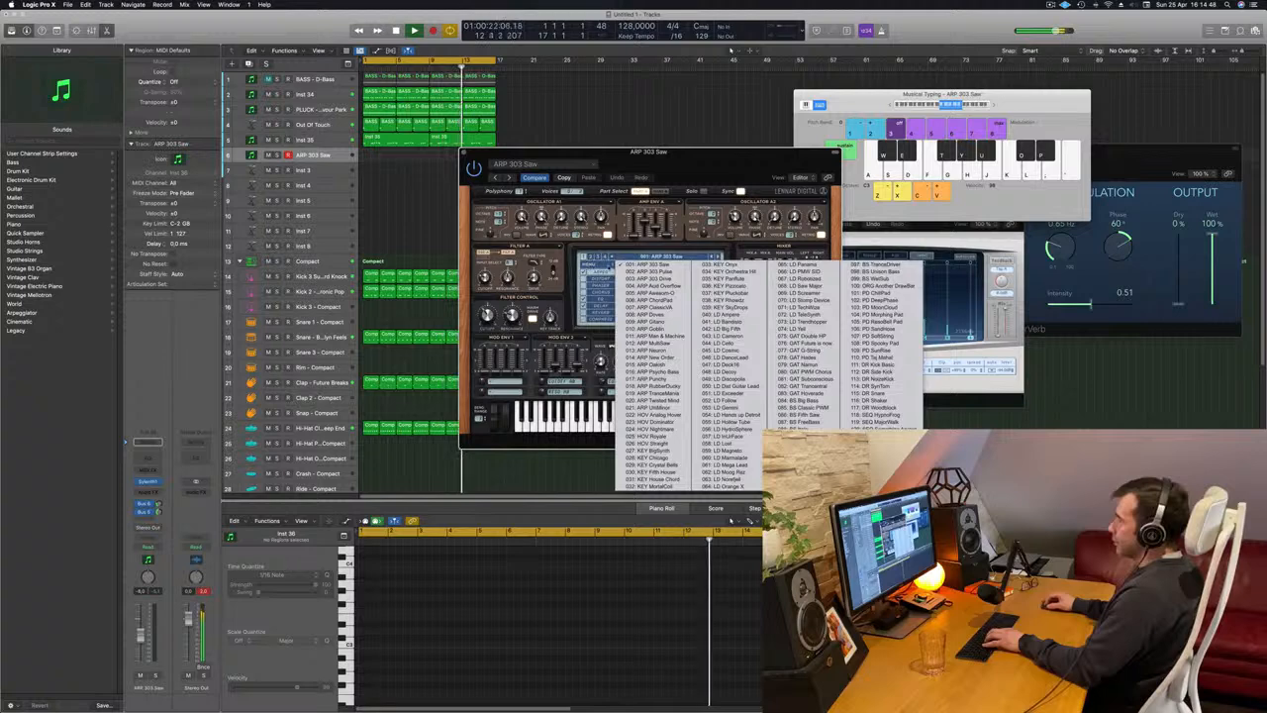
Load the factory sound bank that starts with ARP - Acid Thing 1 into Sylenth1.
left_click(591, 259)
mouse_move(610, 281)
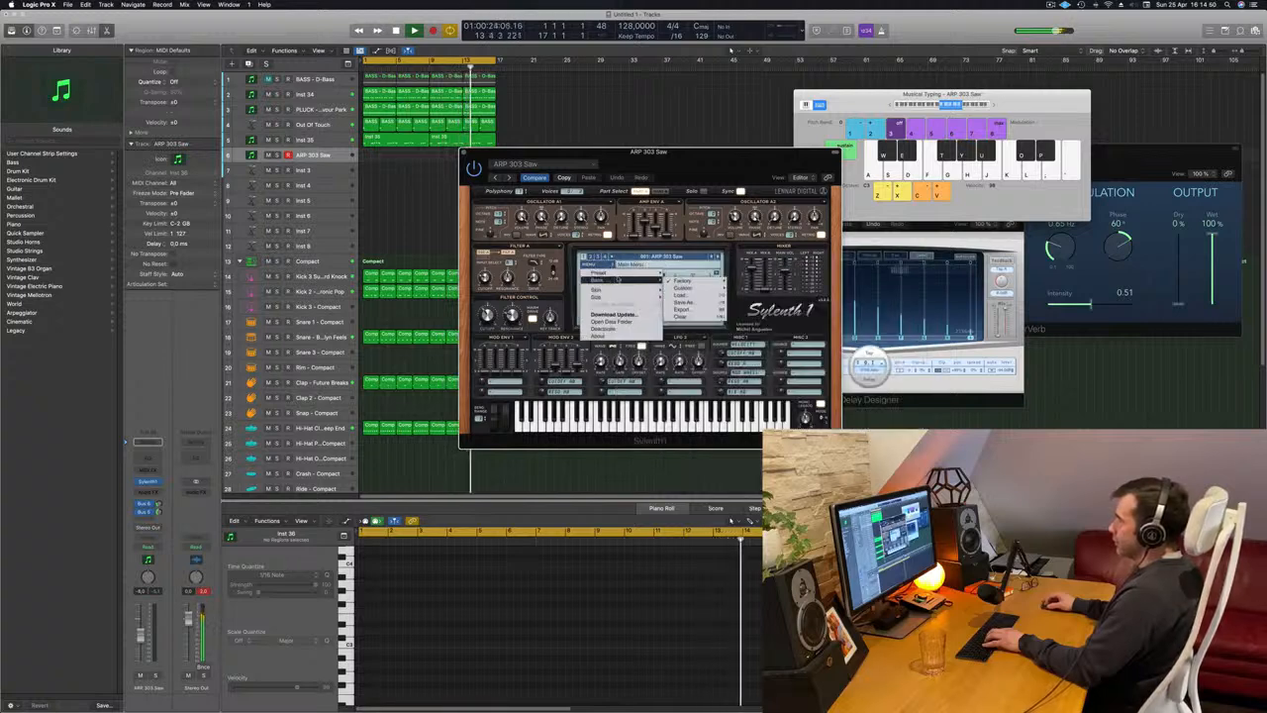
mouse_move(681, 283)
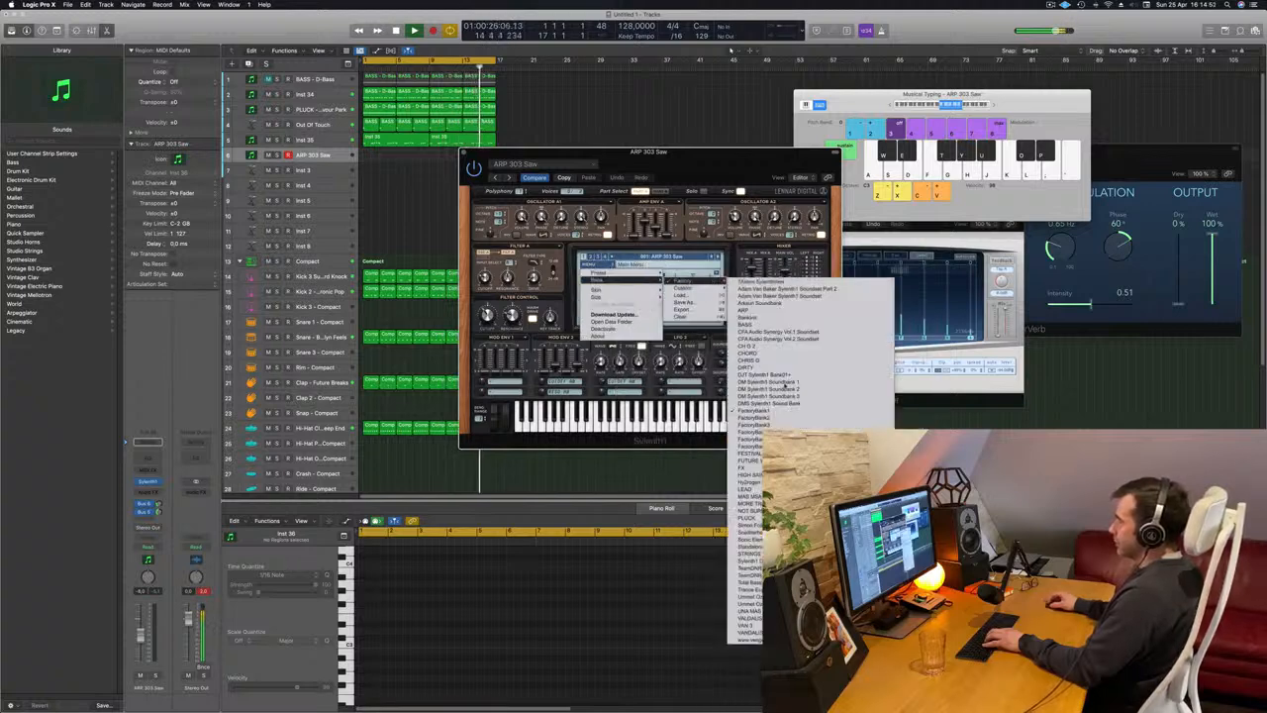
left_click(747, 561)
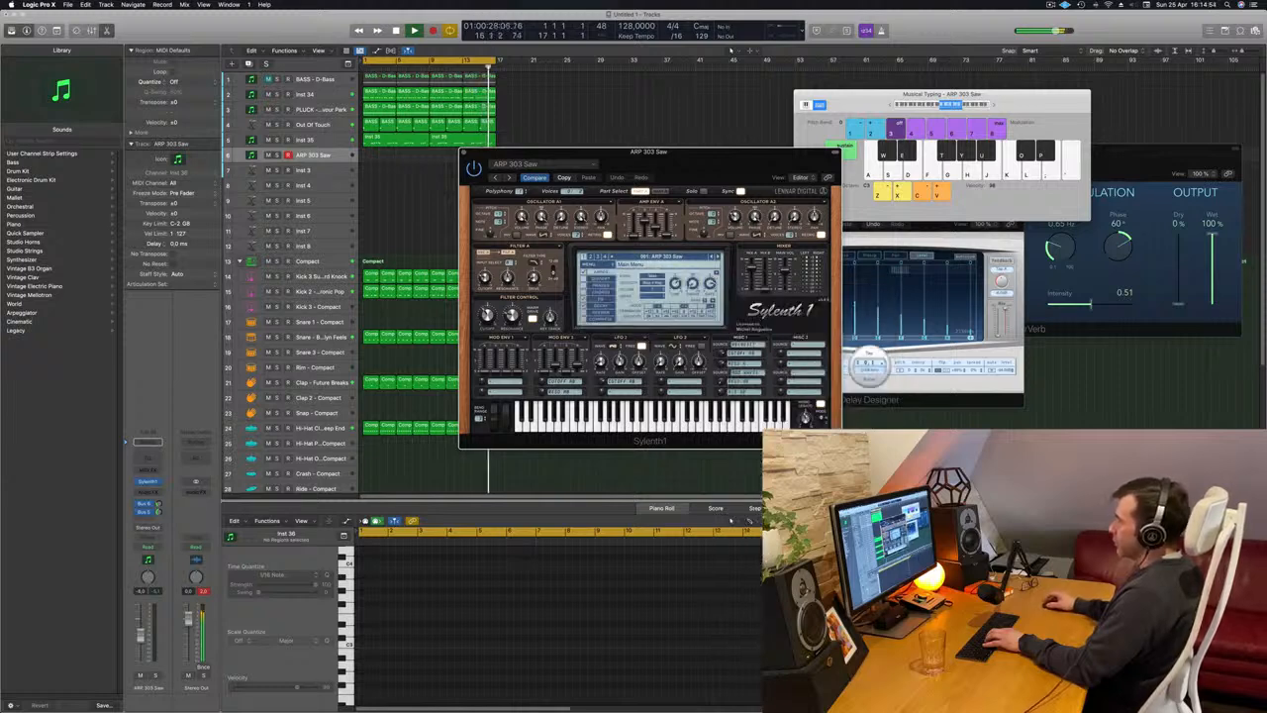
Load the PAD - Air Pad preset from the second section of the new Sylenth1 bank.
left_click(661, 256)
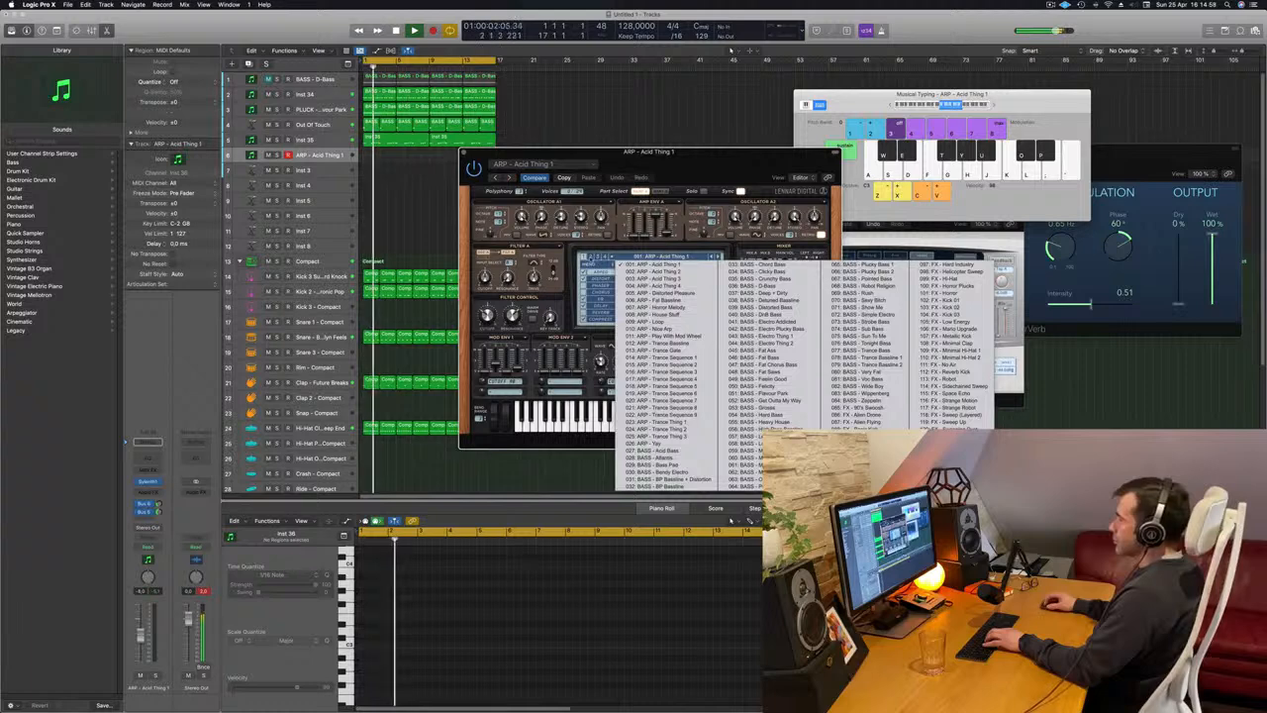
left_click(591, 257)
left_click(653, 257)
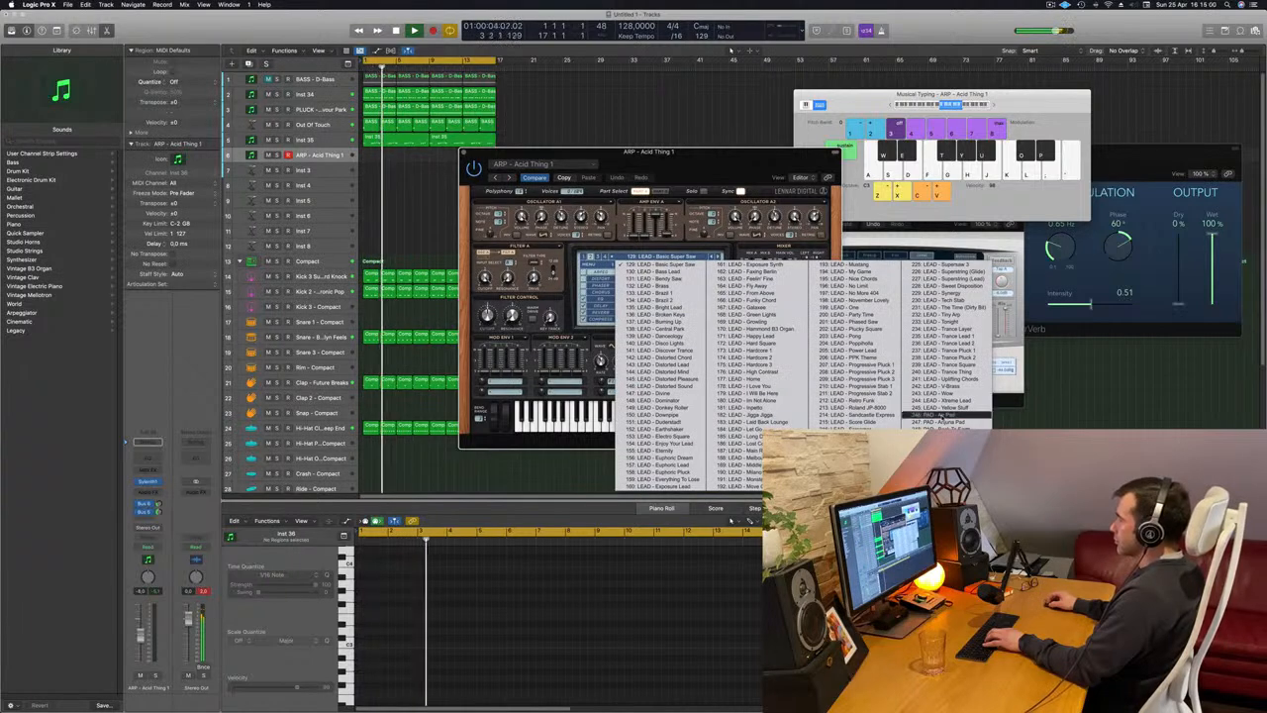
left_click(941, 413)
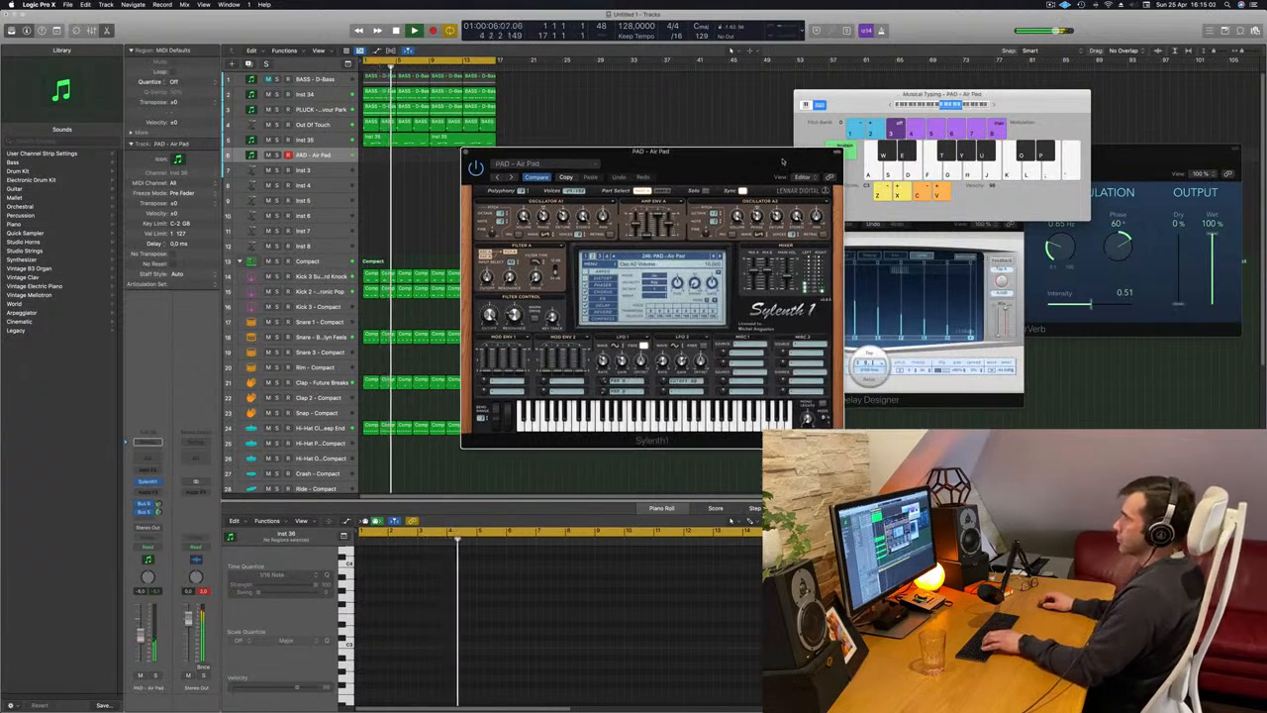
Lower the pad track's volume slightly and rearrange the Sylenth1 and Musical Typing windows so both are accessible.
left_click_drag(782, 161, 836, 155)
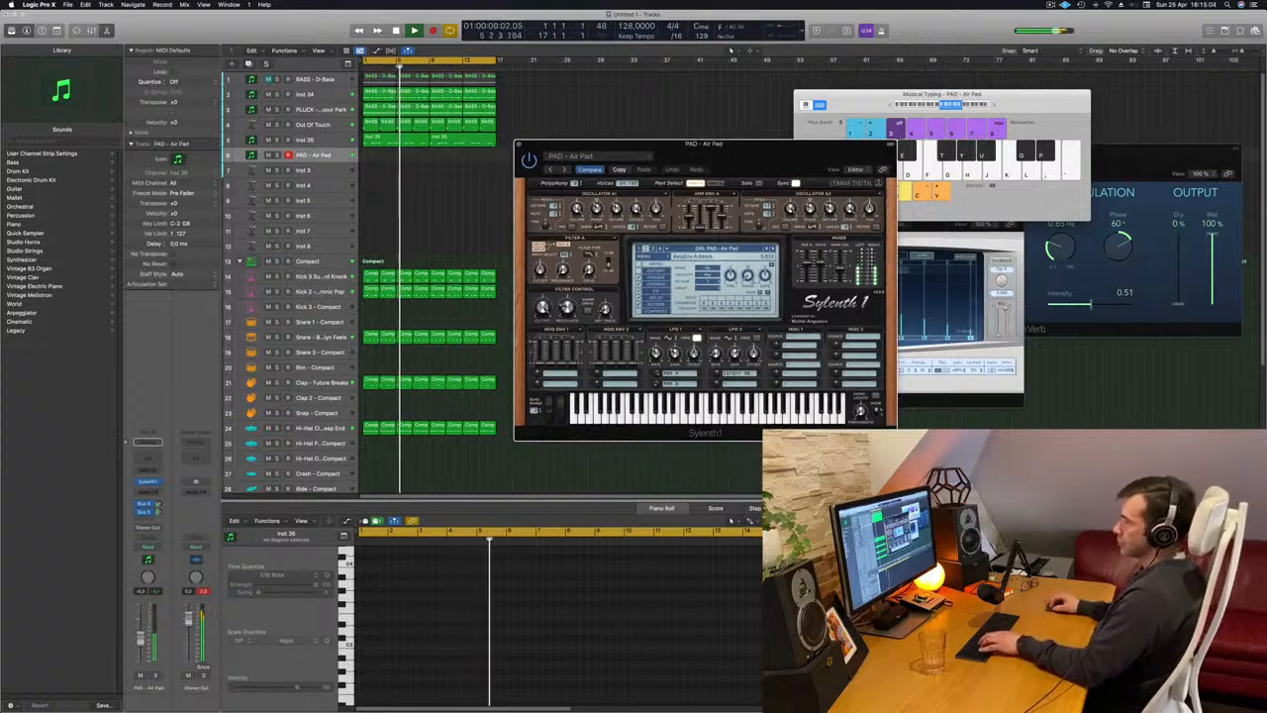
left_click_drag(141, 638, 141, 643)
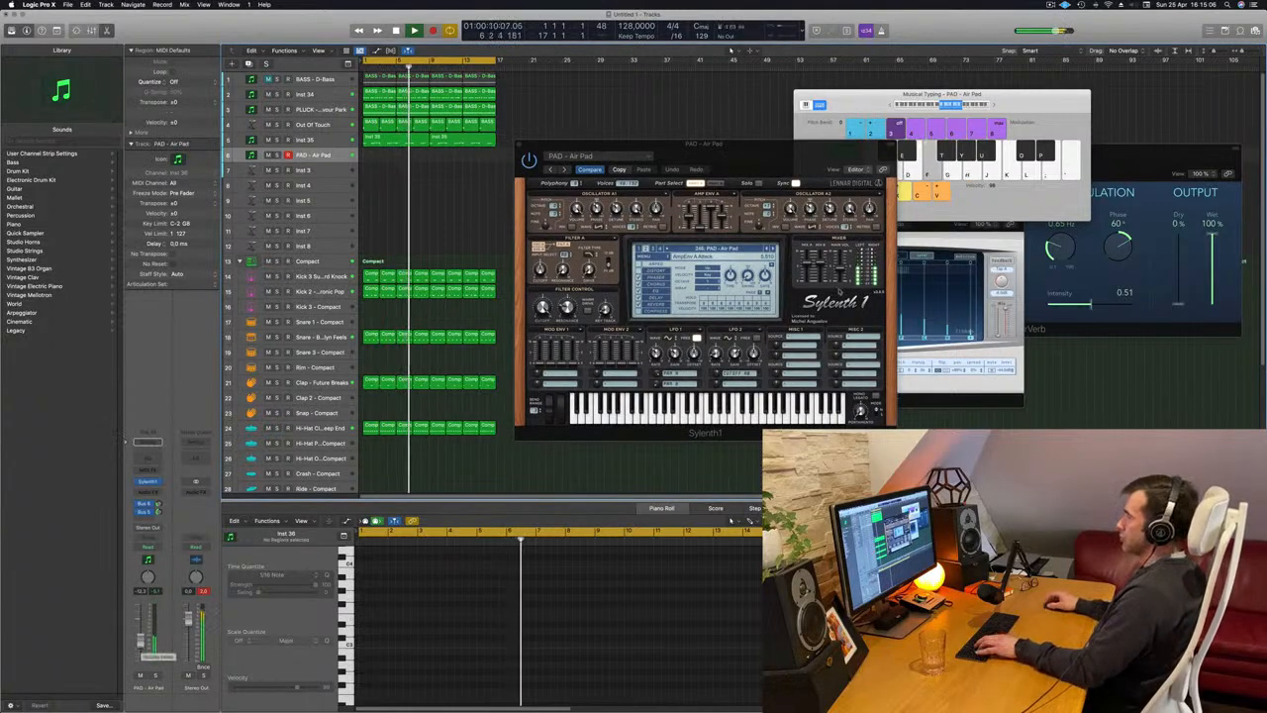
left_click(892, 106)
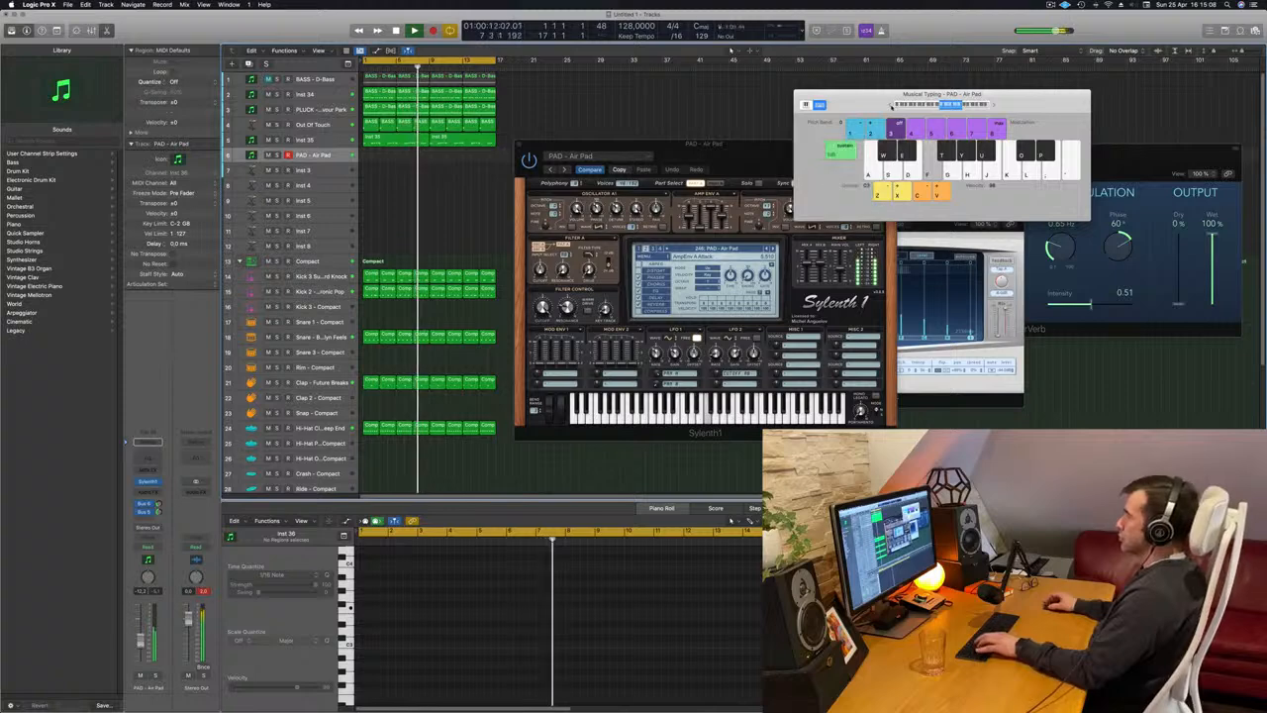
left_click_drag(892, 106, 977, 77)
left_click_drag(791, 156, 754, 152)
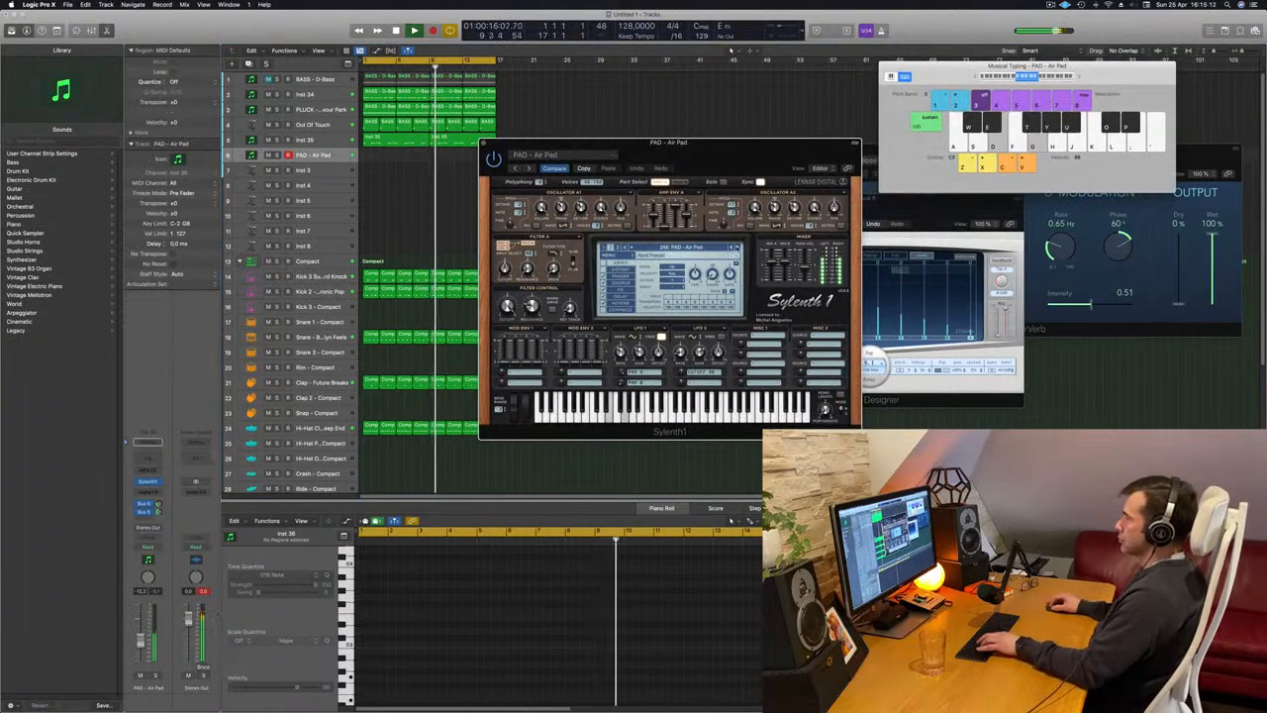
Audition the following Sylenth1 pad presets up to PAD - Deep Psychosis and move the synth window clear of the arrangement.
left_click(738, 248)
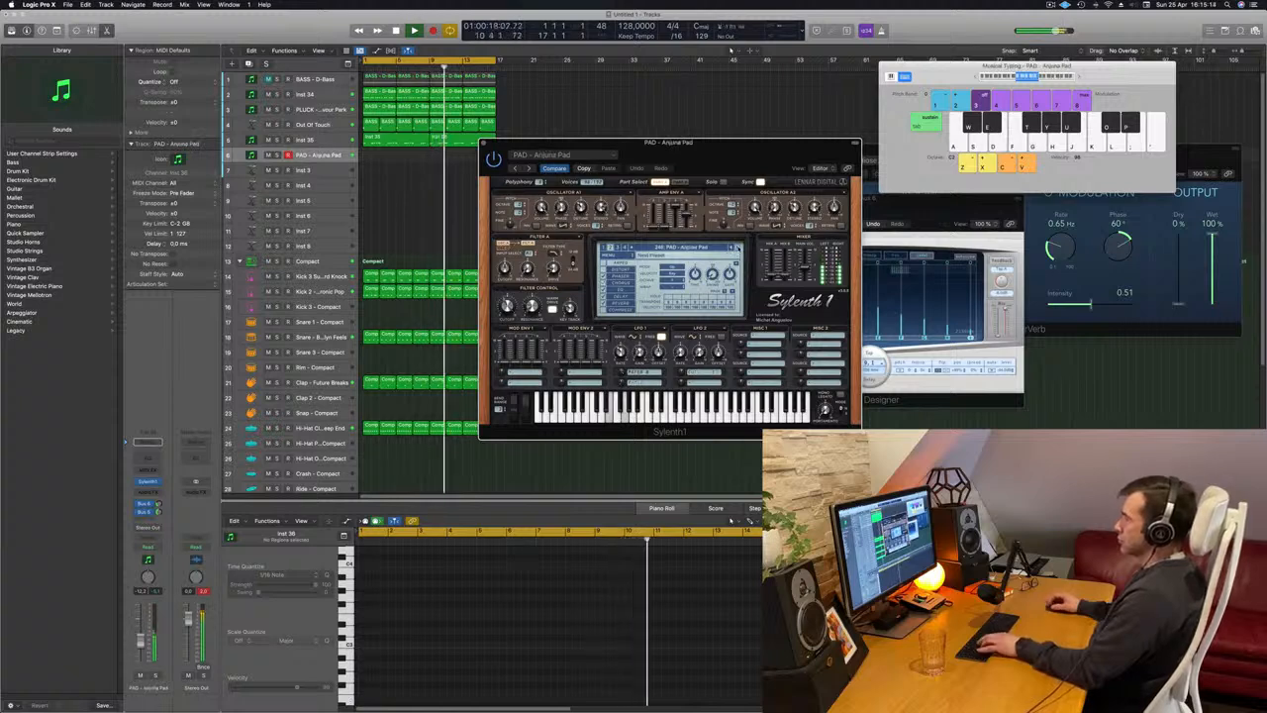
left_click(738, 249)
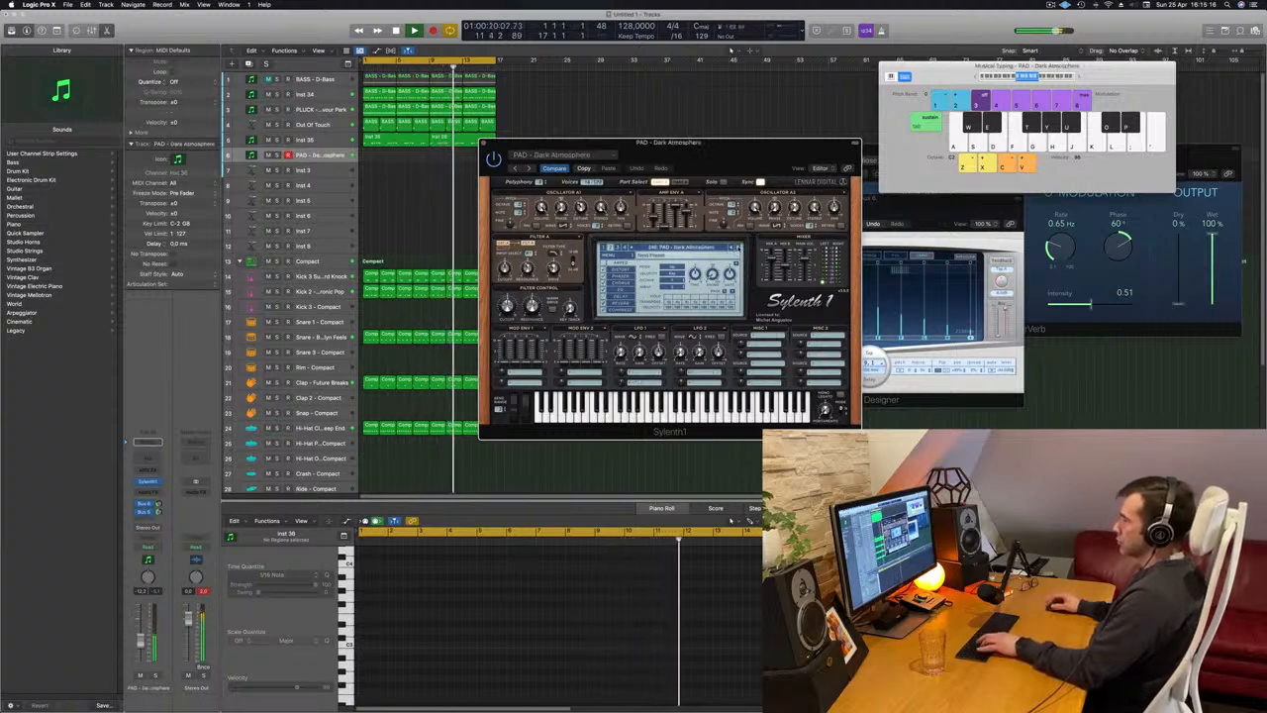
left_click(737, 248)
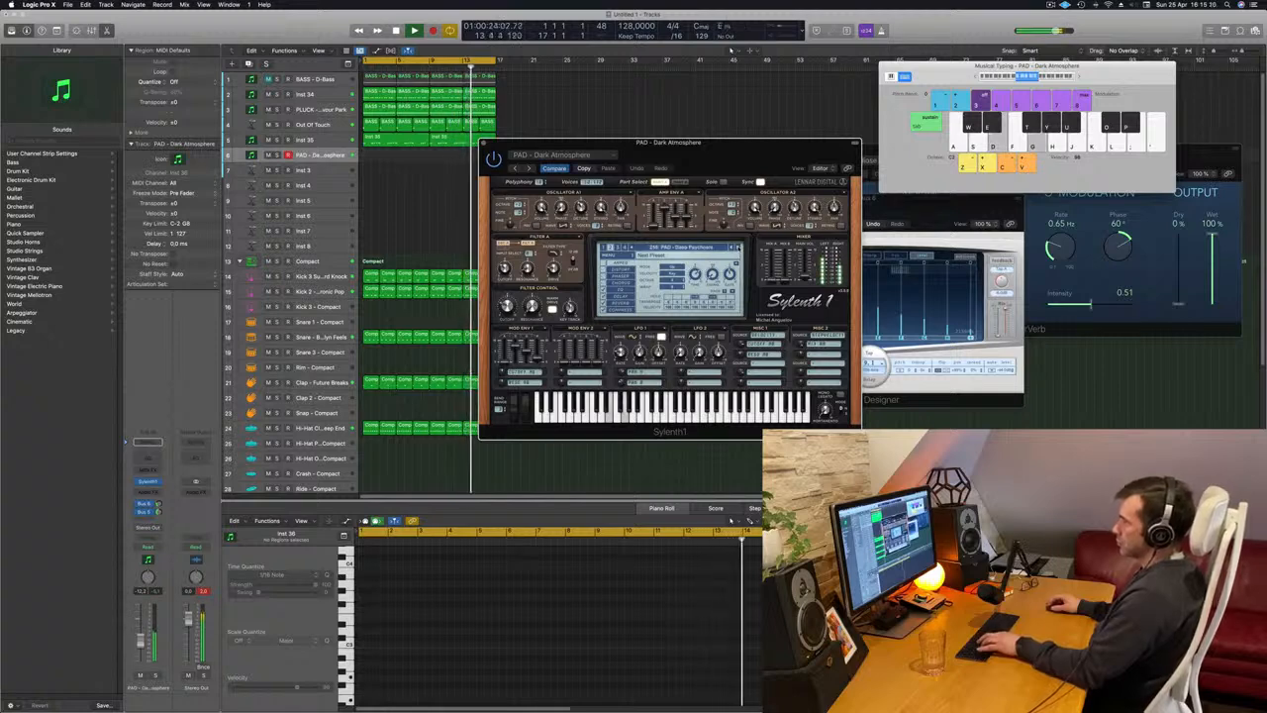
left_click(737, 248)
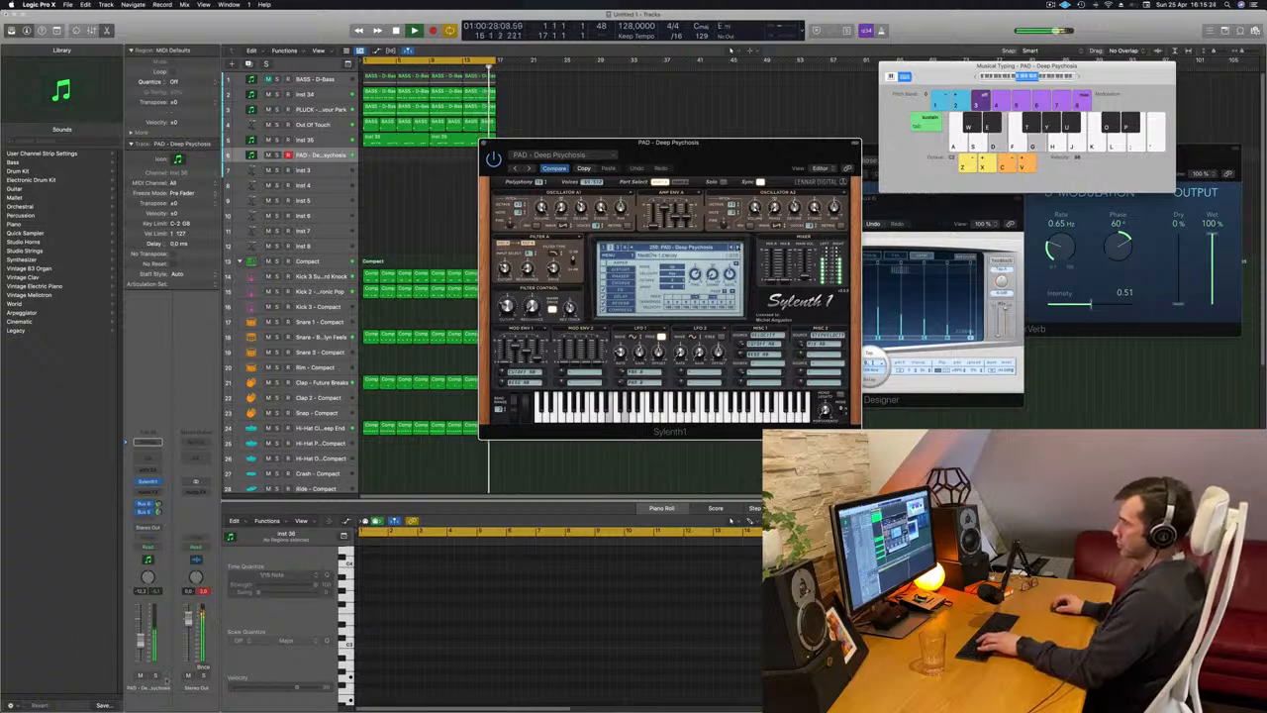
left_click(154, 676)
left_click(155, 676)
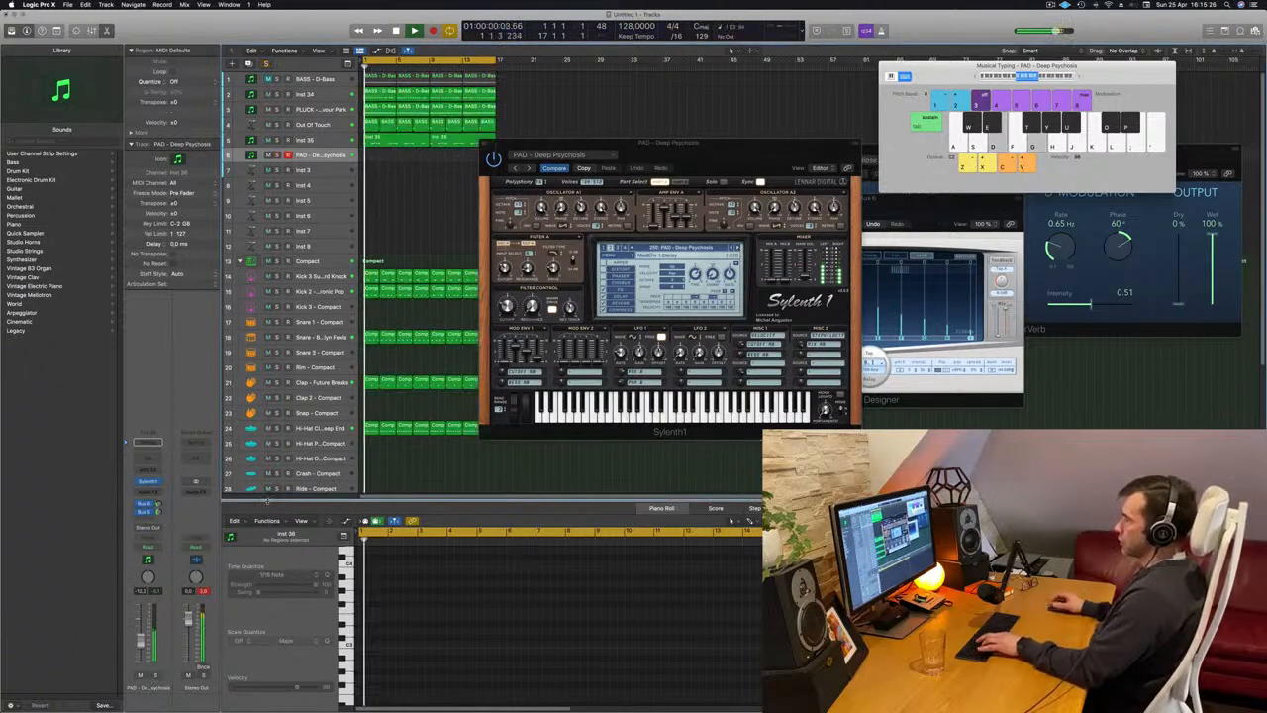
left_click_drag(783, 159, 902, 252)
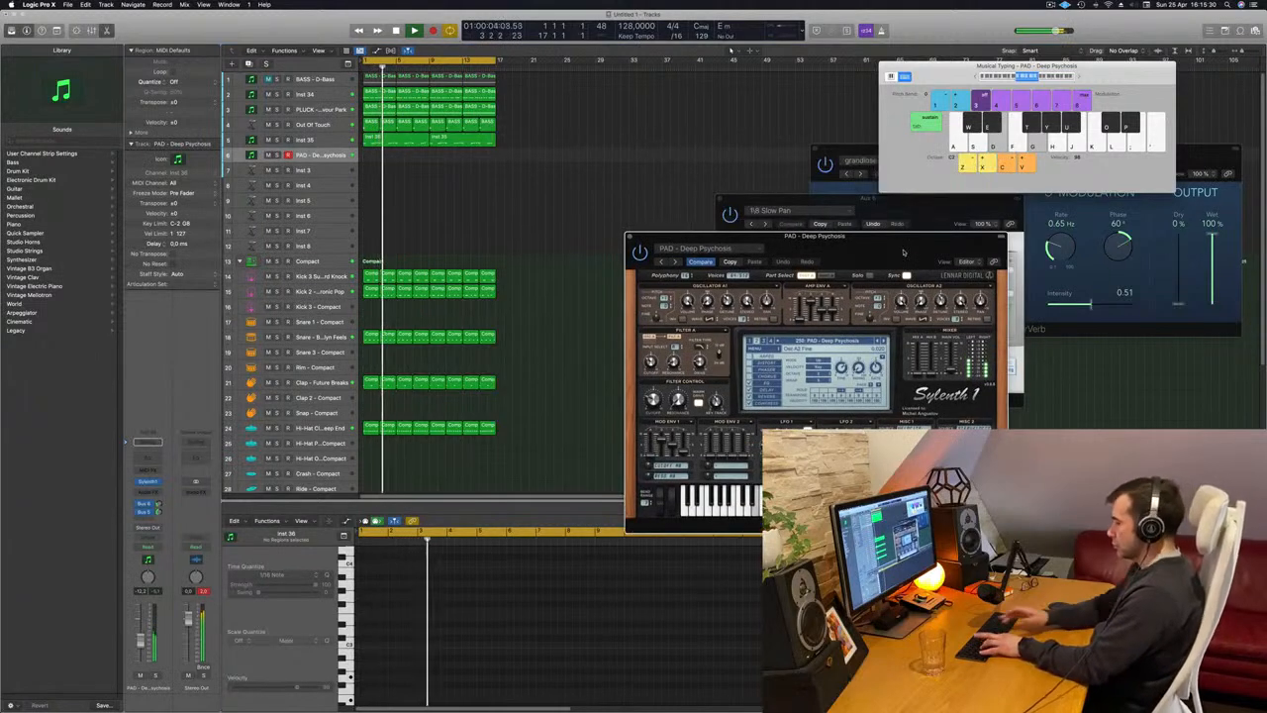
Record a sustained two-note chord on the pad track from around bar 5.
key("r")
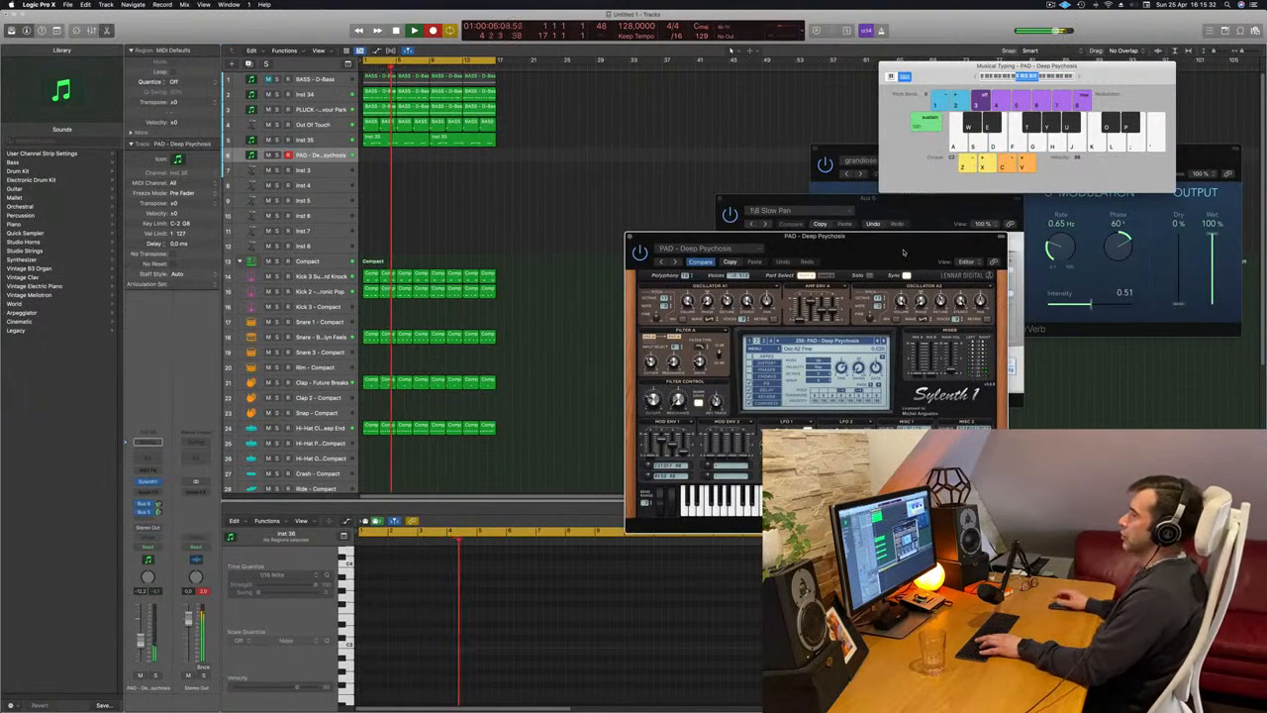
key("d")
key("g")
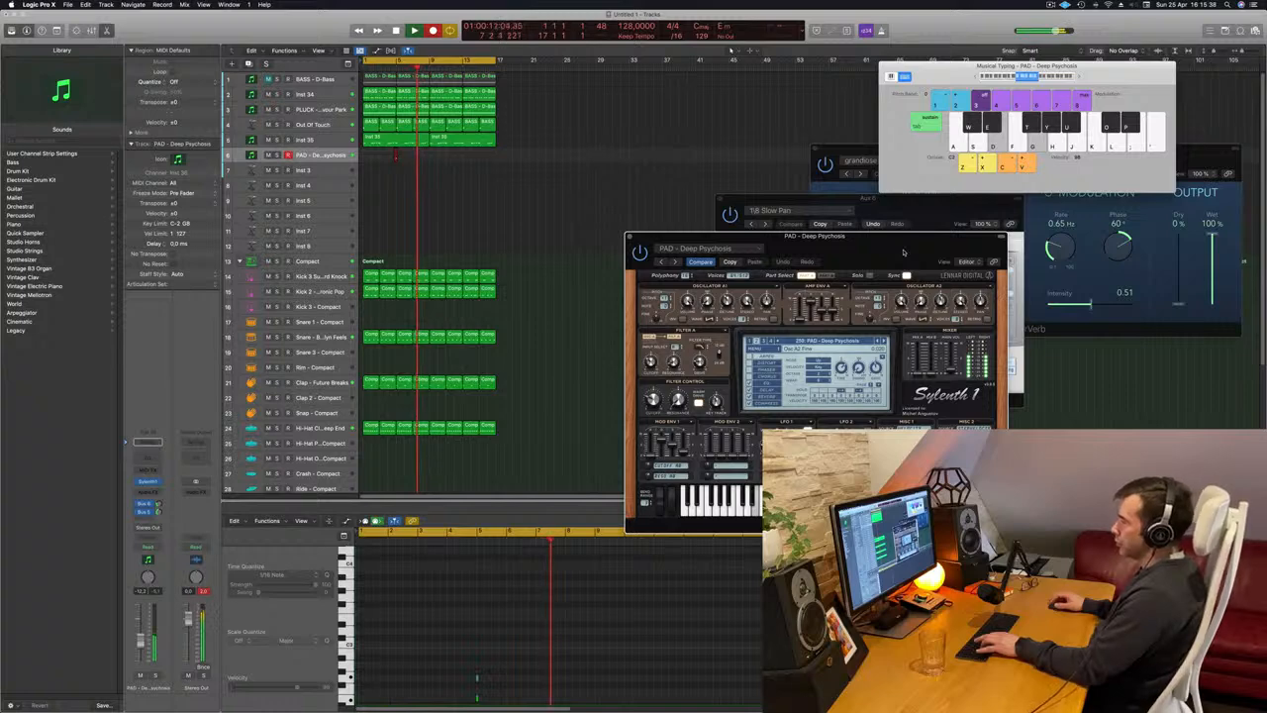
key("space")
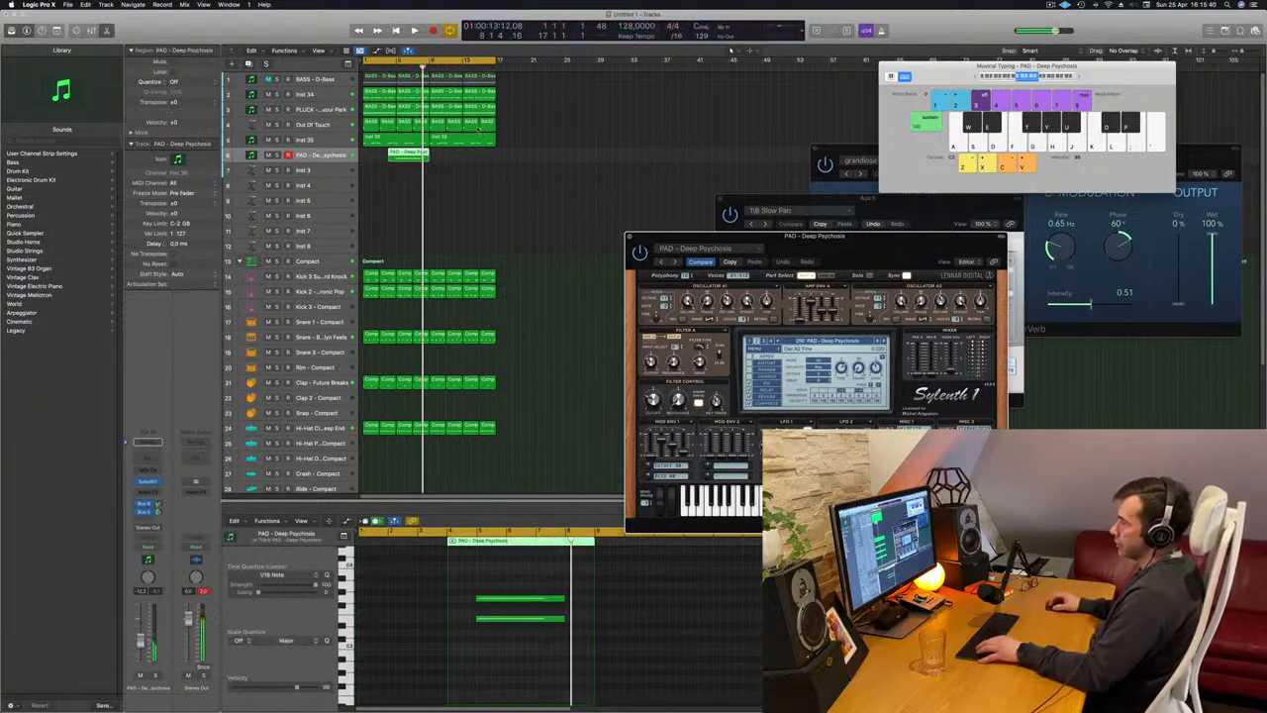
Trim the recorded pad region so its notes start on the bar line, and move the region to bar 1.
left_click_drag(472, 584, 539, 651)
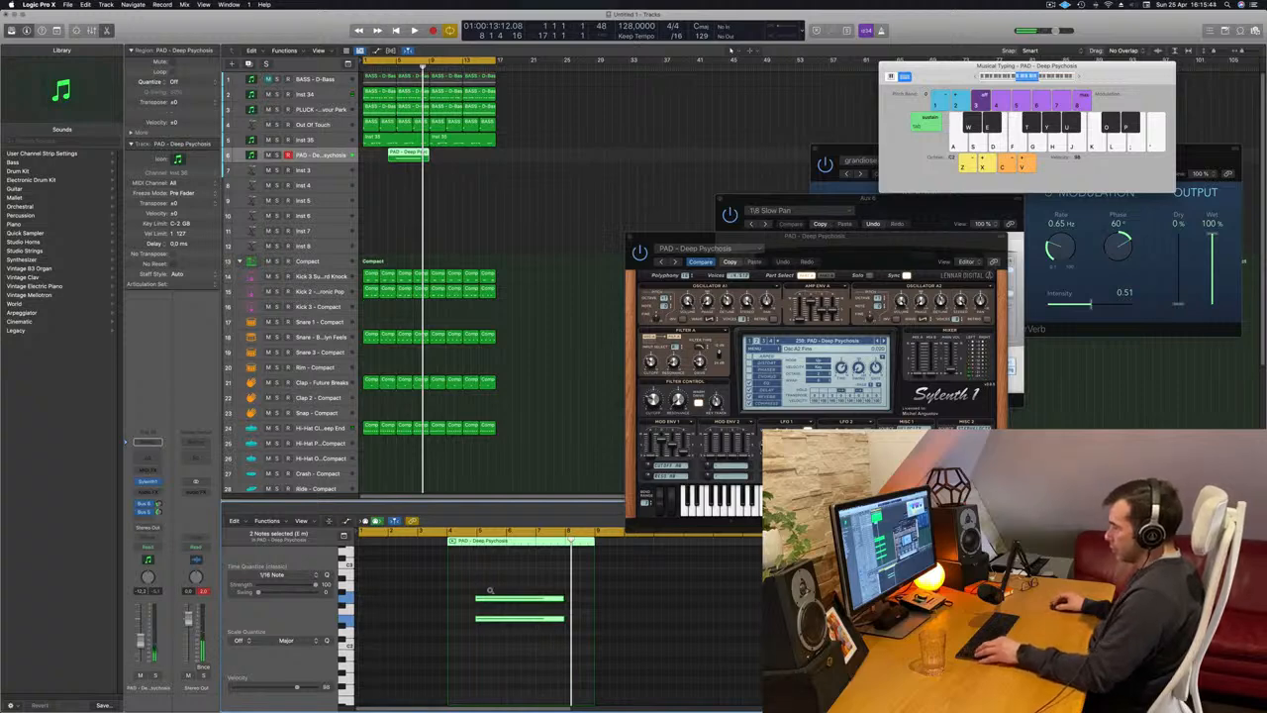
scroll(489, 591, "up", 6)
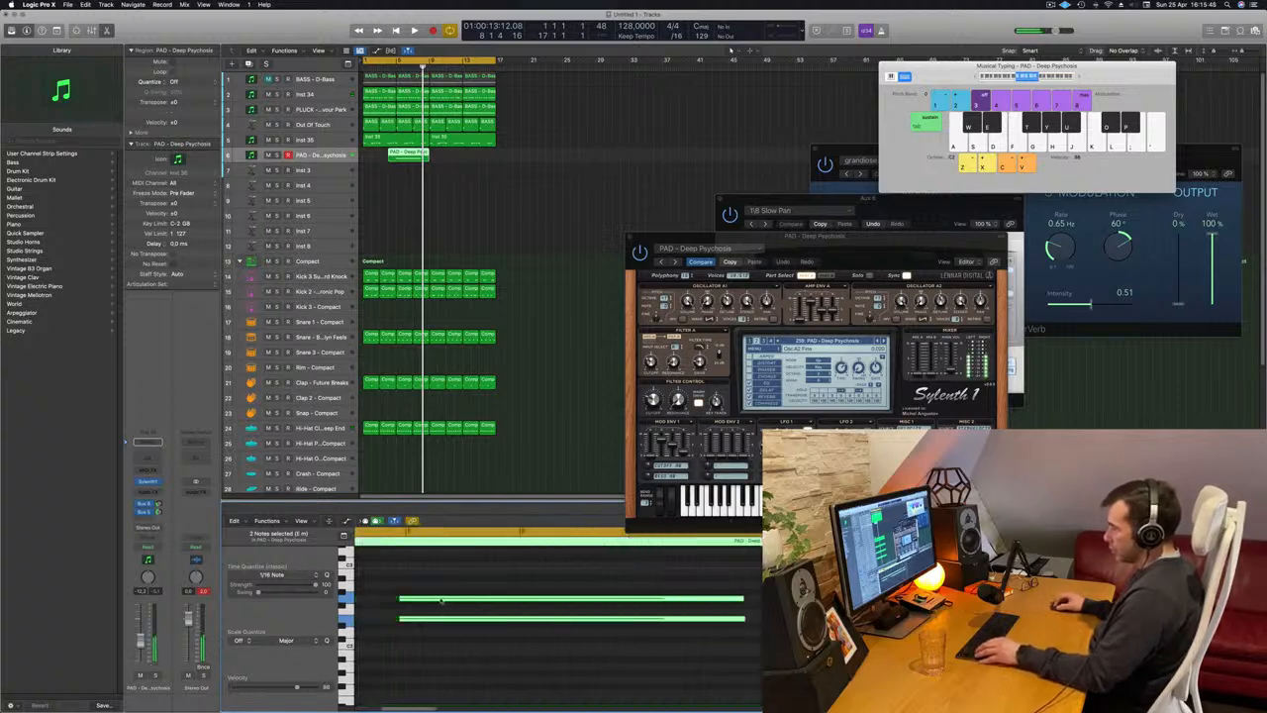
left_click_drag(440, 599, 442, 603)
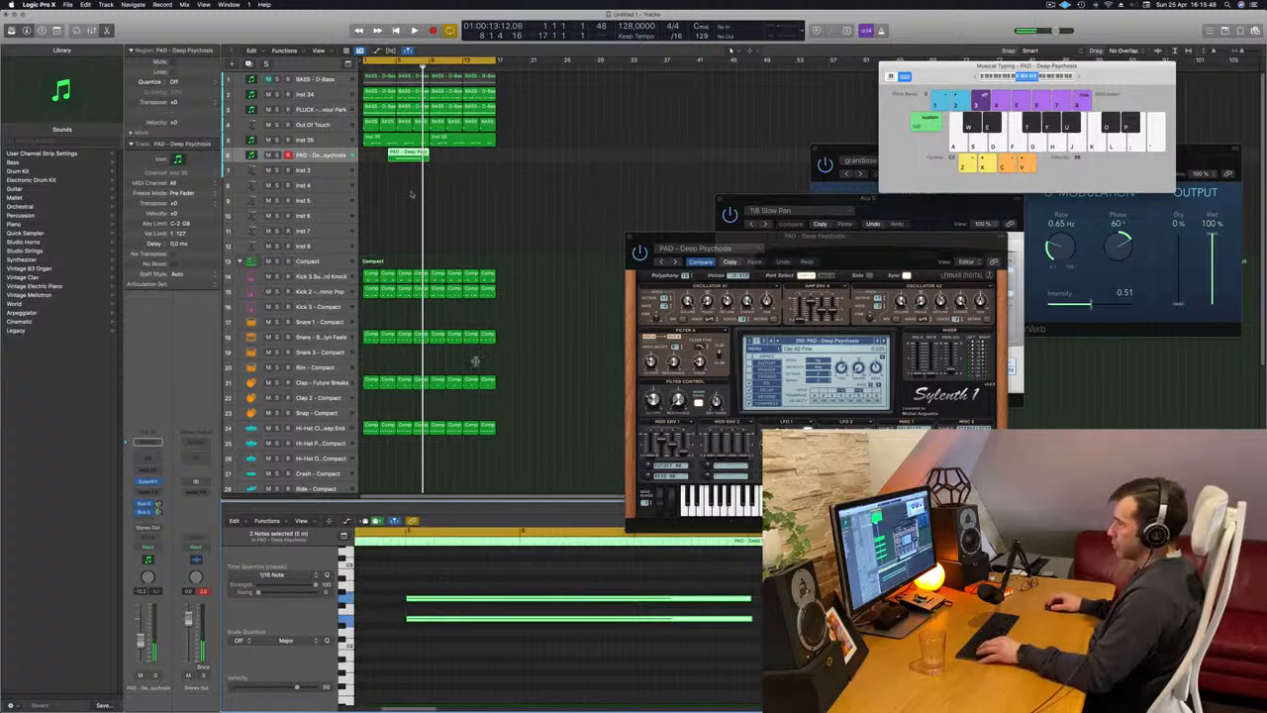
left_click(411, 156)
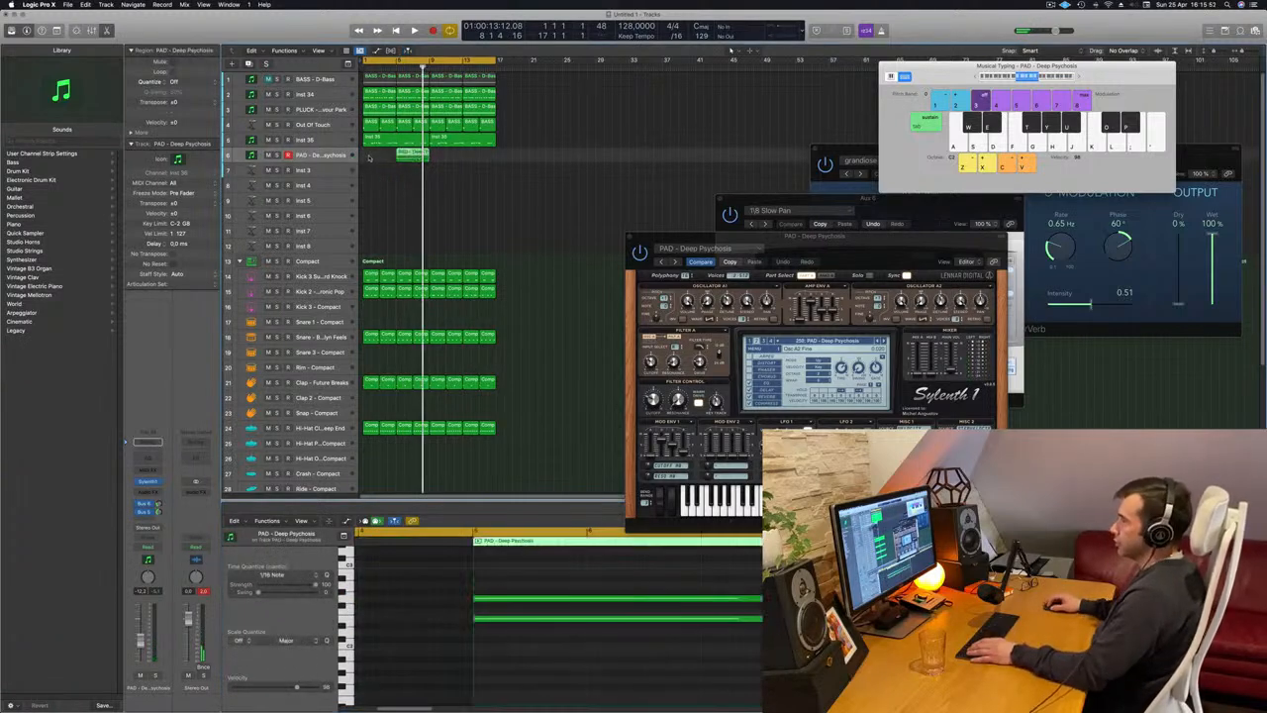
left_click_drag(411, 155, 381, 158)
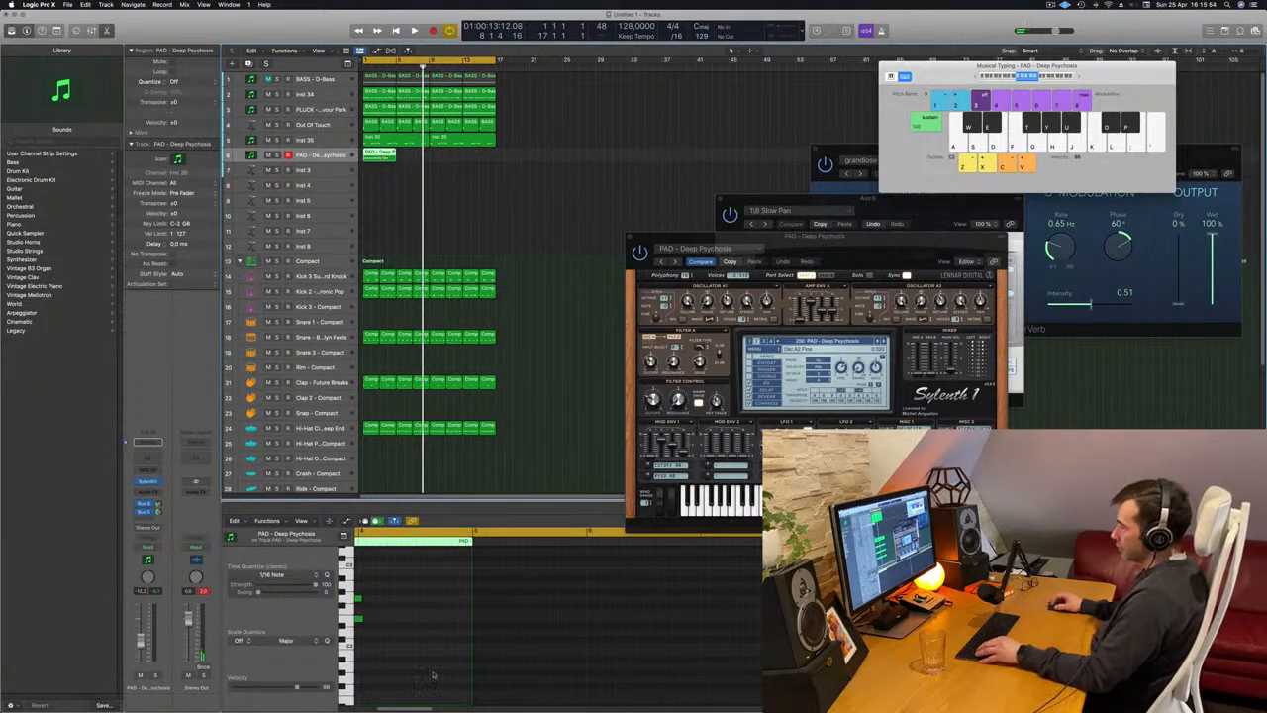
left_click_drag(404, 590, 499, 578)
Play the beat and compare the recorded pad notes with the first chord region on the Out Of Touch track.
left_click(544, 200)
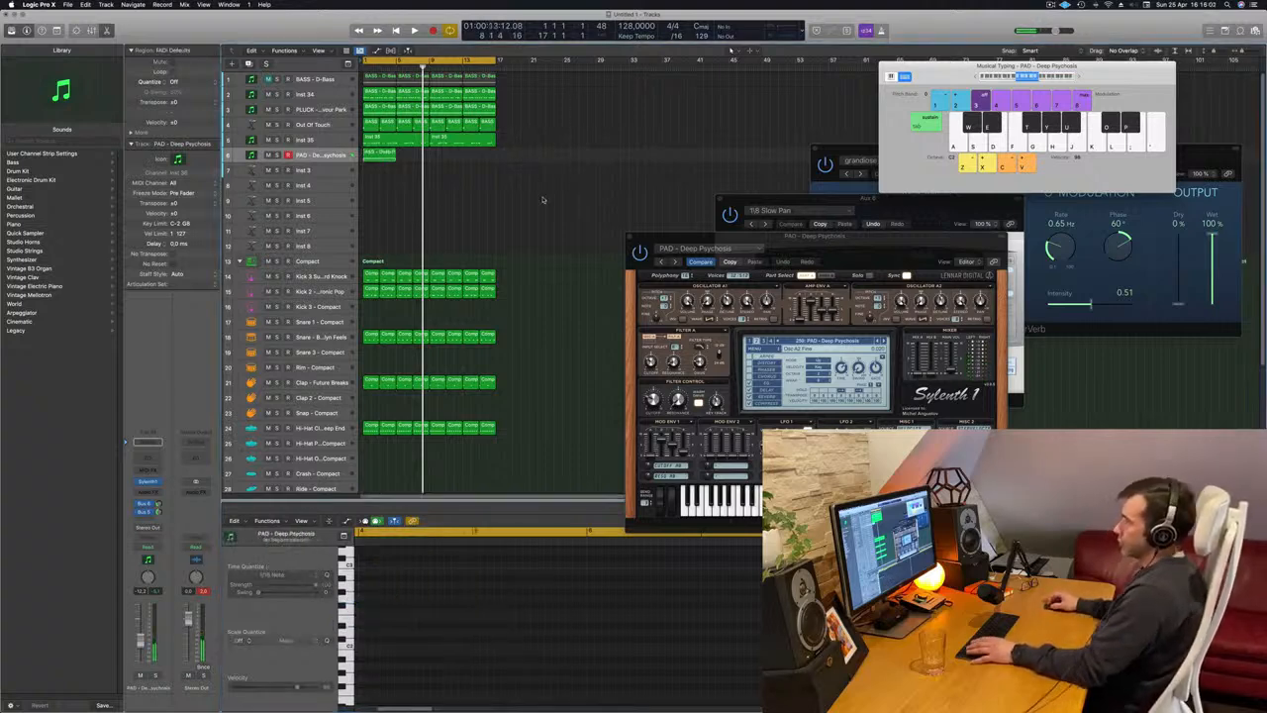
key("space")
left_click(372, 160)
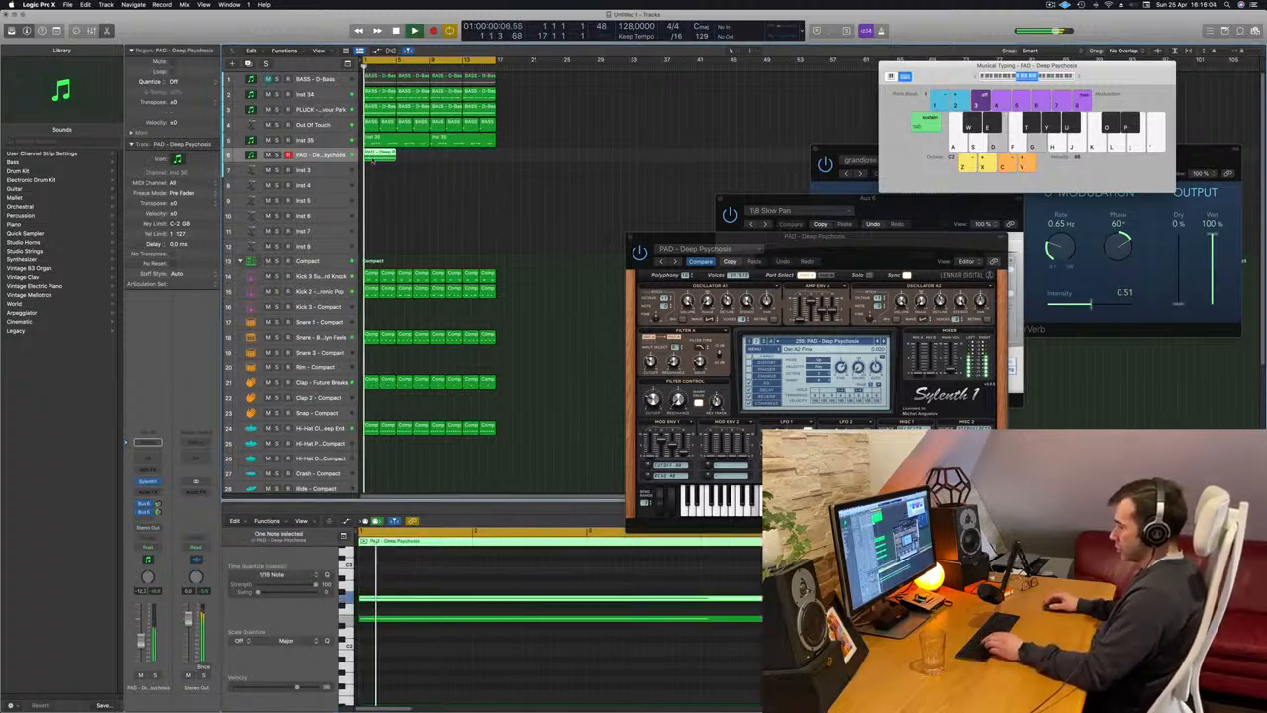
left_click(409, 183)
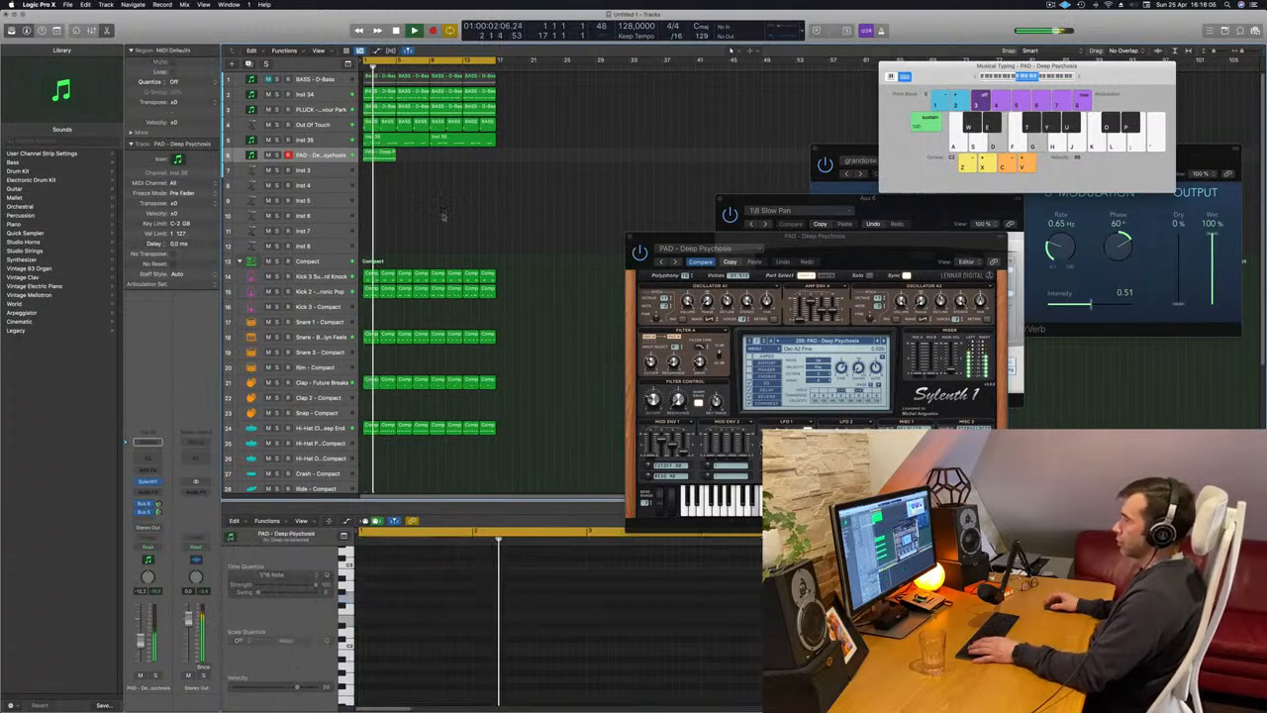
left_click(369, 125)
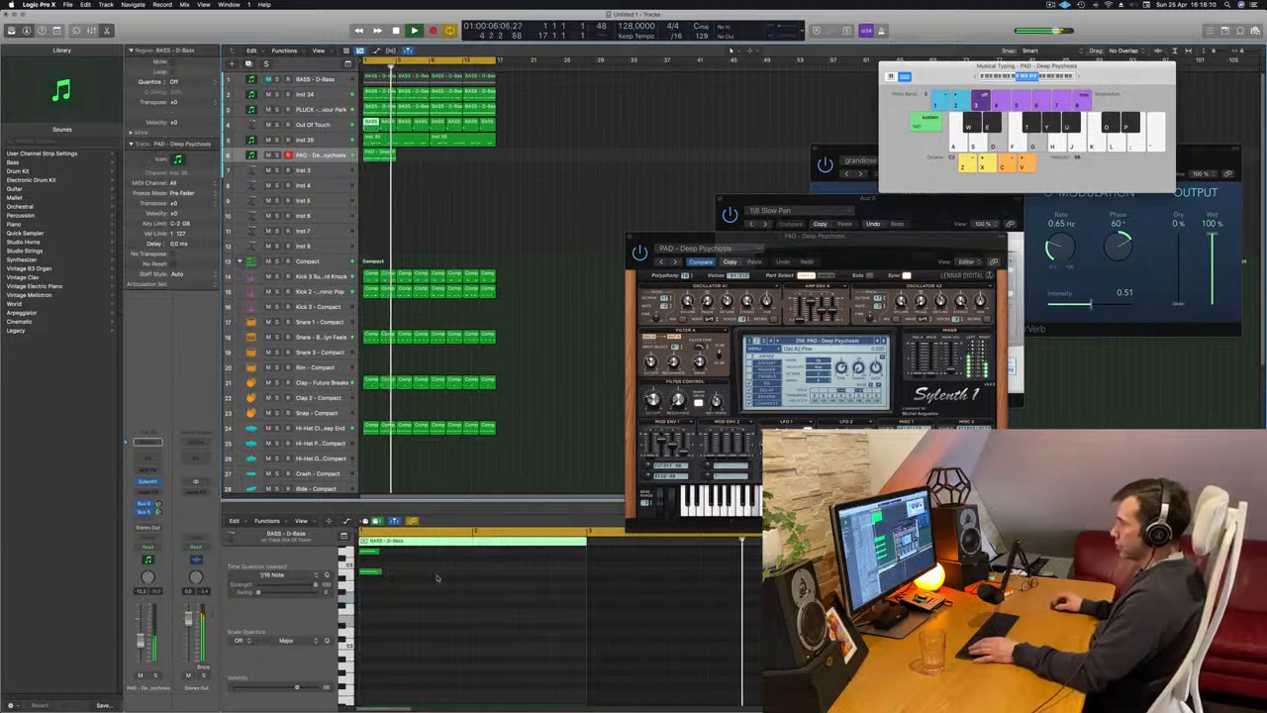
Replace the recorded pad region with a copy of the first chord region from the Out Of Touch track at bar 1.
left_click(382, 152)
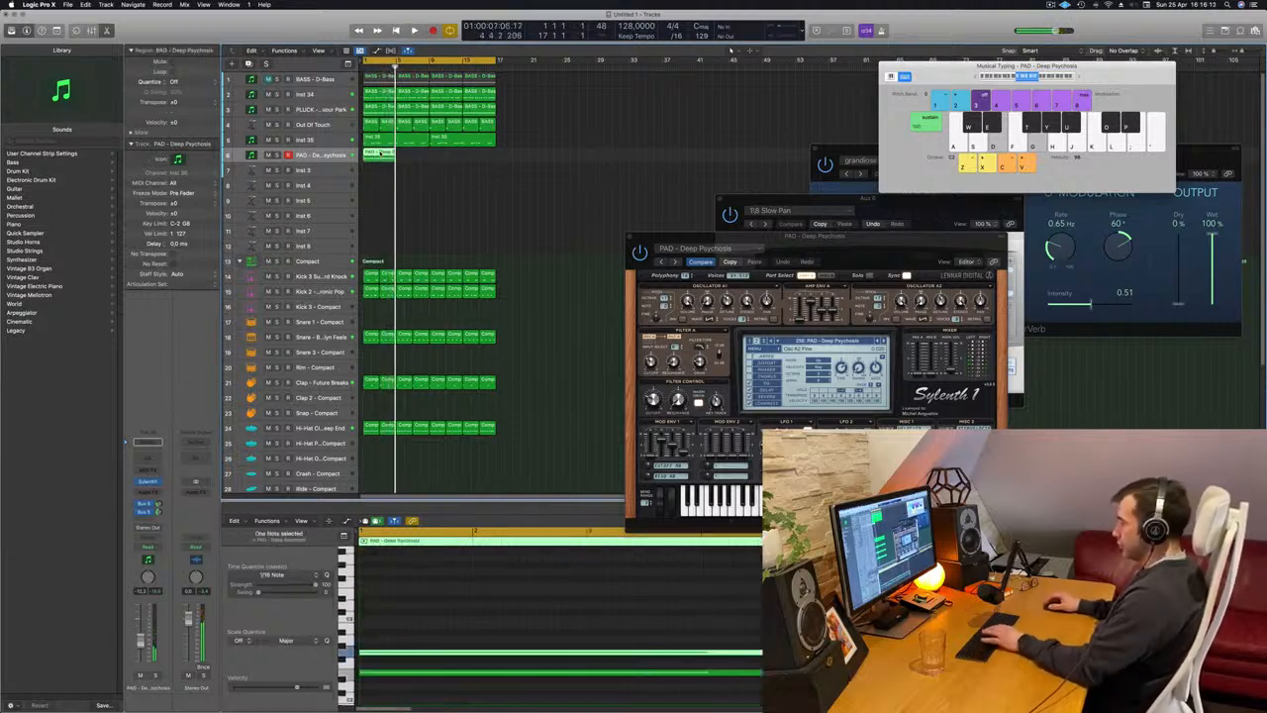
key("Delete")
left_click_drag(371, 124, 370, 156)
Lengthen the three notes of the copied pad chord to fill the two-bar region and transpose them down an octave.
left_click(377, 604)
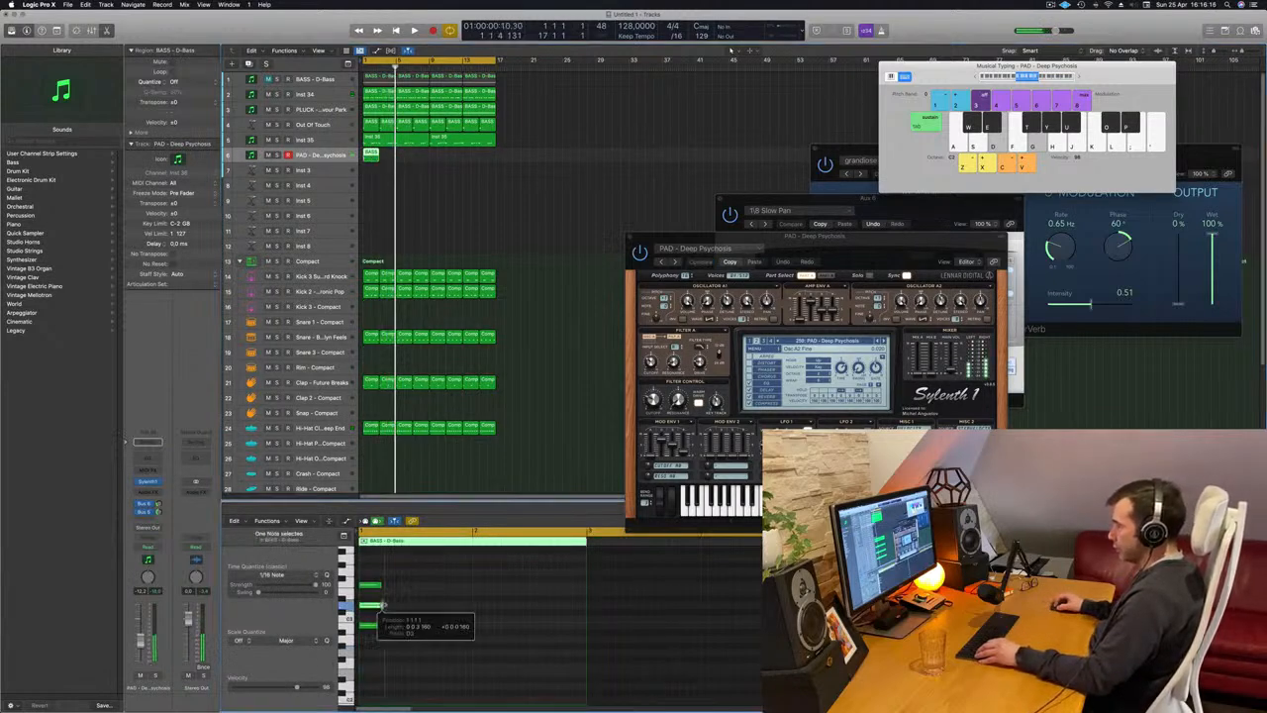
left_click_drag(377, 584, 384, 588)
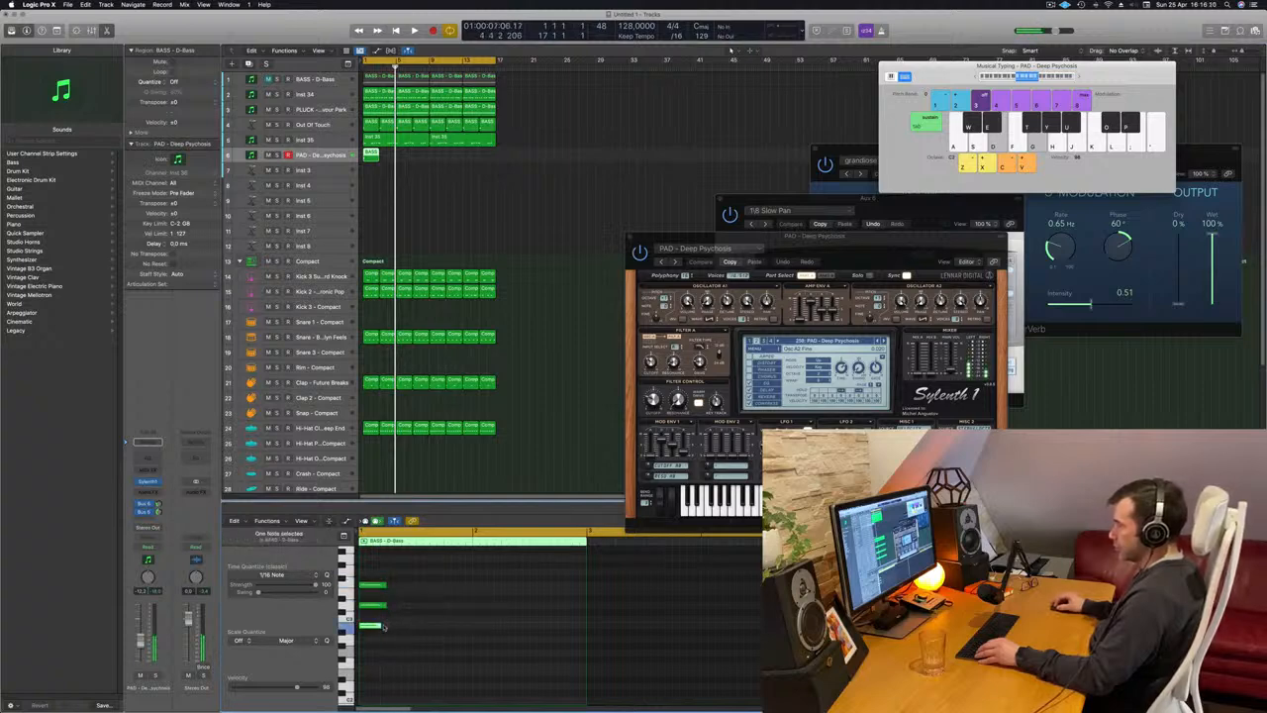
left_click_drag(381, 624, 387, 628)
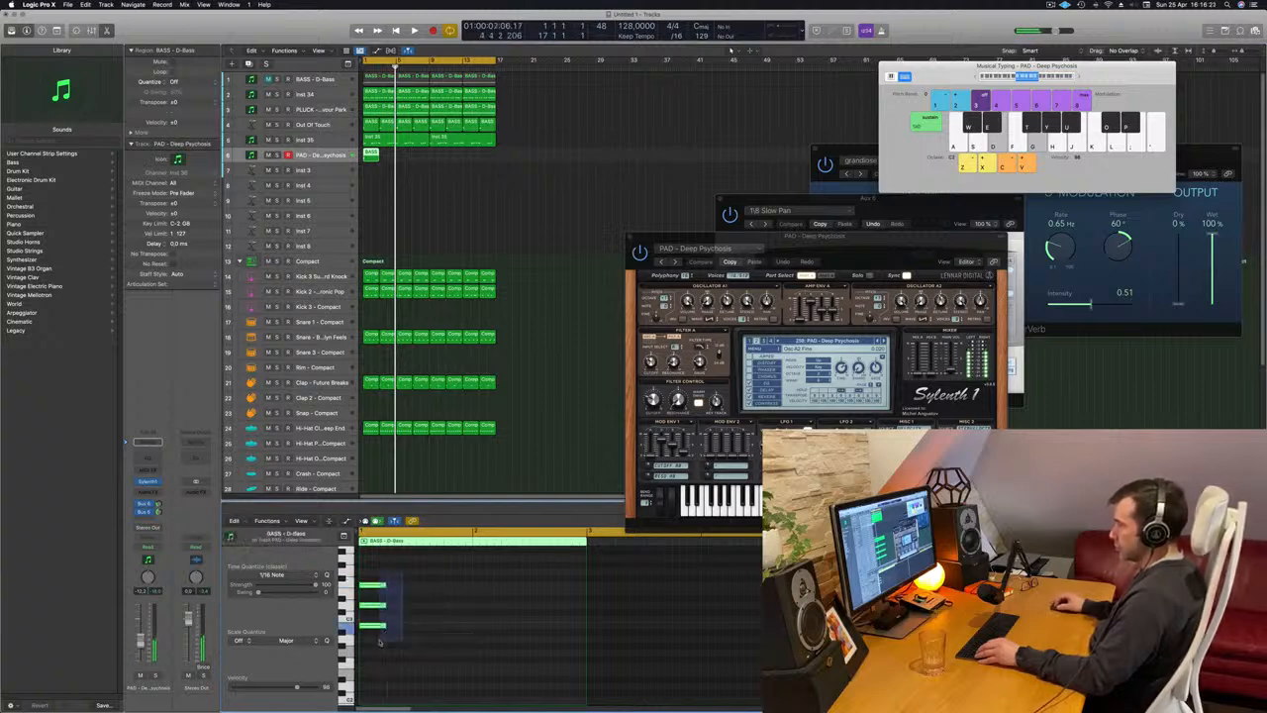
left_click_drag(386, 583, 572, 590)
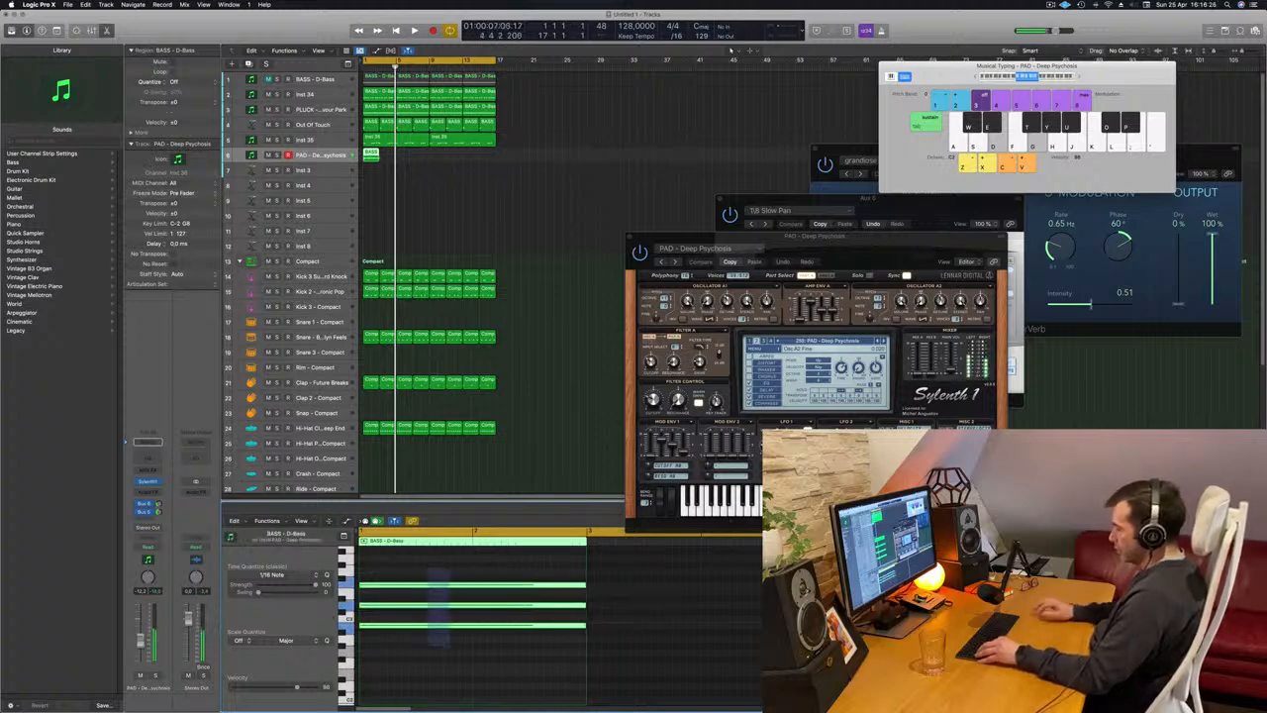
scroll(450, 649, "up", 3)
key("space")
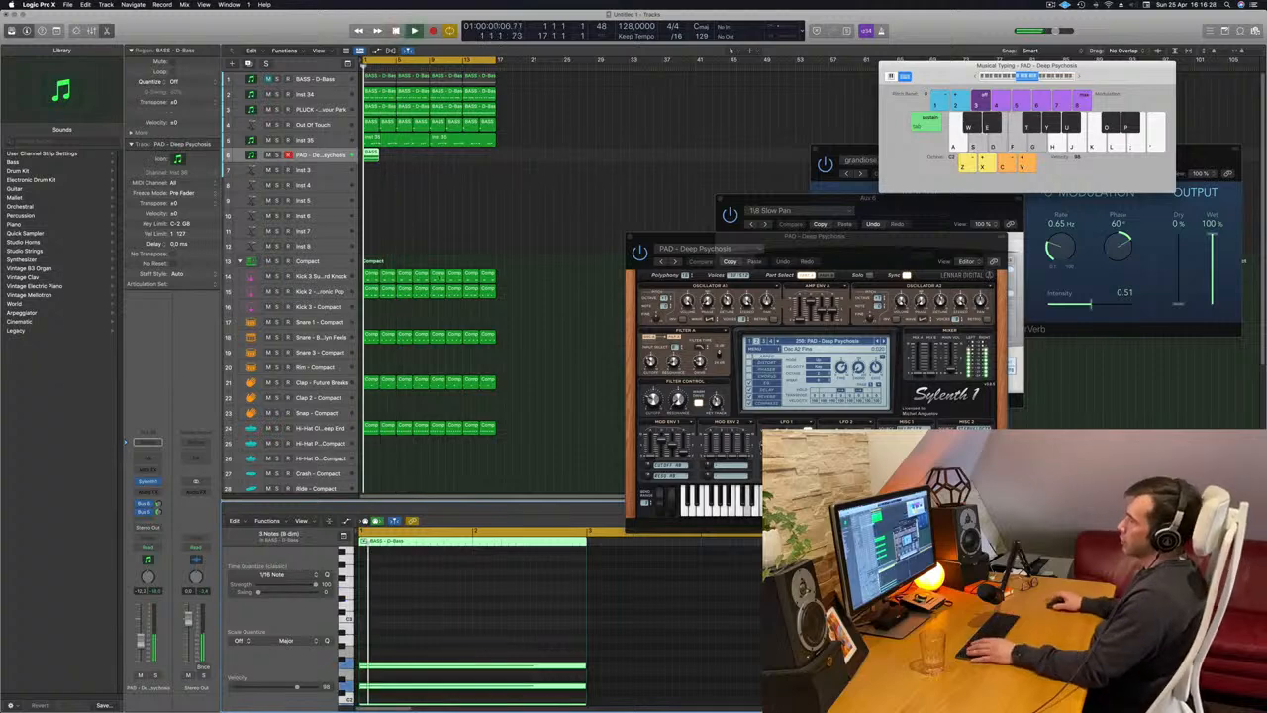
left_click_drag(838, 242, 924, 221)
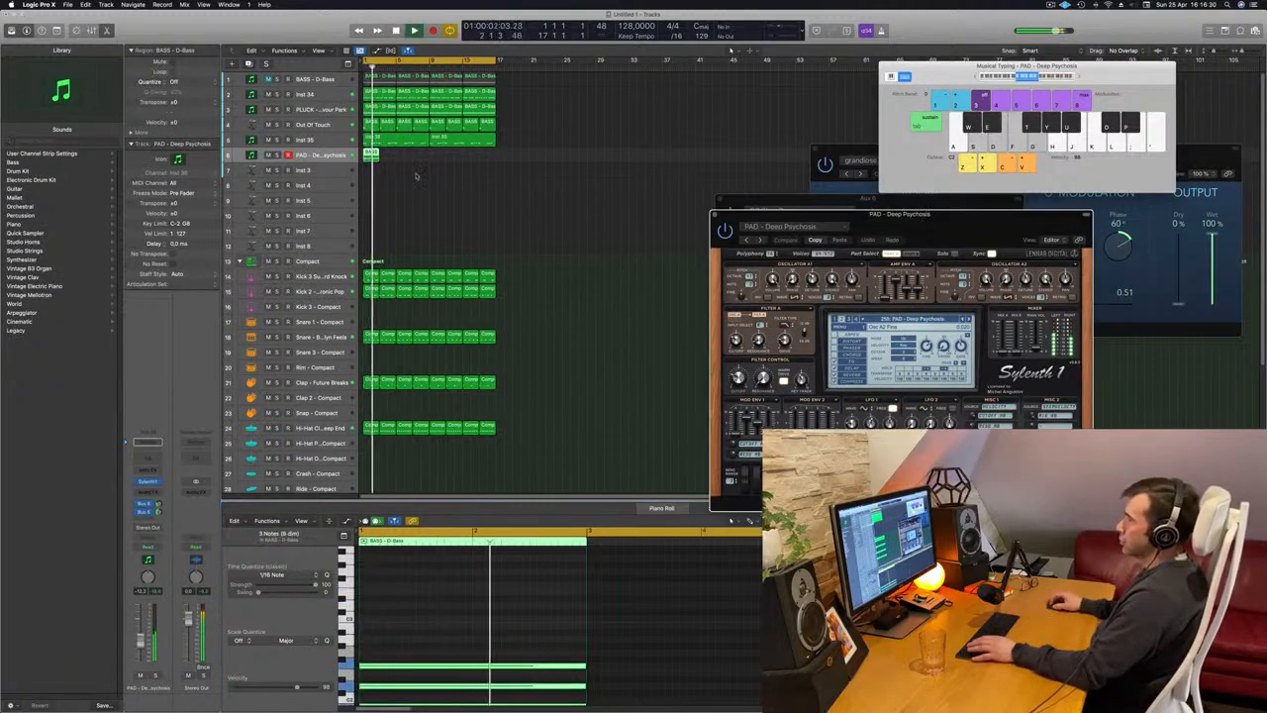
Try repeating the first pad chord region from bar 3 onward while the beat plays.
key("Return")
left_click_drag(372, 156, 388, 156)
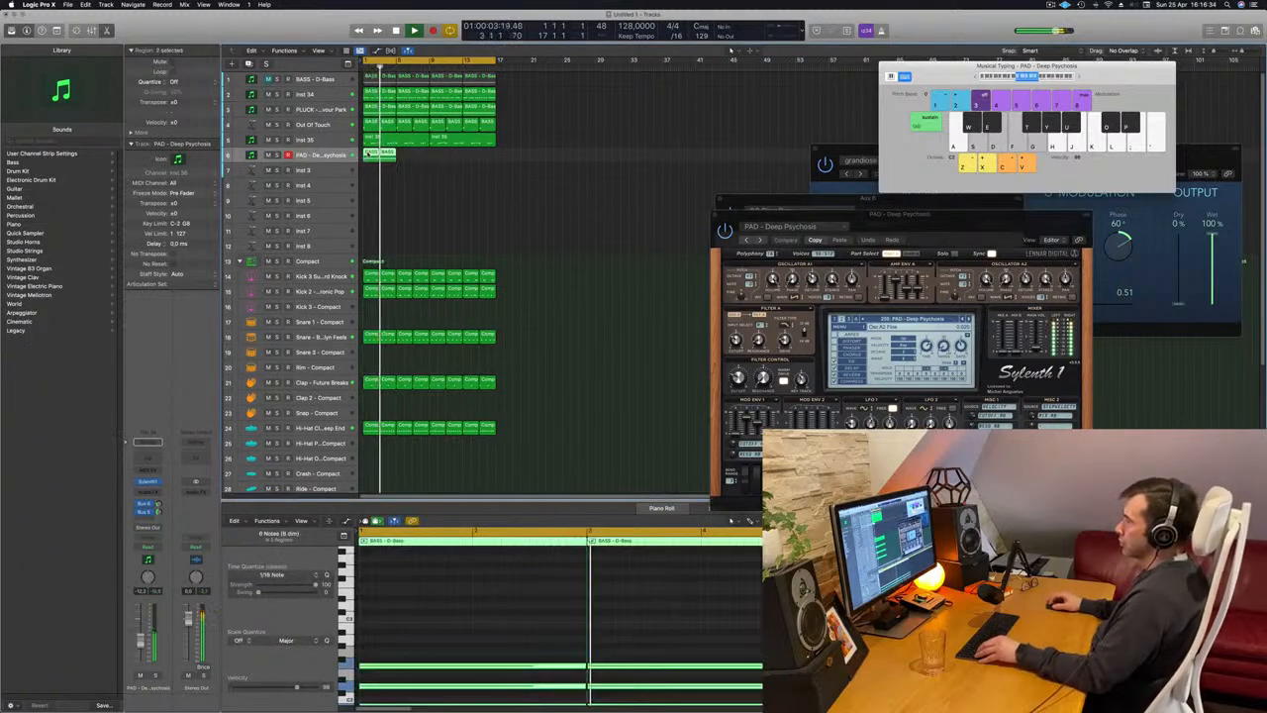
mouse_move(367, 154)
left_mouse_down()
mouse_move(400, 158)
mouse_move(383, 160)
left_mouse_up()
key("space")
key("space")
key("Delete")
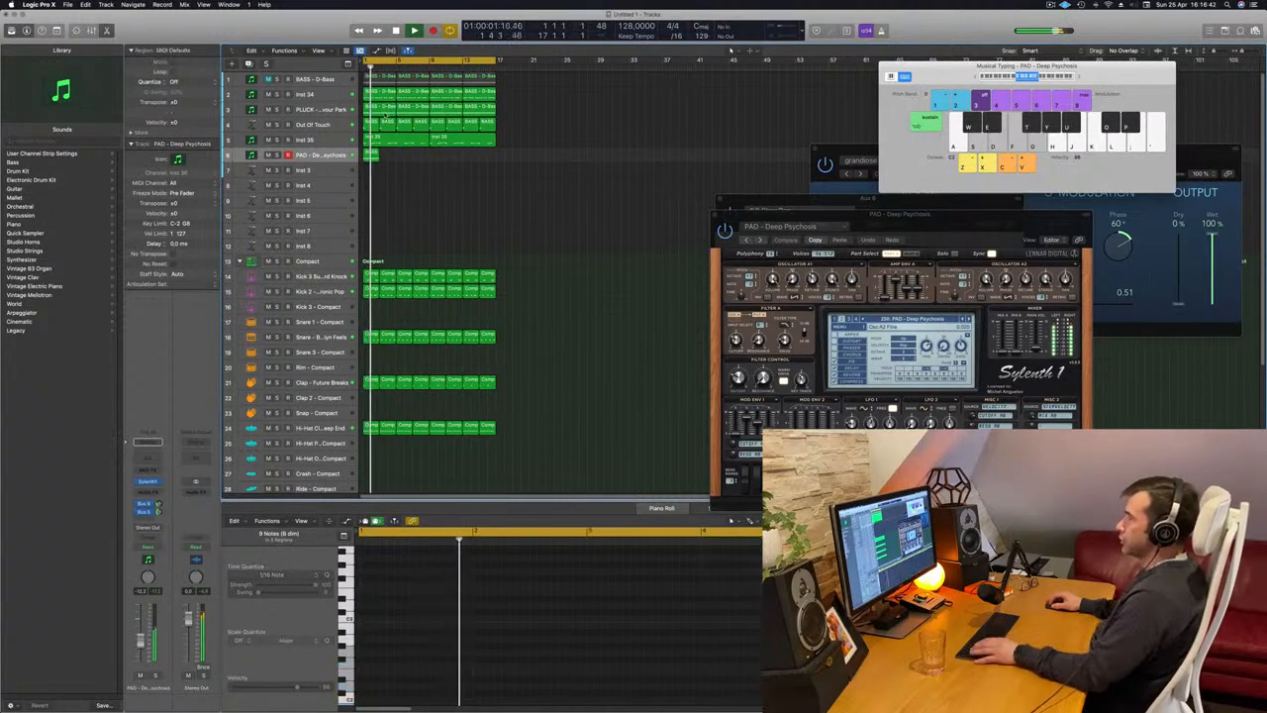
Copy the second Out Of Touch chord region to the pad track at bar 3 and lengthen its notes to fill the region.
left_click(389, 126)
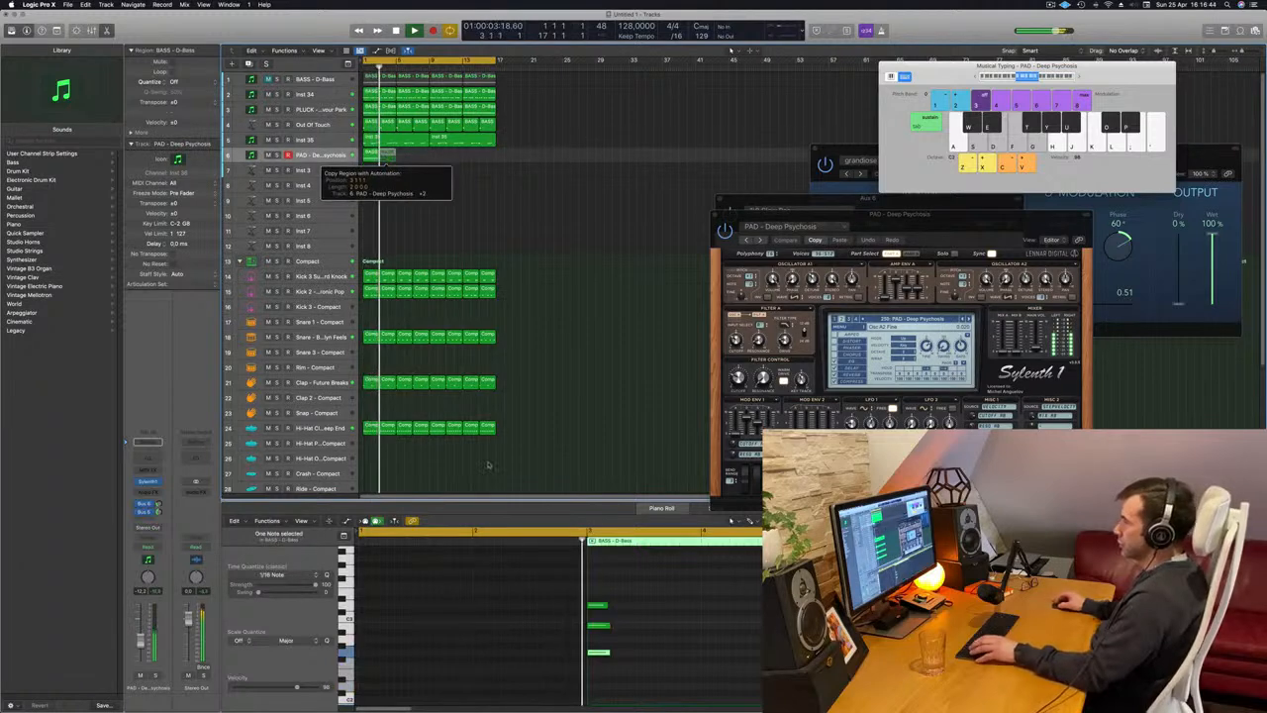
key("space")
left_click_drag(656, 589, 784, 653)
key("space")
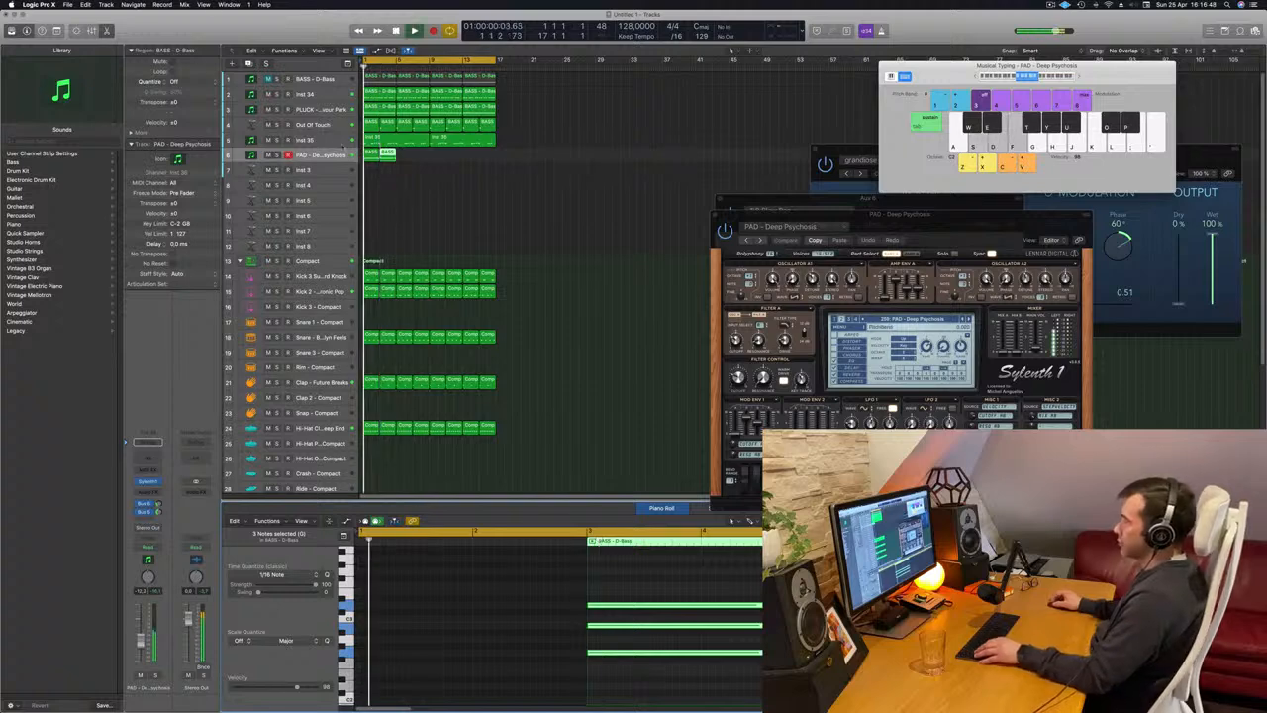
Transpose the three notes of the pad chord at bar 3 down an octave and play both pad regions with the beat.
left_click_drag(423, 154, 379, 162)
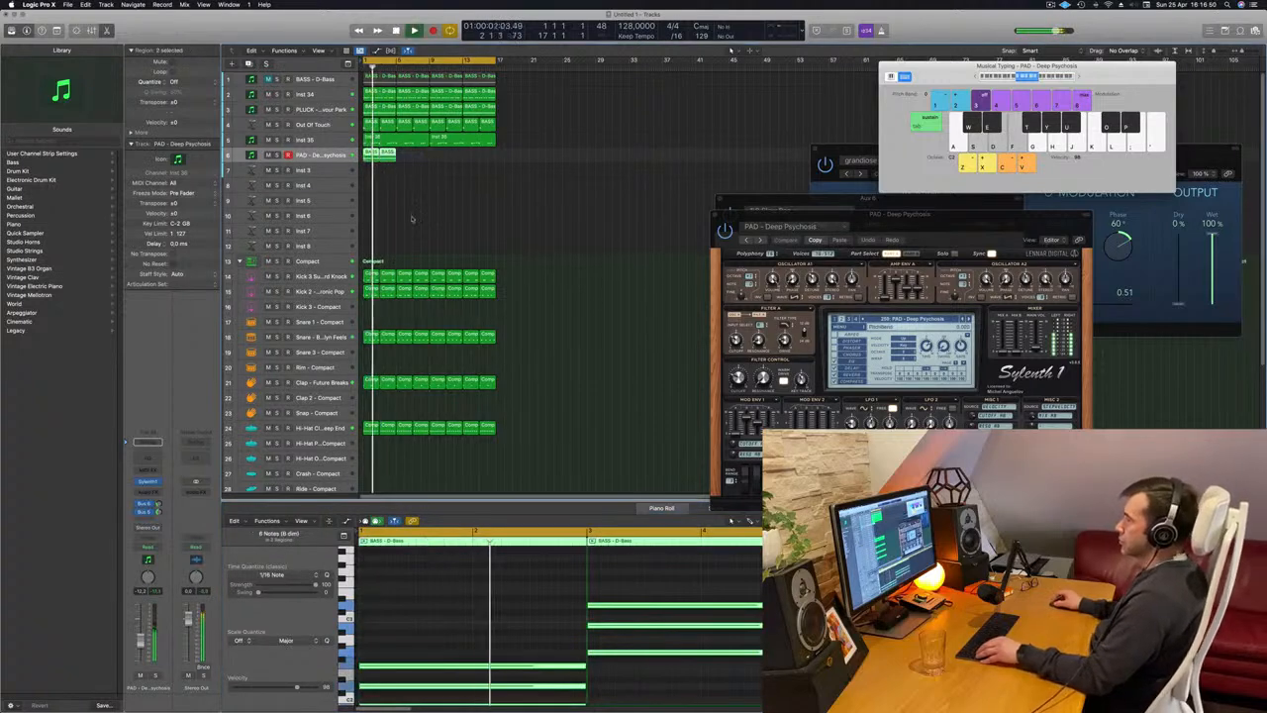
scroll(412, 219, "up", 3)
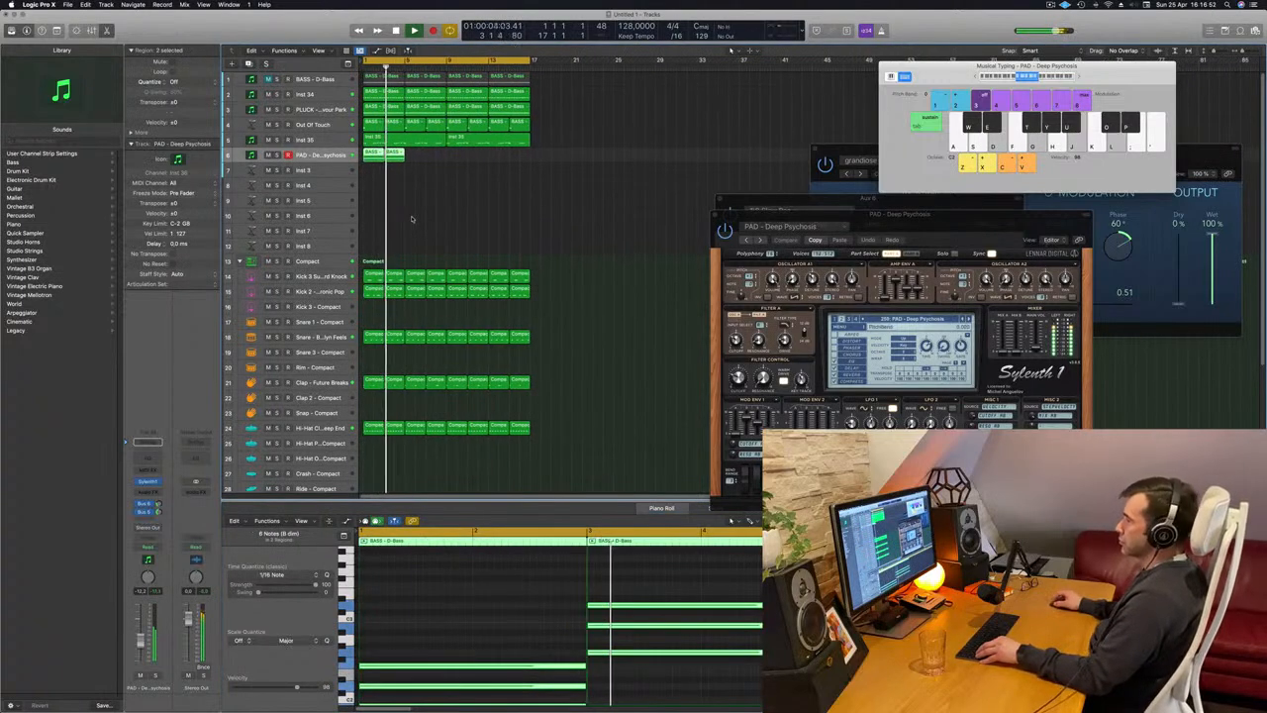
scroll(413, 216, "down", 2)
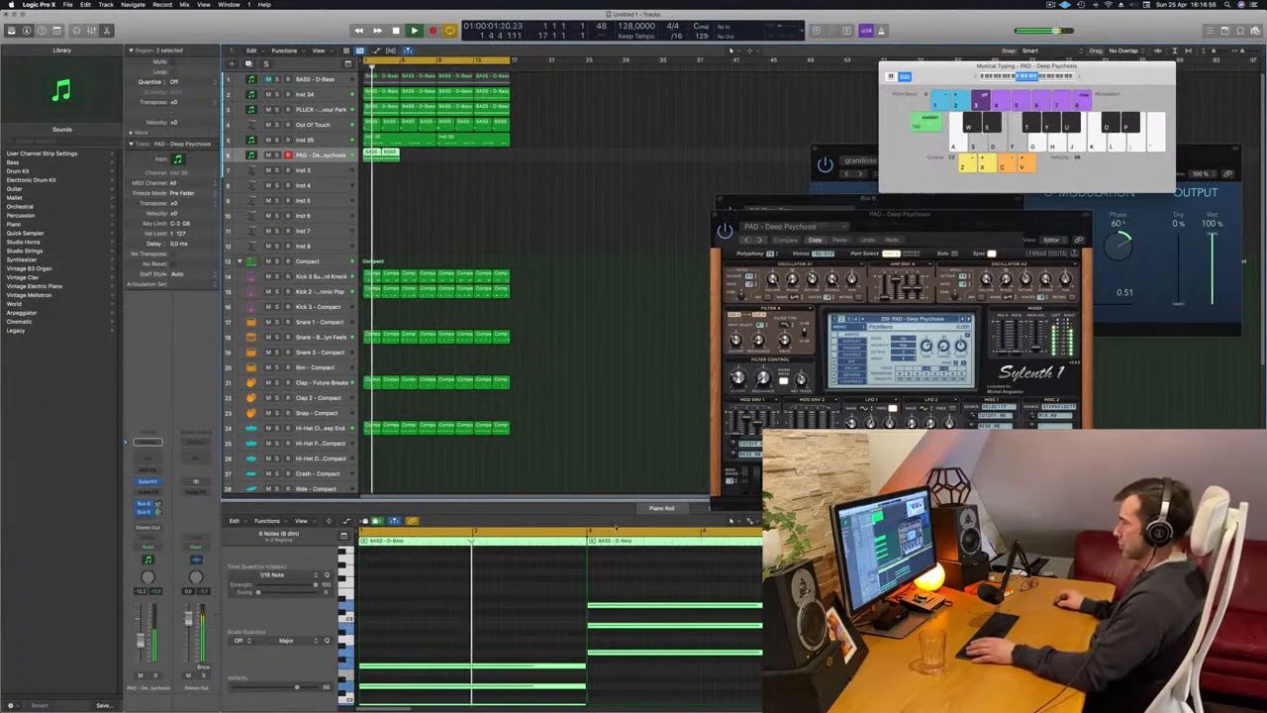
left_click_drag(673, 587, 682, 700)
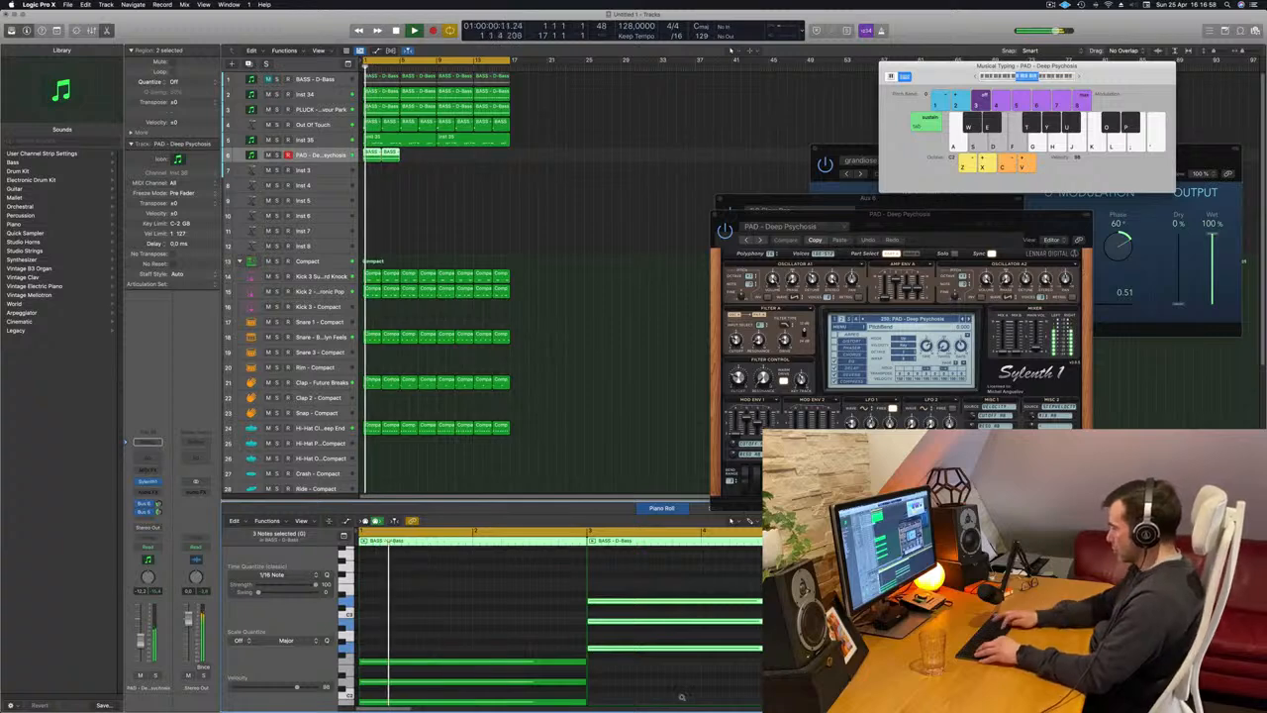
key("alt+shift+Down")
key("space")
key("space")
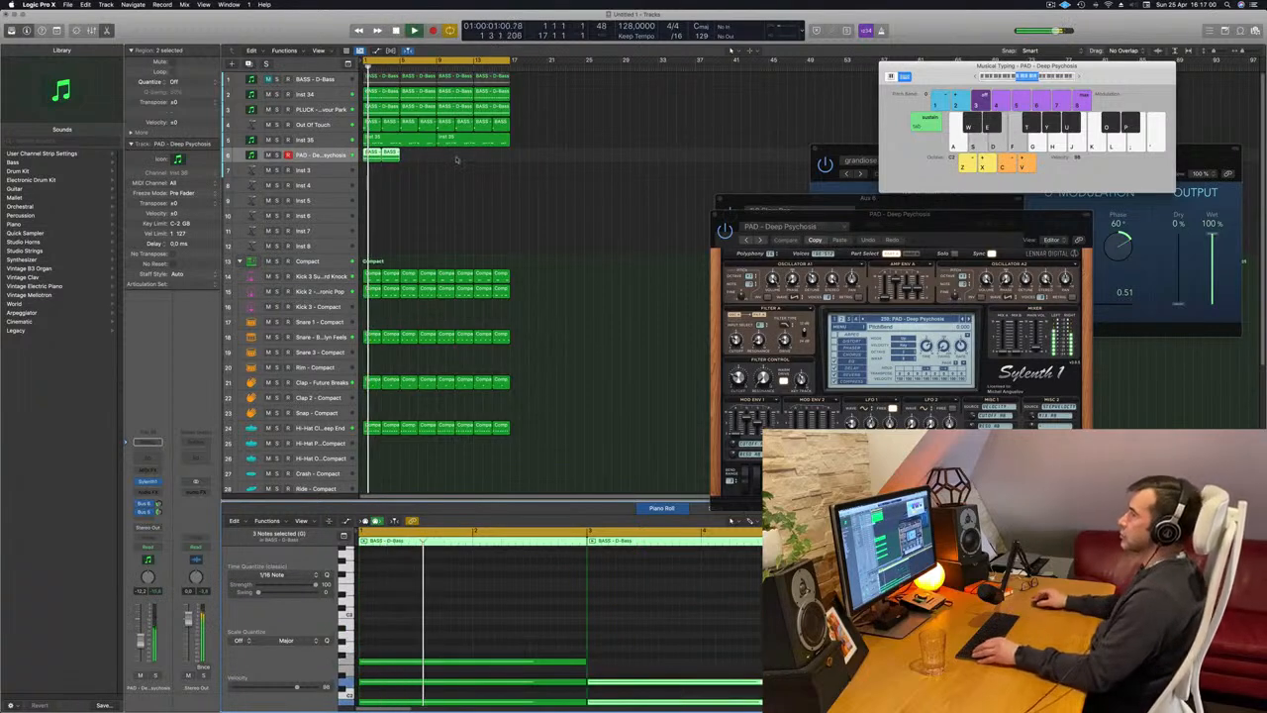
scroll(433, 193, "up", 1)
scroll(432, 193, "down", 3)
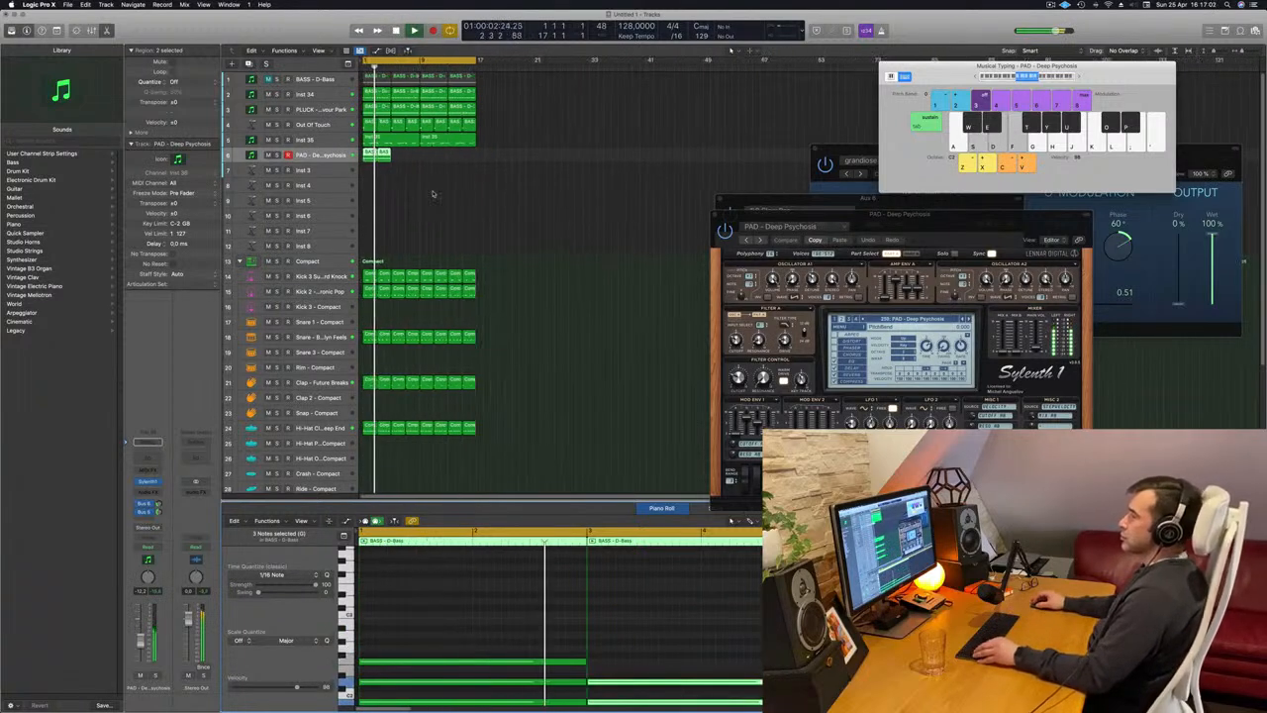
Copy the two-chord pad regions along the PAD - Deep Psychosis track to fill all 16 bars of the beat.
scroll(433, 193, "up", 1)
scroll(433, 193, "up", 1)
scroll(447, 175, "up", 1)
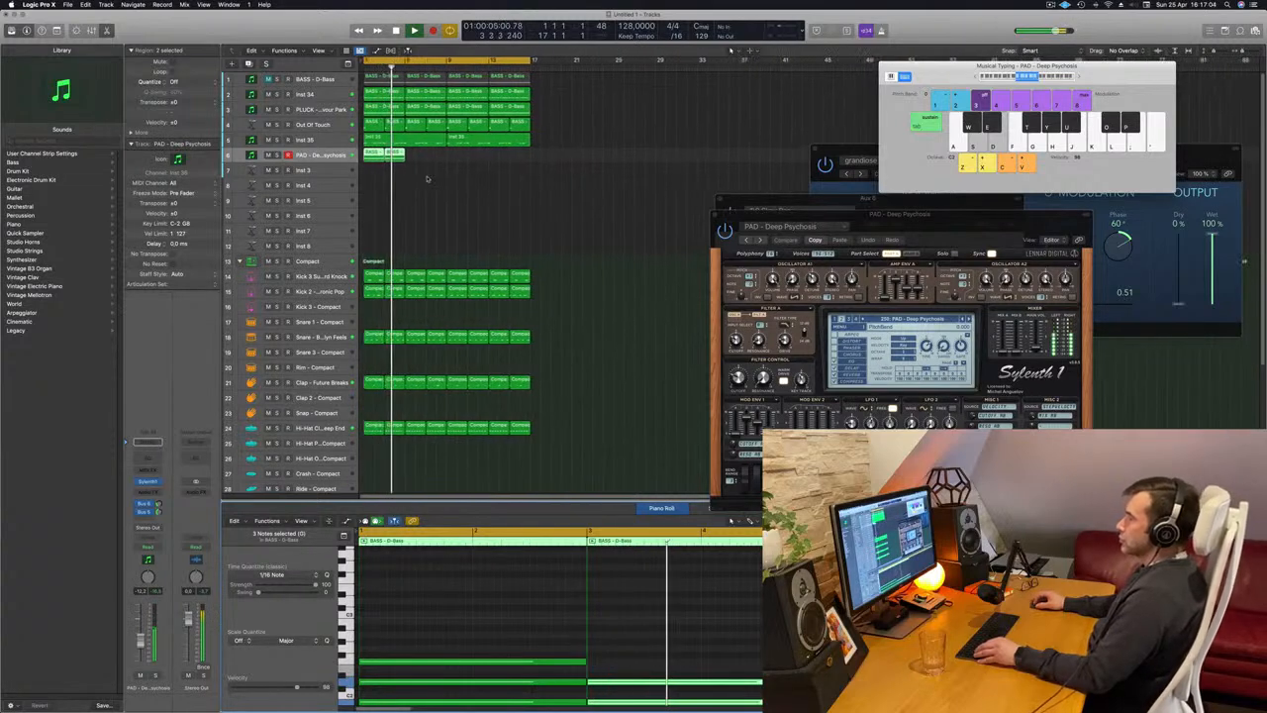
left_click_drag(427, 176, 464, 161)
key("Return")
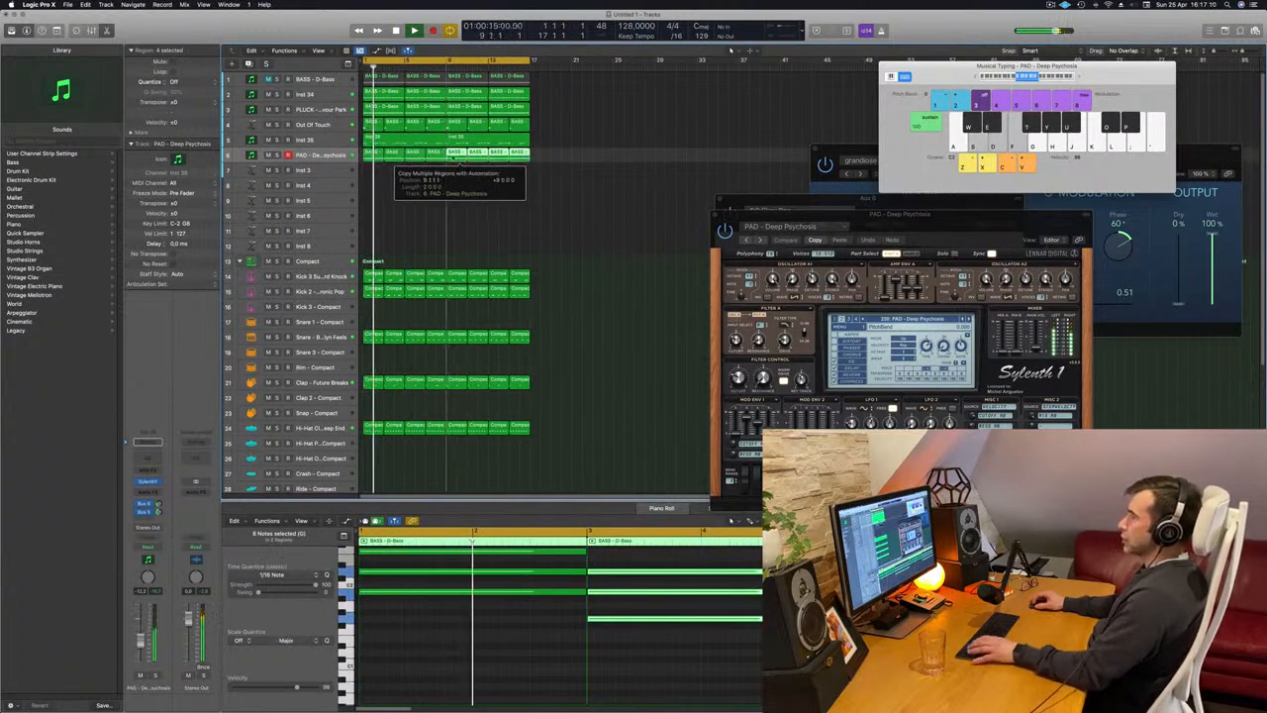
key("space")
key("space")
Mute the Out Of Touch brass track and replay the beat from the start to hear the pad without it.
left_click(268, 126)
key("Return")
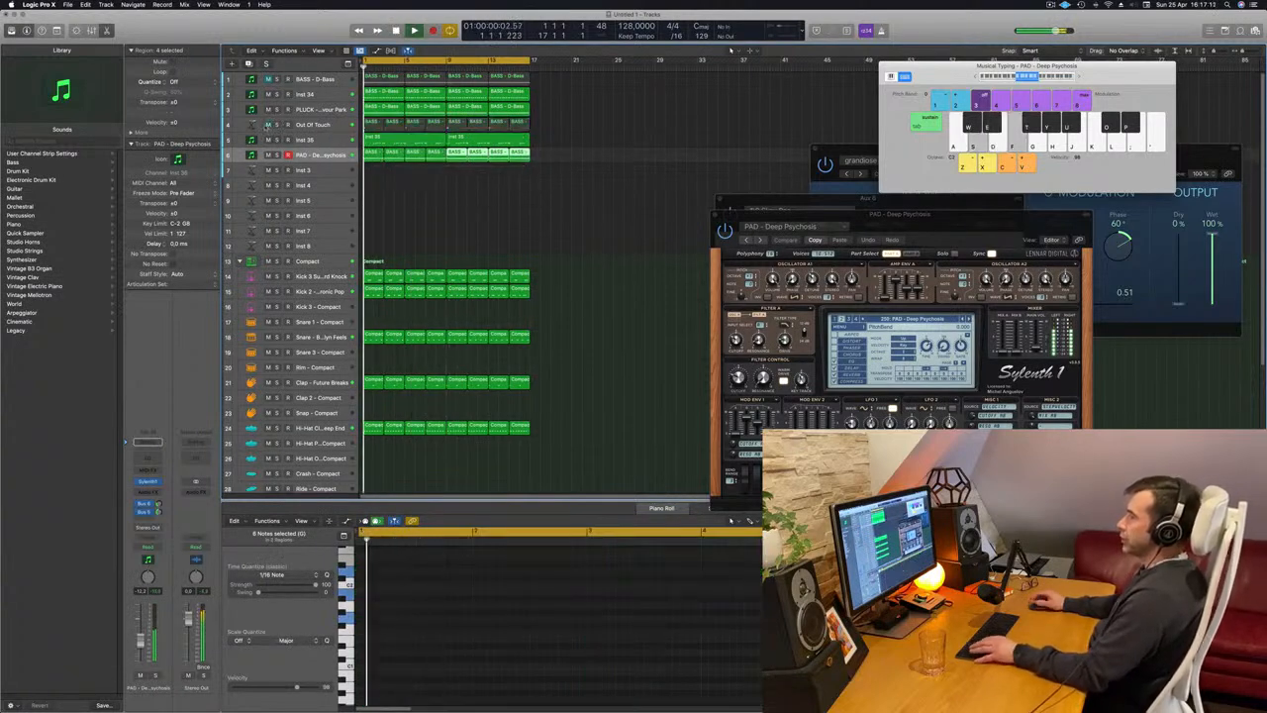
key("Return")
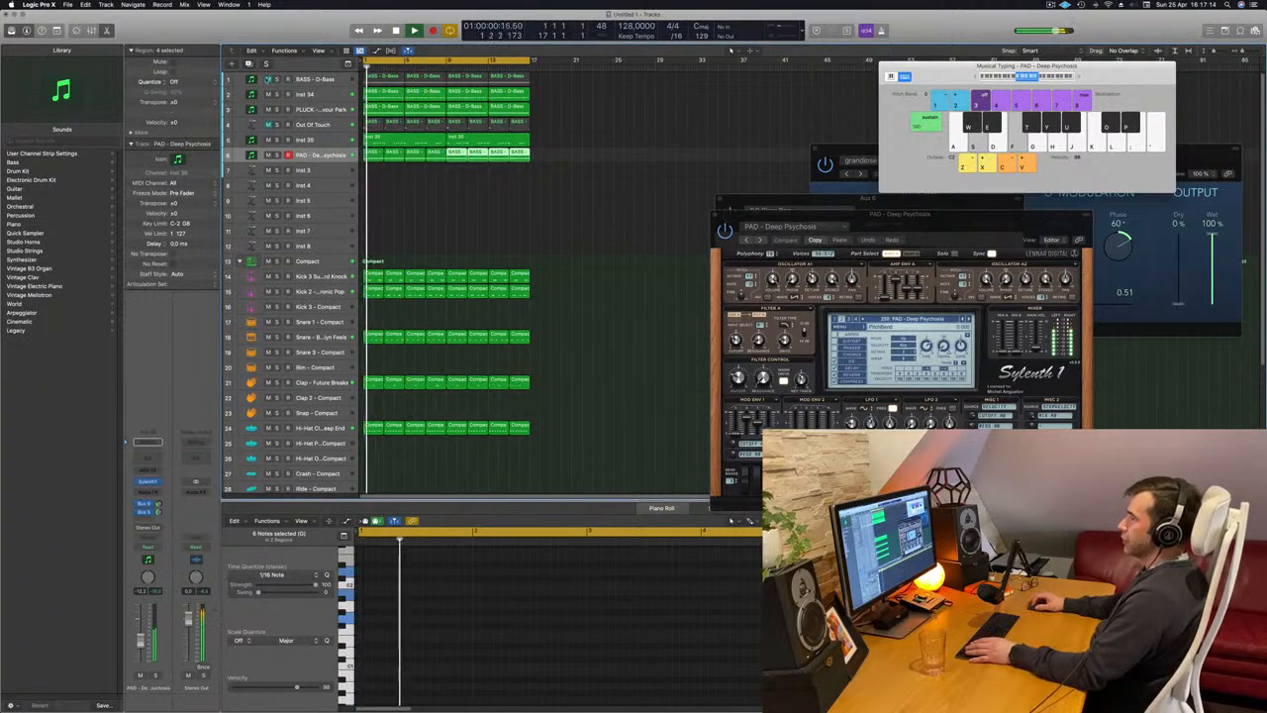
Unmute the BASS - D-Bass track, select it and replay the beat from the start to check the bass under the pad.
left_click(267, 80)
key("Return")
left_click(317, 81)
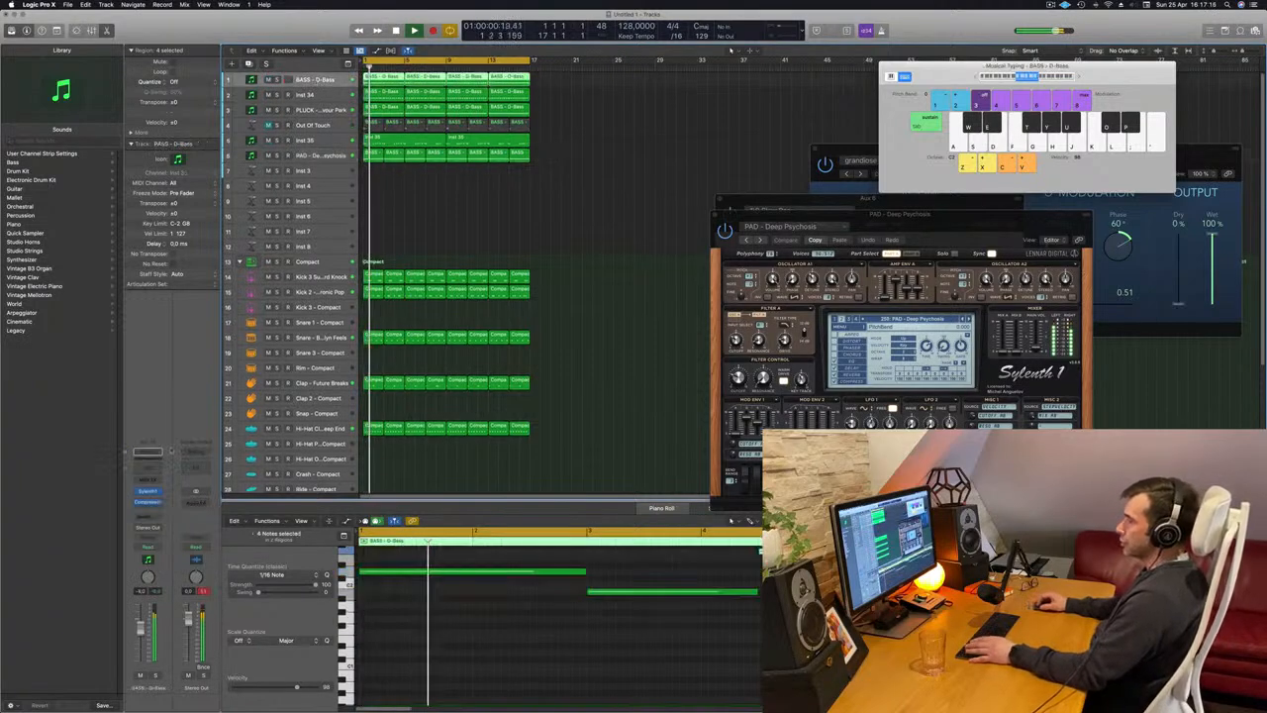
key("Return")
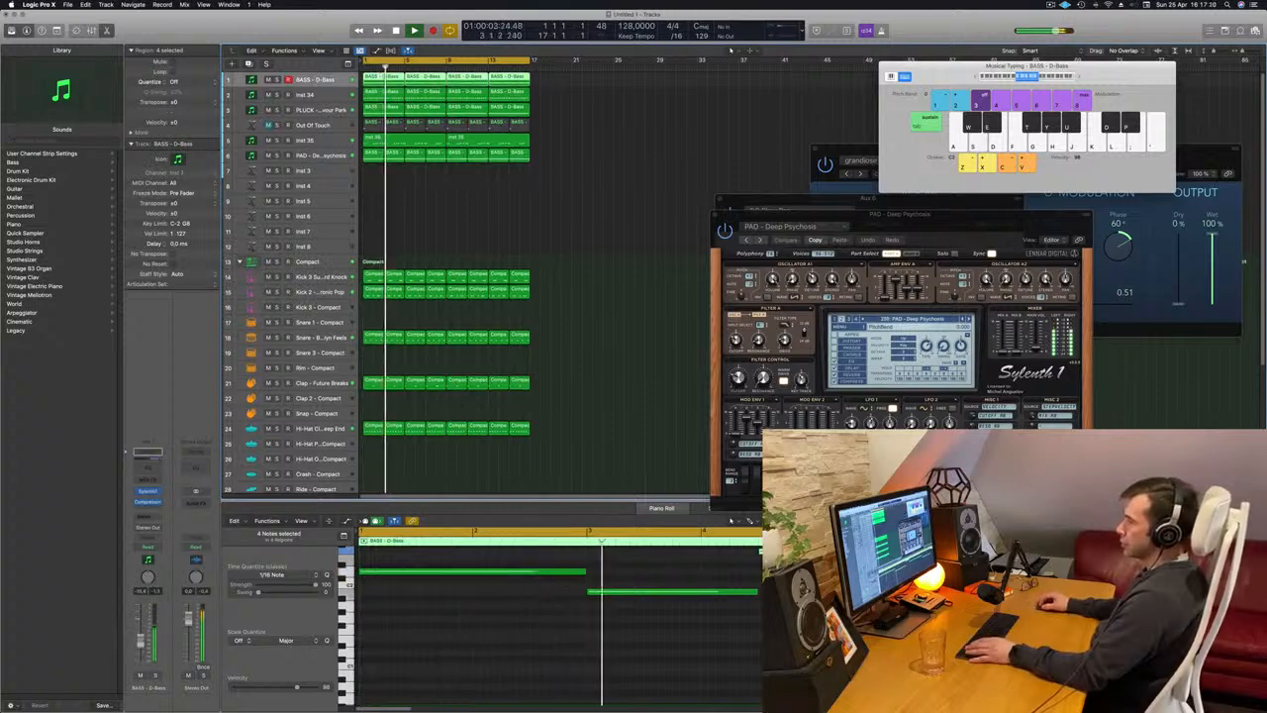
key("Return")
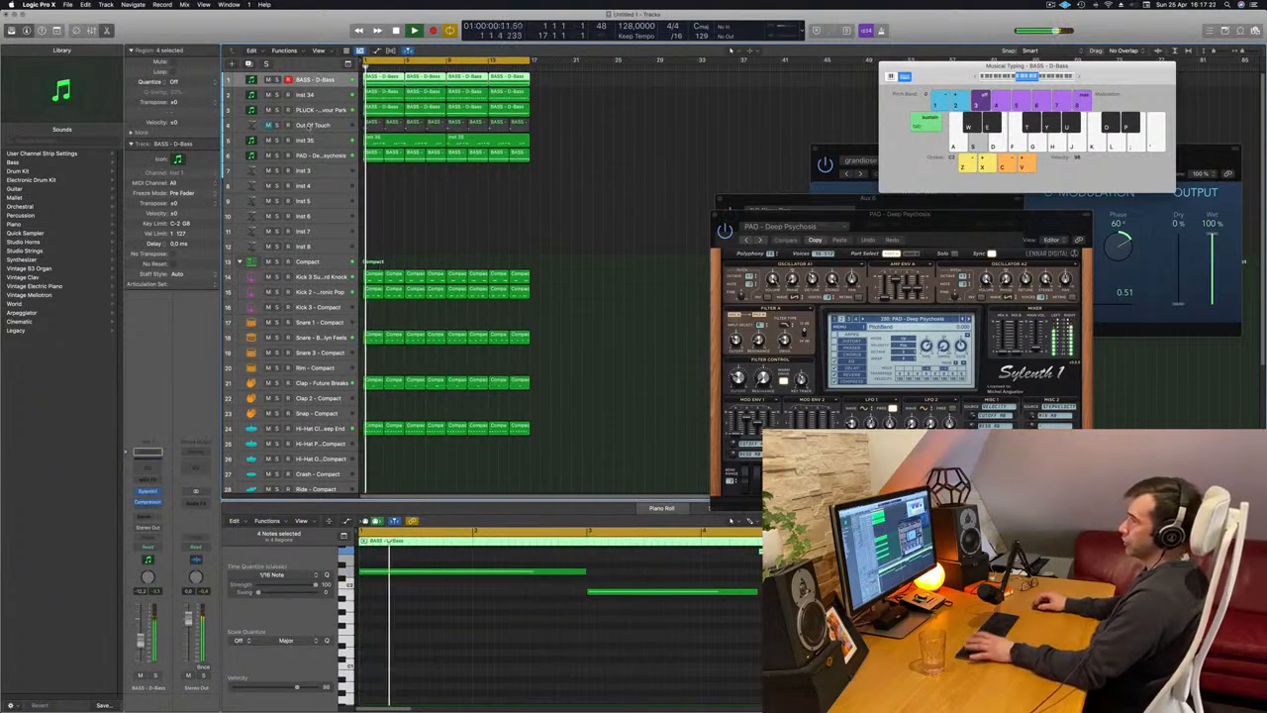
Unmute the Out Of Touch brass track, select it and replay the beat from the start with brass and pad together.
left_click(269, 125)
key("Return")
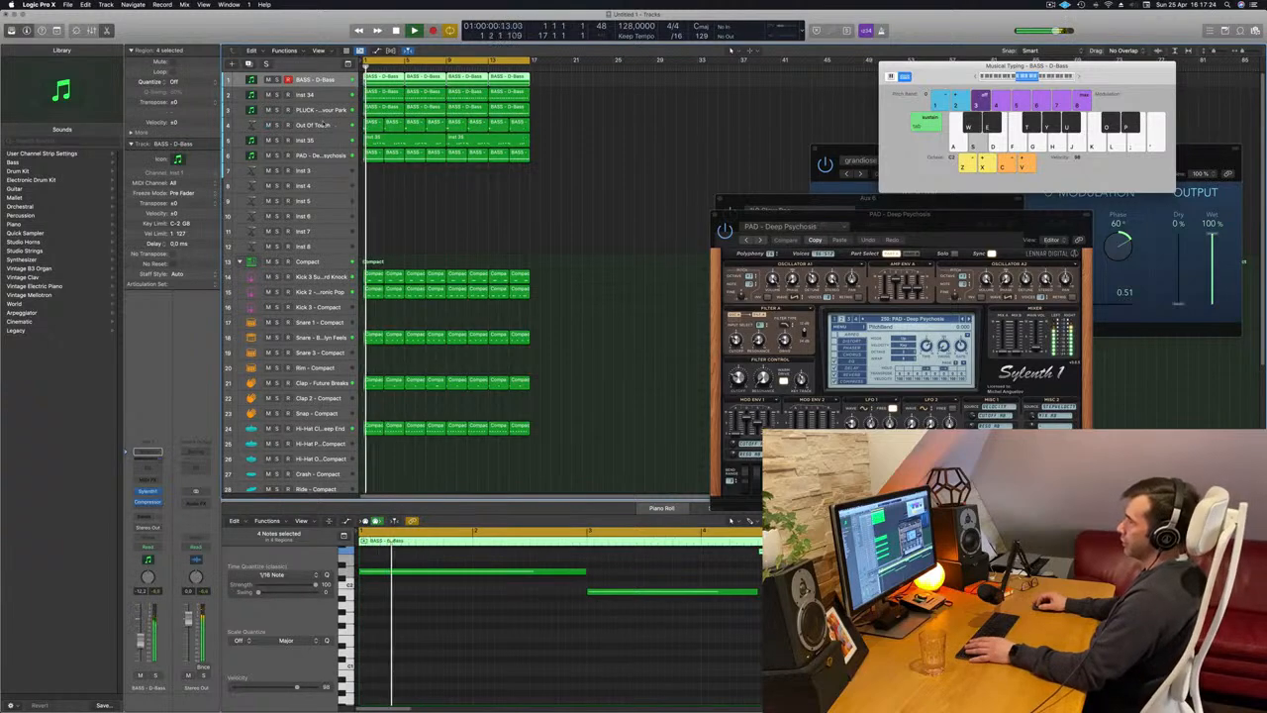
left_click(315, 127)
key("Return")
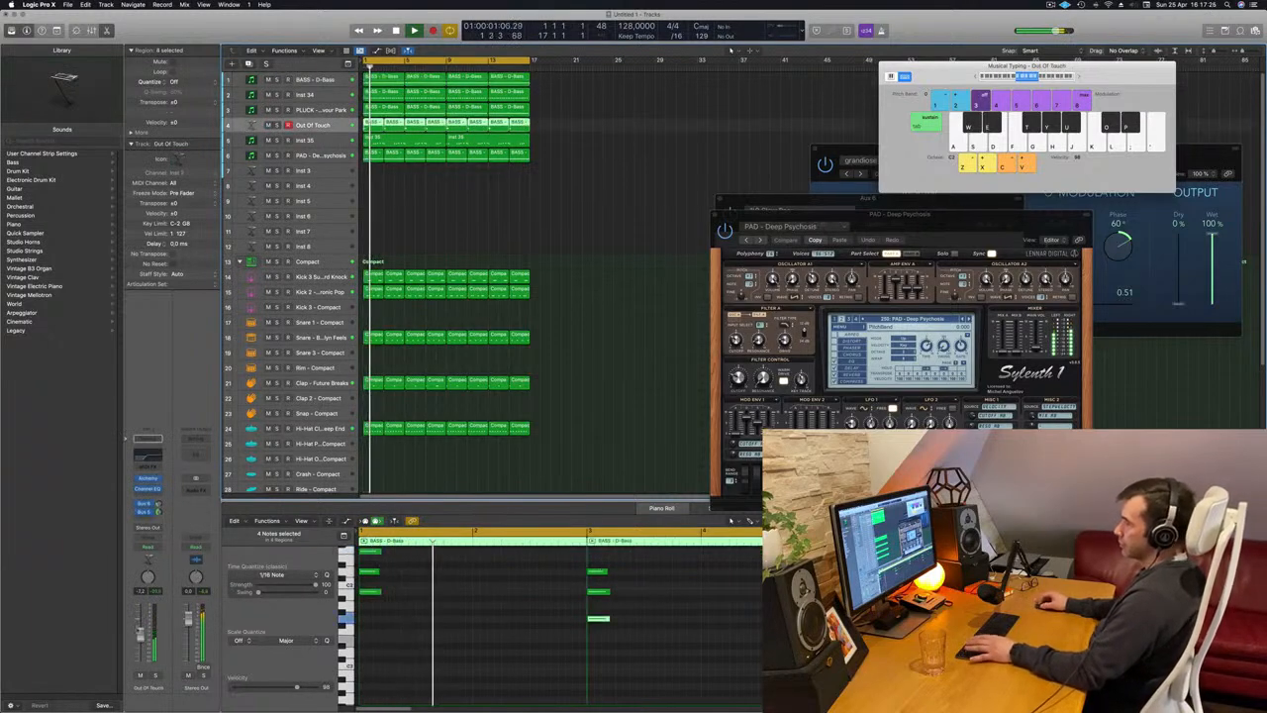
key("Return")
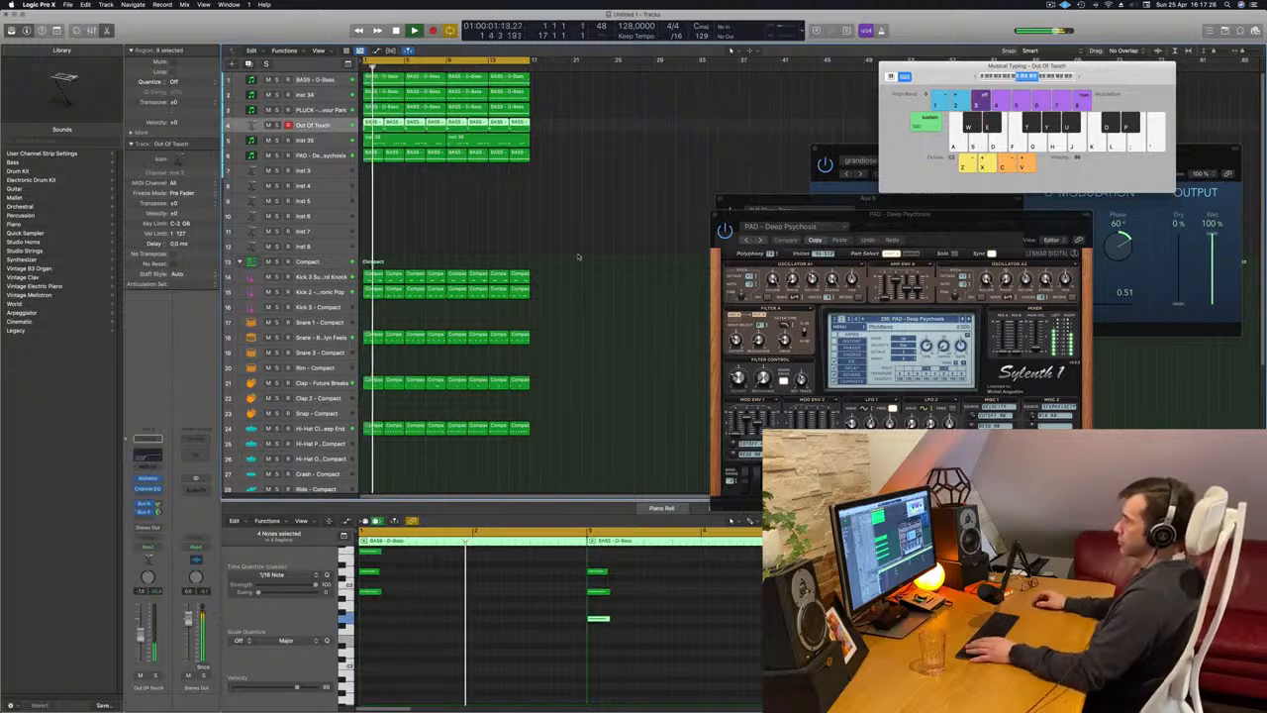
Clear the region selection and select the Inst 35 melody track while the beat plays.
left_click(530, 225)
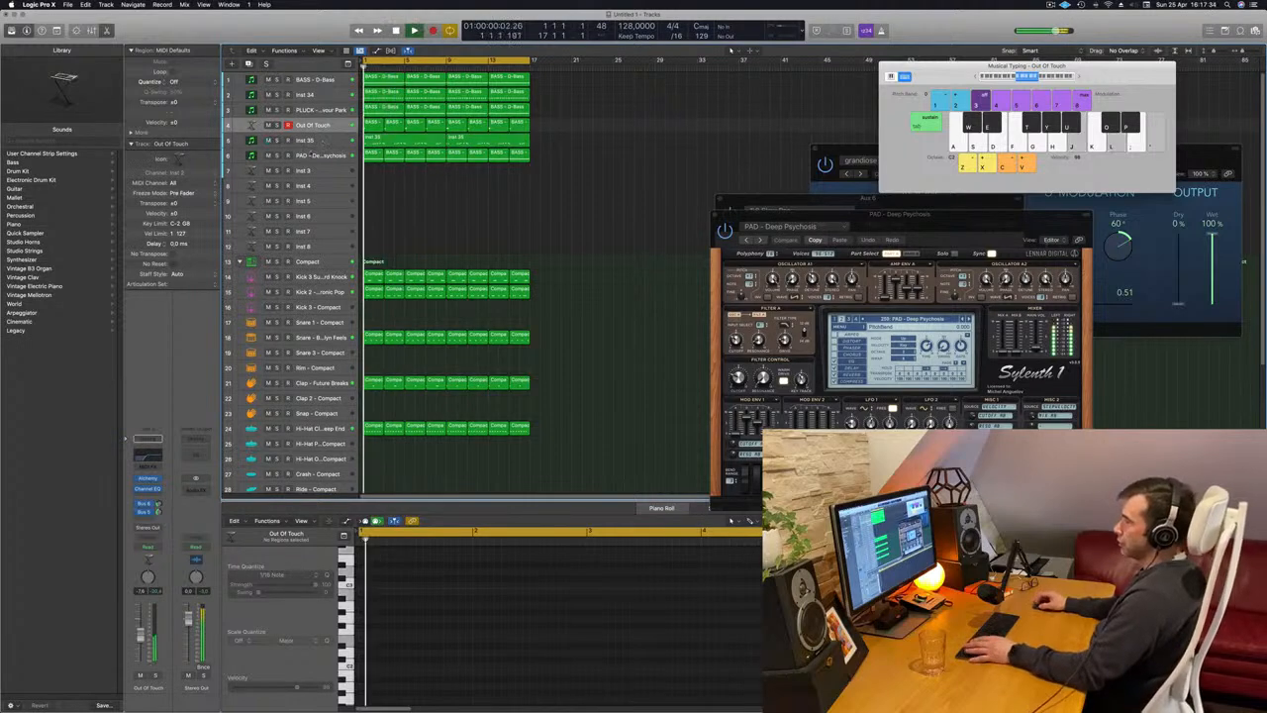
left_click(269, 145)
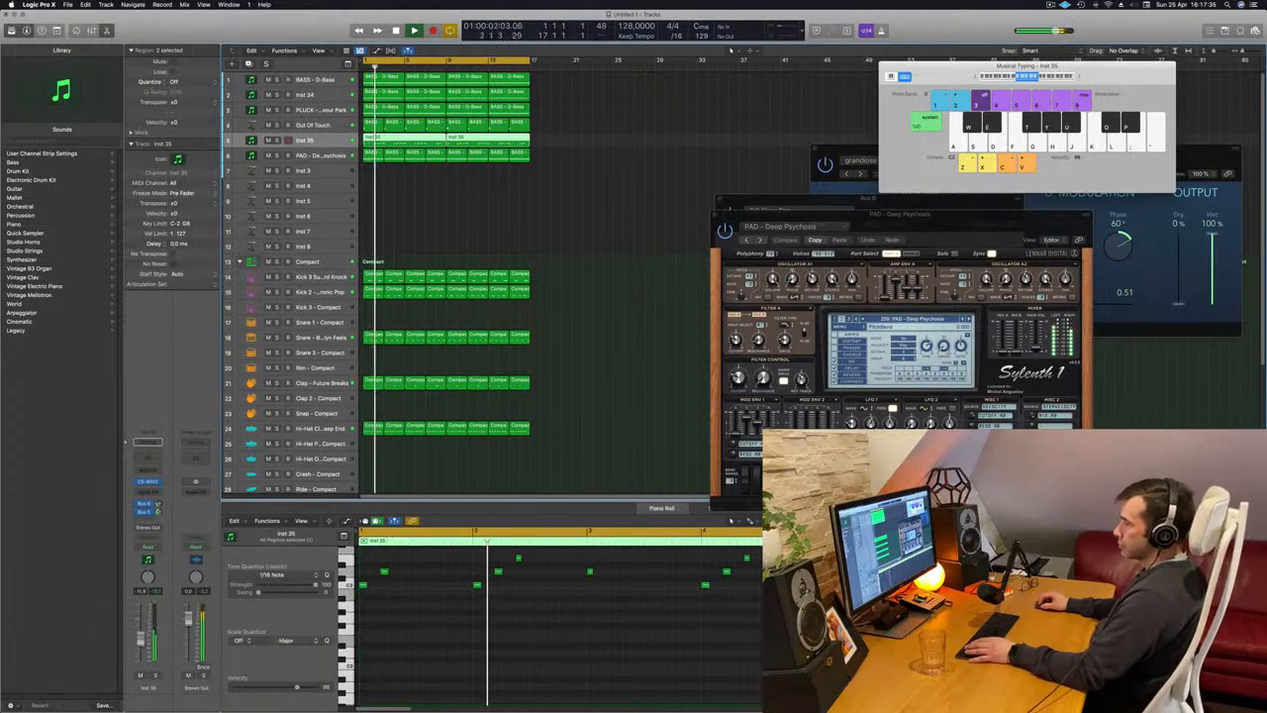